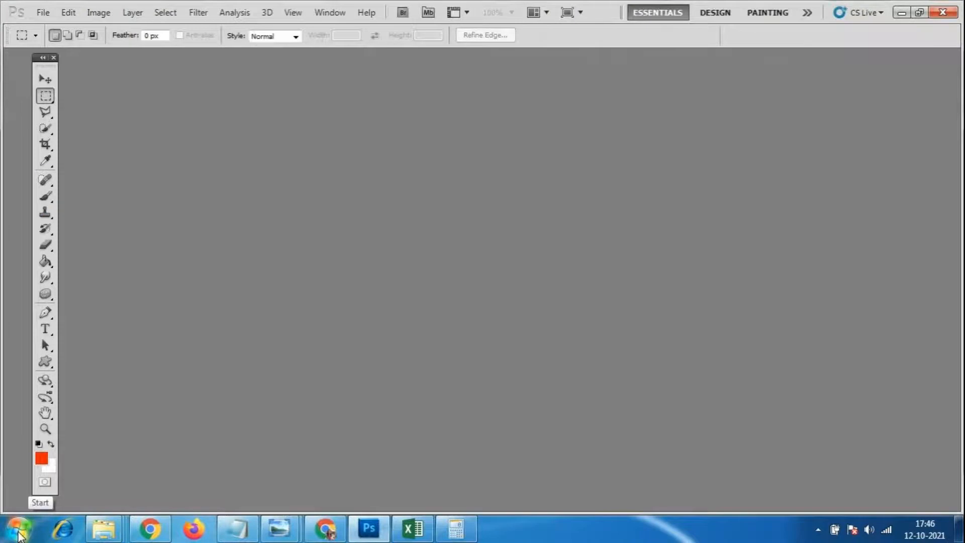
Look through the installed Adobe Master Collection CS5 programs and find the entry for starting Adobe Photoshop CS5
left_click(19, 532)
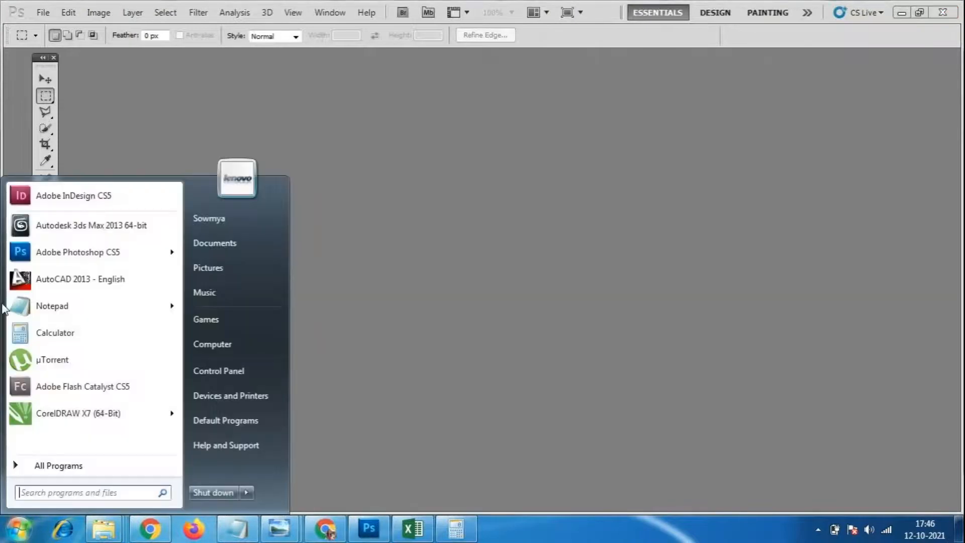
left_click(46, 467)
scroll(107, 309, "down", 4)
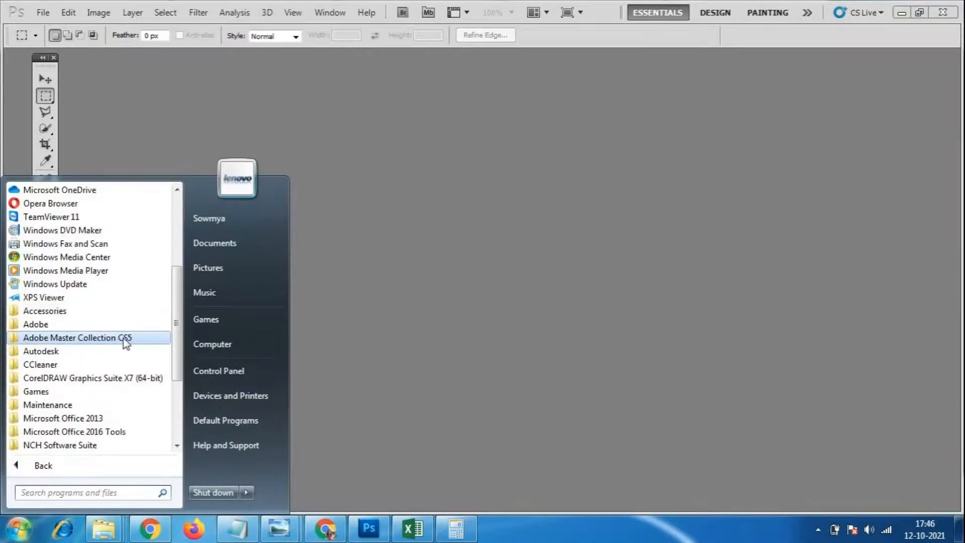
left_click(122, 338)
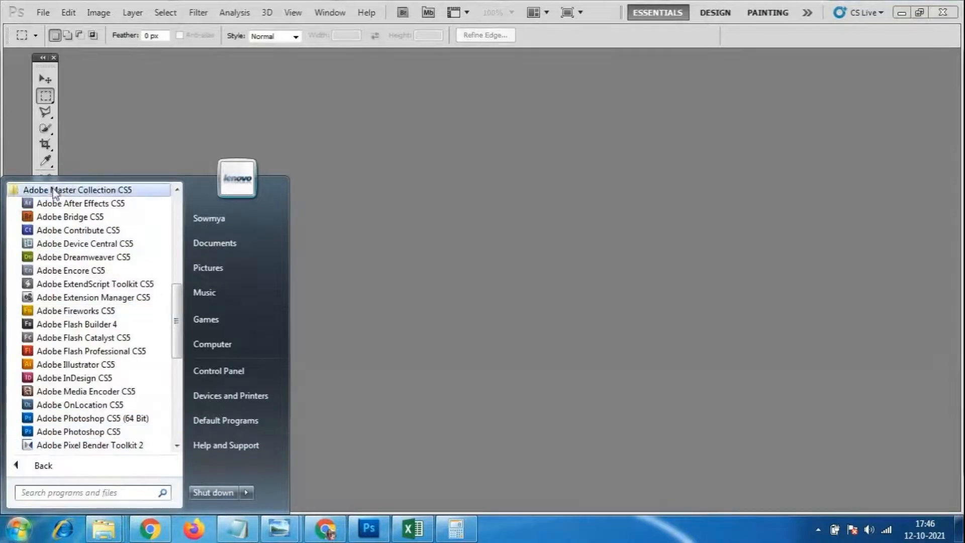
left_click(101, 189)
scroll(96, 353, "up", 5)
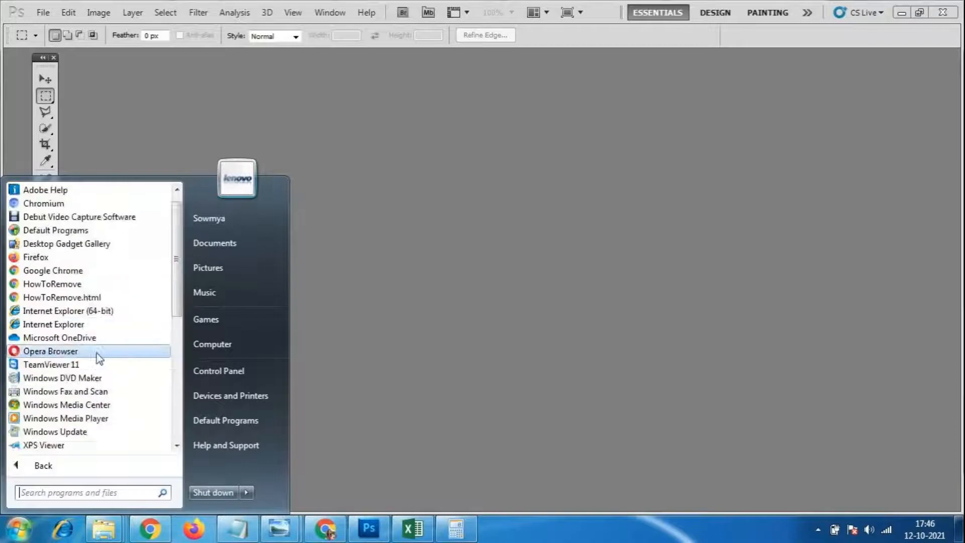
scroll(96, 352, "up", 1)
left_click(440, 444)
left_click(17, 533)
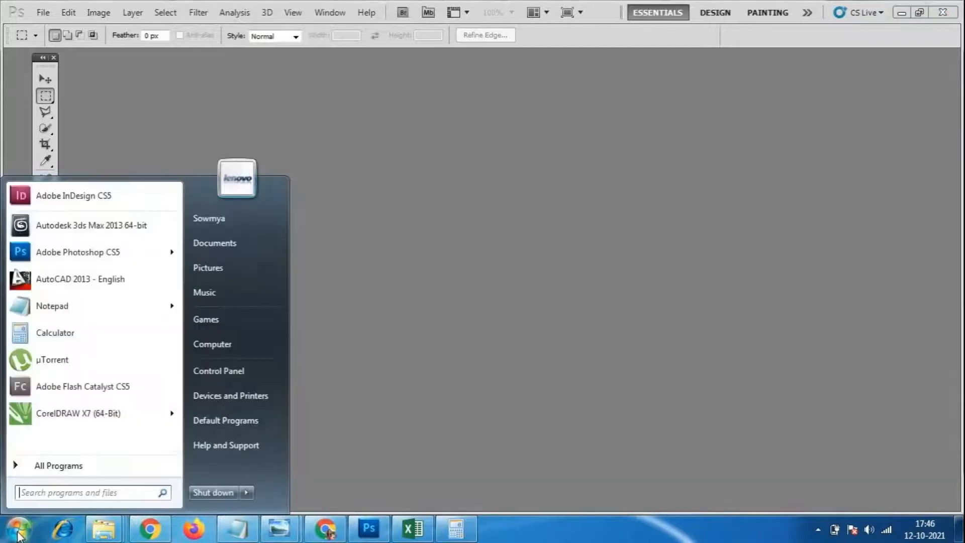
mouse_move(120, 256)
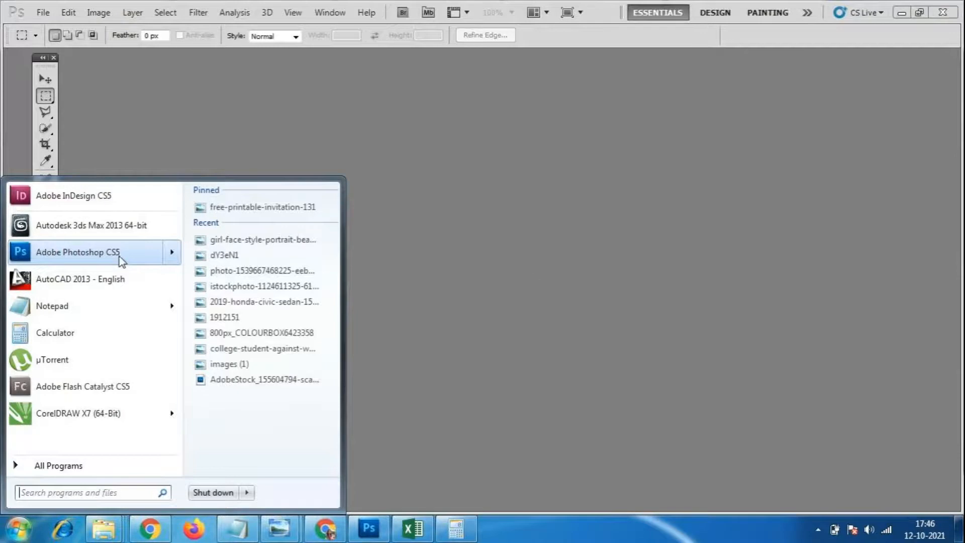
left_click(617, 392)
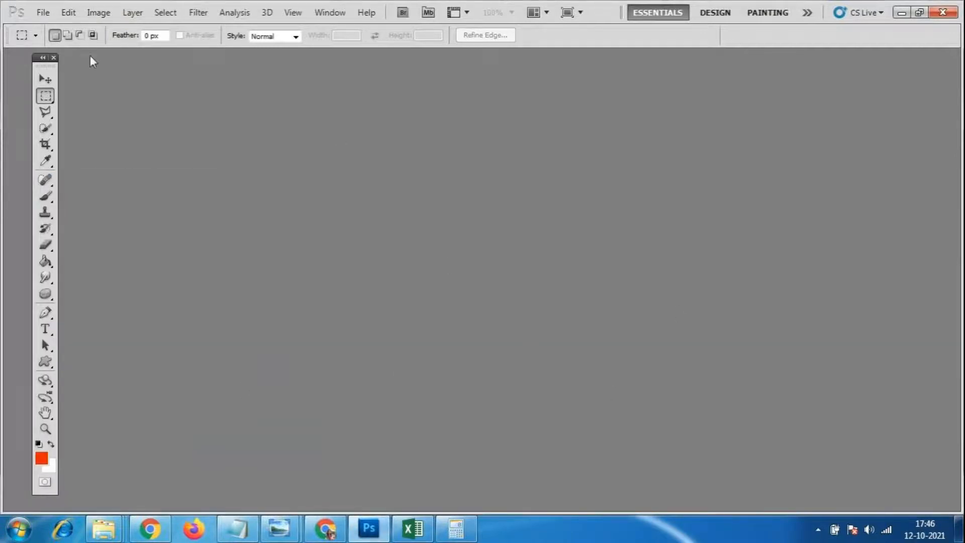
Activate the Brush tool and shift the floating toolbox slightly
left_click(44, 13)
left_click(385, 129)
left_click_drag(45, 67, 48, 68)
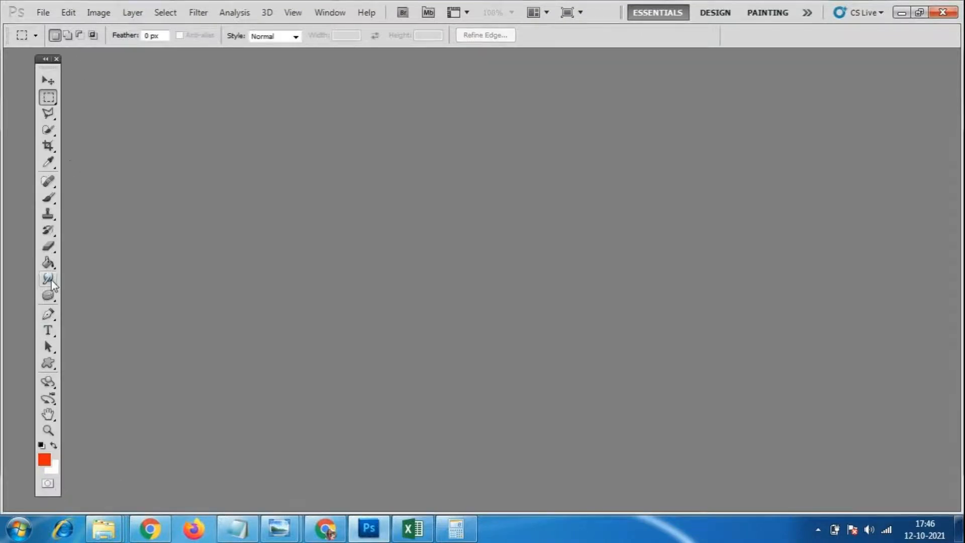
left_click(48, 197)
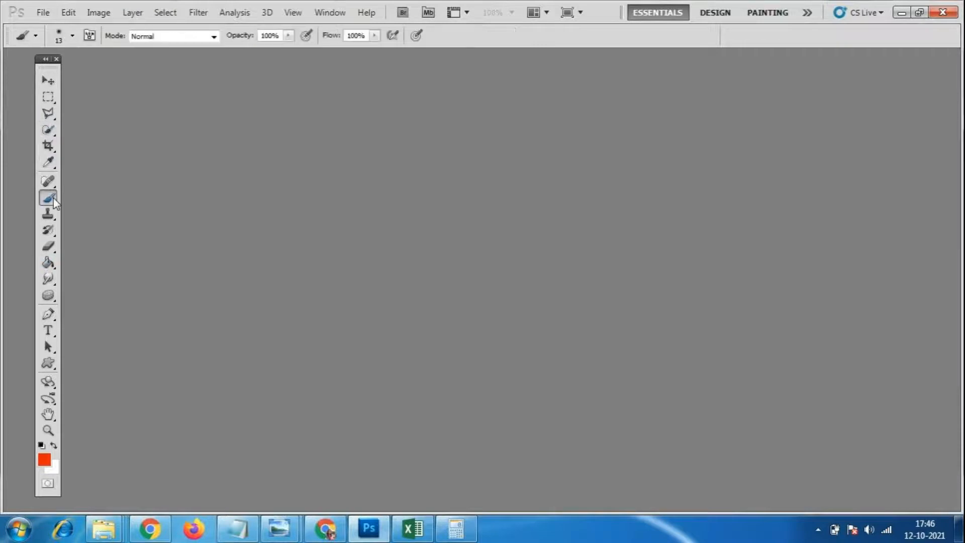
left_click(46, 197)
left_click_drag(47, 71, 52, 68)
Create a new document using the International Paper preset at A4 size
left_click(37, 12)
left_click(50, 21)
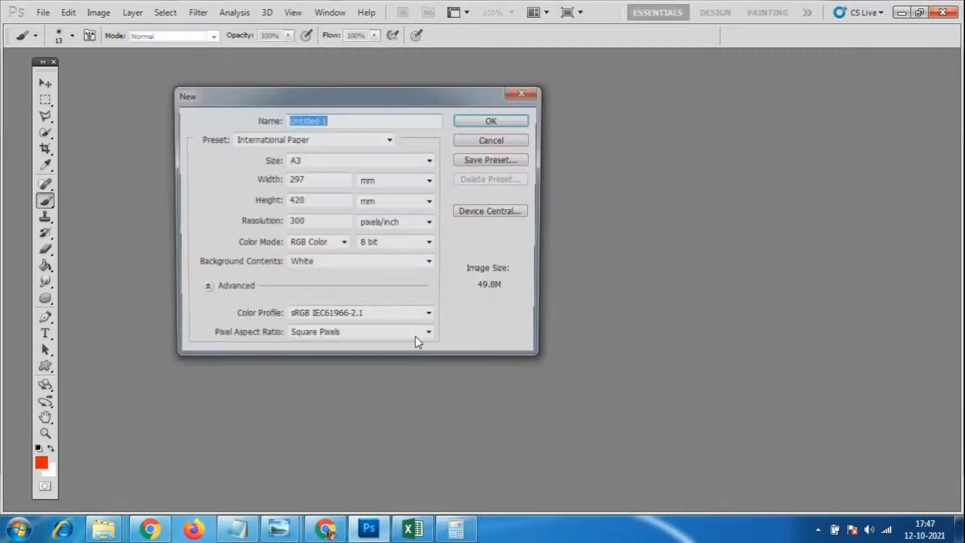
left_click_drag(319, 101, 411, 99)
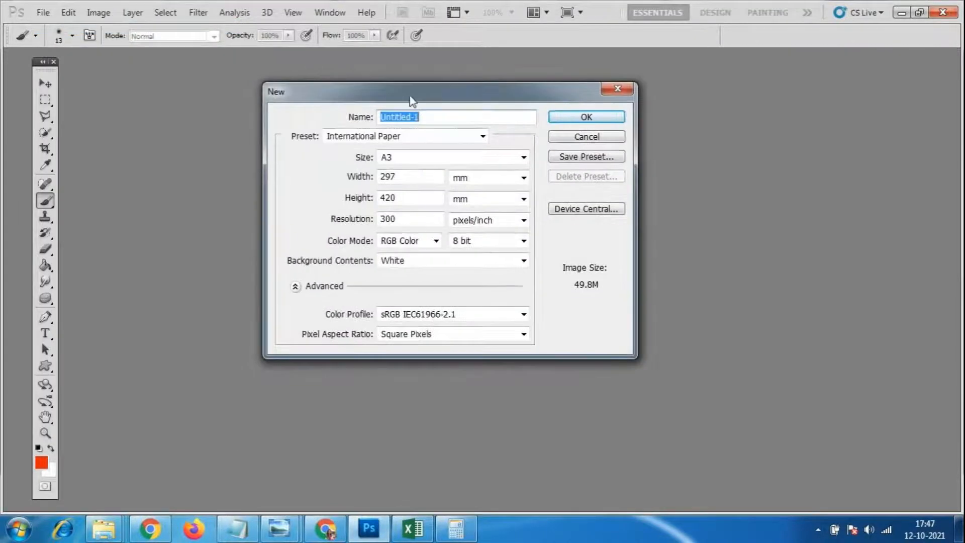
left_click(480, 136)
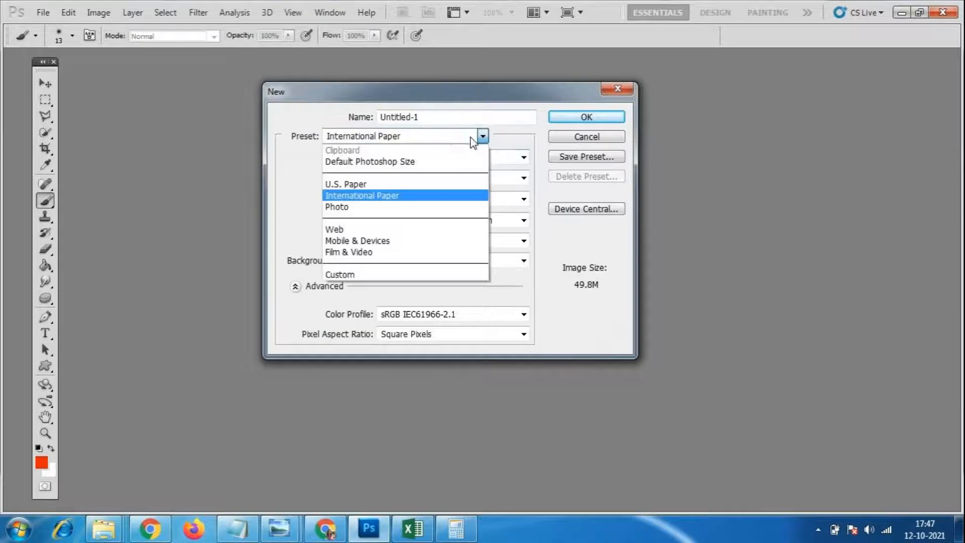
left_click(388, 199)
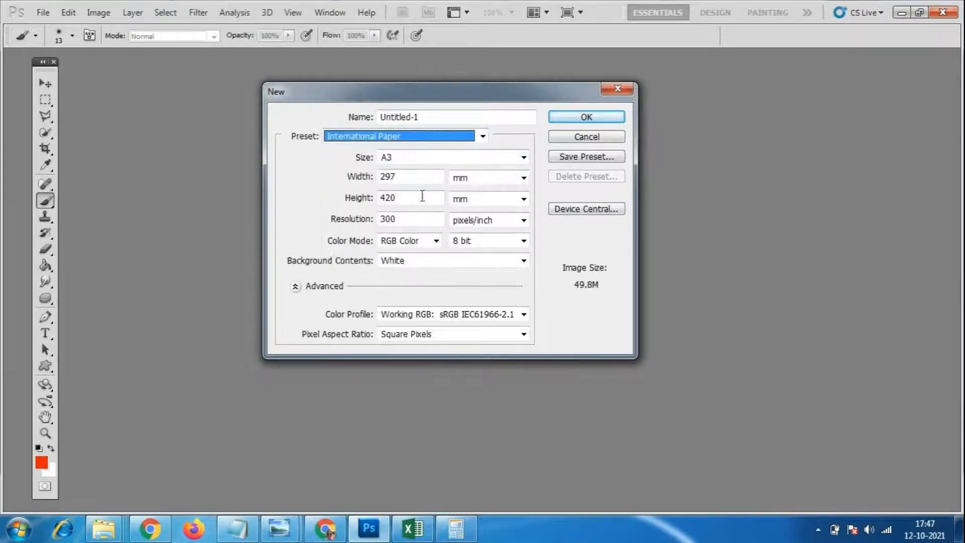
left_click(510, 157)
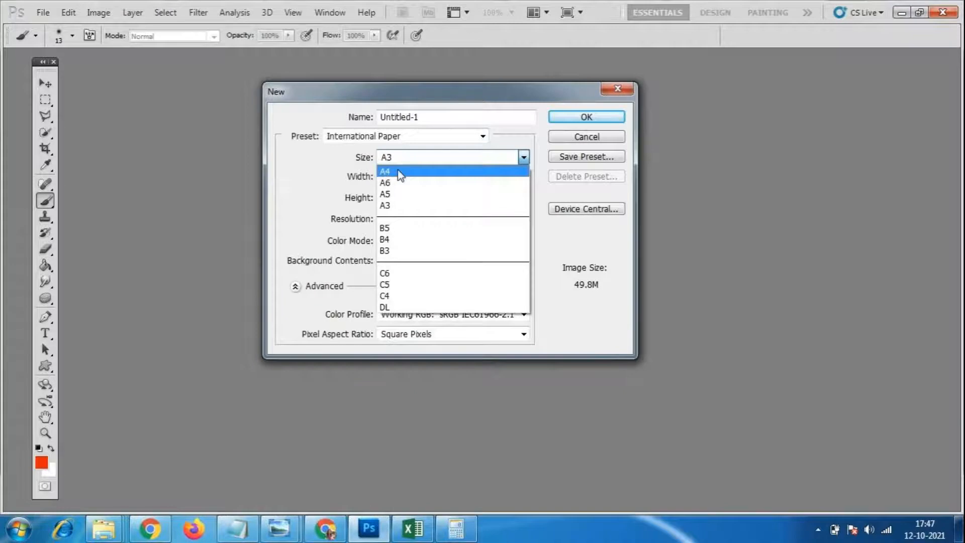
left_click(405, 172)
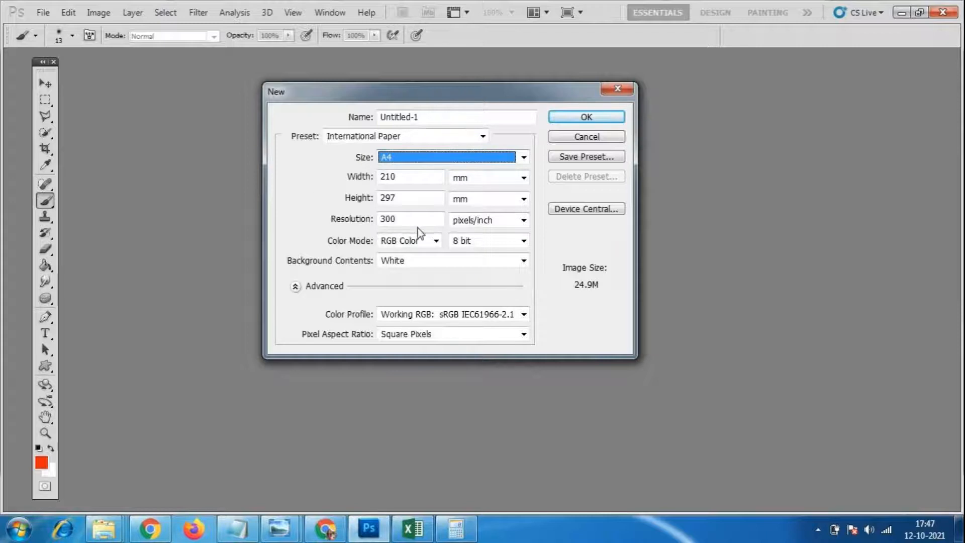
left_click(365, 219)
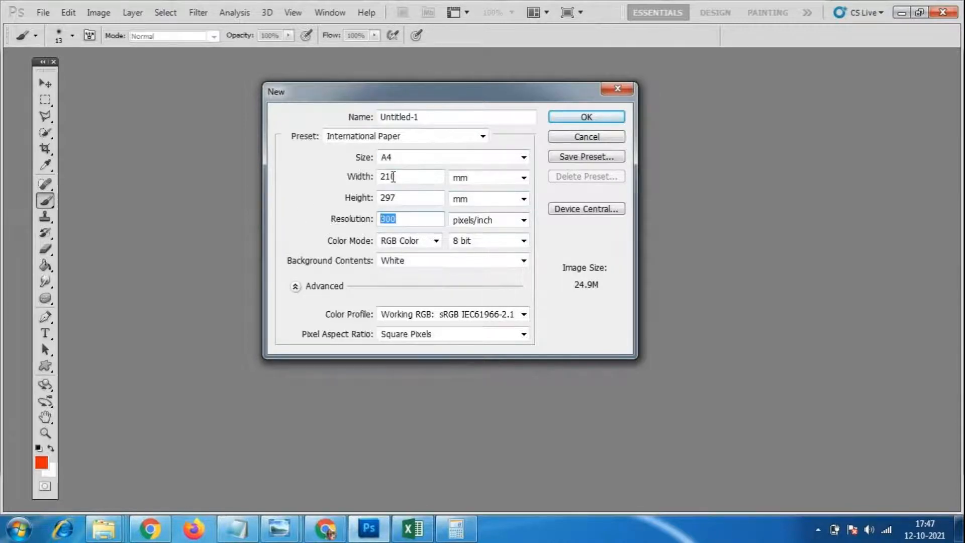
left_click(586, 117)
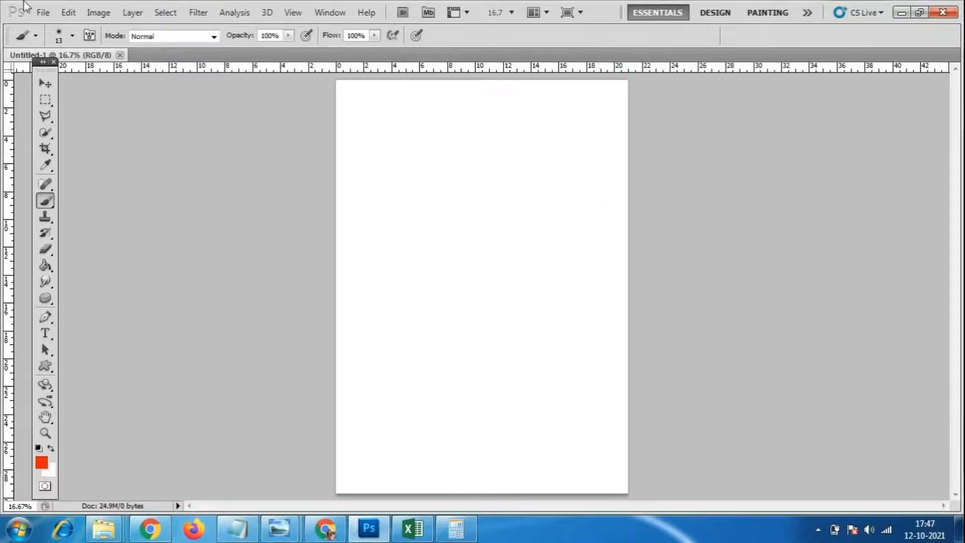
Open the image 31059397-portrait-of-young-indian-student-isolated-on-white-background from the reff folder
left_click(42, 12)
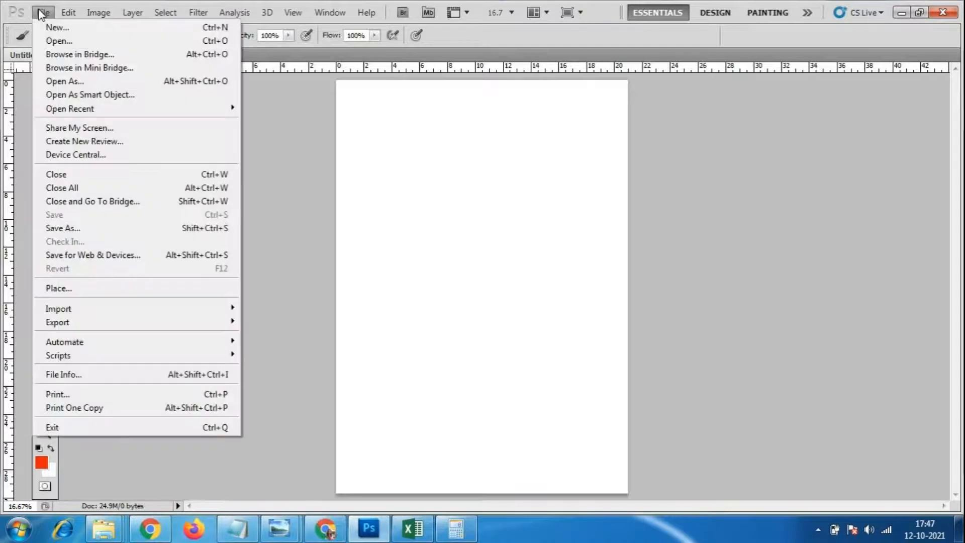
left_click(50, 41)
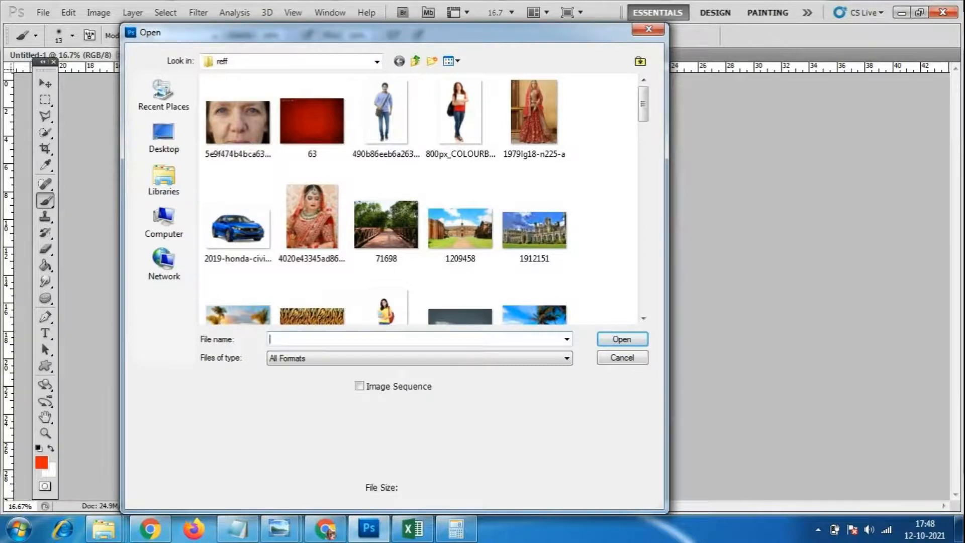
left_click(302, 201)
scroll(301, 201, "down", 2)
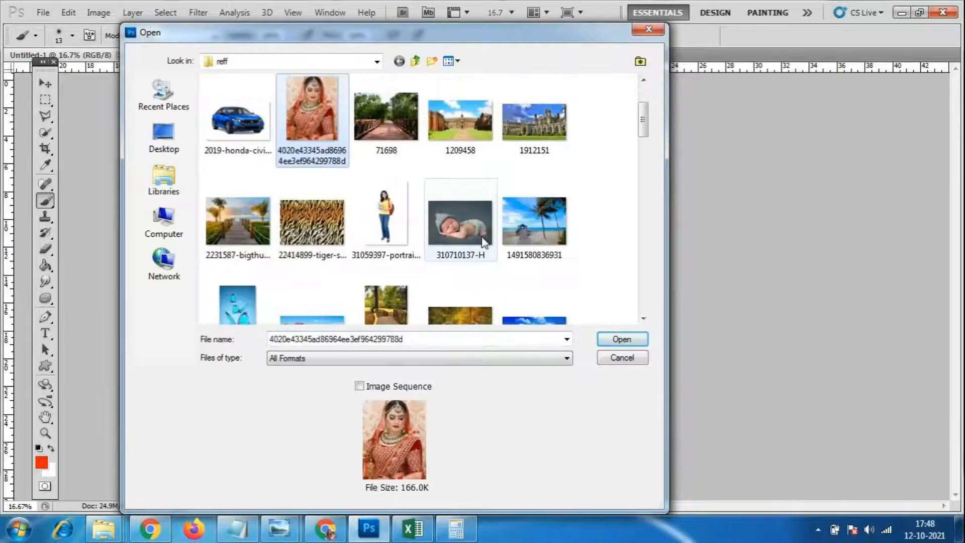
scroll(514, 224, "down", 3)
scroll(535, 224, "down", 3)
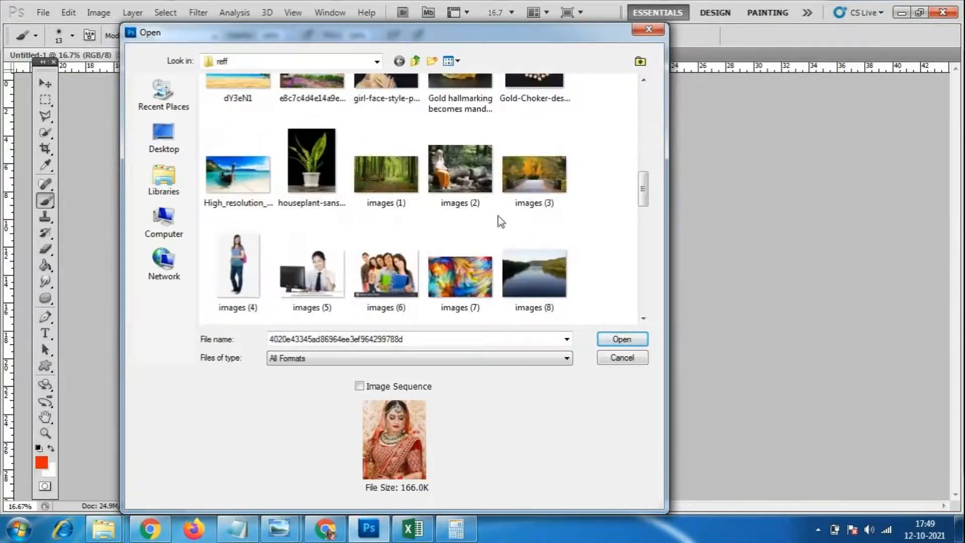
scroll(622, 221, "down", 2)
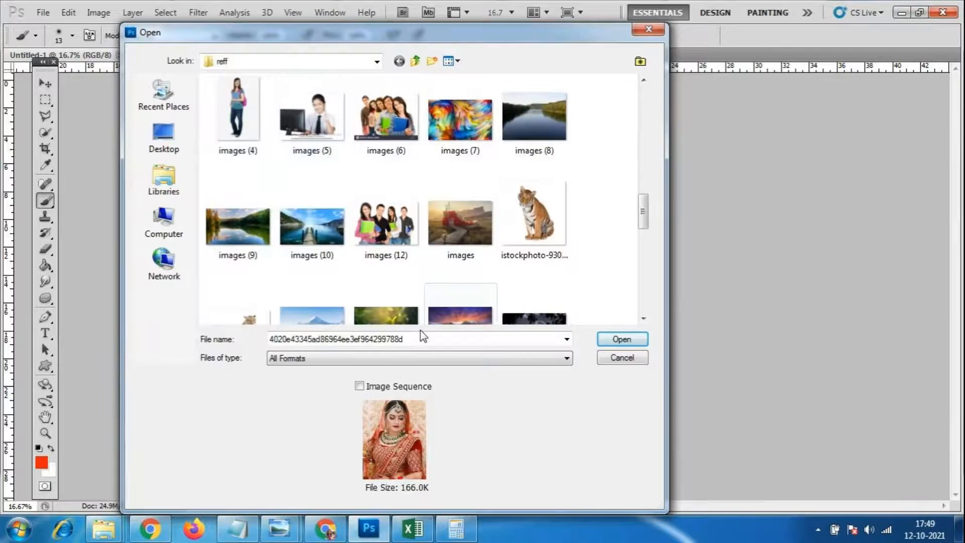
scroll(496, 243, "down", 5)
scroll(500, 243, "down", 3)
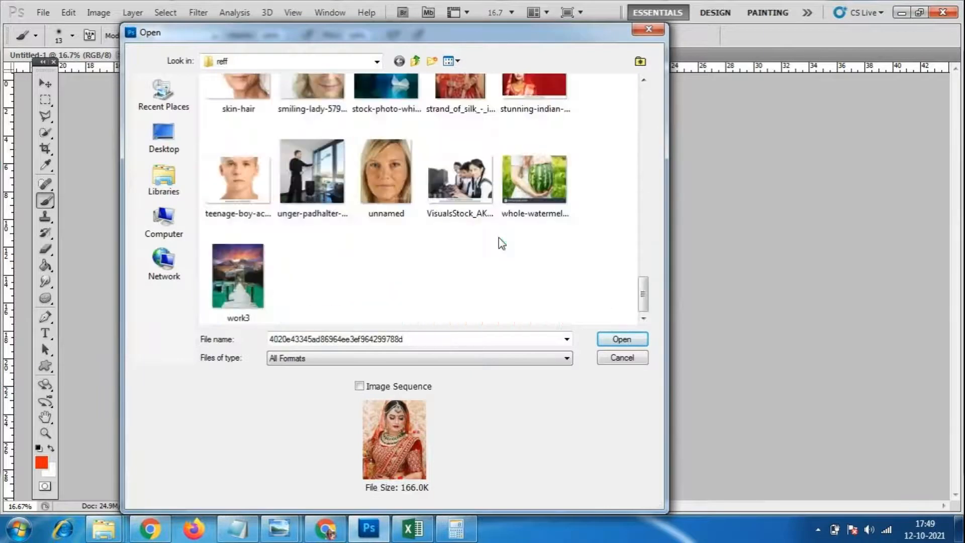
scroll(502, 234, "up", 5)
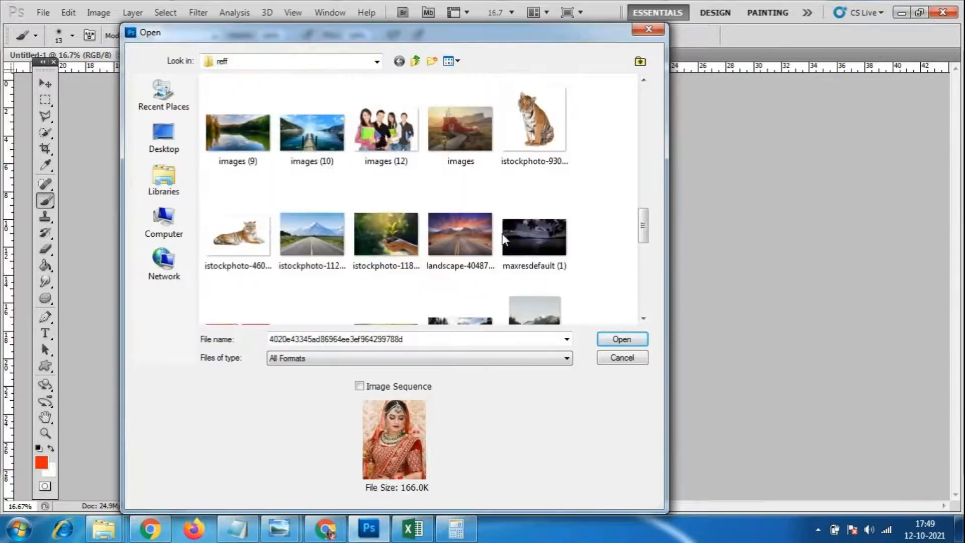
scroll(502, 233, "up", 3)
scroll(502, 234, "up", 3)
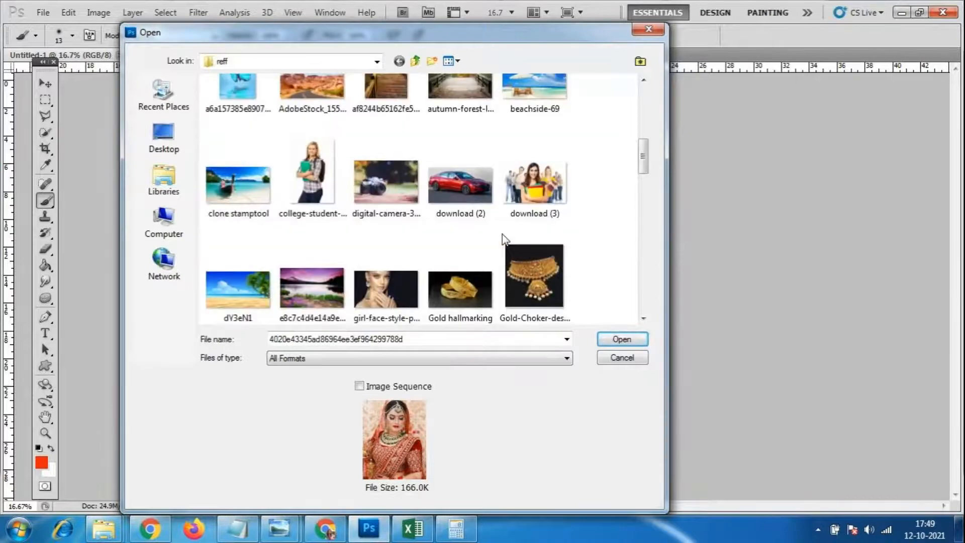
scroll(502, 234, "up", 3)
left_click(386, 126)
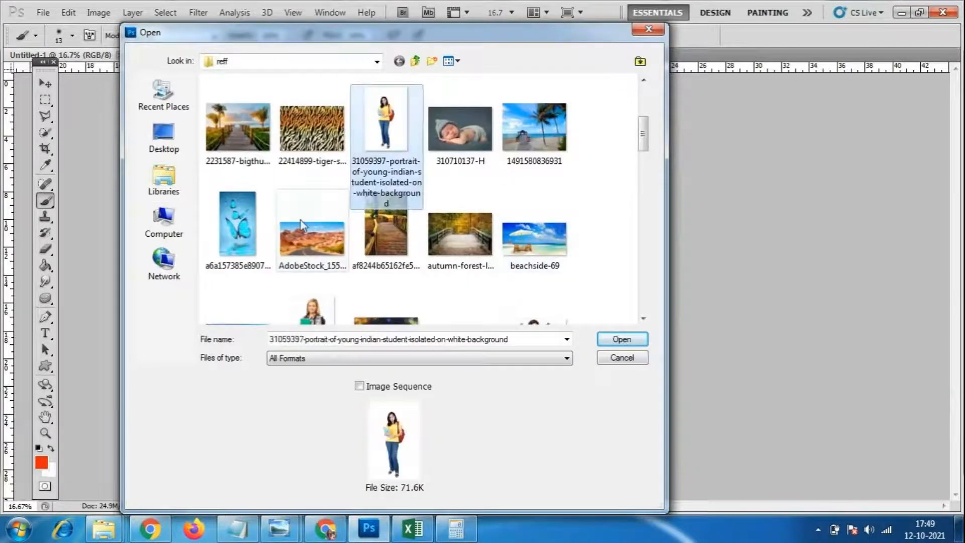
left_click(622, 338)
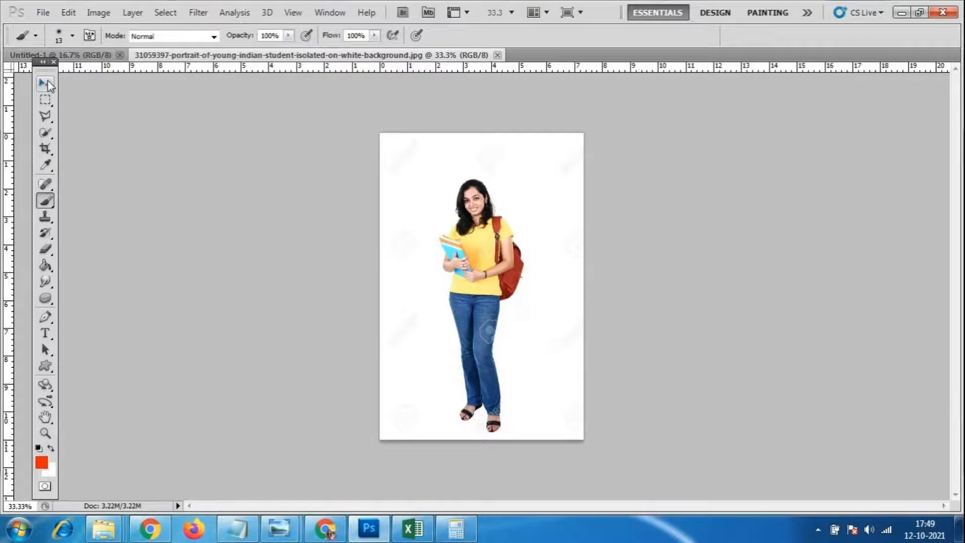
Open the bridal photo 1979lg18-n225-a from the reff folder as another document
left_click(43, 12)
left_click(57, 44)
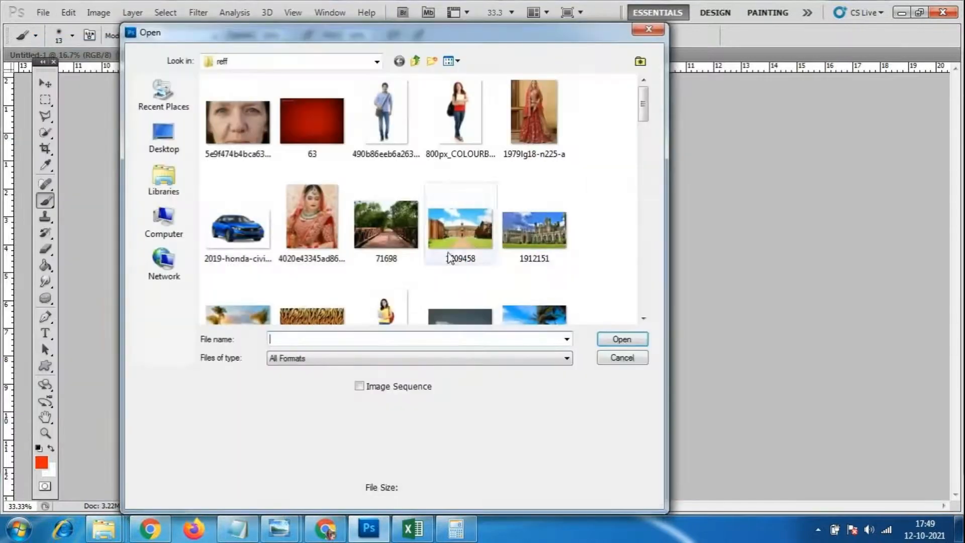
left_click(534, 112)
left_click(622, 339)
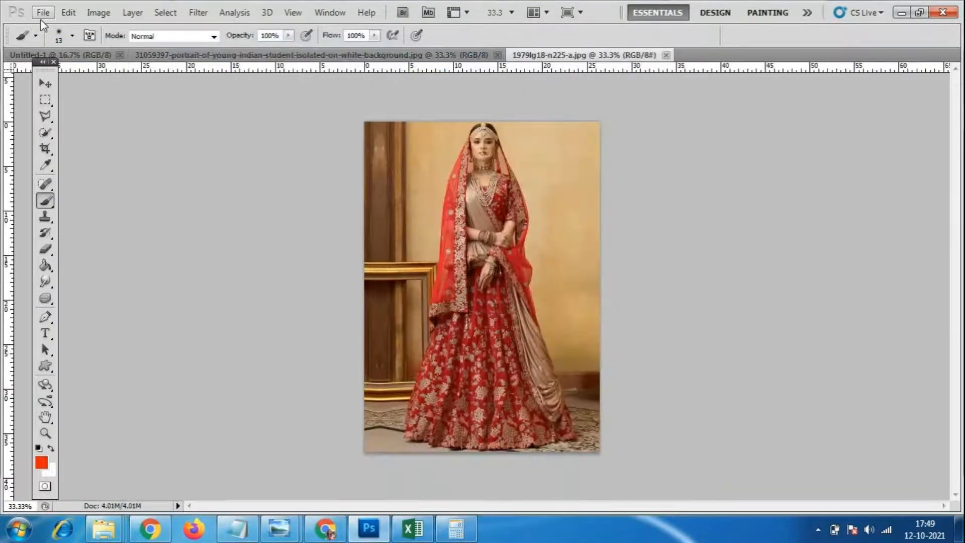
Bring up the Open dialog again and browse the images in the reff folder
left_click(43, 13)
left_click(52, 41)
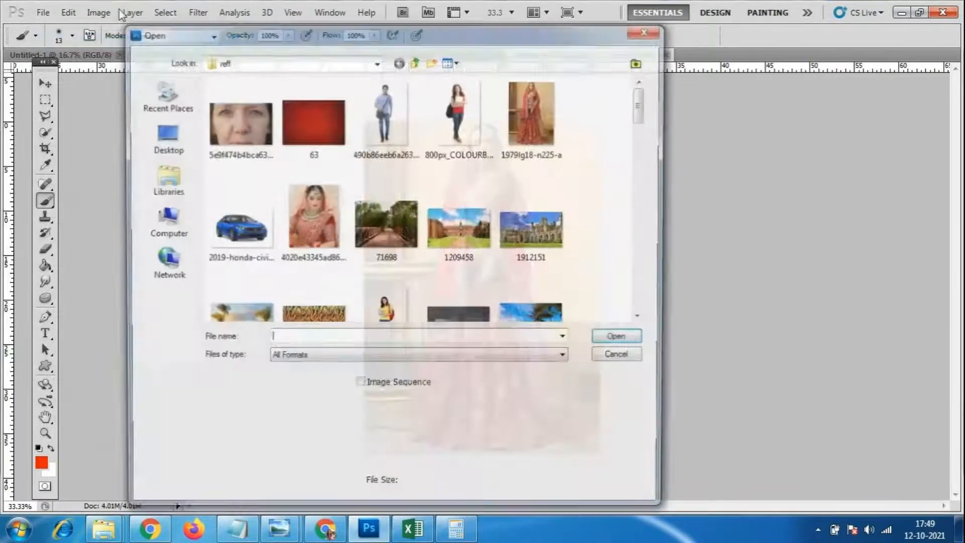
scroll(646, 119, "down", 2)
Switch to Chrome and search Google Images for "student images" in a new tab
left_click(157, 527)
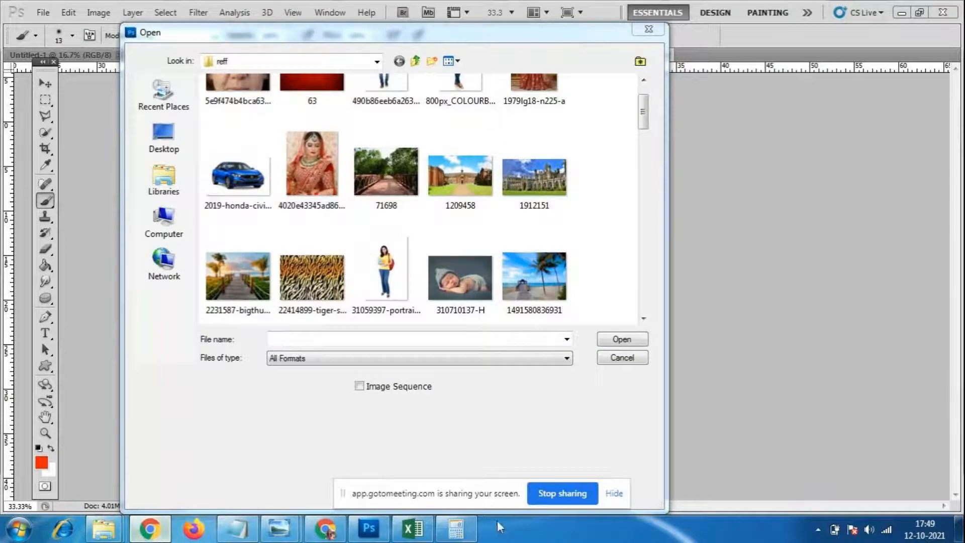
left_click(329, 529)
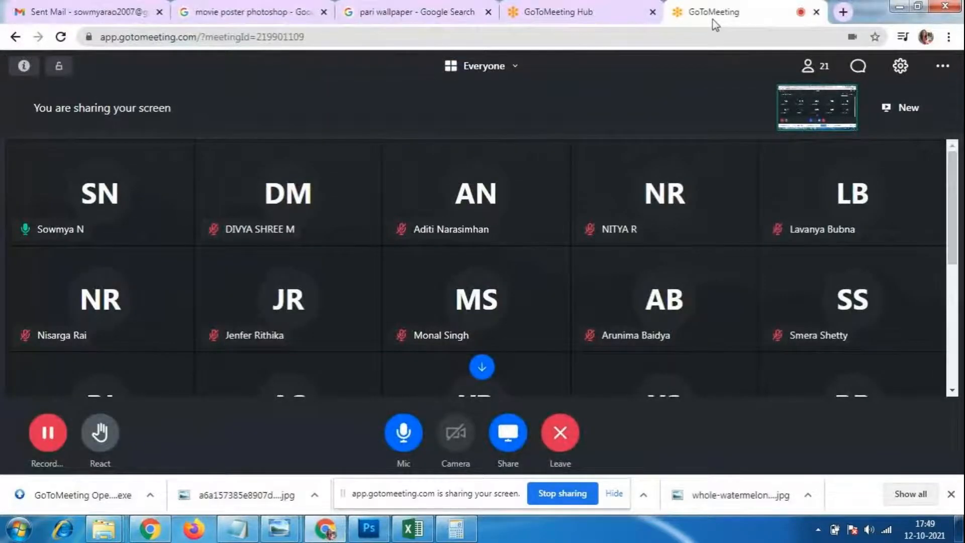
left_click(843, 12)
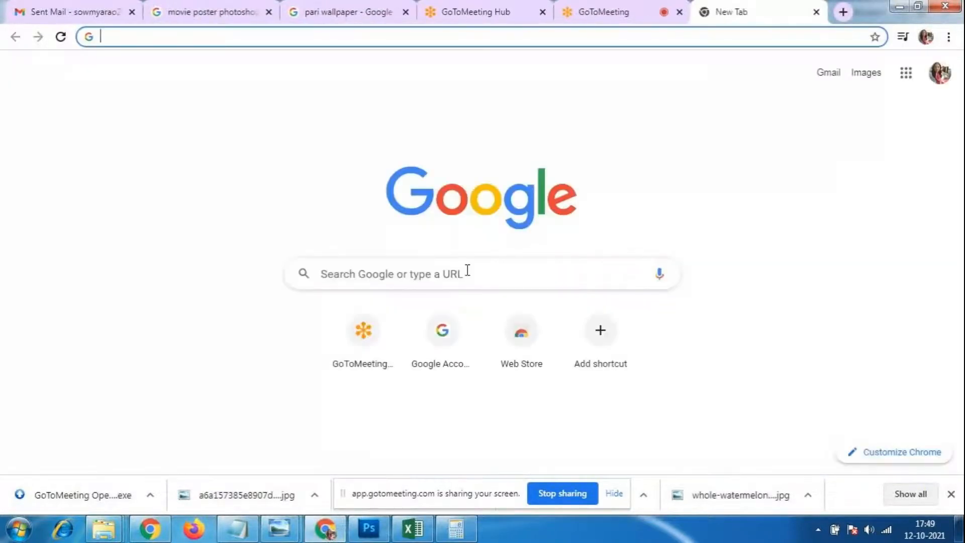
left_click(481, 275)
type("stu")
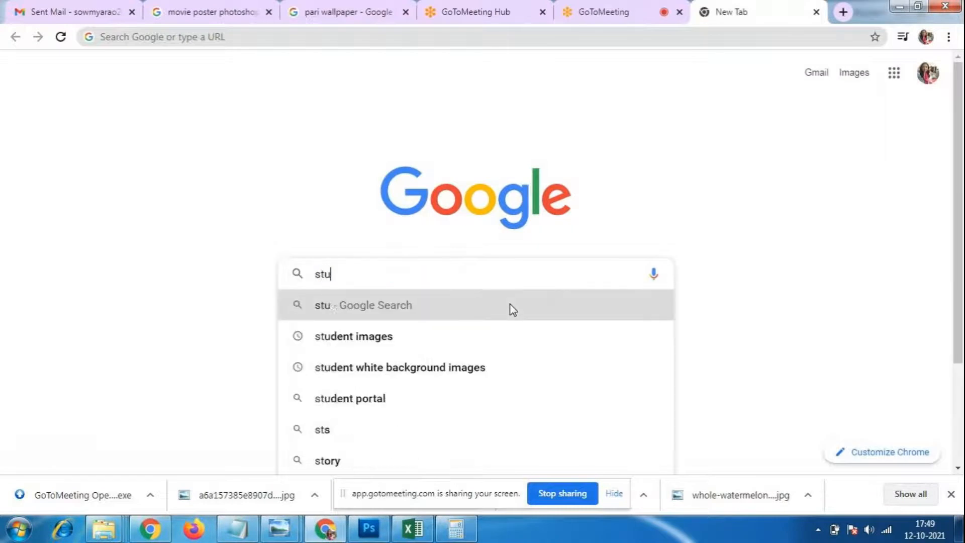
type("dent images")
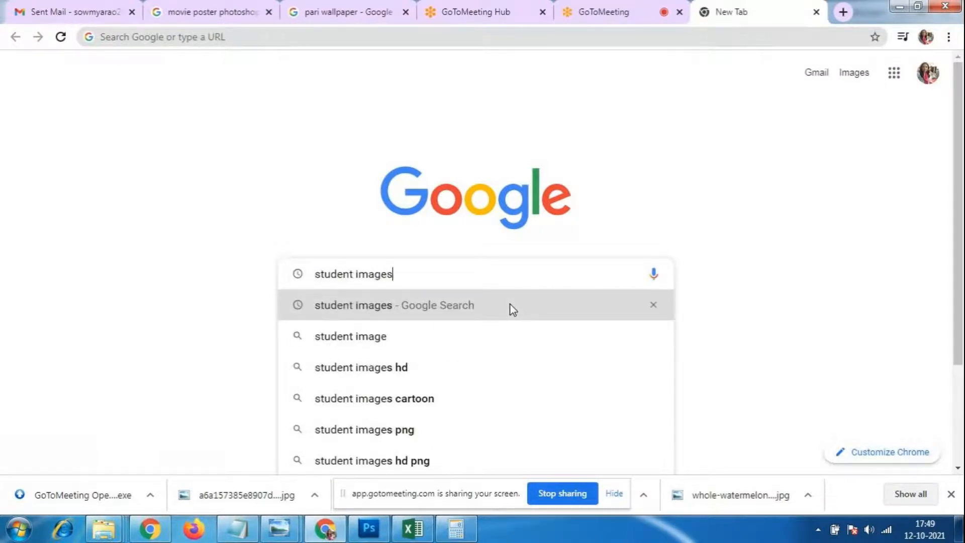
left_click(512, 306)
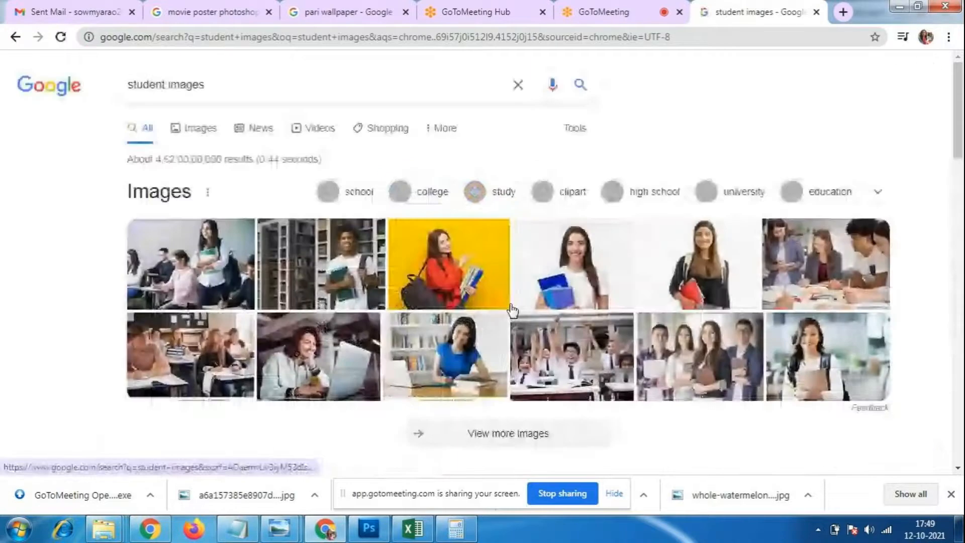
left_click(198, 127)
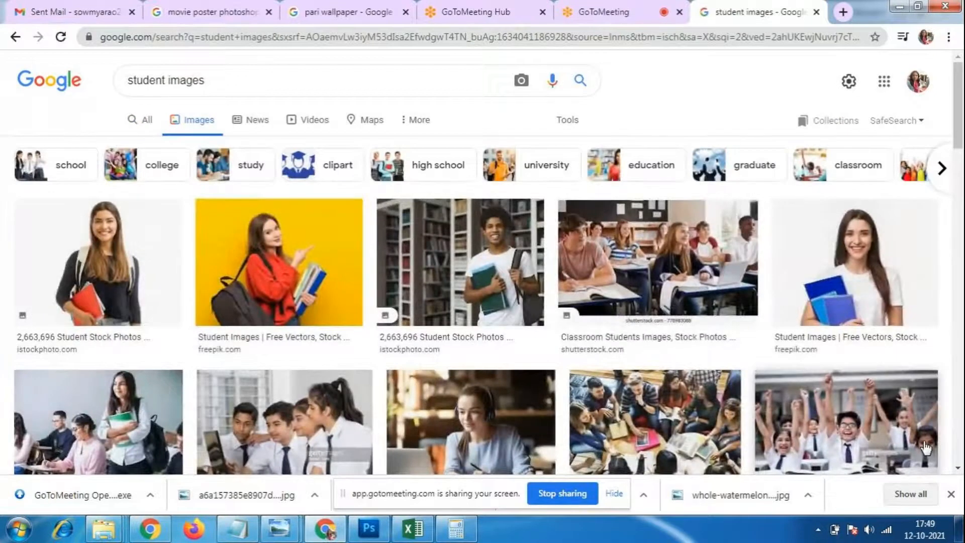
Preview the Freepik photo of the student in red on a yellow background, and close the preview
scroll(570, 345, "down", 3)
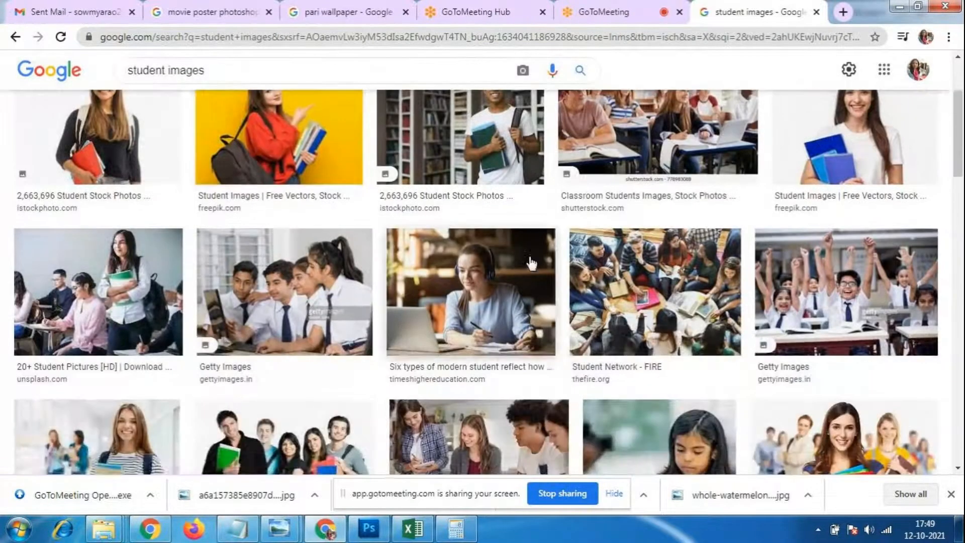
scroll(262, 158, "up", 1)
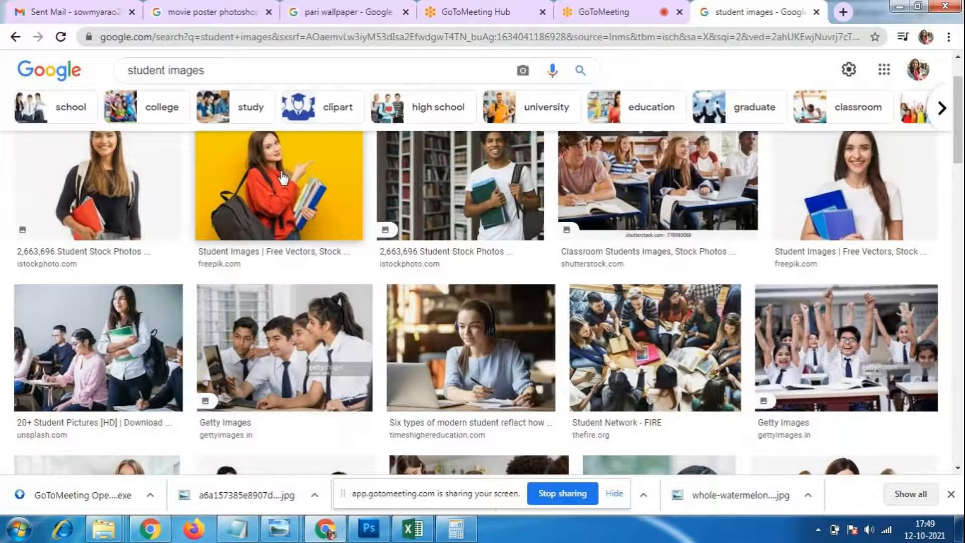
left_click(283, 177)
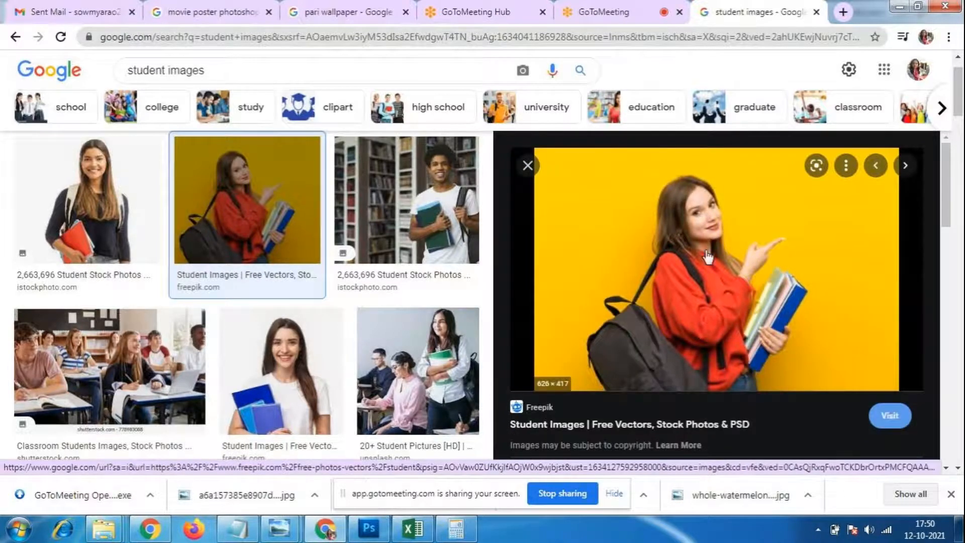
left_click(527, 166)
Refine the image search to "student hd images"
scroll(659, 269, "down", 8)
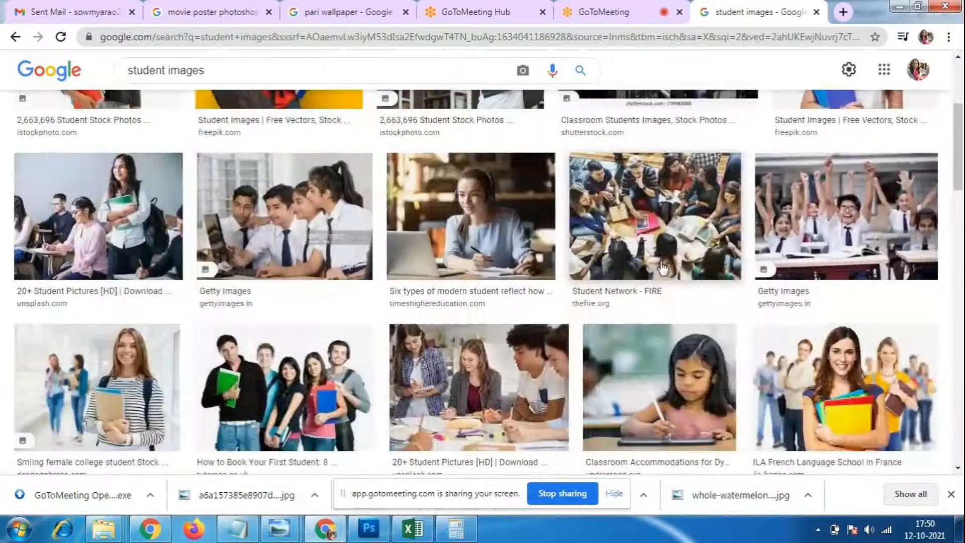
scroll(667, 266, "up", 2)
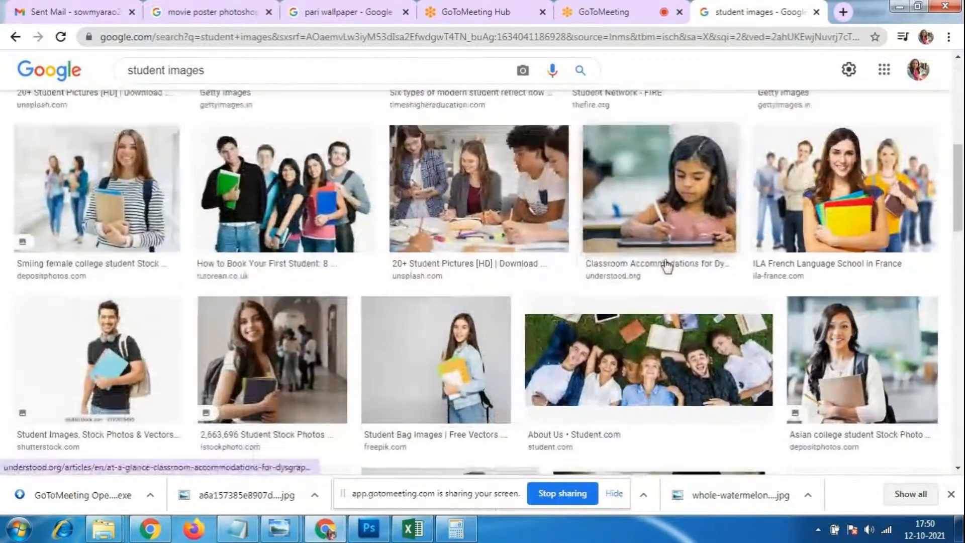
scroll(668, 263, "down", 5)
scroll(673, 262, "down", 1)
left_click(164, 70)
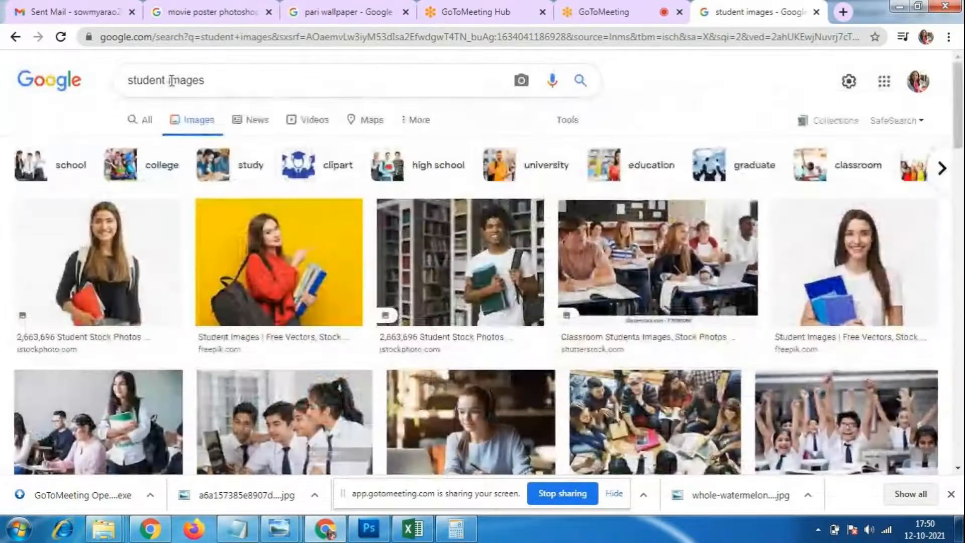
type("hd")
key("Return")
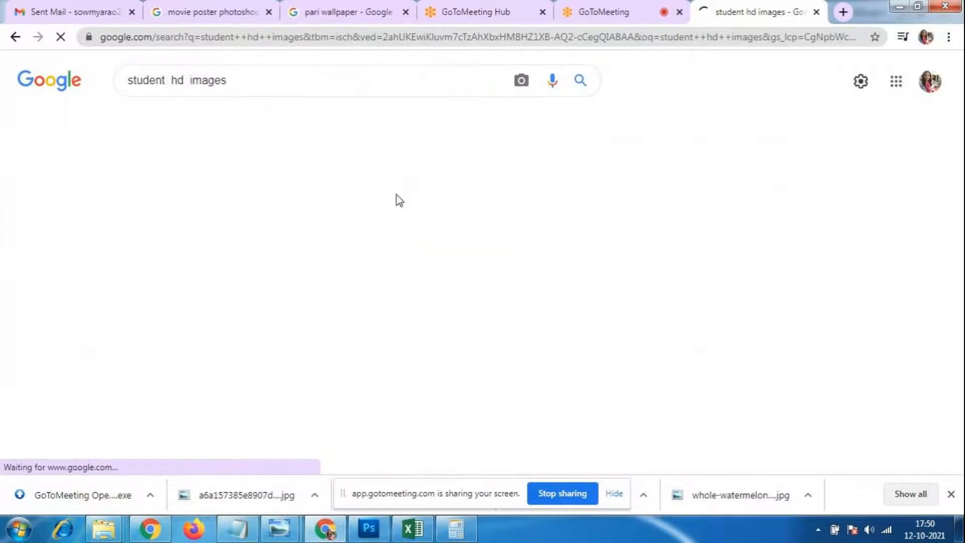
Preview the PngFind image of the student in a plaid shirt holding books, and close the preview
scroll(655, 184, "down", 3)
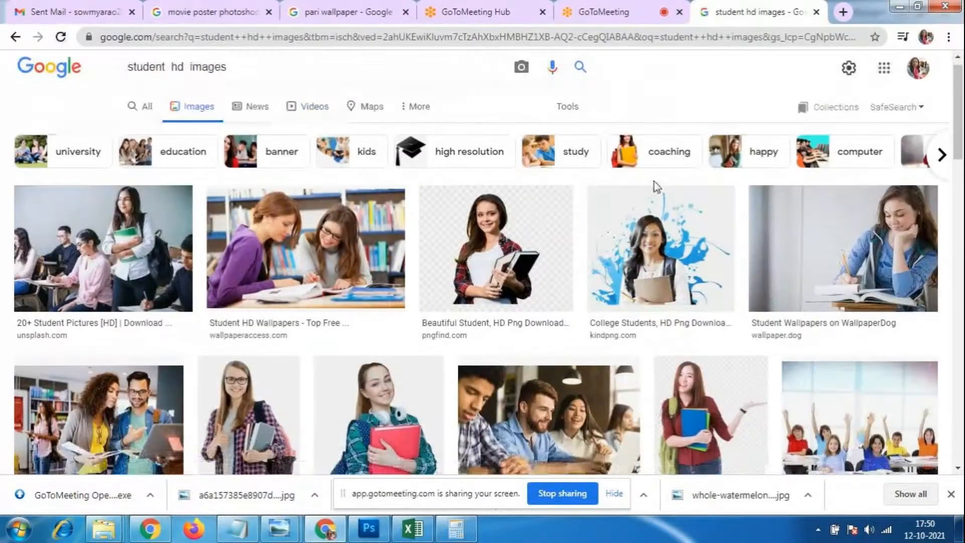
scroll(653, 184, "up", 3)
left_click(525, 255)
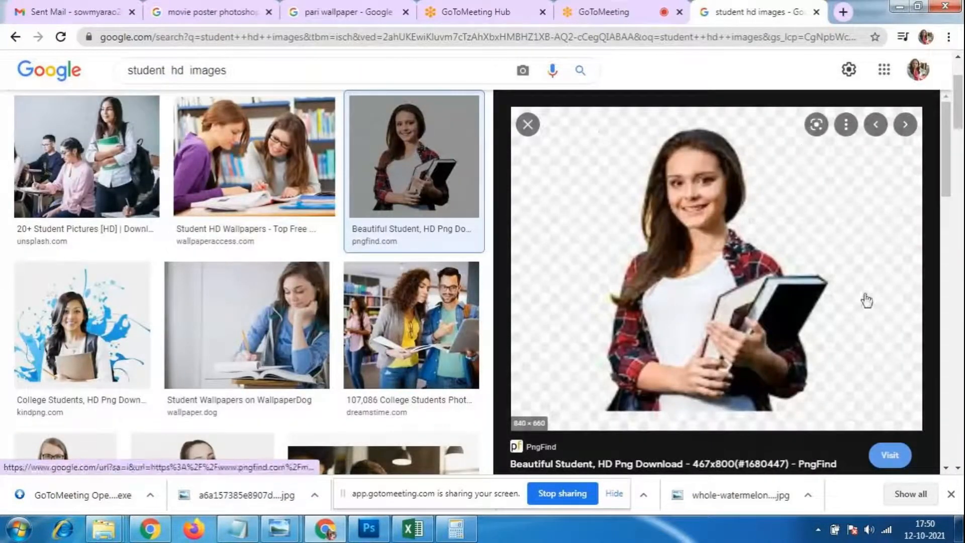
left_click(528, 124)
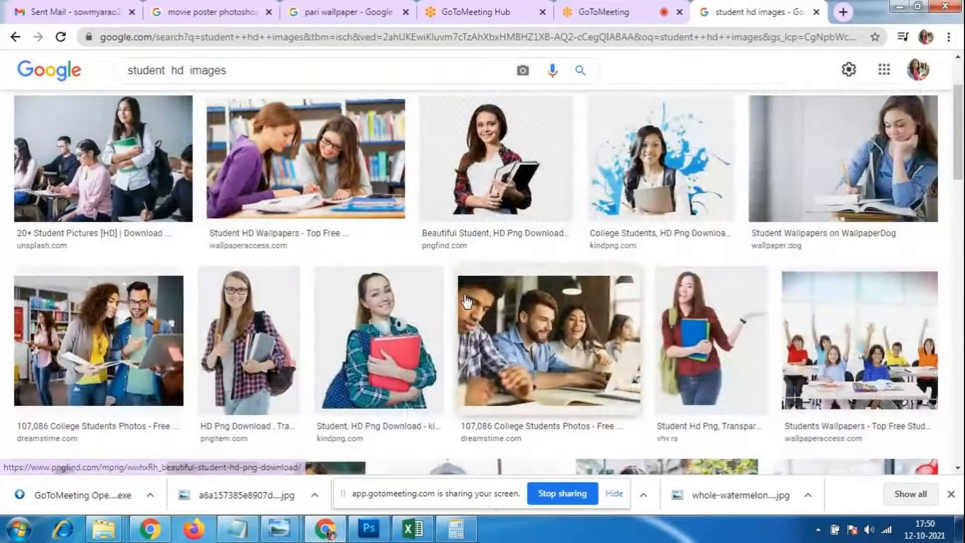
Browse the HD student image results for photos with plain backgrounds suitable for use in Photoshop
scroll(421, 318, "up", 1)
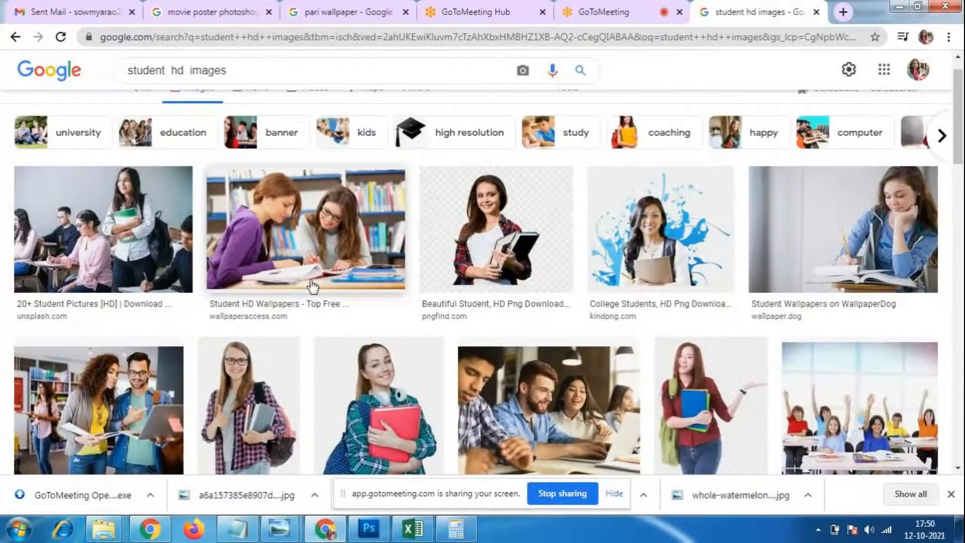
scroll(802, 376, "down", 3)
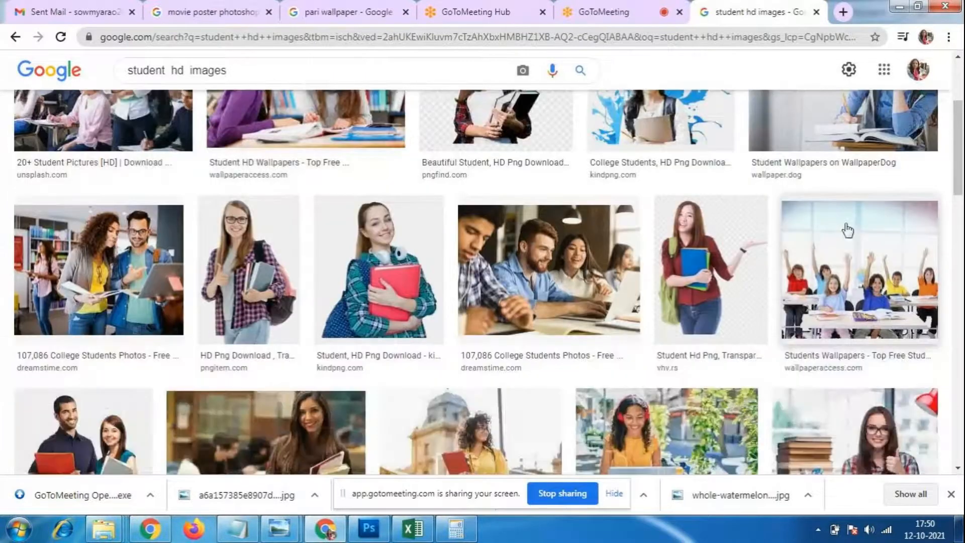
scroll(636, 372, "down", 4)
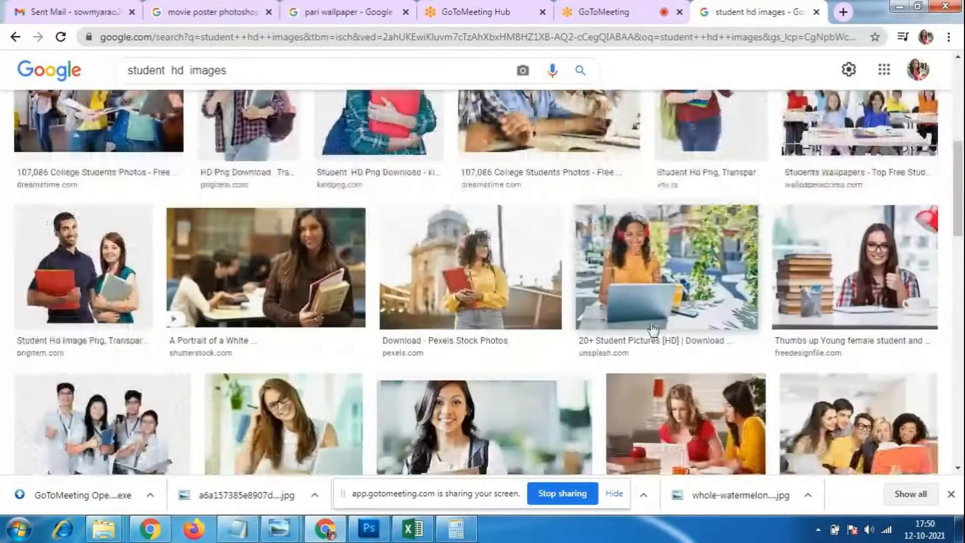
scroll(653, 329, "down", 3)
scroll(659, 320, "down", 5)
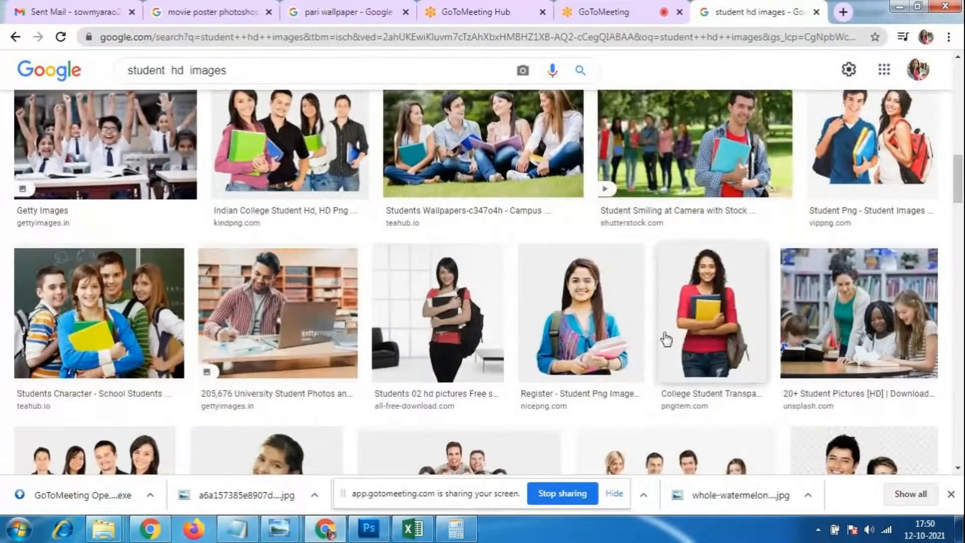
scroll(661, 317, "down", 4)
scroll(661, 316, "down", 3)
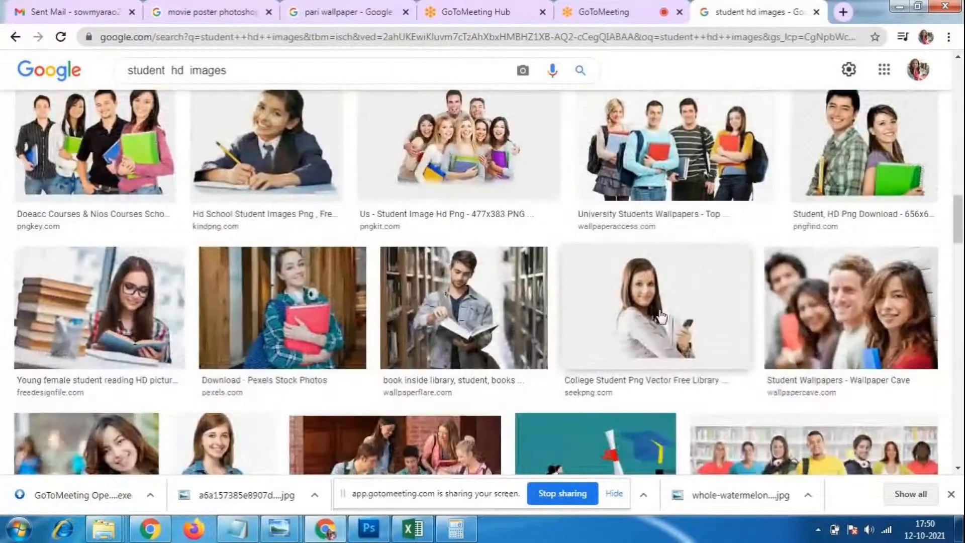
scroll(523, 333, "down", 8)
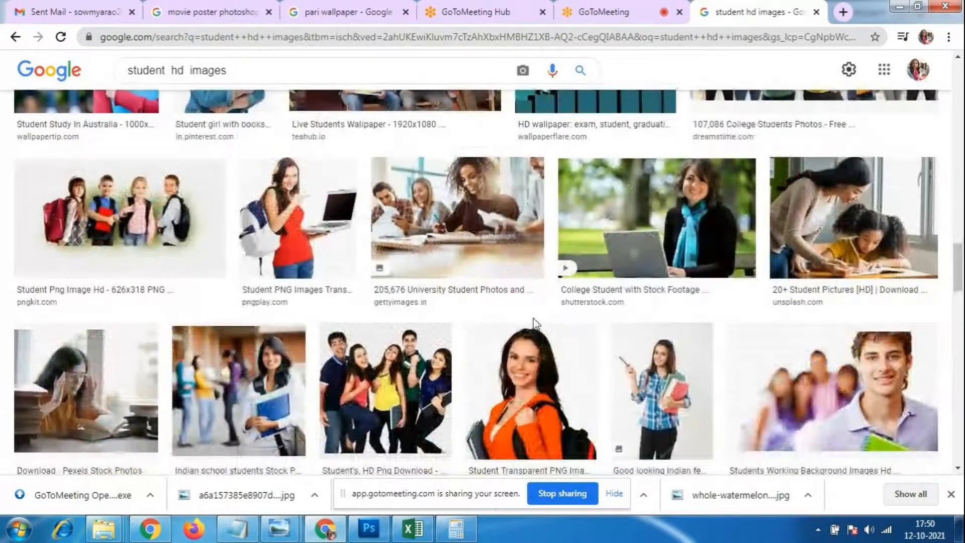
scroll(533, 322, "up", 5)
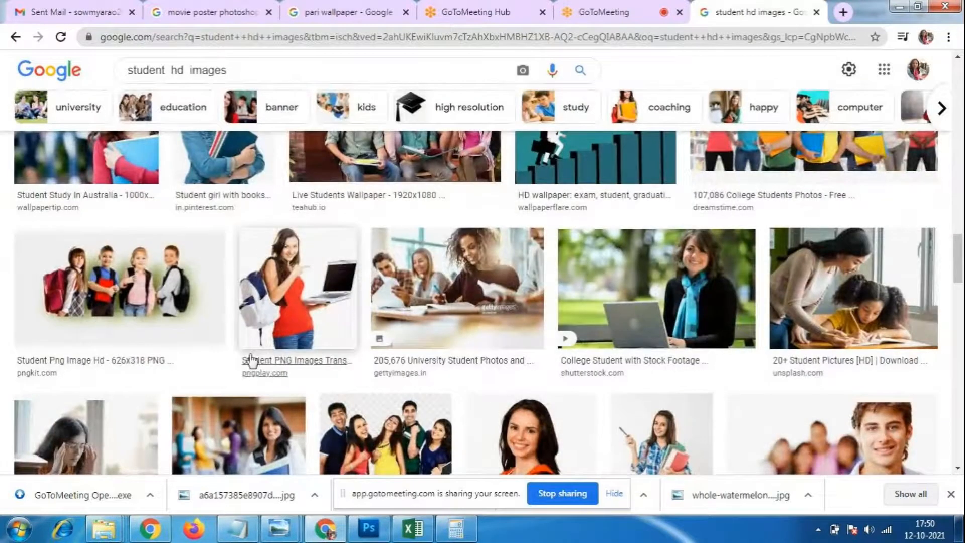
scroll(426, 353, "down", 5)
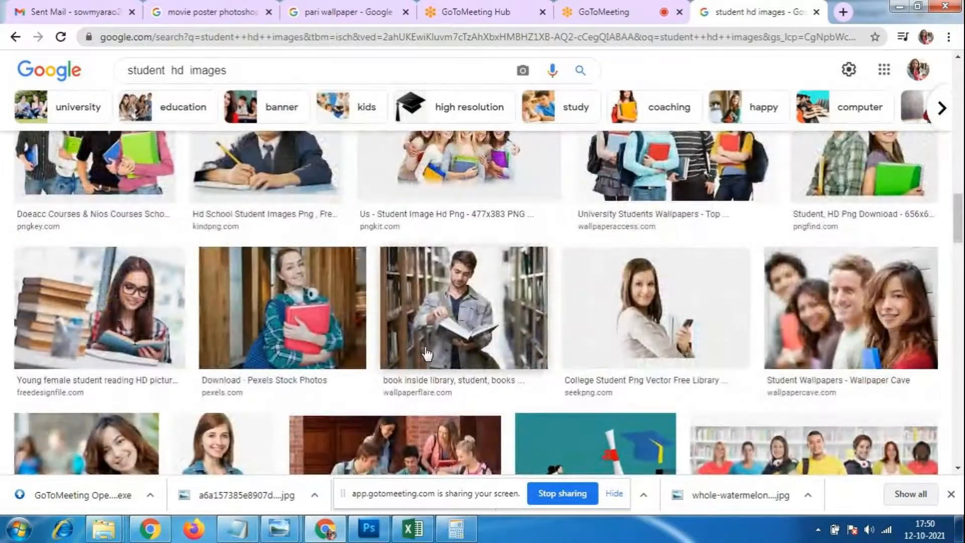
scroll(426, 353, "up", 4)
scroll(702, 401, "down", 1)
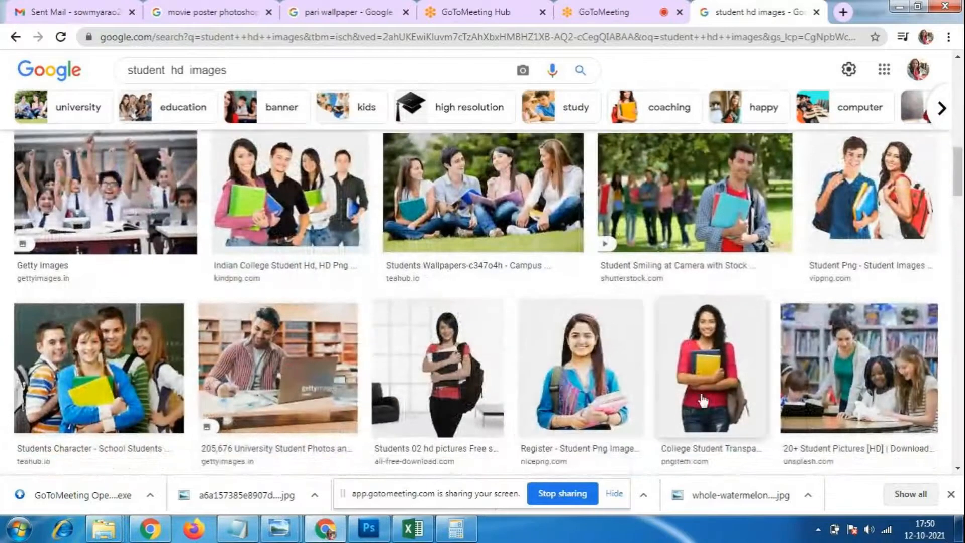
scroll(702, 401, "down", 10)
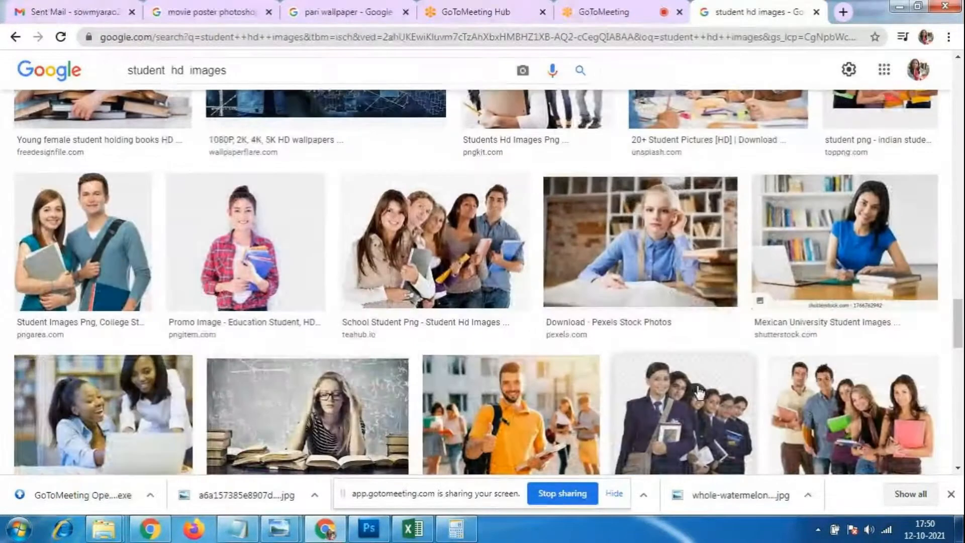
scroll(666, 366, "down", 1)
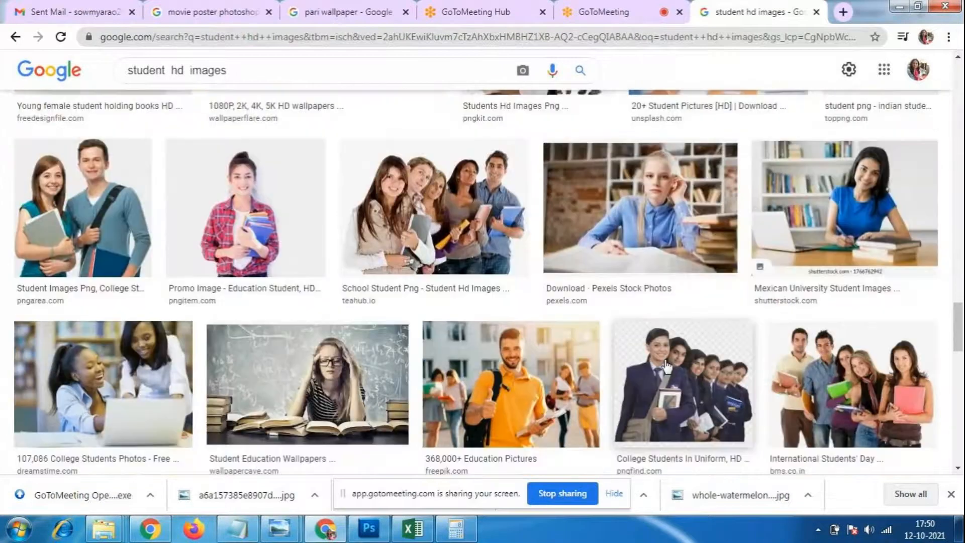
scroll(667, 366, "down", 4)
scroll(667, 367, "up", 4)
scroll(673, 364, "down", 6)
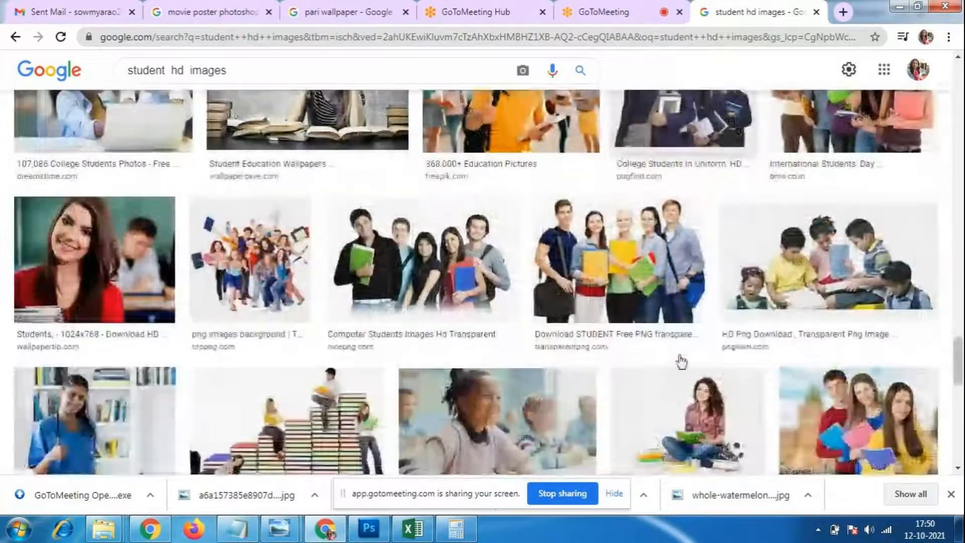
scroll(680, 361, "down", 10)
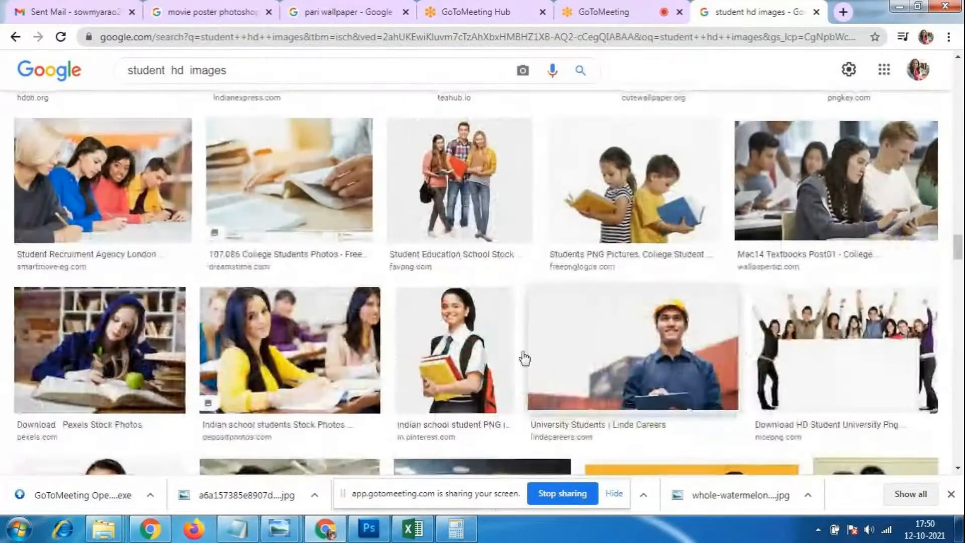
scroll(524, 358, "down", 8)
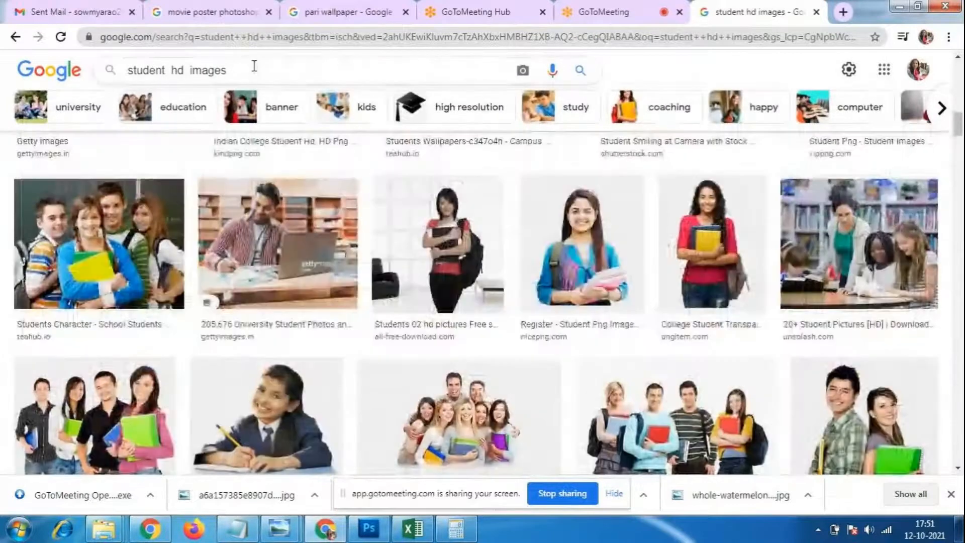
Extend the image search to "student hd images white baground" and look through the first results
left_click(255, 66)
type("whi")
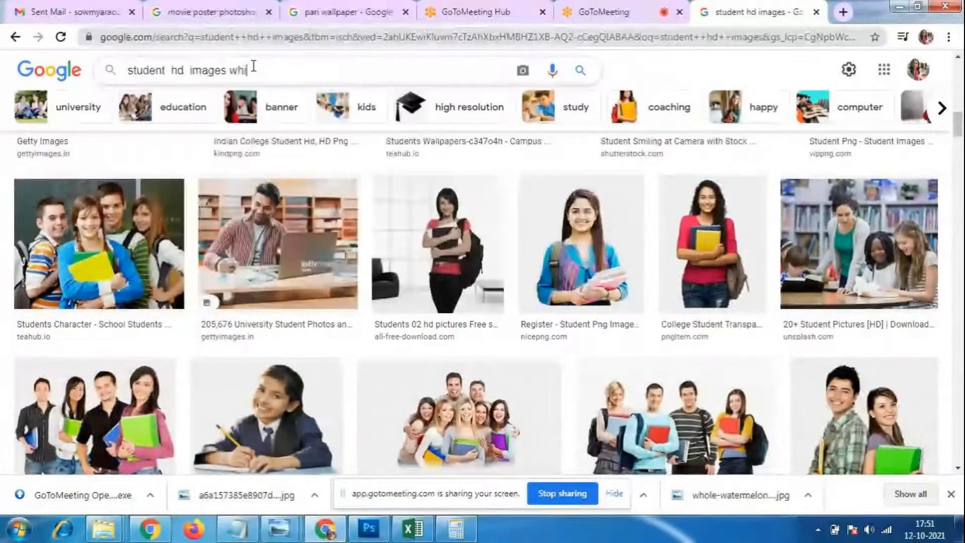
type("te ba")
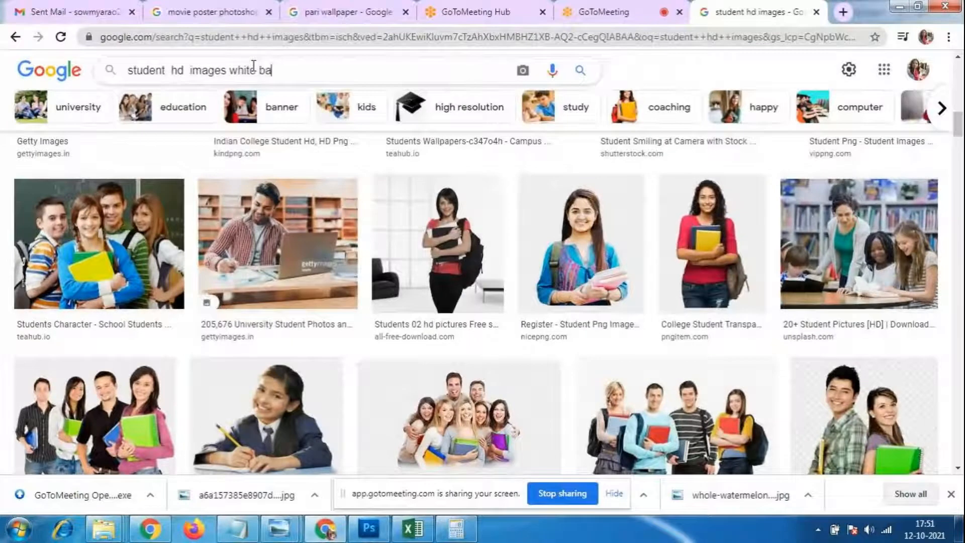
type("ground")
key("Return")
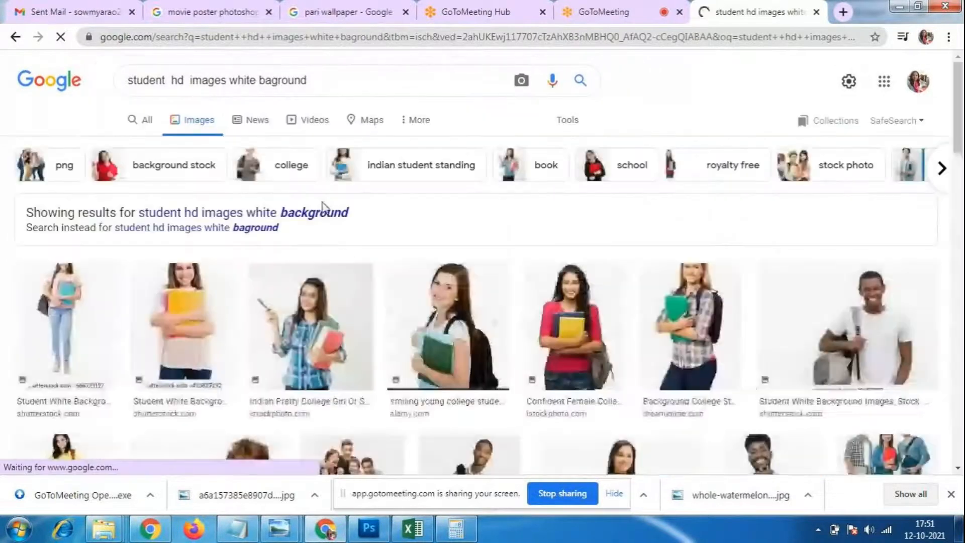
scroll(577, 357, "down", 3)
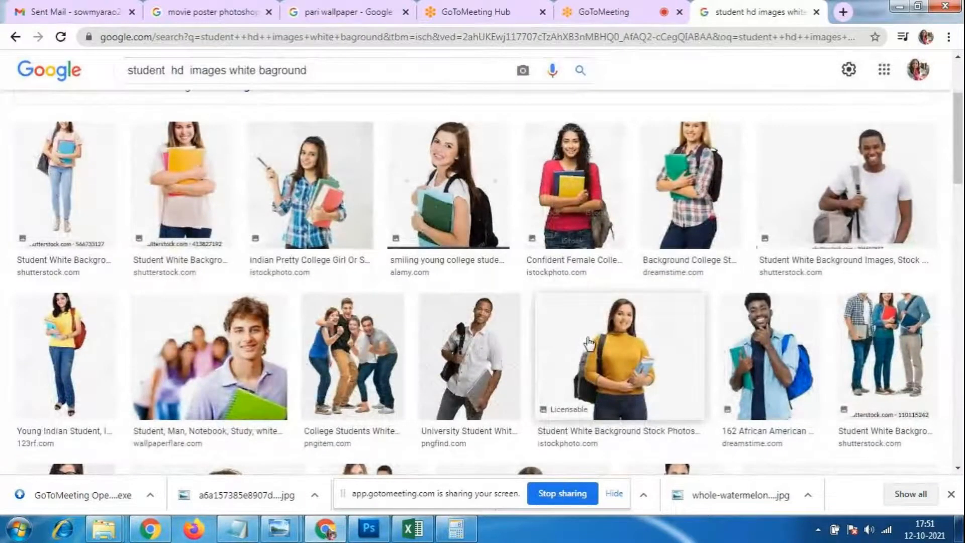
Switch from the browser to Photoshop and open the download (3) group photo of students from the reff folder
scroll(91, 353, "down", 6)
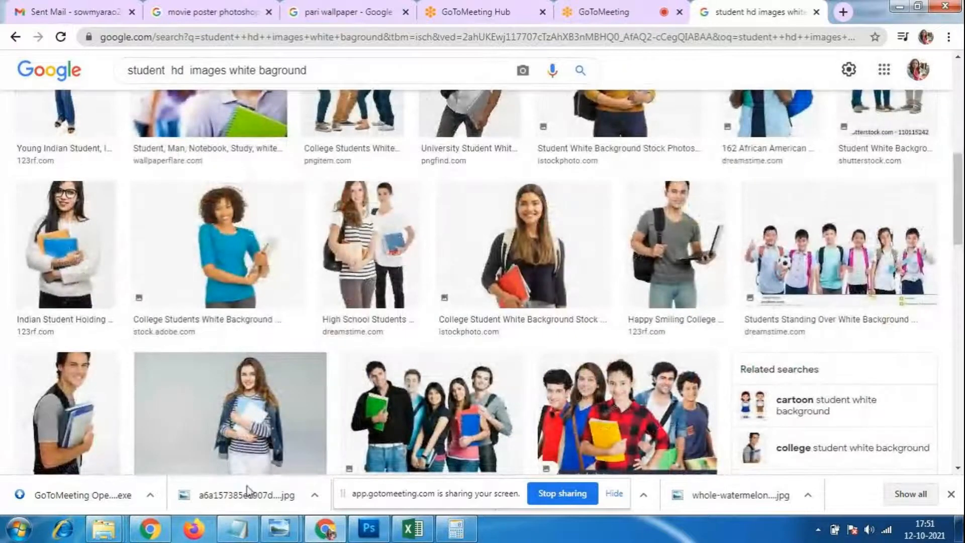
left_click(368, 527)
left_click(417, 280)
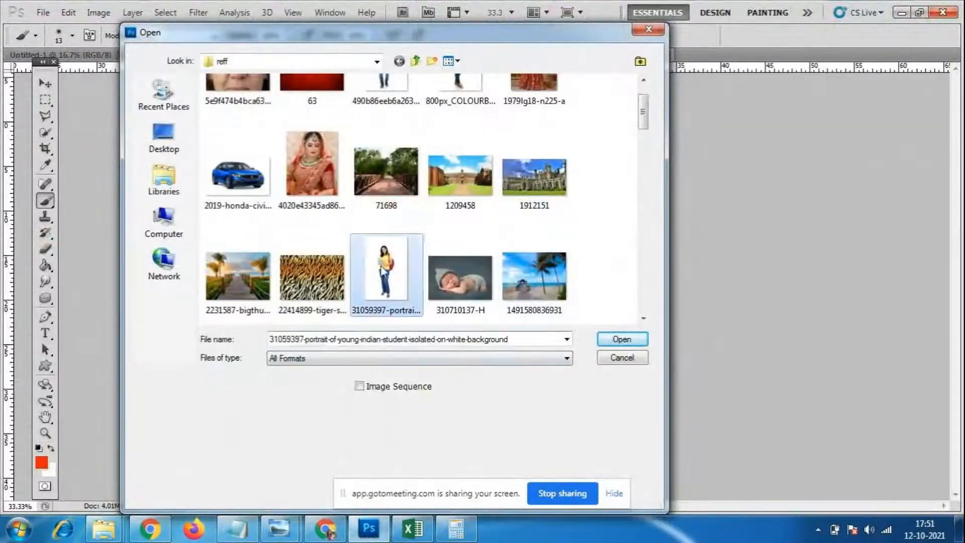
left_click_drag(644, 113, 651, 161)
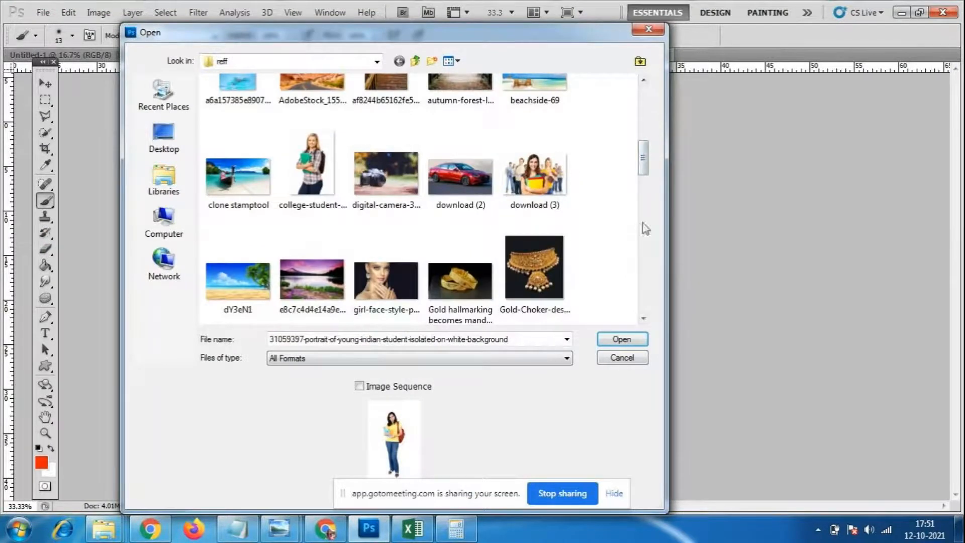
left_click(545, 163)
left_click(623, 338)
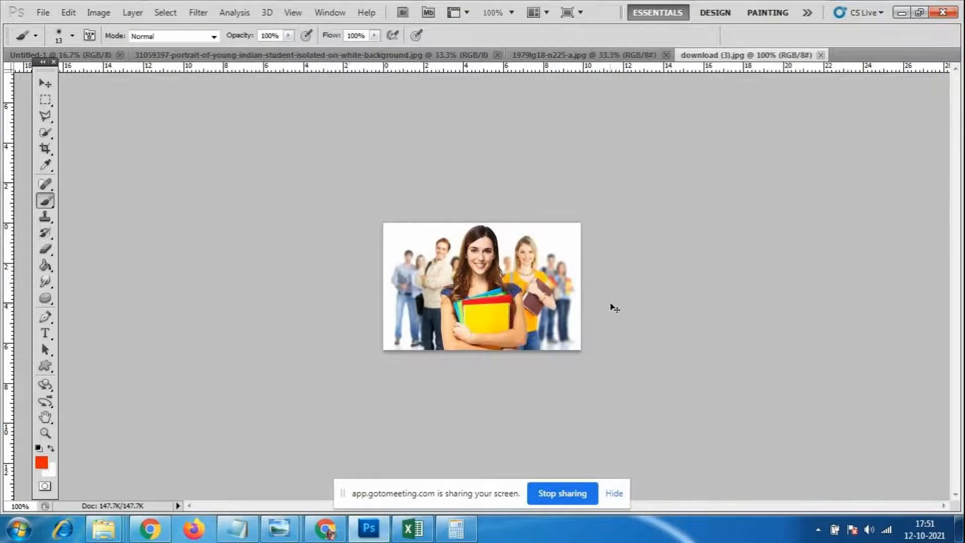
Inspect the download (3) image at up to 600% zoom for pixelation, and close it and the 1979lg18-n225-a image
key("ctrl+plus")
key("ctrl+plus")
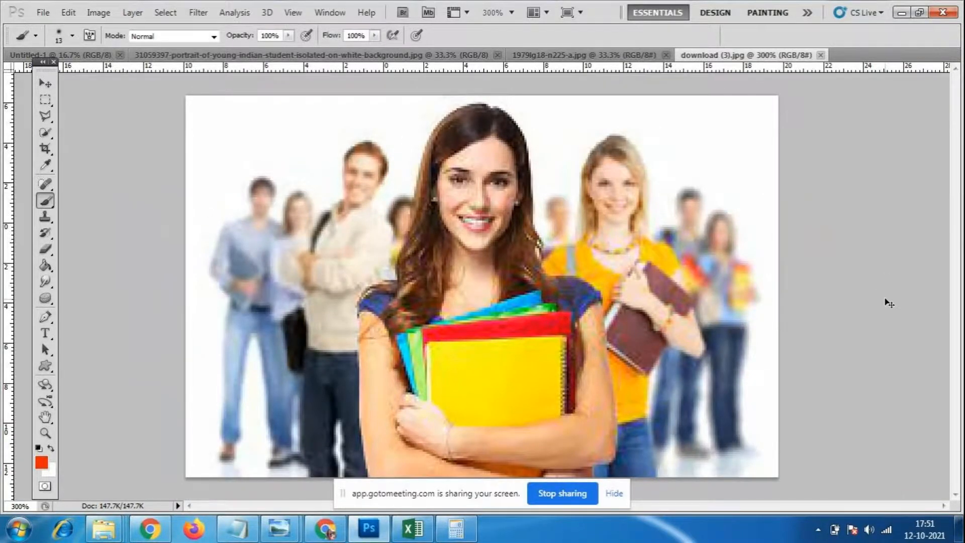
key("ctrl+plus")
key("ctrl+minus")
key("ctrl+plus")
key("ctrl+plus")
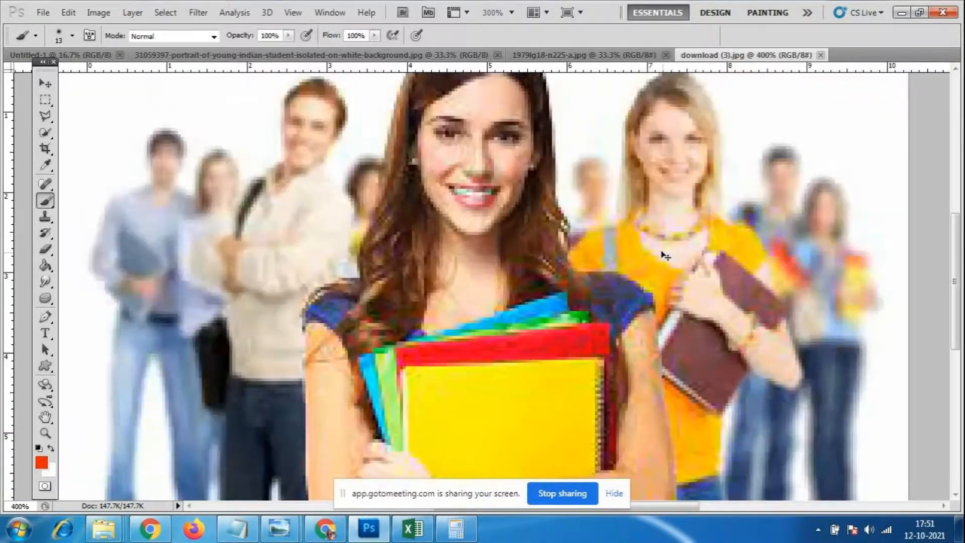
key("ctrl+plus")
scroll(629, 232, "up", 5)
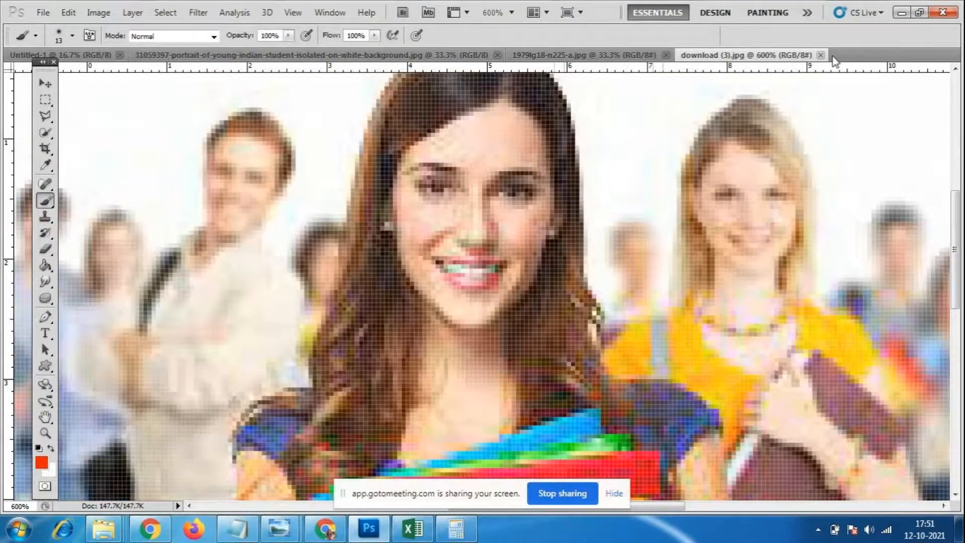
left_click(820, 55)
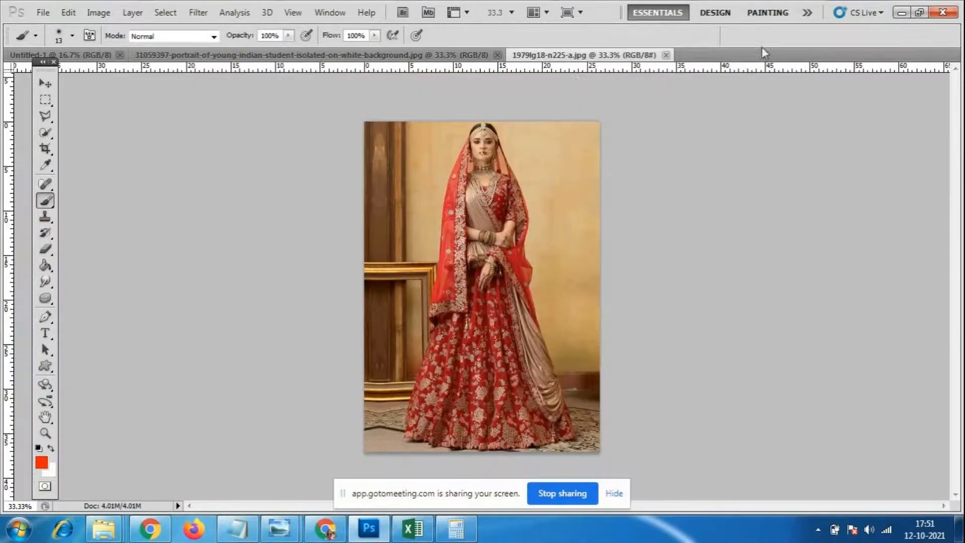
left_click(666, 55)
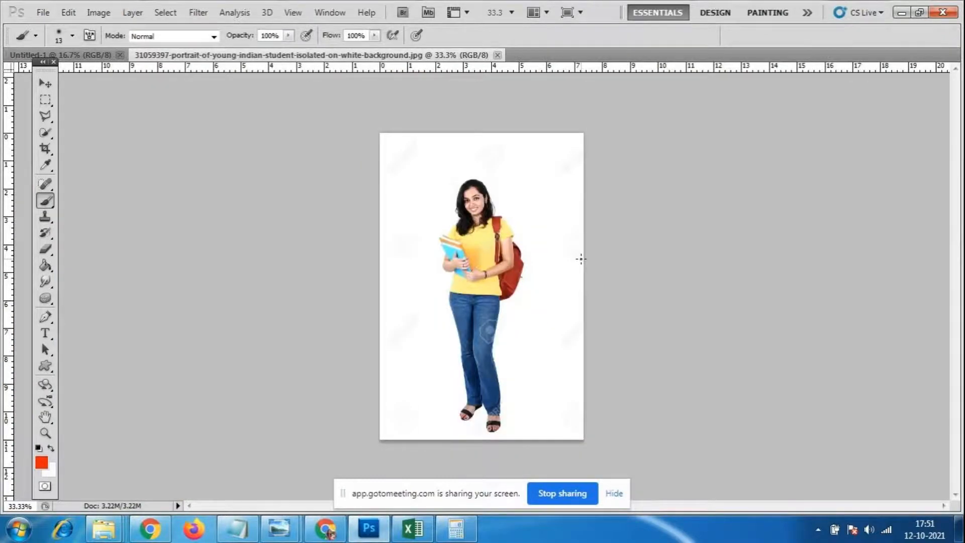
Examine the image quality of the portrait of the student in the yellow T-shirt, ending at 50% zoom
key("ctrl+plus")
key("ctrl+plus")
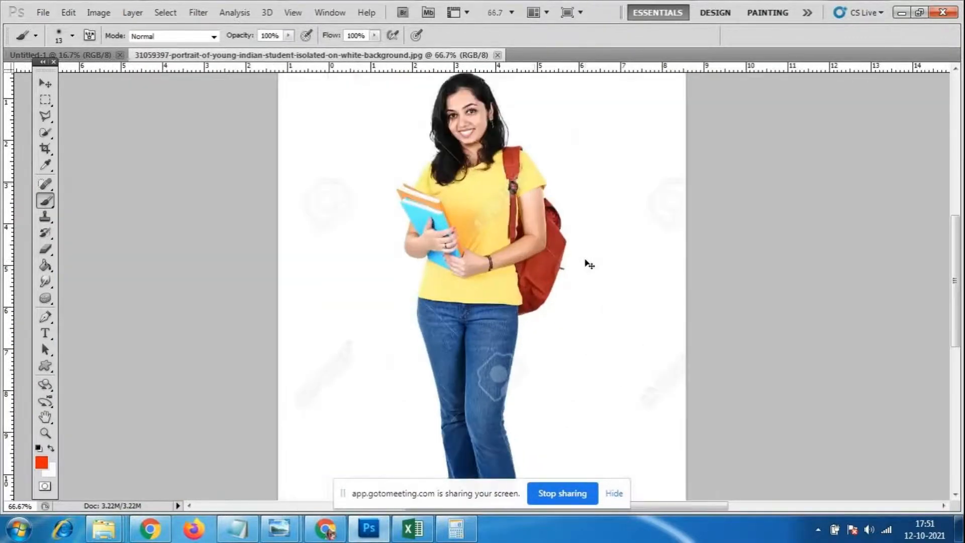
key("ctrl+plus")
key("ctrl+minus")
key("ctrl+minus")
scroll(550, 189, "up", 2)
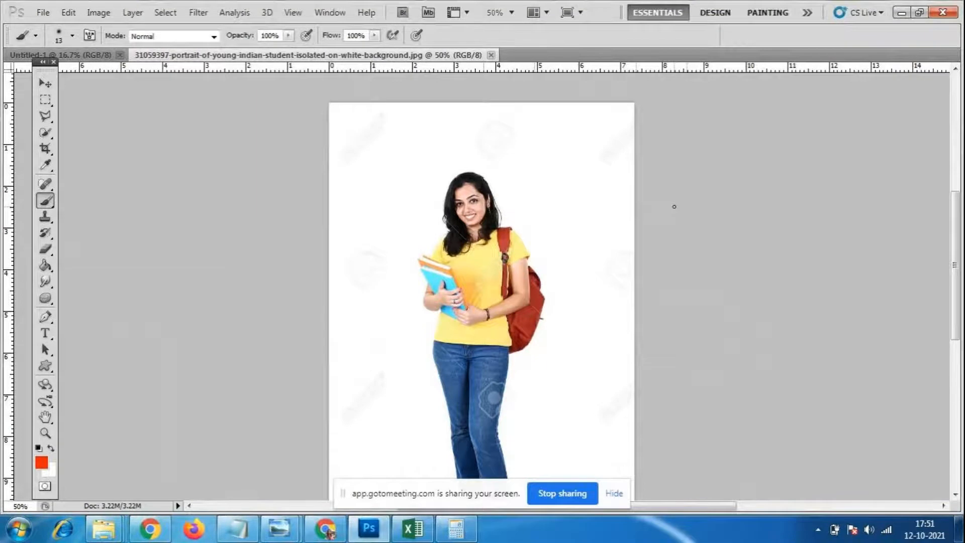
scroll(663, 203, "down", 2)
scroll(663, 203, "up", 3)
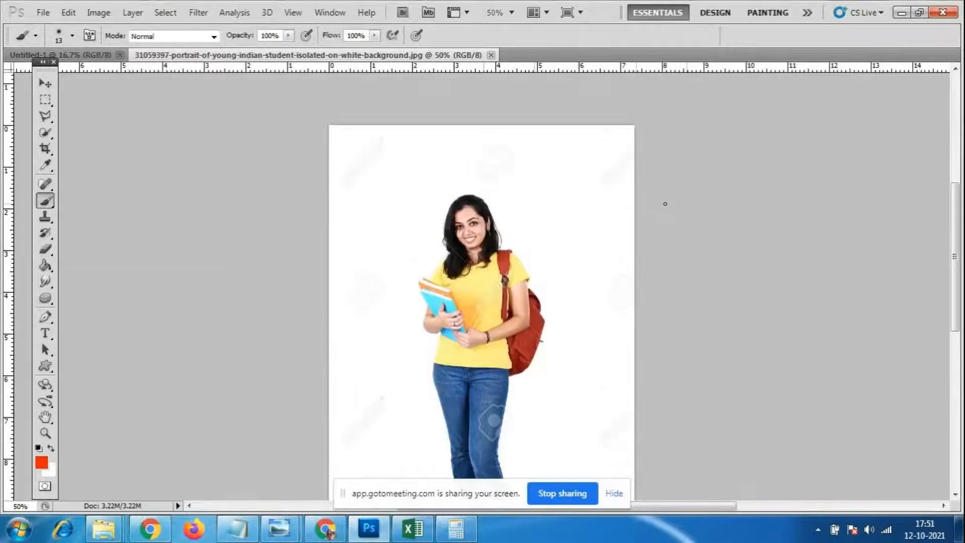
scroll(554, 198, "down", 2)
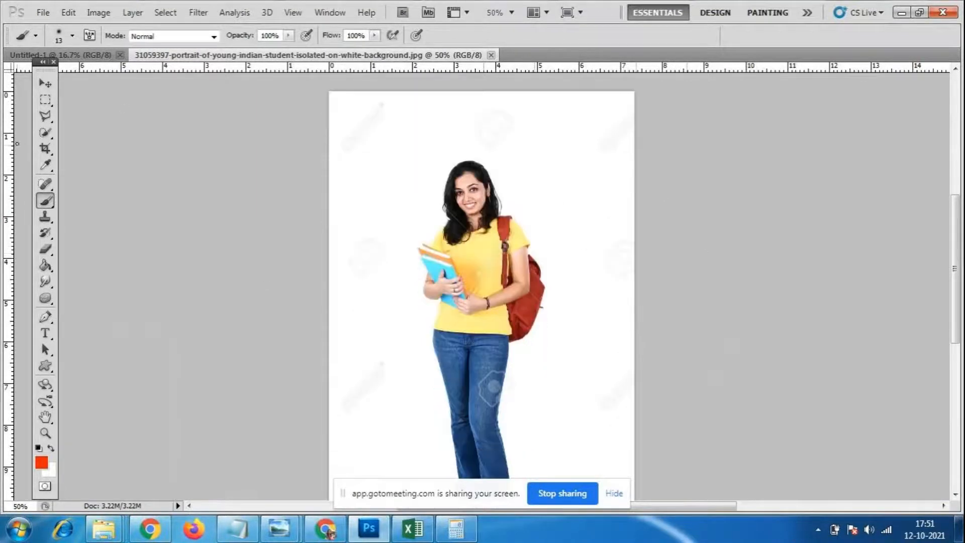
Activate the Move tool and switch to the Rectangular Marquee tool, showing its marquee variants
left_click(44, 84)
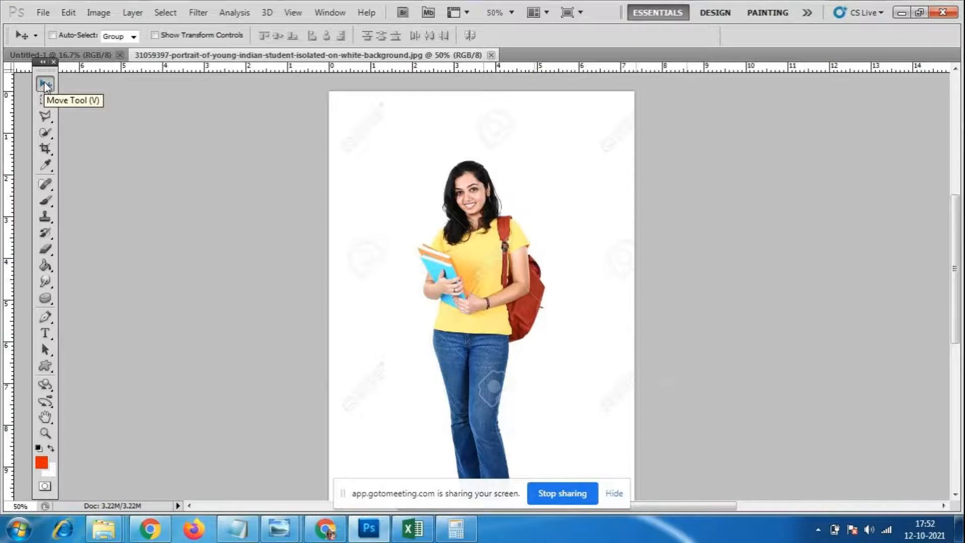
left_click(48, 101)
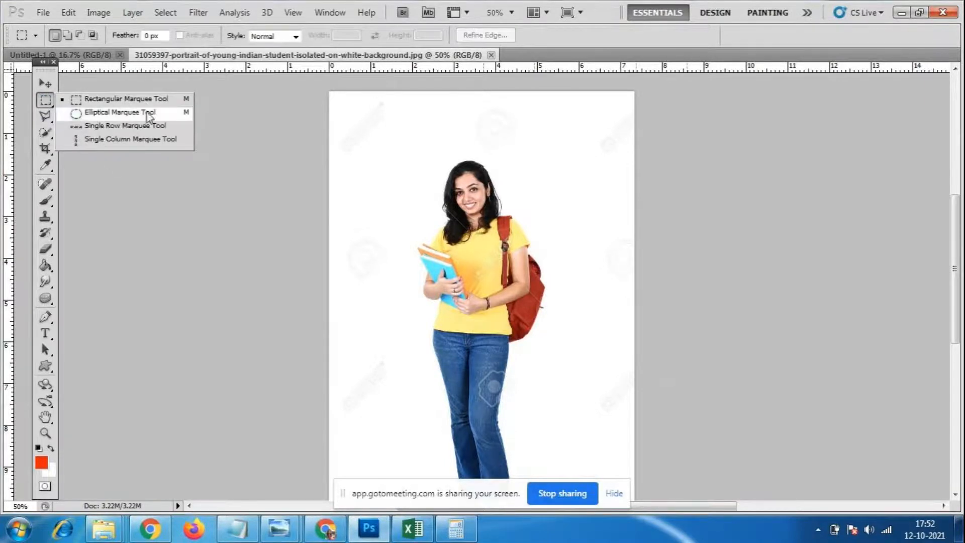
Switch to the GoToMeeting page in Chrome, review the participants, and return to the student image results
left_click(147, 528)
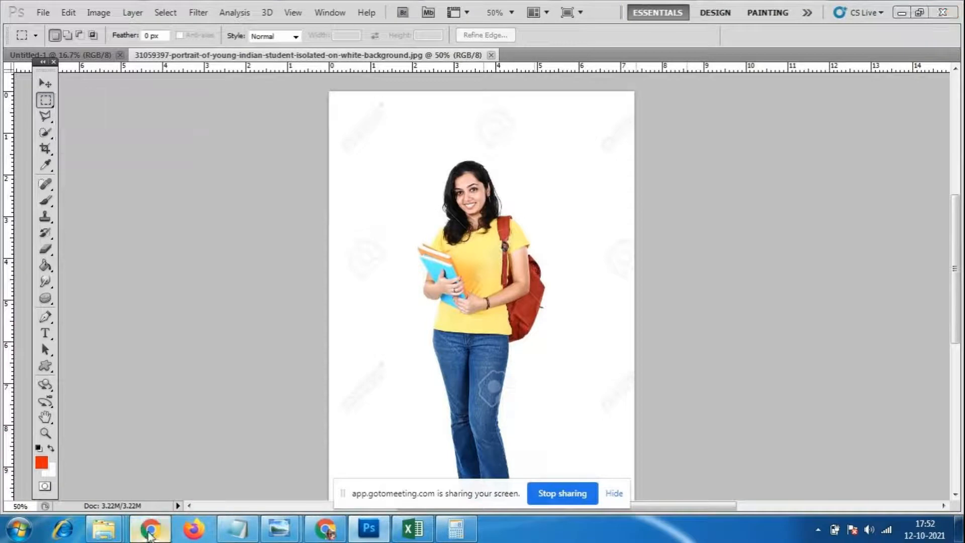
left_click(327, 531)
left_click(602, 12)
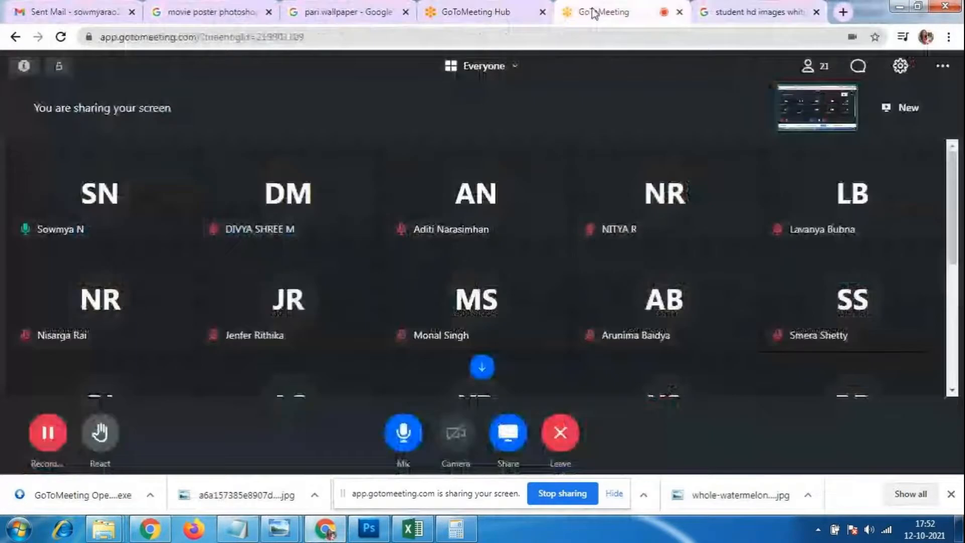
left_click_drag(960, 227, 936, 227)
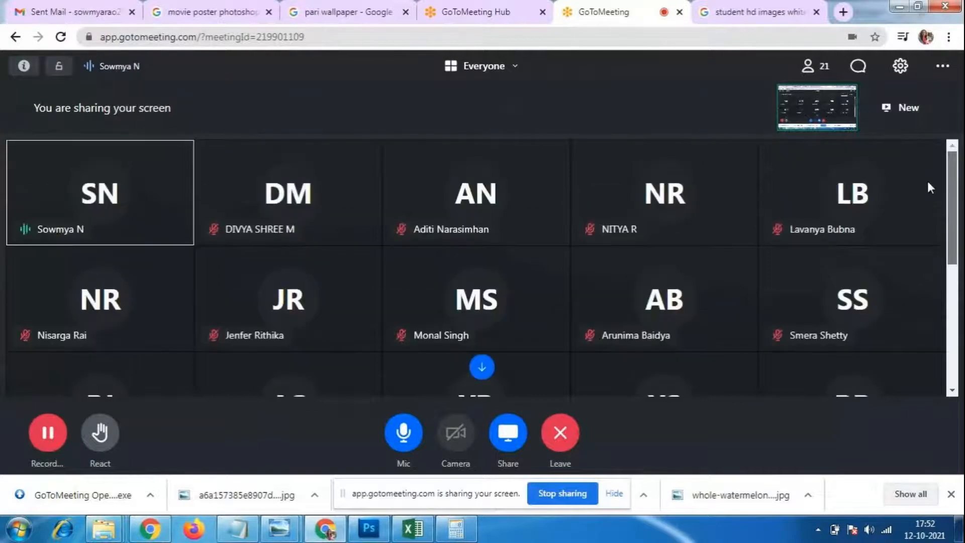
scroll(929, 201, "down", 2)
scroll(931, 270, "down", 3)
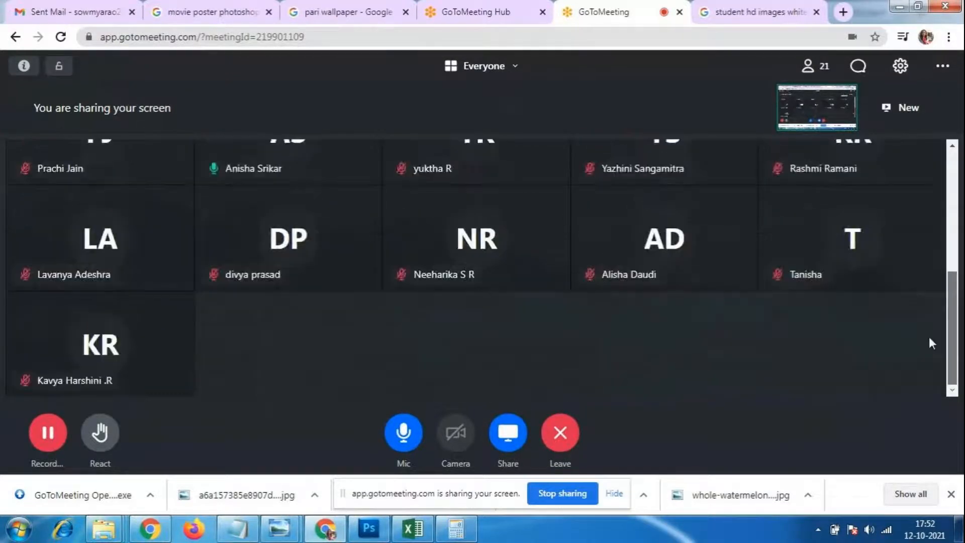
scroll(929, 336, "up", 5)
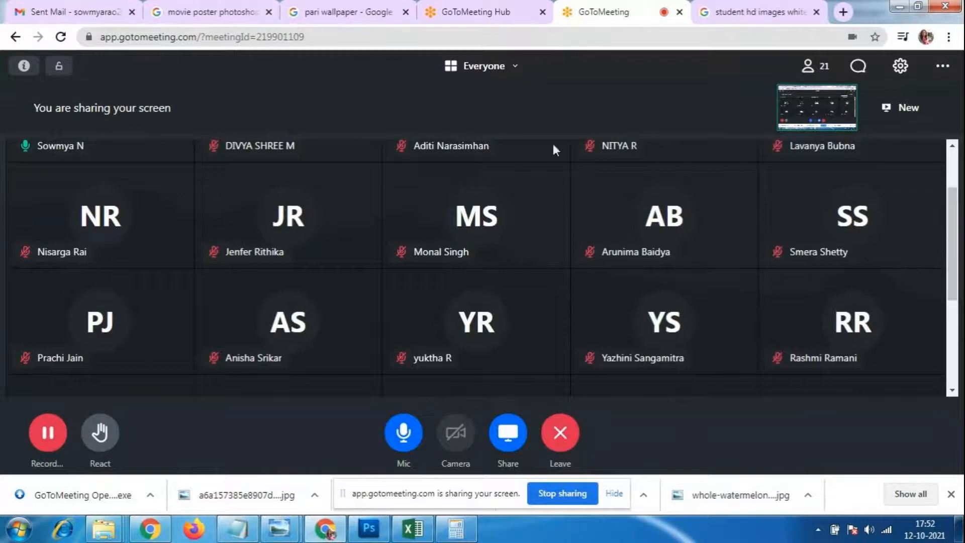
left_click(761, 15)
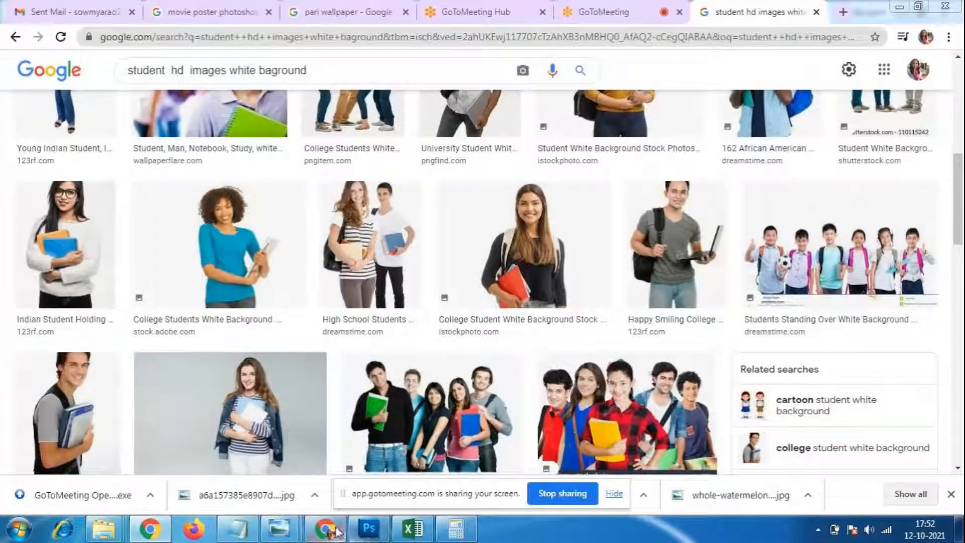
left_click(369, 527)
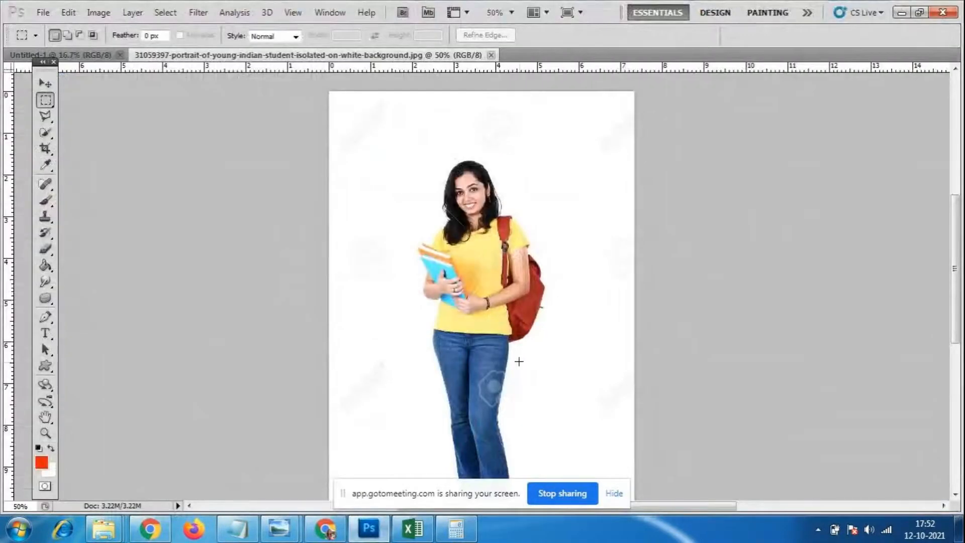
left_click(43, 12)
left_click(39, 44)
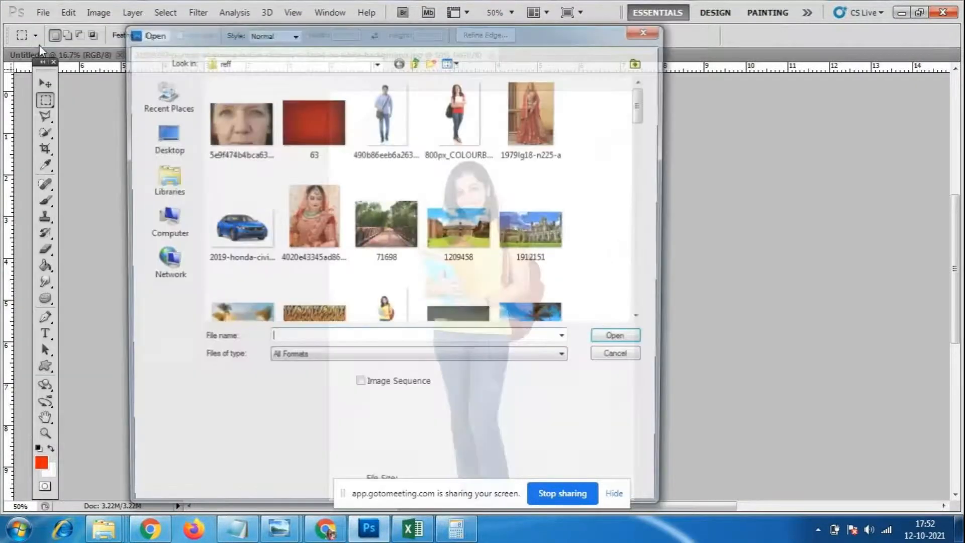
left_click_drag(643, 103, 652, 287)
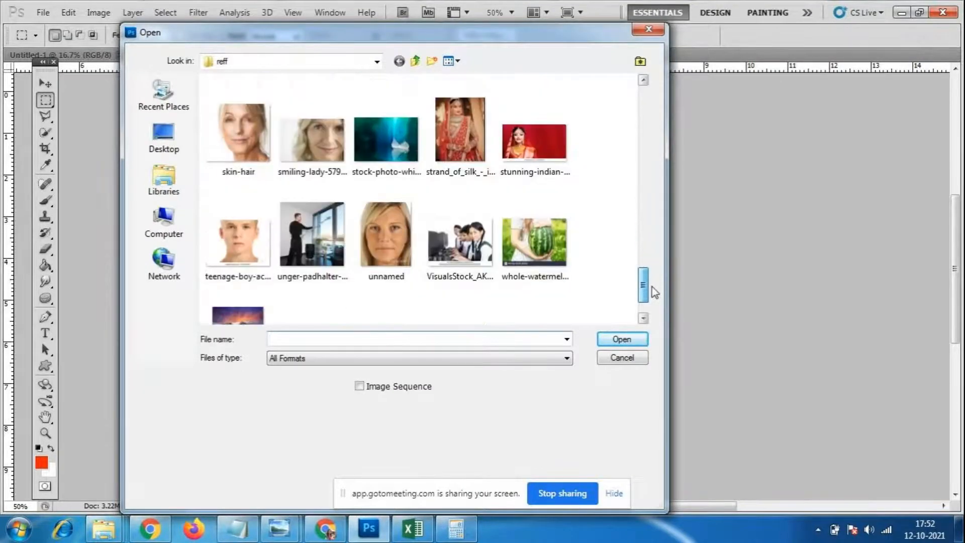
left_click(631, 361)
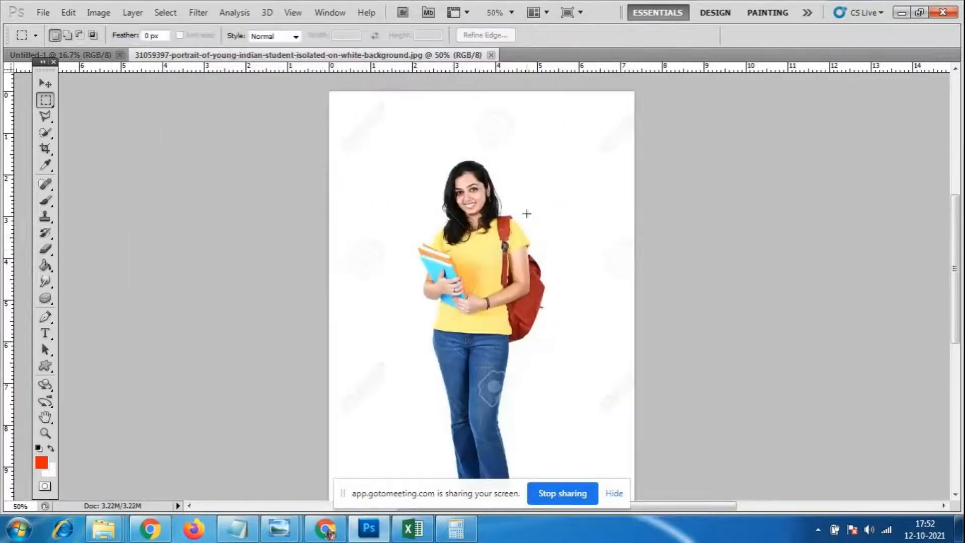
scroll(524, 236, "down", 1)
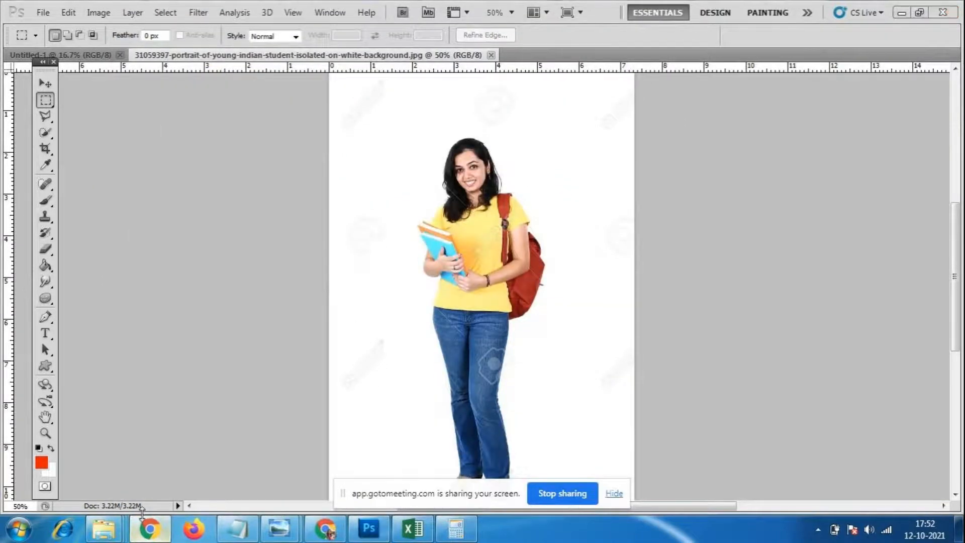
Switch to Chrome, search Google Images for "salman khan images", and look through the first results
left_click(326, 528)
scroll(416, 179, "up", 10)
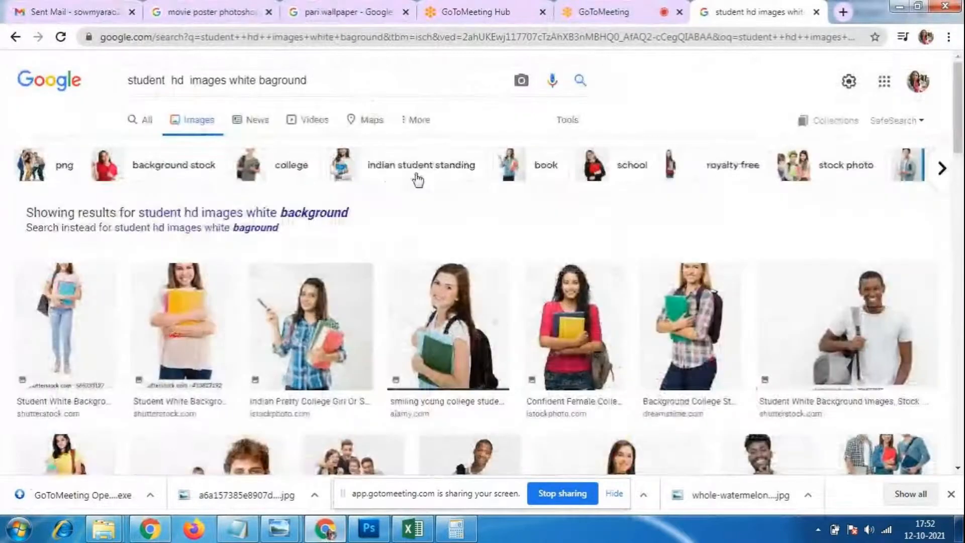
left_click_drag(323, 76, 2, 60)
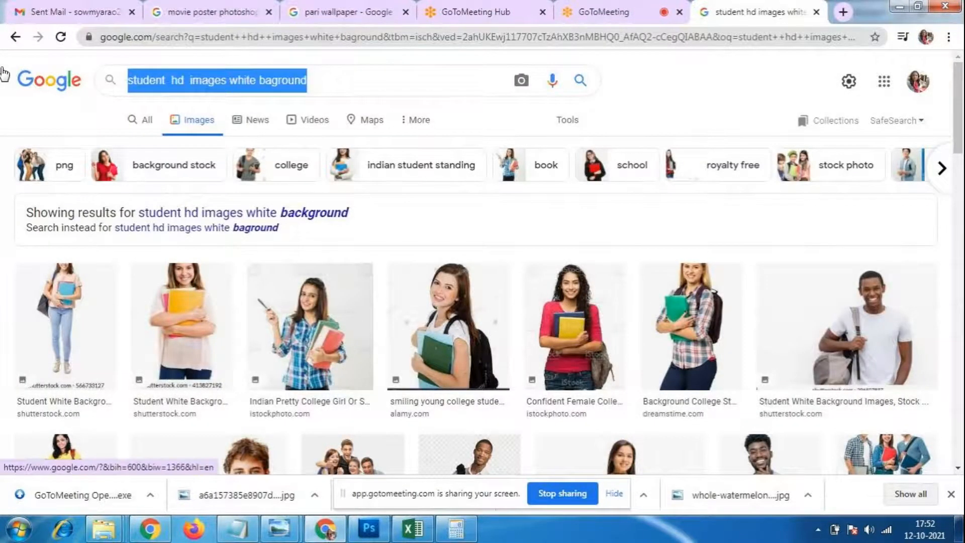
type("salm")
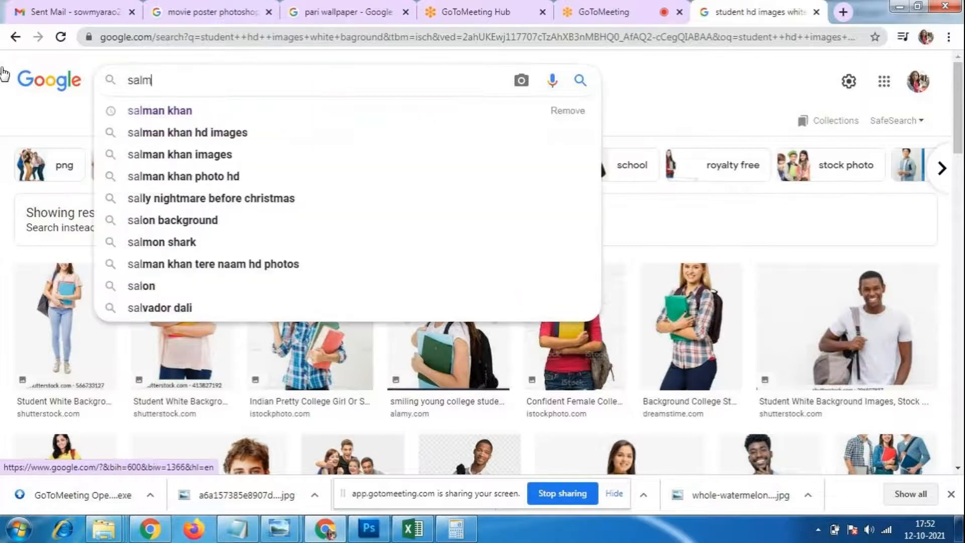
type("an k")
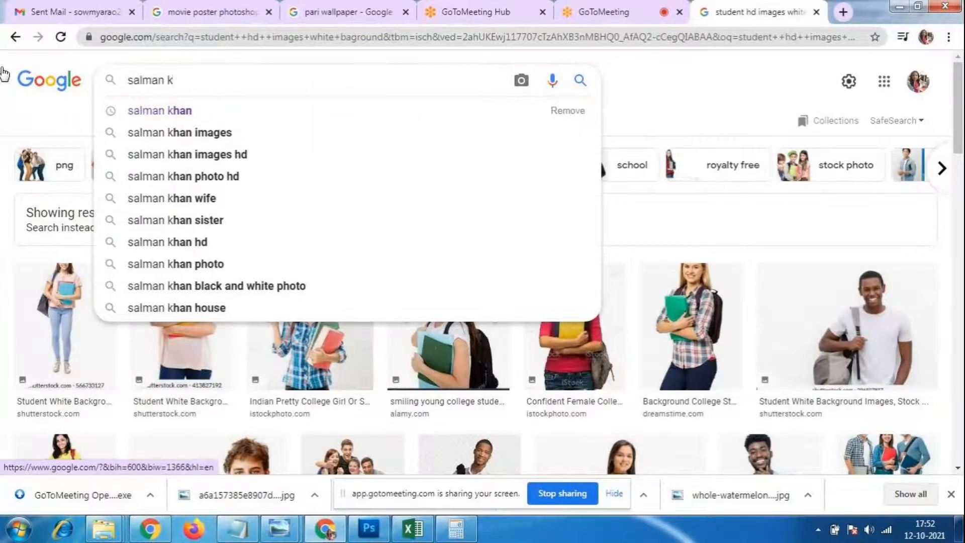
type("han images")
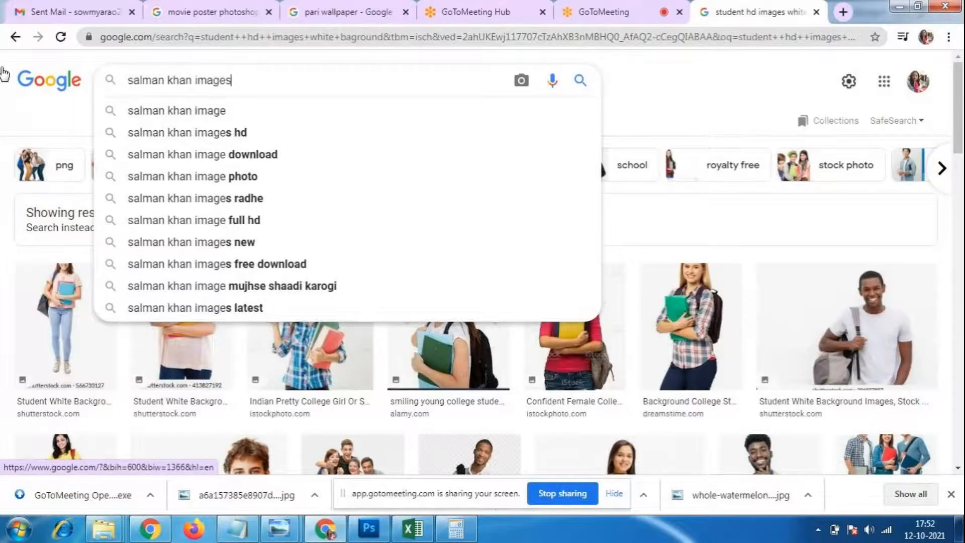
key("Return")
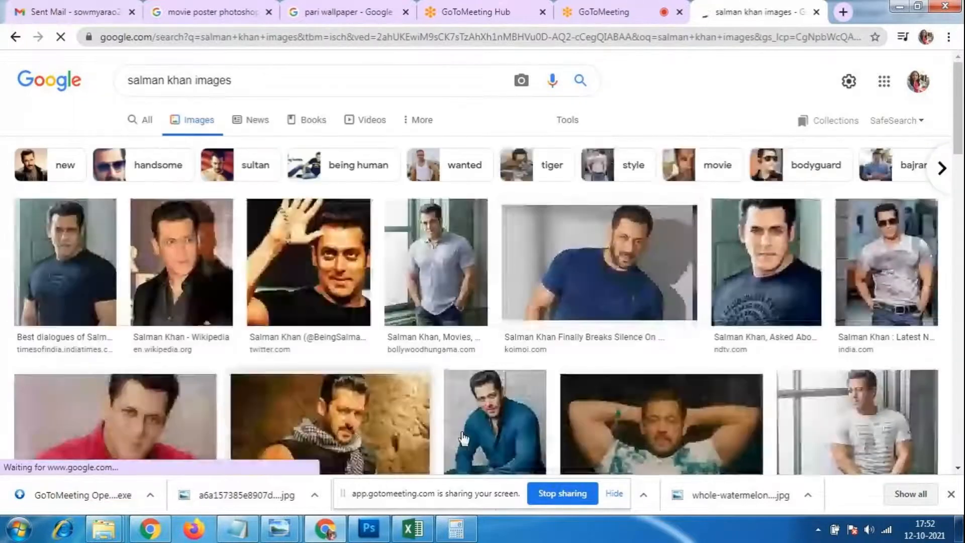
scroll(363, 291, "down", 3)
scroll(363, 290, "down", 3)
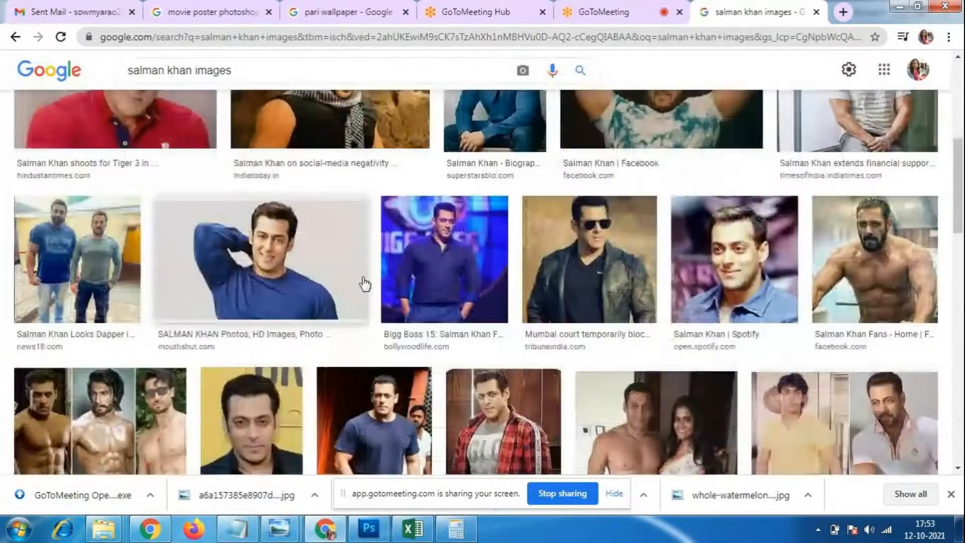
scroll(365, 285, "up", 7)
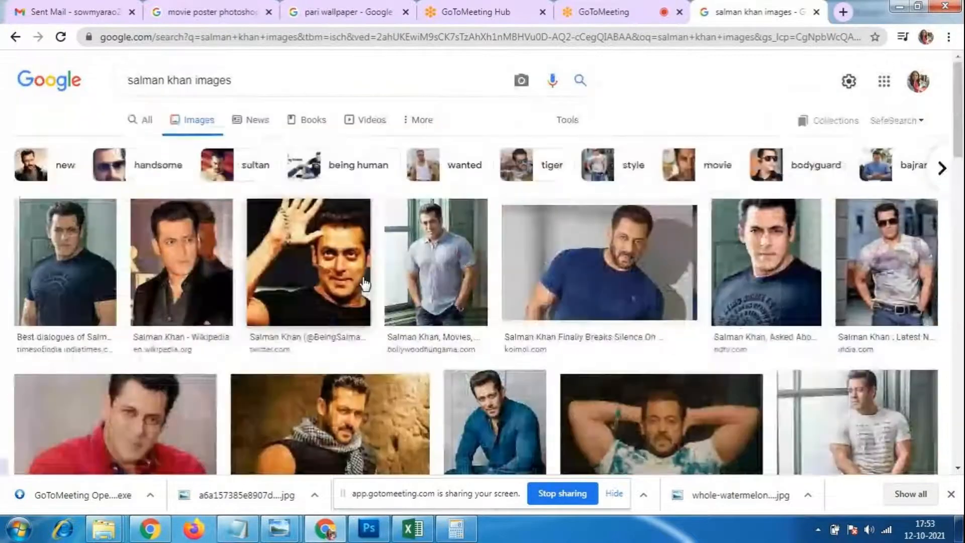
Refine the image search to "salman khan images white baground" and look through the results
left_click(242, 82)
type("white baground")
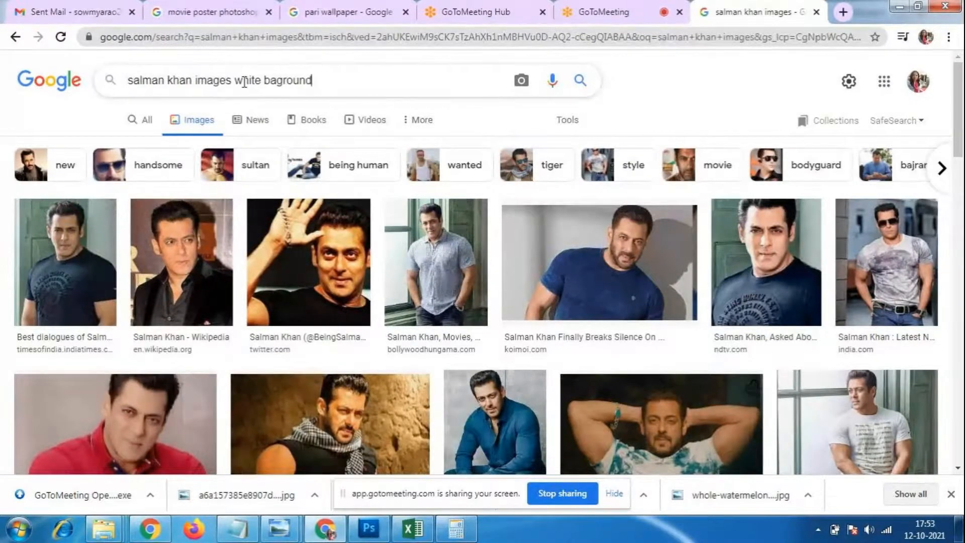
key("Return")
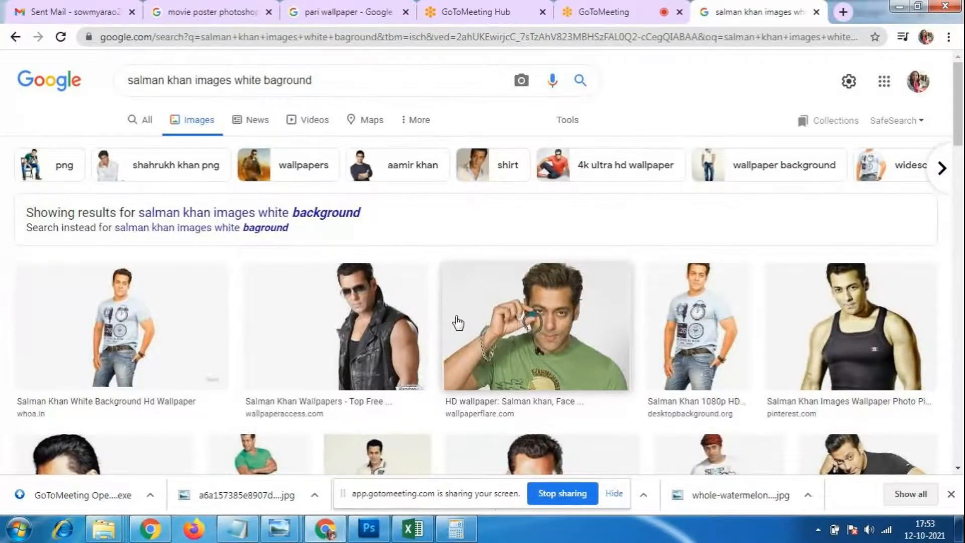
scroll(458, 323, "down", 4)
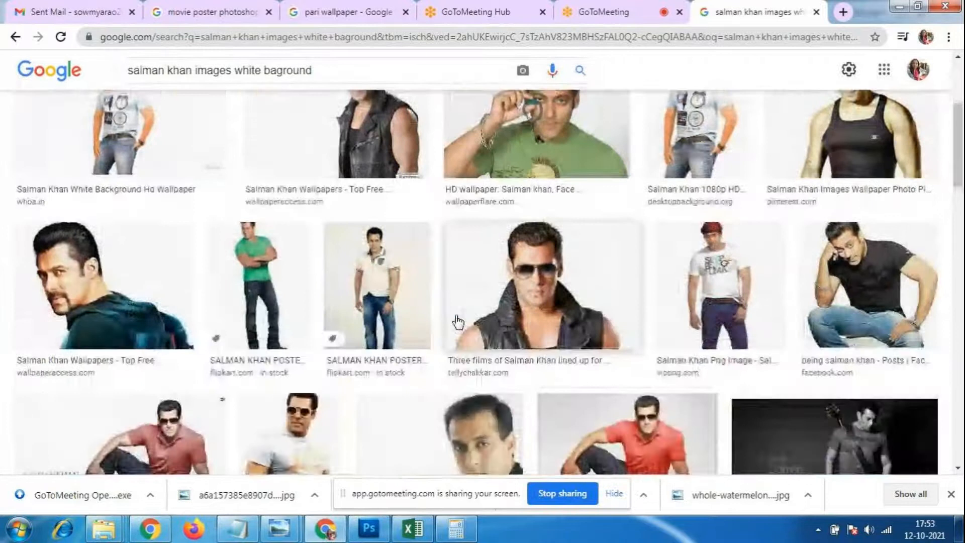
scroll(458, 323, "up", 5)
Change the image search to "bridal images white baground" and look through the results
left_click(187, 78)
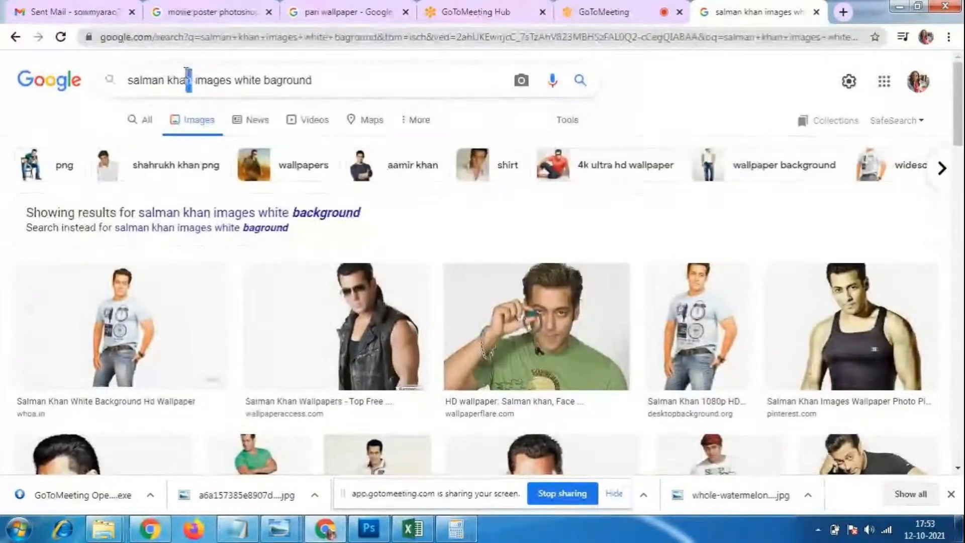
left_click_drag(187, 75, 2, 67)
type("bridal")
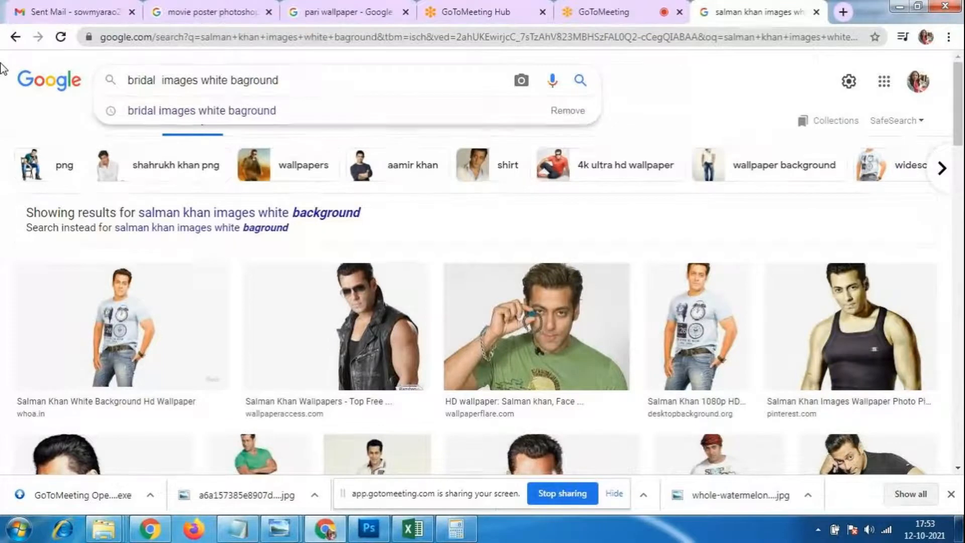
key("Return")
scroll(377, 383, "down", 1)
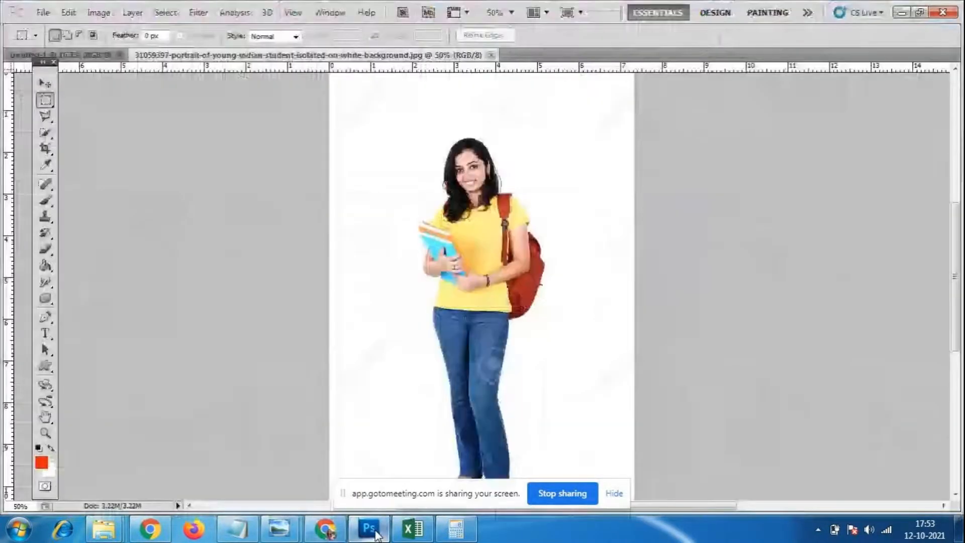
Switch to Photoshop and draw a rectangular marquee around the student from above the head to the thighs
left_click(898, 8)
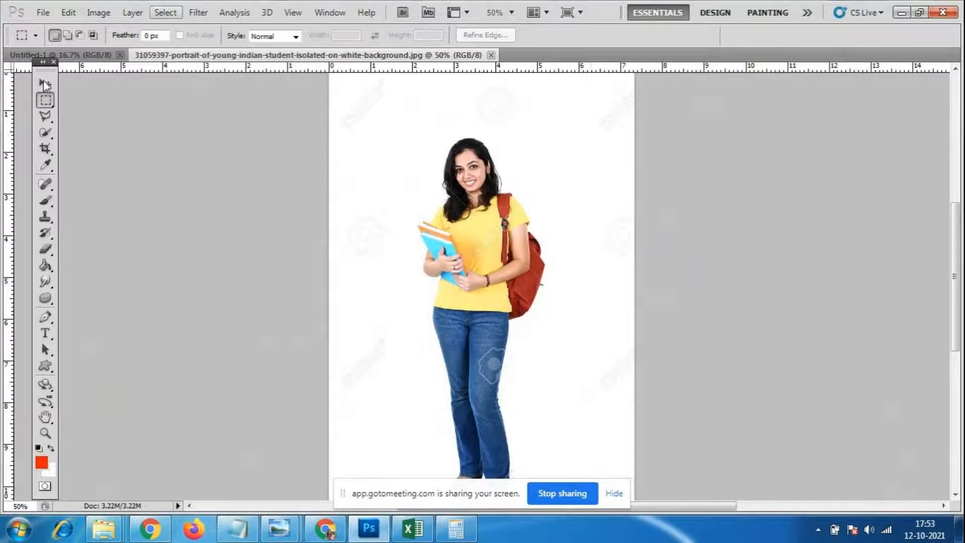
left_click(50, 100)
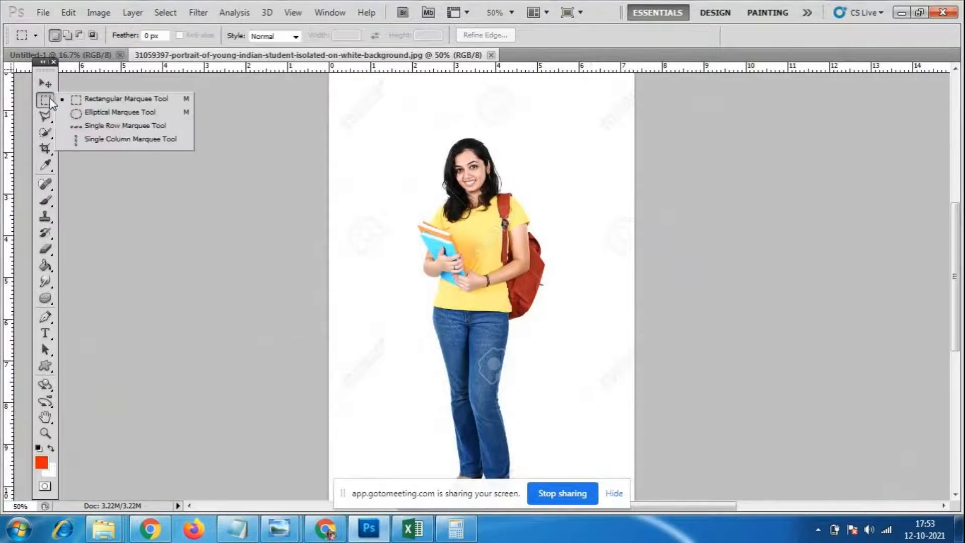
left_click(137, 102)
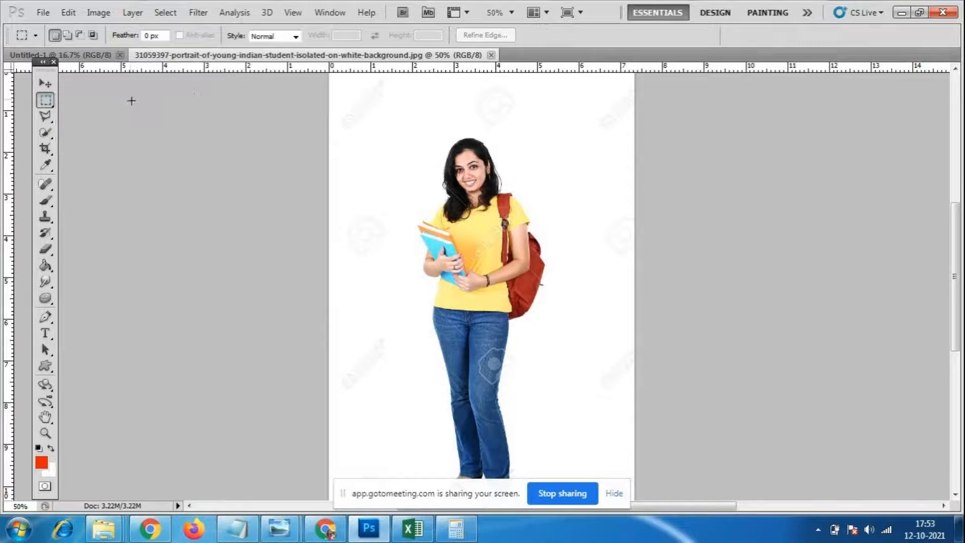
left_click_drag(394, 127, 571, 379)
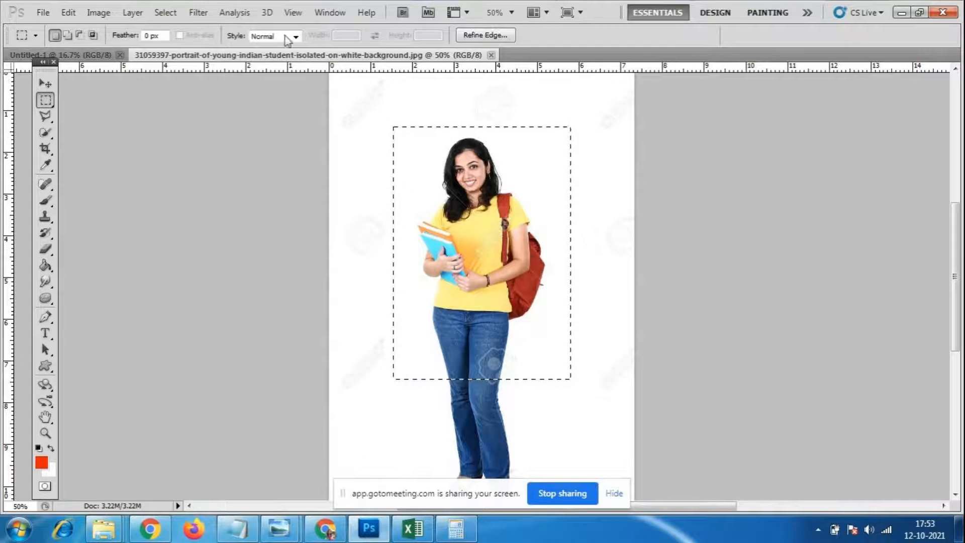
Float the student portrait in its own window beside the blank Untitled-1 page and clear its selection
left_click_drag(341, 58, 727, 100)
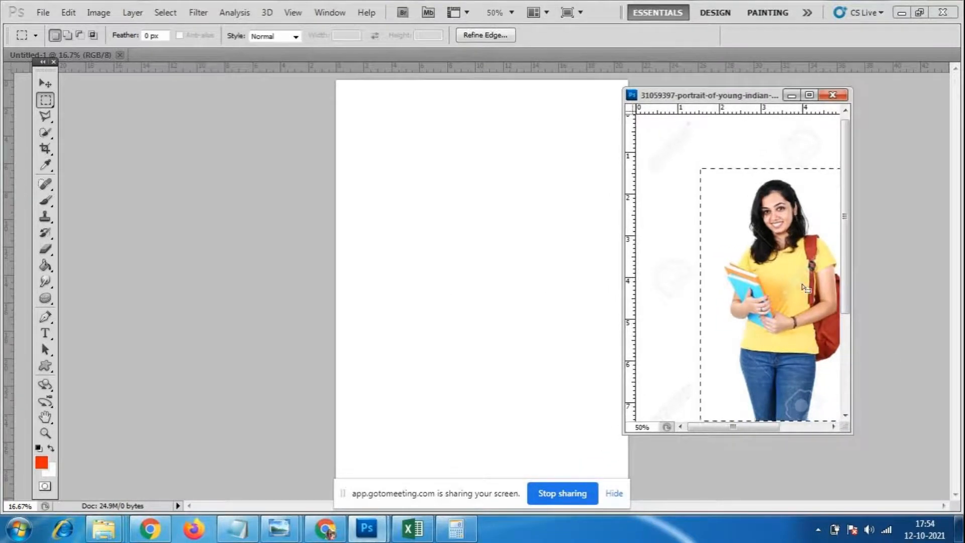
mouse_move(790, 280)
left_mouse_down()
mouse_move(783, 261)
mouse_move(775, 282)
left_mouse_up()
left_click(769, 237)
left_click_drag(765, 100, 748, 93)
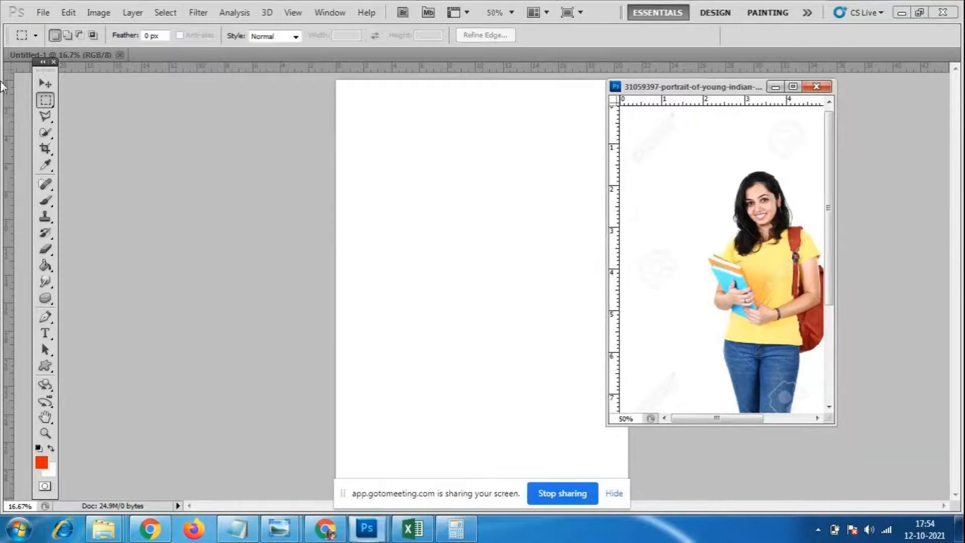
Reset the foreground and background colours to their defaults and enlarge the floating portrait window
left_click(39, 447)
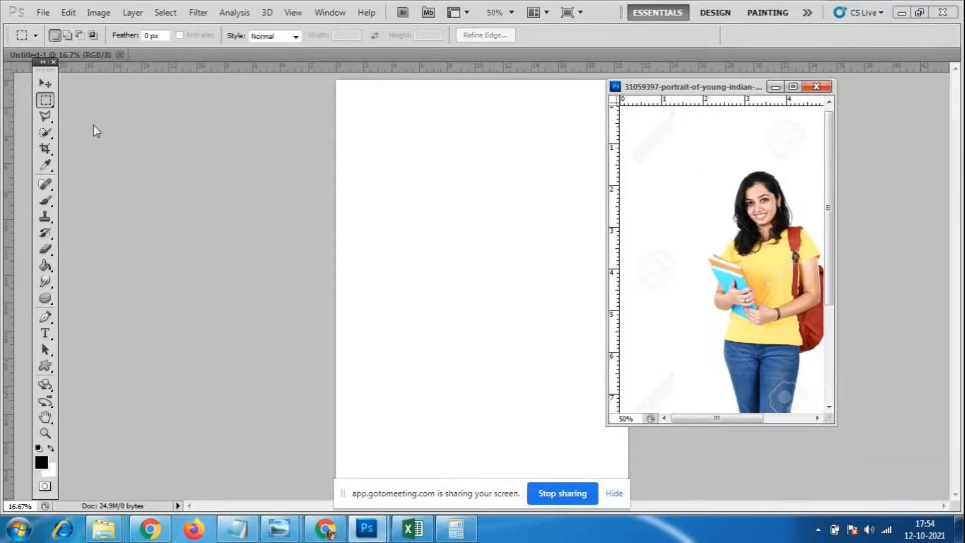
left_click(40, 84)
left_click(45, 100)
left_click_drag(833, 424, 887, 471)
Select the student from above the head to the thighs and copy that area onto the blank Untitled-1 page
left_click_drag(676, 154, 853, 381)
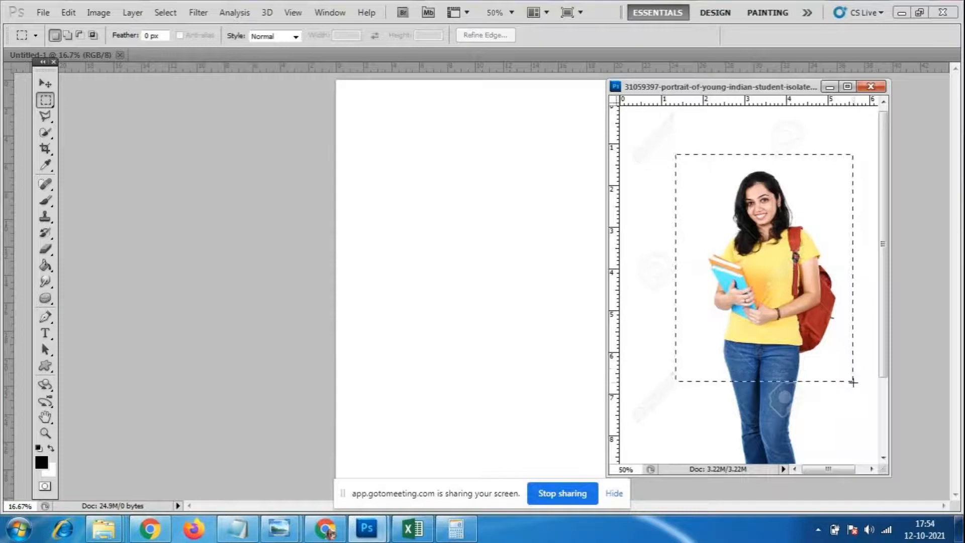
left_click(45, 83)
left_click_drag(802, 309, 469, 262)
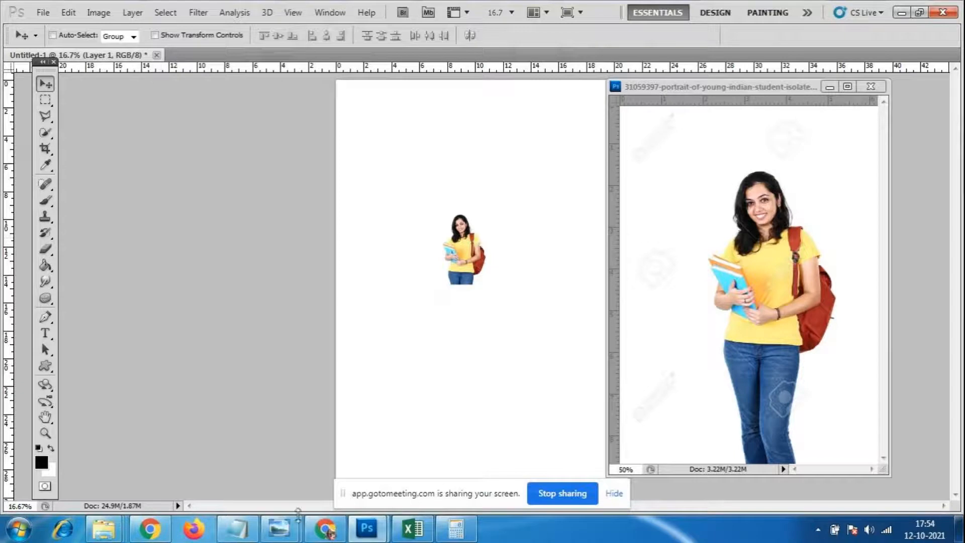
Replace all the text in the Notepad note with "ctrl t---to scale image"
left_click(239, 528)
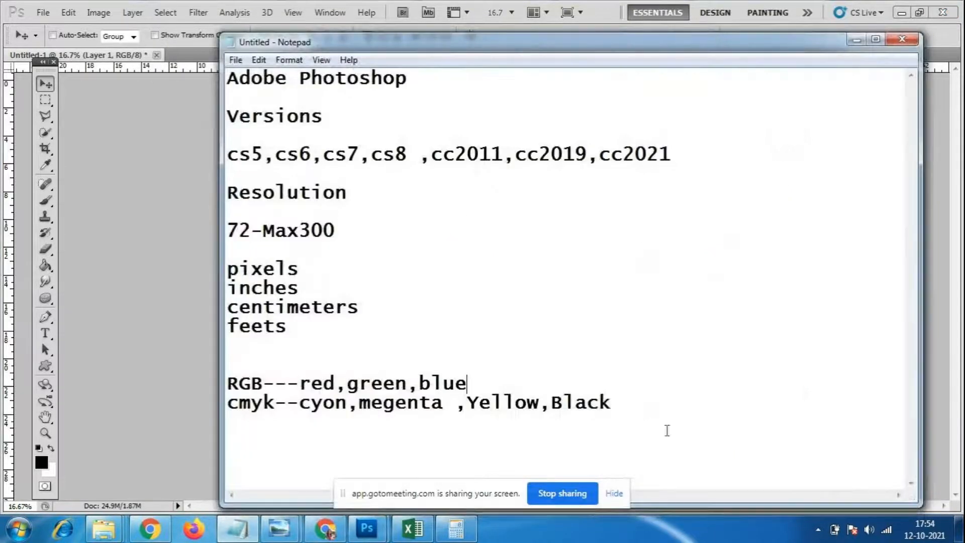
left_click_drag(730, 439, 86, 55)
key("BackSpace")
type("c")
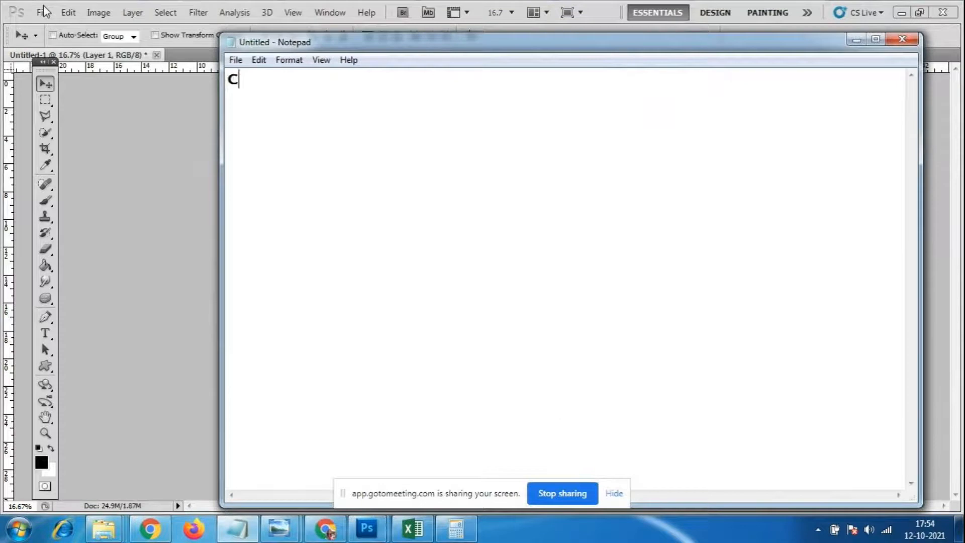
type("trl =t")
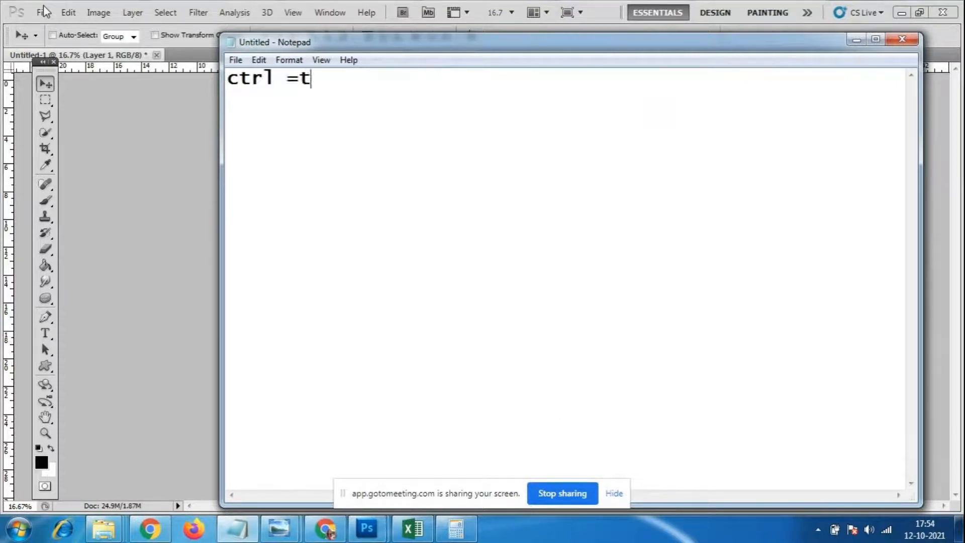
key("BackSpace")
key("BackSpace")
type("t---to scal")
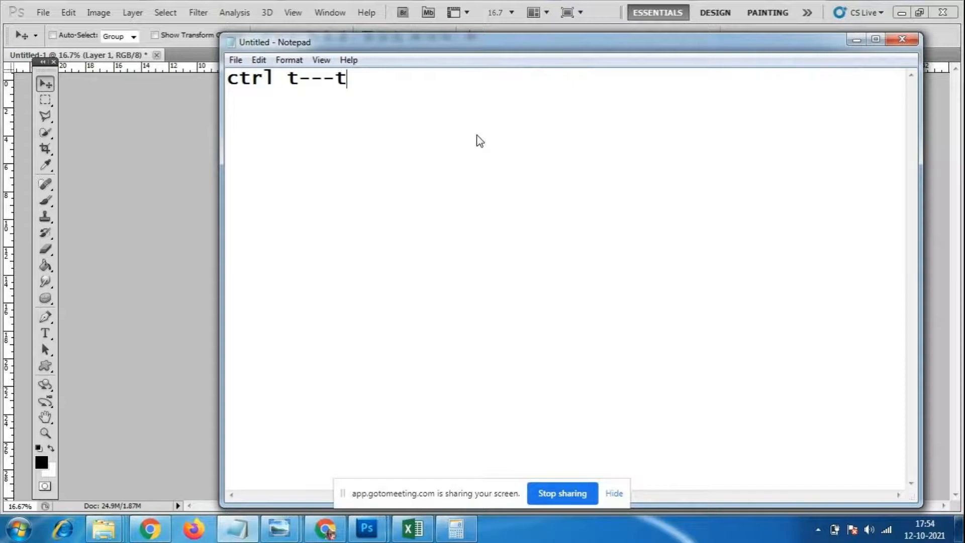
type("e image")
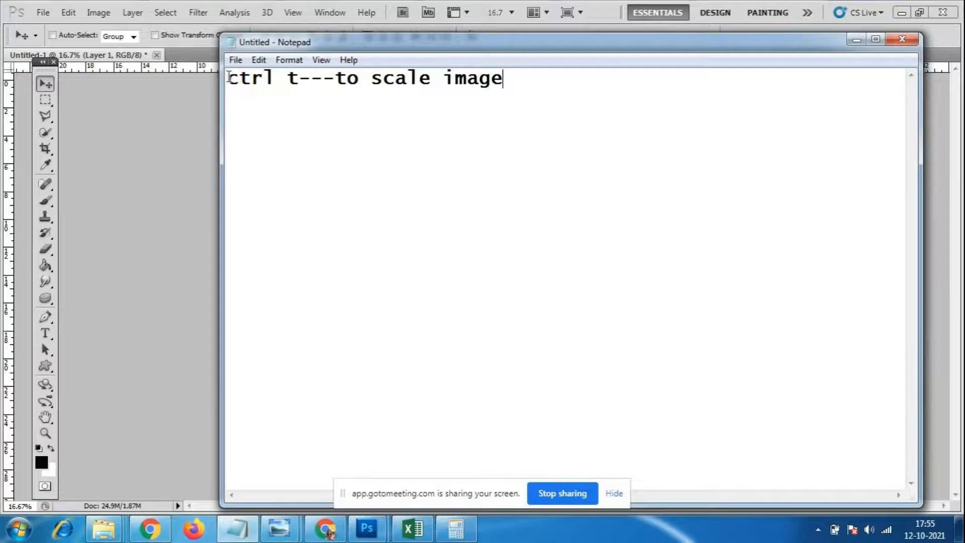
Highlight the scaling shortcut line in the Notepad note for review and return to Photoshop
left_click_drag(228, 78, 590, 84)
left_click(590, 84)
left_click_drag(503, 78, 226, 78)
left_click(331, 128)
left_click_drag(229, 80, 618, 82)
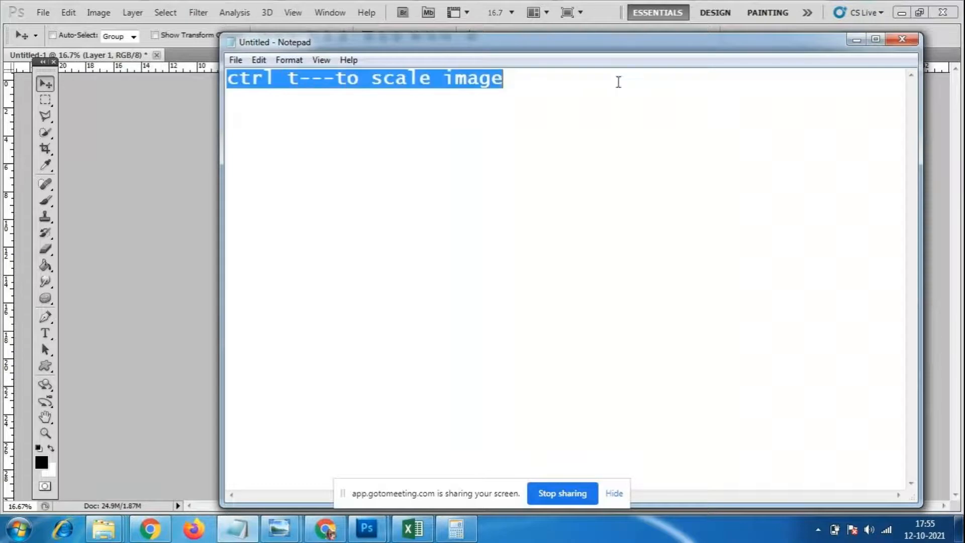
left_click(478, 140)
left_click_drag(761, 42, 565, 460)
left_click(480, 238)
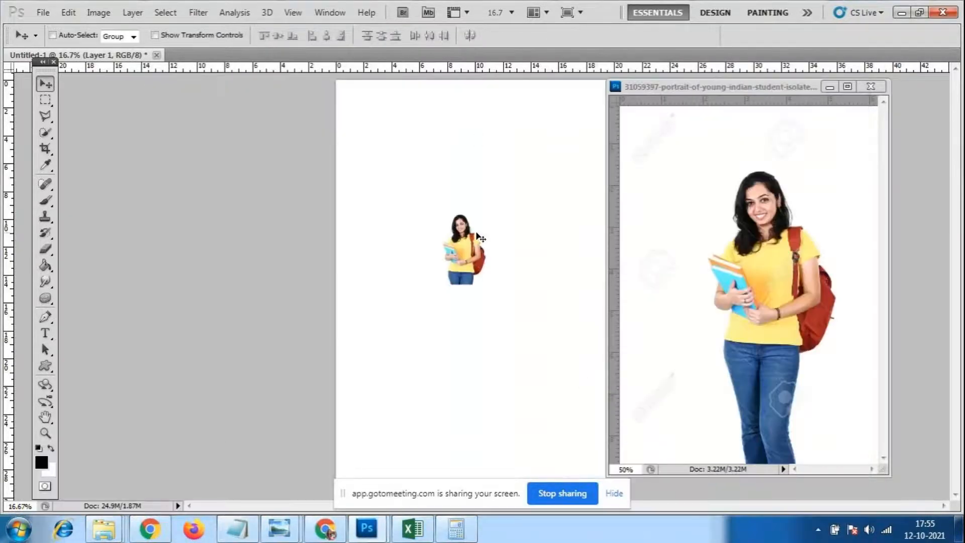
Try to stretch the placed student image up to the page's top edge with Free Transform, and undo it
key("ctrl+t")
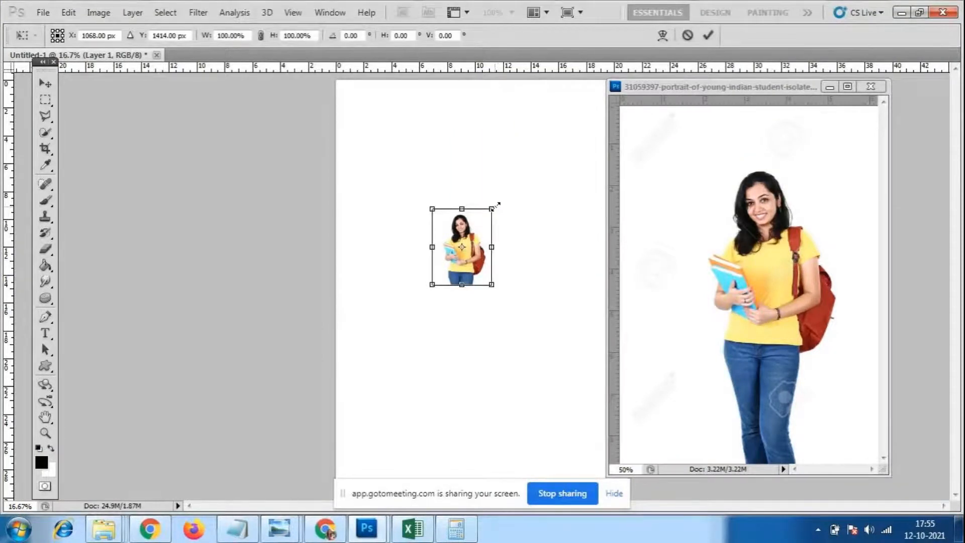
left_click_drag(495, 204, 538, 79)
key("Return")
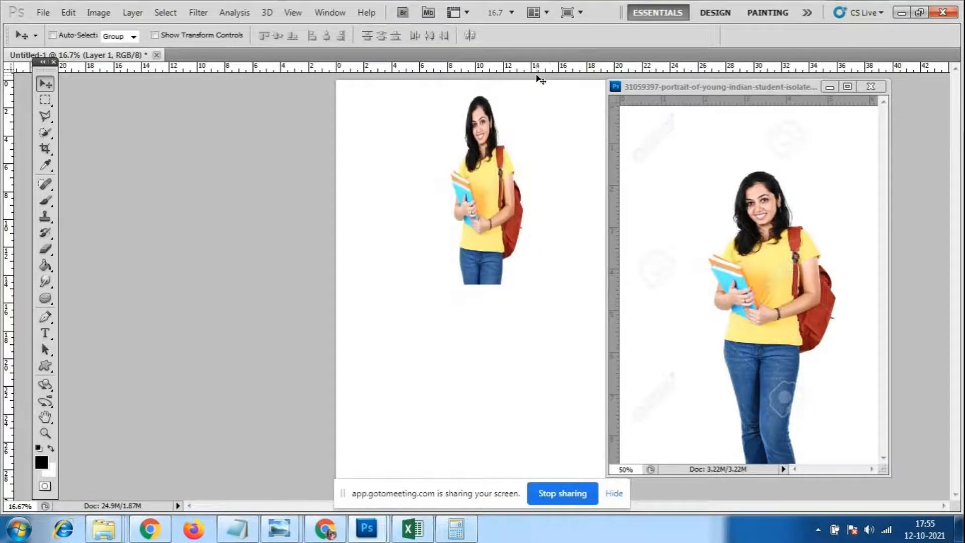
key("ctrl+z")
Shift the placed student image slightly down and enlarge it proportionally with Free Transform
left_click_drag(473, 250, 468, 257)
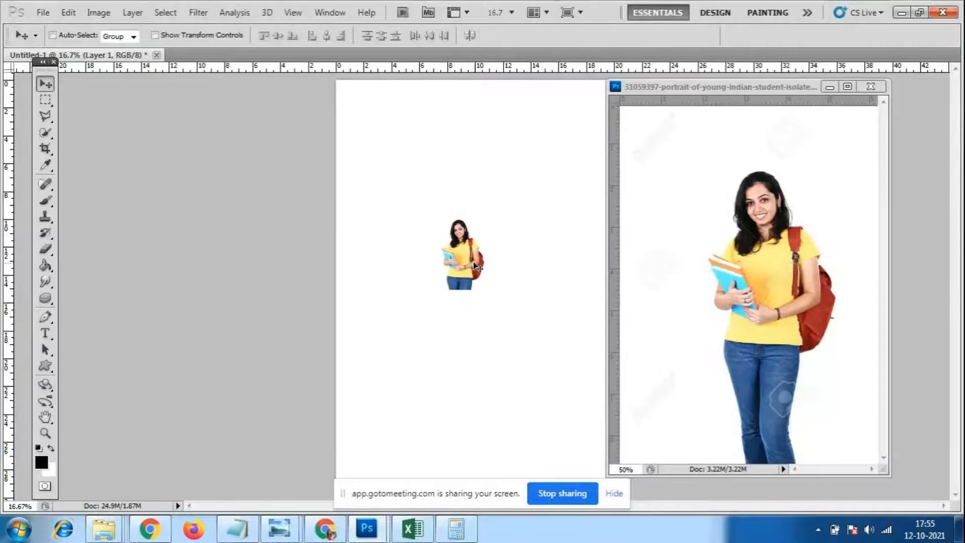
key("ctrl+t")
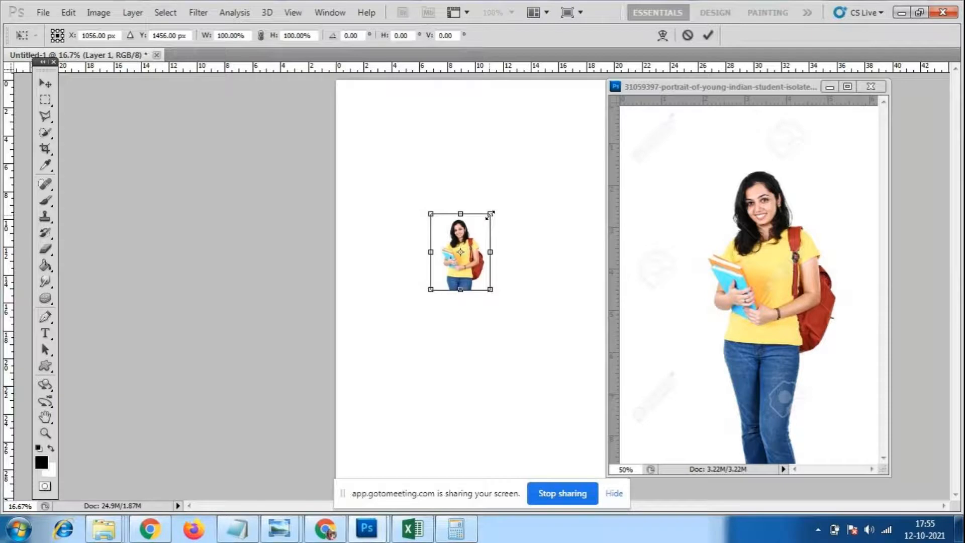
left_click_drag(490, 214, 518, 158)
key("Return")
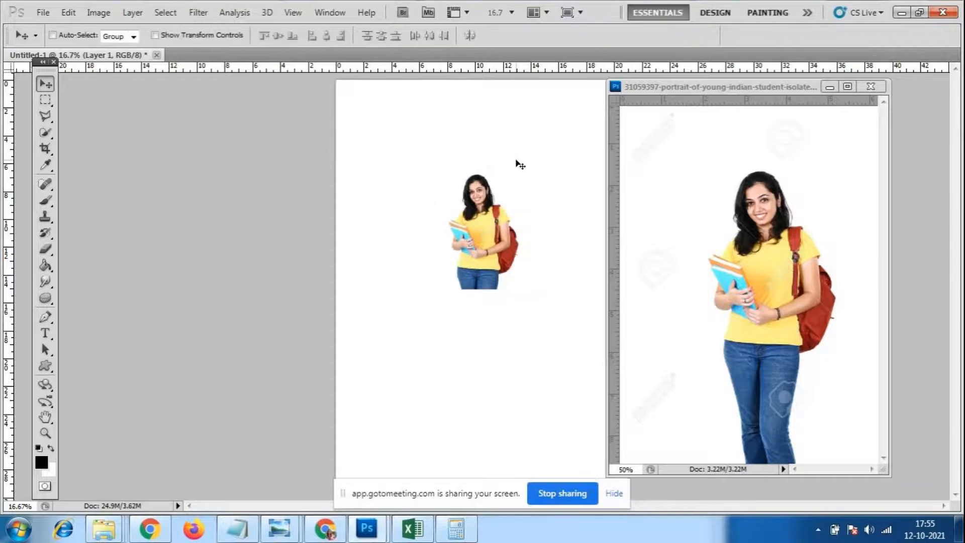
Scale the placed student image proportionally to 159.69% and reposition it near the middle of the page
key("ctrl+t")
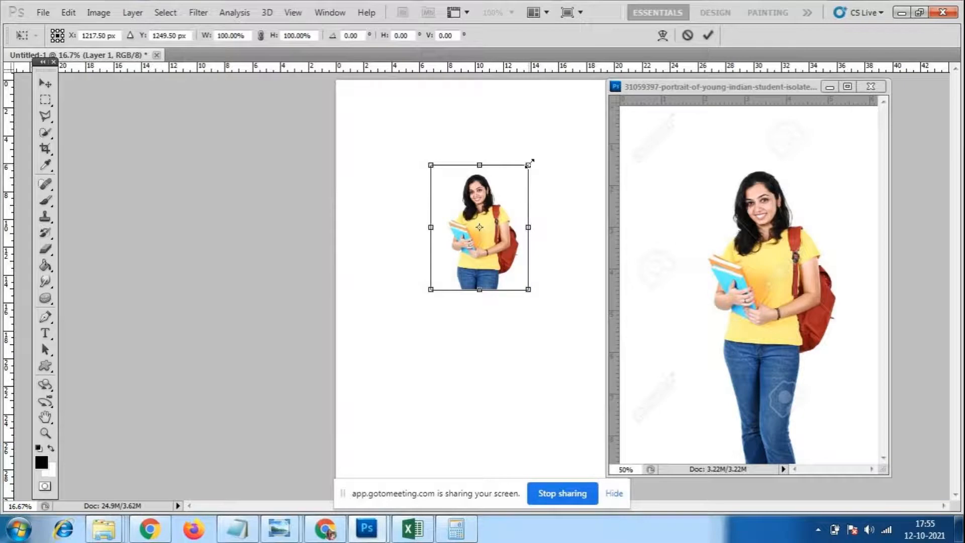
left_click_drag(528, 164, 545, 61)
left_click_drag(560, 230, 514, 292)
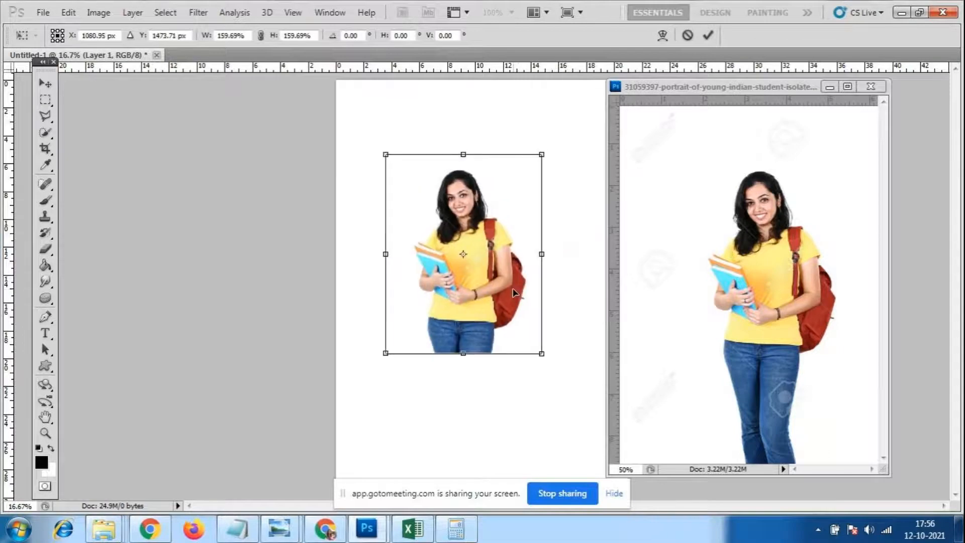
key("Return")
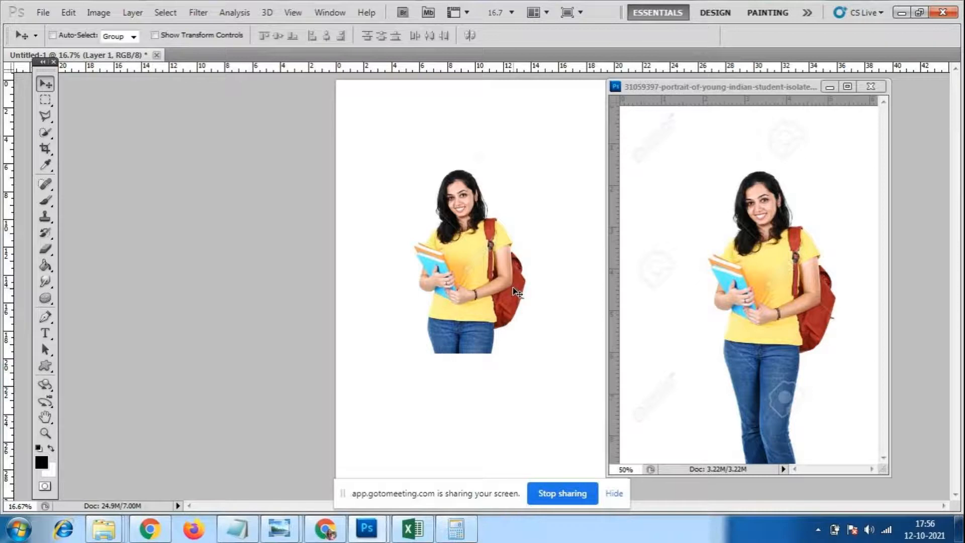
Stretch the student image's width to 167.16%, undoing a trial height stretch, and move the image toward the page's left edge
key("ctrl+t")
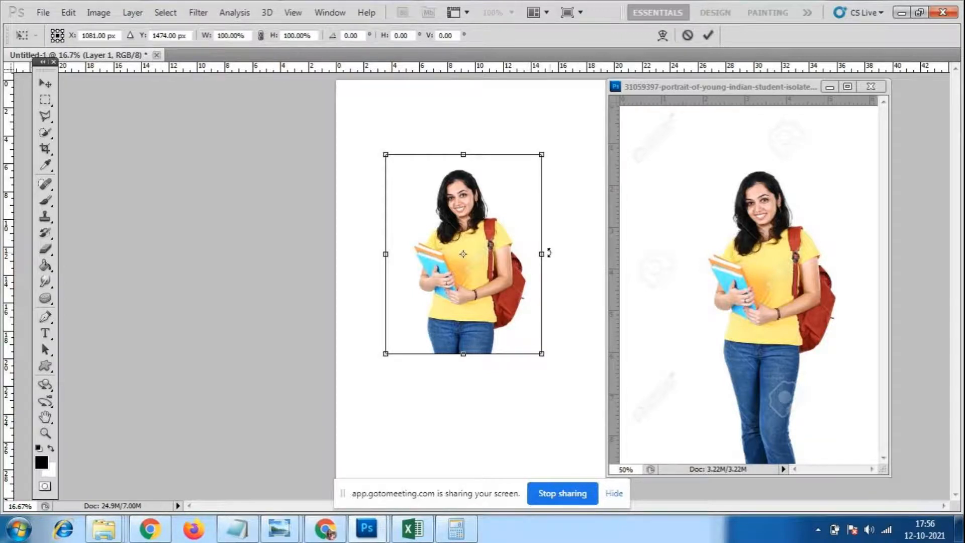
left_click_drag(537, 254, 625, 257)
left_click_drag(515, 354, 517, 459)
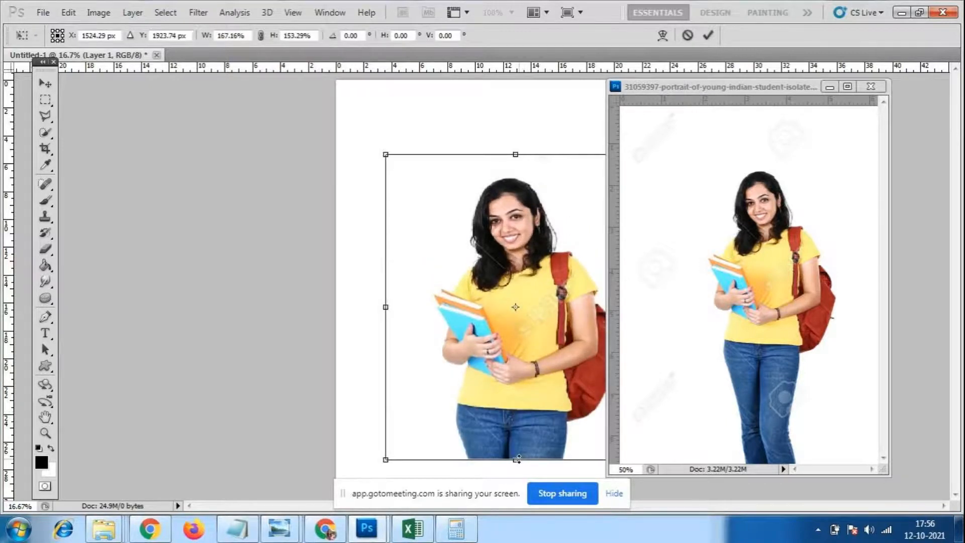
key("ctrl+z")
key("ctrl+z")
key("ctrl+z")
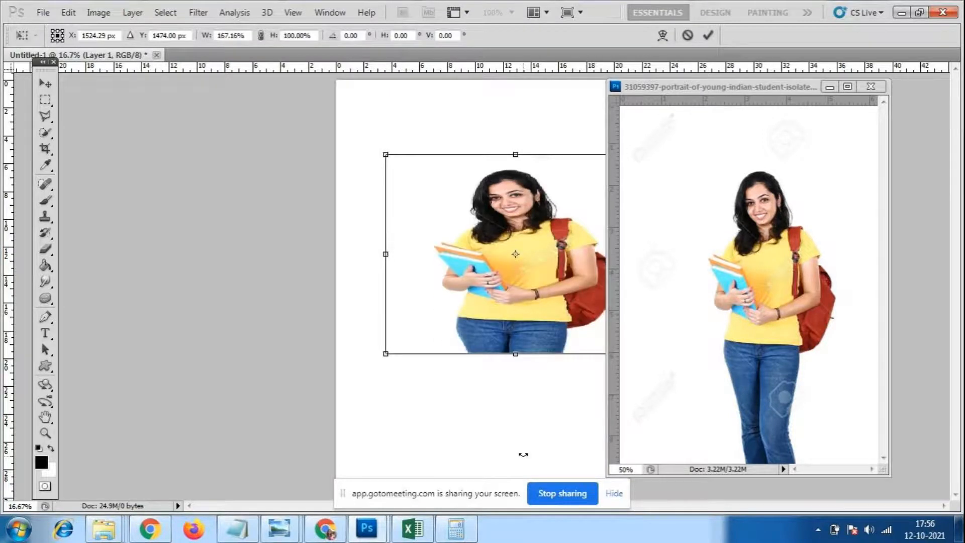
key("Return")
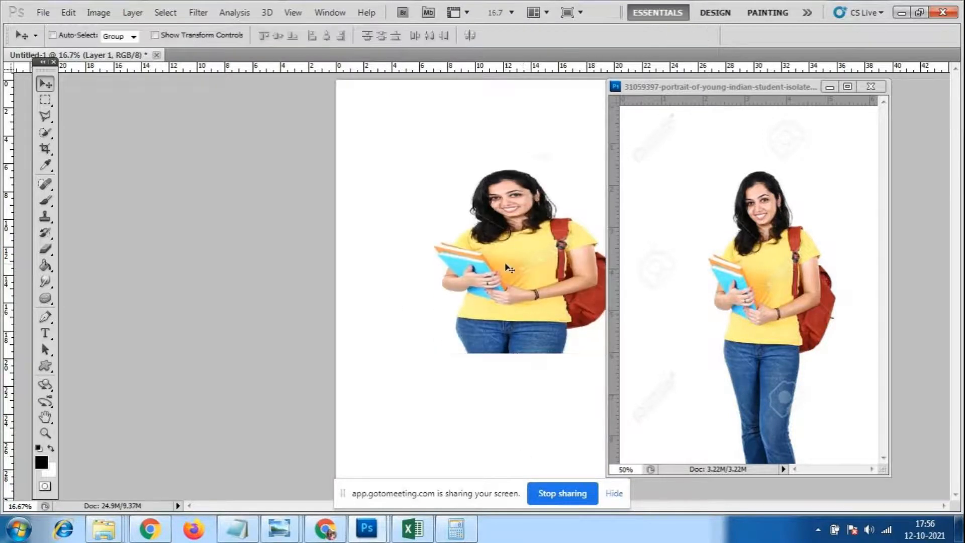
left_click_drag(505, 265, 420, 263)
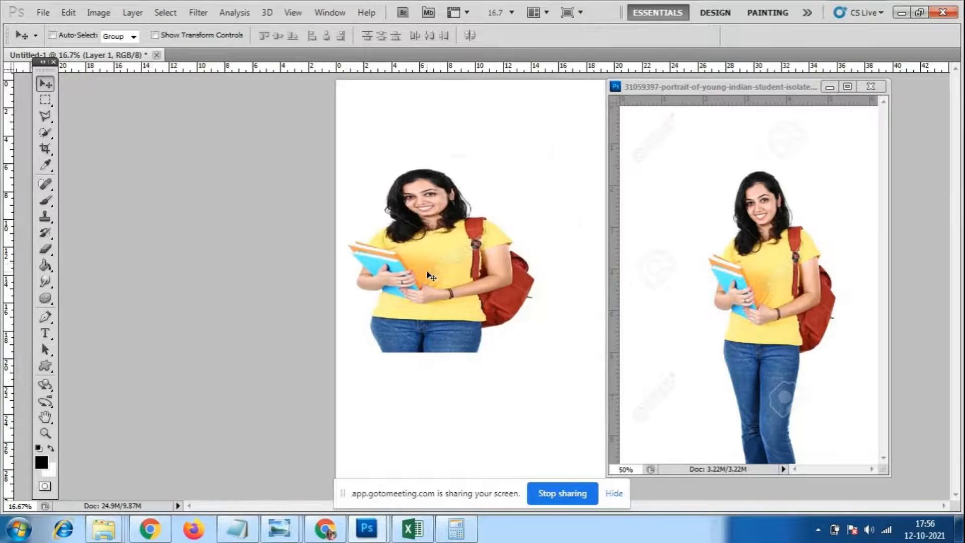
Undo the recent Free Transform and move changes made to the placed student image
key("ctrl+alt+z")
key("ctrl+alt+z")
key("ctrl+alt+z")
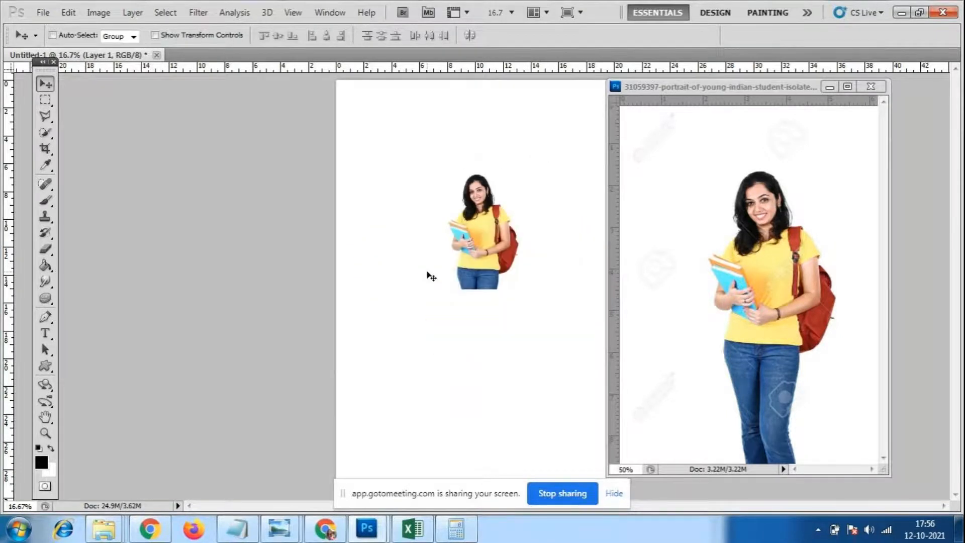
Try narrower and wider versions of the student image with Free Transform, and apply a width of 110.87%
key("ctrl+t")
mouse_move(532, 227)
left_mouse_down()
mouse_move(586, 235)
mouse_move(515, 232)
left_mouse_up()
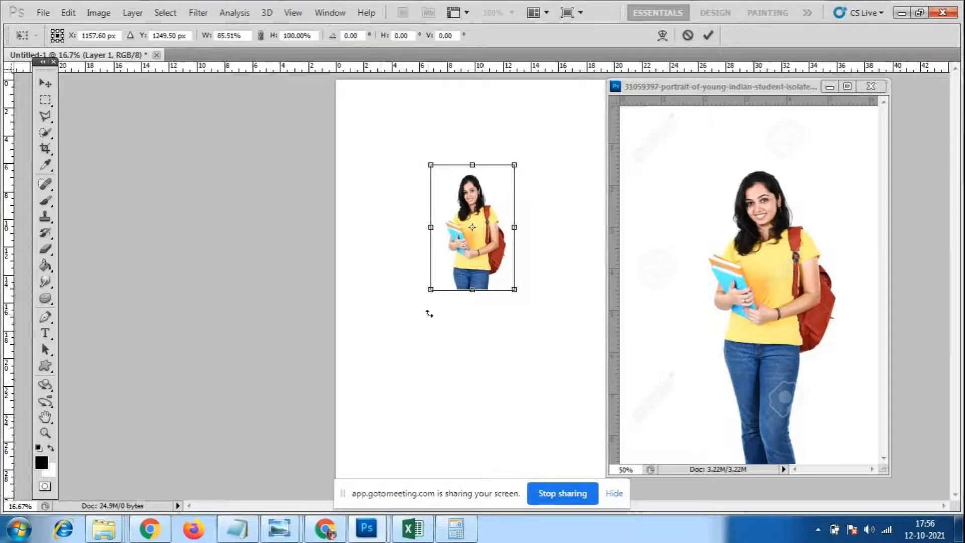
left_click_drag(514, 227, 596, 231)
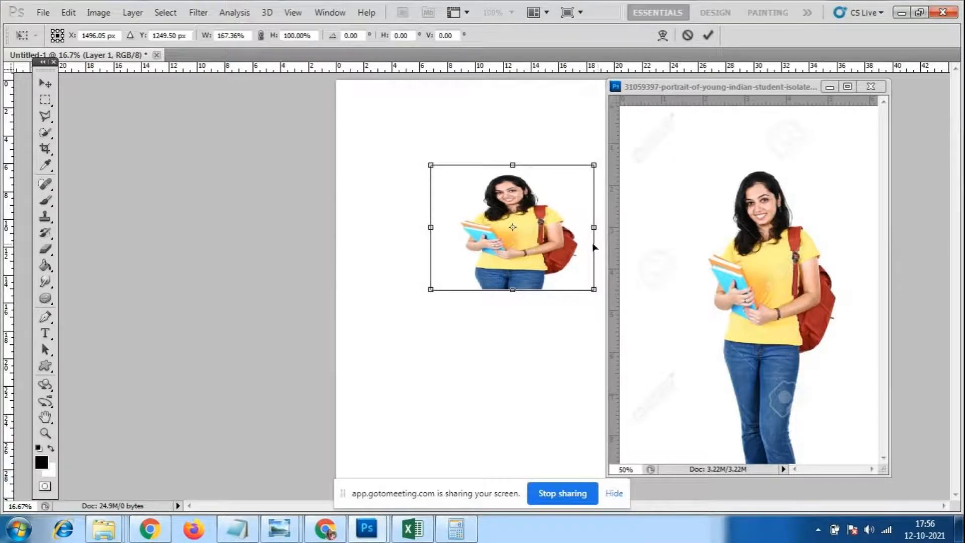
left_click_drag(594, 224, 539, 226)
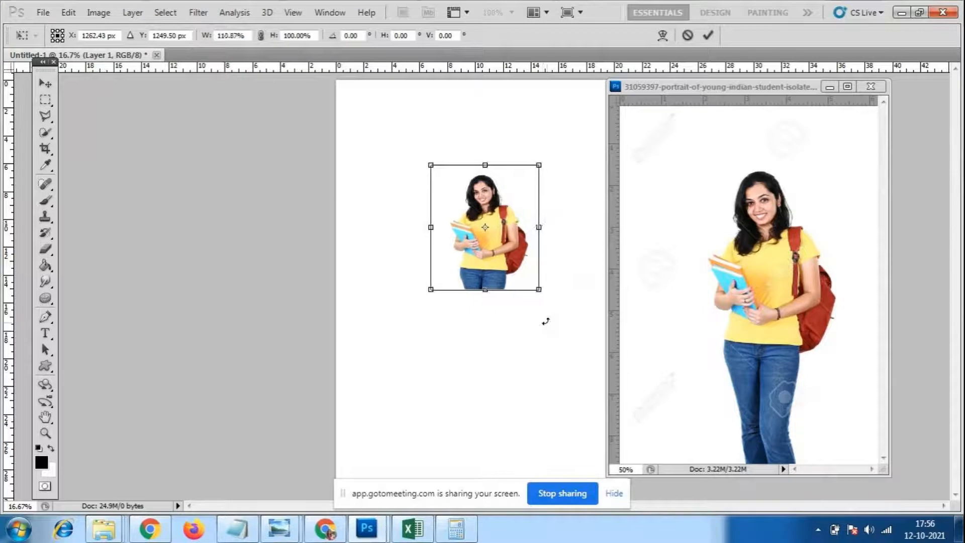
key("Return")
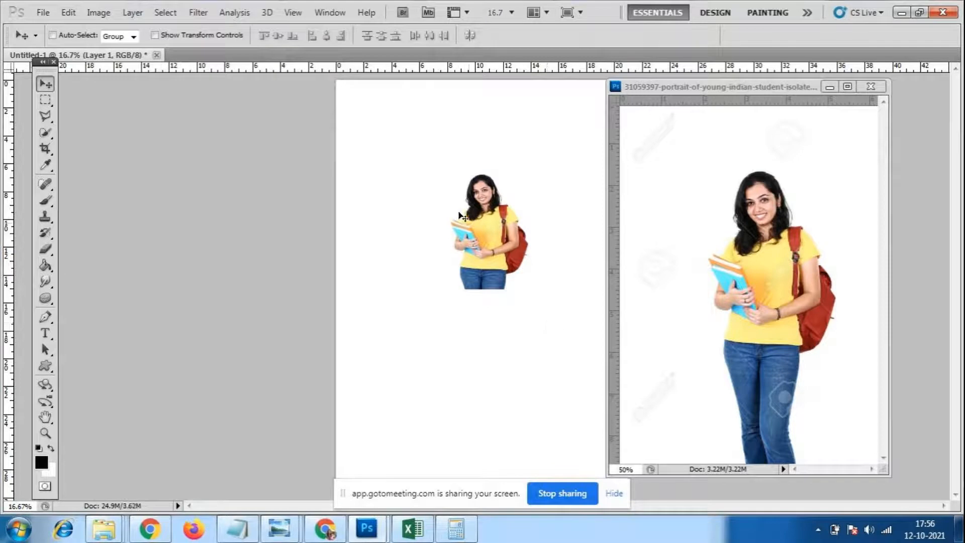
Close the student photo document without saving, and undo back through the placement of its image on the page
left_click(870, 87)
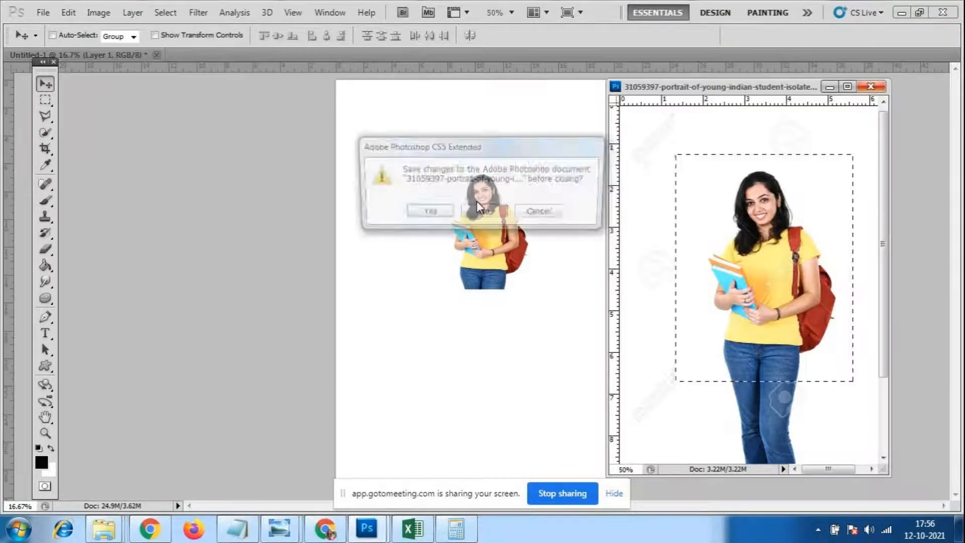
left_click(492, 218)
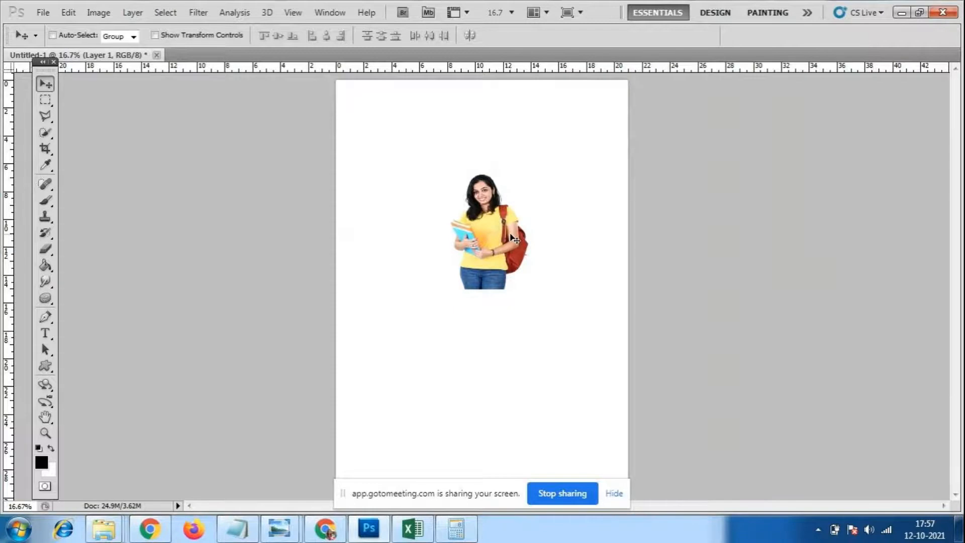
key("ctrl+z")
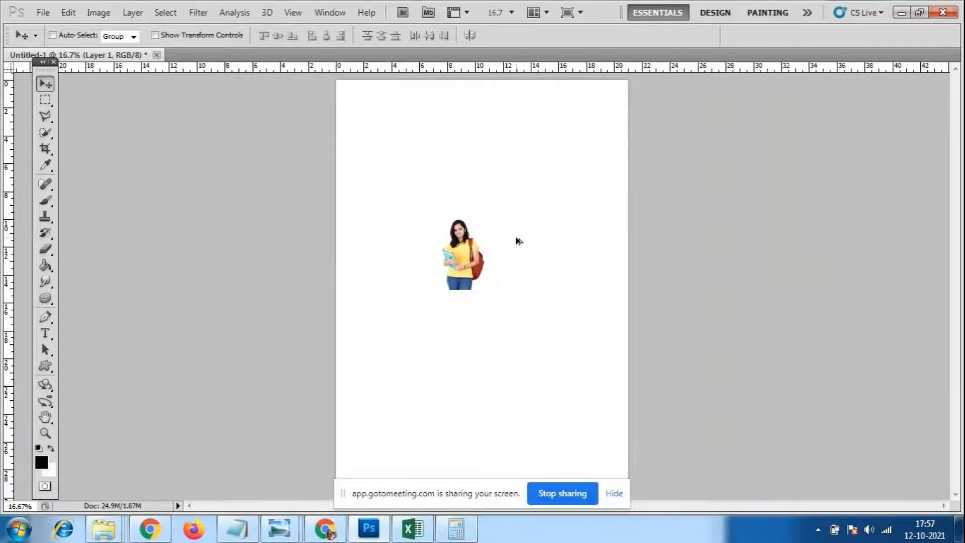
key("ctrl+alt+z")
key("ctrl+alt+z")
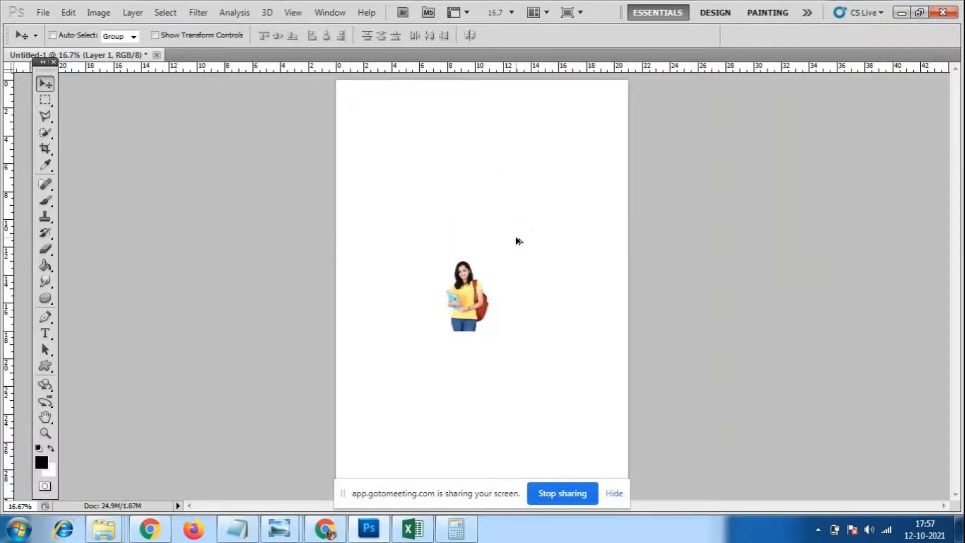
key("ctrl+alt+z")
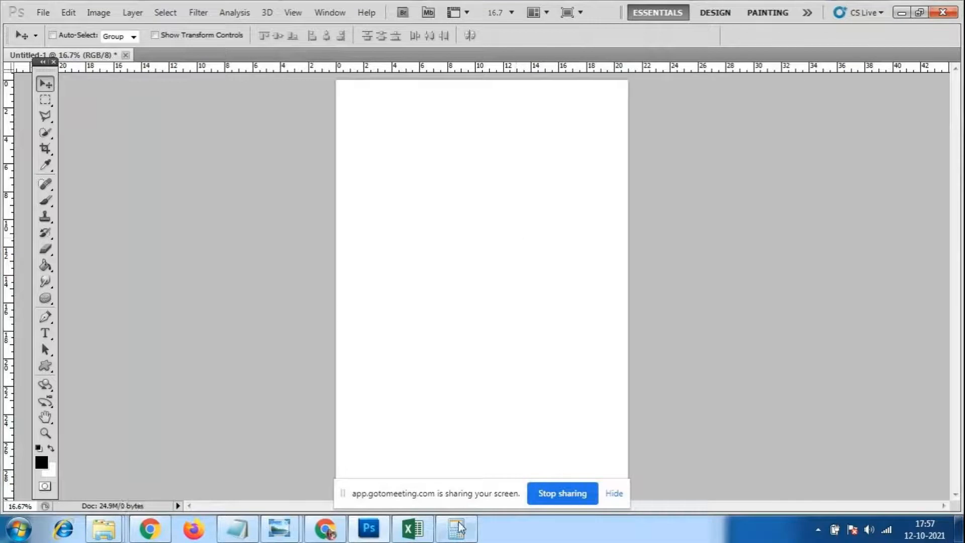
Switch to Notepad, add the line "ctrl z--undo" below the scaling note, and move the note window clear of the page
left_click(246, 533)
left_click_drag(332, 461, 593, 124)
left_click(599, 165)
key("Return")
key("Return")
type("ctr")
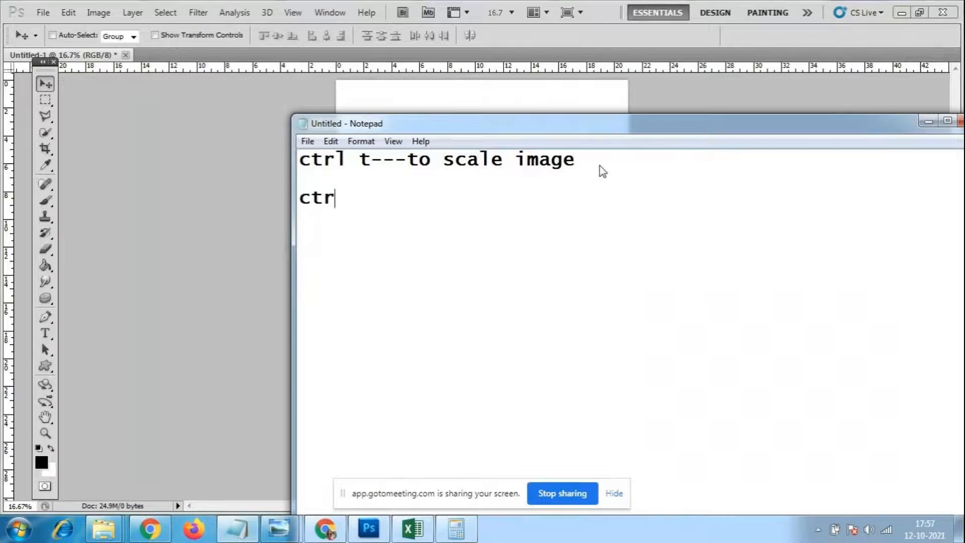
type("l z--undo")
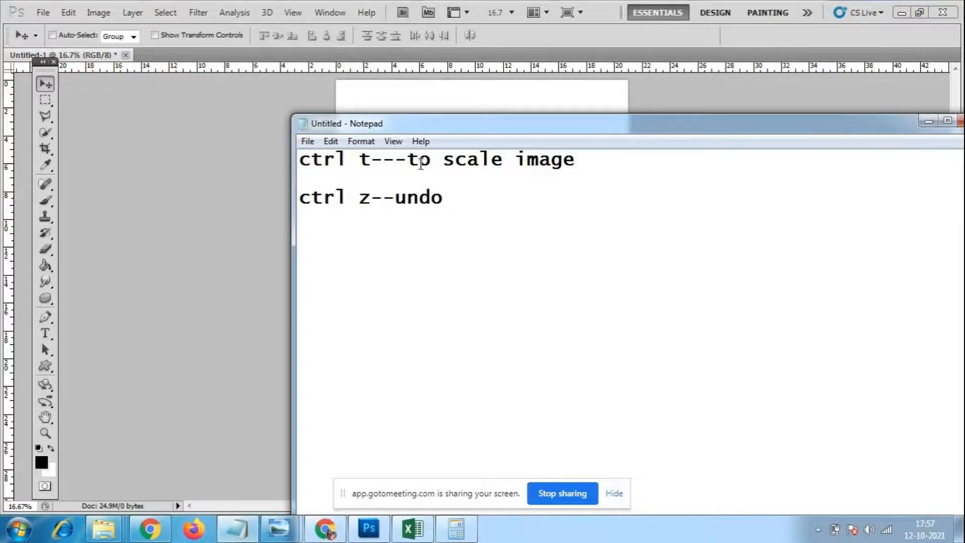
left_click_drag(844, 125, 631, 415)
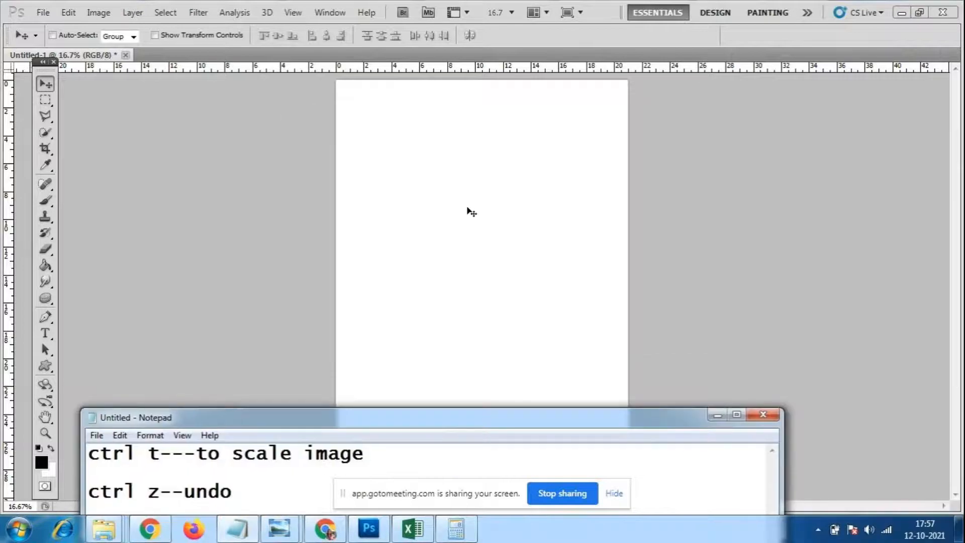
Return to Photoshop and open the bride photo 1979lg18-n225-a.jpg from the reff folder
left_click(465, 204)
left_click(46, 10)
left_click(66, 40)
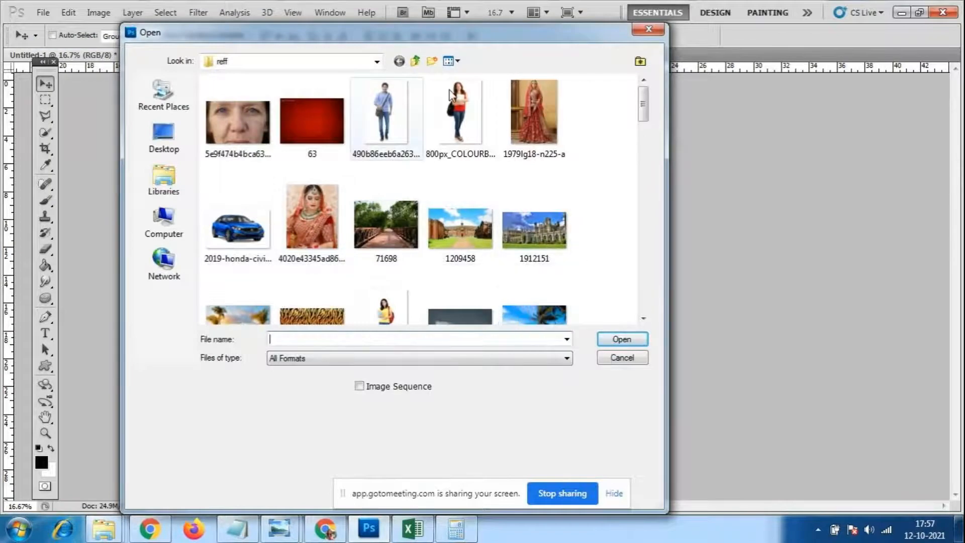
left_click(541, 99)
left_click(621, 339)
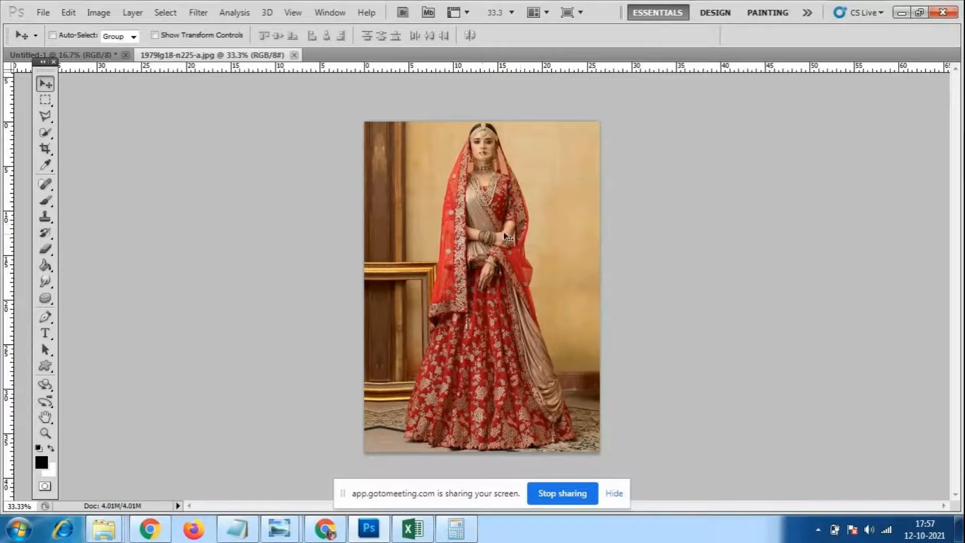
Select the bride with a tall Elliptical Marquee spanning the full height of her figure
left_click(46, 100)
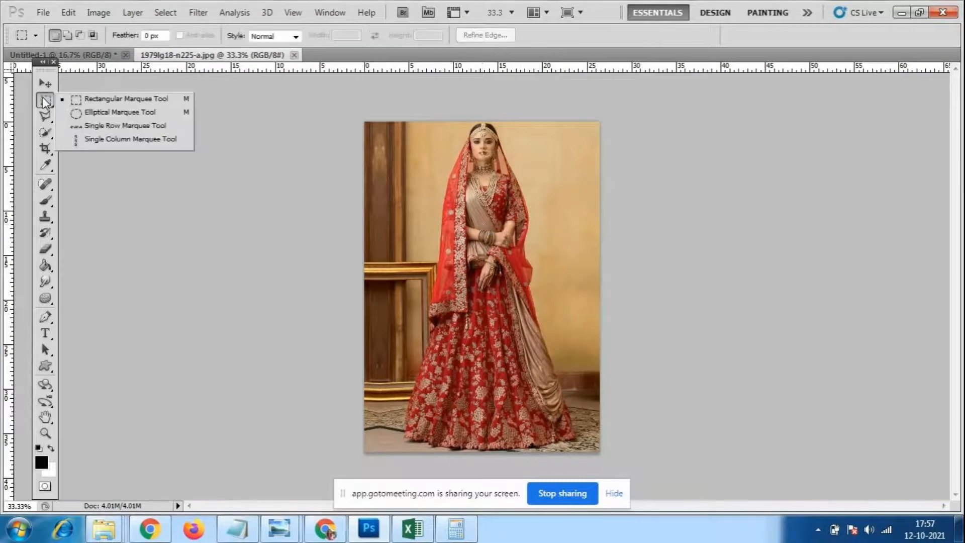
left_click(153, 111)
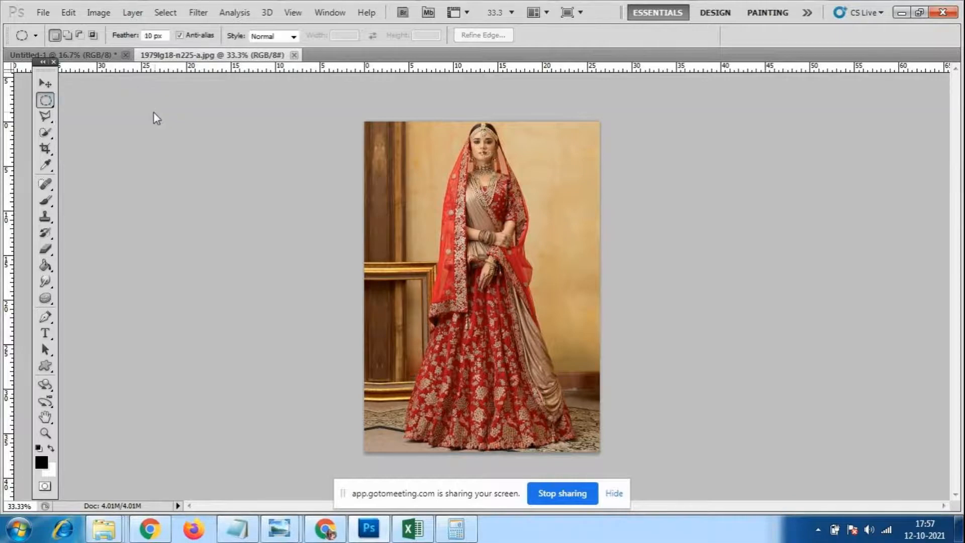
left_click_drag(411, 128, 562, 454)
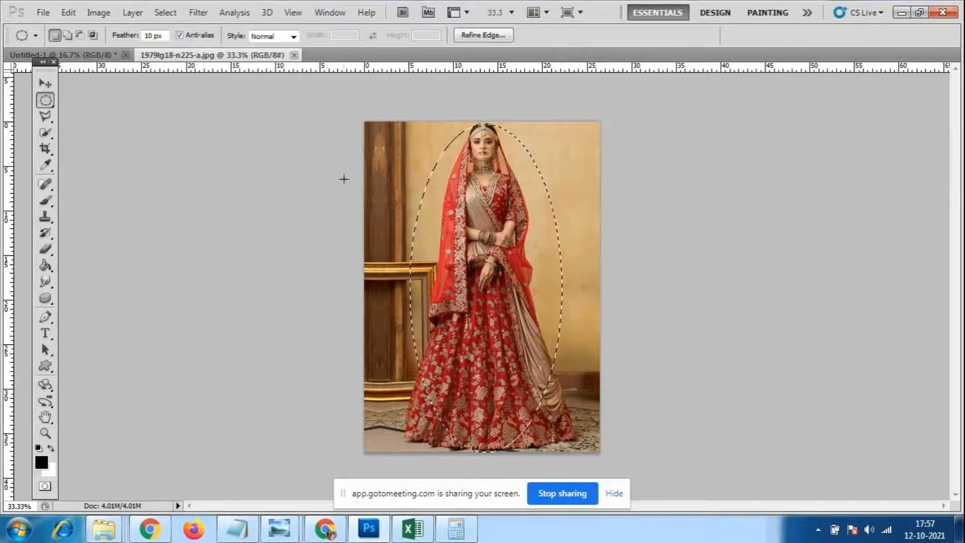
Float the bride photo in its own window and move the oval selection onto the Untitled-1 page, placing it near the middle
left_click(44, 84)
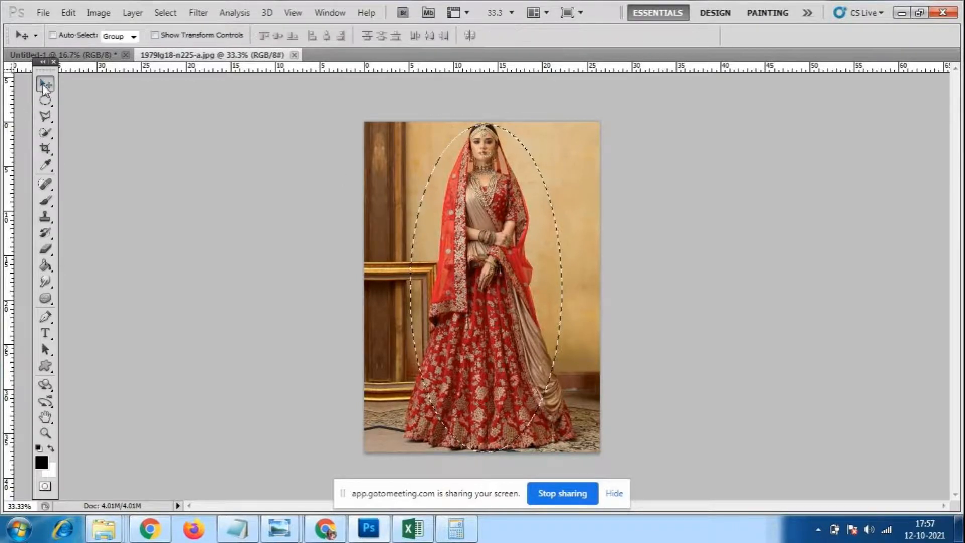
left_click_drag(241, 55, 645, 84)
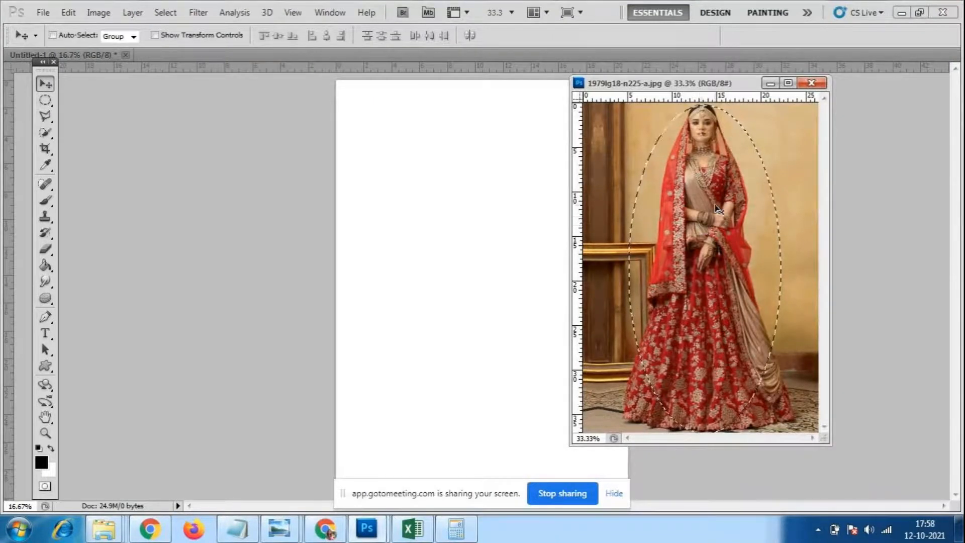
left_click_drag(717, 207, 492, 217)
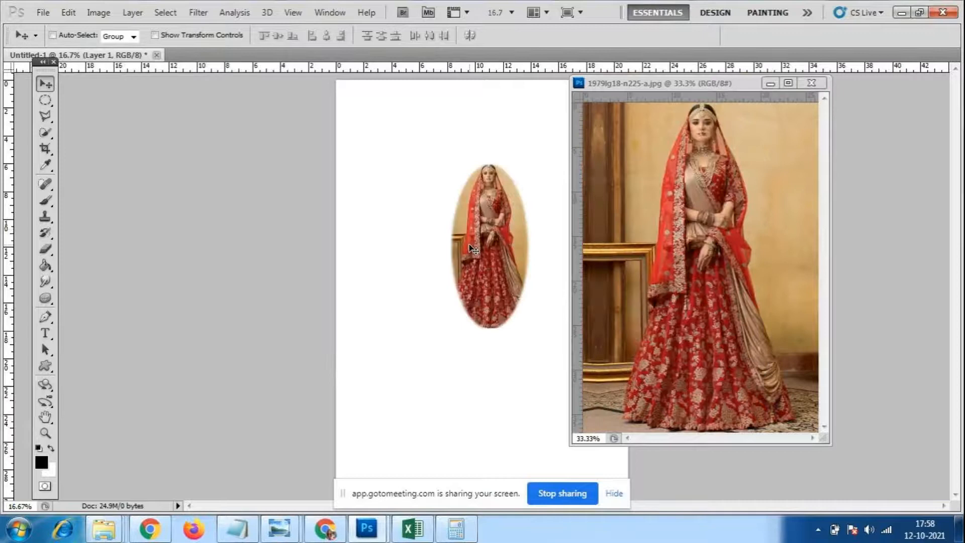
left_click_drag(648, 89, 776, 96)
left_click(493, 271)
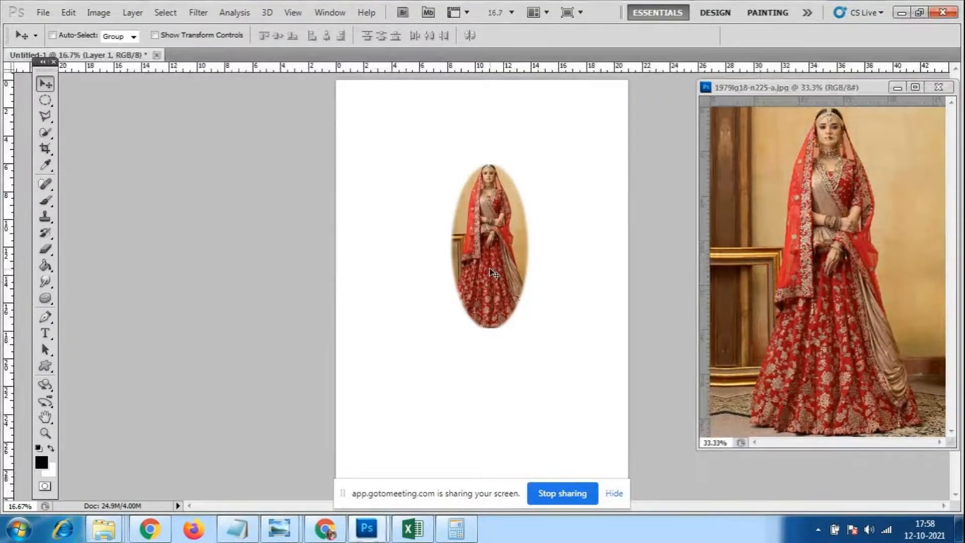
left_click_drag(492, 271, 490, 257)
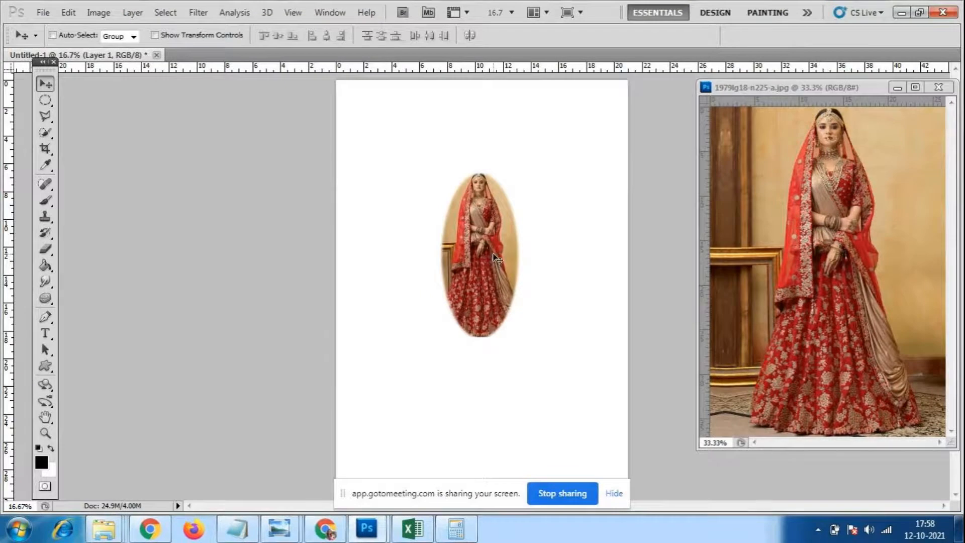
Enlarge the oval bride image proportionally about its centre to 165.57% with Free Transform
key("ctrl+t")
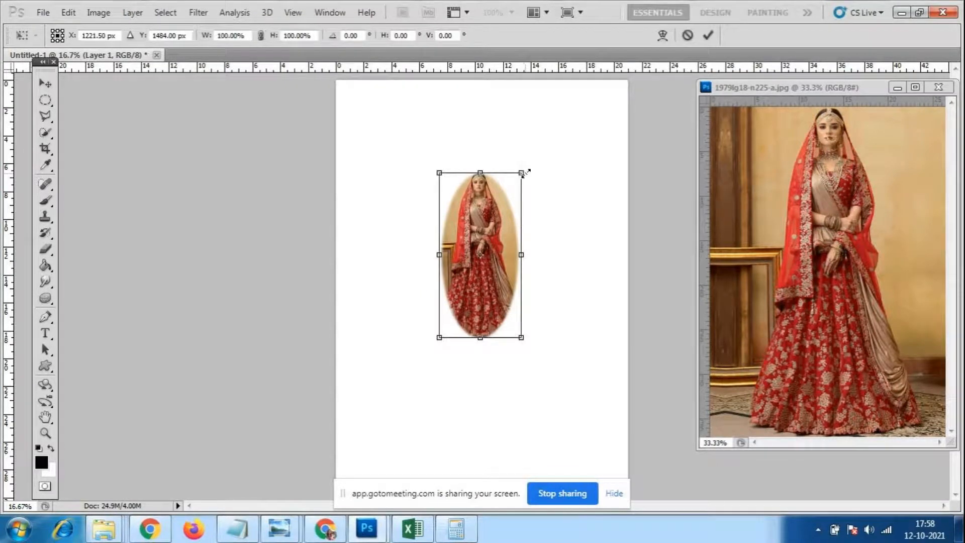
left_click_drag(523, 173, 548, 119)
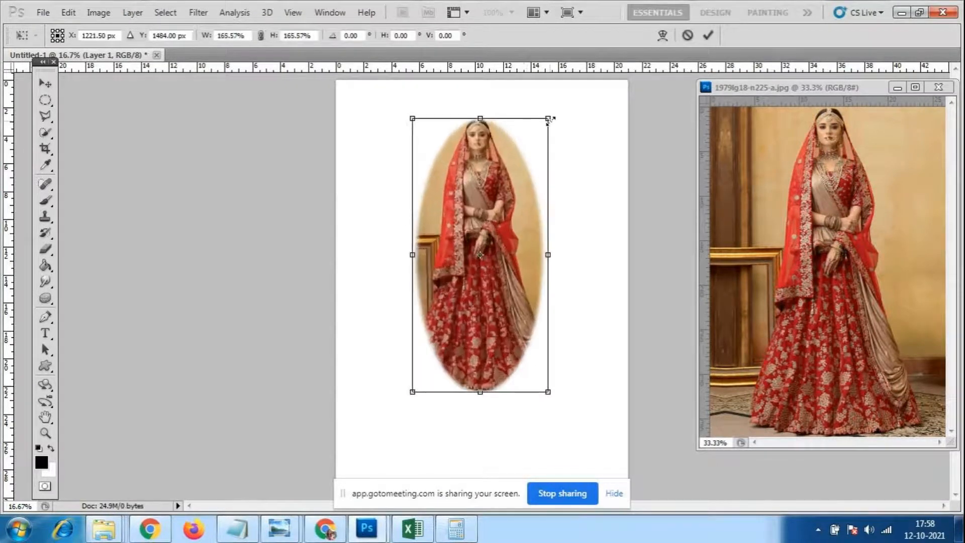
key("Return")
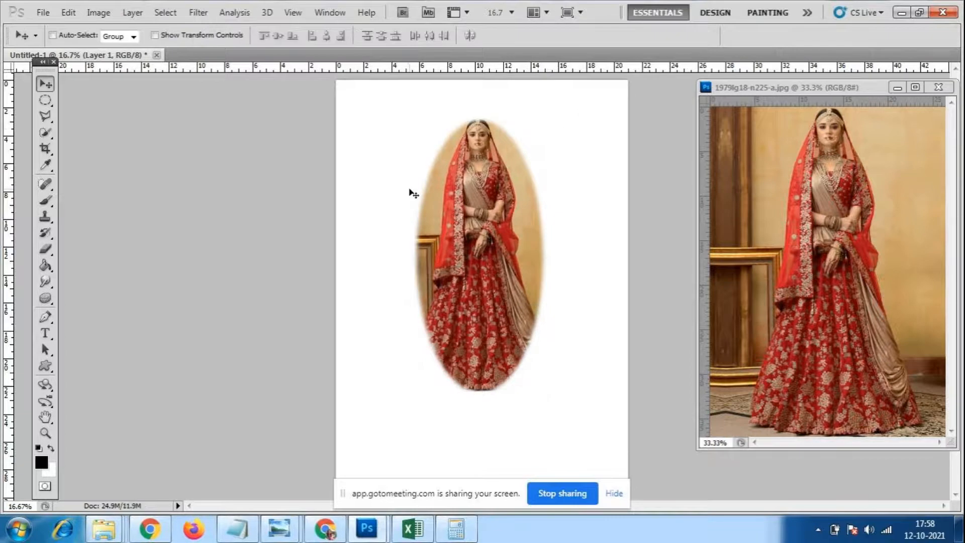
Try scaling the oval bride image to 91.41% and stretching its width to 130.44%, and cancel the transform
key("ctrl+t")
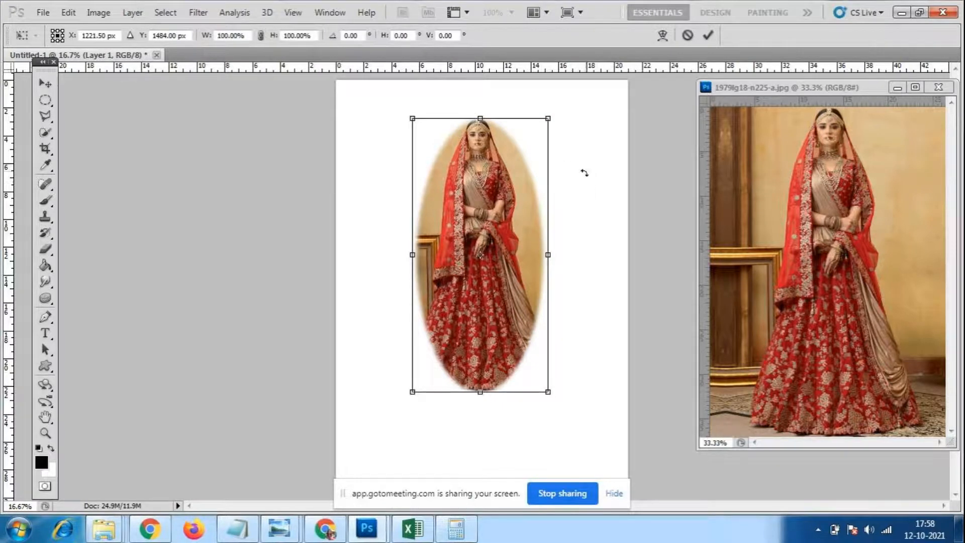
left_click_drag(548, 117, 536, 141)
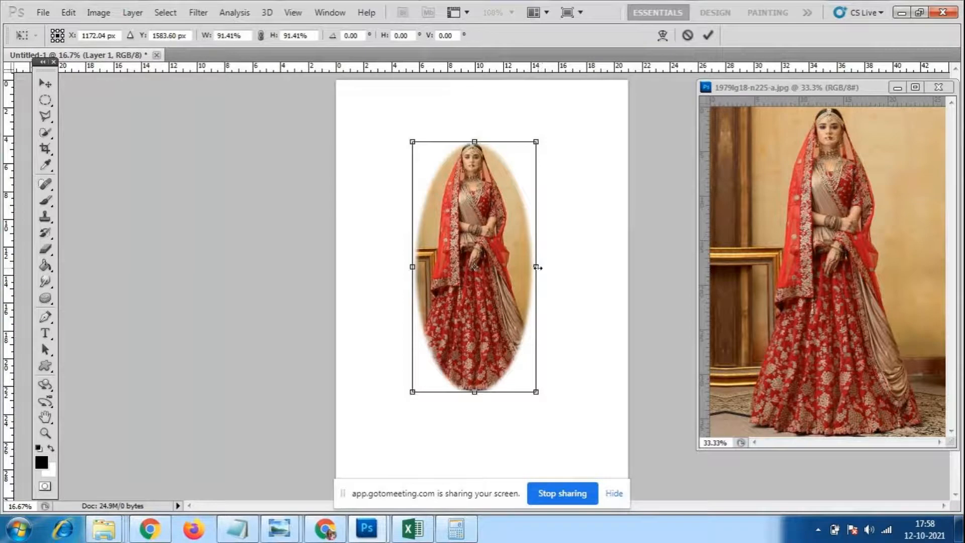
left_click_drag(537, 267, 590, 266)
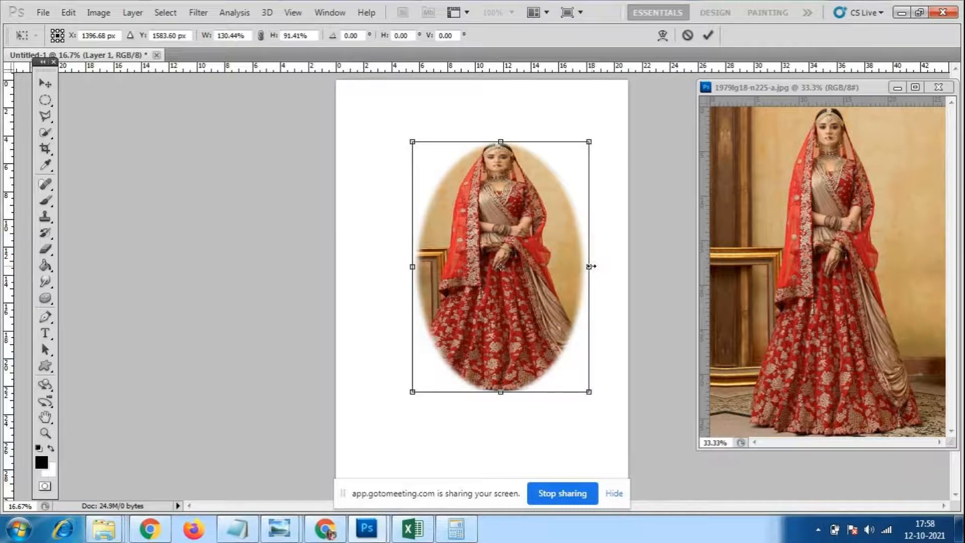
key("Escape")
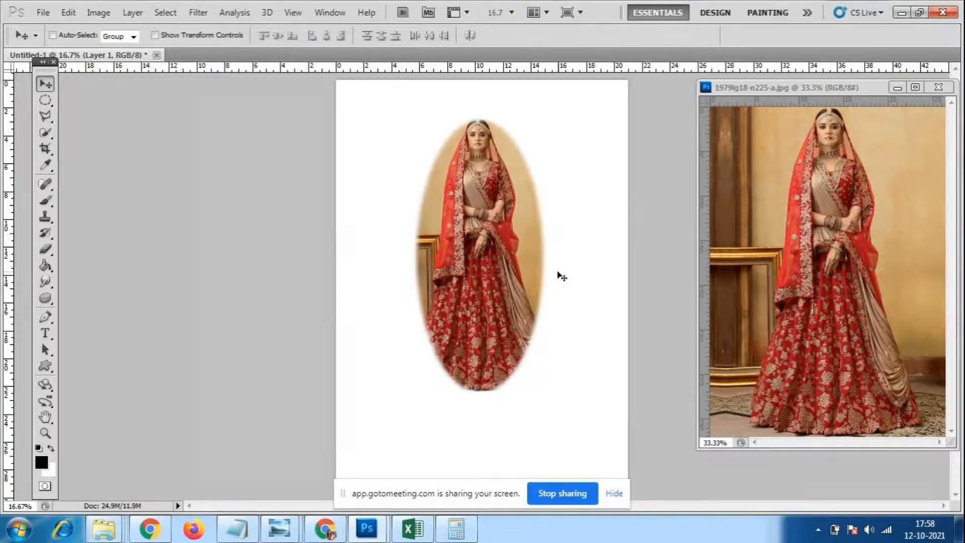
Resize the oval bride image to 100.37% width and 108.87% height with Free Transform, and shift it slightly down the page
key("ctrl+t")
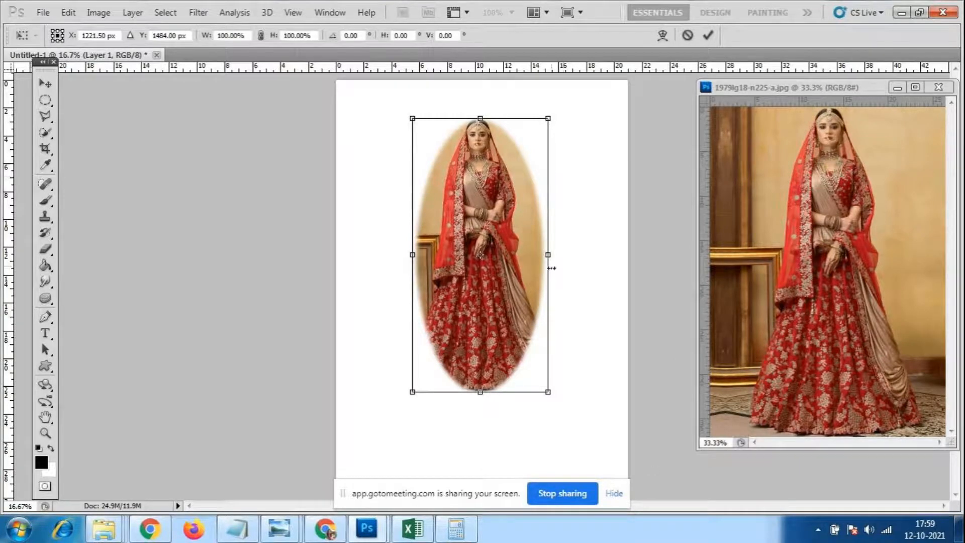
left_click_drag(551, 258, 536, 254)
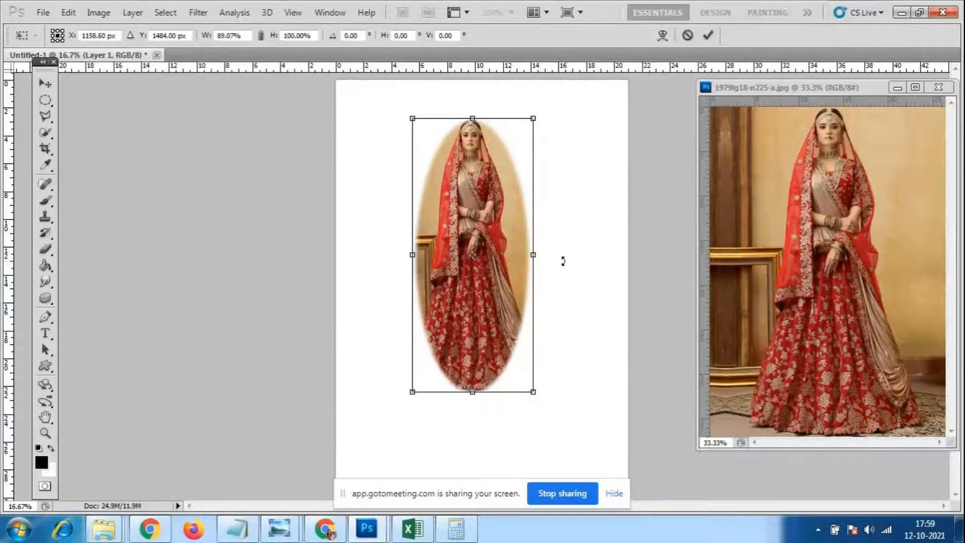
key("ctrl+z")
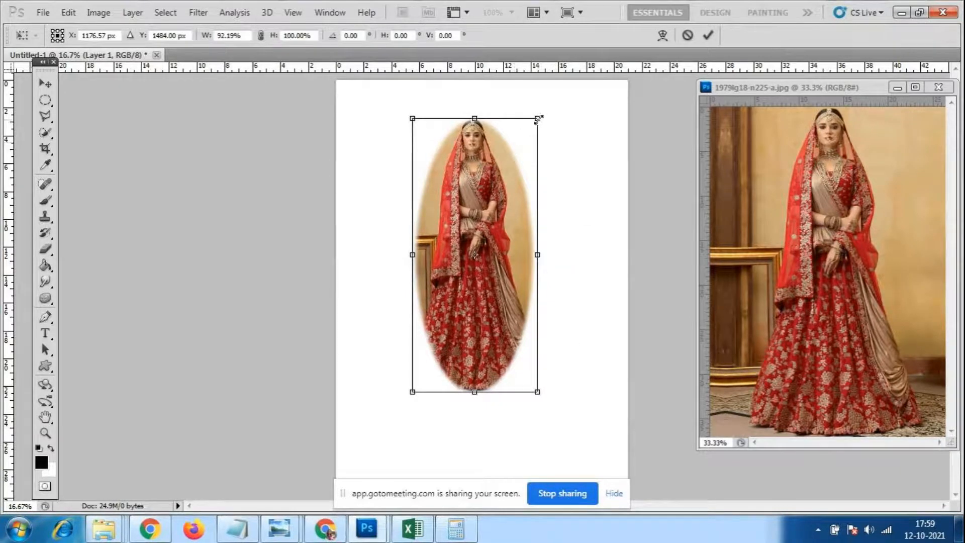
left_click_drag(537, 117, 589, 166)
left_click_drag(508, 186, 504, 220)
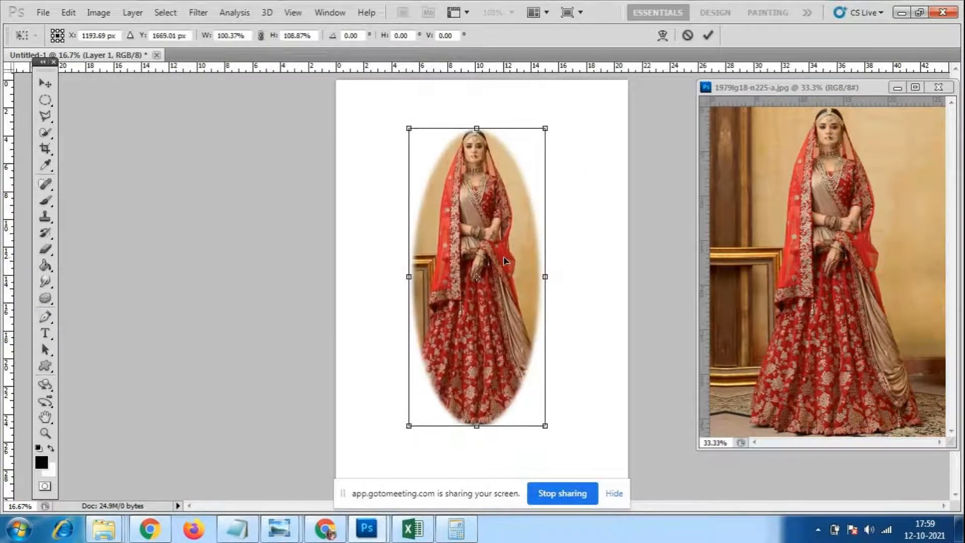
key("Return")
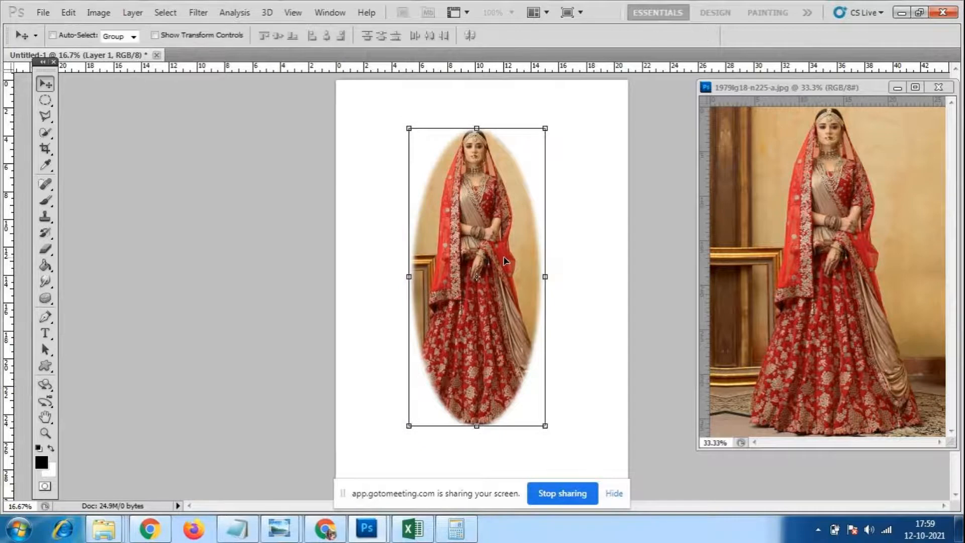
Start Free Transform on the oval bride image, review the scaling shortcut note in Notepad, and end the transform
key("ctrl+t")
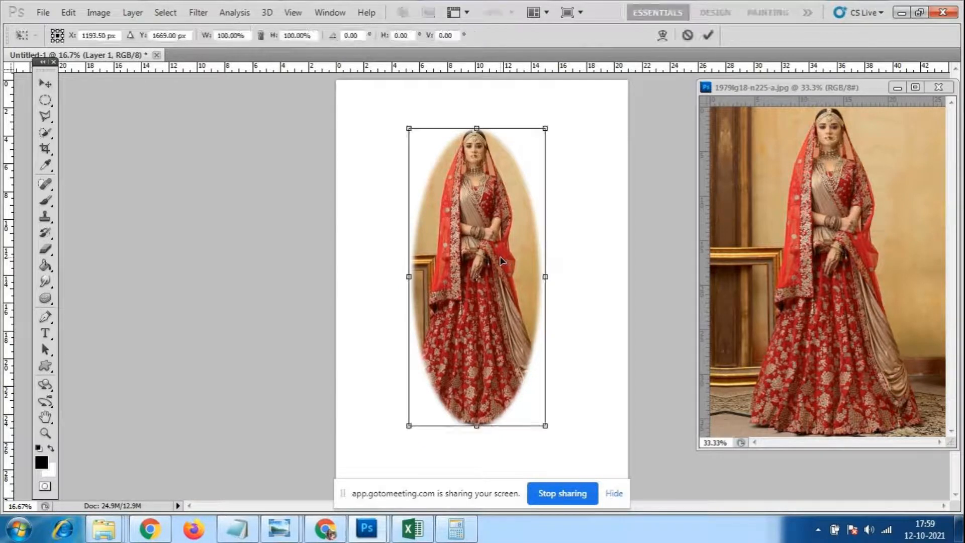
left_click(237, 528)
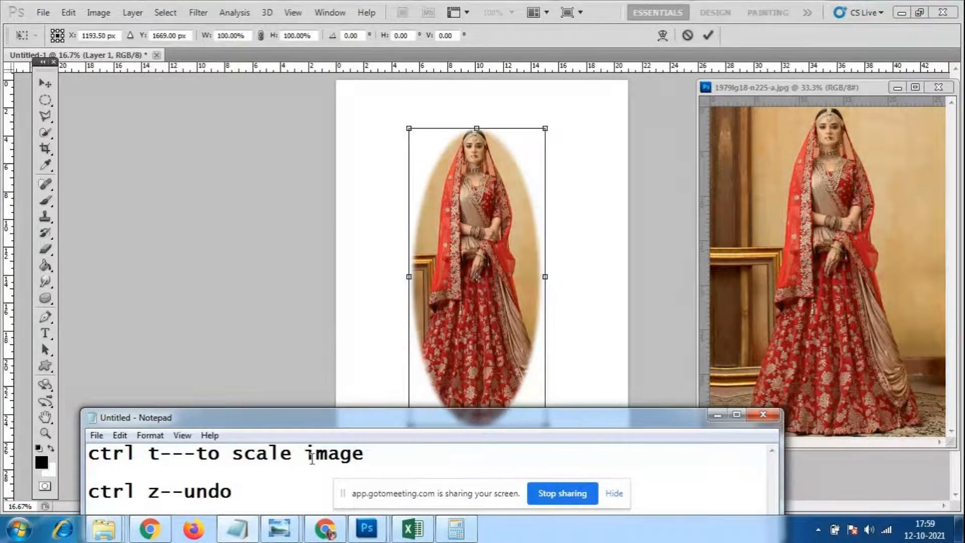
left_click(715, 416)
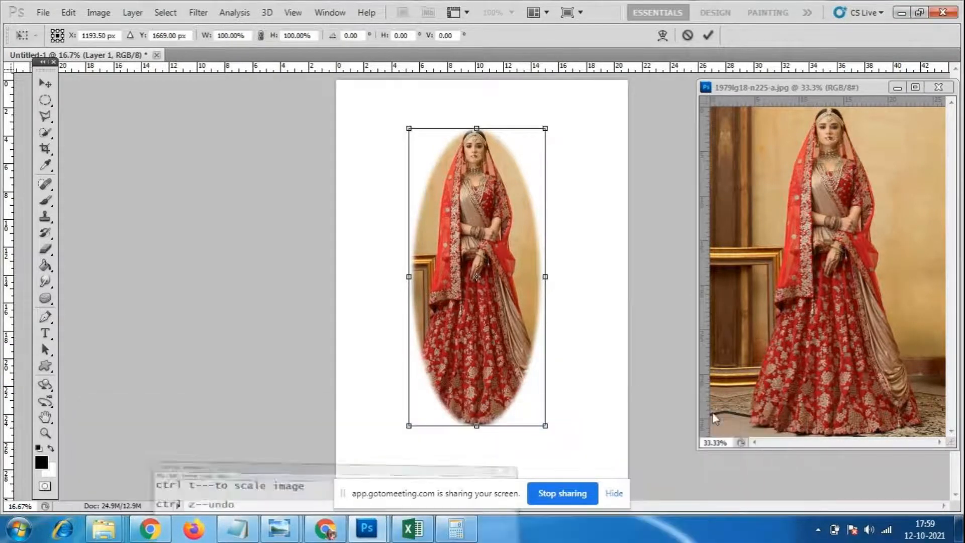
key("Return")
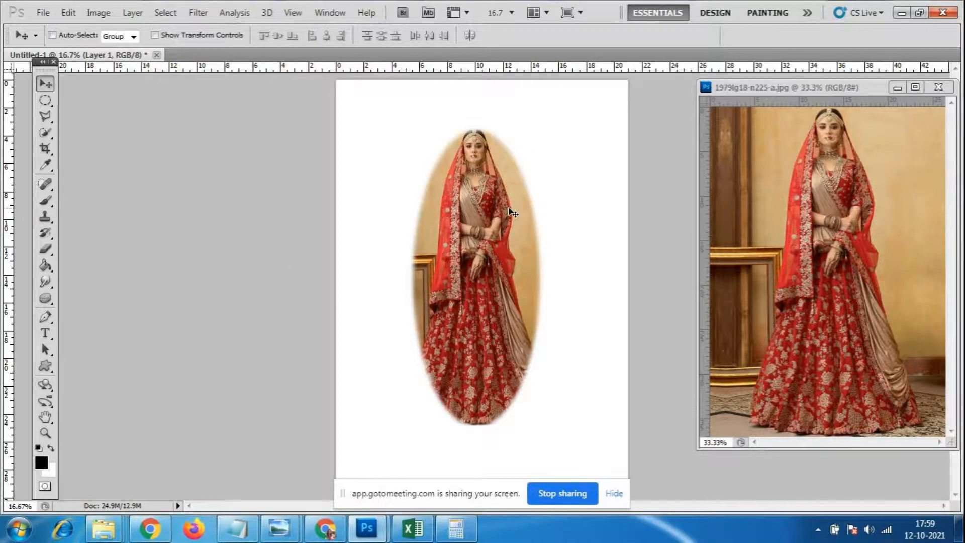
Undo and redo the last resize of the oval bride image repeatedly
key("ctrl+alt+z")
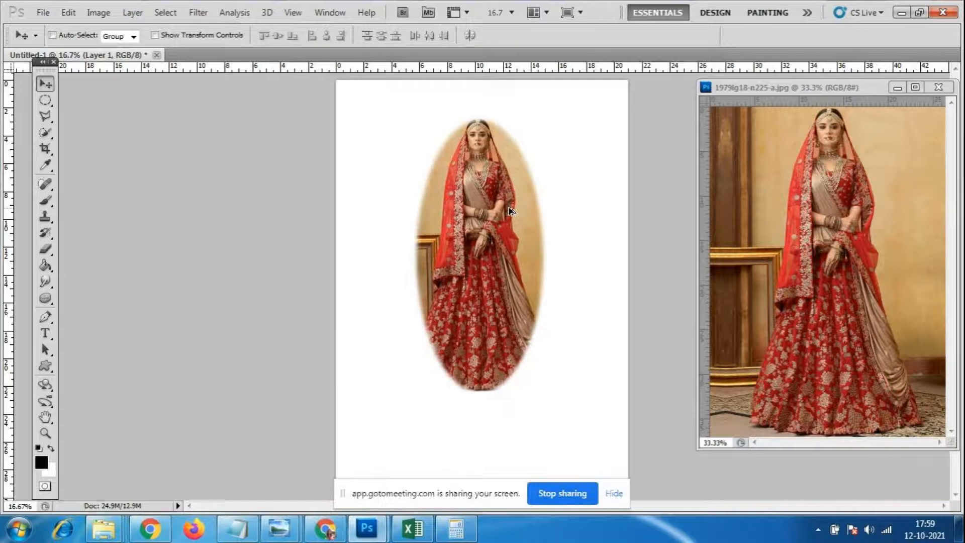
key("ctrl+z")
key("ctrl+z")
key("ctrl+z")
key("ctrl+z")
key("ctrl+z")
key("ctrl+z")
key("ctrl+z")
key("ctrl+z")
key("ctrl+z")
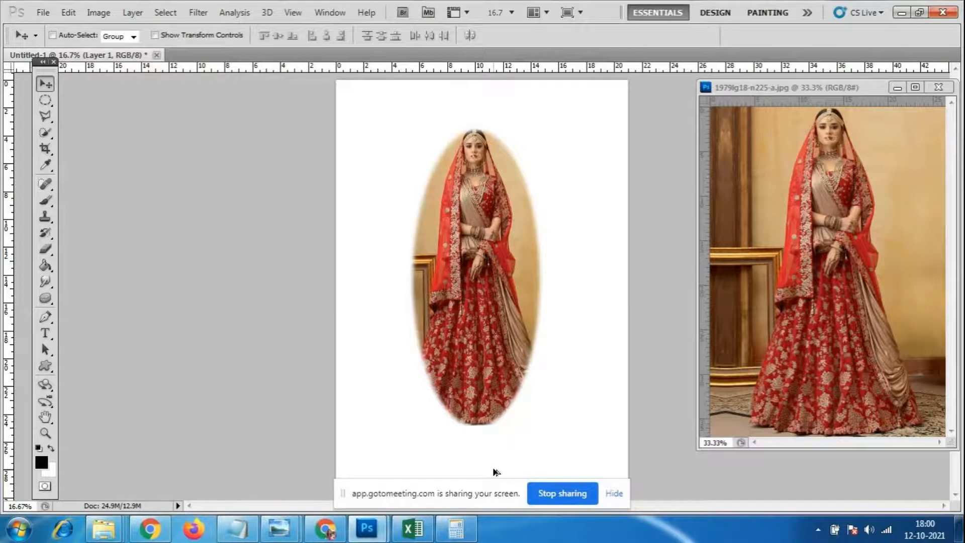
Step through the edit history back to the blank page, ending with the oval bride image at its originally placed size
key("ctrl+z")
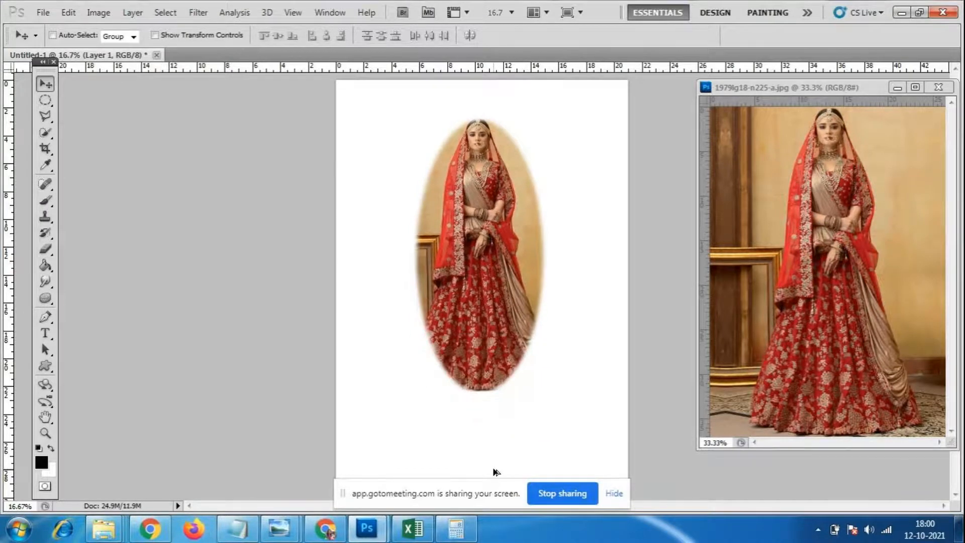
key("ctrl+z")
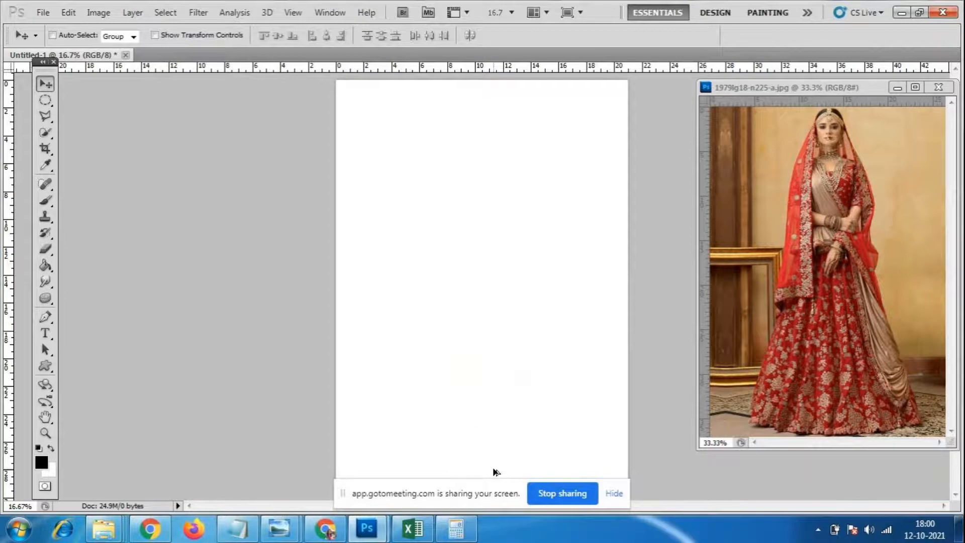
key("ctrl+a")
key("ctrl+v")
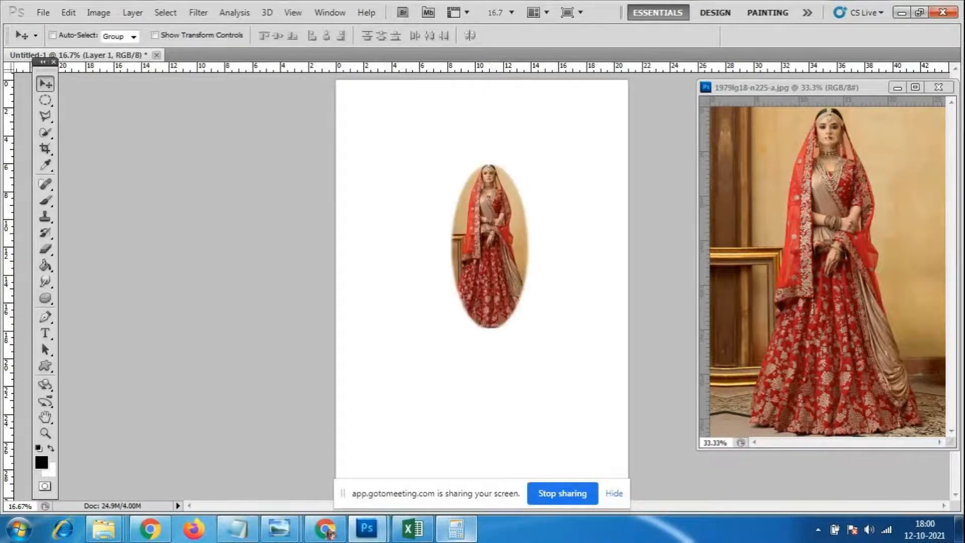
Switch to Notepad, move its window higher on the screen, and add the line "ctrl +alt+z" below the undo note
left_click(238, 529)
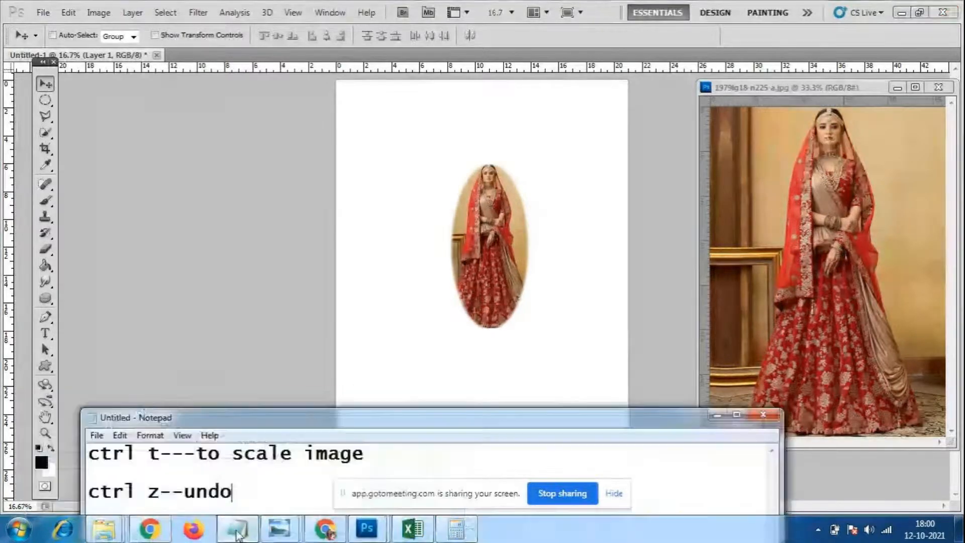
left_click_drag(338, 427, 453, 202)
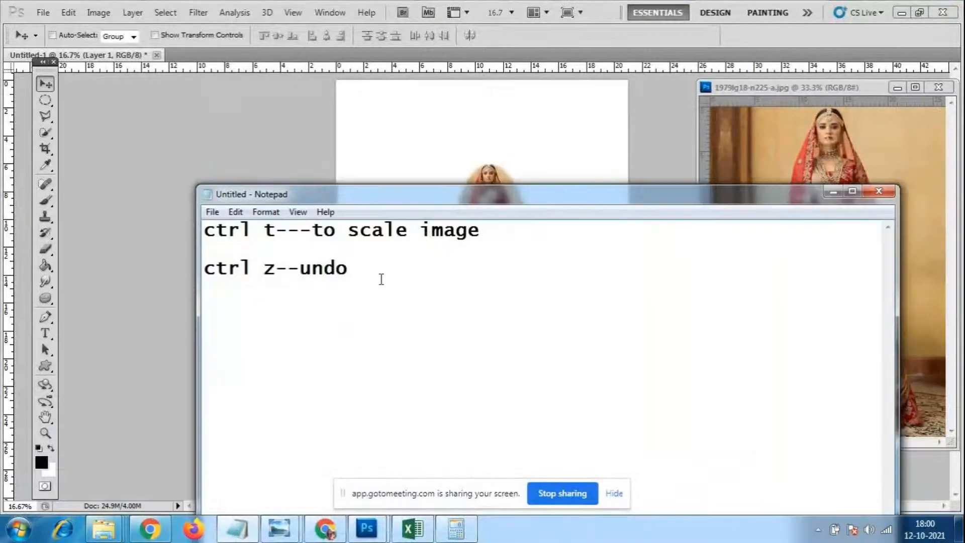
key("Return")
type("cr")
key("BackSpace")
type("trl ")
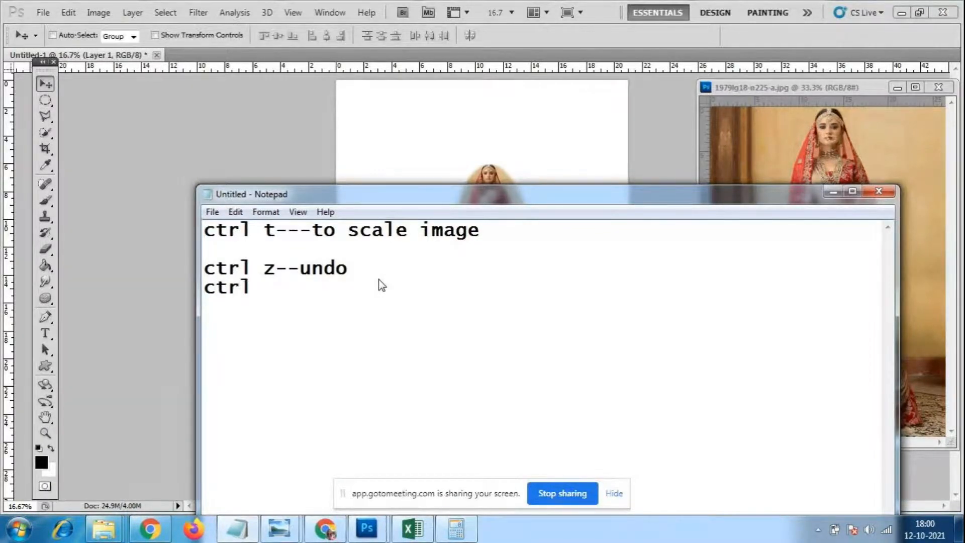
type("=")
key("BackSpace")
type("+alt+z")
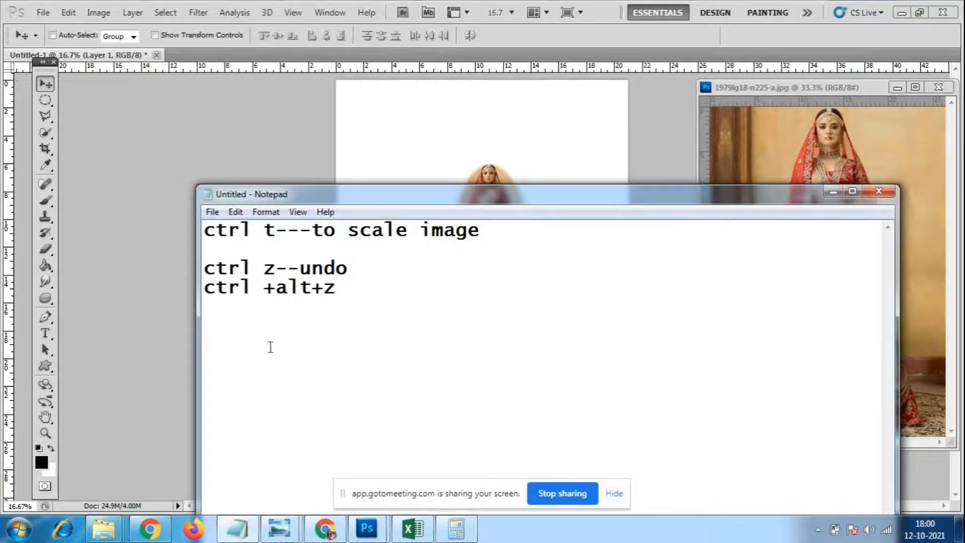
Complete the new Notepad line as "ctrl + alt+ z---more undos" and insert a blank line above it
left_click(276, 290)
left_click(339, 290)
left_click(390, 280)
type("---")
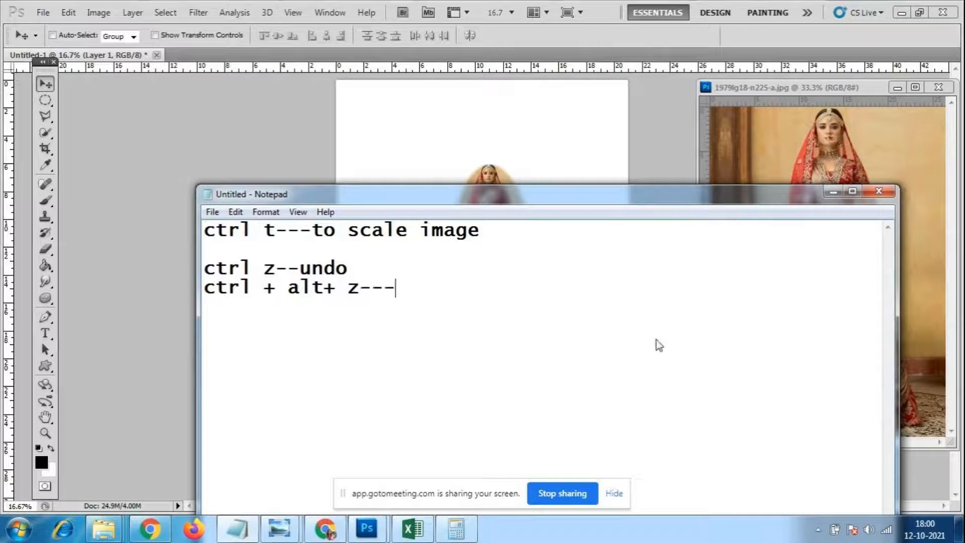
type("more undos")
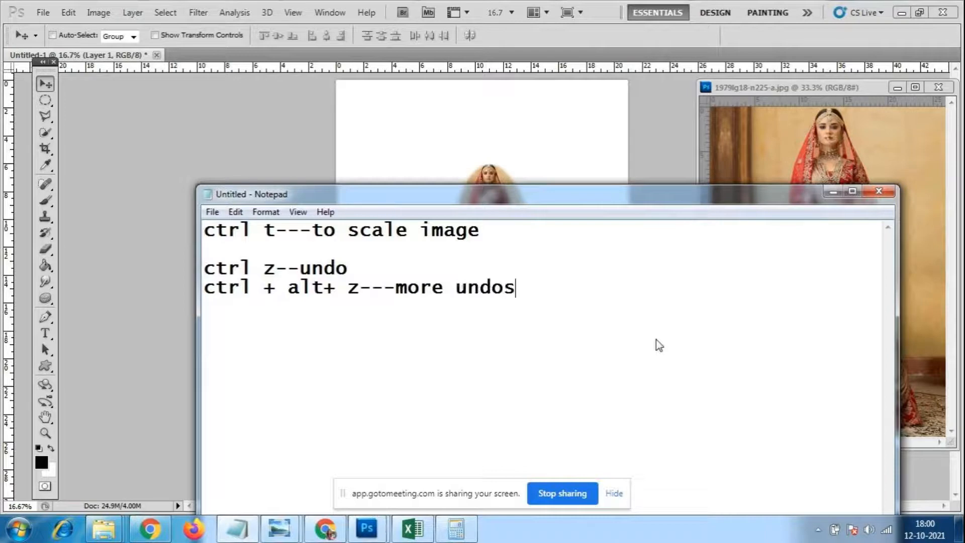
key("Home")
key("Return")
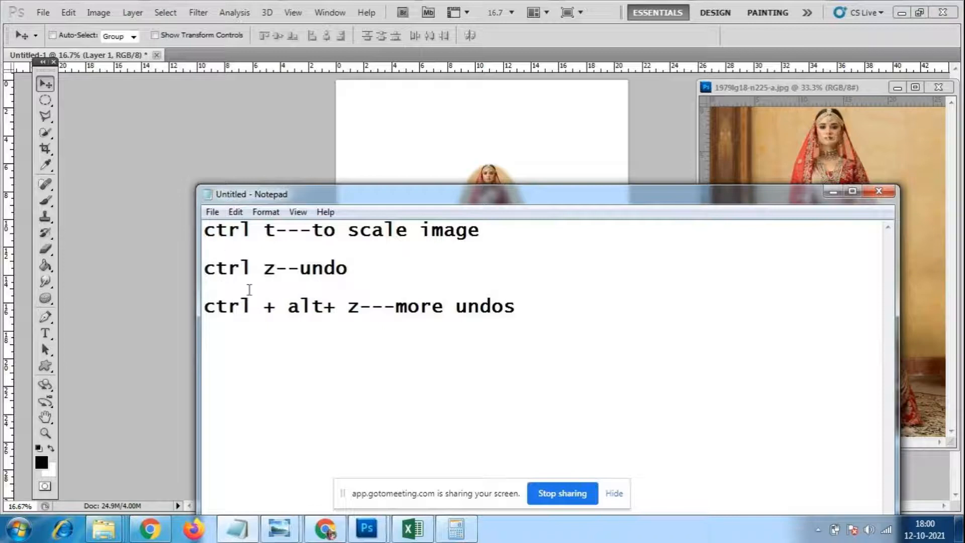
Highlight the Notepad shortcut notes to review them, and minimize Notepad to return to Photoshop
left_click_drag(204, 230, 601, 306)
left_click(514, 364)
left_click(833, 192)
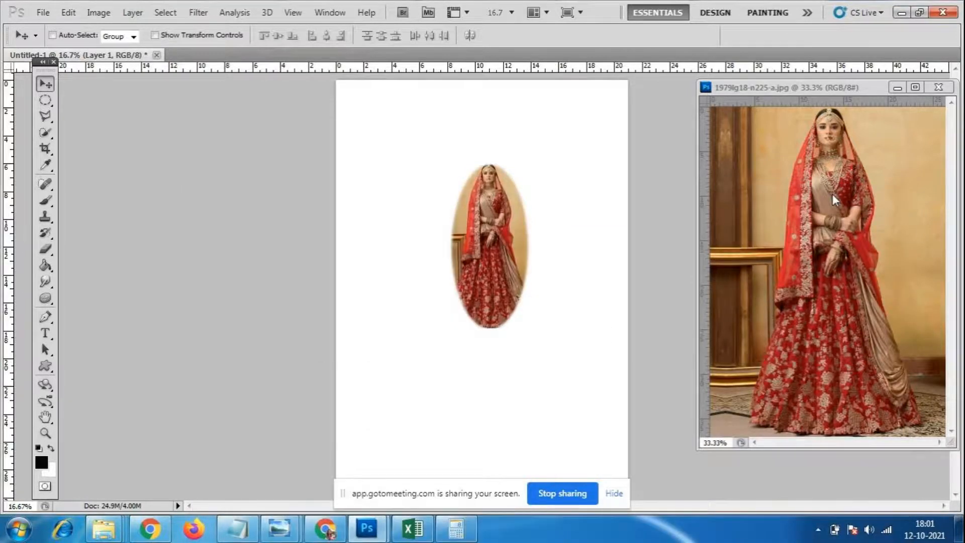
Clear the oval selection on the bride photo, and close both the photo and the Untitled-1 document without saving
left_click_drag(860, 89, 801, 91)
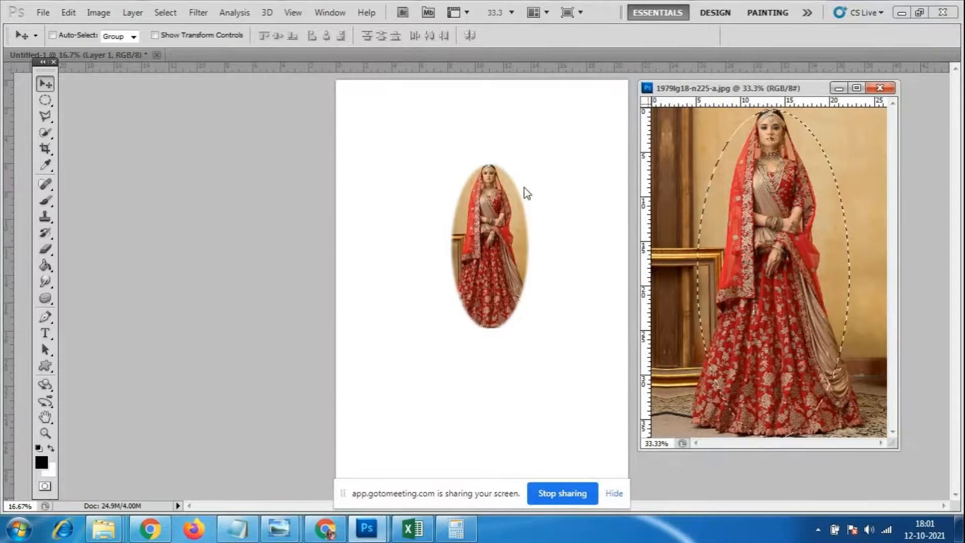
key("ctrl+d")
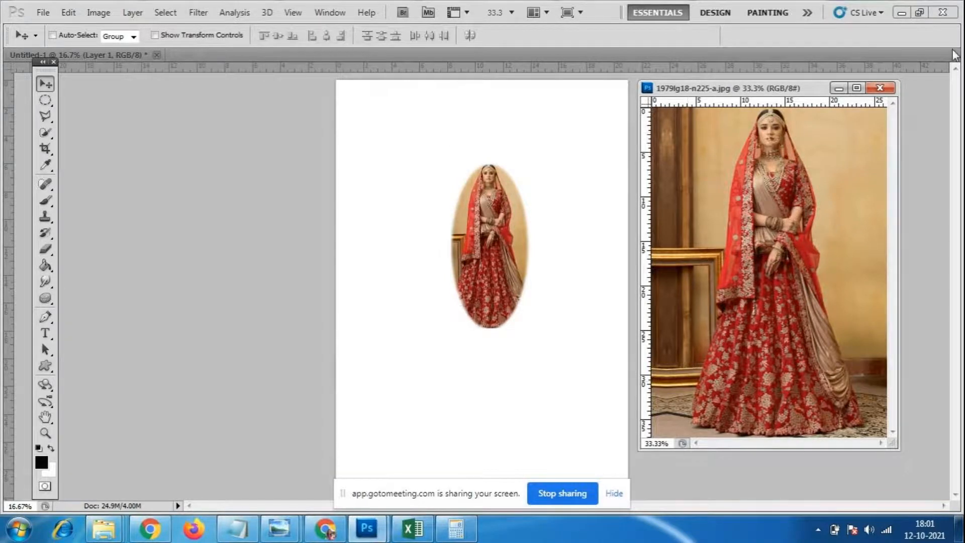
left_click(879, 88)
left_click(157, 55)
left_click(495, 207)
Open the image 800px_COLOURBOX6423358.jpg from the reff folder
left_click(42, 12)
left_click(52, 40)
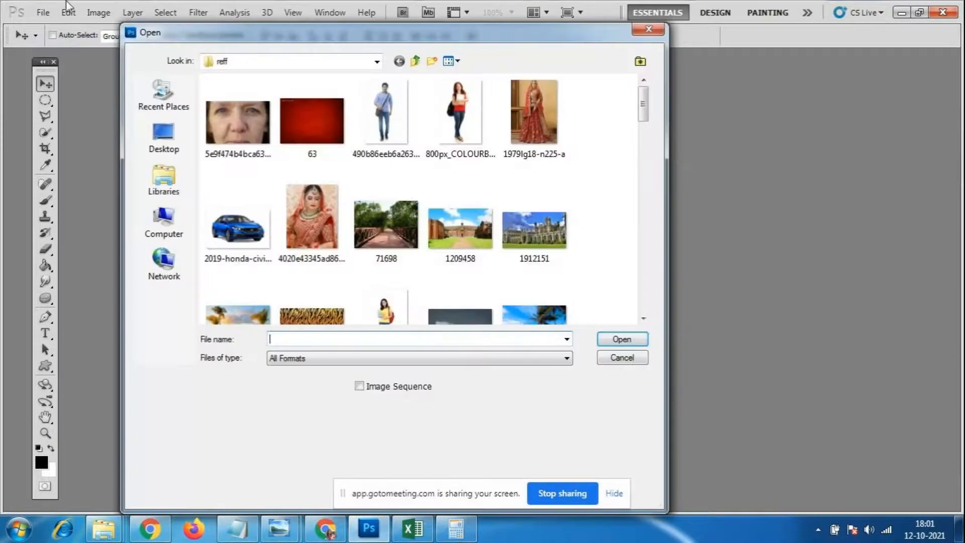
mouse_move(638, 103)
left_mouse_down()
mouse_move(650, 171)
mouse_move(646, 325)
mouse_move(645, 106)
left_mouse_up()
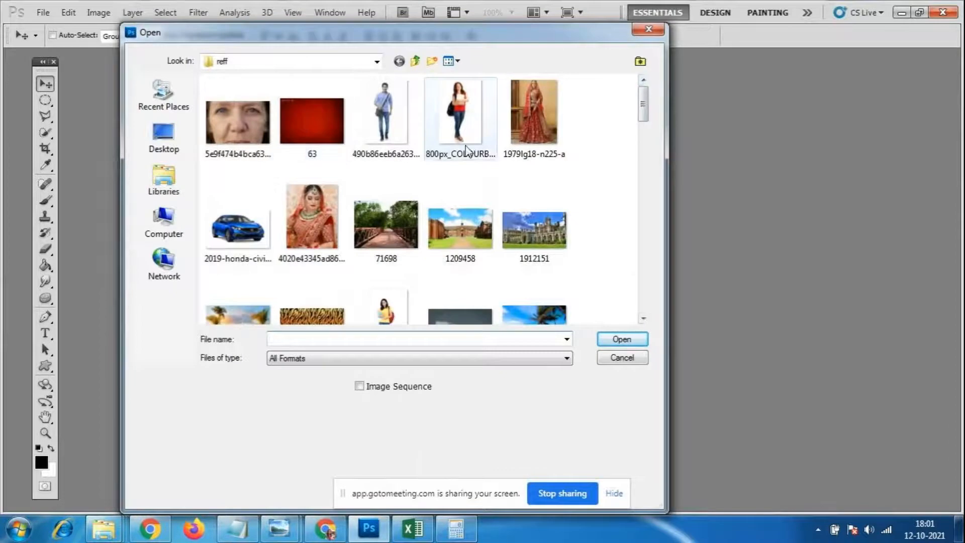
left_click(459, 117)
left_click(614, 339)
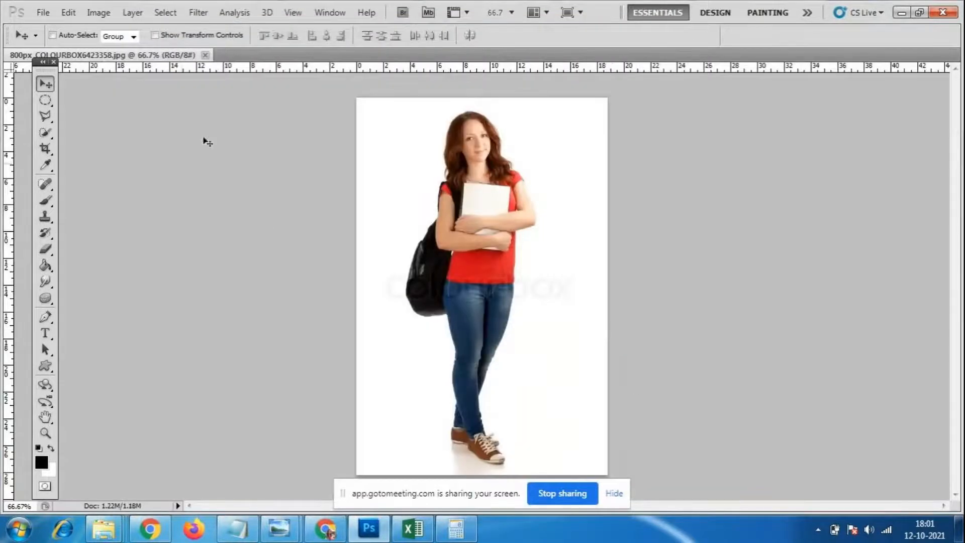
left_click(45, 100)
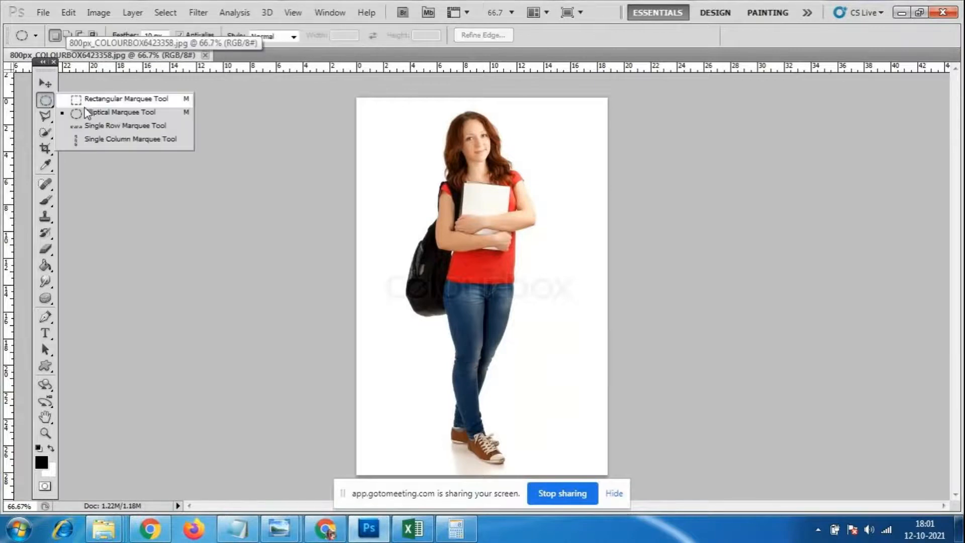
left_click(74, 99)
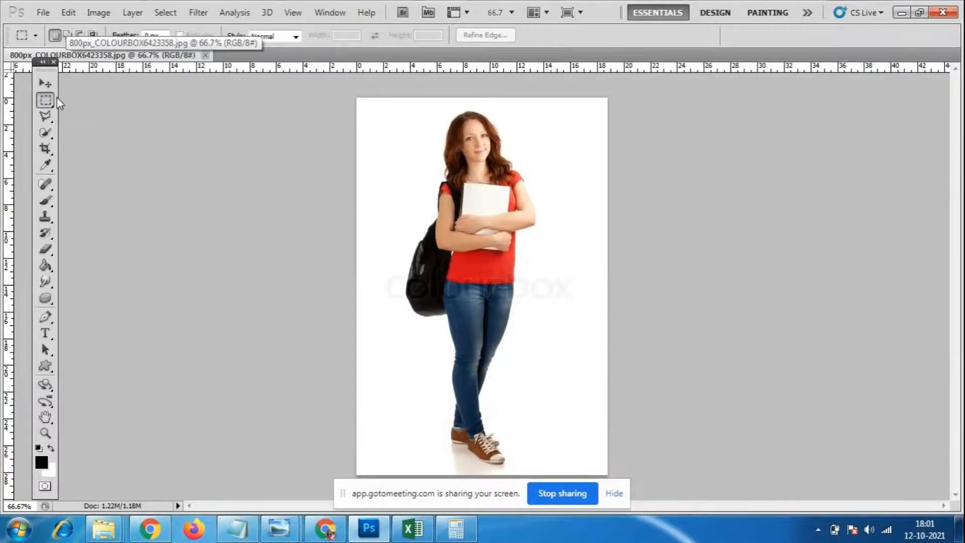
left_click(44, 117)
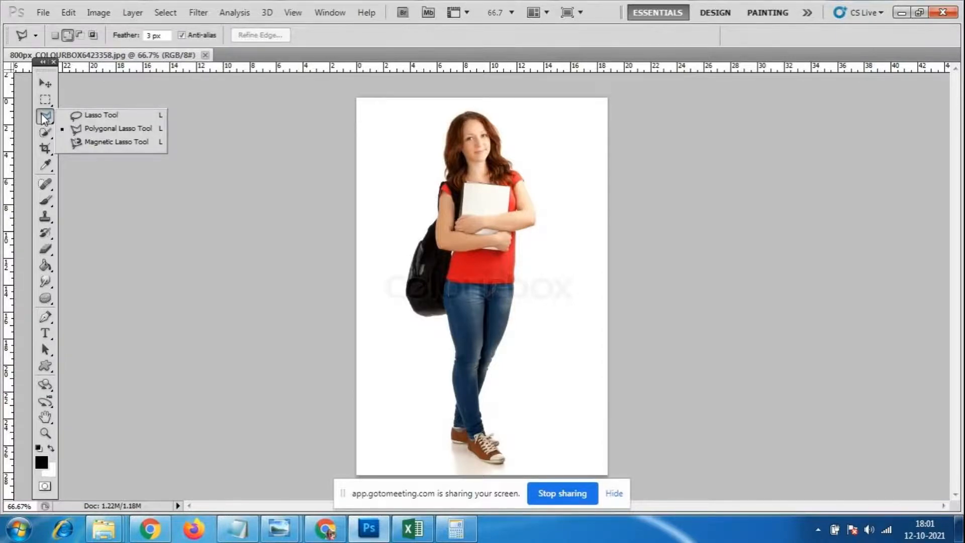
left_click(44, 117)
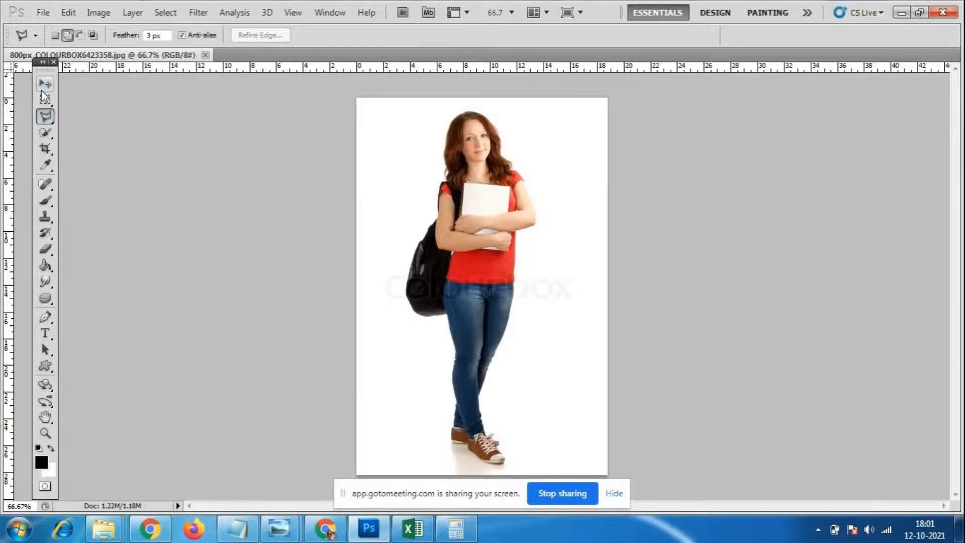
left_click(43, 82)
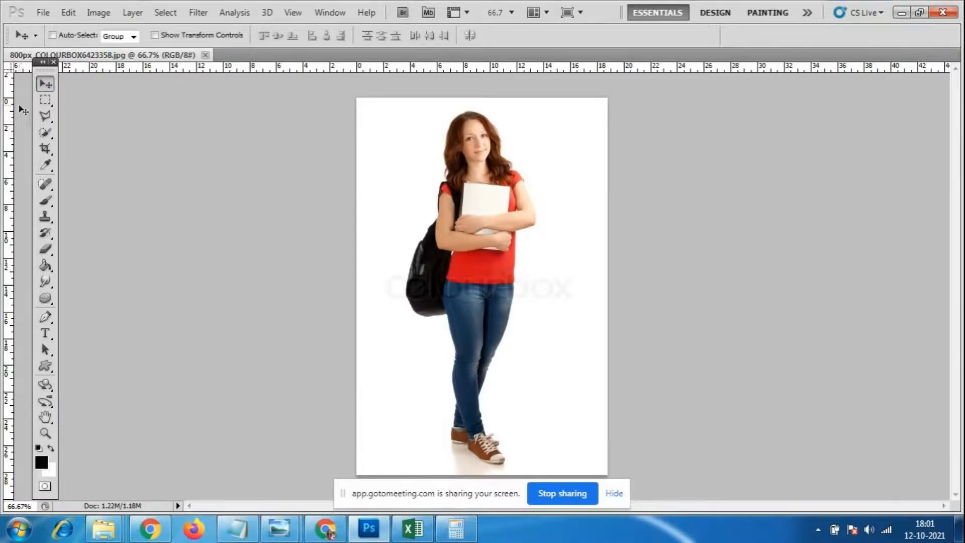
Practise freehand Lasso outlines around the woman's upper body, ending with a selection around her head and hair
left_click(44, 116)
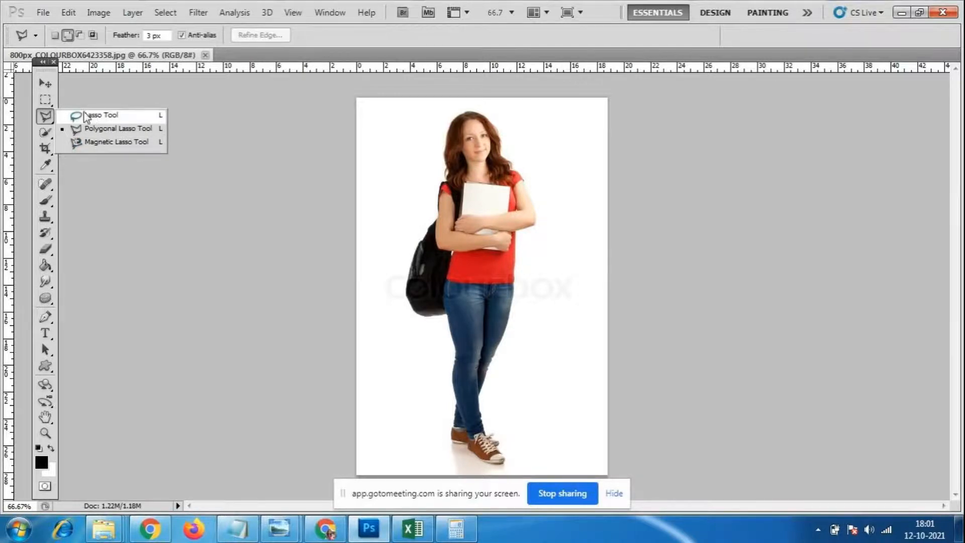
left_click(116, 116)
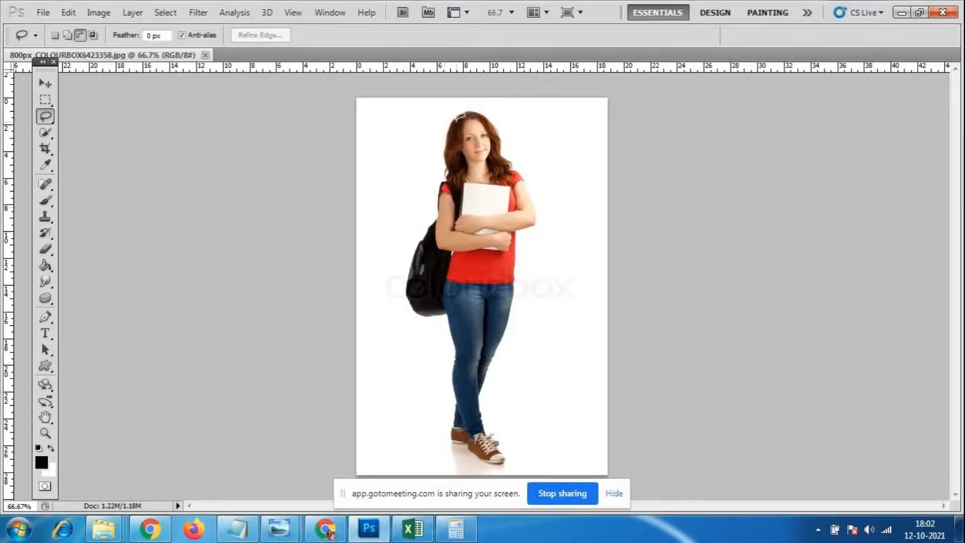
mouse_move(460, 108)
left_mouse_down()
mouse_move(426, 150)
mouse_move(428, 196)
mouse_move(524, 224)
mouse_move(560, 179)
mouse_move(542, 120)
mouse_move(501, 98)
mouse_move(460, 97)
mouse_move(427, 120)
left_mouse_up()
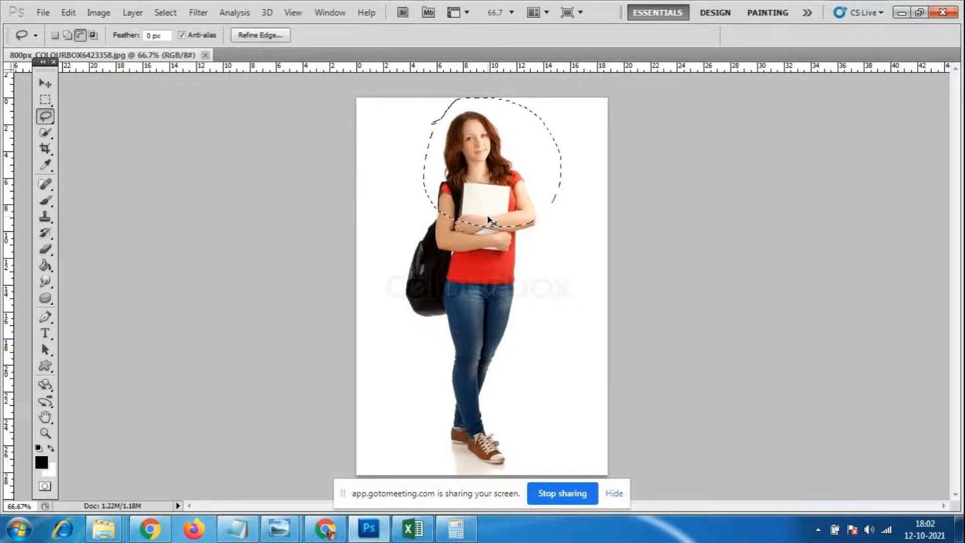
left_click(490, 221)
mouse_move(441, 109)
left_mouse_down()
mouse_move(425, 138)
mouse_move(429, 210)
mouse_move(461, 223)
mouse_move(554, 189)
mouse_move(547, 145)
mouse_move(516, 115)
mouse_move(442, 107)
left_mouse_up()
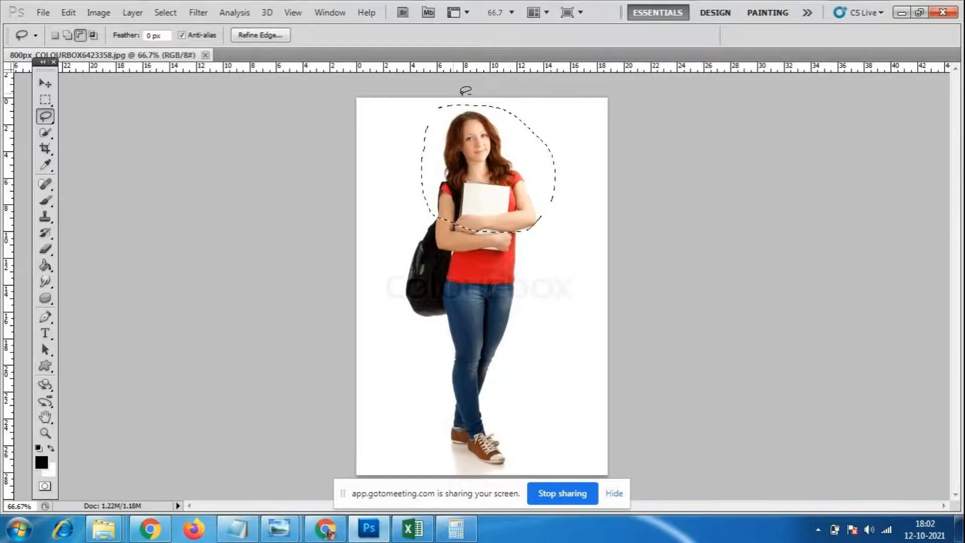
left_click(447, 112)
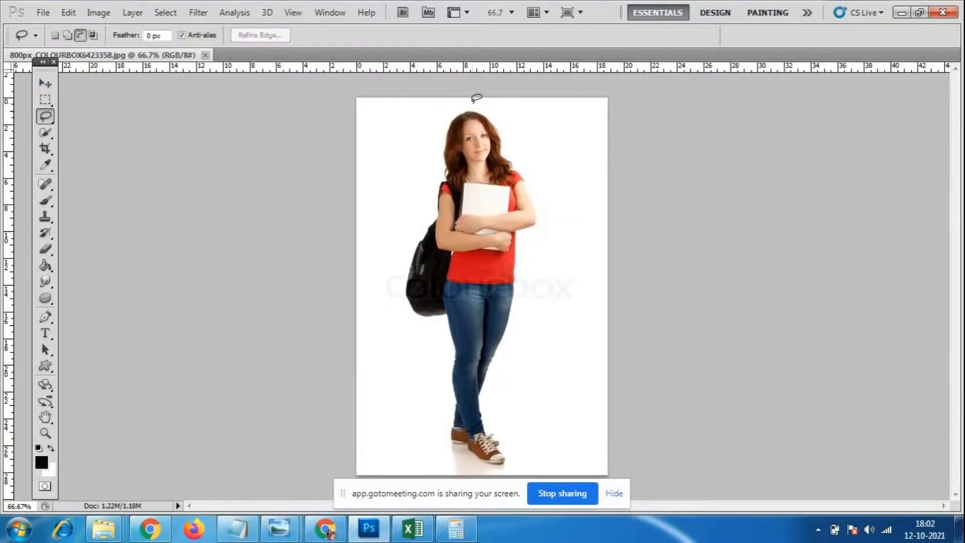
mouse_move(454, 108)
left_mouse_down()
mouse_move(441, 136)
mouse_move(446, 160)
mouse_move(485, 177)
mouse_move(506, 161)
mouse_move(508, 131)
mouse_move(499, 107)
mouse_move(460, 101)
left_mouse_up()
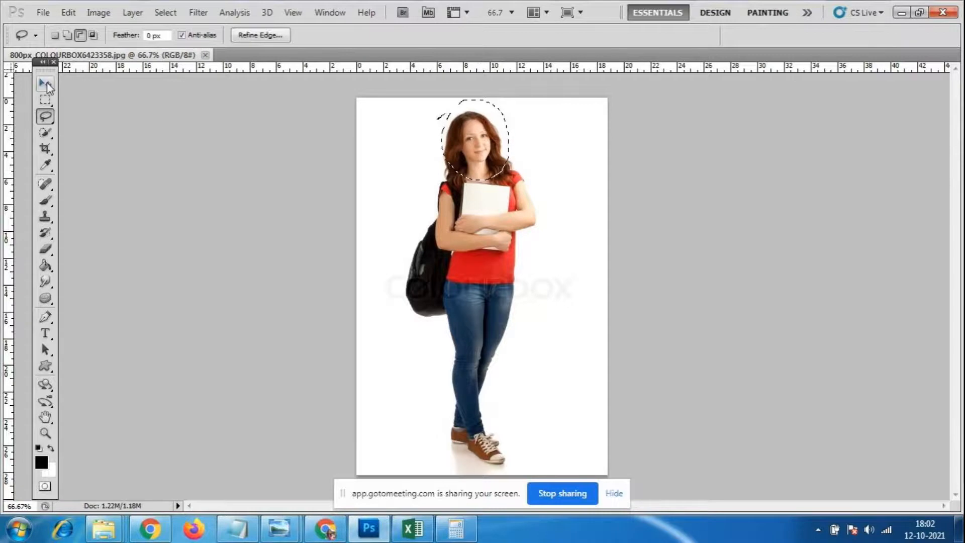
Move the selected head to the right of the woman's body with the Move tool, and undo the move
left_click(46, 84)
left_click_drag(478, 141, 548, 141)
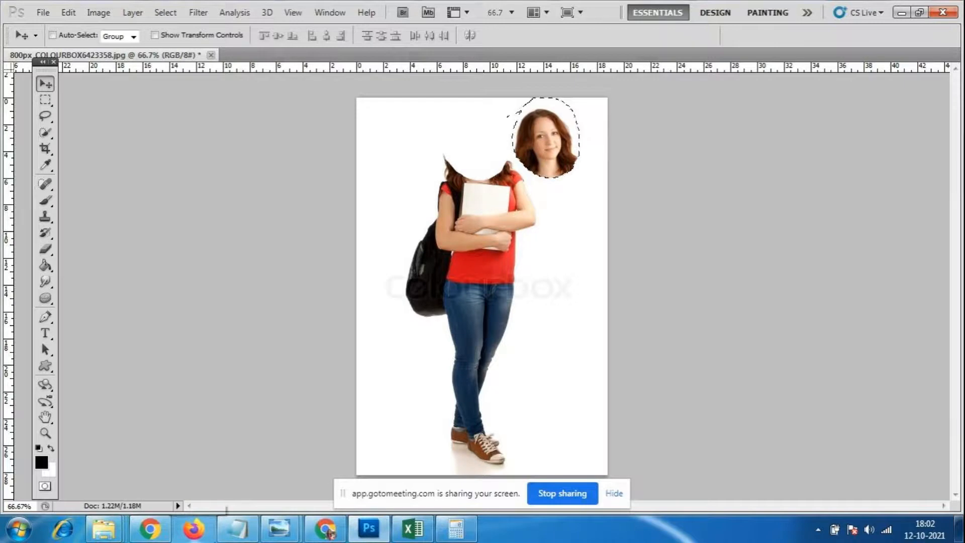
mouse_move(237, 528)
left_click_drag(590, 156, 520, 156)
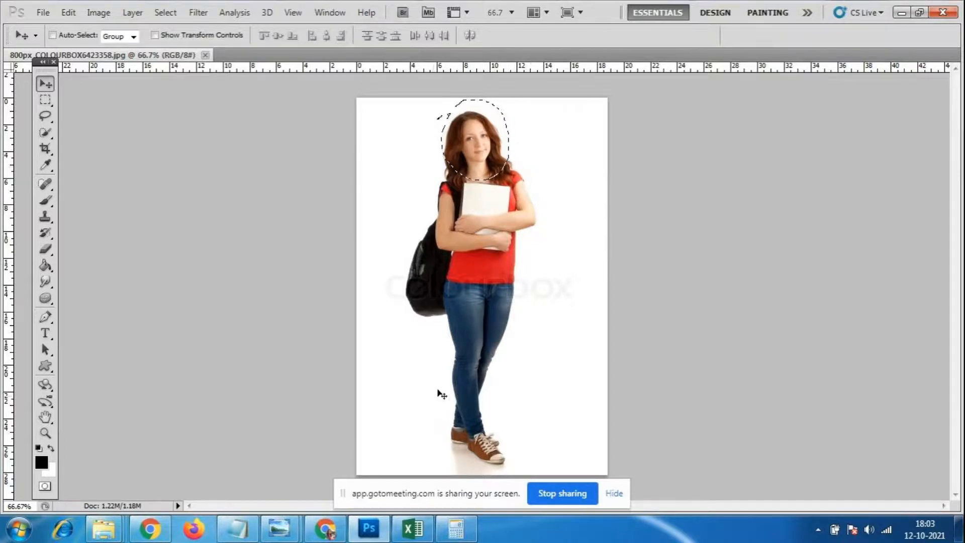
Clear the head selection, and add the line "ctrl D----deselect" to the shortcut notes in Notepad
key("ctrl+d")
left_click(237, 527)
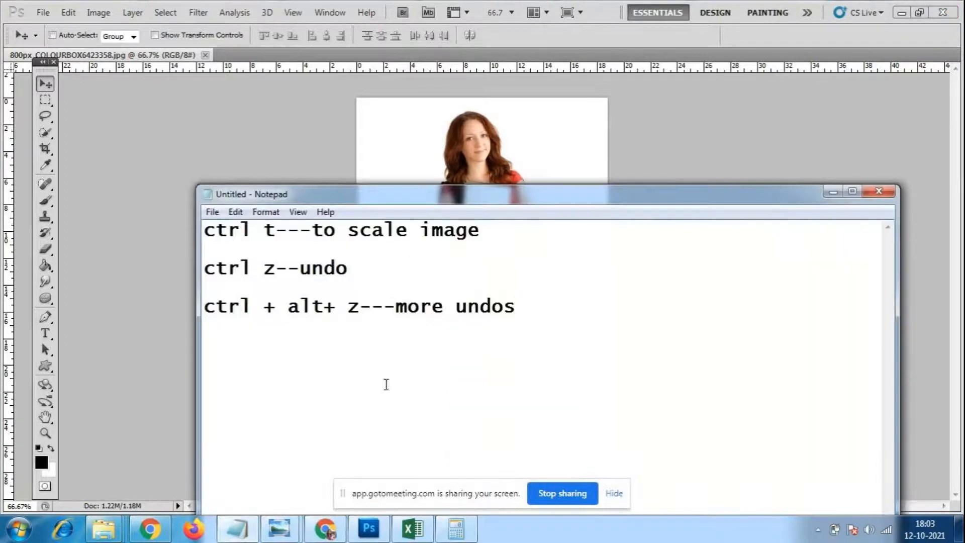
key("Return")
key("Return")
type("cr")
key("BackSpace")
type("trl")
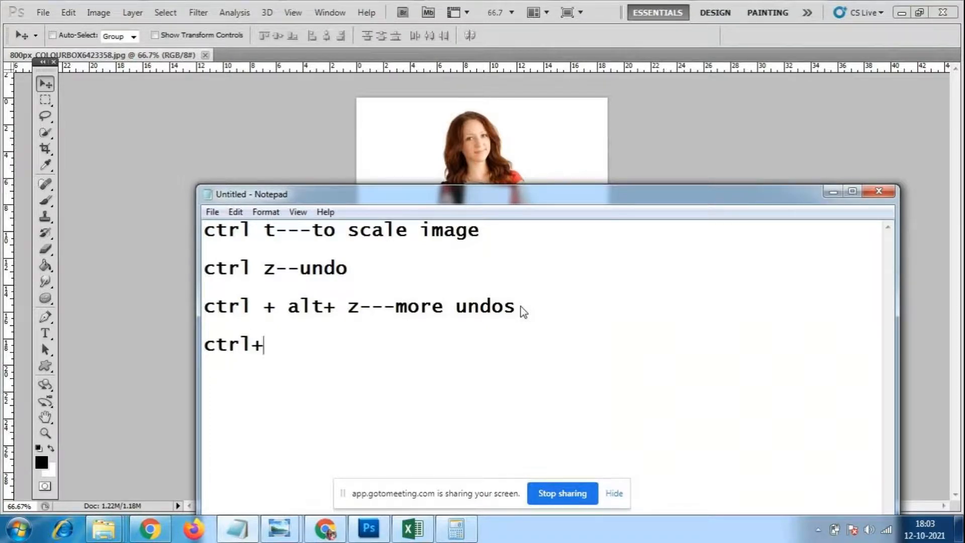
type(" D----deselect")
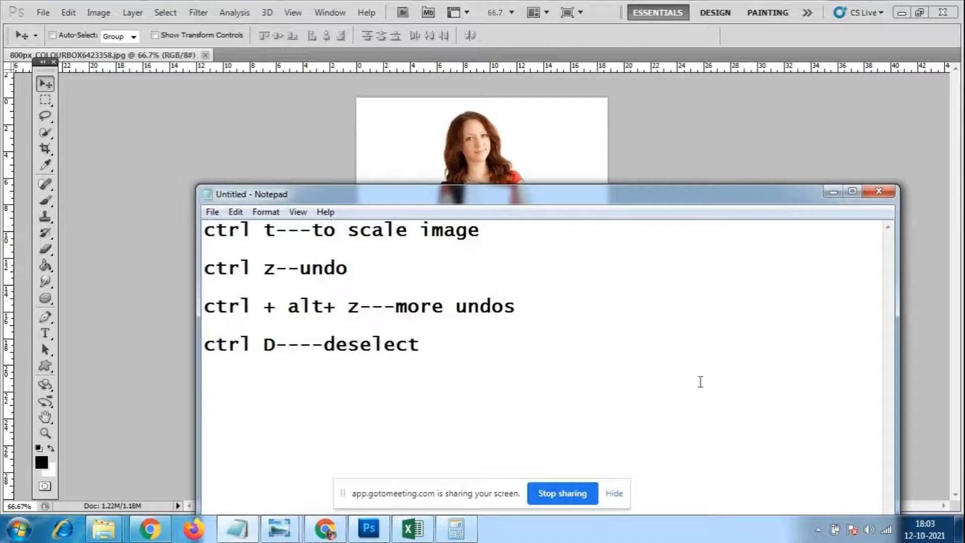
left_click(537, 166)
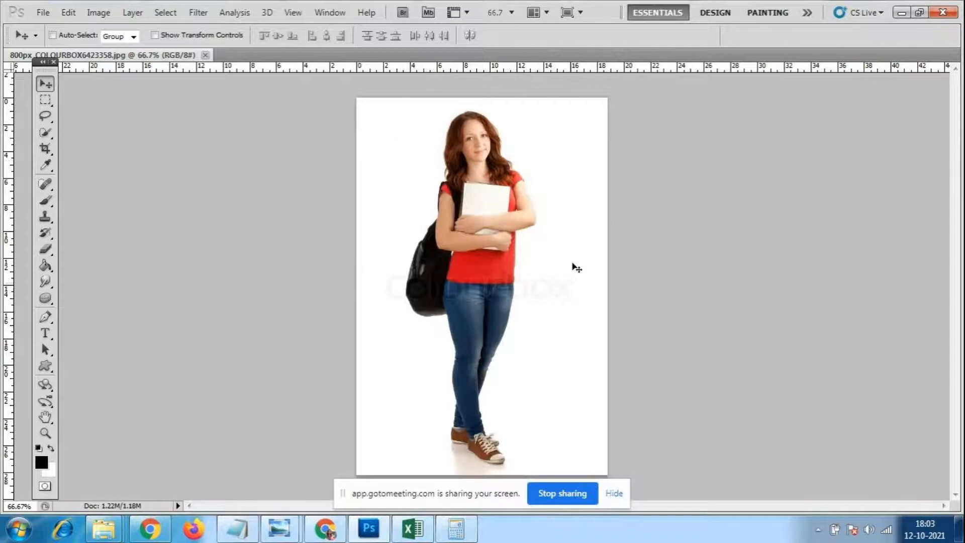
Hide the screen-sharing bar, draw a freehand Lasso selection around the woman's head and shoulders, and float the photo in its own window
left_click(613, 492)
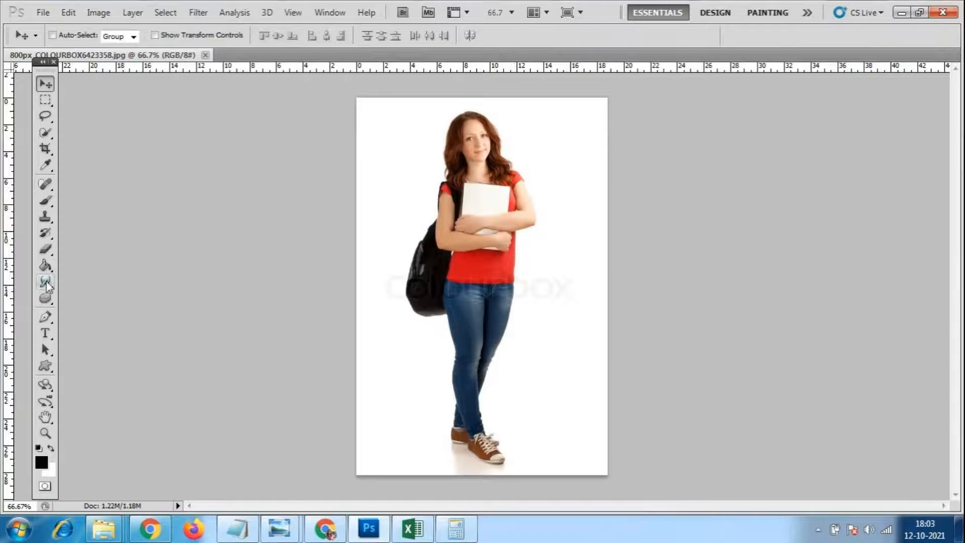
left_click(47, 118)
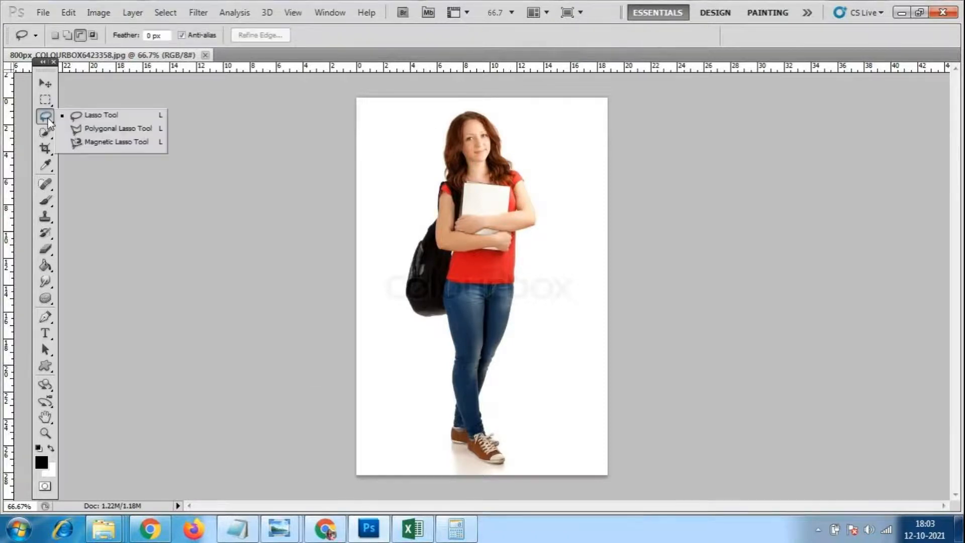
left_click(96, 115)
mouse_move(494, 105)
left_mouse_down()
mouse_move(435, 107)
mouse_move(429, 142)
mouse_move(442, 175)
mouse_move(480, 206)
mouse_move(522, 195)
mouse_move(524, 132)
mouse_move(507, 103)
mouse_move(488, 100)
left_mouse_up()
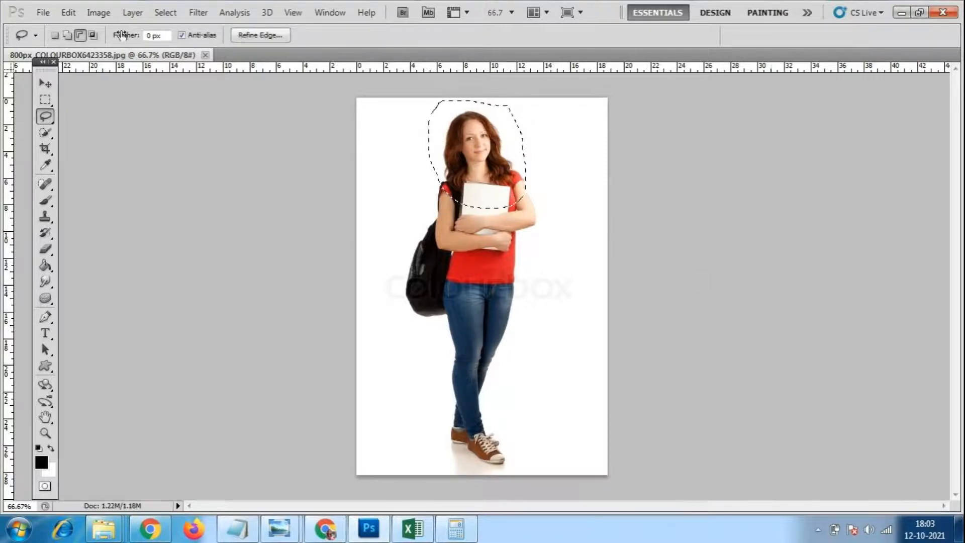
mouse_move(141, 55)
left_mouse_down()
mouse_move(318, 73)
mouse_move(202, 64)
mouse_move(240, 85)
mouse_move(434, 106)
mouse_move(484, 84)
left_mouse_up()
Move the selected head and shoulders down beside the woman's legs with the Move tool, and undo the move
mouse_move(417, 125)
left_mouse_down()
mouse_move(426, 190)
mouse_move(529, 331)
mouse_move(521, 349)
left_mouse_up()
left_click(45, 83)
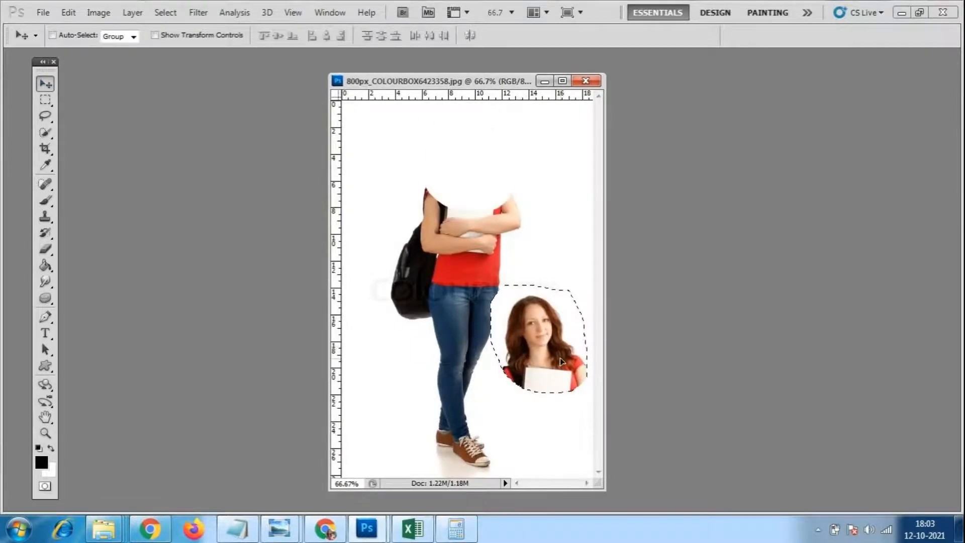
key("ctrl+z")
Open the image 71698.jpg from the reff folder and arrange the two image windows side by side
left_click(43, 12)
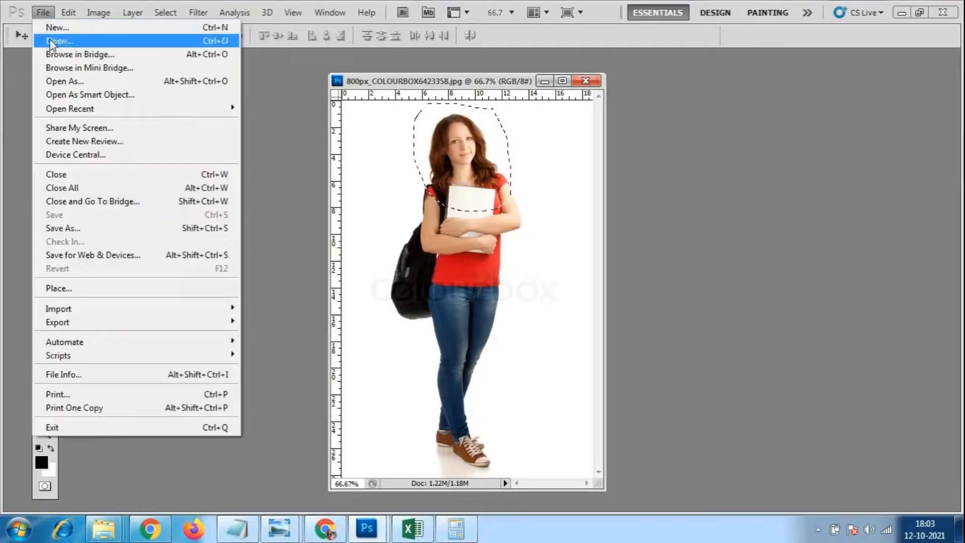
left_click(53, 42)
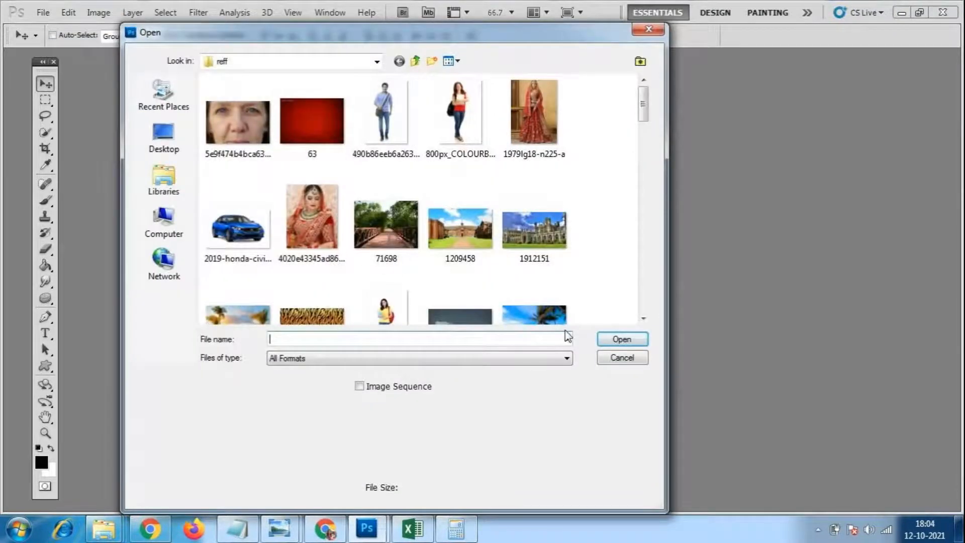
left_click(386, 225)
left_click(621, 340)
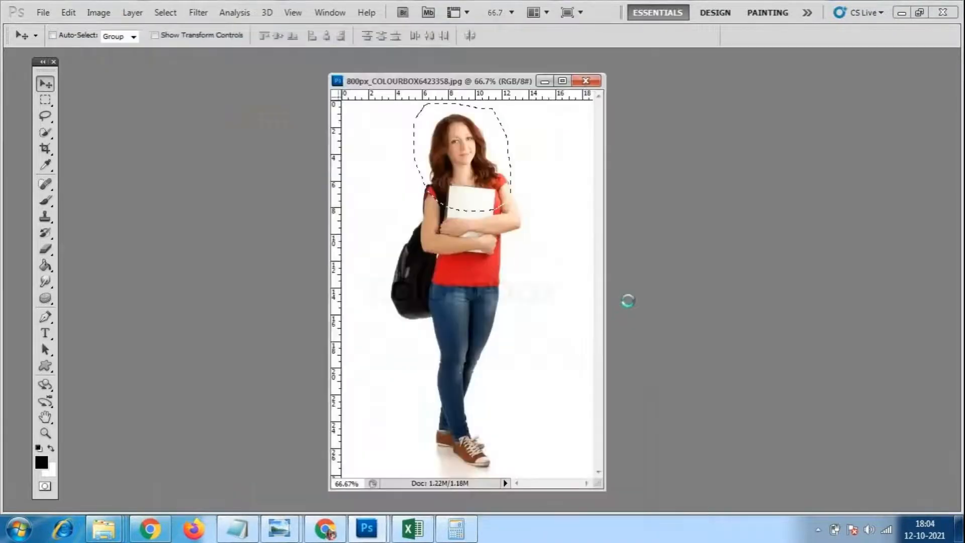
left_click_drag(580, 101, 706, 114)
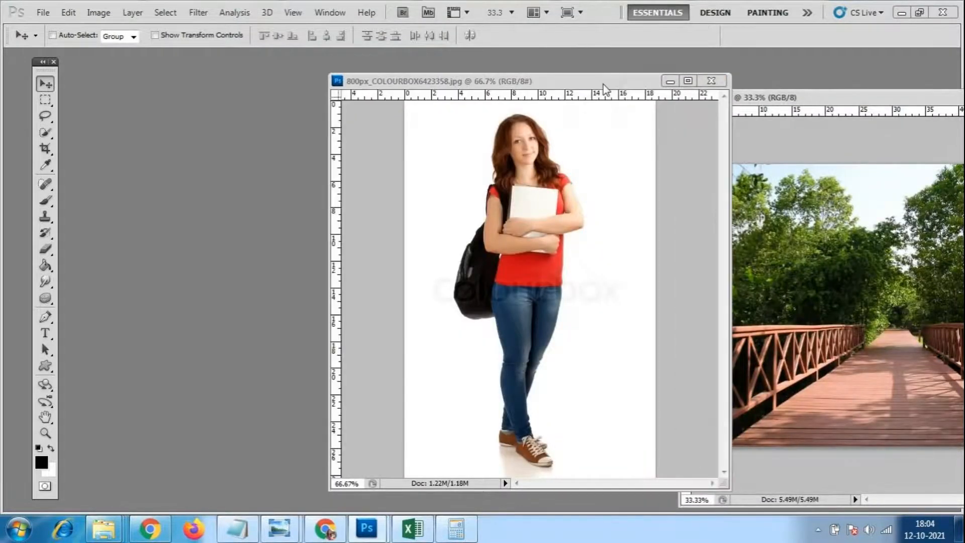
left_click_drag(603, 83, 484, 80)
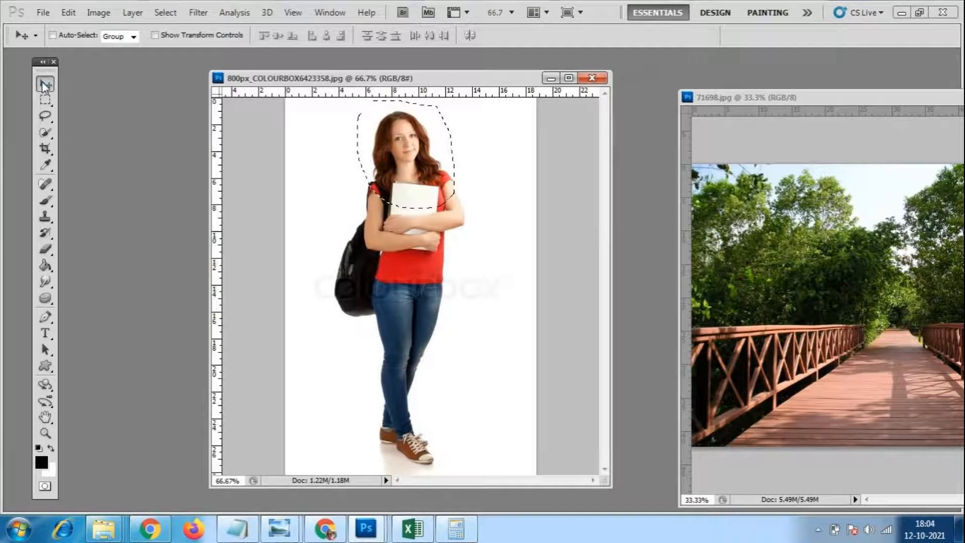
Copy the selected head and shoulders into the 71698.jpg bridge photo with the Move tool, undo it, and return to the woman's photo
left_click_drag(402, 151, 873, 281)
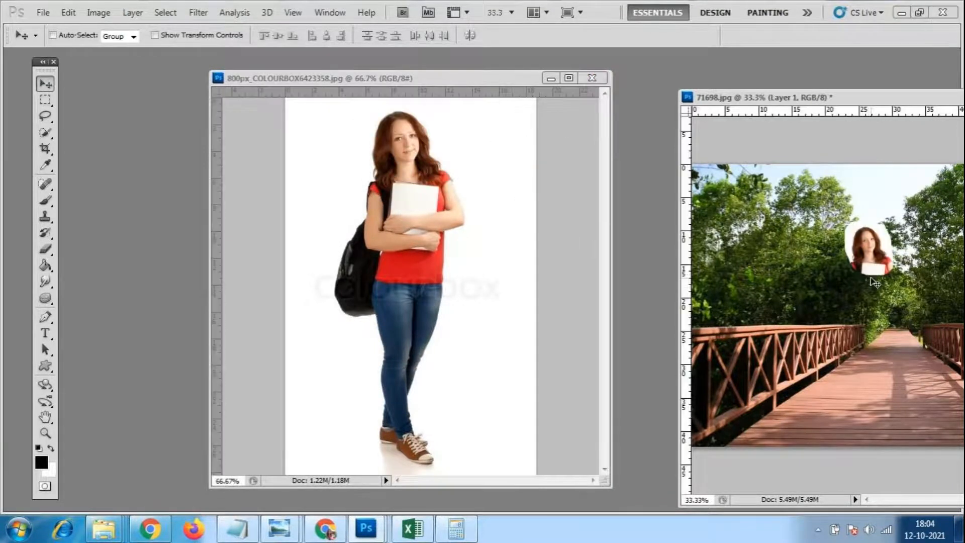
key("ctrl+z")
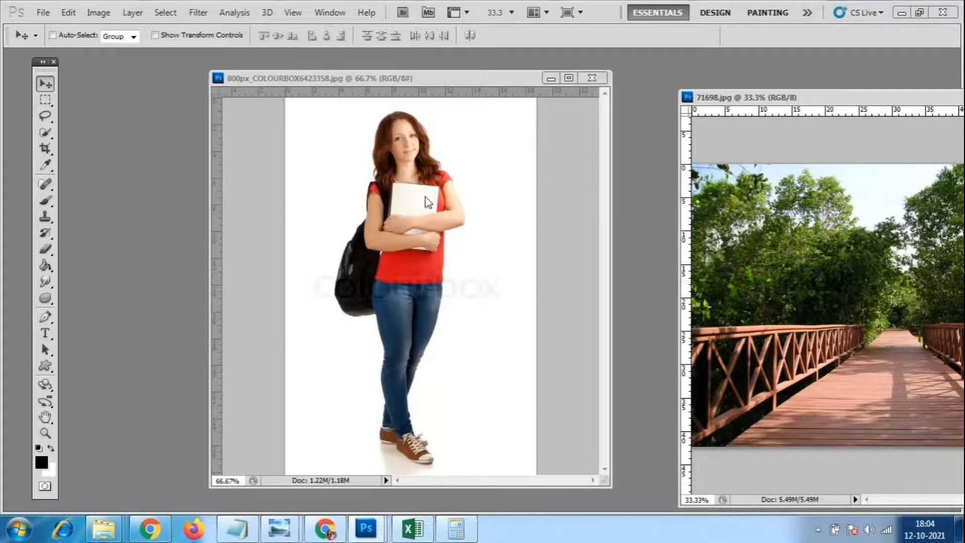
left_click(427, 202)
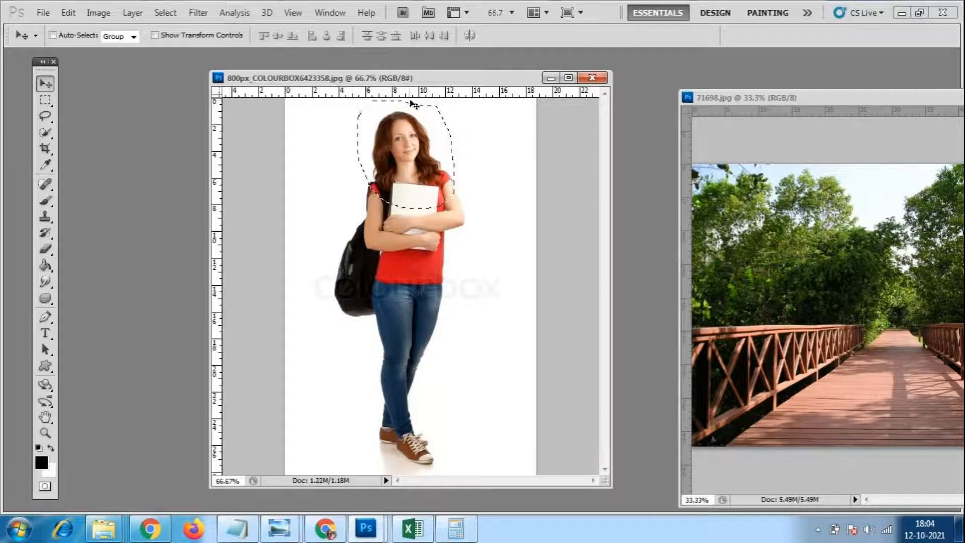
mouse_move(387, 79)
left_mouse_down()
mouse_move(372, 77)
mouse_move(381, 77)
left_mouse_up()
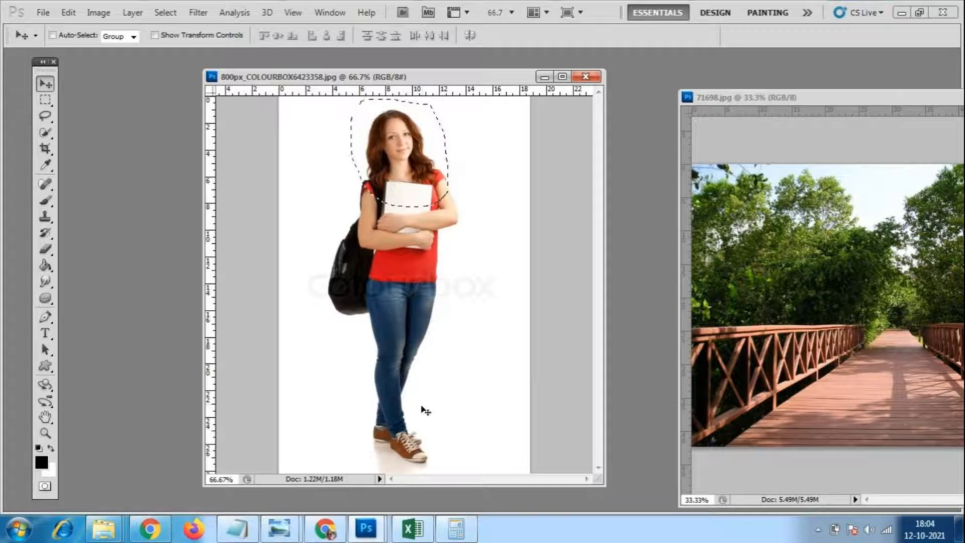
Activate the Rectangular Marquee tool and clear the selection around the woman's head
left_click(46, 200)
left_click(48, 149)
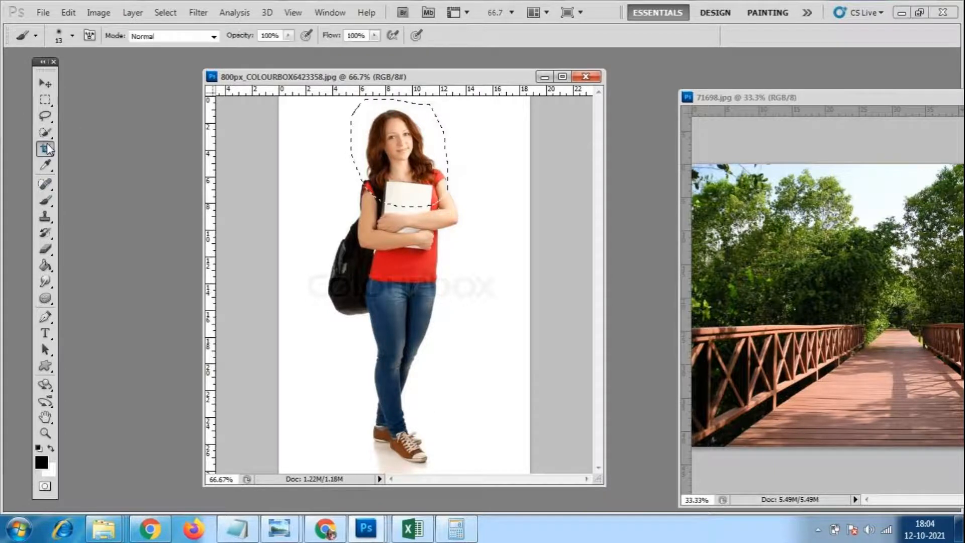
key("m")
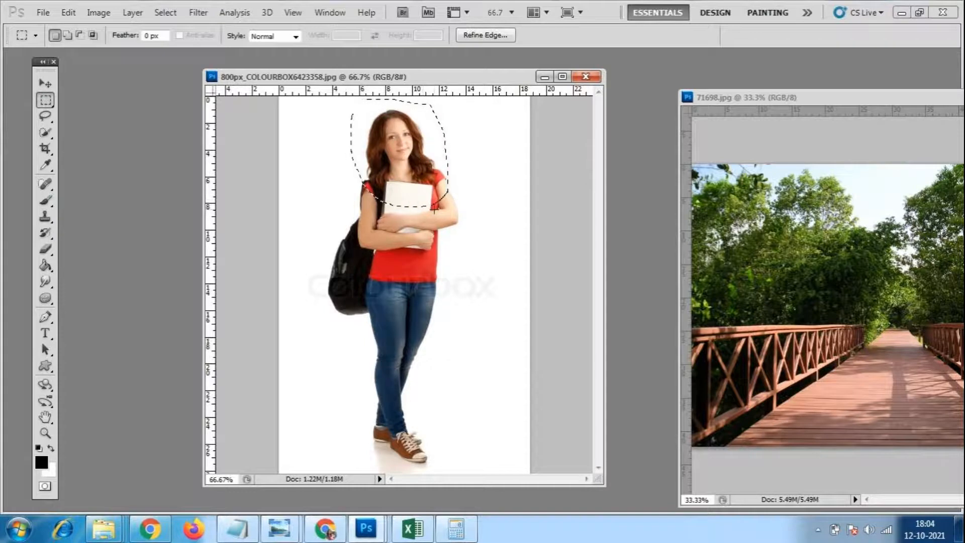
key("ctrl+d")
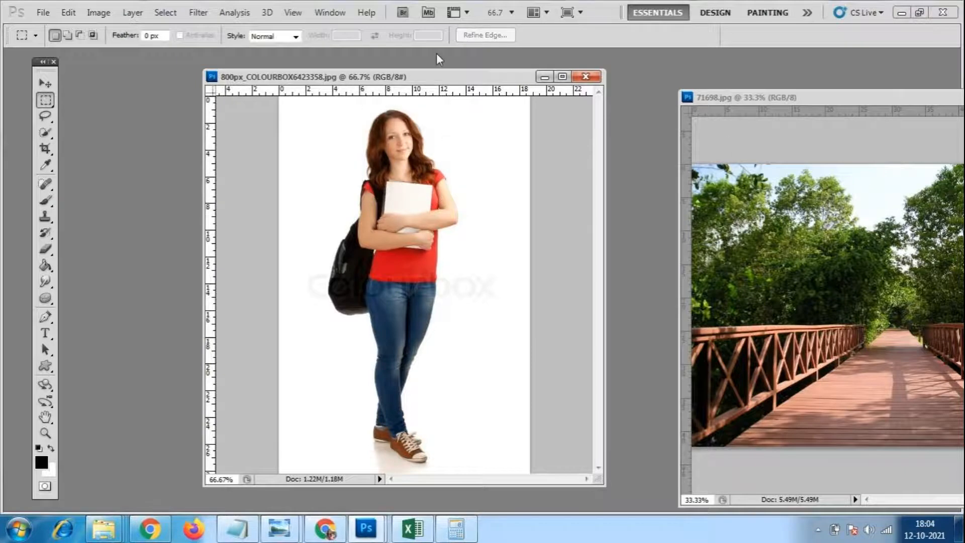
Rearrange the image windows so that 71698.jpg is parked below the window of the woman's photo
left_click_drag(433, 82, 417, 69)
left_click_drag(791, 97, 752, 129)
mouse_move(409, 65)
left_mouse_down()
mouse_move(426, 58)
mouse_move(412, 69)
left_mouse_up()
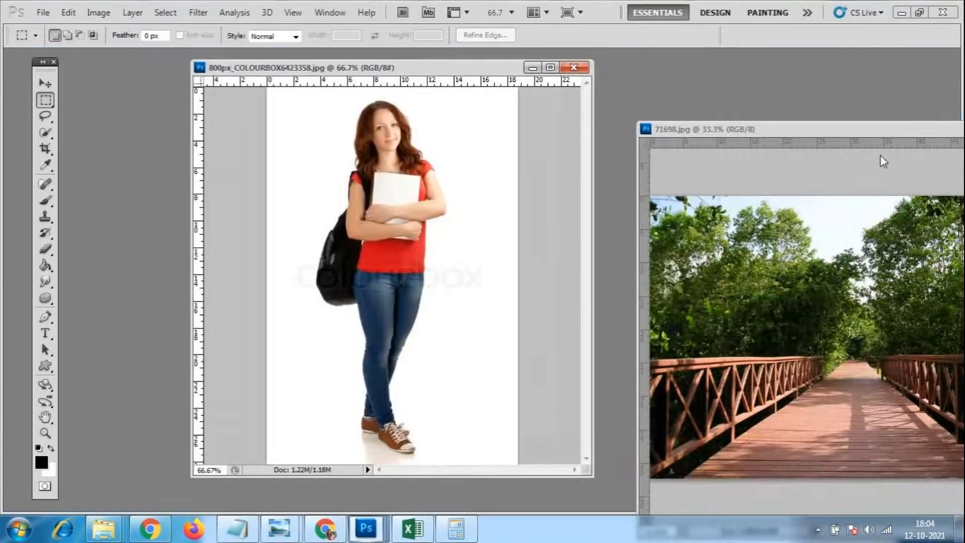
left_click_drag(854, 131, 549, 508)
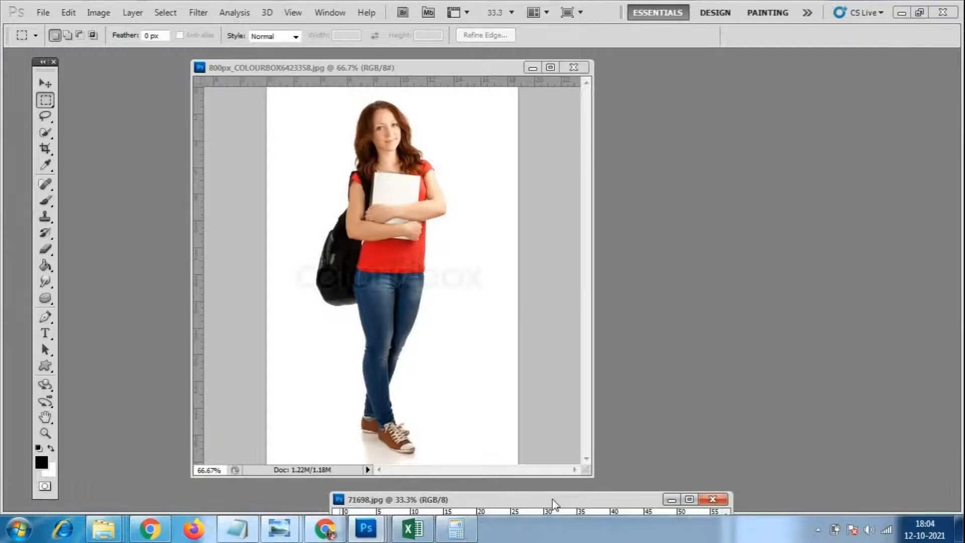
left_click_drag(422, 64, 446, 64)
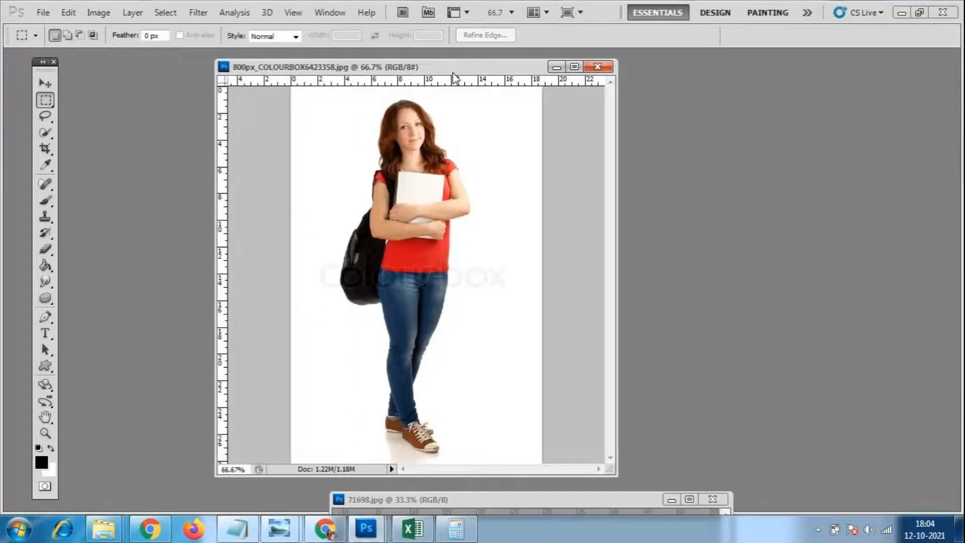
Add the line "Layers--" to the Notepad notes and move the notes window down to uncover the woman's photo
left_click(237, 528)
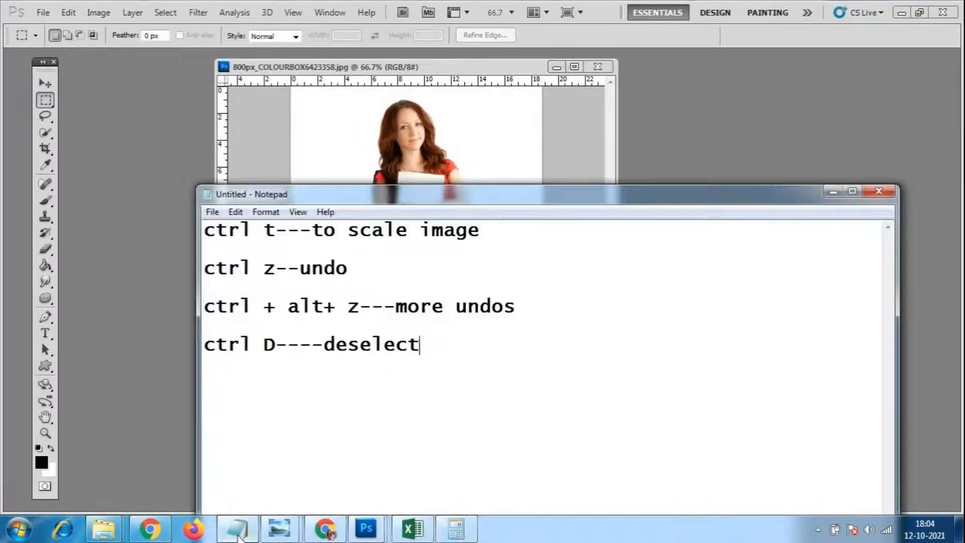
key("Return")
key("Return")
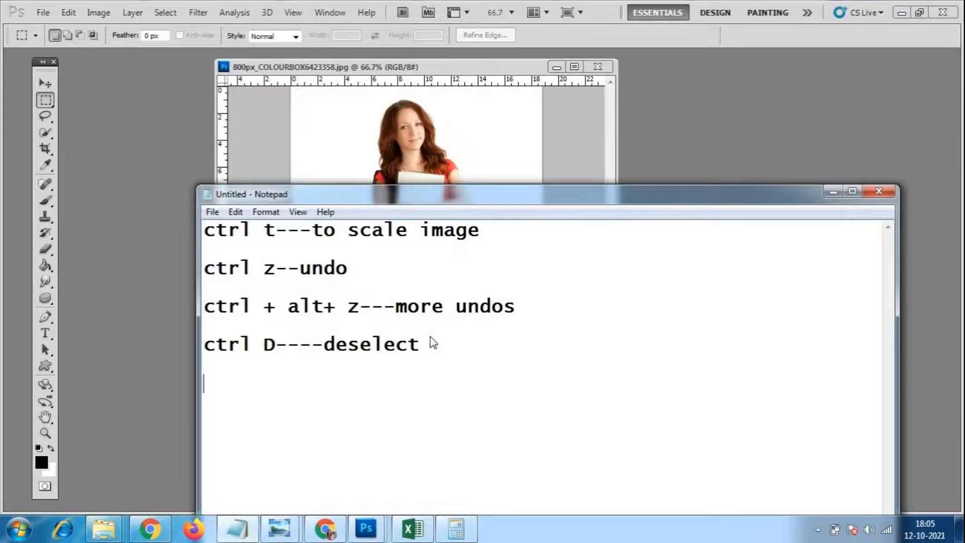
type("Layers--")
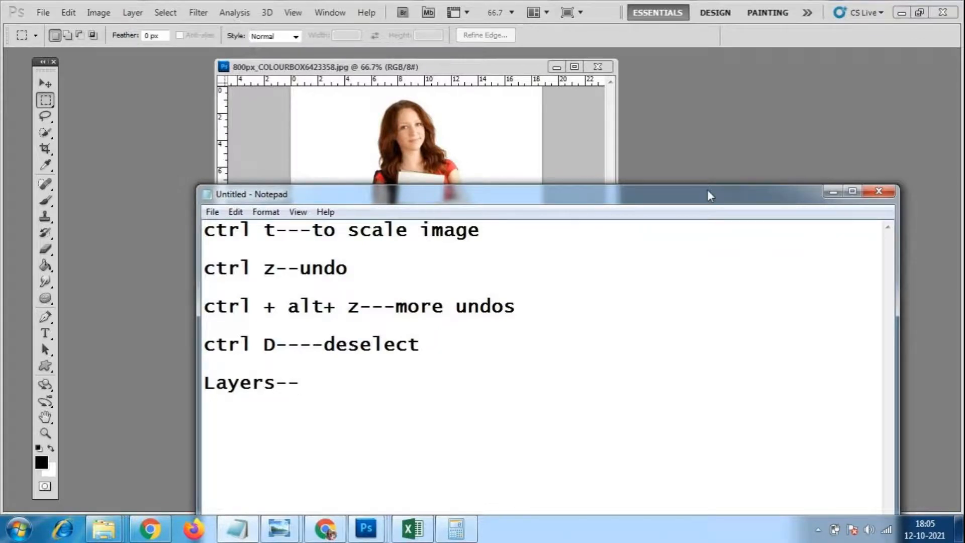
left_click_drag(612, 194, 609, 398)
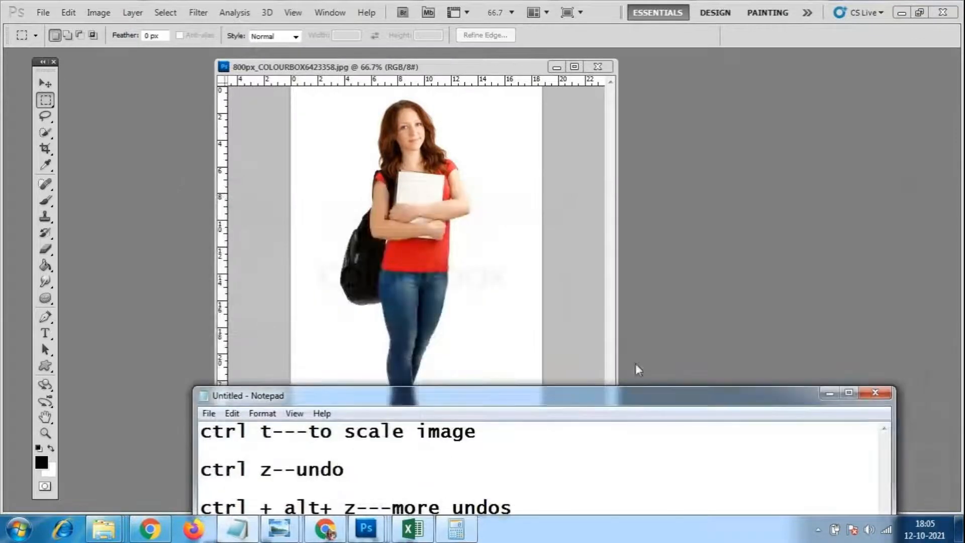
Look up the shortcut of the Layers panel, and append "f7" to the "Layers--" line in the Notepad notes
left_click(330, 15)
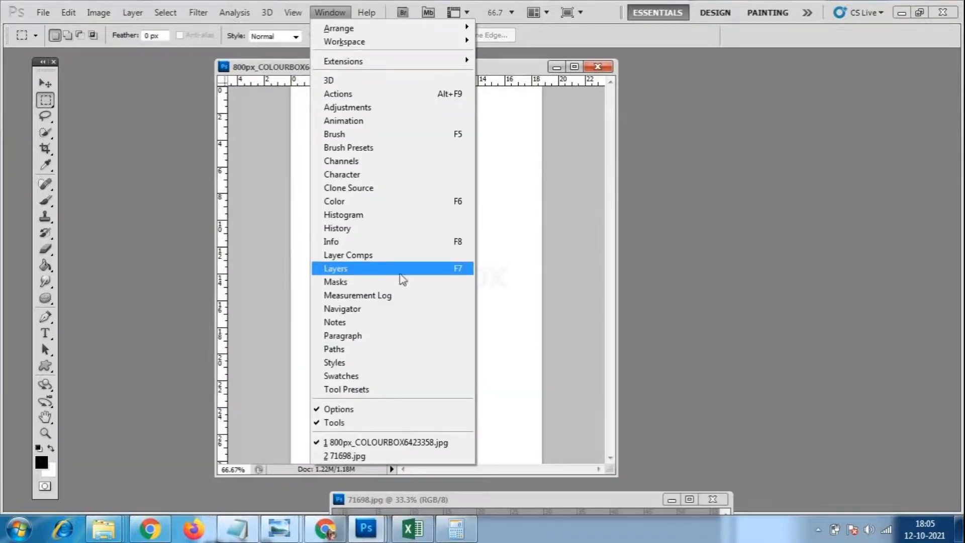
left_click_drag(622, 499, 713, 489)
left_click_drag(431, 69, 465, 68)
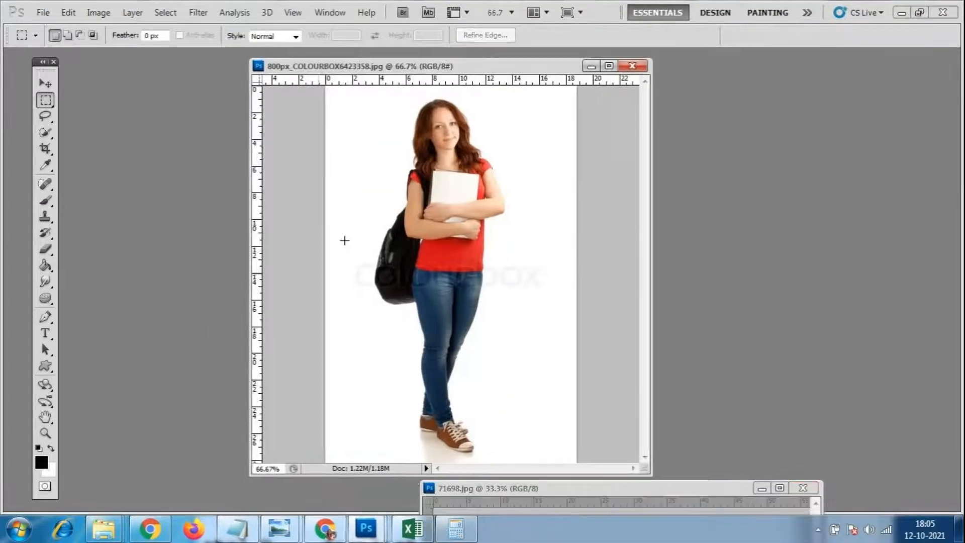
left_click(238, 529)
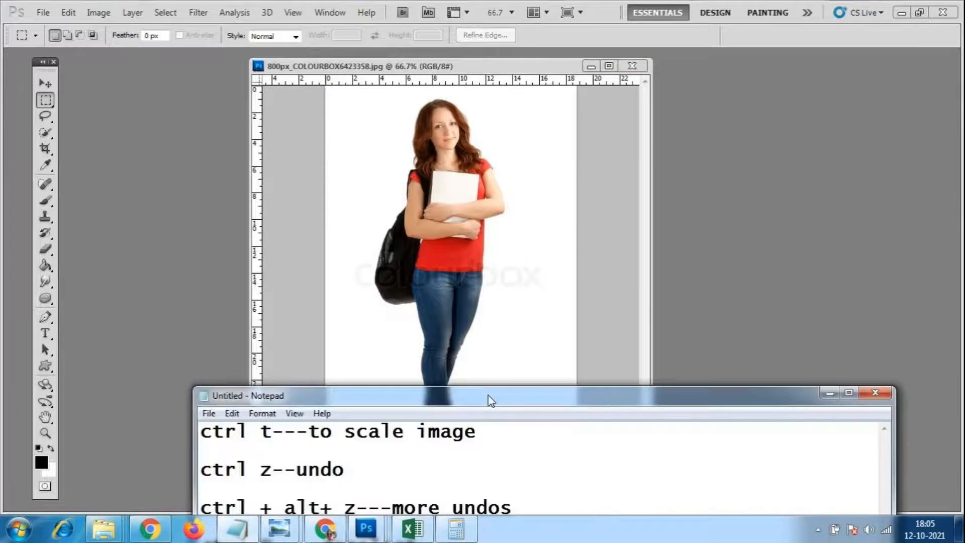
left_click_drag(487, 395, 603, 68)
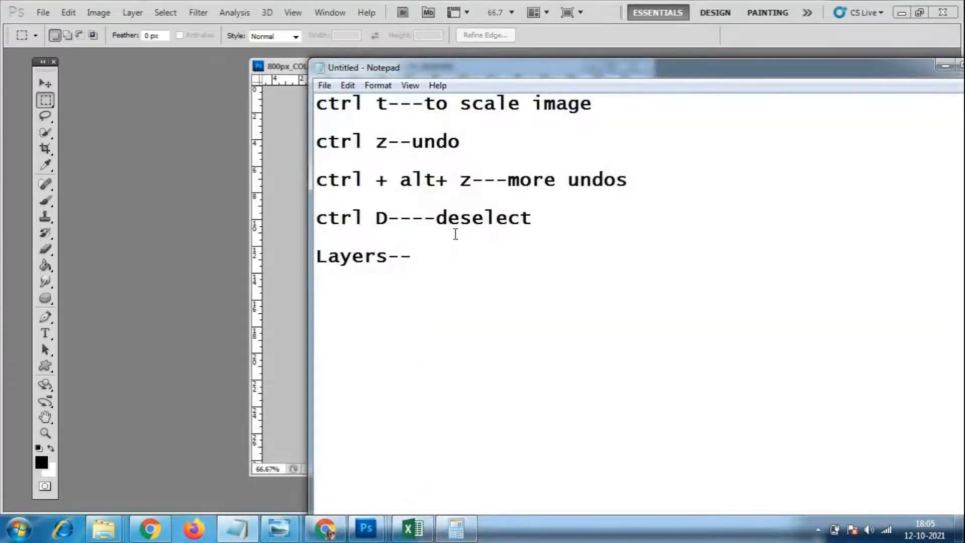
type("f7")
left_click_drag(895, 68, 802, 121)
left_click(849, 113)
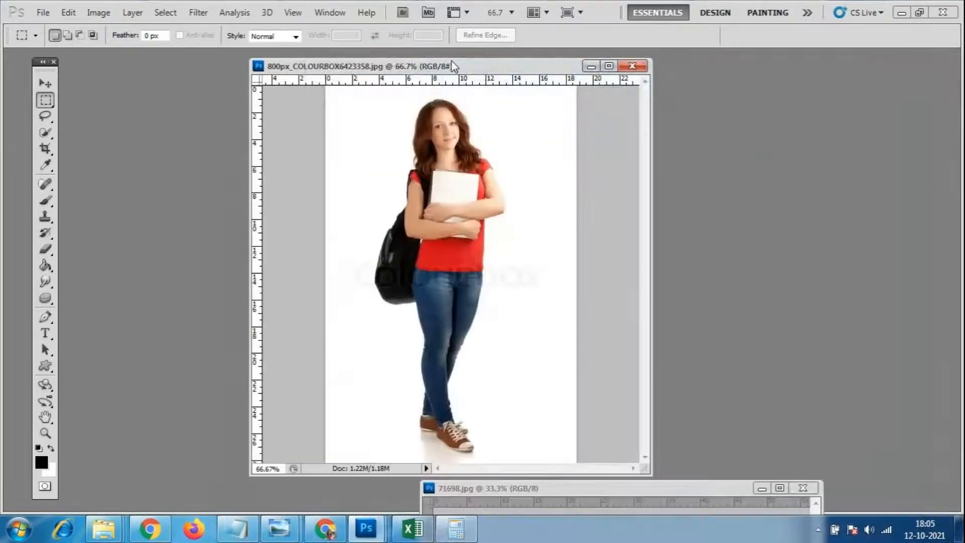
Show the Layers panel and place it beside the woman's photo
key("F7")
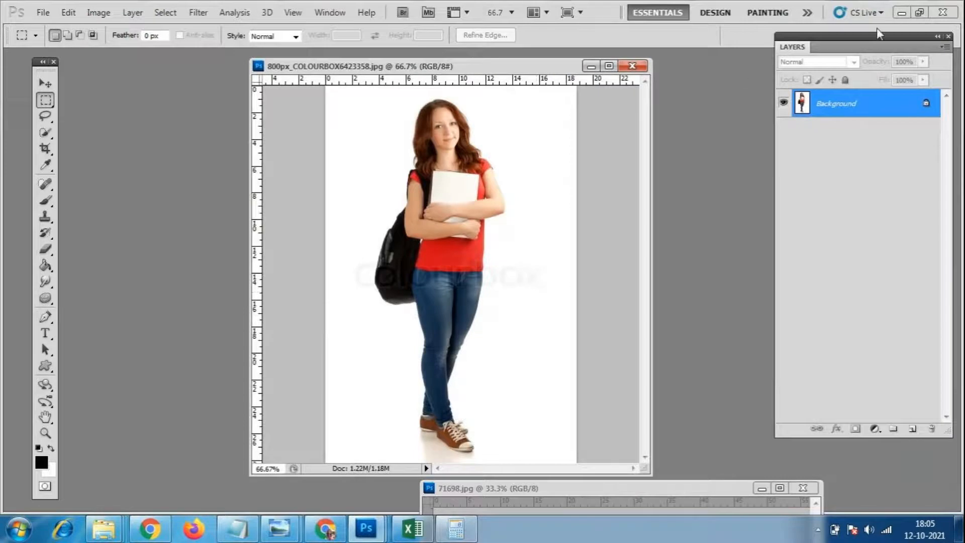
left_click_drag(874, 36, 831, 63)
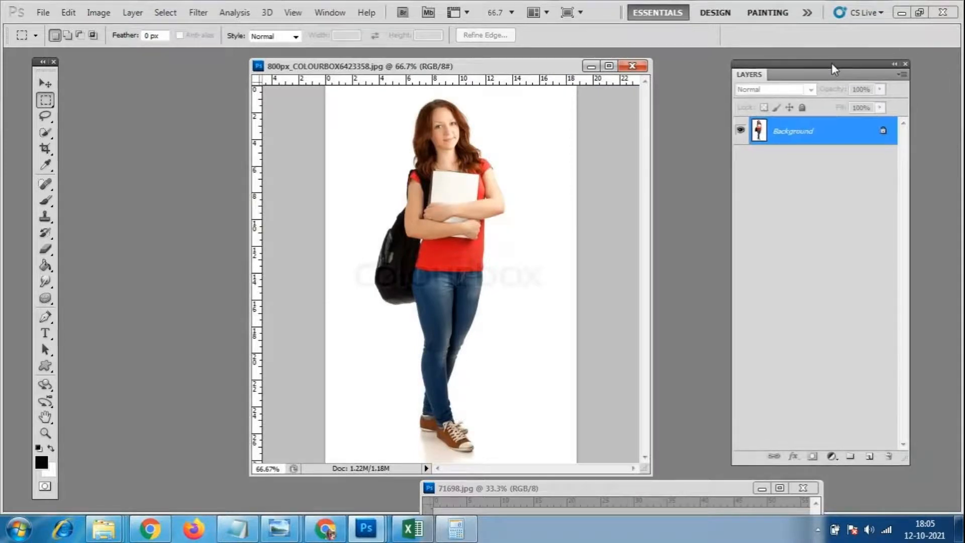
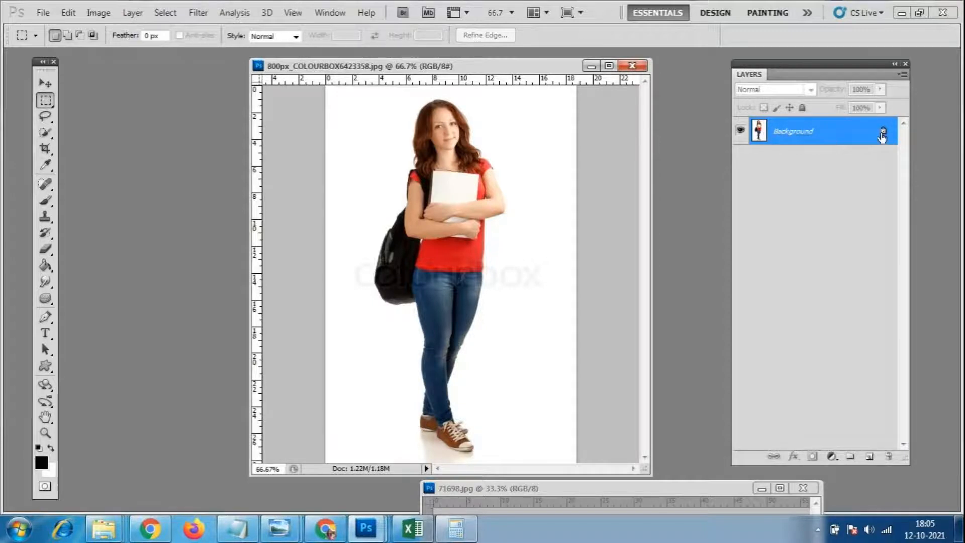
Choose the Polygonal Lasso tool and dock the woman's photo window as a tab that fills the workspace
left_click_drag(796, 63, 812, 60)
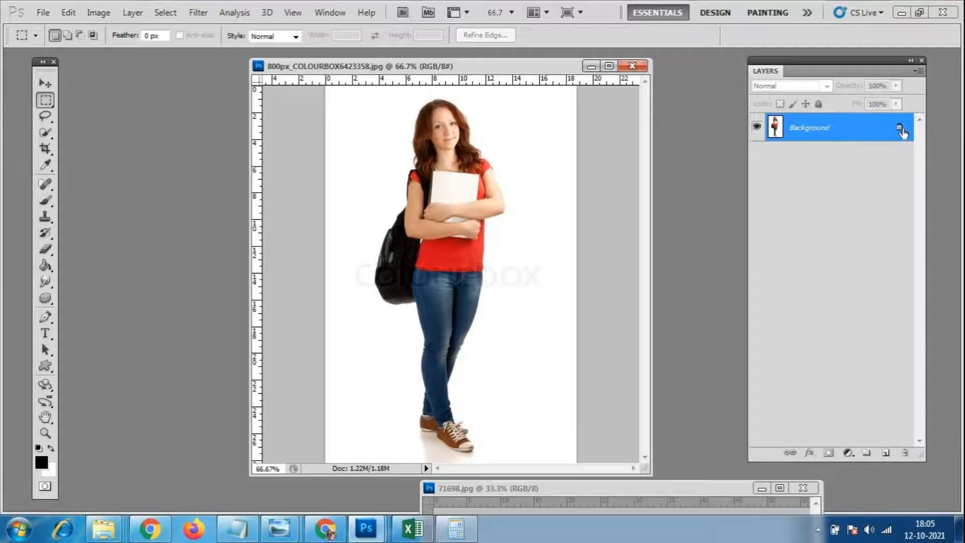
left_click_drag(483, 65, 474, 68)
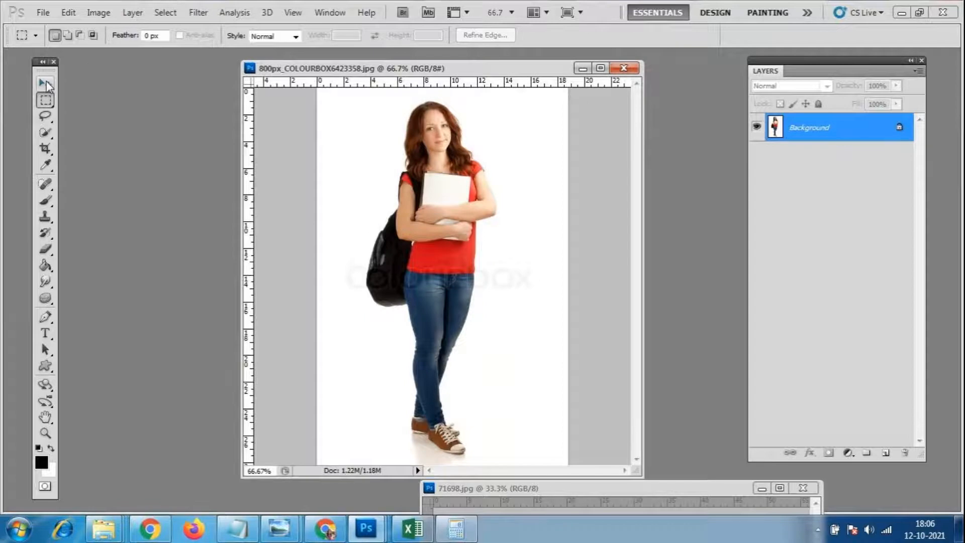
left_click(46, 117)
left_click(50, 119)
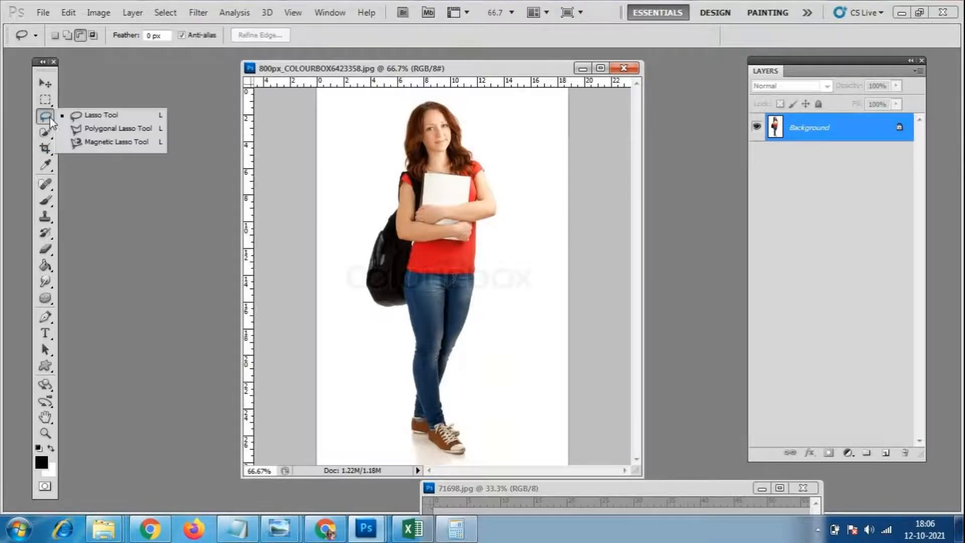
left_click(121, 129)
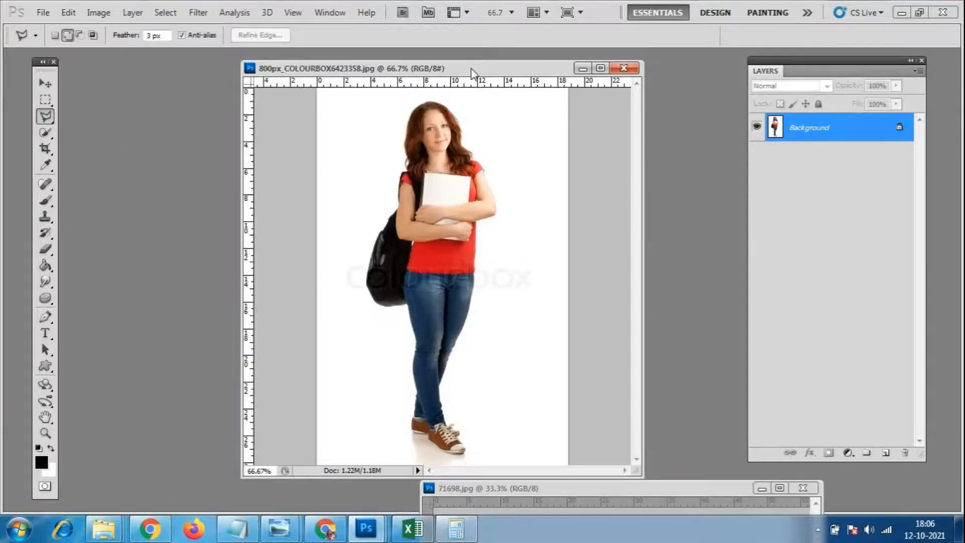
left_click_drag(469, 63, 462, 52)
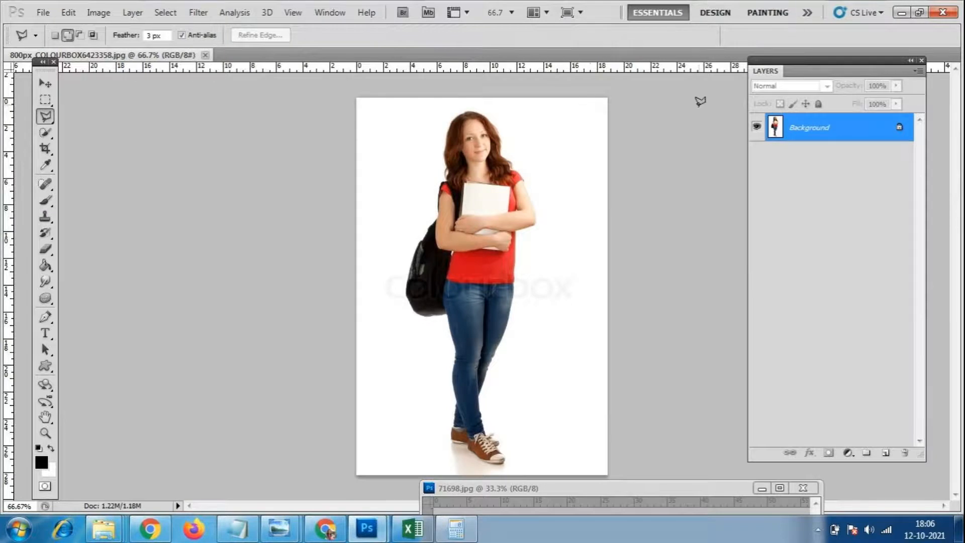
Magnify the woman's photo to 200% around her head and fit the whole image back on screen
key("ctrl+plus")
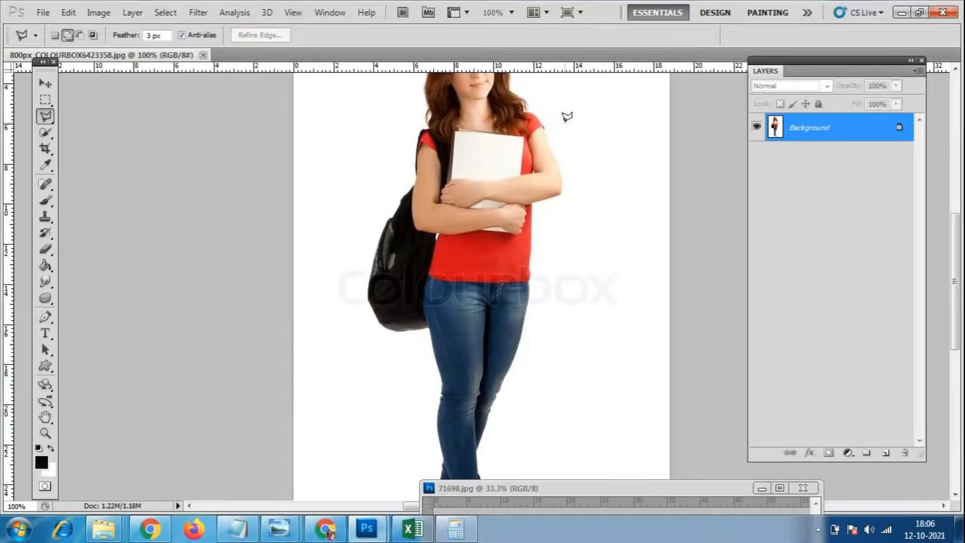
scroll(566, 116, "up", 5)
key("ctrl+plus")
scroll(553, 105, "up", 5)
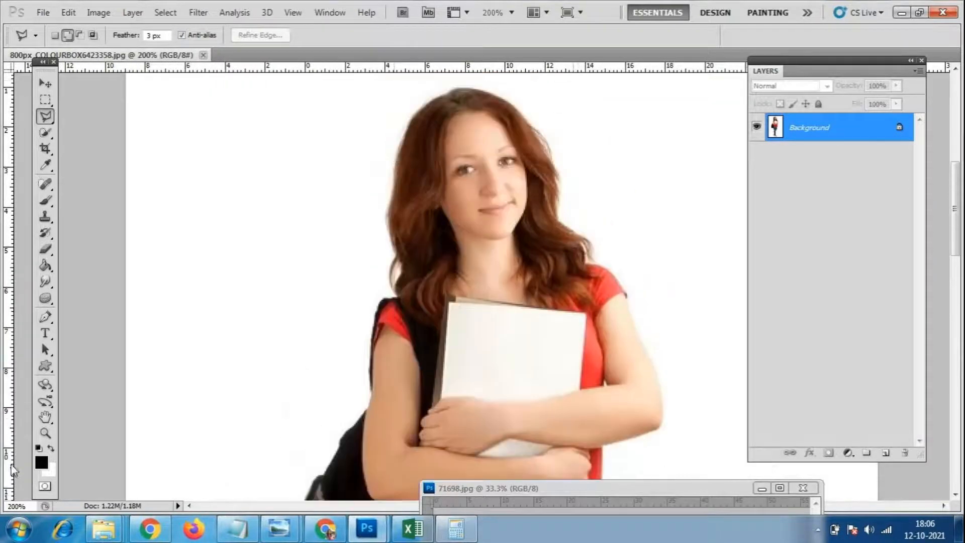
double_click(47, 418)
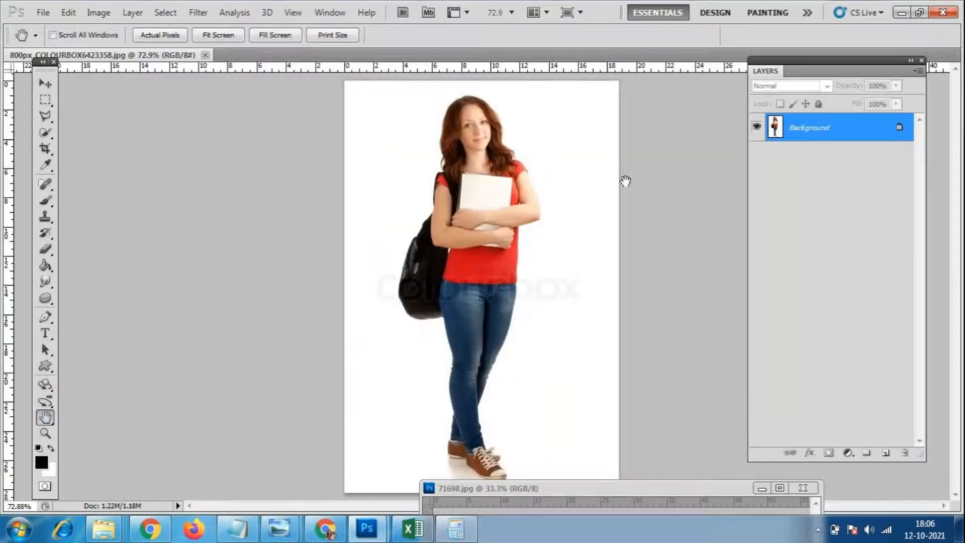
Use the Zoom tool to enlarge the woman's face to 400% and restore the fit-on-screen view
left_click(45, 433)
left_click(488, 92)
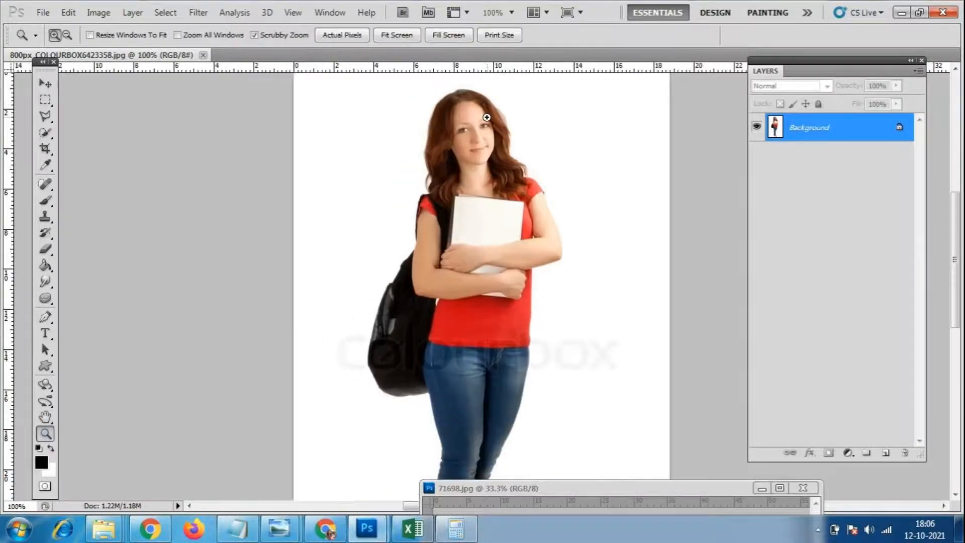
left_click(487, 117)
left_click(444, 149)
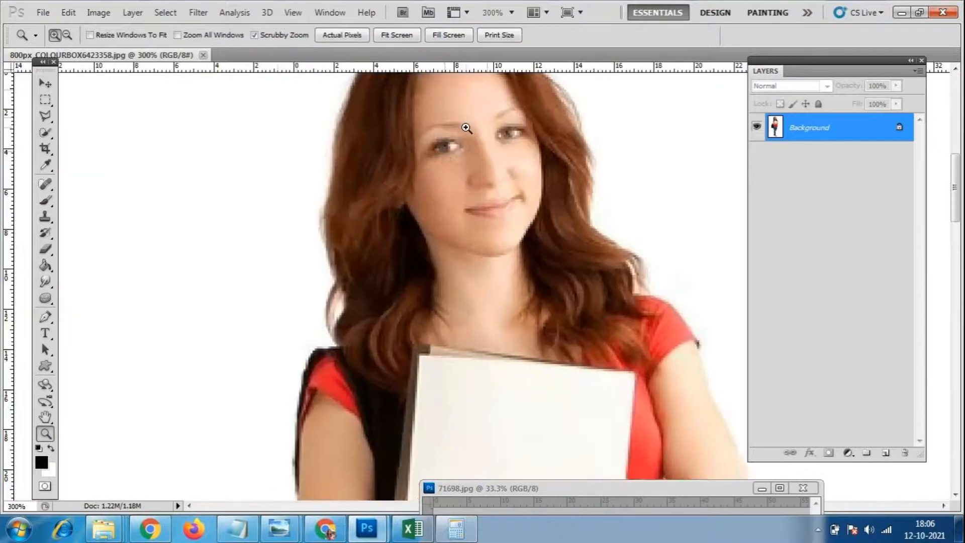
left_click(466, 128)
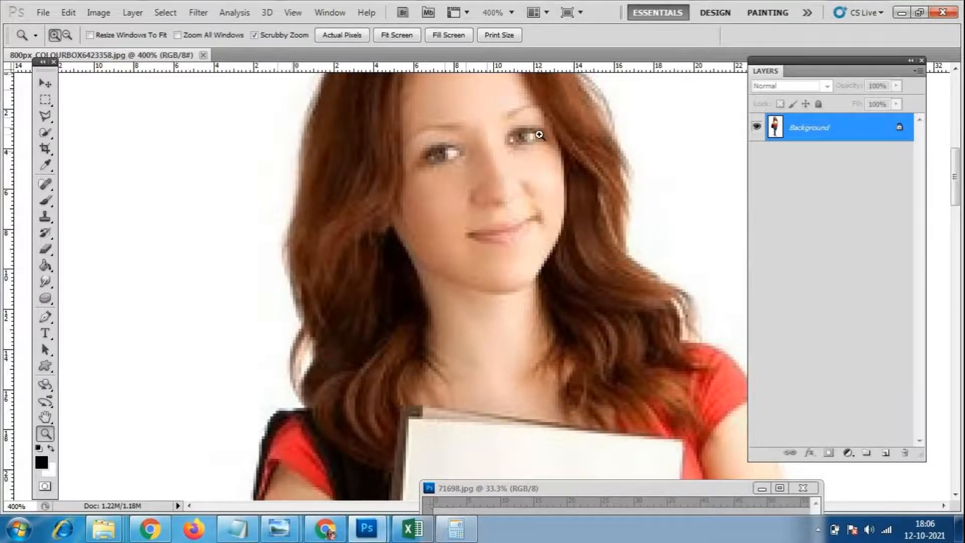
double_click(45, 418)
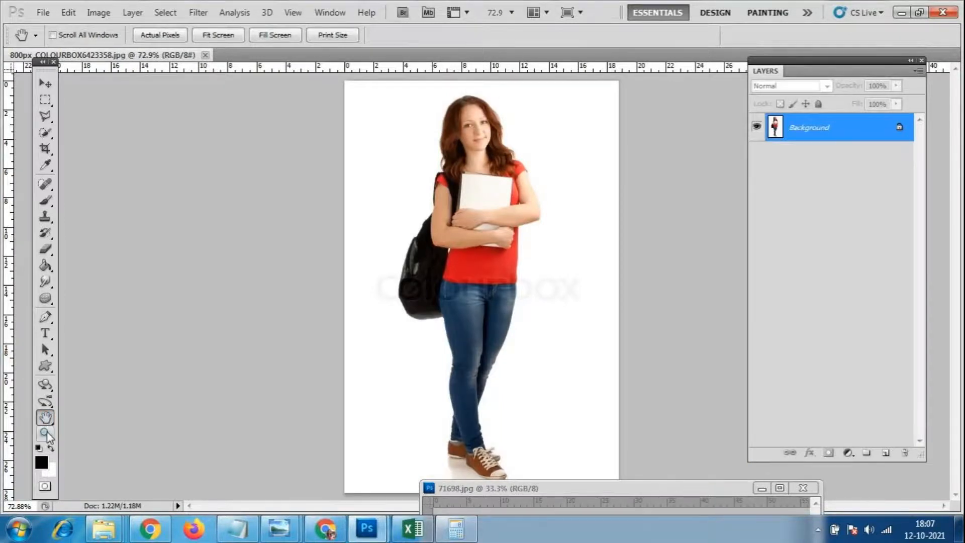
Repeat the Zoom tool demonstration at 200% on the face and return to the full-image view
left_click(45, 432)
left_click(461, 119)
left_click(461, 119)
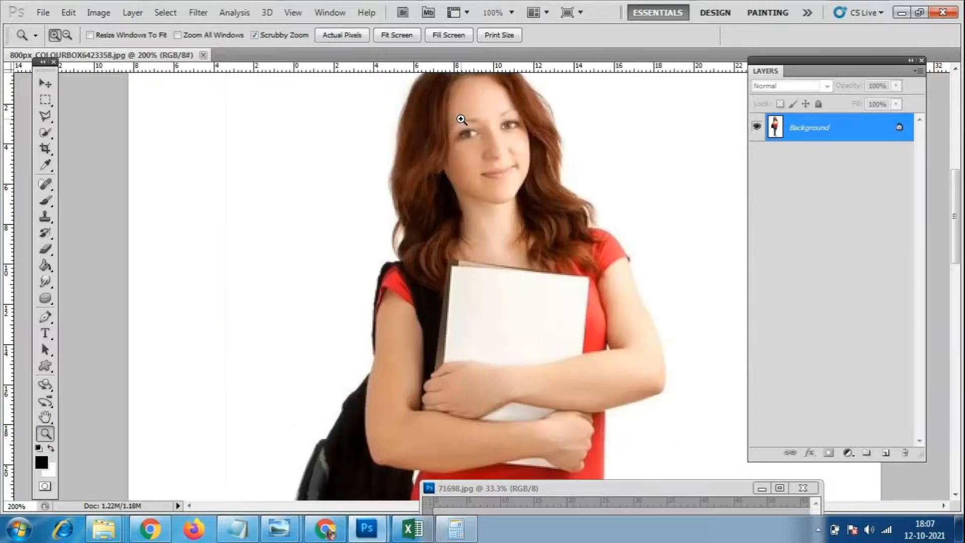
double_click(52, 418)
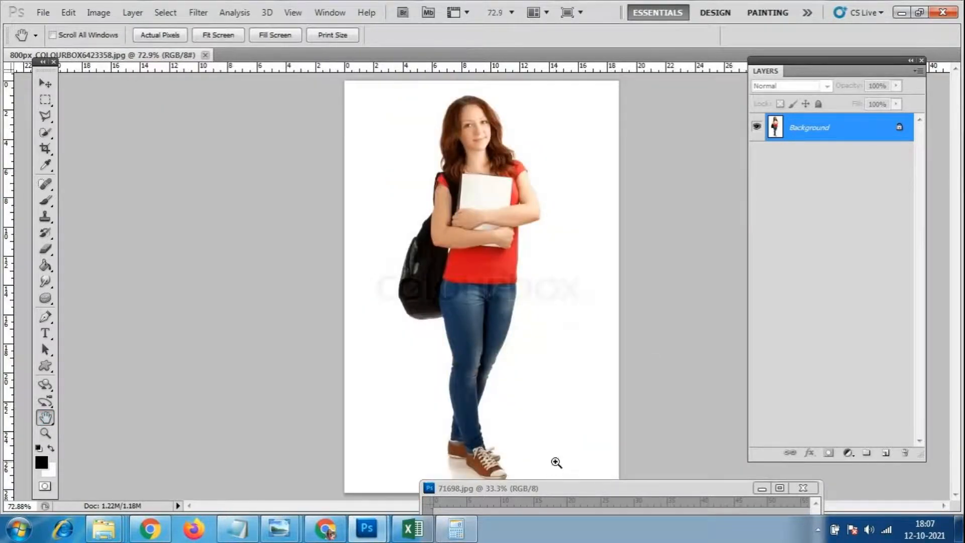
Demonstrate stepwise zooming in to 200% and back out to 50% on the woman's photo
key("ctrl+plus")
key("ctrl+plus")
scroll(556, 462, "up", 10)
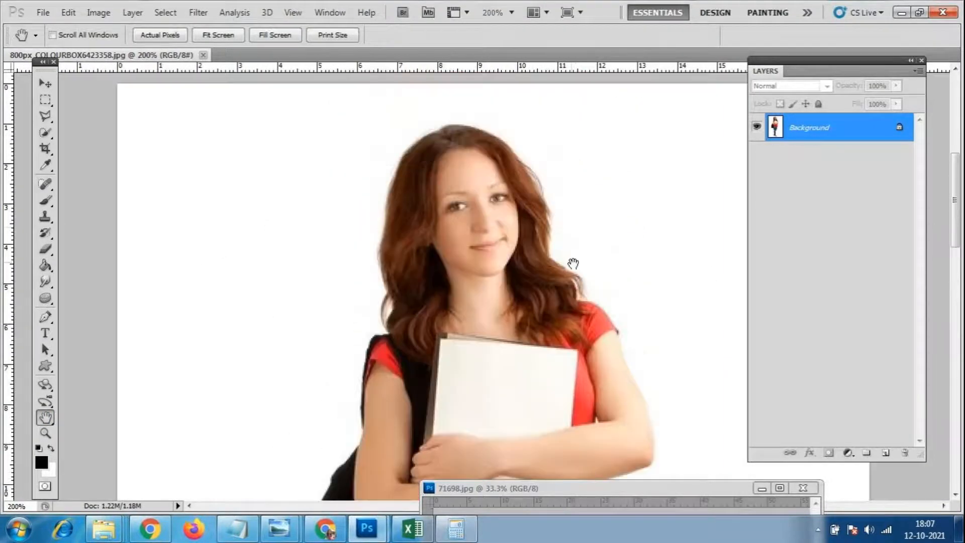
scroll(545, 228, "down", 1)
key("ctrl+minus")
key("ctrl+minus")
key("ctrl+minus")
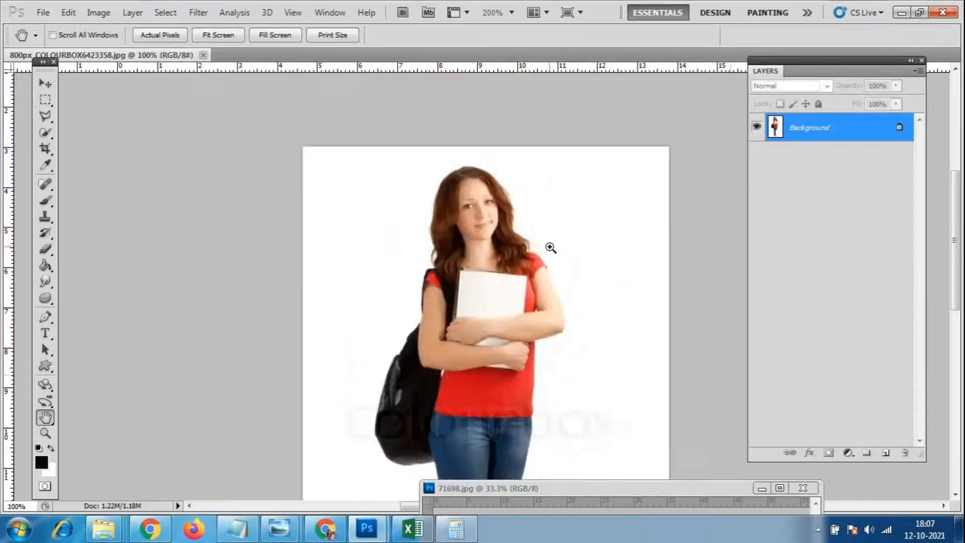
key("ctrl+plus")
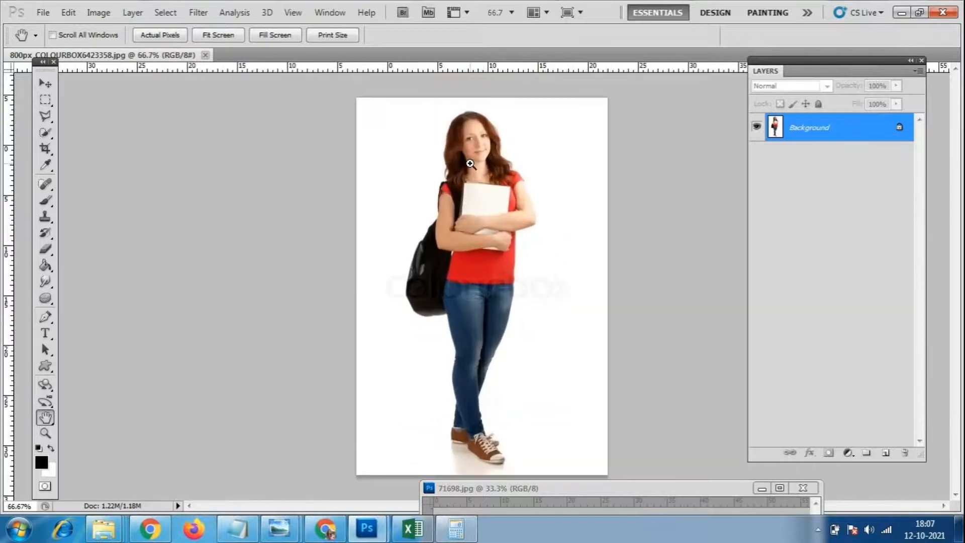
key("ctrl+plus")
key("ctrl+minus")
key("ctrl+minus")
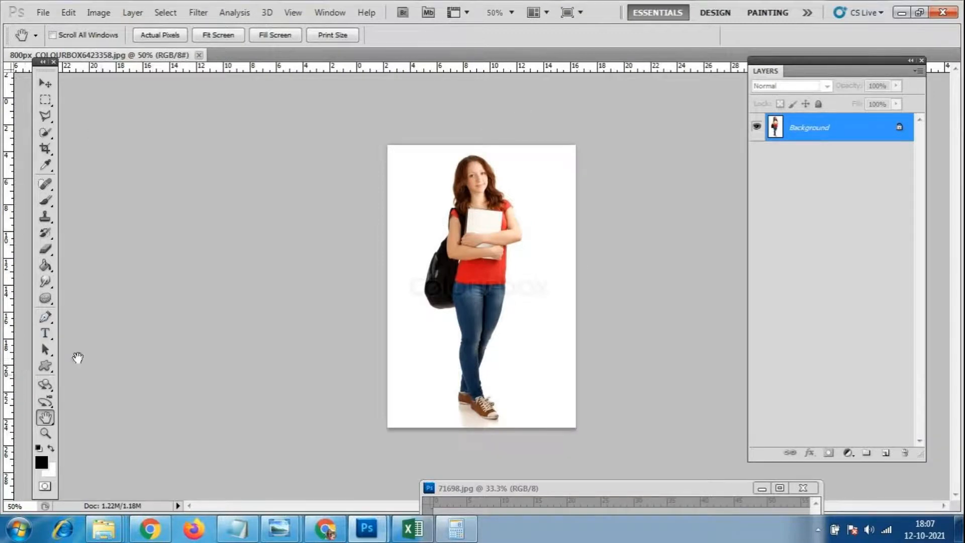
Reactivate the Polygonal Lasso tool for the woman's photo
left_click(46, 115)
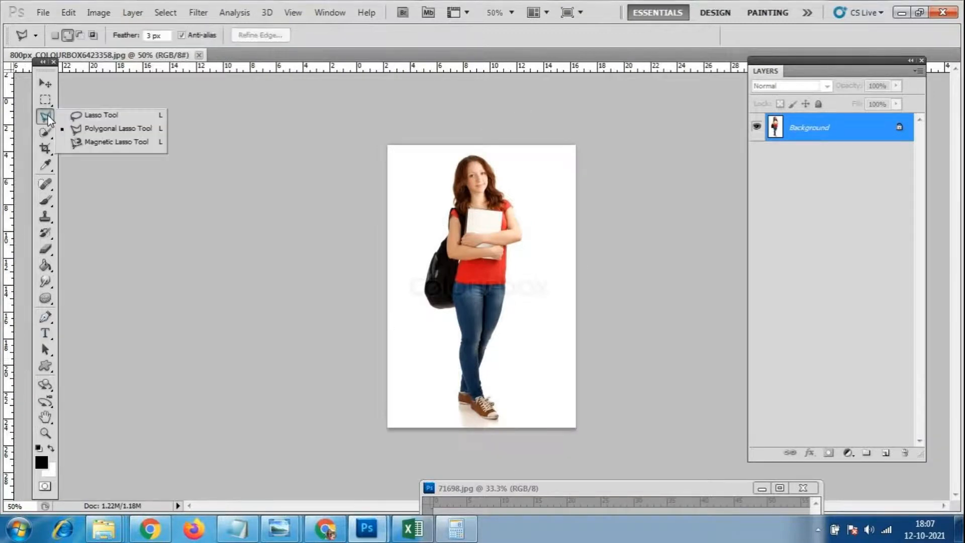
left_click(124, 130)
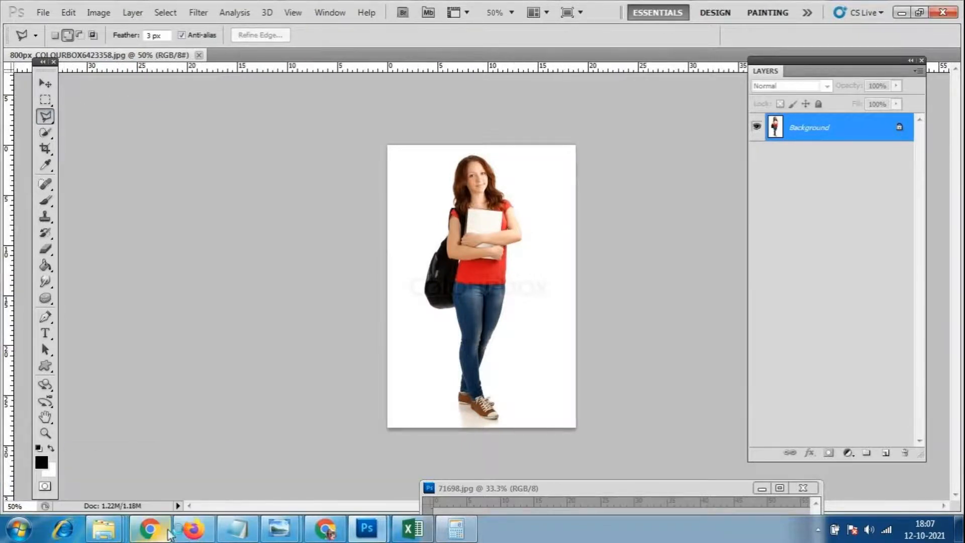
Switch to the GoToMeeting page in Chrome to check the participants, and return to Photoshop
left_click(325, 529)
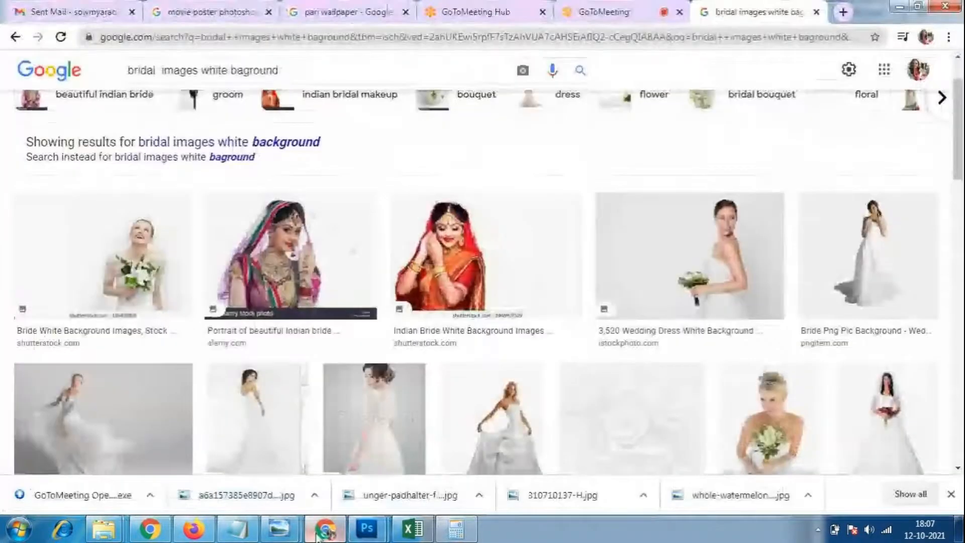
left_click(598, 11)
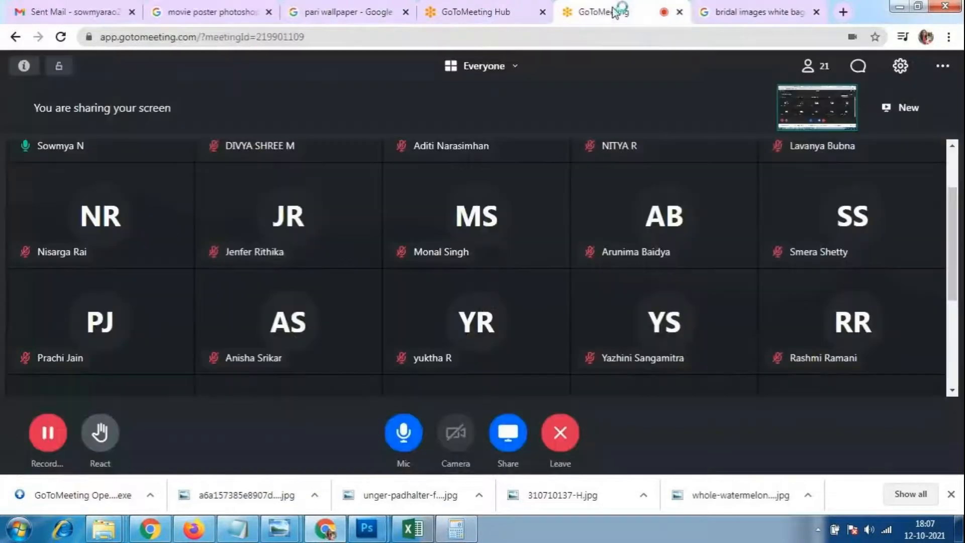
left_click_drag(959, 293, 960, 193)
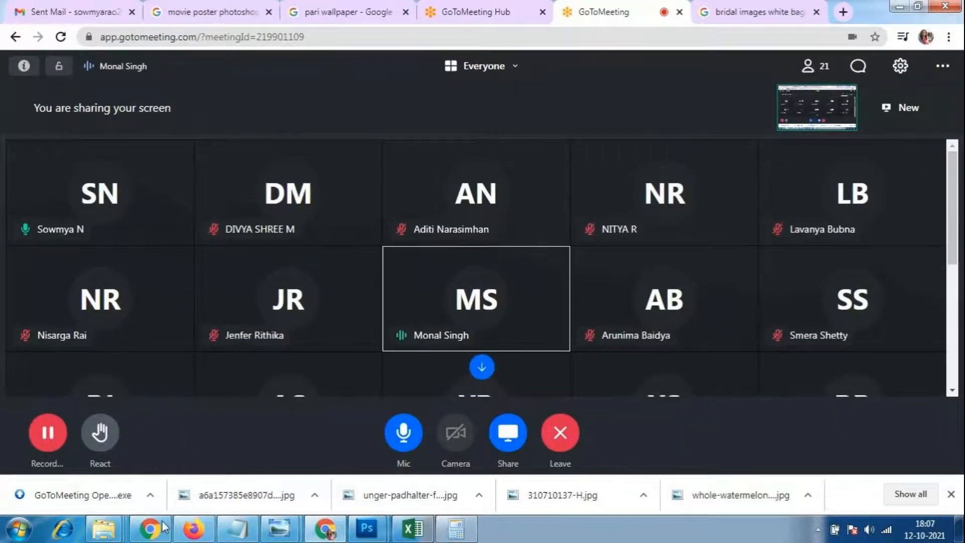
mouse_move(366, 528)
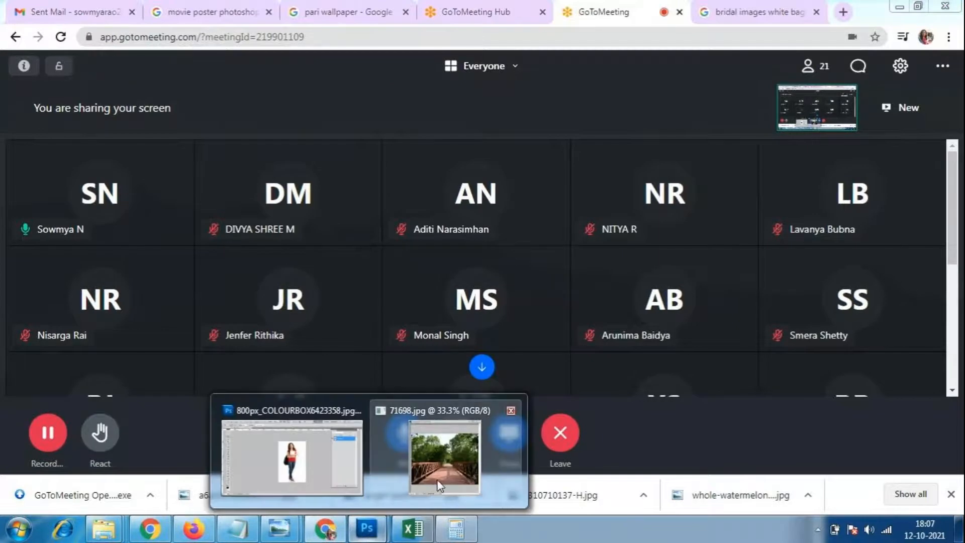
left_click(435, 477)
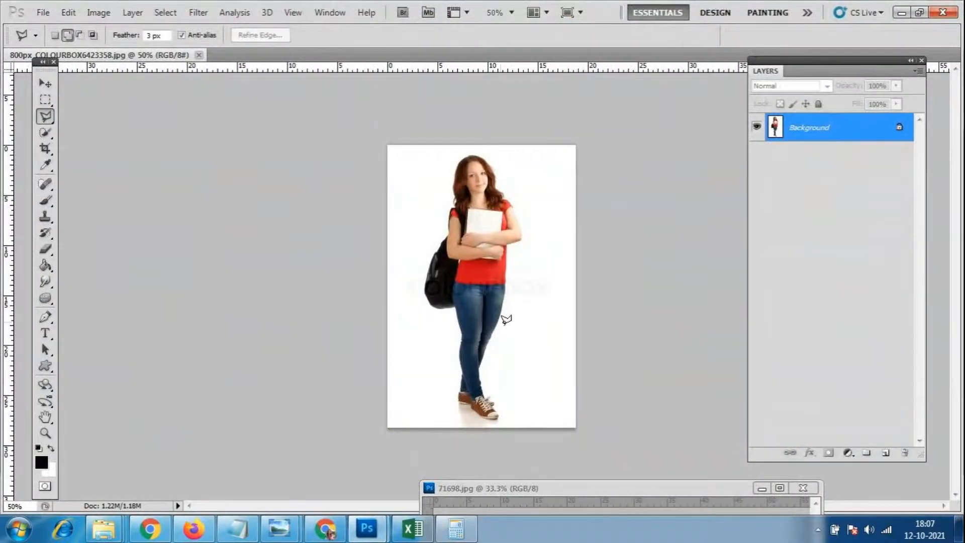
At 200% zoom, start a polygonal lasso outline at the top of the woman's head and trace her hair, shoulder and arm to the elbow
key("ctrl+plus")
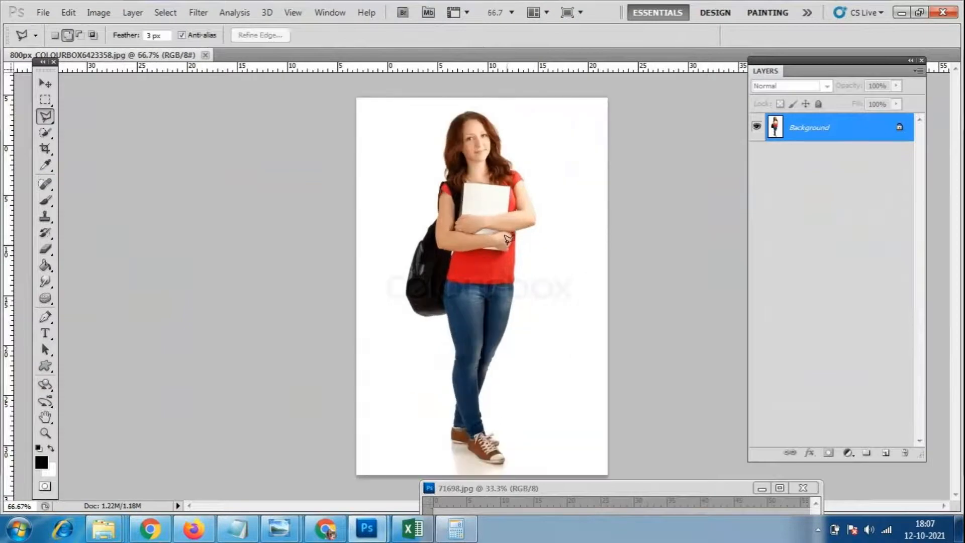
key("ctrl+plus")
scroll(497, 201, "up", 3)
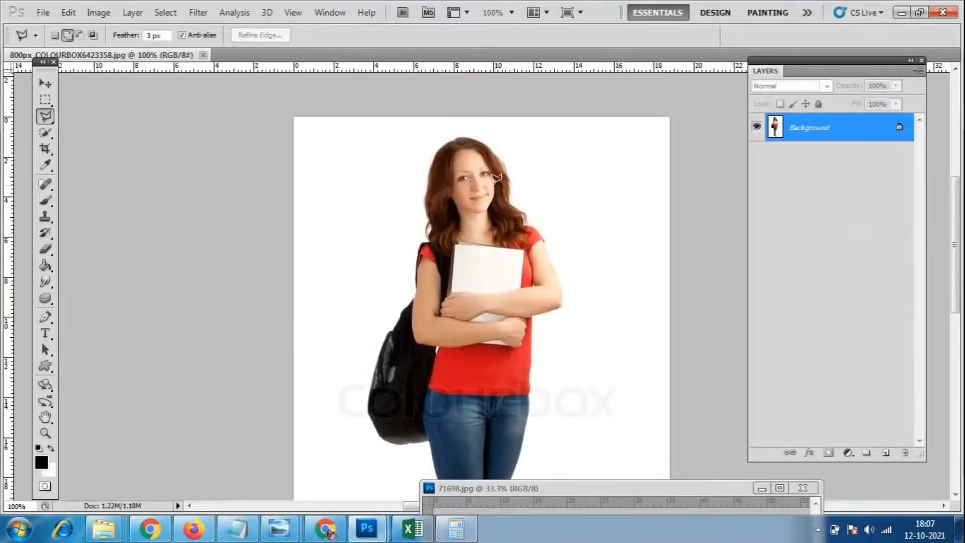
key("ctrl+plus")
scroll(468, 106, "up", 3)
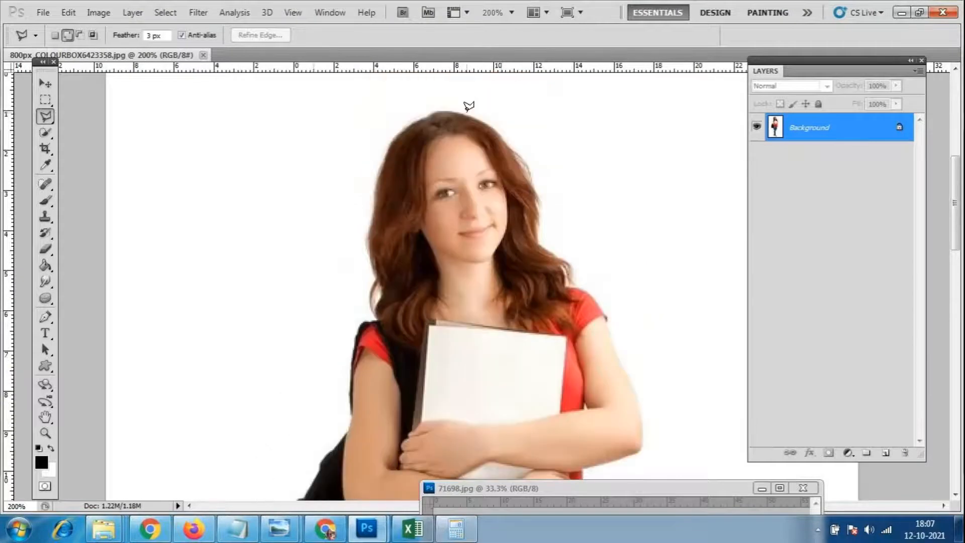
scroll(469, 106, "up", 2)
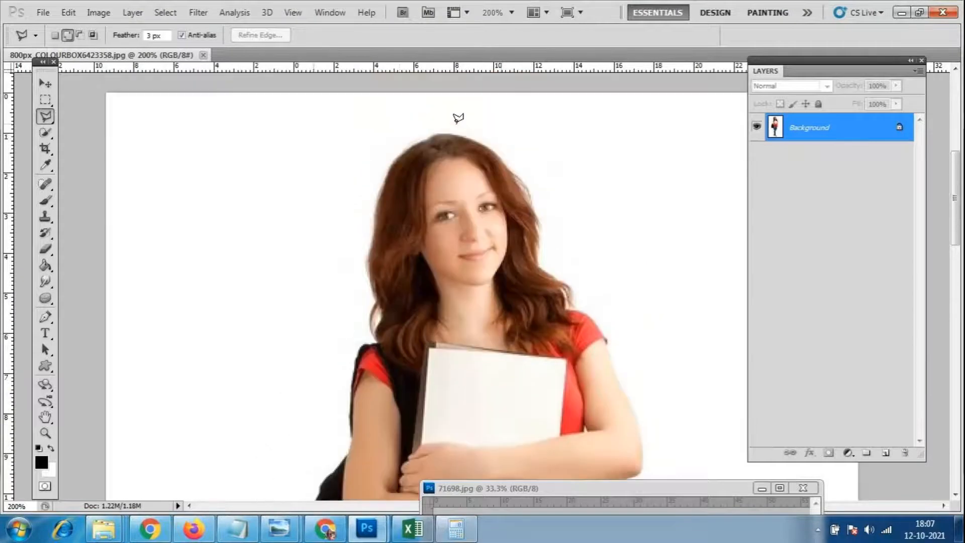
left_click(423, 141)
left_click(441, 132)
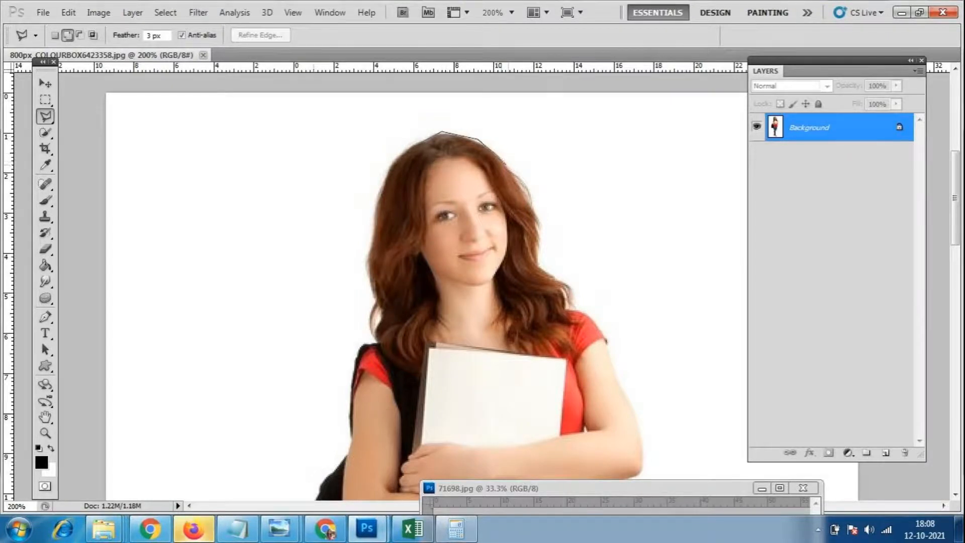
left_click(526, 182)
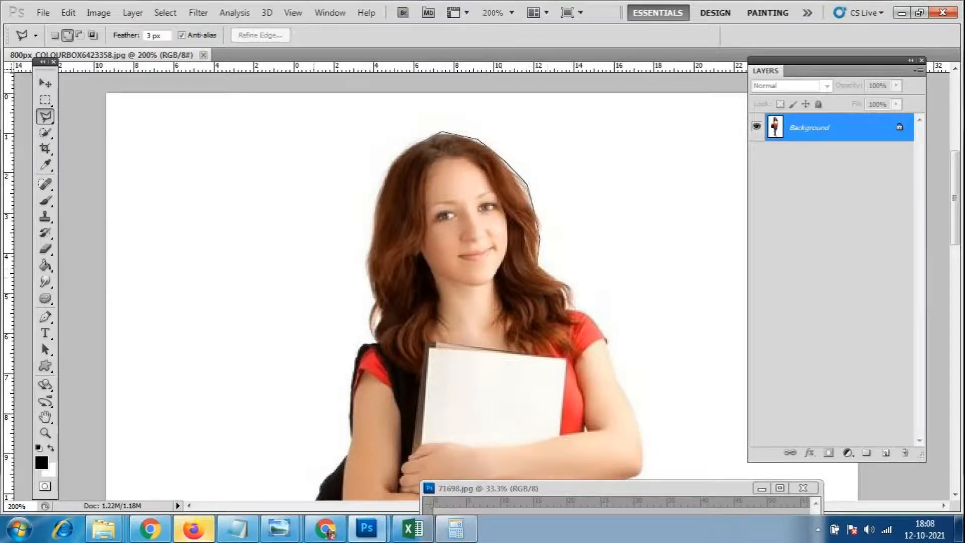
left_click(578, 292)
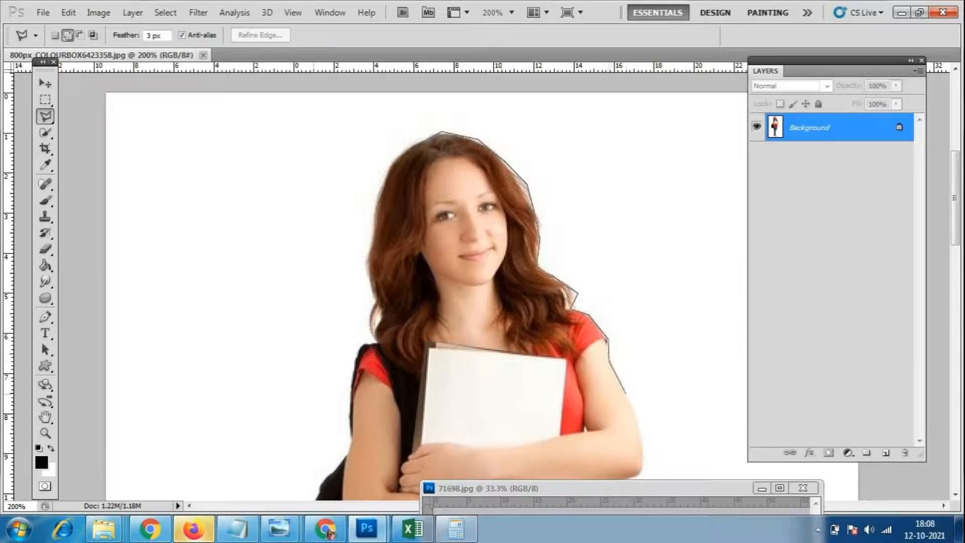
left_click(638, 477)
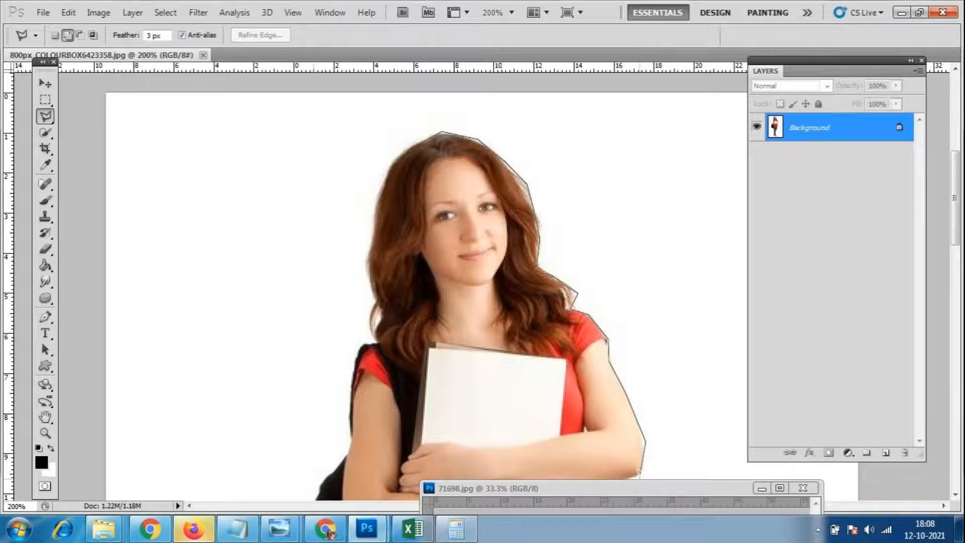
Continue the polygonal lasso outline from the woman's elbow along her waist, thigh and calf to the front ankle
scroll(636, 470, "down", 1)
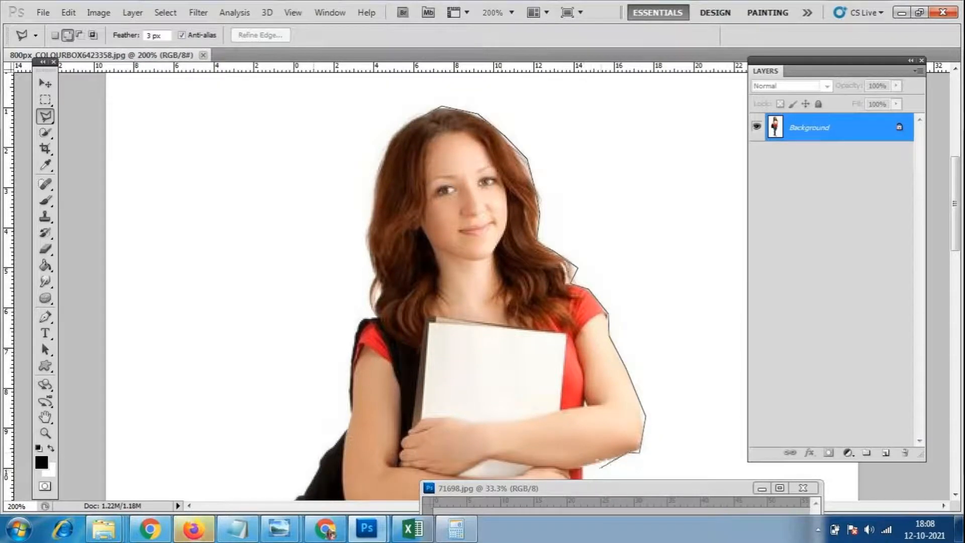
left_click(594, 462)
scroll(587, 457, "down", 7)
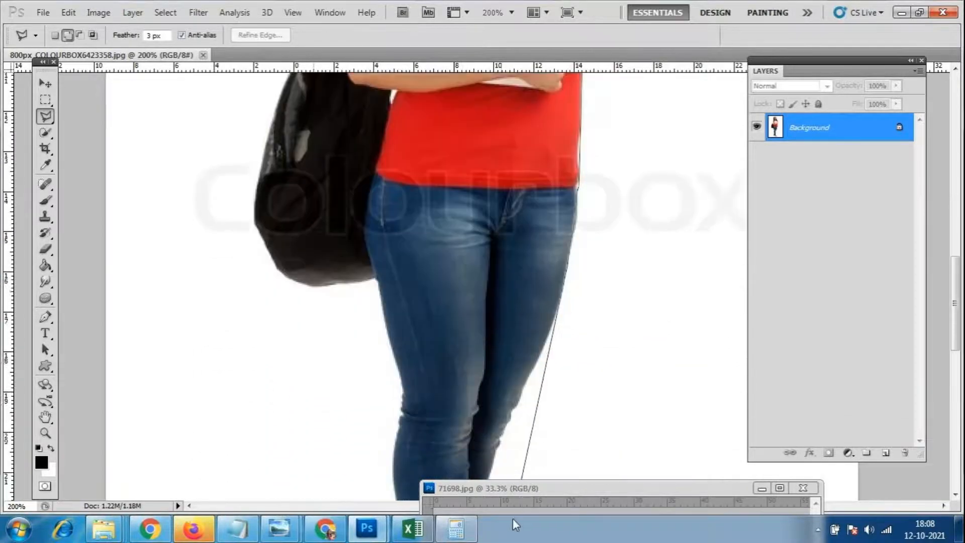
left_click(544, 180)
left_click(528, 230)
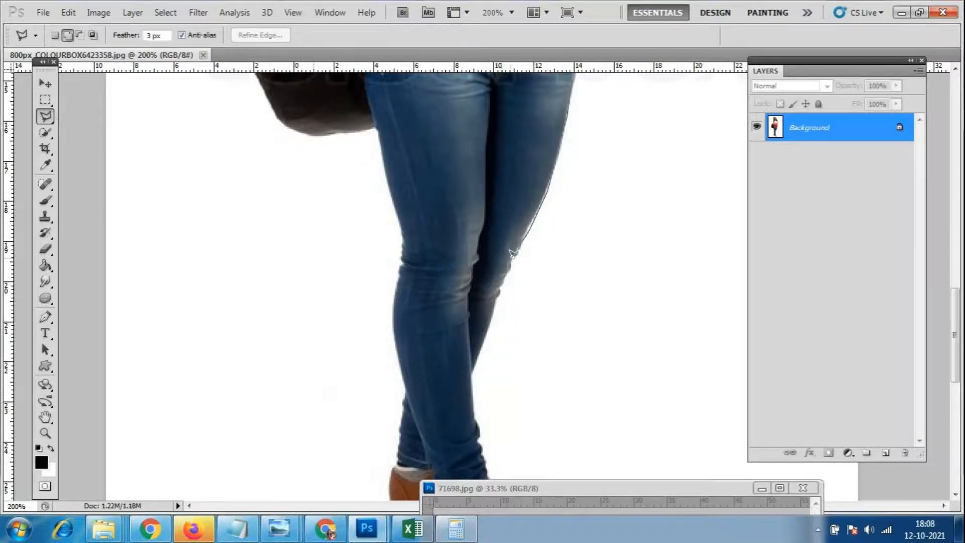
left_click(496, 296)
left_click(473, 371)
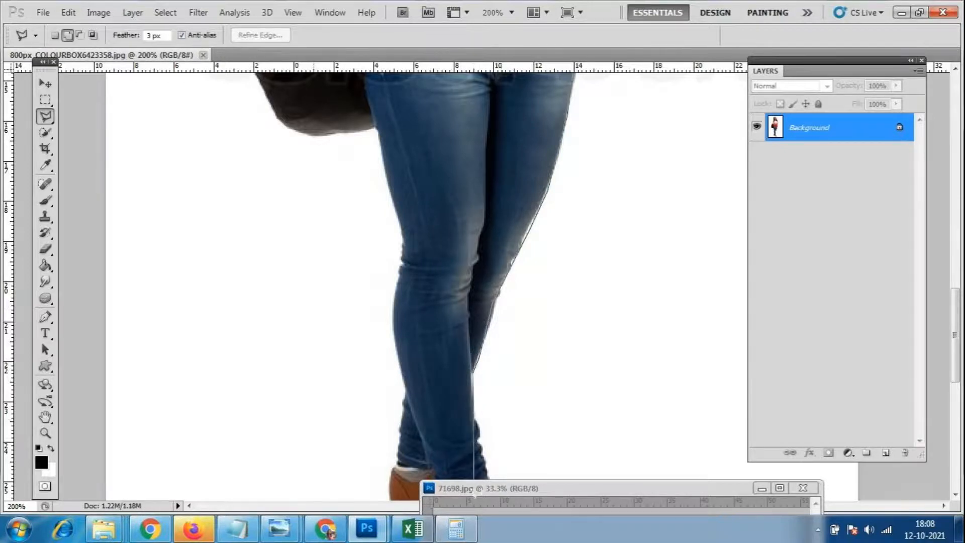
mouse_move(480, 530)
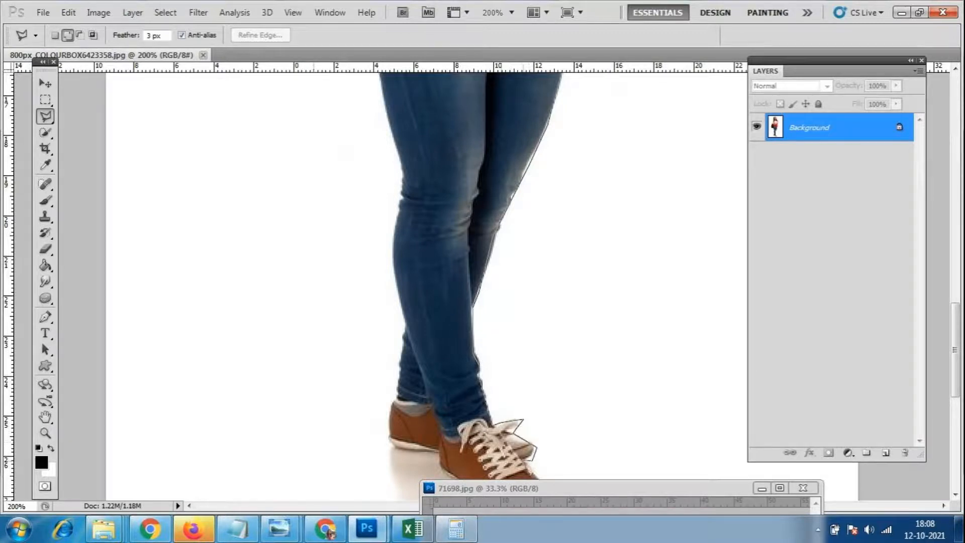
Extend the lasso outline around both shoes and up the back of the woman's lower leg
scroll(536, 452, "down", 2)
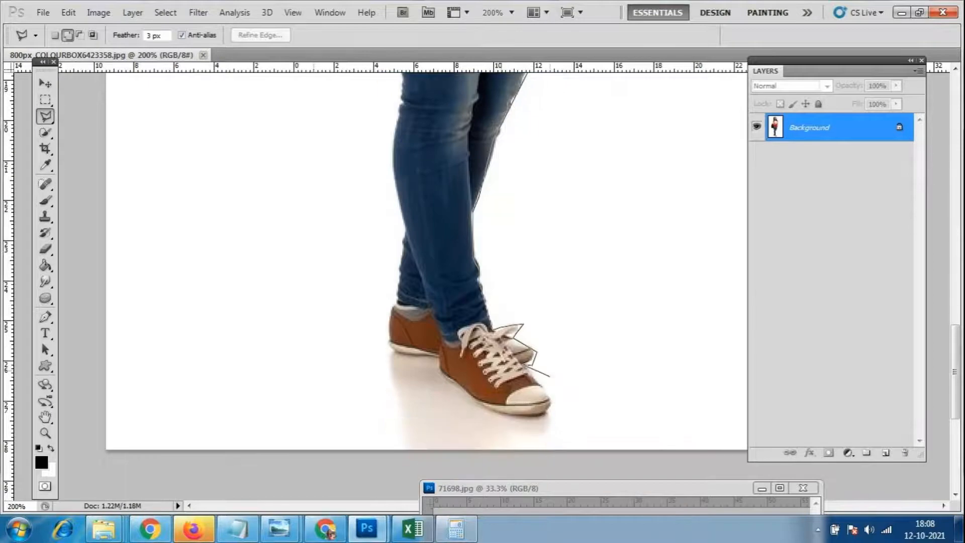
left_click(541, 416)
left_click(511, 413)
left_click(480, 401)
left_click(437, 370)
left_click(441, 346)
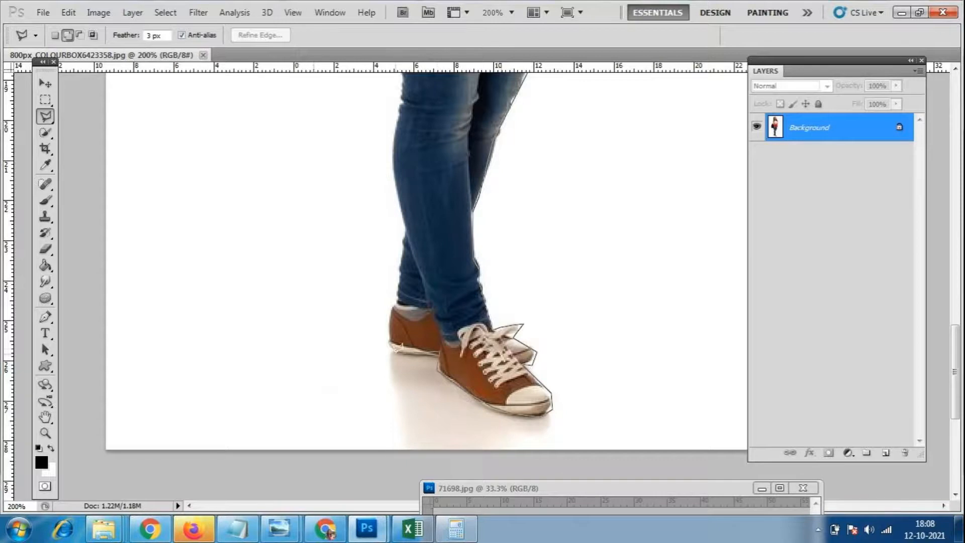
left_click(396, 300)
left_click(405, 228)
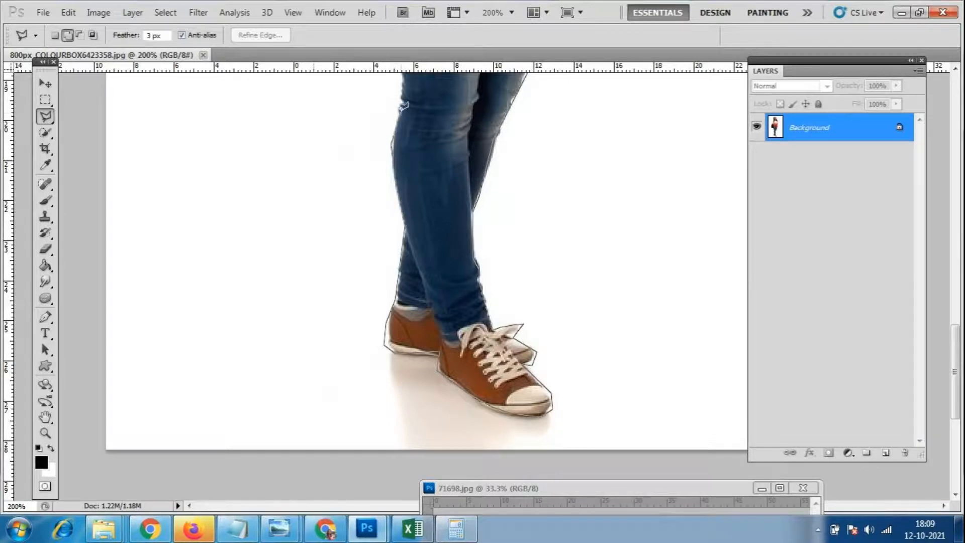
Continue the lasso outline along the thigh, underneath the black bag and up the bag's outer edge
scroll(412, 75, "up", 3)
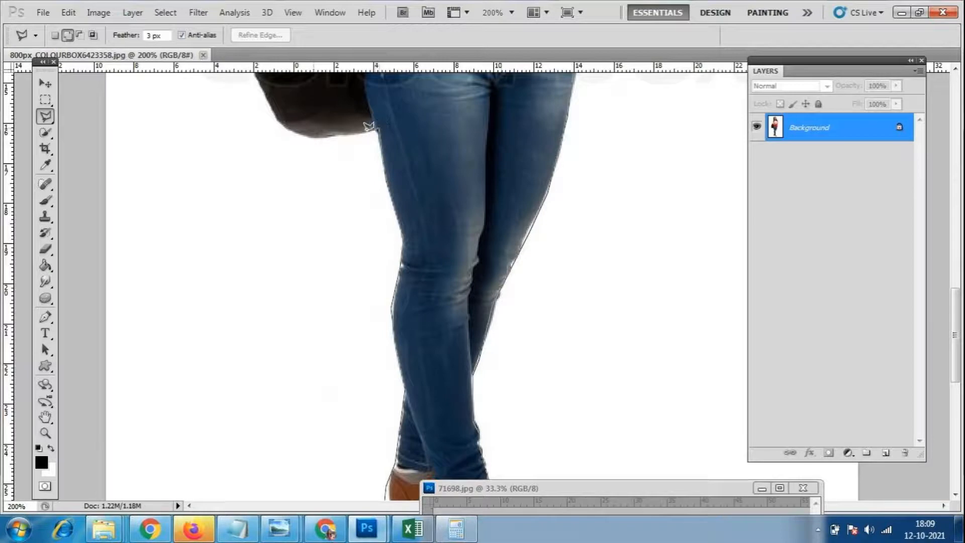
left_click(323, 136)
left_click(295, 136)
scroll(271, 120, "up", 5)
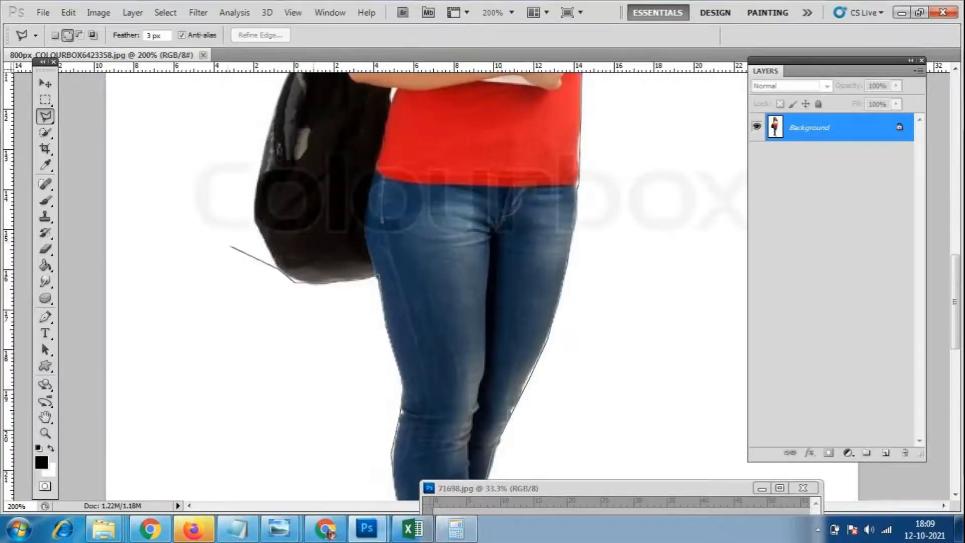
left_click(256, 219)
left_click(258, 170)
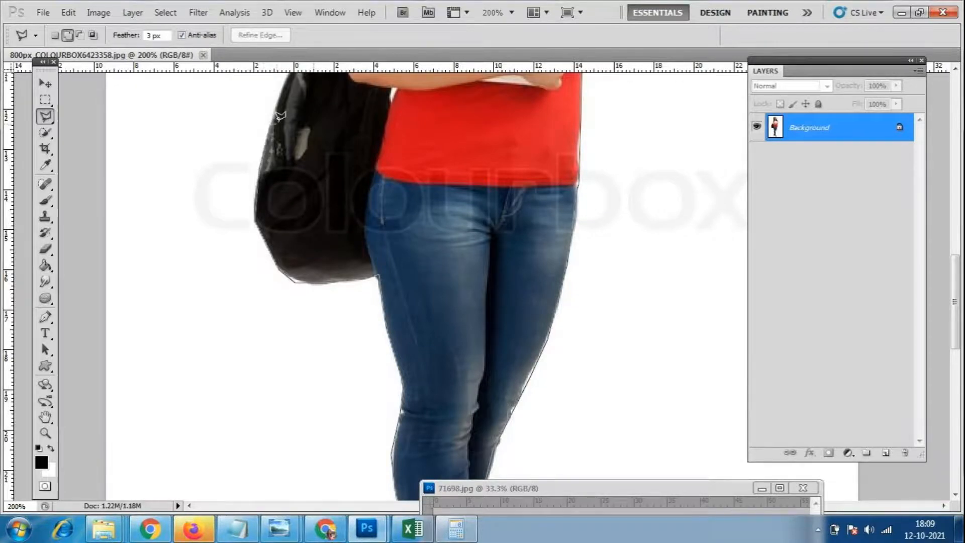
Trace past the woman's arm, shoulder and hair, and close the lasso selection at the top of her head
scroll(282, 111, "up", 5)
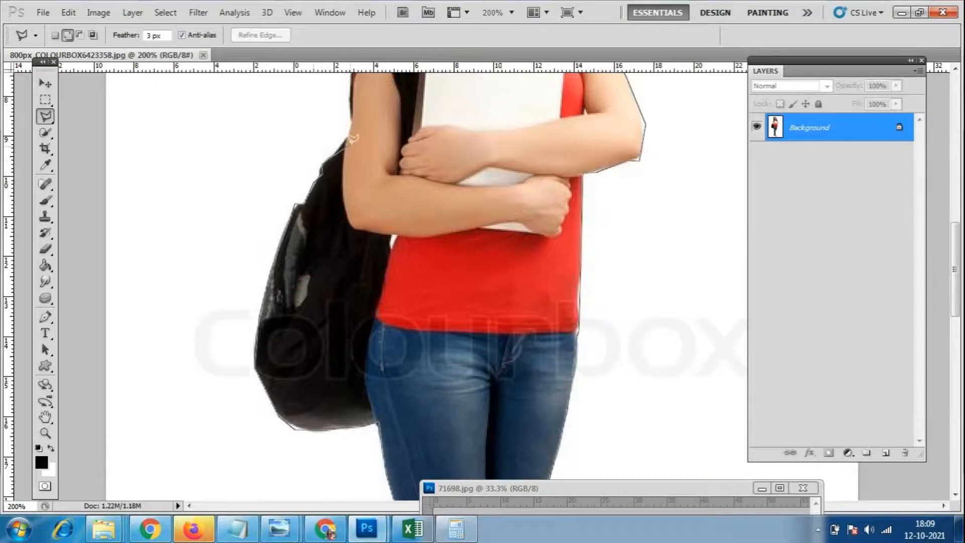
scroll(355, 123, "up", 3)
scroll(355, 71, "up", 3)
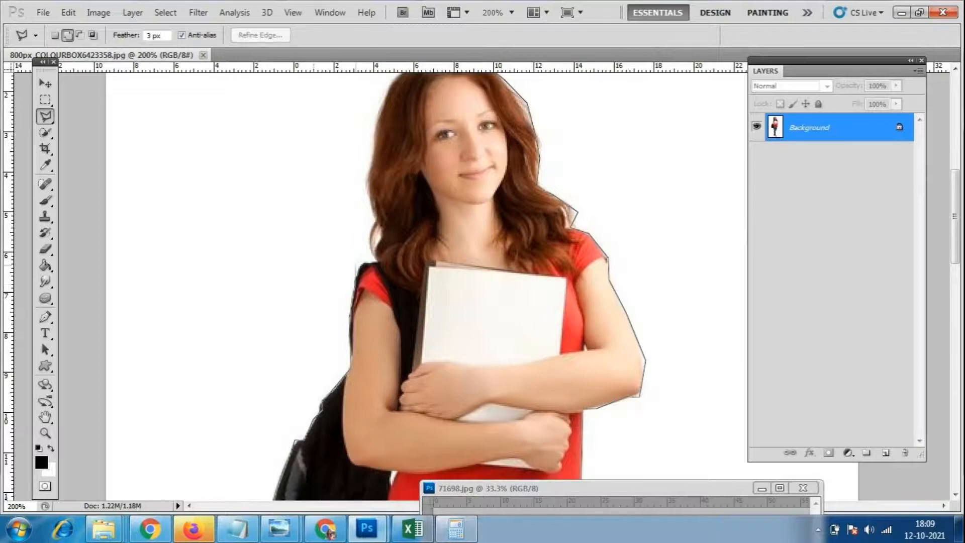
left_click(365, 260)
scroll(358, 309, "up", 3)
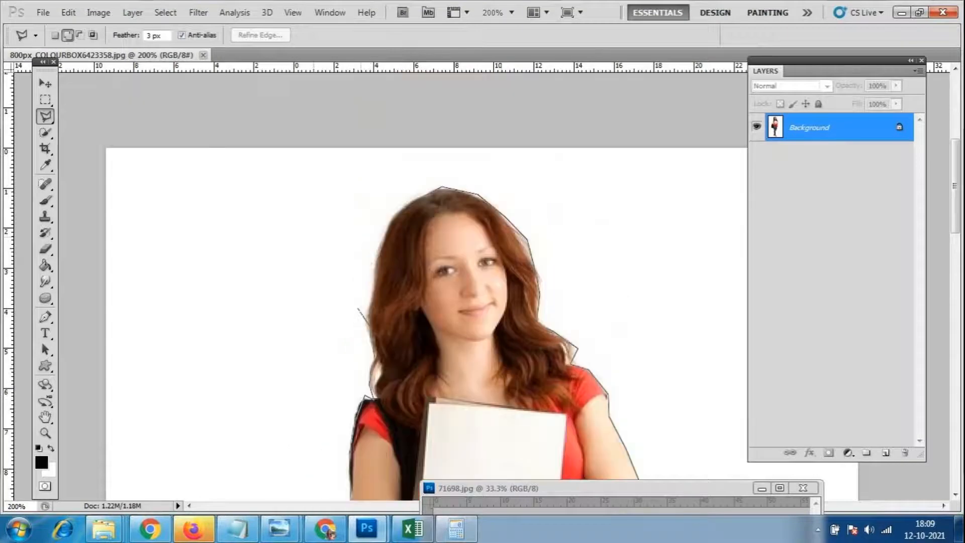
left_click(377, 260)
left_click(392, 223)
left_click(438, 186)
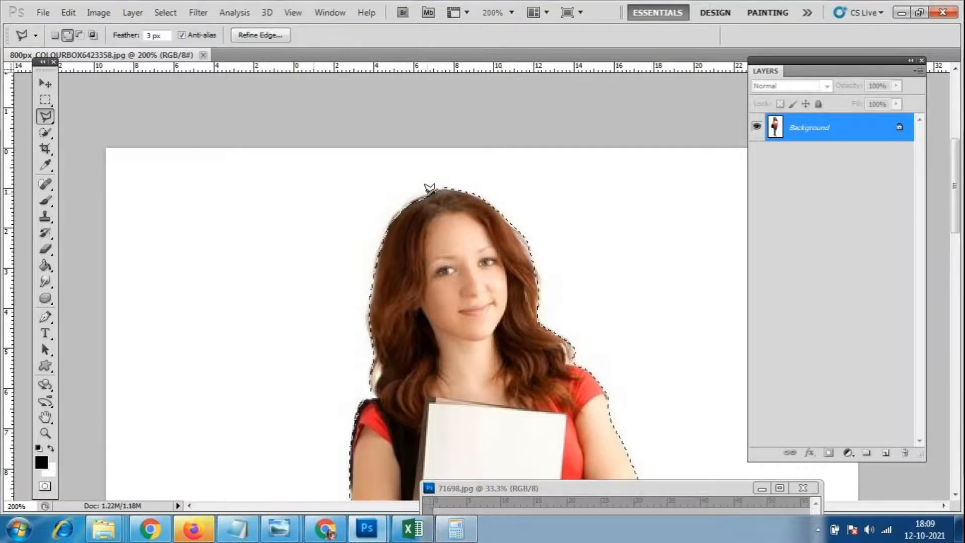
Inspect the selection outline and zoom out to 66.7% to see the woman's whole figure
scroll(622, 345, "down", 3)
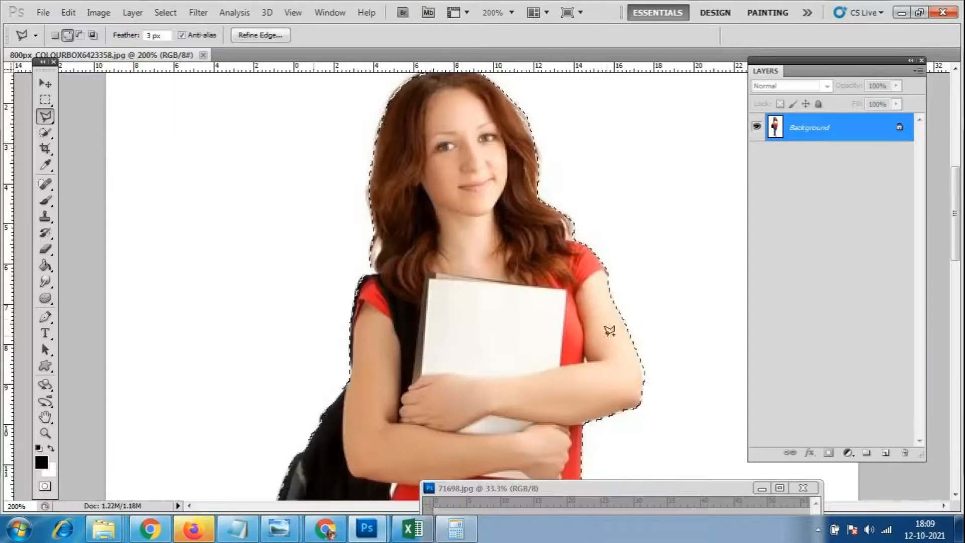
scroll(408, 248, "down", 1)
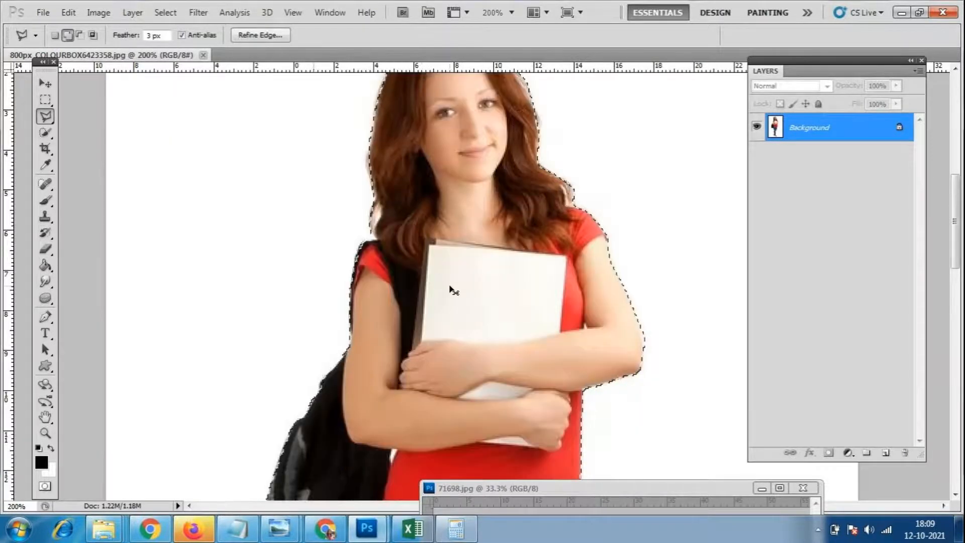
key("ctrl+minus")
key("ctrl+minus")
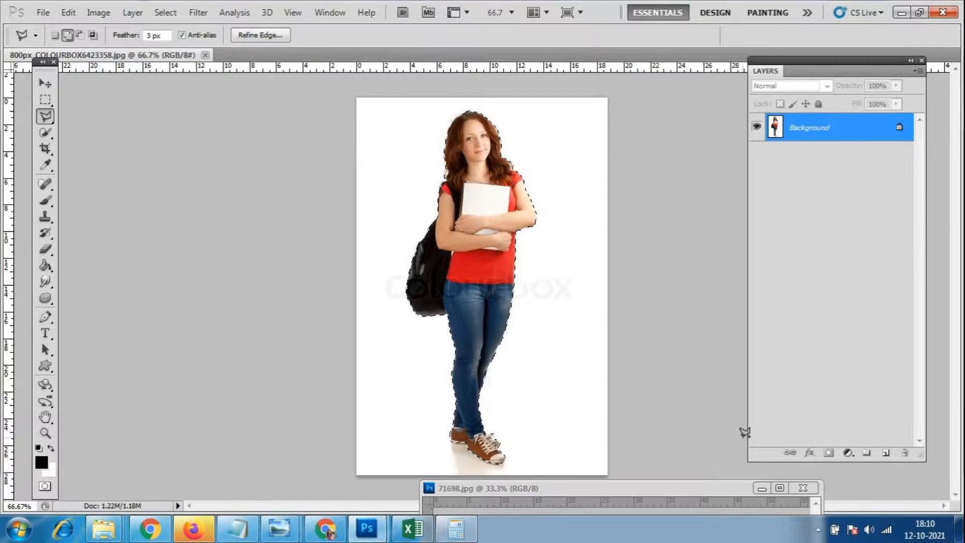
Activate the Move tool and arrange the woman's photo and 71698.jpg in floating windows side by side, clear of the Layers panel
left_click(45, 83)
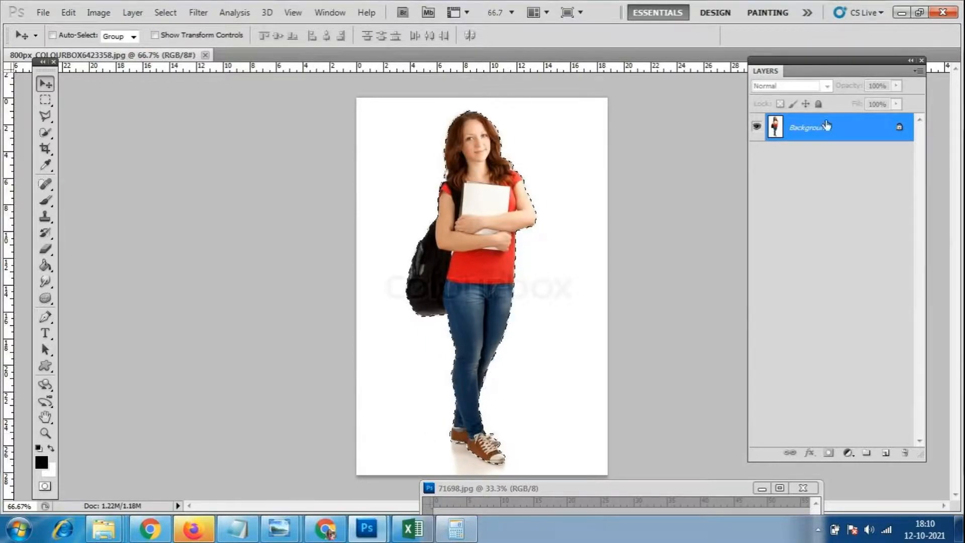
left_click_drag(166, 54, 259, 59)
left_click_drag(644, 492, 665, 118)
left_click(300, 208)
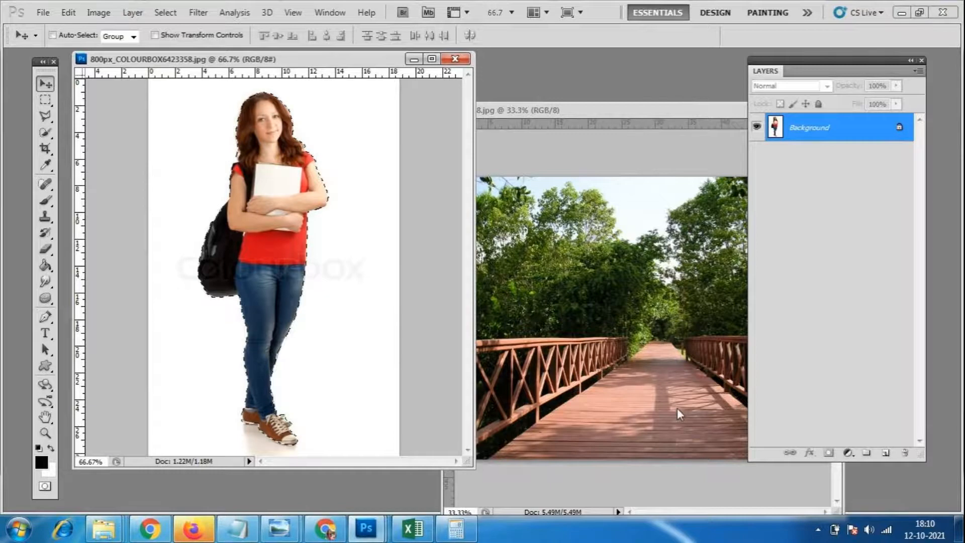
left_click_drag(817, 63, 876, 98)
left_click_drag(629, 110, 620, 101)
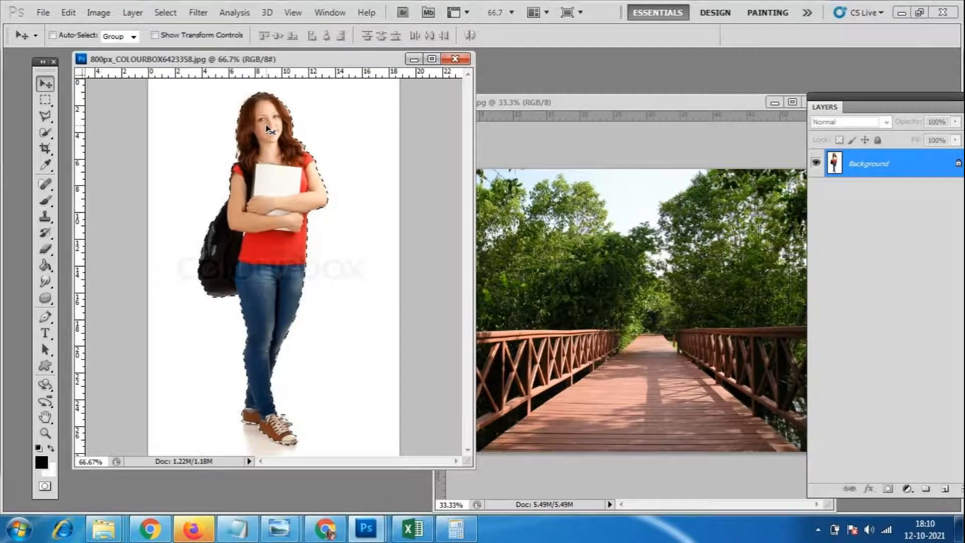
Switch to the GoToMeeting page in Chrome to check the meeting, and return to Photoshop
left_click(323, 528)
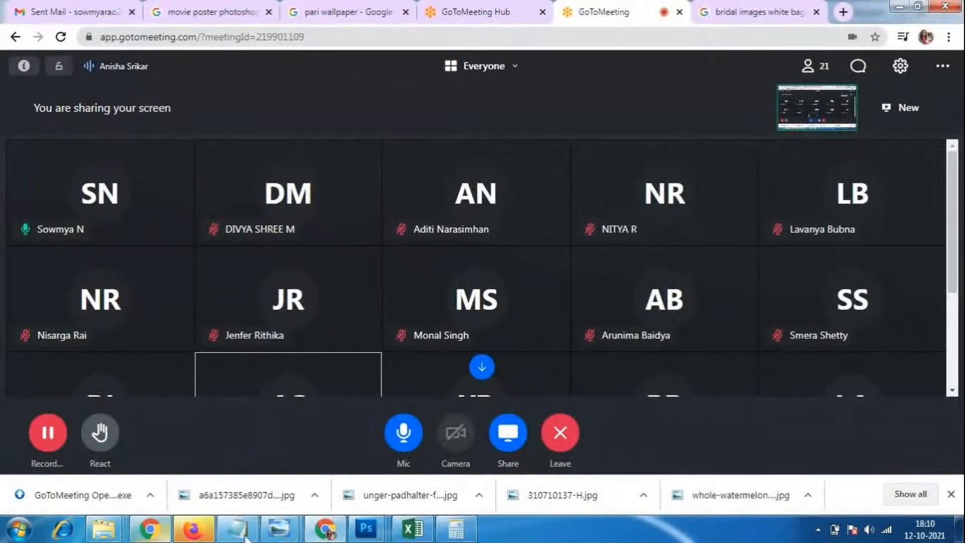
mouse_move(366, 527)
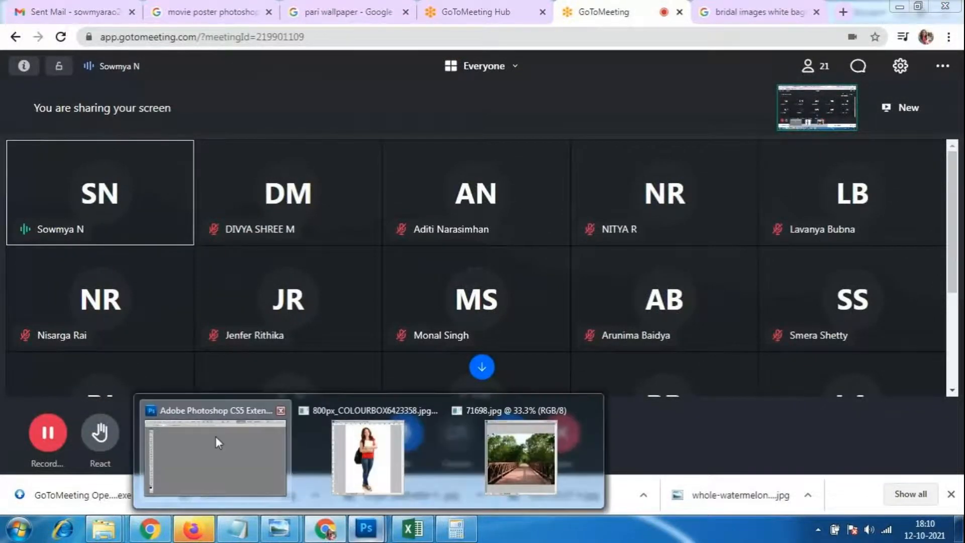
left_click(427, 494)
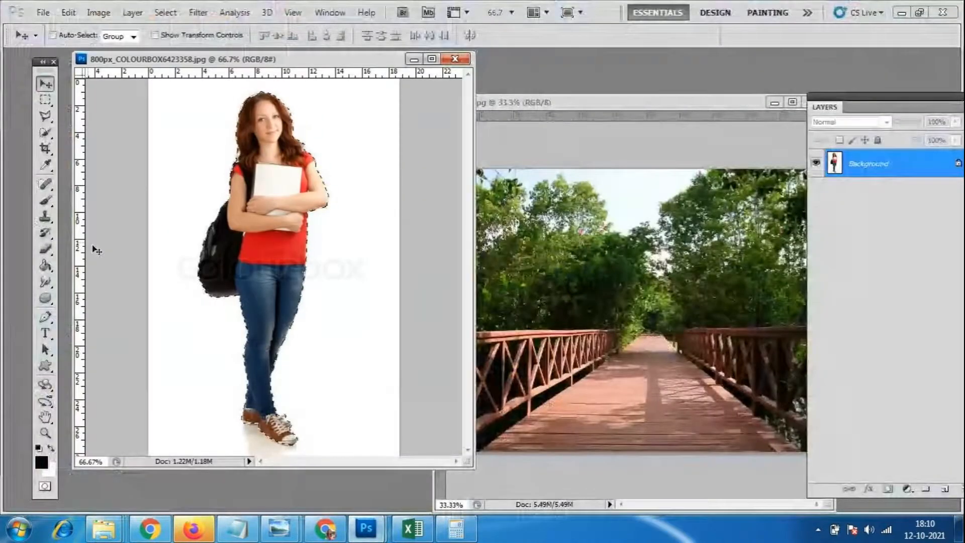
Show the lasso tool variants by switching to the Lasso tool and back to the Polygonal Lasso tool
left_click(45, 116)
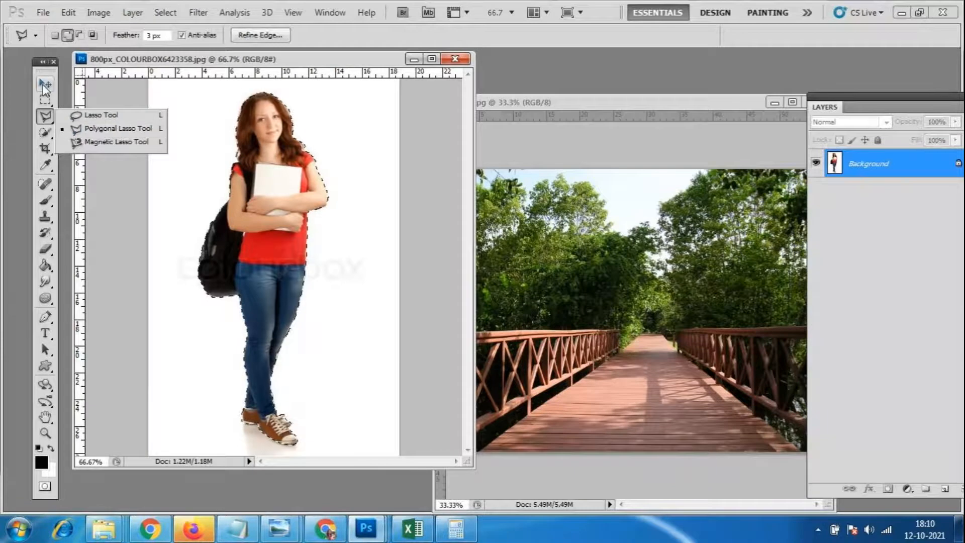
left_click(46, 118)
right_click(47, 118)
left_click(98, 117)
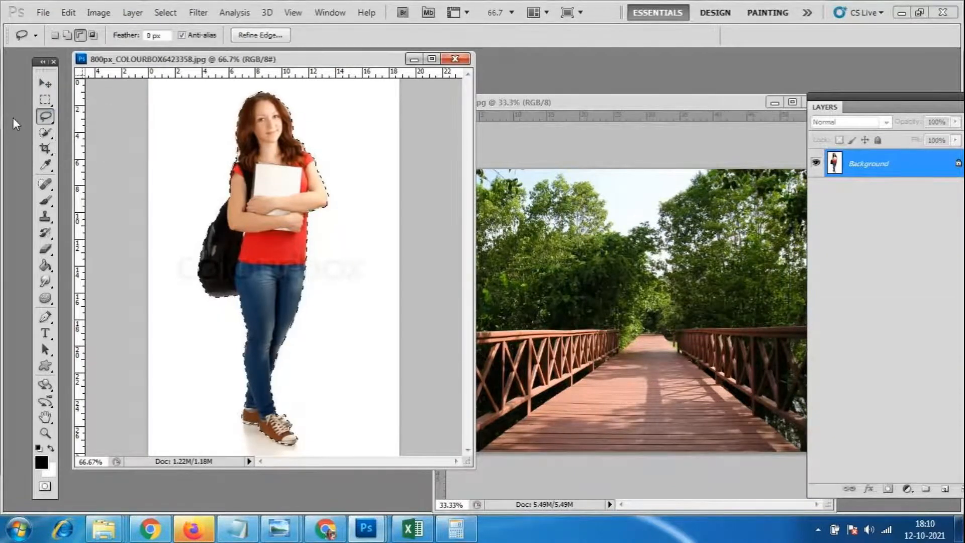
right_click(51, 119)
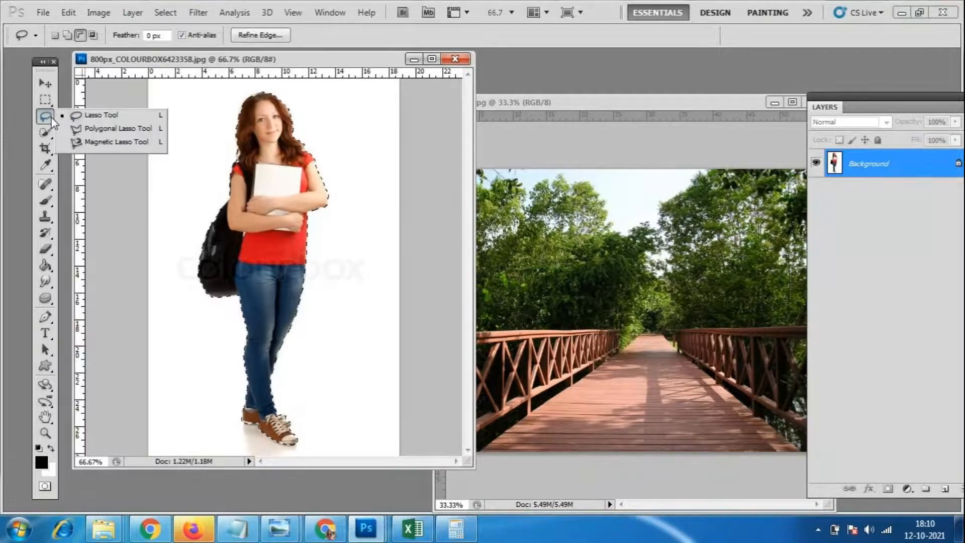
left_click(112, 129)
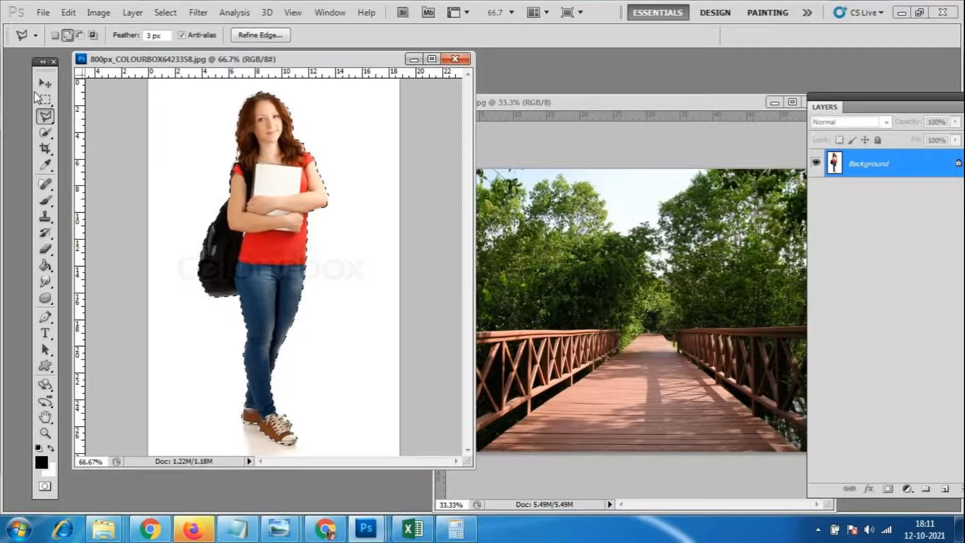
Place a copy of the selected woman on the bridge in 71698.jpg with the Move tool, and close her original photo
left_click(45, 83)
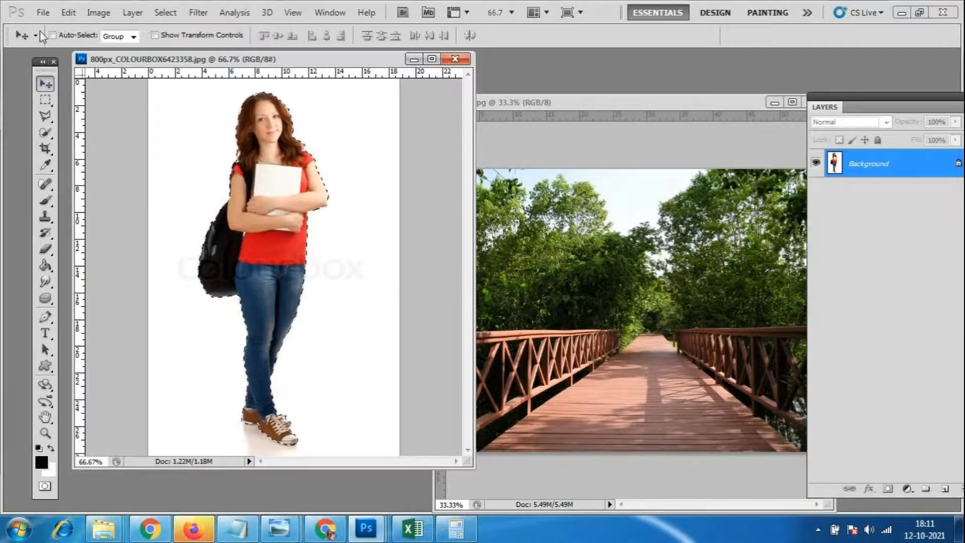
left_click_drag(274, 170, 662, 322)
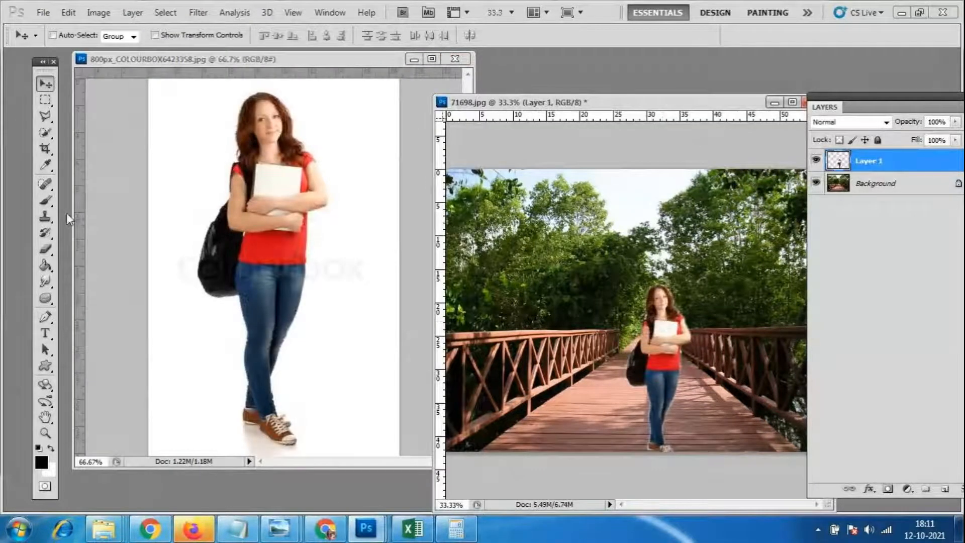
left_click_drag(288, 67, 275, 70)
left_click(452, 62)
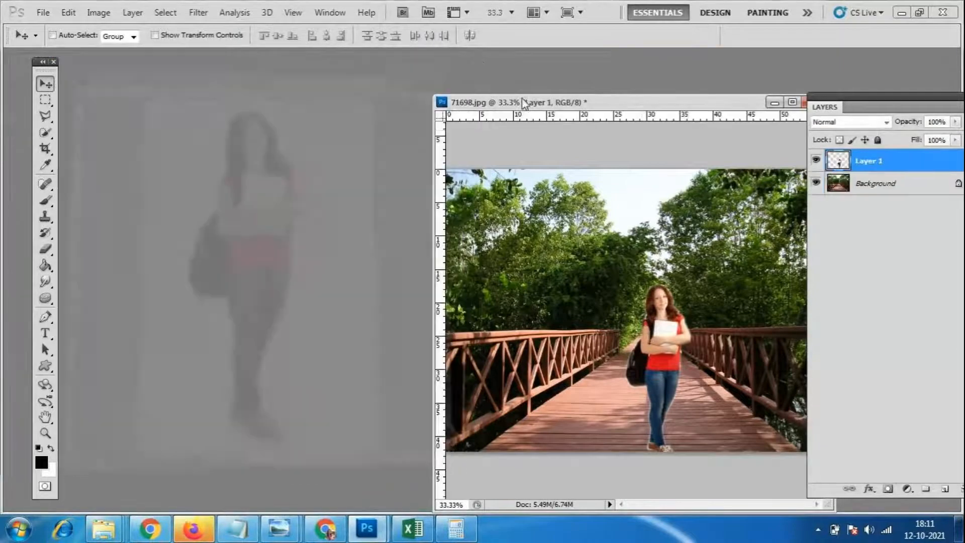
Scale the woman's cutout up to about 126% with Free Transform and stand her near the left railing of the bridge
left_click_drag(638, 102, 420, 73)
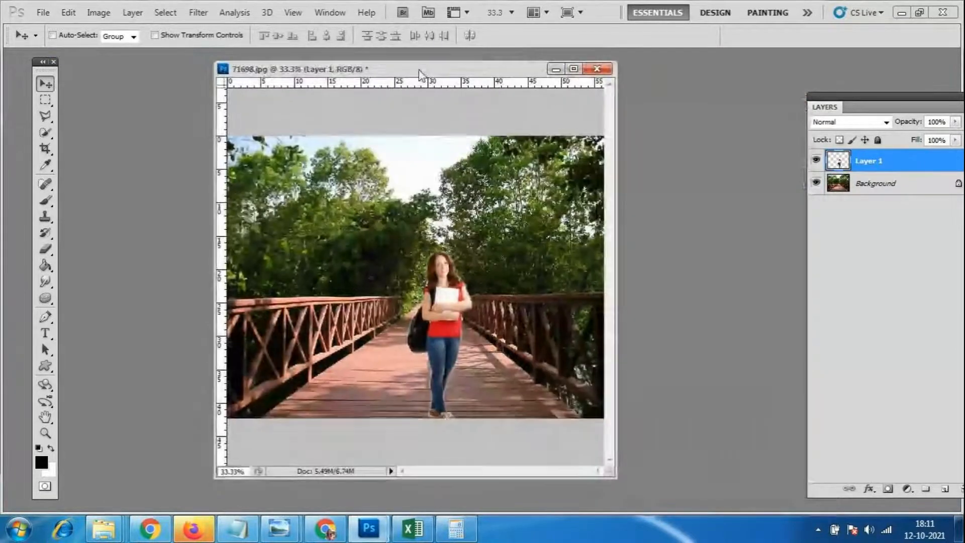
left_click_drag(444, 332, 434, 295)
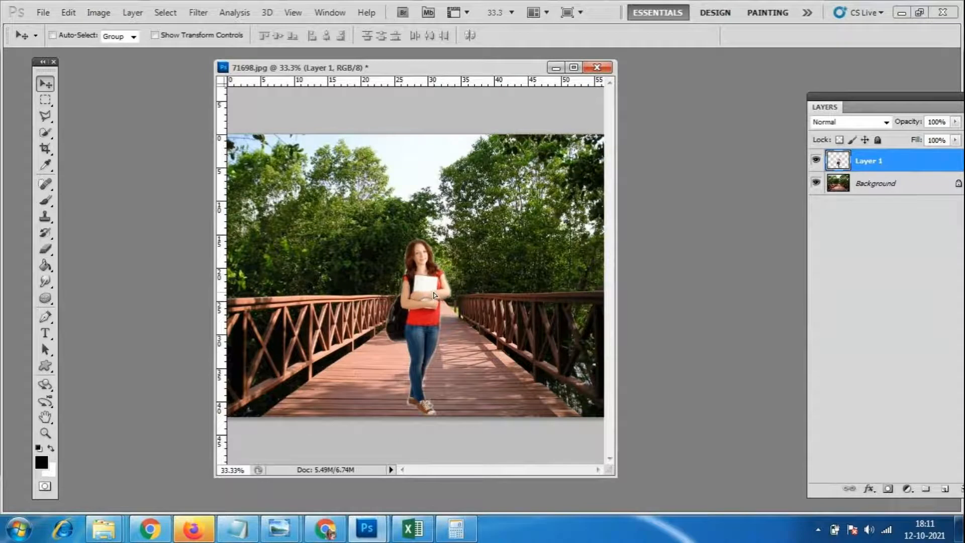
key("ctrl+t")
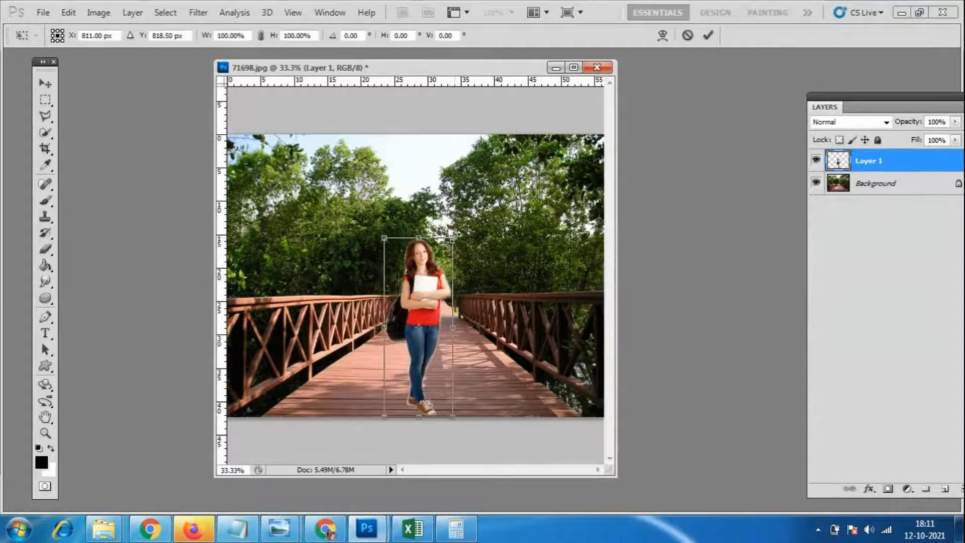
left_click_drag(455, 235, 476, 218)
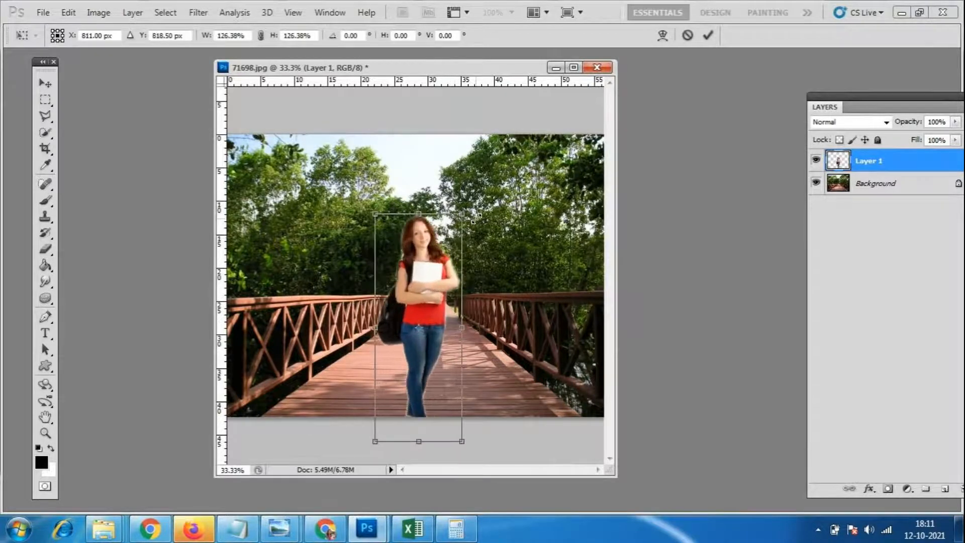
left_click_drag(442, 282, 447, 259)
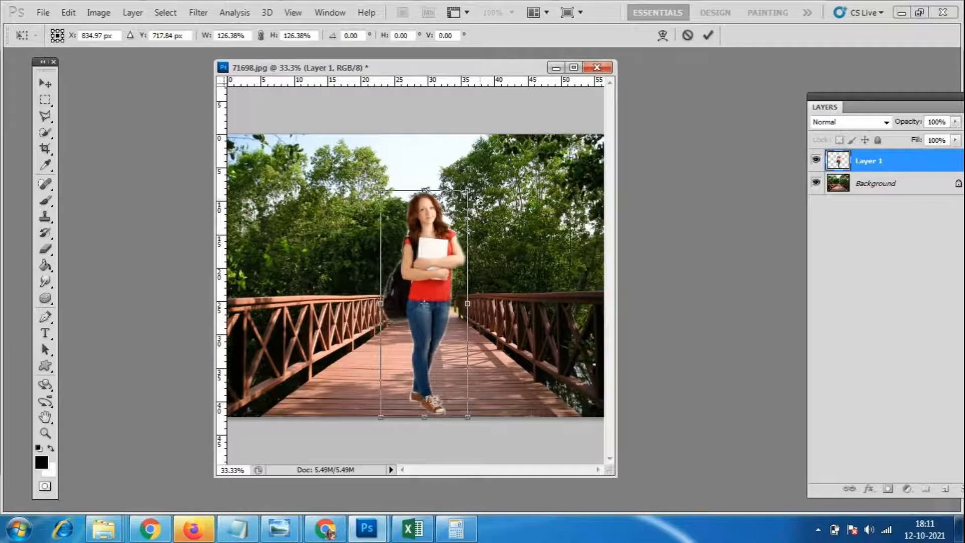
left_click_drag(430, 236, 329, 246)
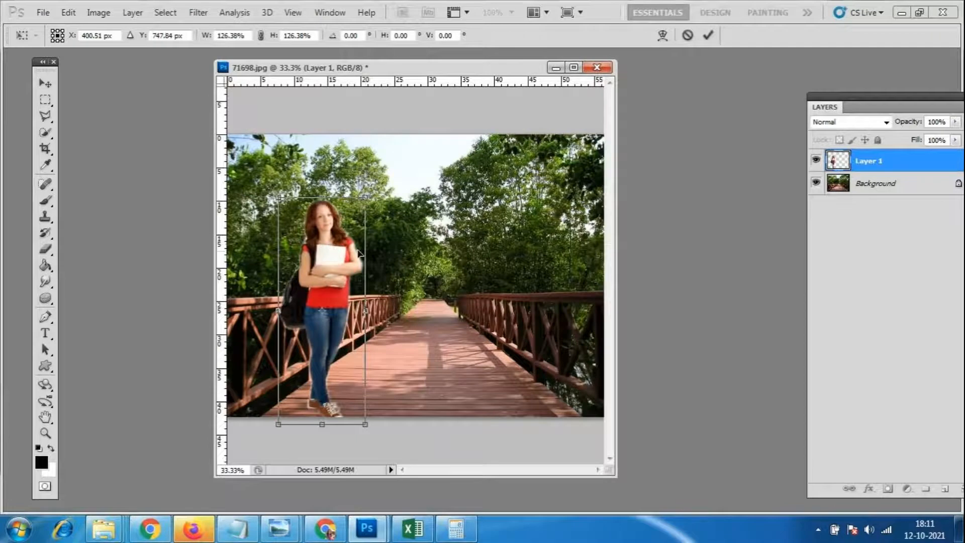
key("Return")
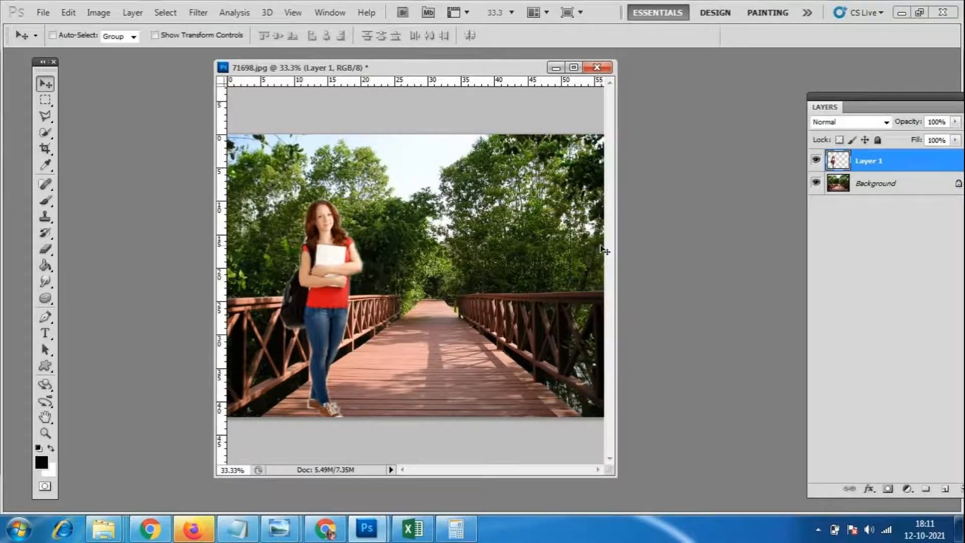
Open images (10).jpg from the reff folder in a floating window, inspect it at 400% zoom, and close it
left_click(48, 11)
left_click(53, 42)
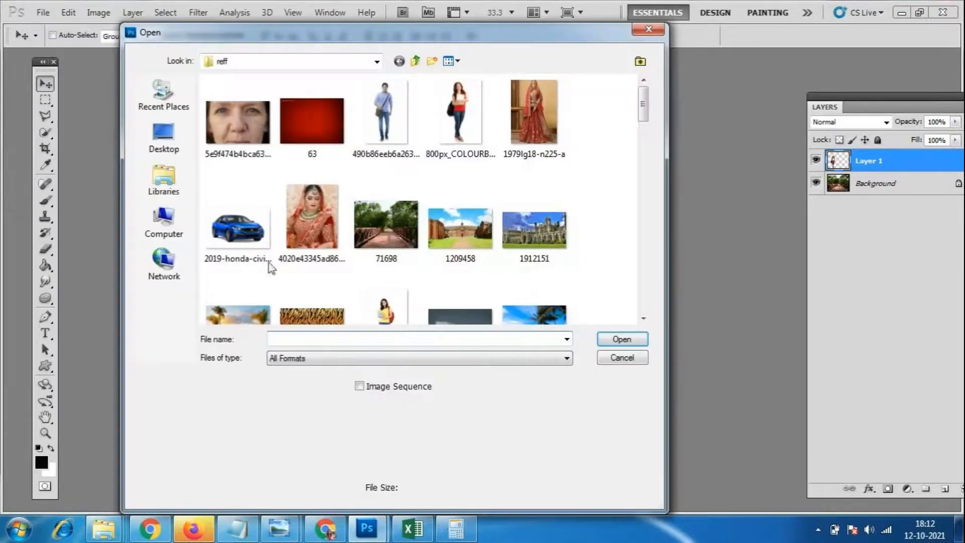
left_click_drag(643, 100, 647, 220)
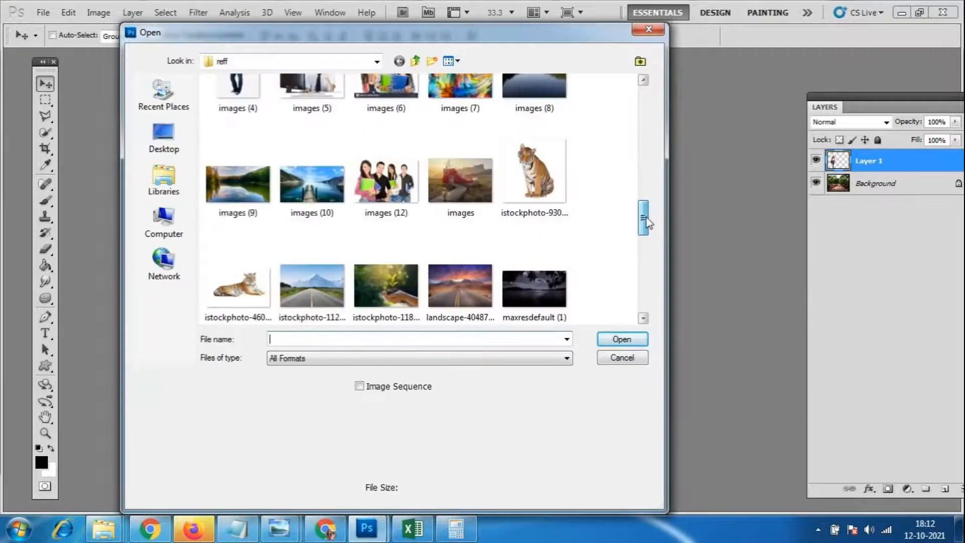
left_click(311, 183)
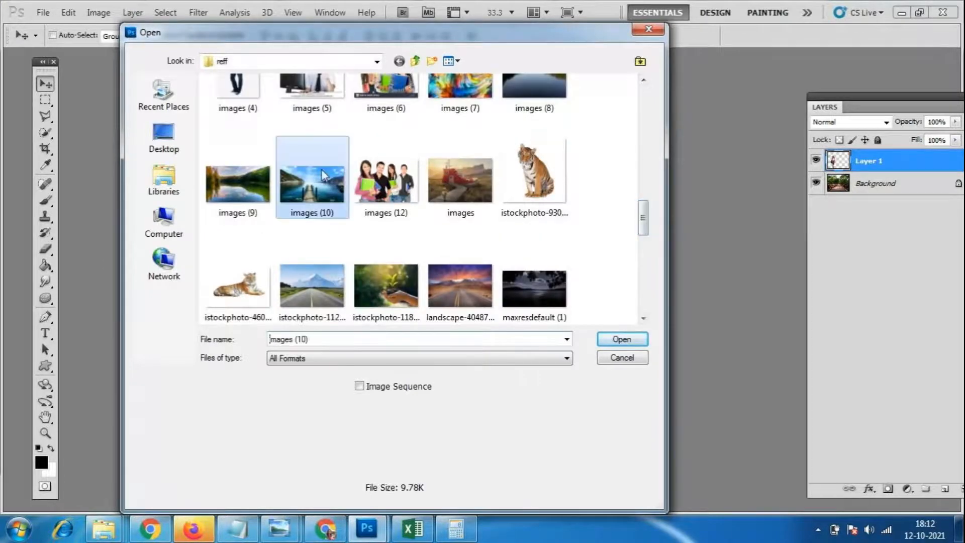
left_click(622, 339)
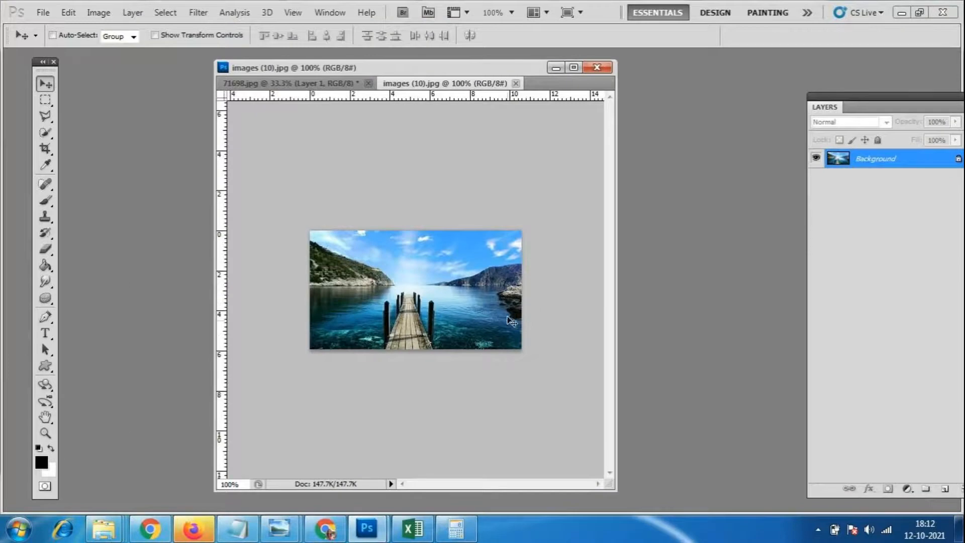
left_click_drag(436, 84, 538, 133)
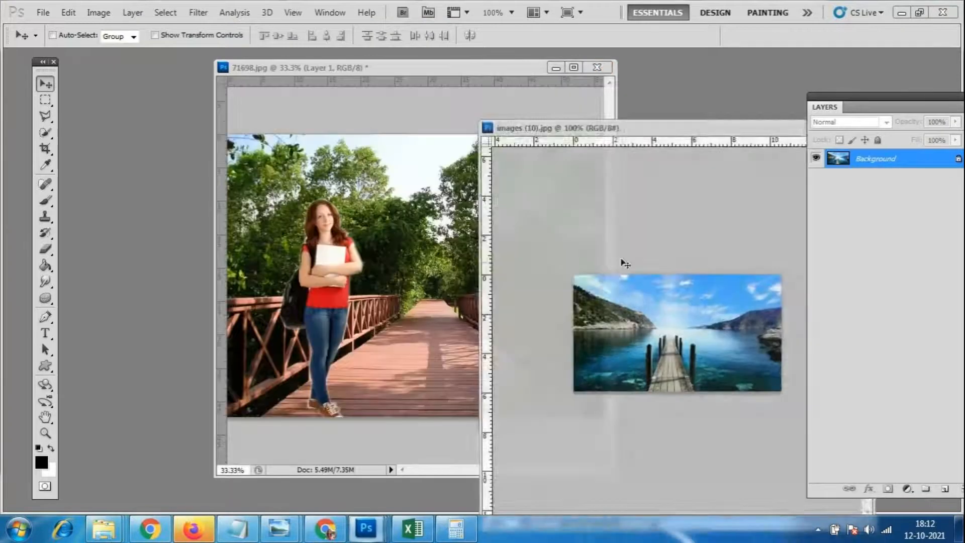
left_click_drag(667, 133, 455, 125)
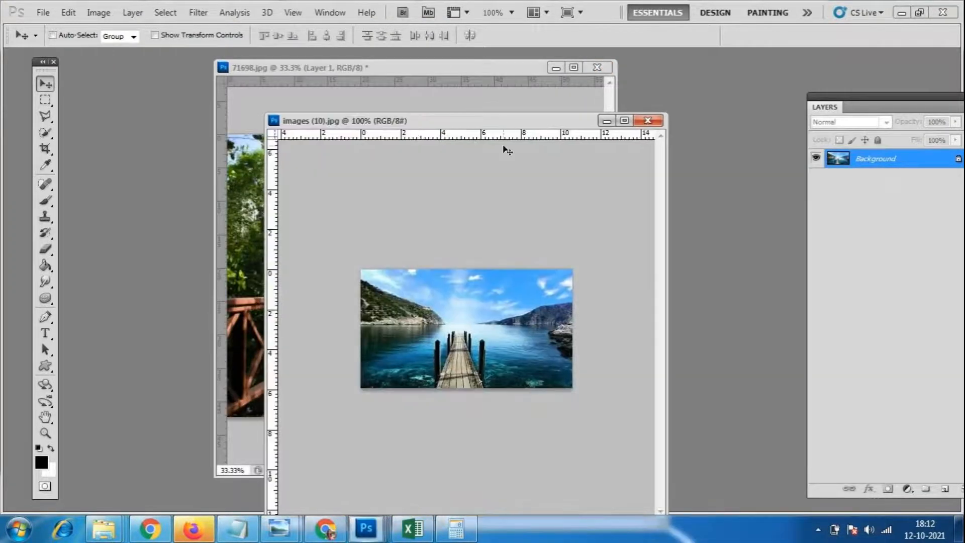
key("ctrl+plus")
key("ctrl+plus")
key("ctrl+plus")
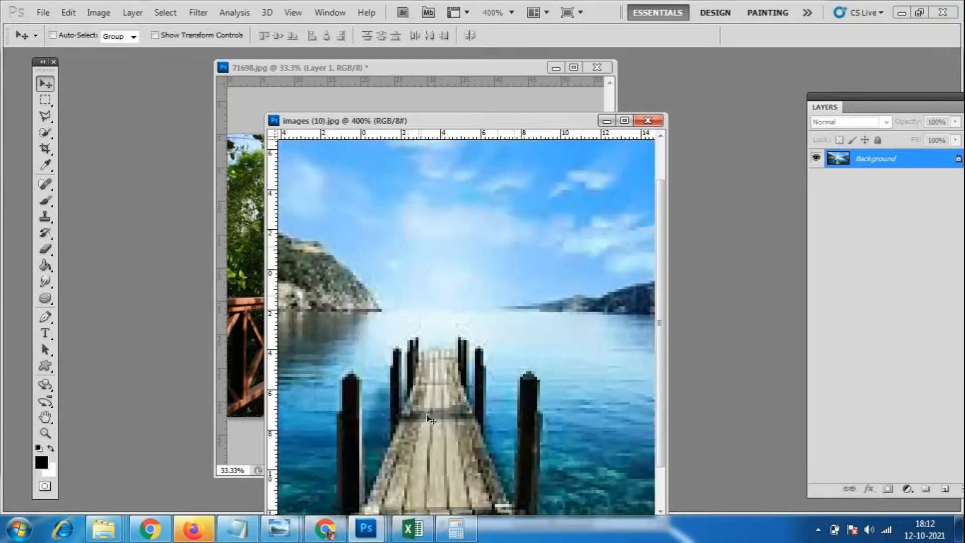
left_click(647, 120)
Open 1912151.jpg from the reff folder and arrange it in a floating window beside 71698.jpg
left_click(43, 12)
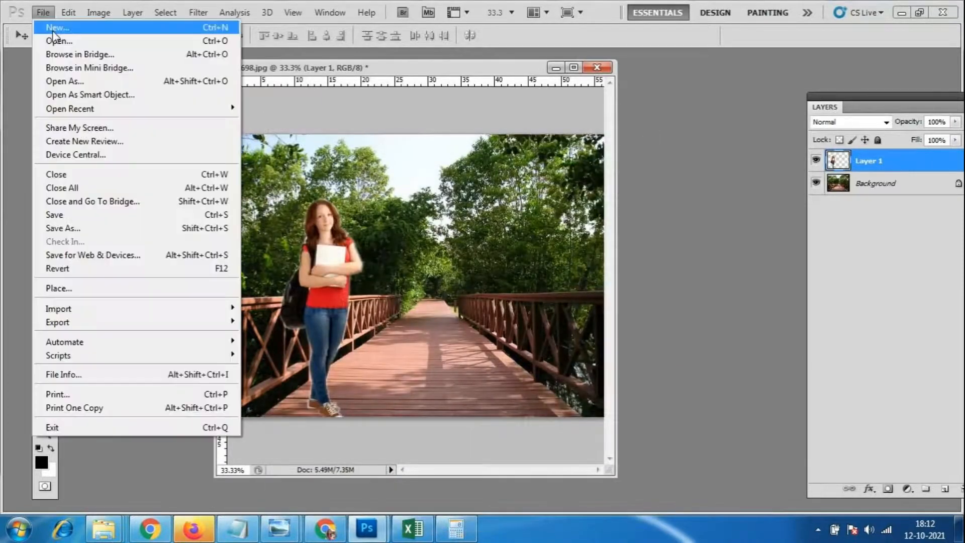
left_click(55, 41)
left_click(537, 232)
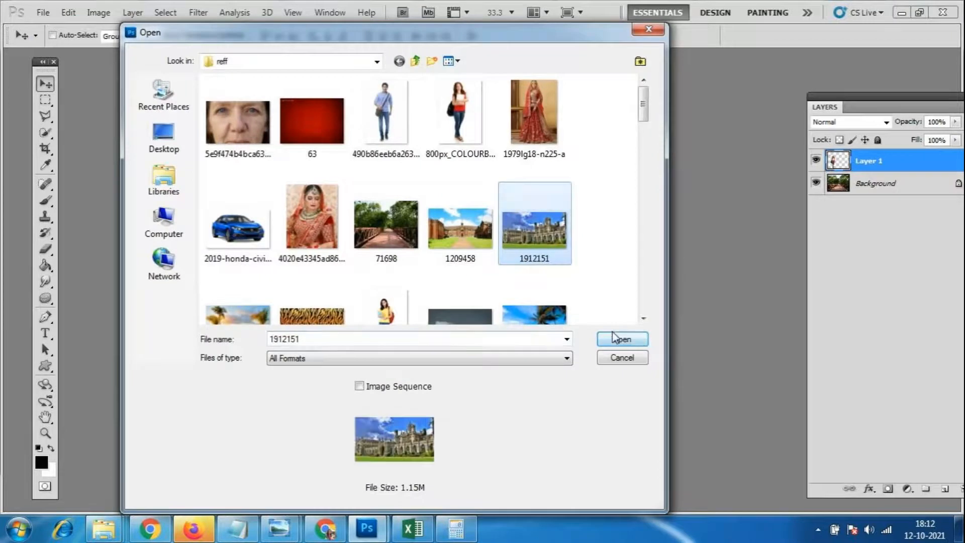
left_click(618, 338)
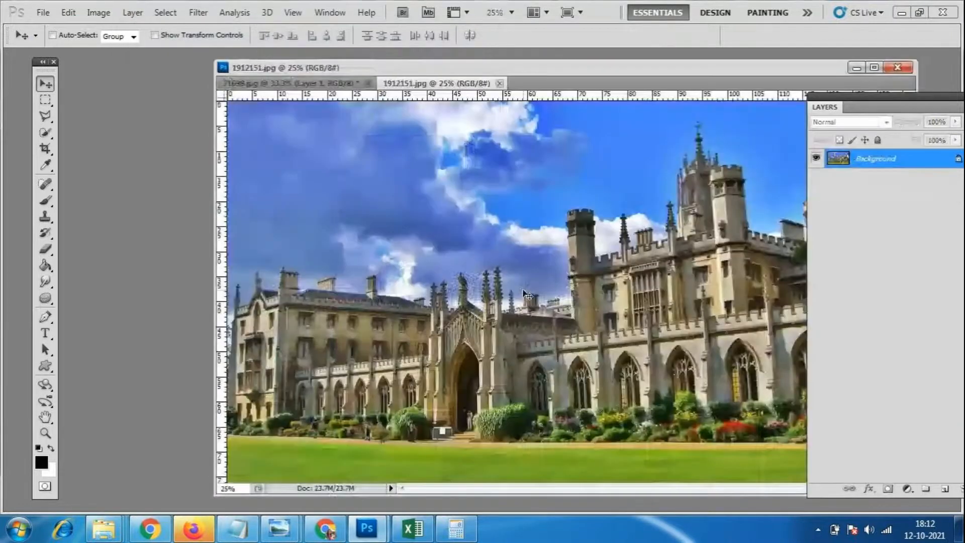
left_click_drag(430, 82, 547, 125)
left_click_drag(525, 69, 262, 63)
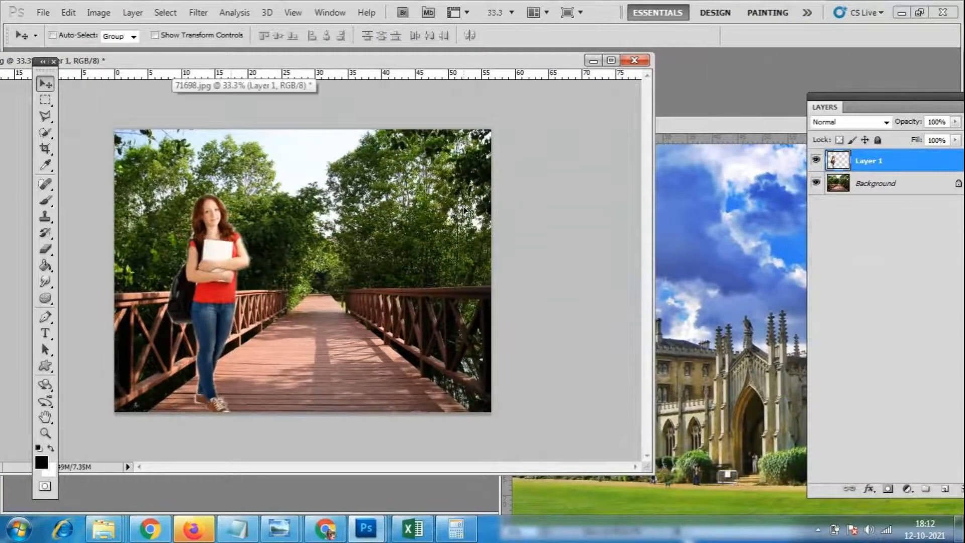
left_click_drag(364, 61, 430, 73)
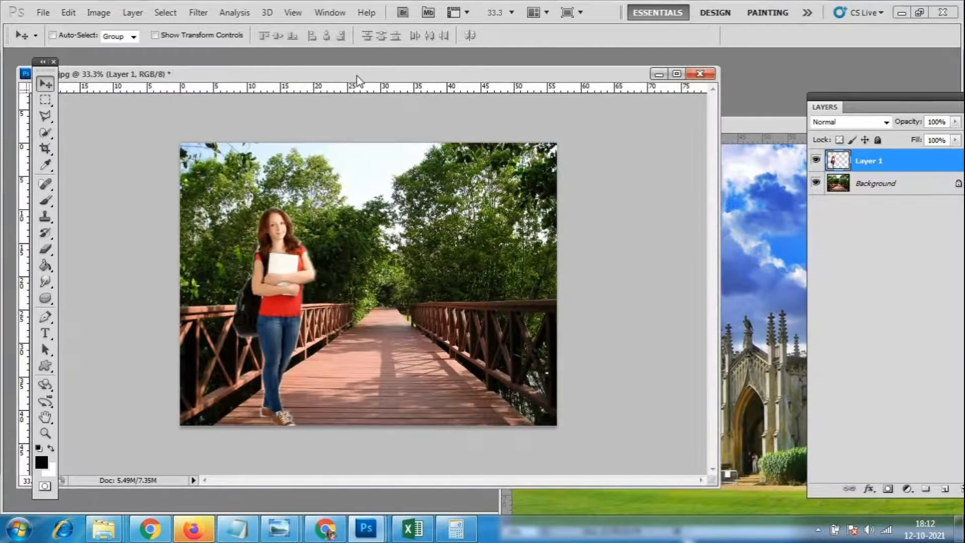
left_click_drag(358, 75, 377, 69)
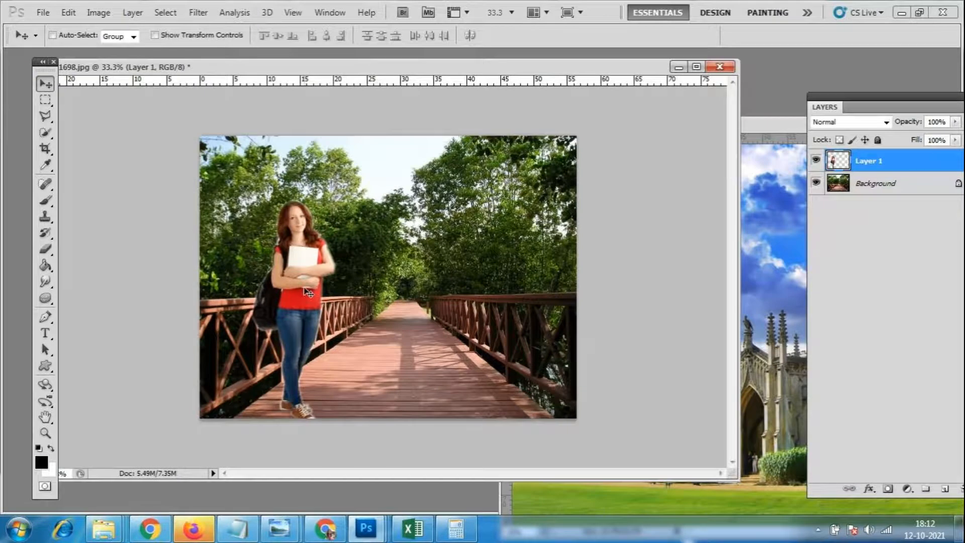
Bring the whole Layers panel into view and select the Background layer, ending with Layer 1 selected again
left_click(758, 88)
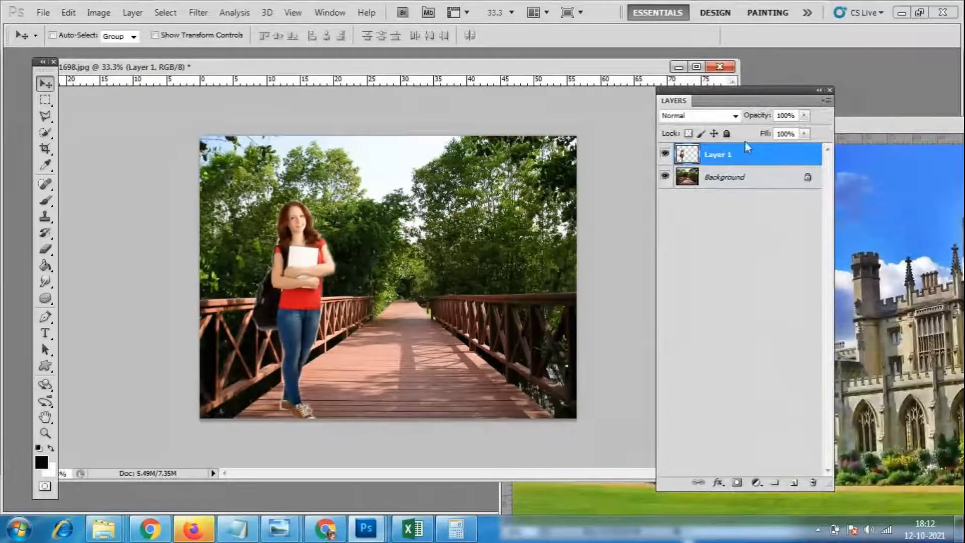
left_click(725, 183)
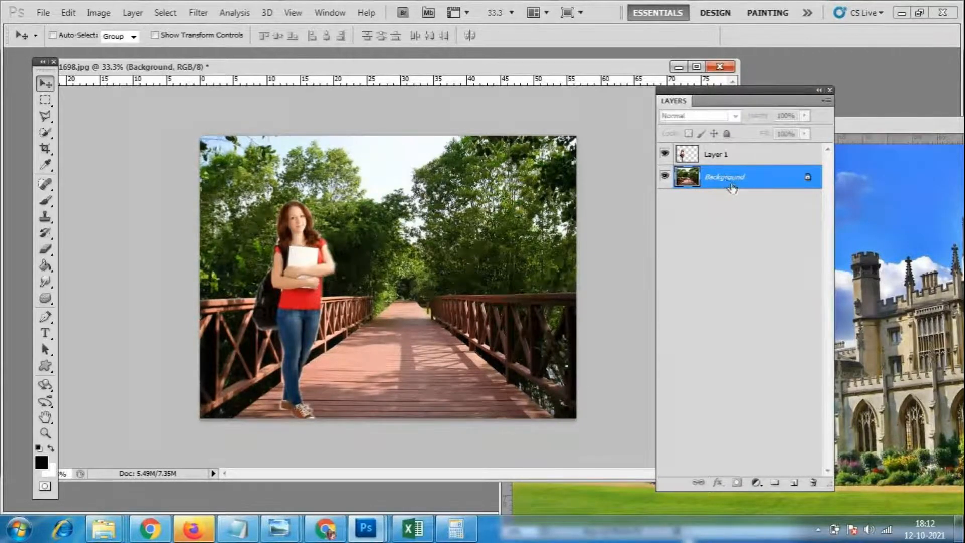
left_click(764, 158)
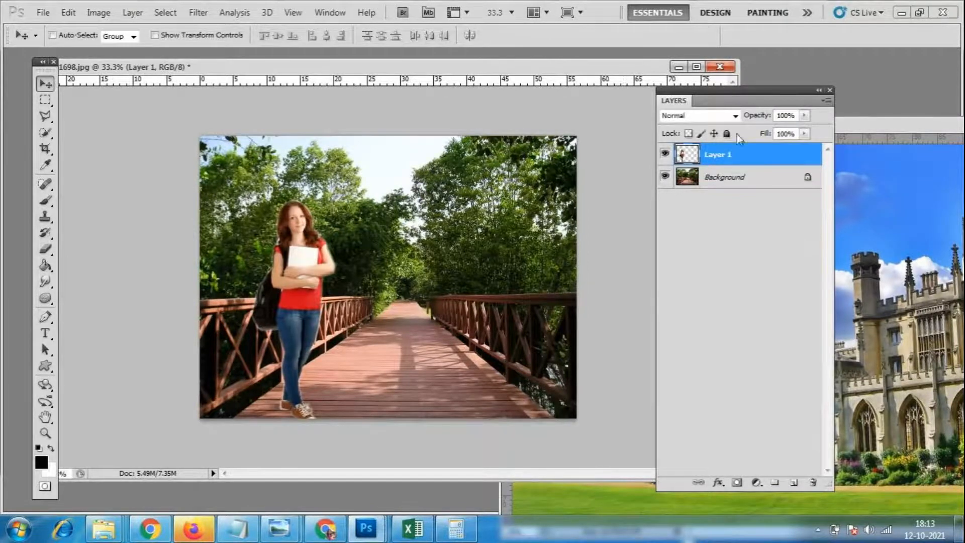
Demonstrate layer visibility by repeatedly hiding and showing Layer 1, leaving it visible
left_click(665, 155)
left_click(665, 155)
left_click(665, 154)
left_click(665, 155)
left_click(665, 156)
left_click(665, 155)
left_click(665, 156)
left_click(665, 156)
left_click(665, 156)
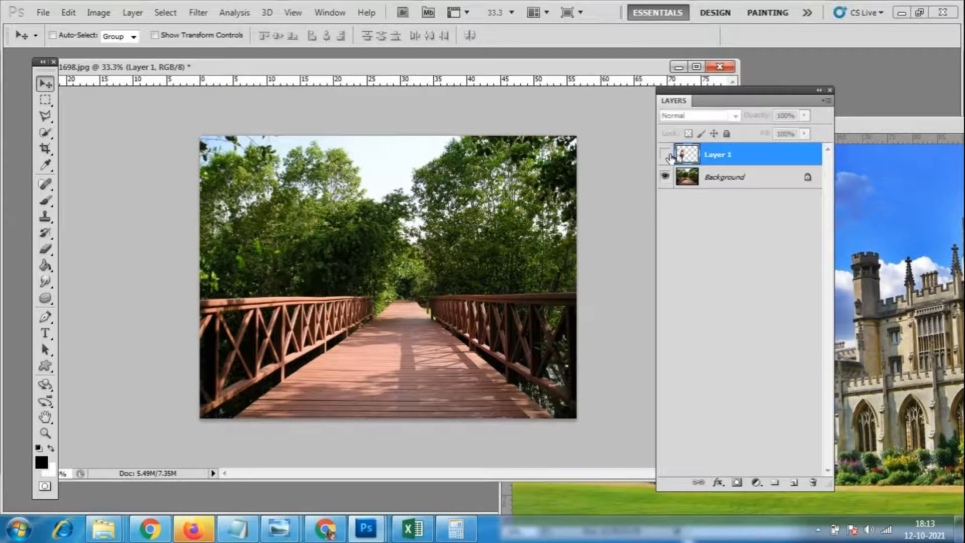
left_click(666, 155)
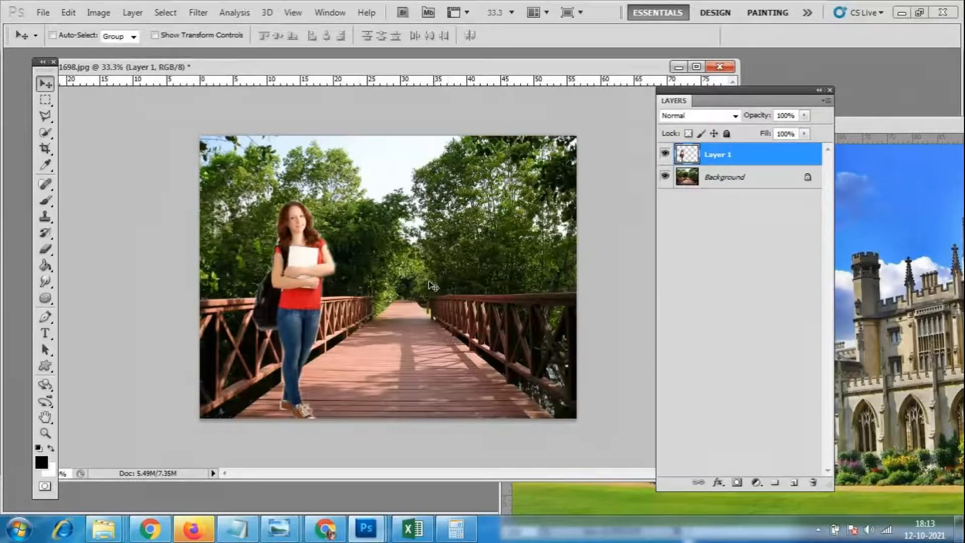
left_click(665, 154)
left_click(668, 157)
left_click(668, 156)
left_click(669, 157)
left_click(668, 155)
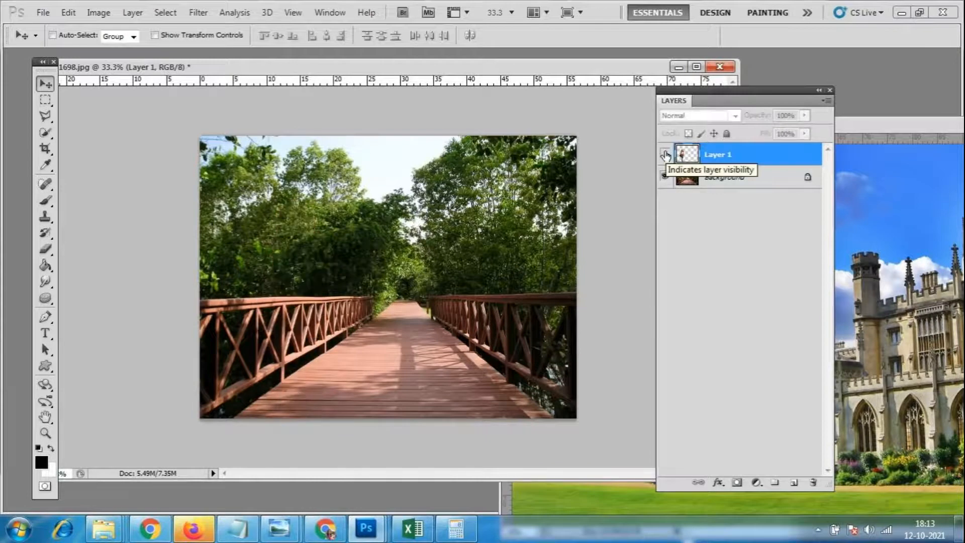
left_click(666, 155)
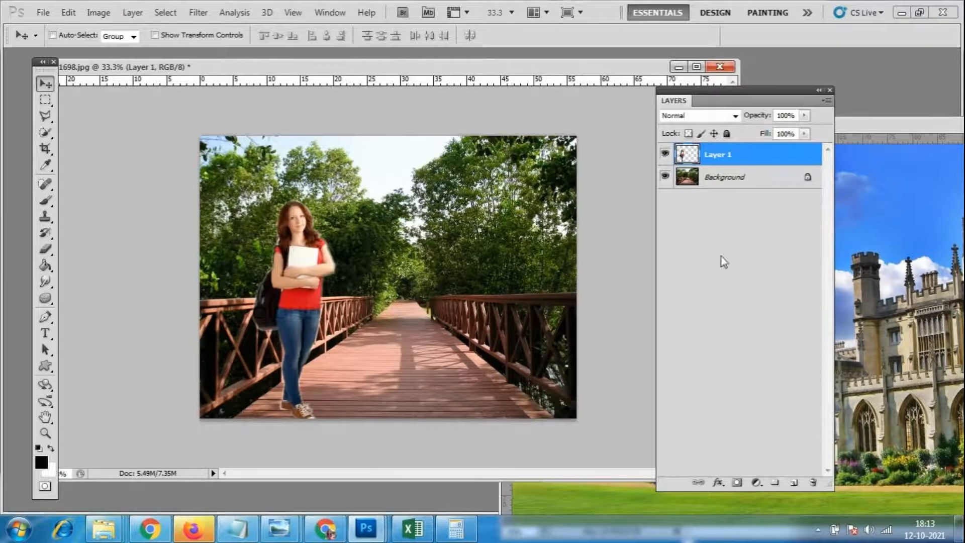
Copy the woman from 71698.jpg into 1912151.jpg and place her on the lawn, with the Layers panel moved clear of her
left_click_drag(758, 97, 600, 383)
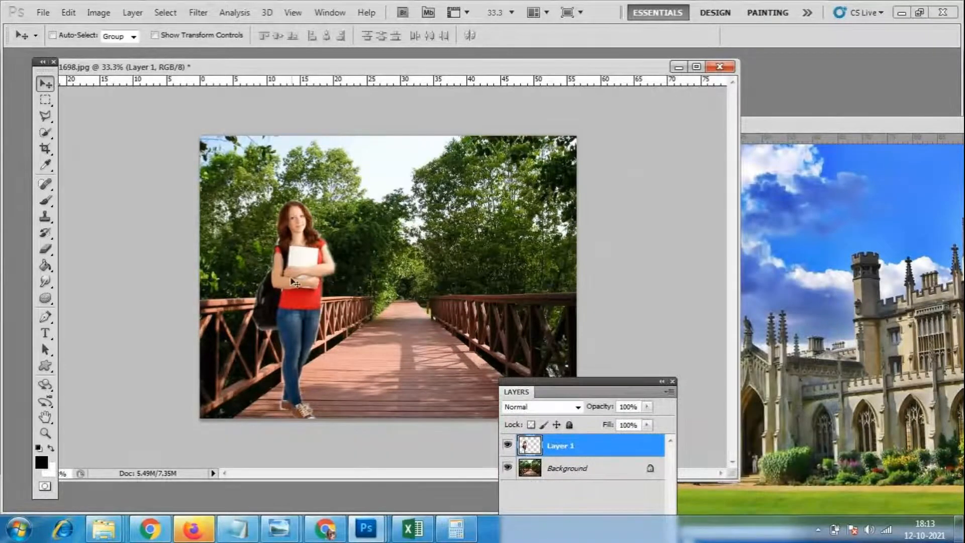
left_click_drag(284, 284, 841, 333)
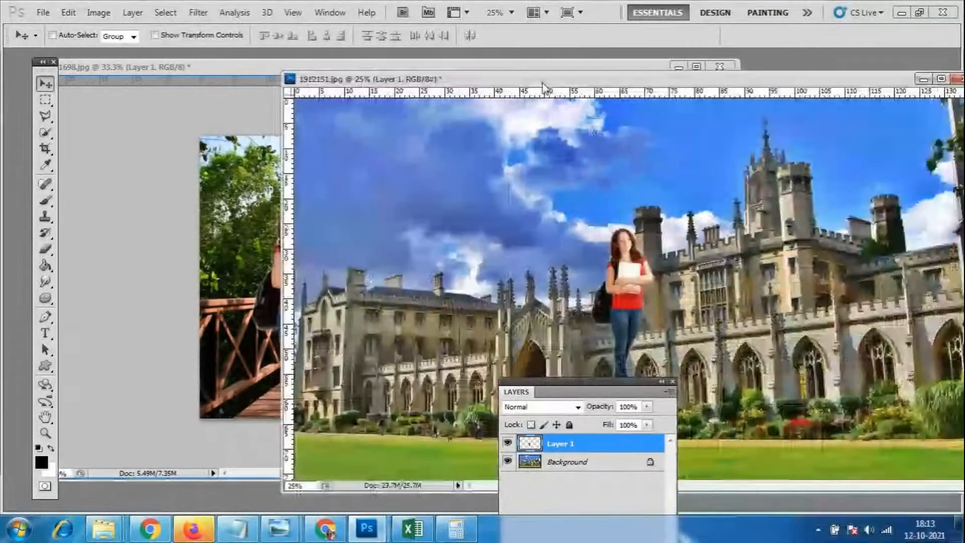
left_click_drag(543, 85, 486, 66)
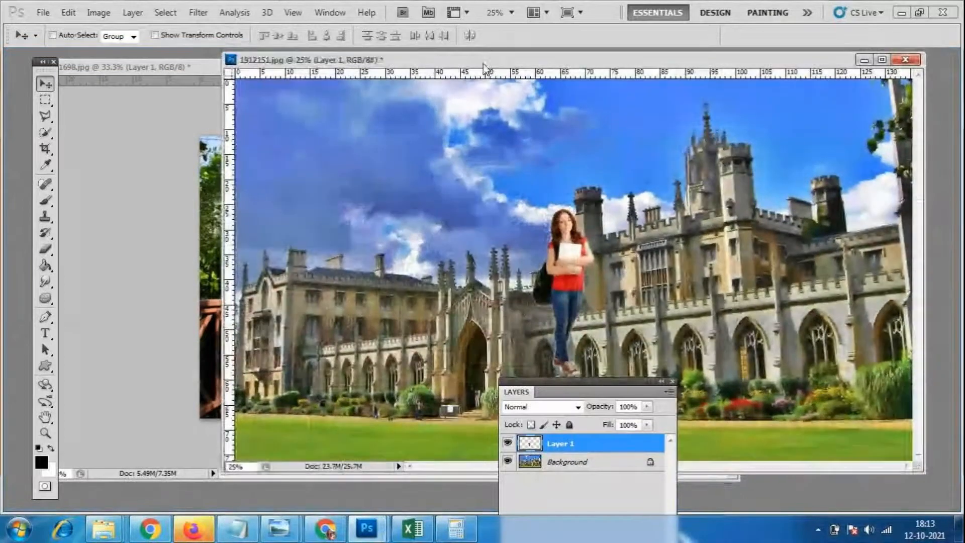
left_click_drag(571, 384, 754, 510)
left_click_drag(563, 257, 391, 336)
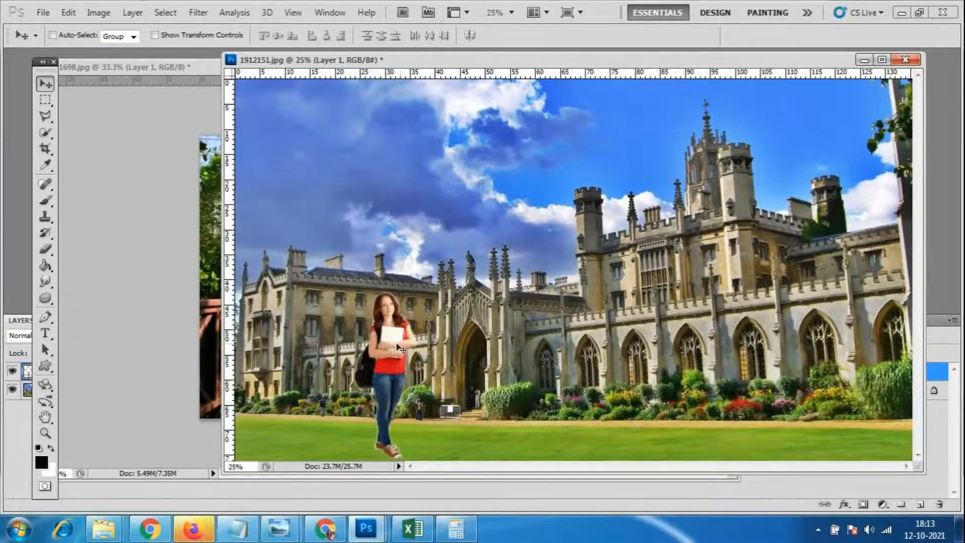
Scale the woman down to about 51% with Free Transform and stand her on the lawn left of the arched entrance
key("ctrl+t")
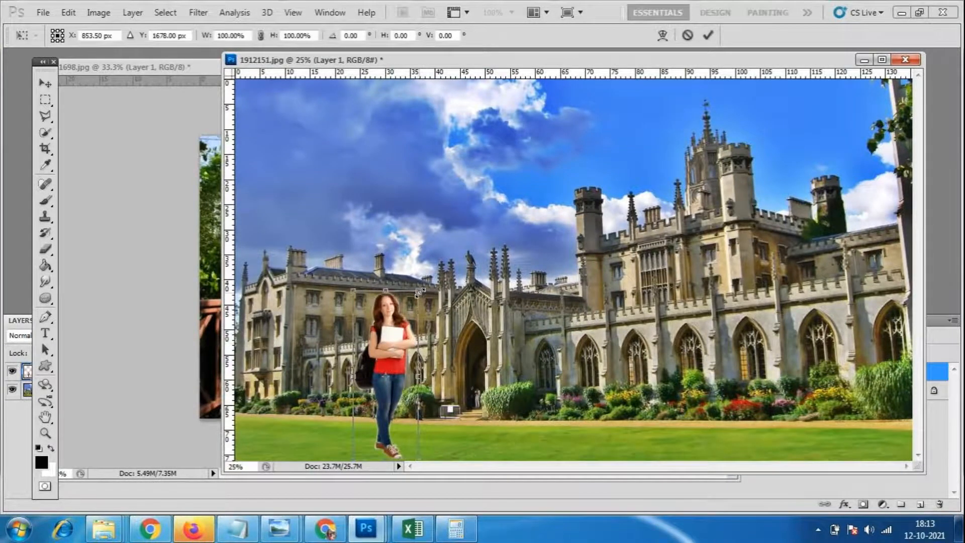
left_click_drag(417, 292, 405, 331)
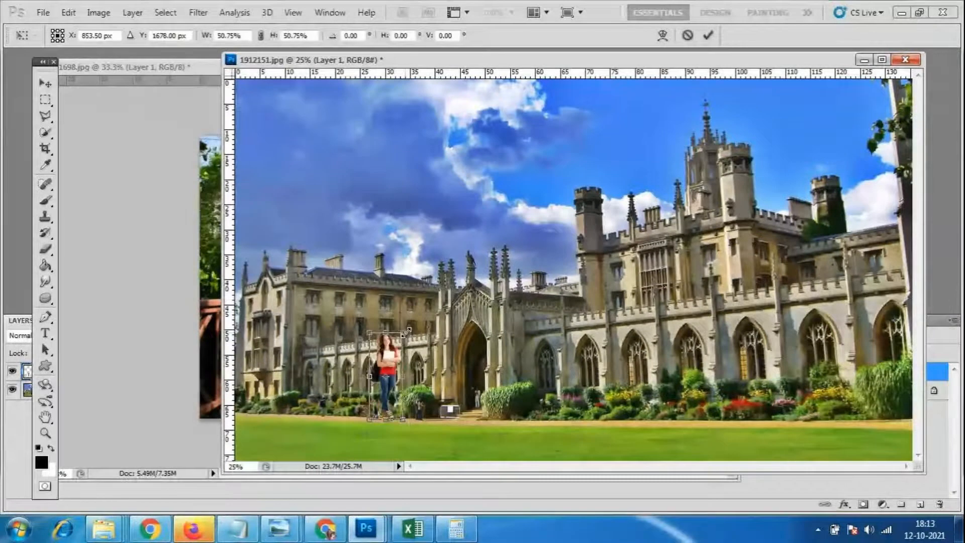
left_click_drag(396, 369, 379, 412)
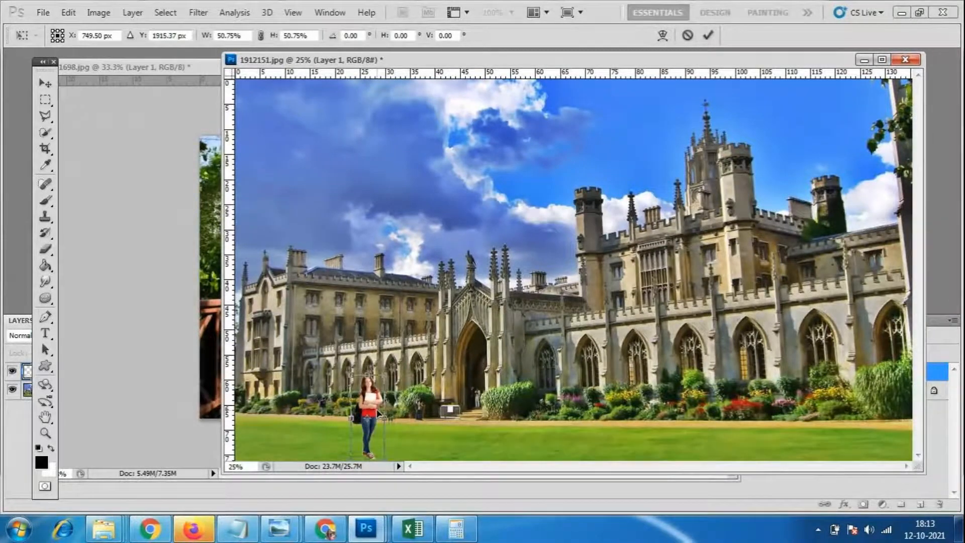
key("Return")
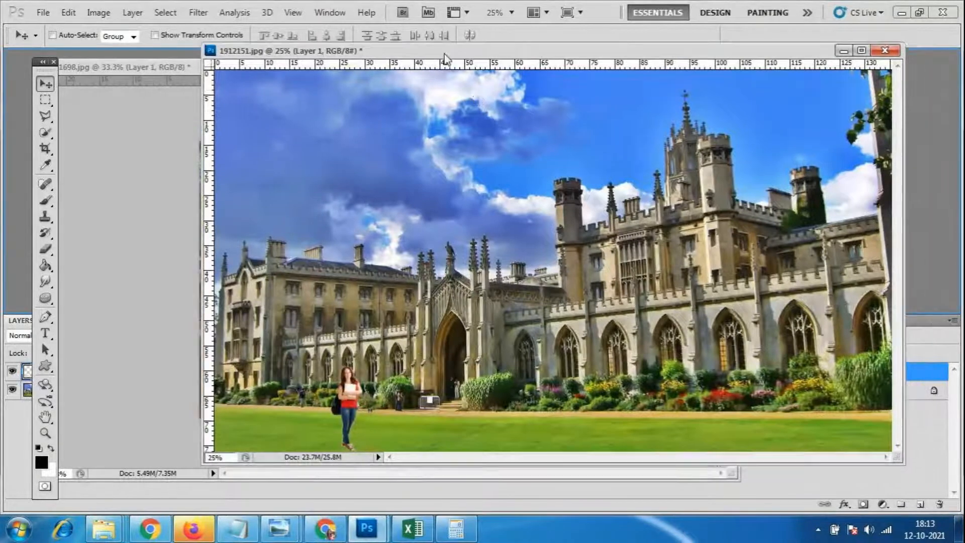
Shift the 1912151.jpg window over and shrink the woman further with Free Transform, keeping her proportions and feet on the lawn
left_click_drag(464, 60, 470, 57)
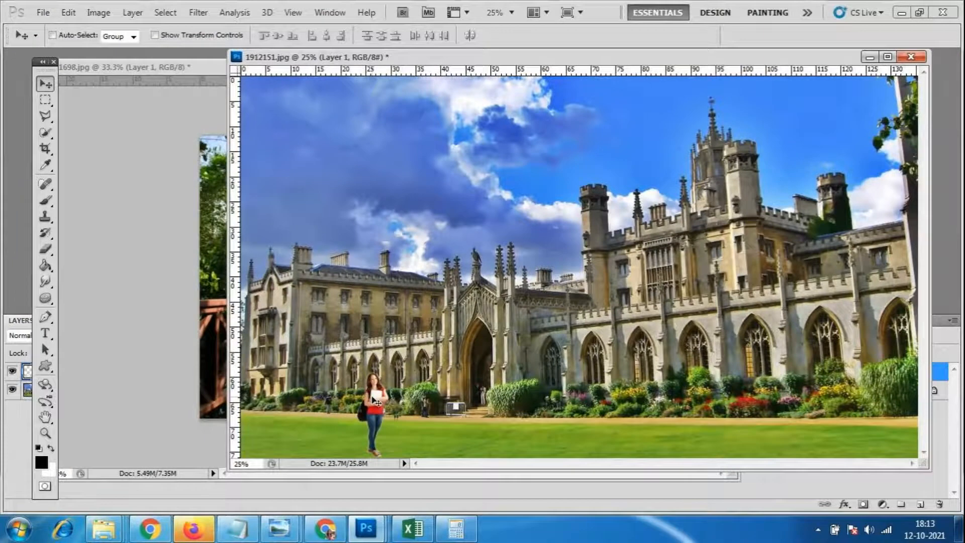
key("ctrl+t")
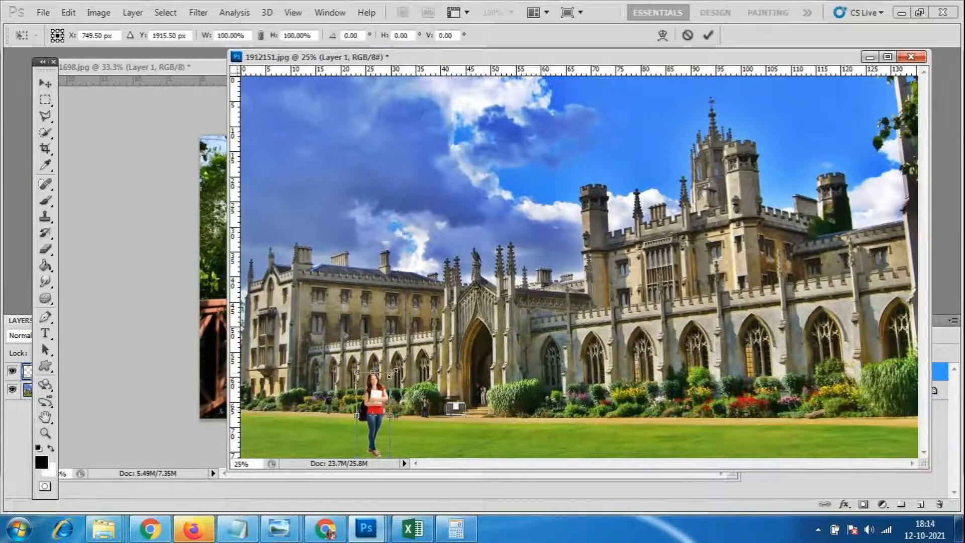
left_click_drag(391, 373, 327, 401)
key("Return")
Enlarge the woman to about 133.5% with Free Transform and move her on the lawn slightly closer to the arched entrance
key("ctrl+t")
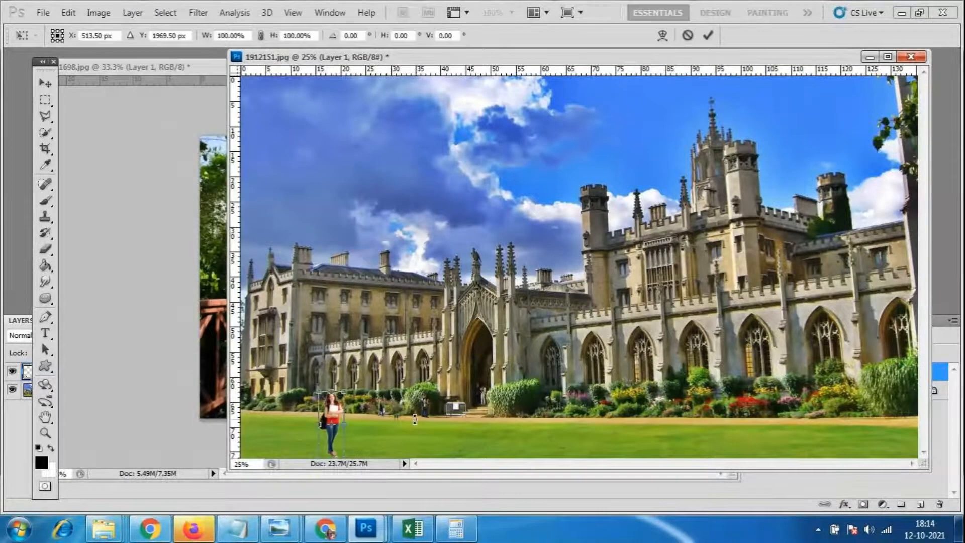
left_click_drag(351, 390, 348, 380)
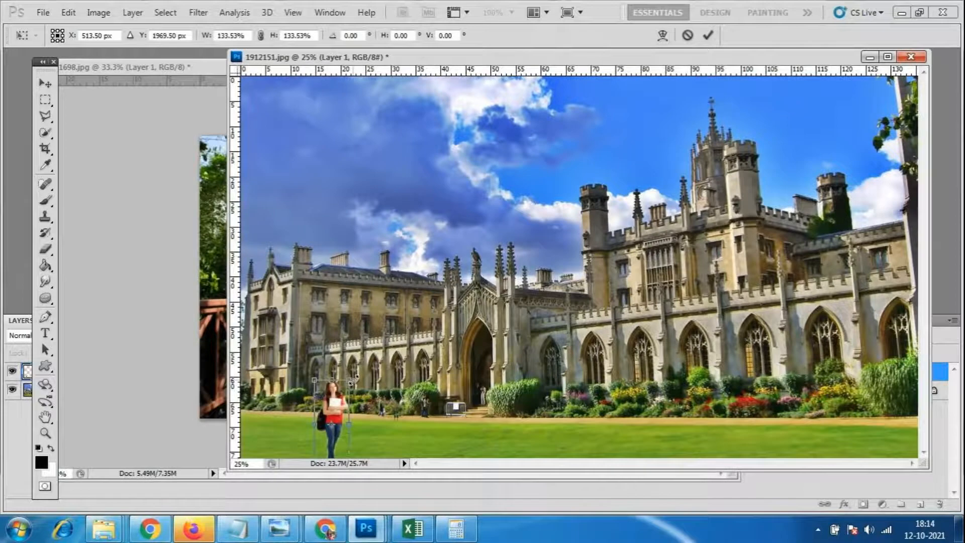
key("Return")
left_click_drag(340, 414, 369, 401)
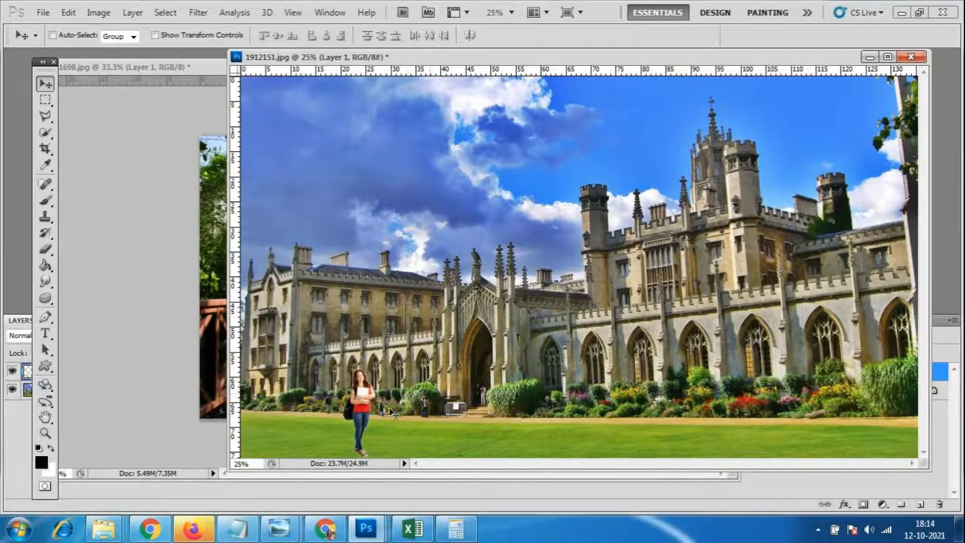
left_click(43, 12)
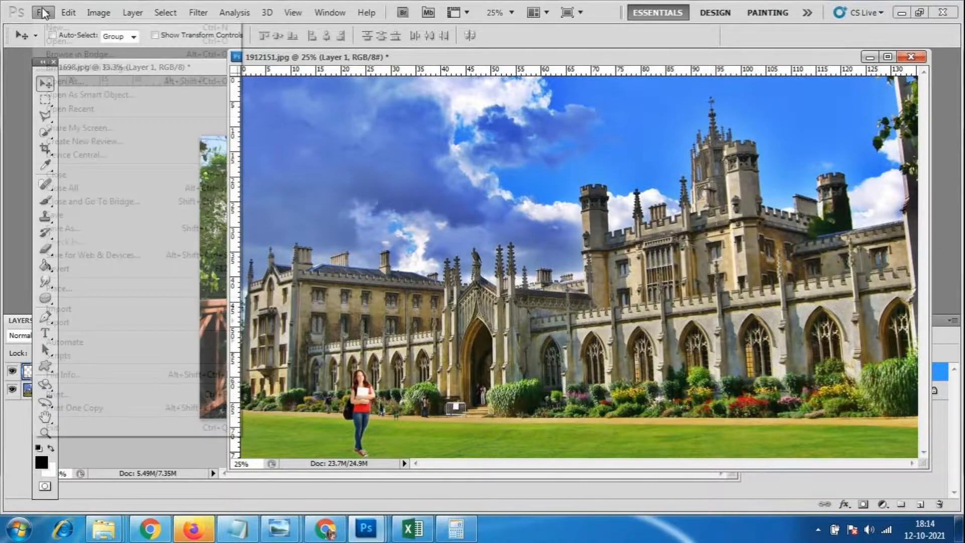
left_click(54, 43)
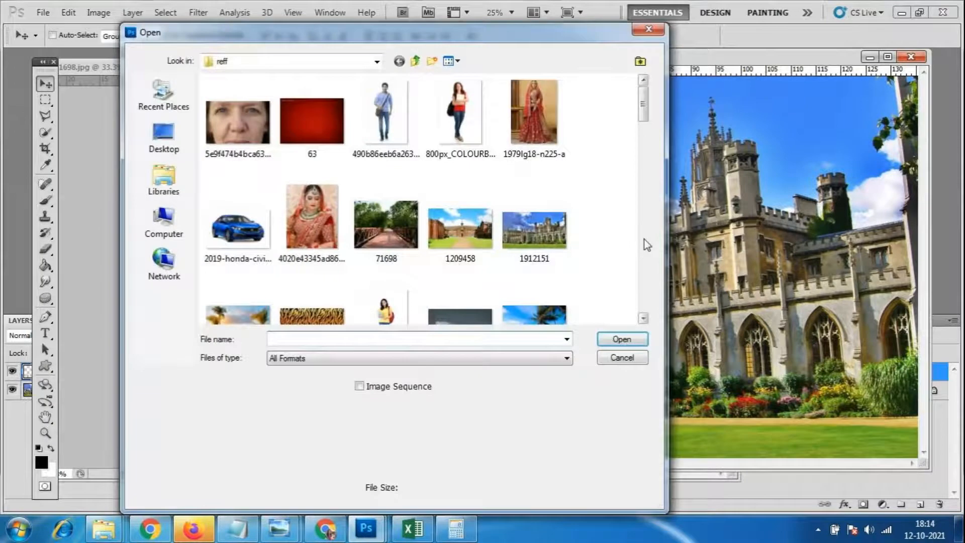
scroll(629, 112, "down", 6)
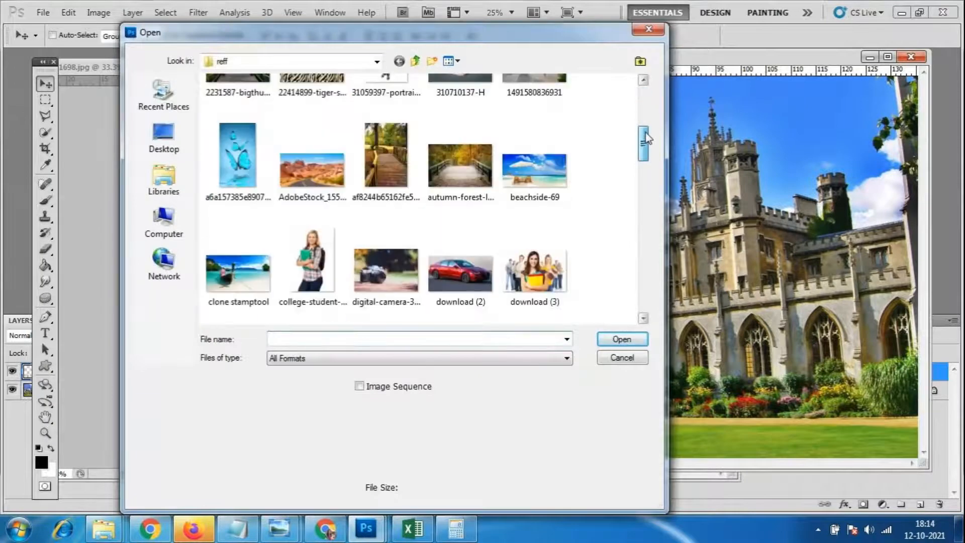
left_click_drag(645, 156, 641, 299)
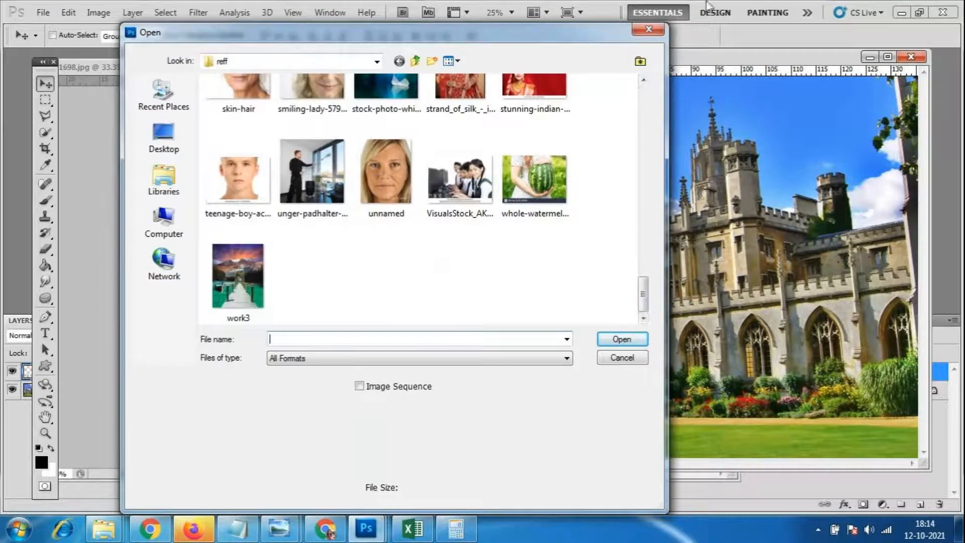
left_click(649, 30)
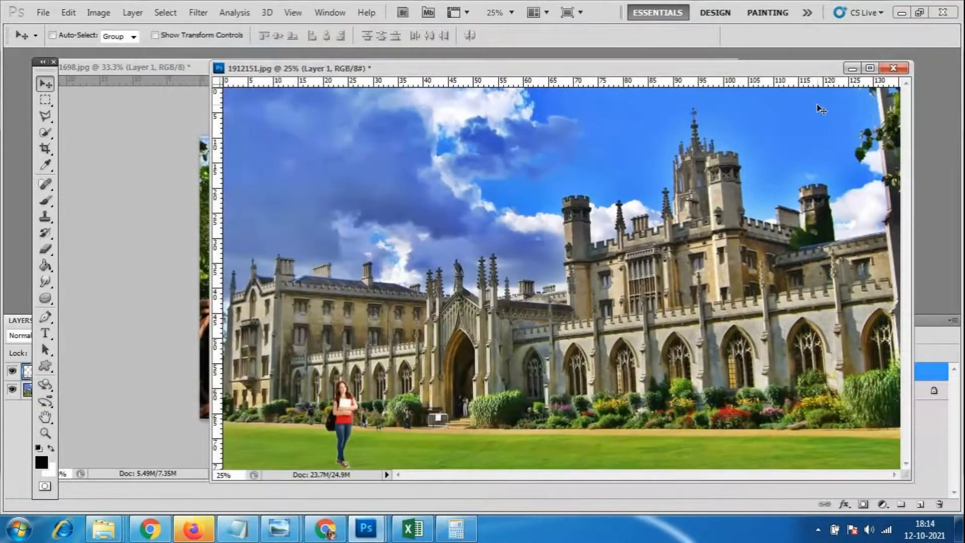
Close 1912151.jpg without saving the changes
left_click(892, 68)
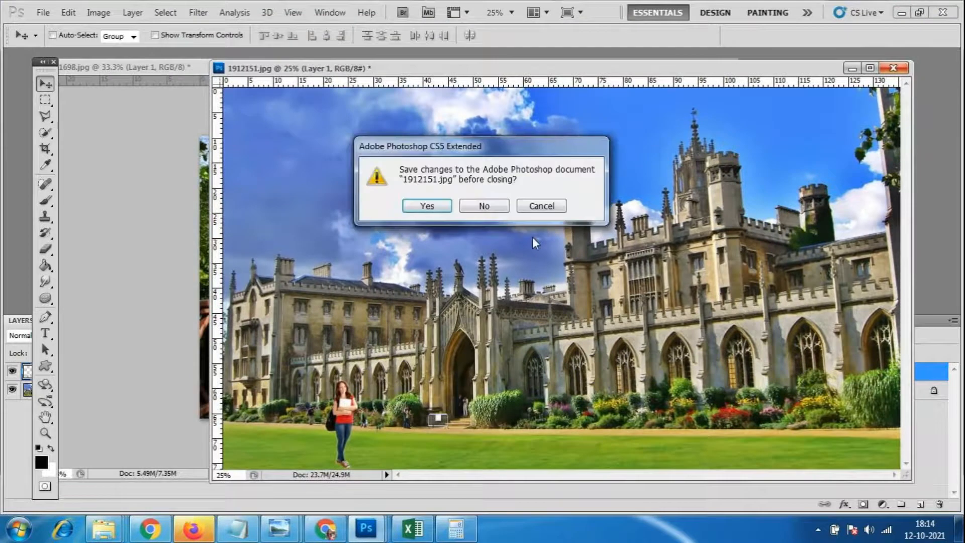
left_click(486, 206)
left_click(44, 12)
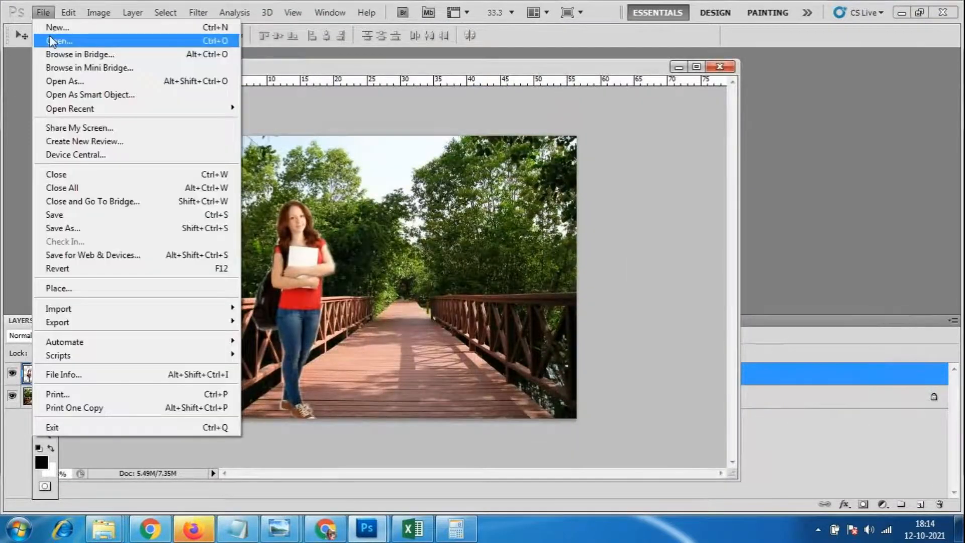
left_click(52, 39)
left_click(385, 121)
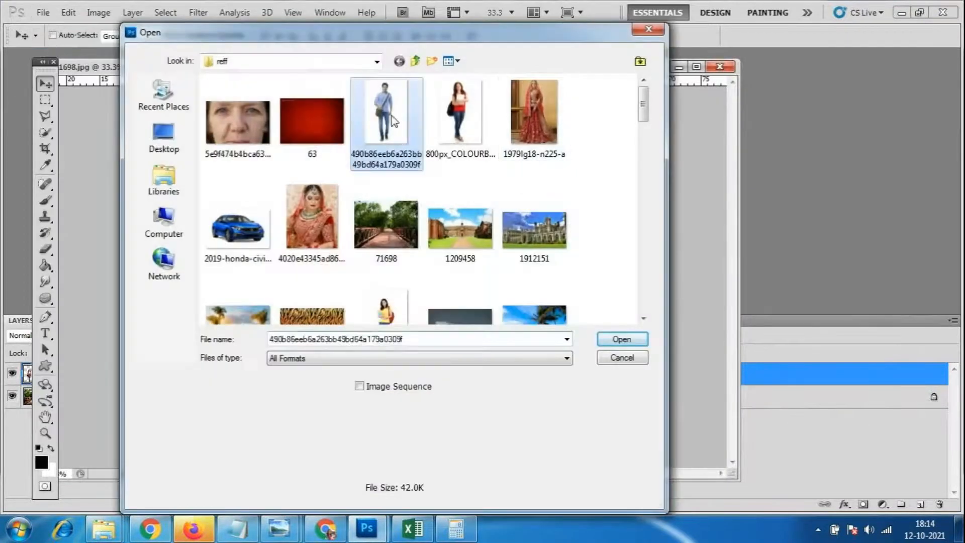
left_click(638, 338)
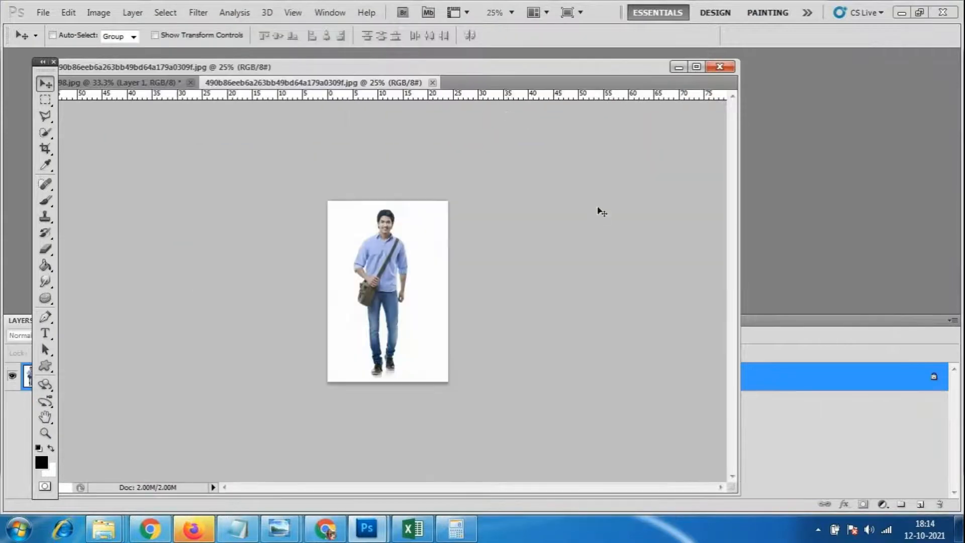
left_click(432, 83)
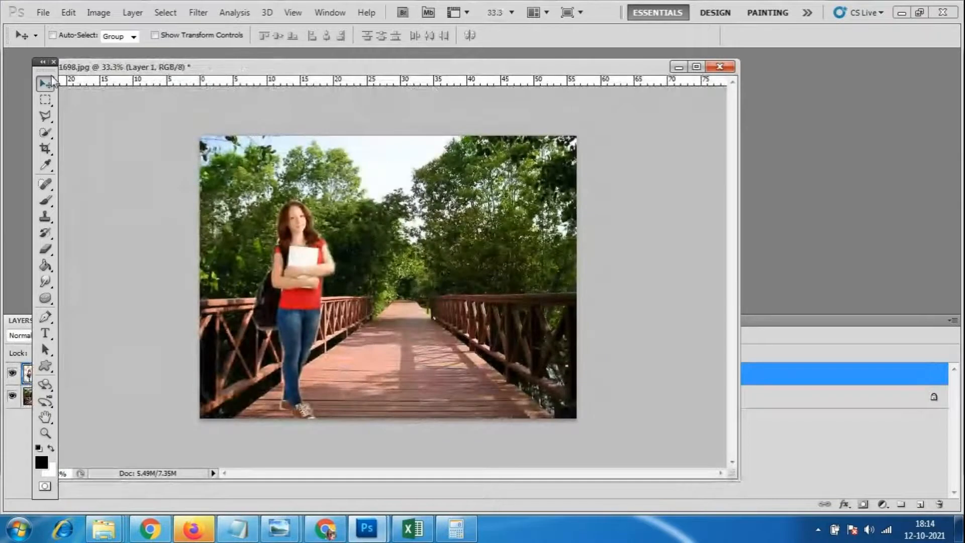
Open images (4).jpg from the reff folder and float it in its own window beside the bridge photo
left_click(43, 13)
left_click(44, 36)
mouse_move(643, 108)
left_mouse_down()
mouse_move(650, 254)
mouse_move(637, 327)
mouse_move(635, 196)
left_mouse_up()
left_click(238, 271)
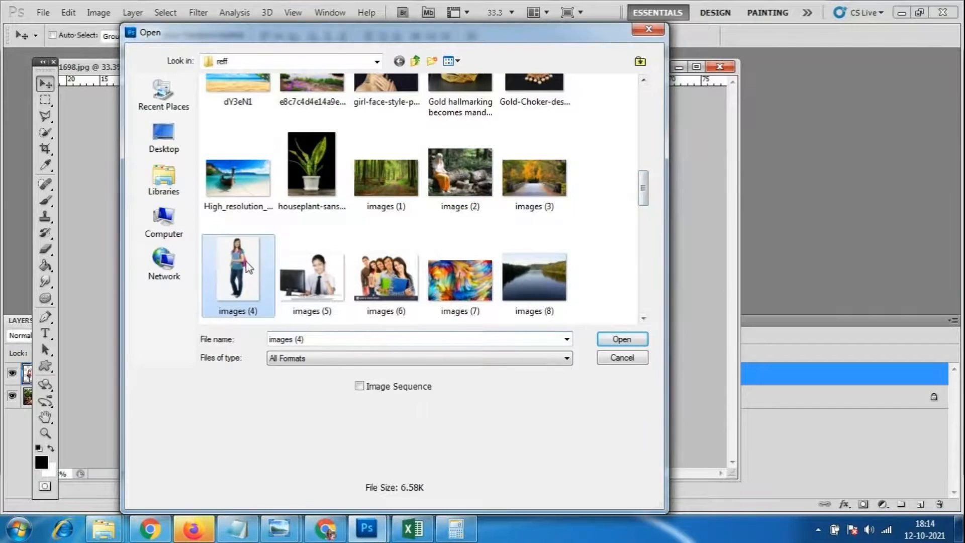
left_click(614, 340)
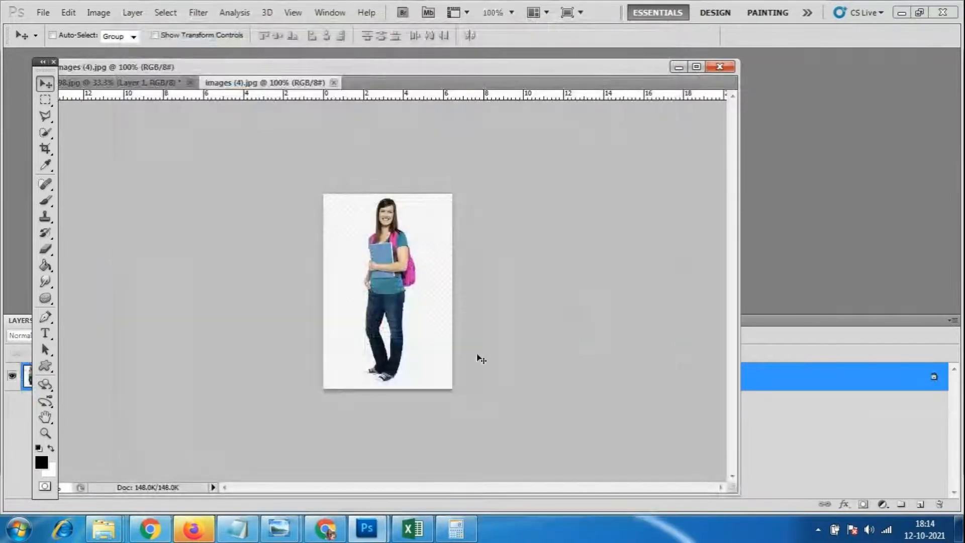
left_click_drag(298, 89, 583, 90)
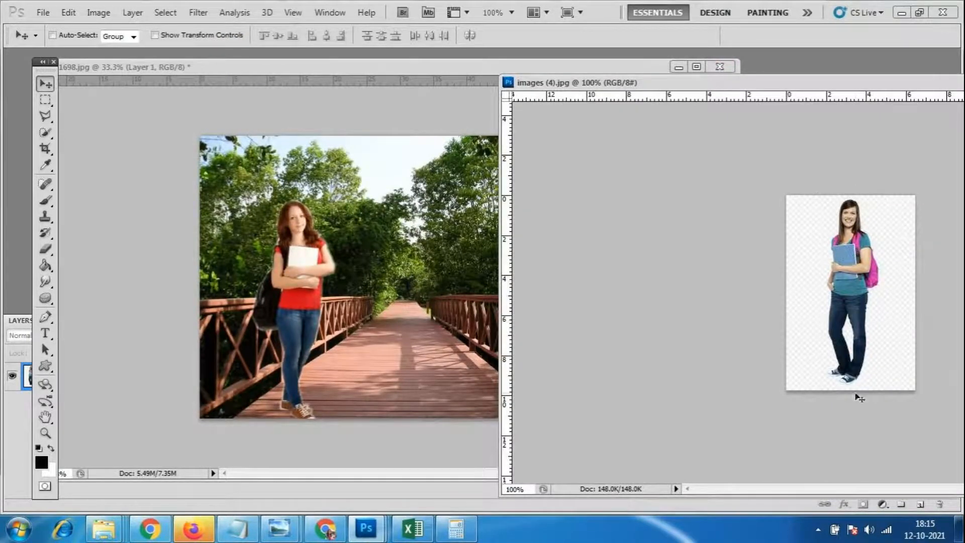
Try to move the woman in images (4).jpg with the Move tool, dismiss the alert and close that image
left_click_drag(847, 278, 779, 266)
left_click(467, 208)
left_click_drag(702, 83, 300, 102)
left_click(781, 101)
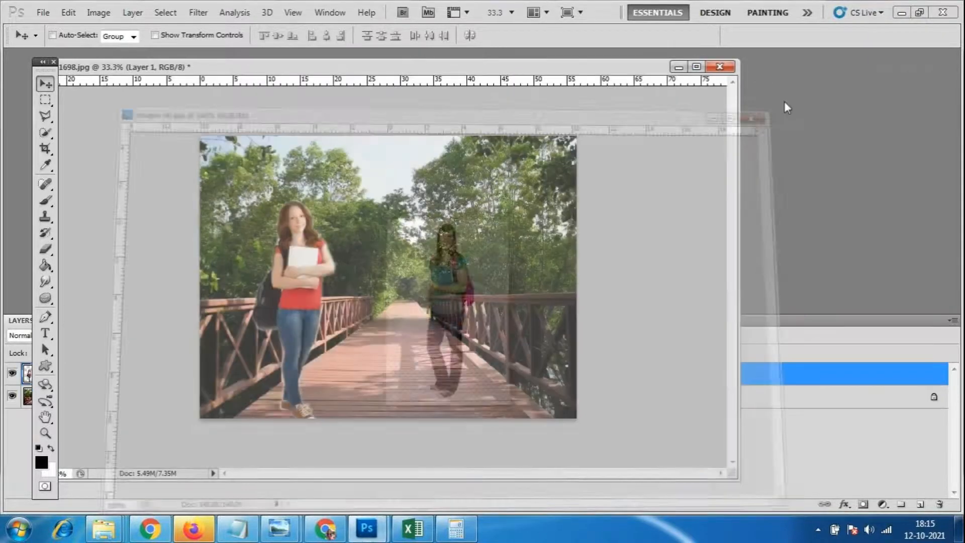
Open 31059397-portrait-of-young-indian-student-isolated-on-white-background.jpg from the reff folder and float it in its own window
left_click(44, 12)
left_click(57, 44)
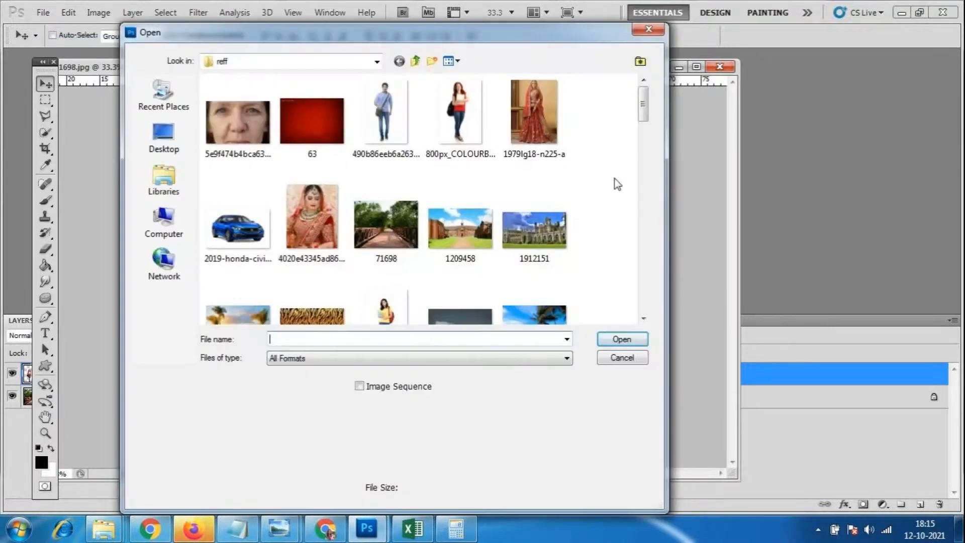
left_click_drag(646, 102, 644, 134)
left_click(386, 128)
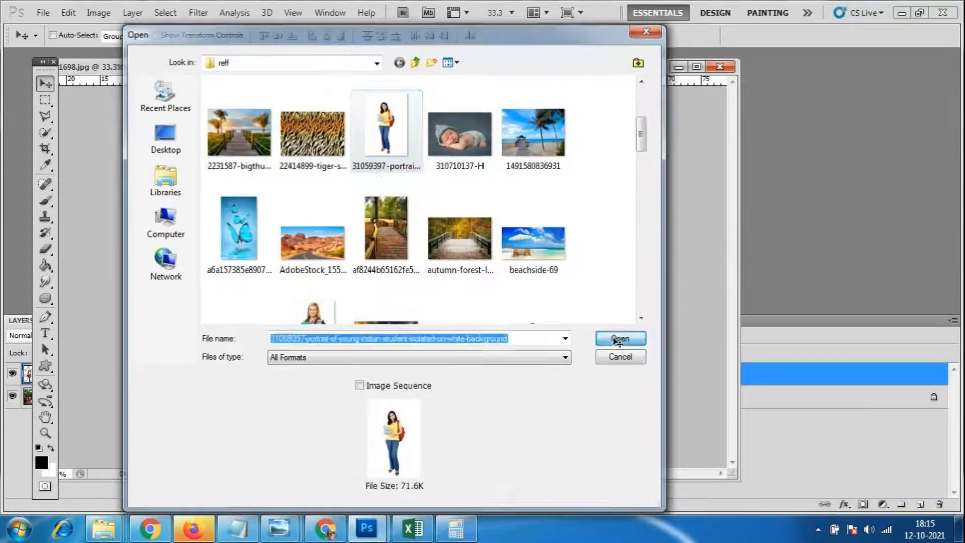
left_click(622, 338)
left_click_drag(485, 83, 578, 103)
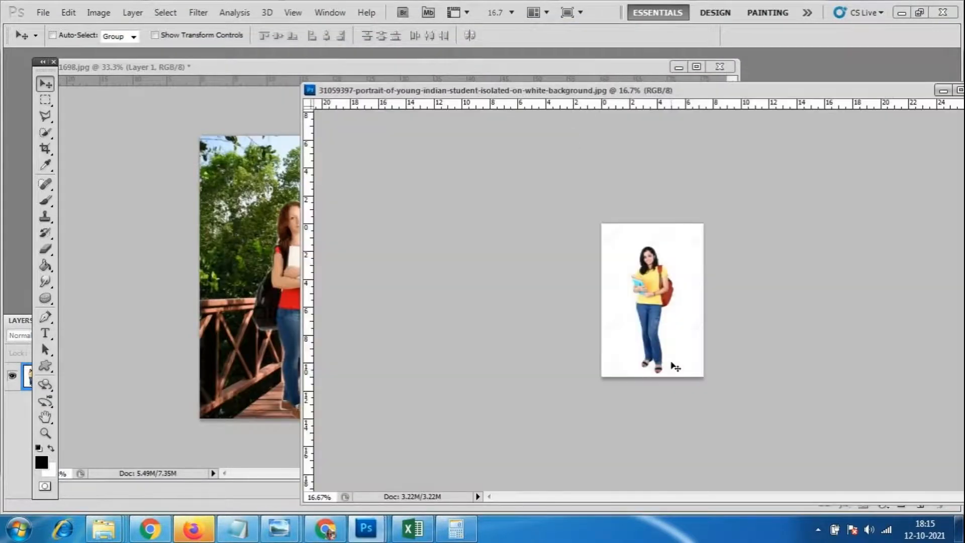
Enlarge the student portrait to 33.3% and activate the Polygonal Lasso tool with its lasso variants shown
key("ctrl+plus")
key("ctrl+plus")
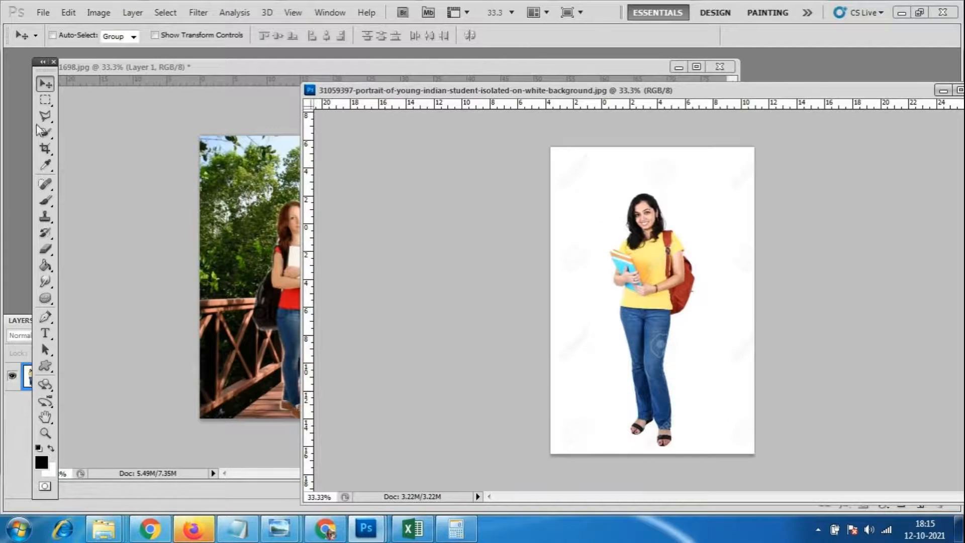
left_click(48, 120)
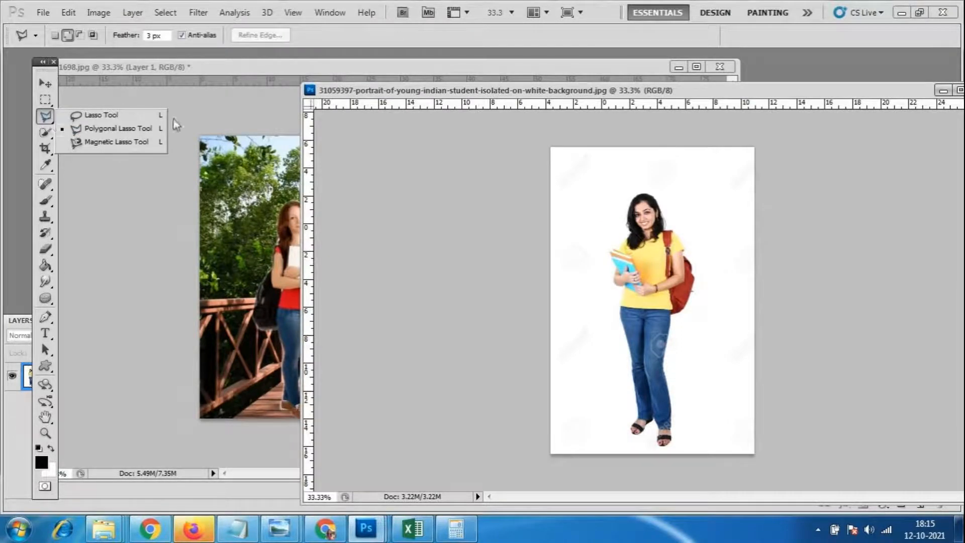
Start a Polygonal Lasso outline of the woman, tracing along her shoulder, sleeve and the top of the red backpack
left_click(125, 132)
mouse_move(619, 92)
left_mouse_down()
mouse_move(539, 60)
mouse_move(446, 80)
left_mouse_up()
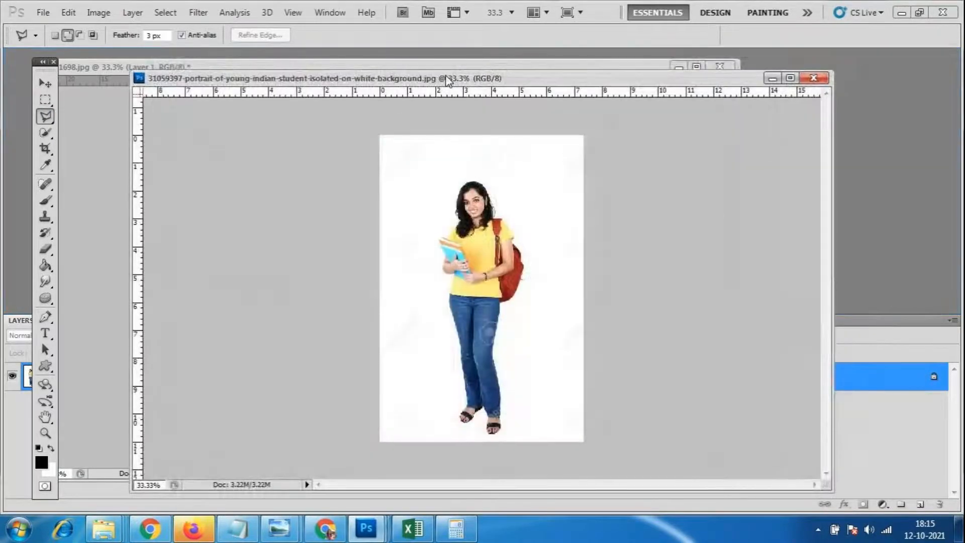
key("ctrl+plus")
scroll(518, 254, "up", 3)
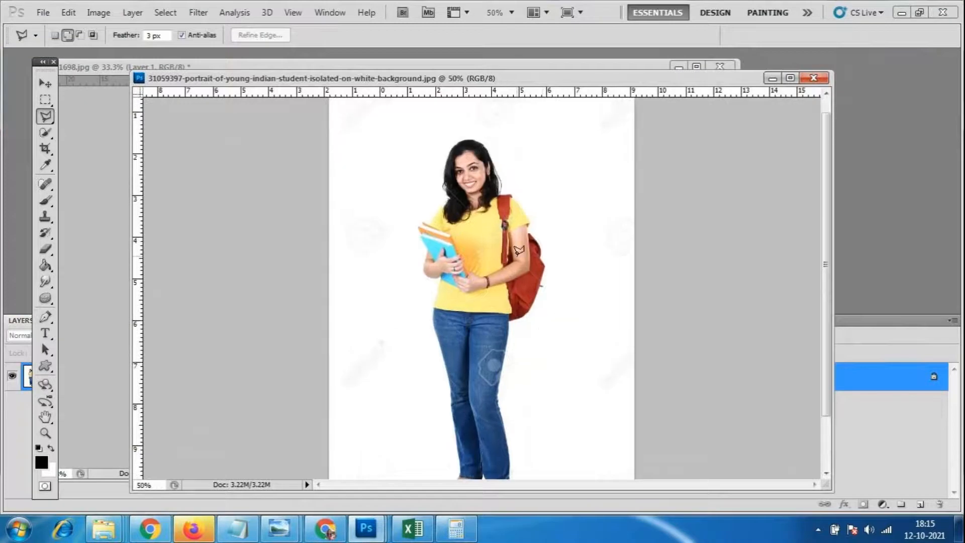
key("ctrl+plus")
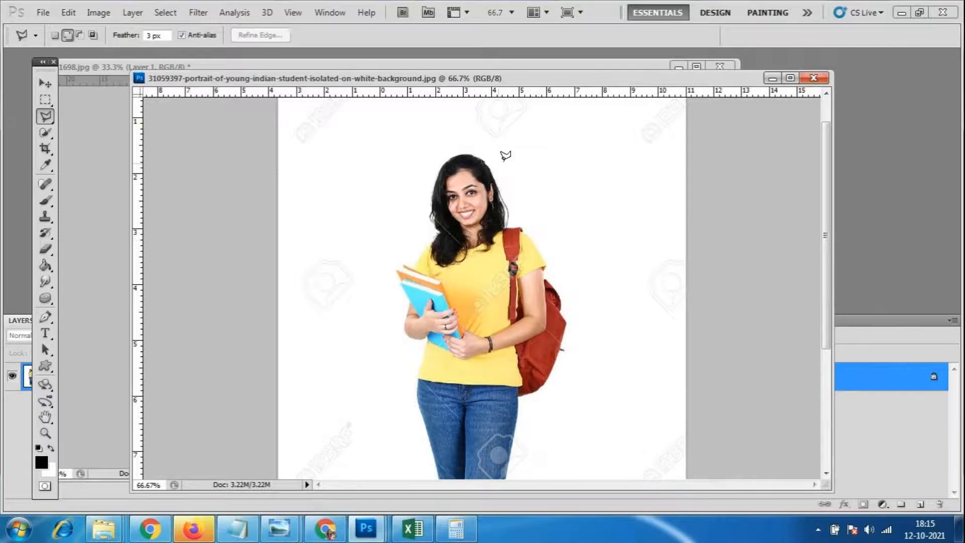
key("ctrl+plus")
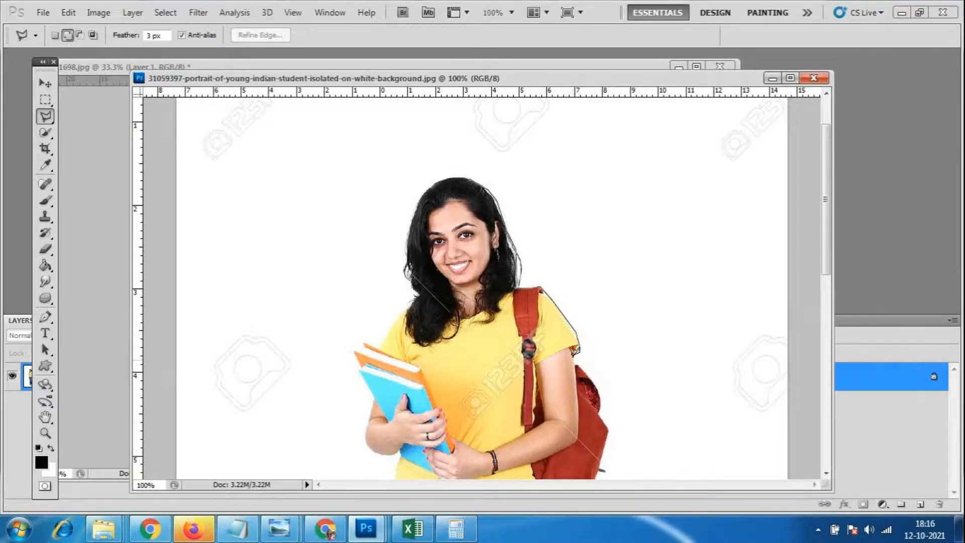
left_click(573, 356)
left_click(587, 370)
left_click(598, 387)
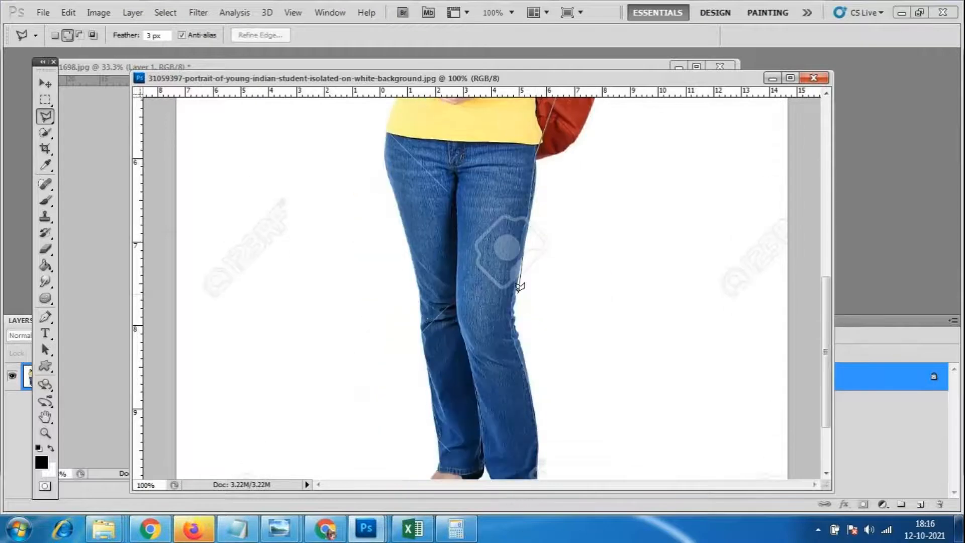
Continue the lasso outline down the backpack-side leg, across the trouser hems, and up the other leg to the waist and elbow
left_click(510, 323)
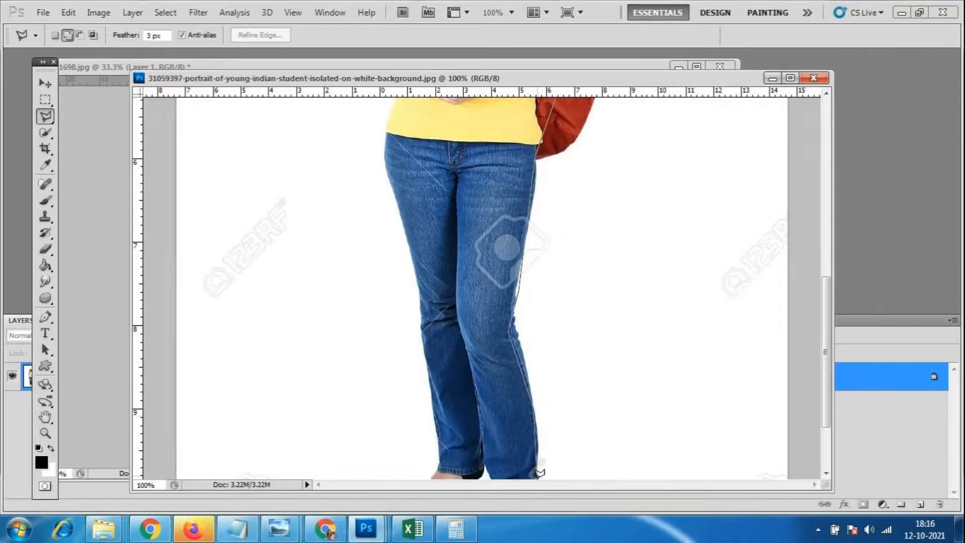
left_click(534, 436)
left_click(478, 416)
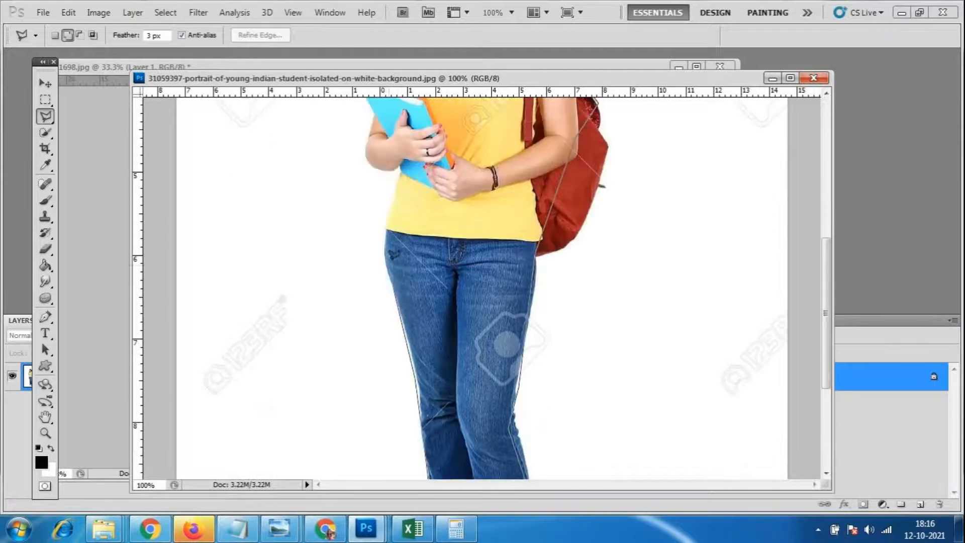
left_click(385, 226)
left_click(398, 170)
left_click(365, 167)
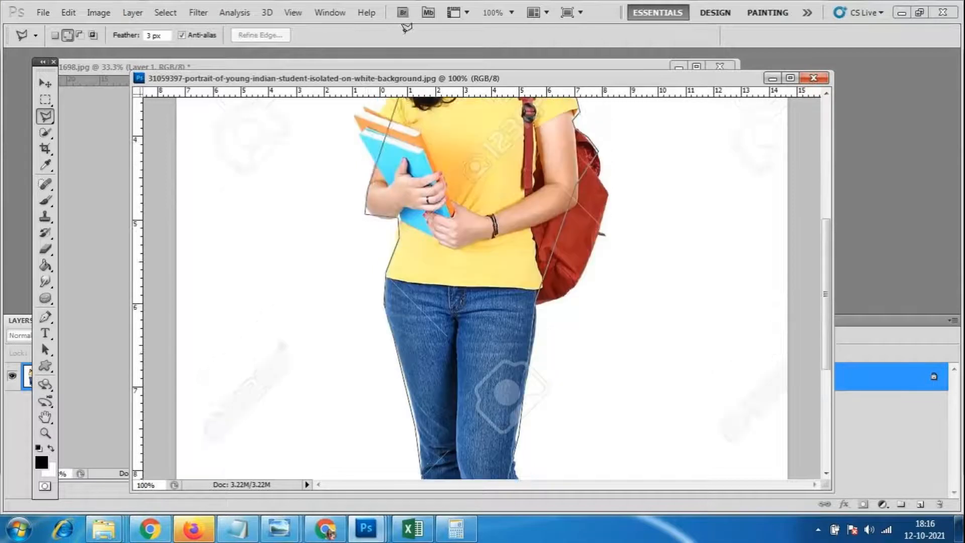
Extend the lasso outline from the elbow around the books and up the shoulder to the hair
scroll(369, 137, "up", 5)
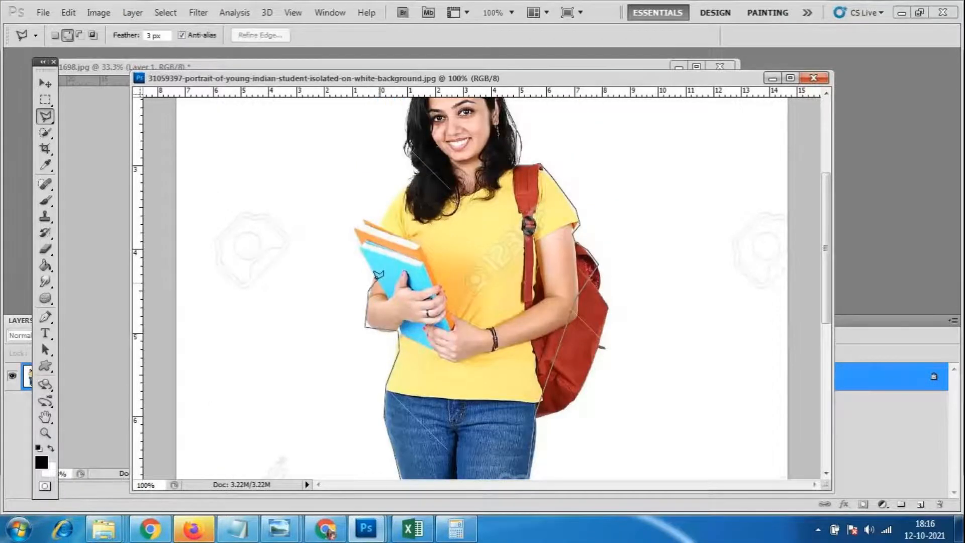
left_click(369, 285)
left_click(357, 240)
left_click(363, 220)
left_click(395, 197)
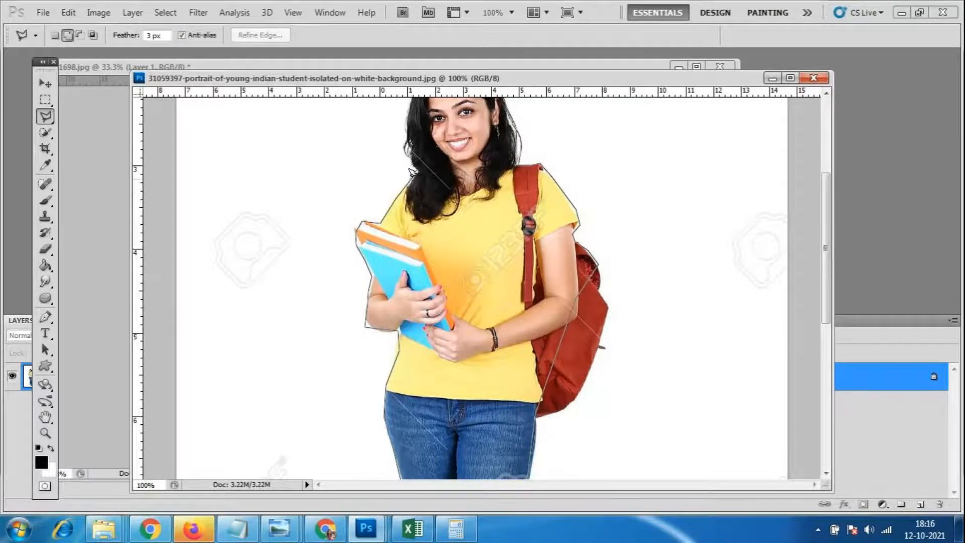
Trace the outline around the hair to the top of the head and close the selection
scroll(381, 215, "up", 3)
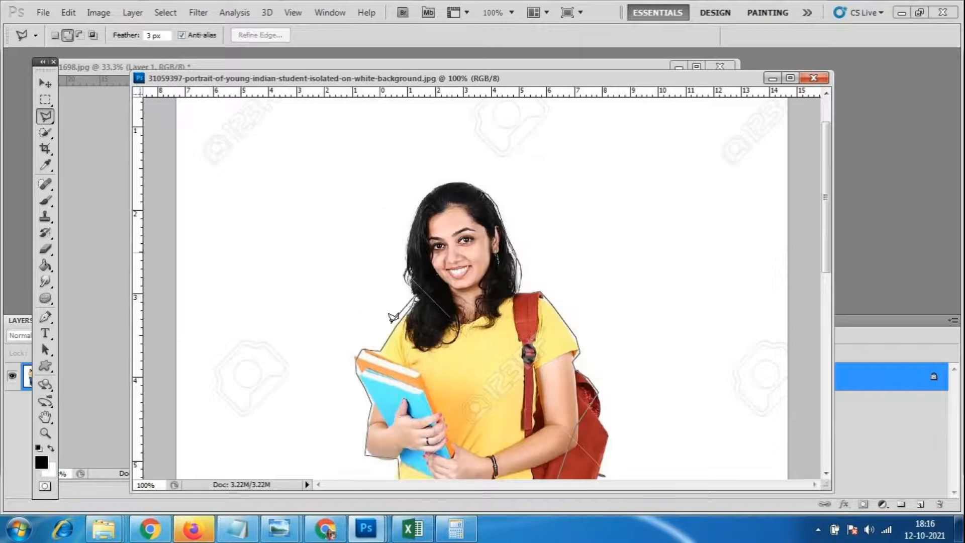
left_click(407, 232)
left_click(420, 202)
left_click(444, 179)
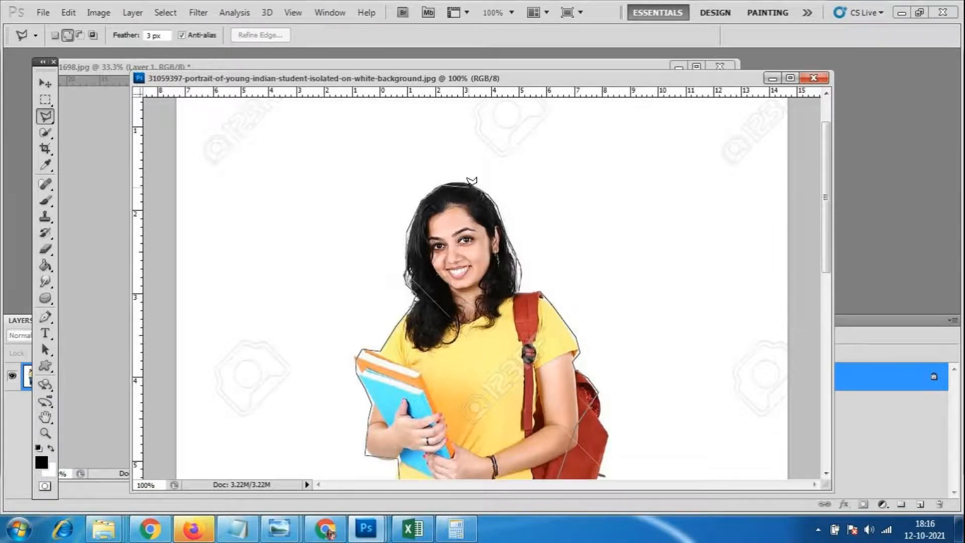
double_click(471, 179)
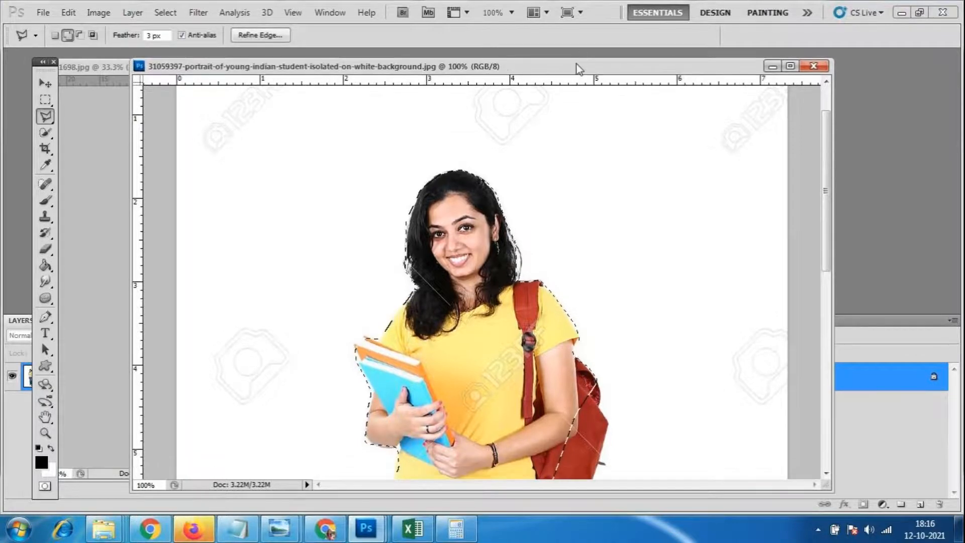
Examine the selection edge from head to legs for parts of the woman left outside it
left_click_drag(592, 73, 645, 38)
scroll(594, 132, "down", 5)
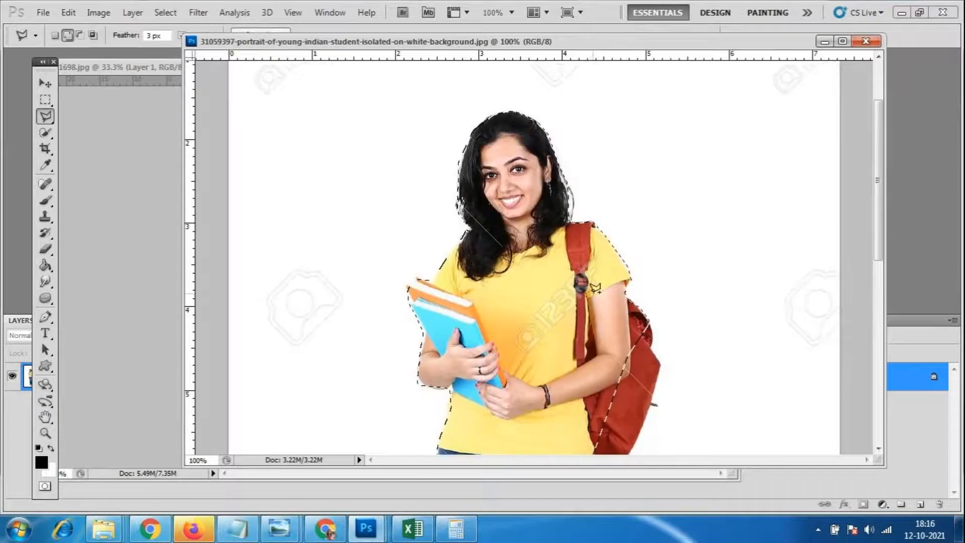
scroll(676, 403, "down", 15)
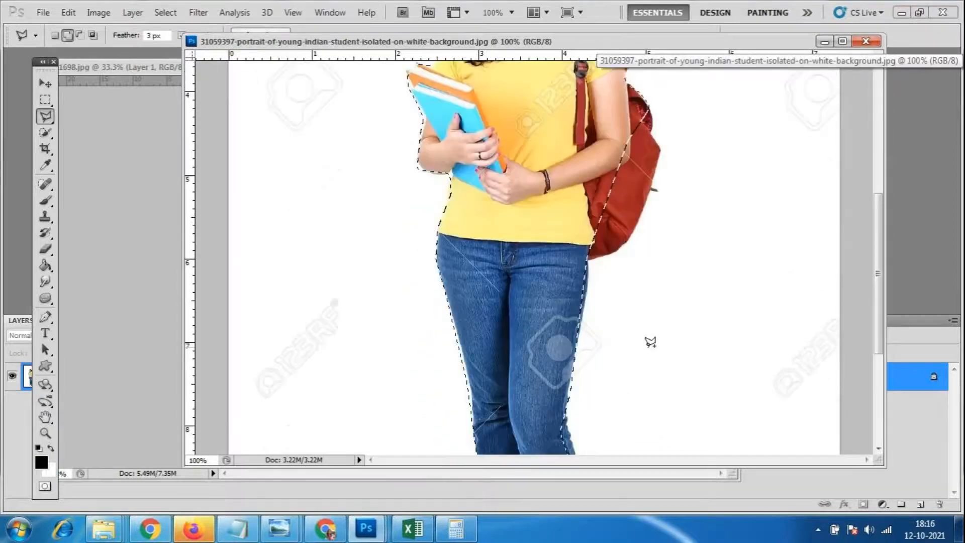
scroll(534, 257, "up", 11)
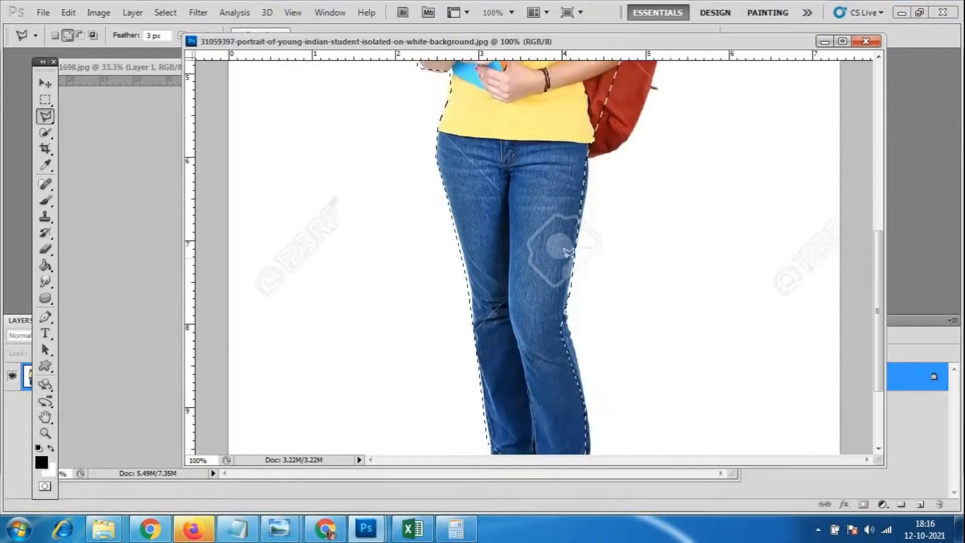
scroll(533, 258, "up", 3)
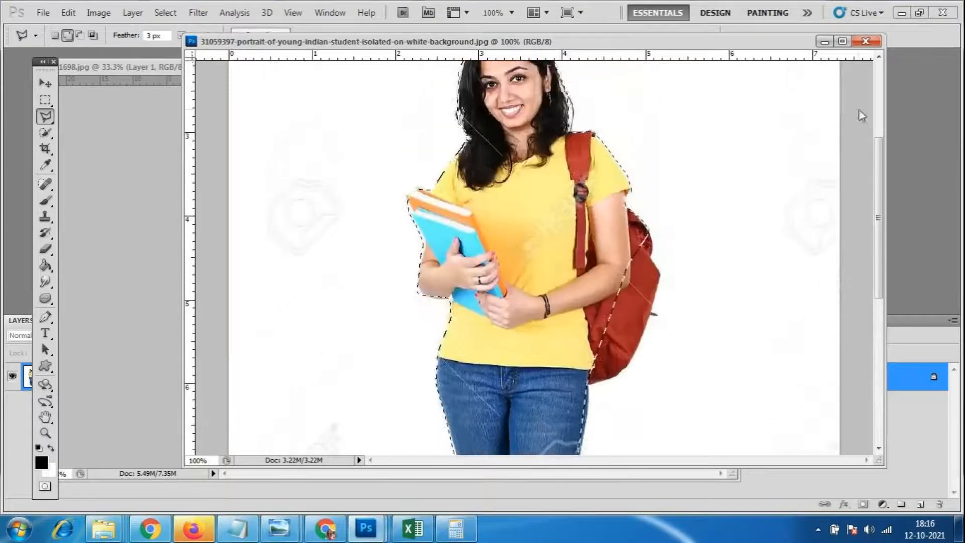
left_click_drag(556, 39, 525, 69)
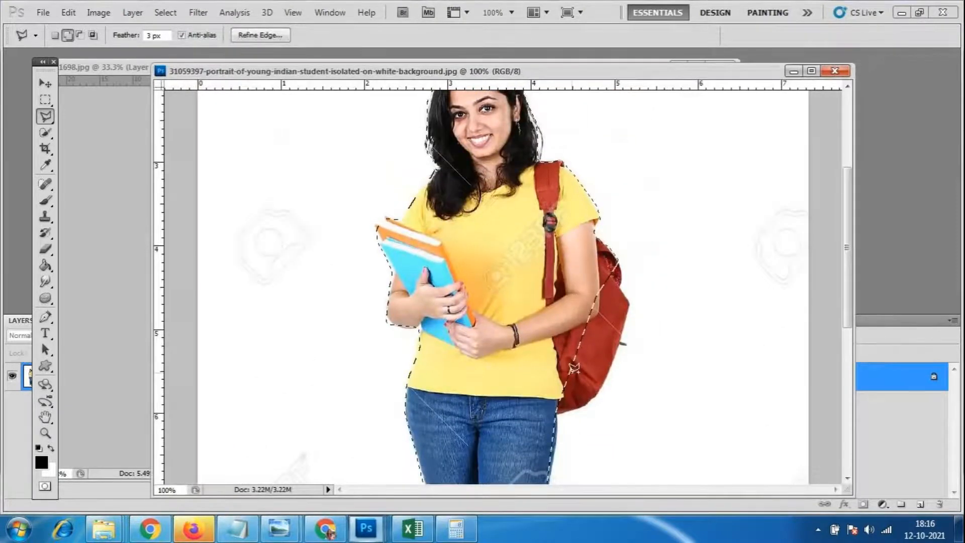
scroll(571, 376, "up", 2)
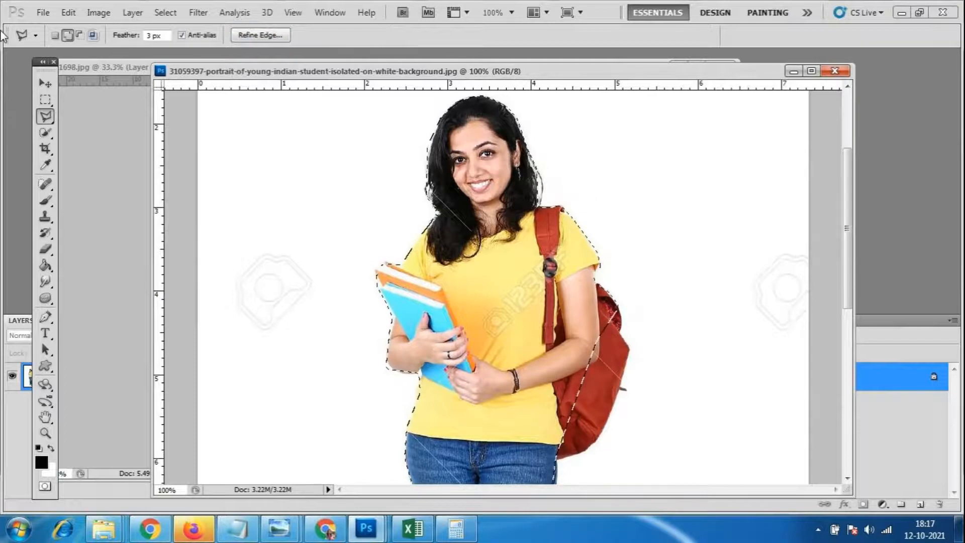
Try to add the unselected part of the backpack with the Polygonal Lasso in Add to selection mode
right_click(47, 118)
left_click(103, 130)
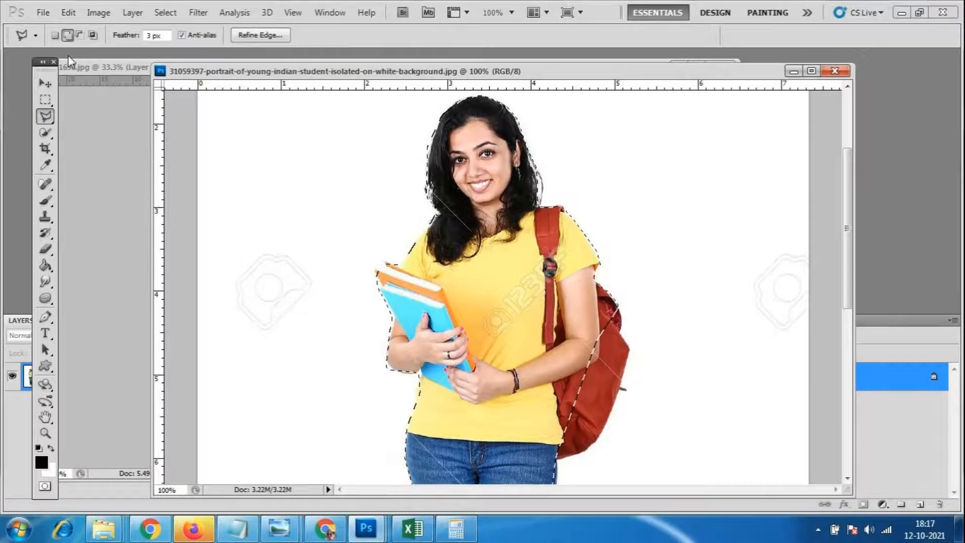
left_click(67, 35)
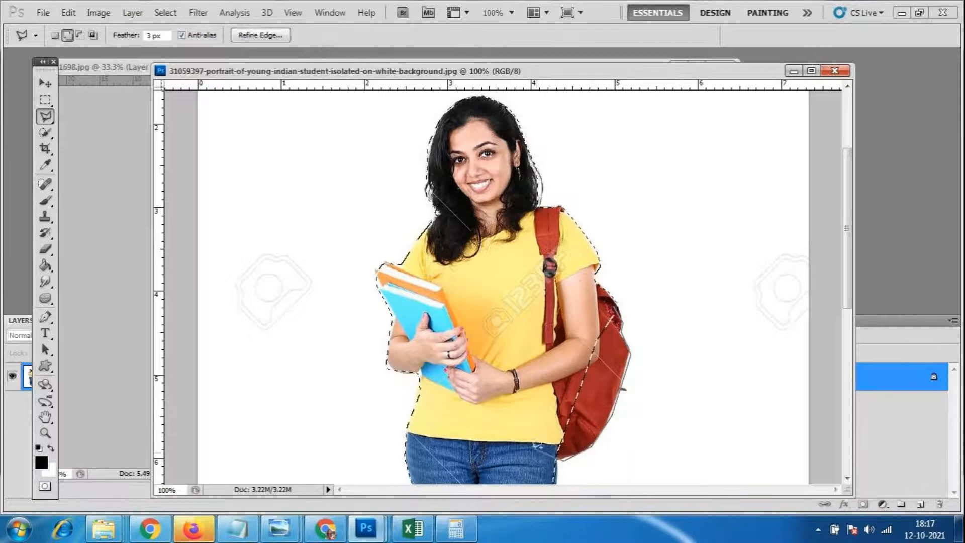
left_click(518, 369)
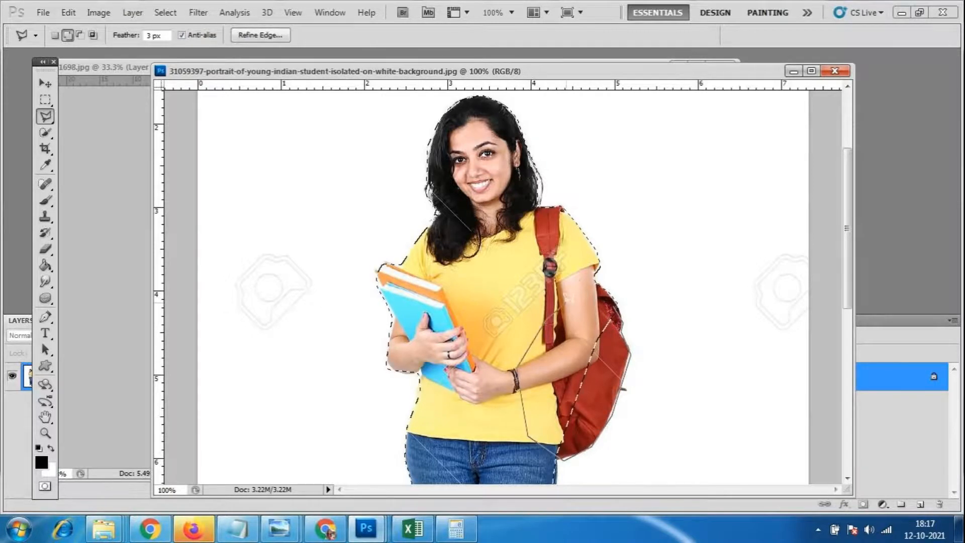
left_click(552, 308)
double_click(542, 412)
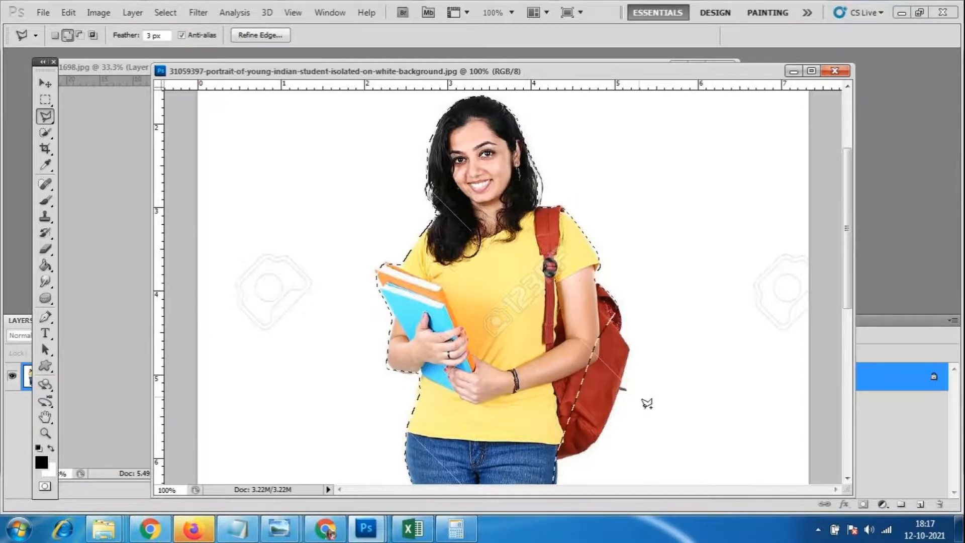
Add the missing part of the red backpack to the selection by tracing its outer edge and closing the loop inside the body
scroll(503, 352, "down", 2)
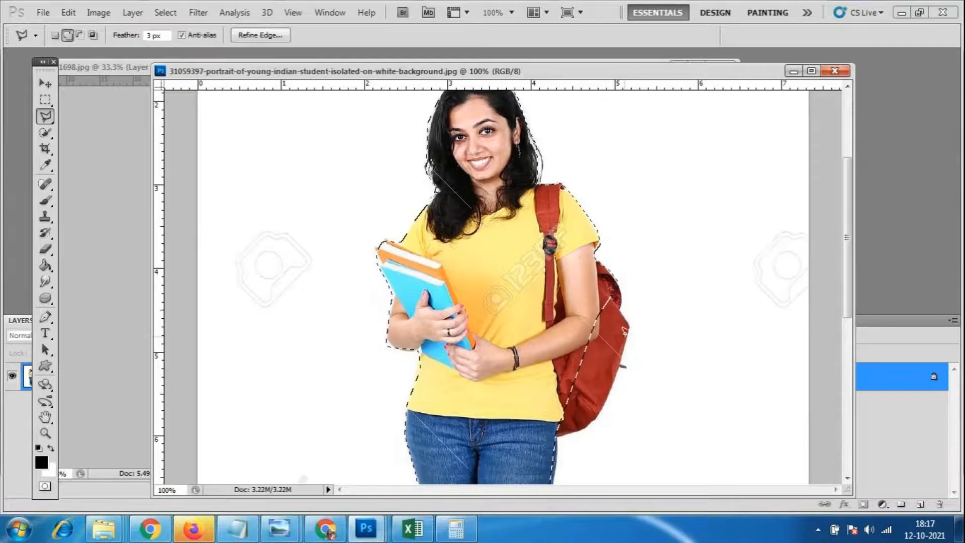
scroll(472, 330, "down", 1)
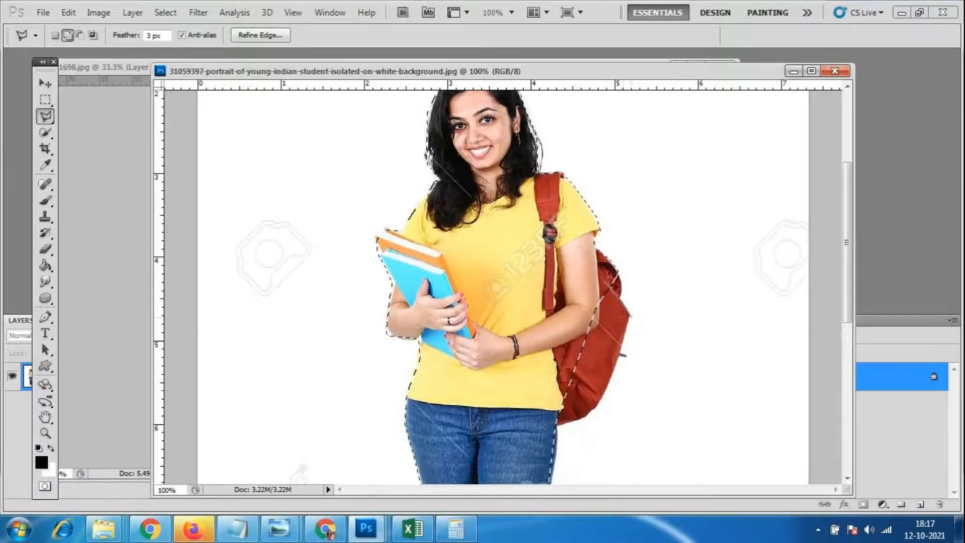
left_click(593, 409)
left_click(569, 424)
left_click(540, 410)
left_click(522, 378)
left_click(525, 325)
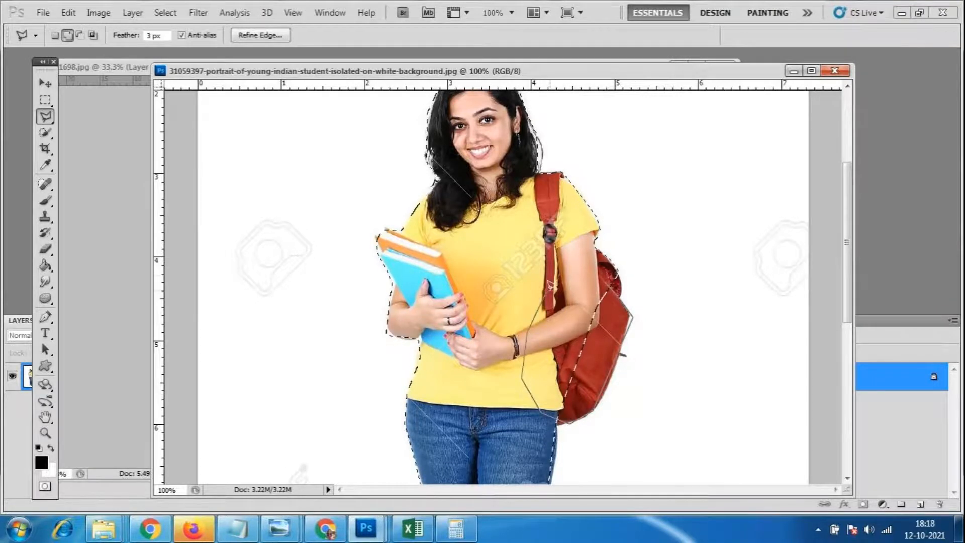
left_click(564, 275)
left_click(599, 279)
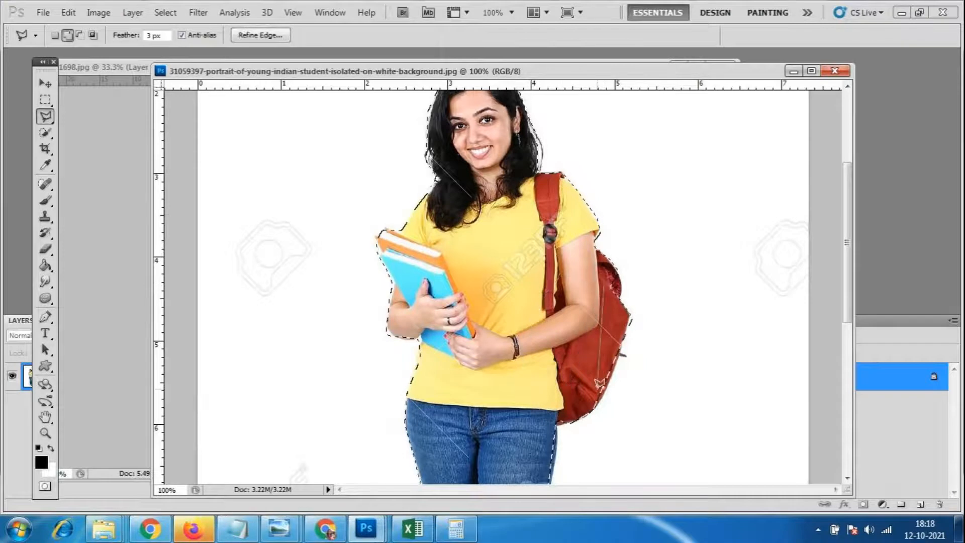
Add the foot and sandal below the backpack-side leg to the selection, including the adjoining trouser hem
scroll(612, 385, "down", 3)
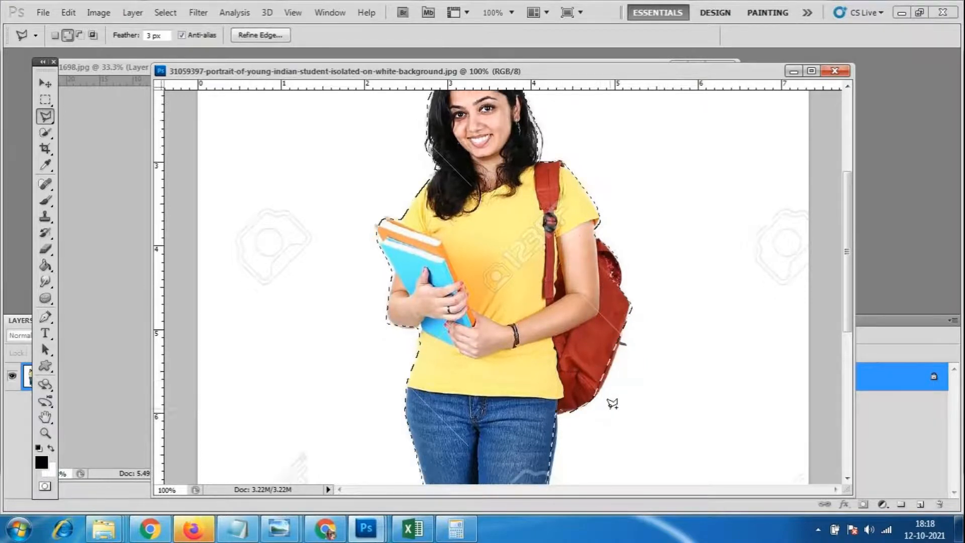
scroll(632, 401, "up", 4)
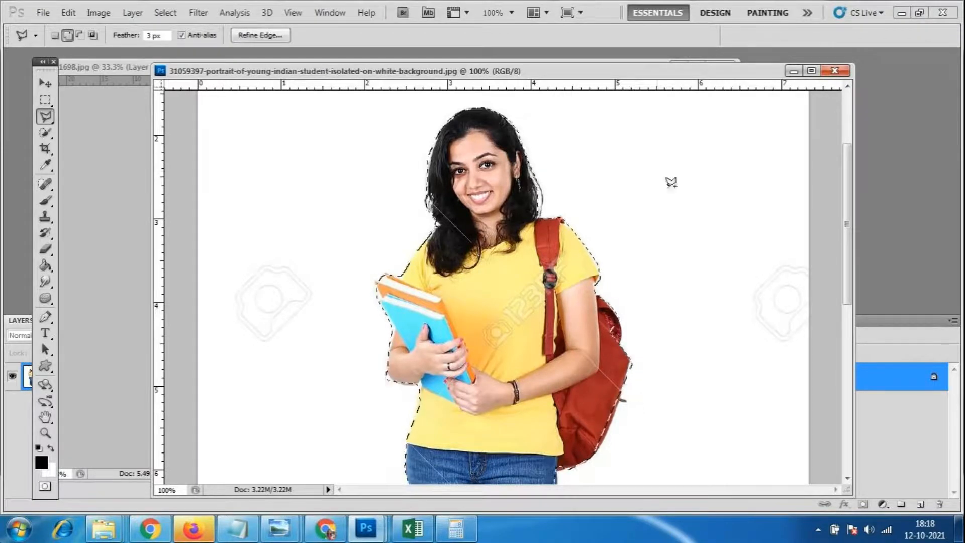
scroll(477, 204, "down", 5)
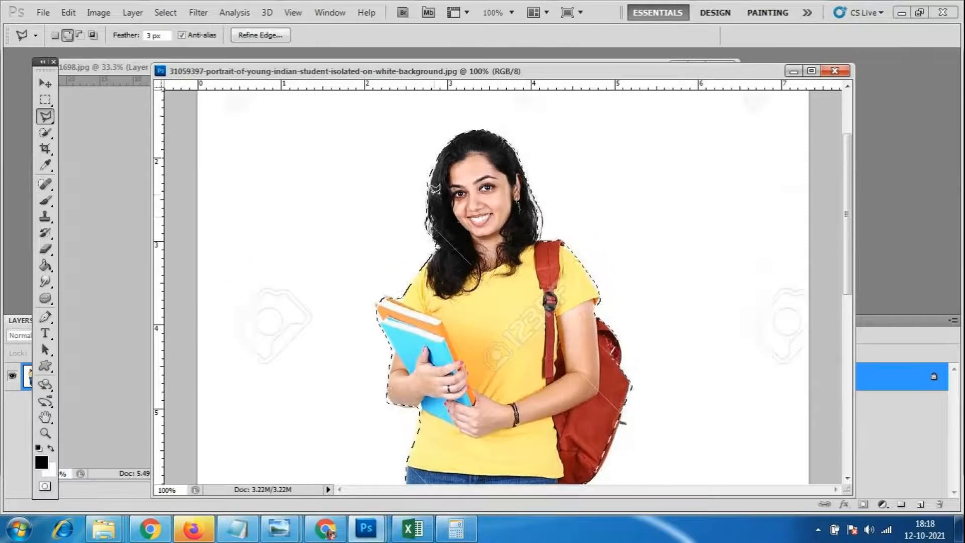
scroll(448, 198, "down", 4)
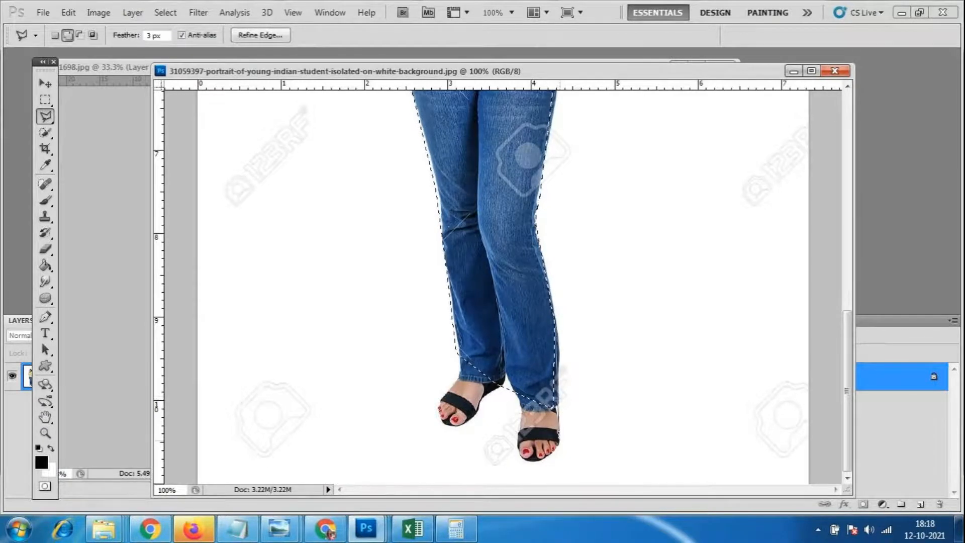
left_click(540, 465)
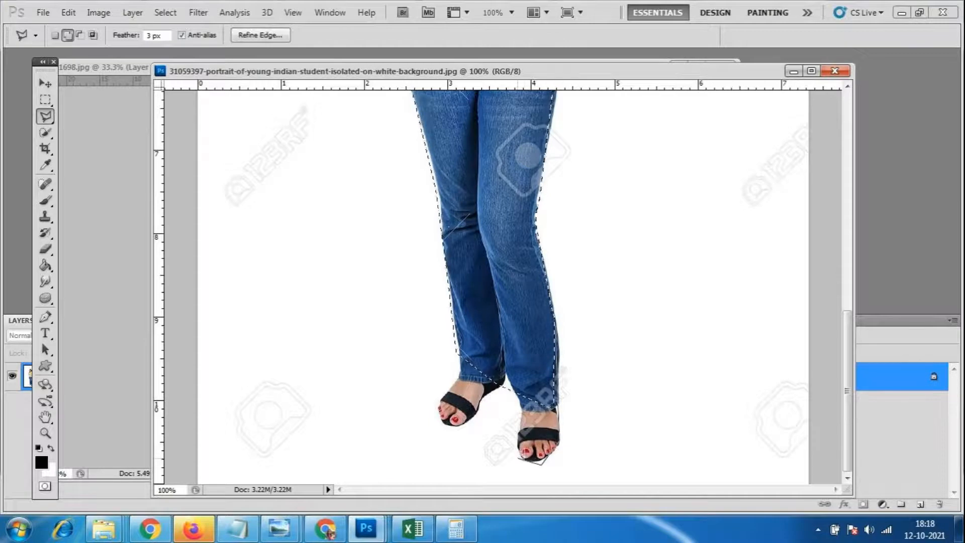
left_click(515, 456)
left_click(555, 325)
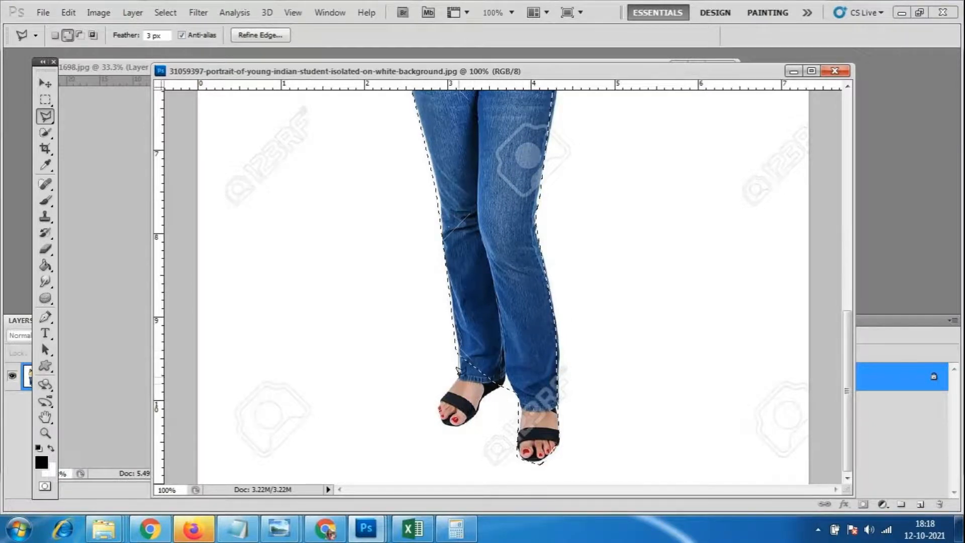
Add the remaining foot and sandal on the book-side leg to the selection, closing the loop inside the trouser leg
left_click(435, 408)
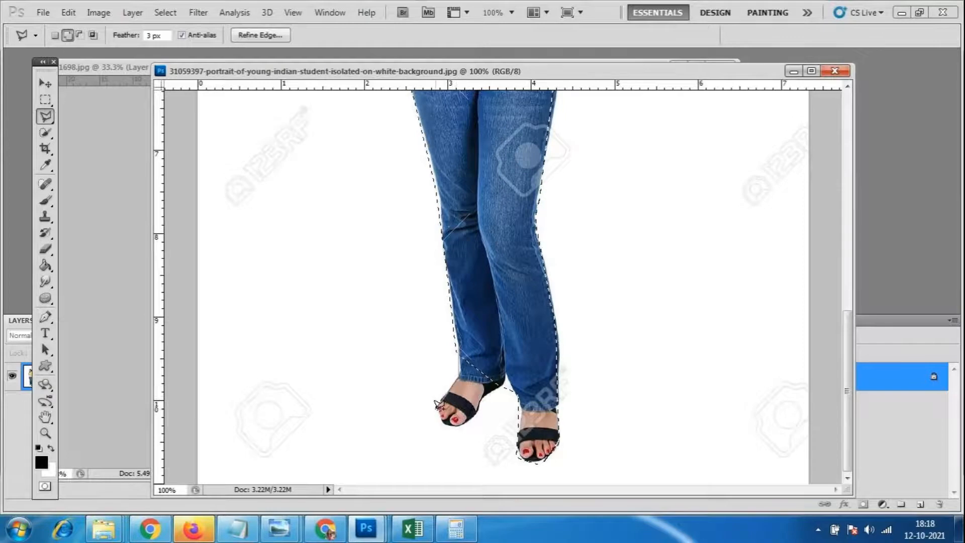
left_click(445, 425)
left_click(454, 426)
left_click(471, 418)
left_click(502, 354)
left_click(485, 324)
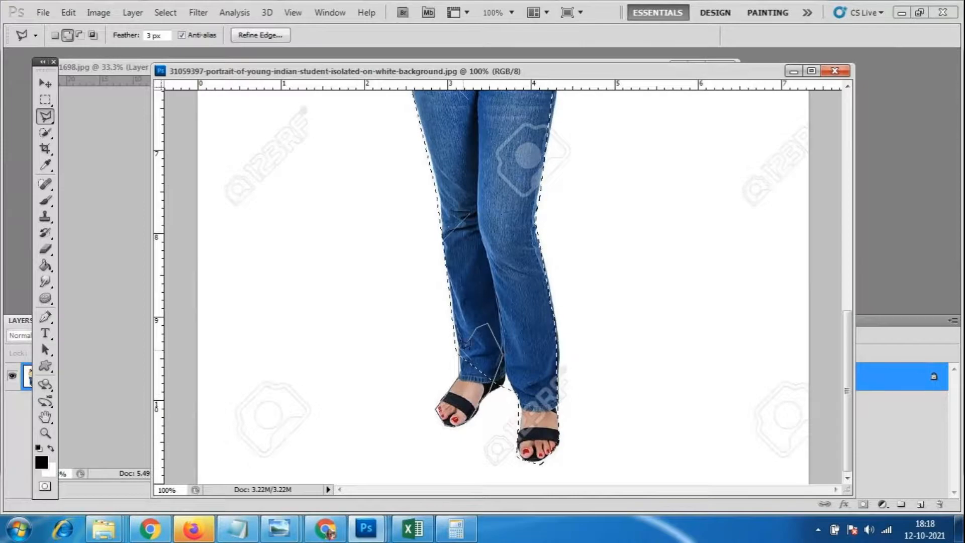
double_click(459, 376)
Subtract the red backpack from the selection by tracing around it with the Polygonal Lasso in Subtract from selection mode
scroll(597, 246, "up", 5)
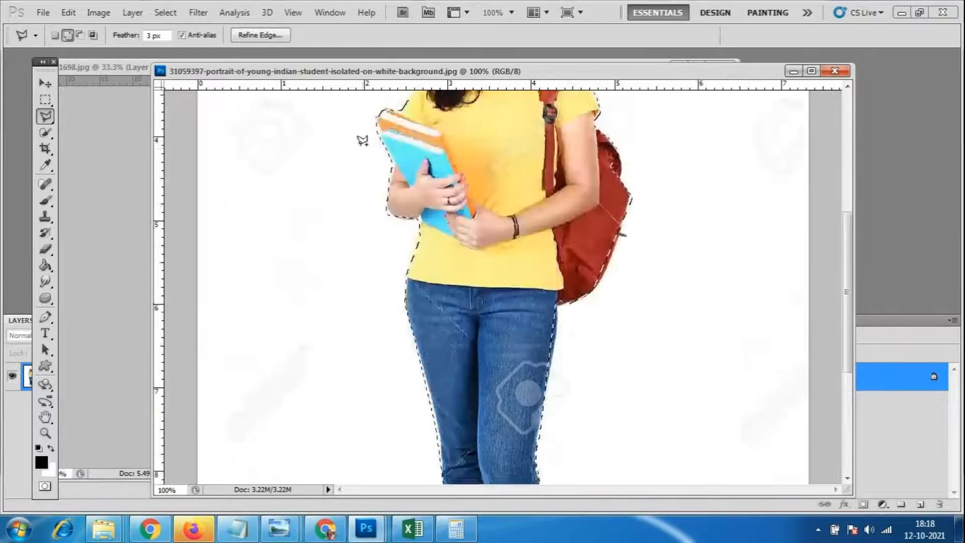
scroll(361, 140, "up", 5)
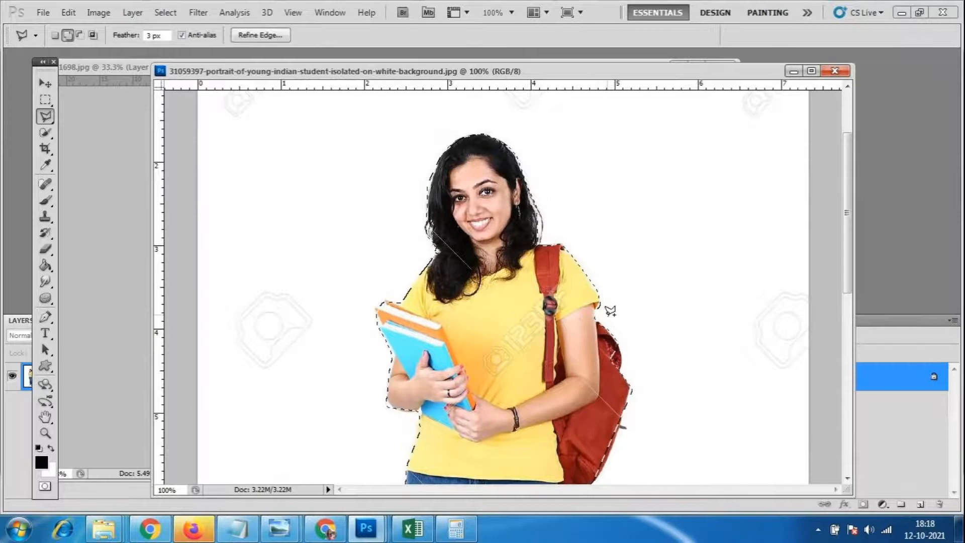
scroll(610, 310, "down", 2)
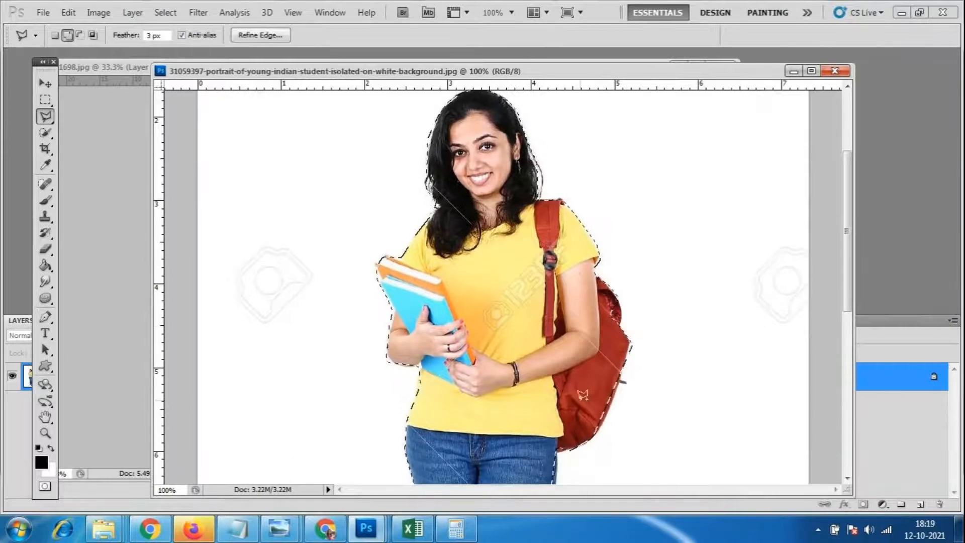
left_click(82, 34)
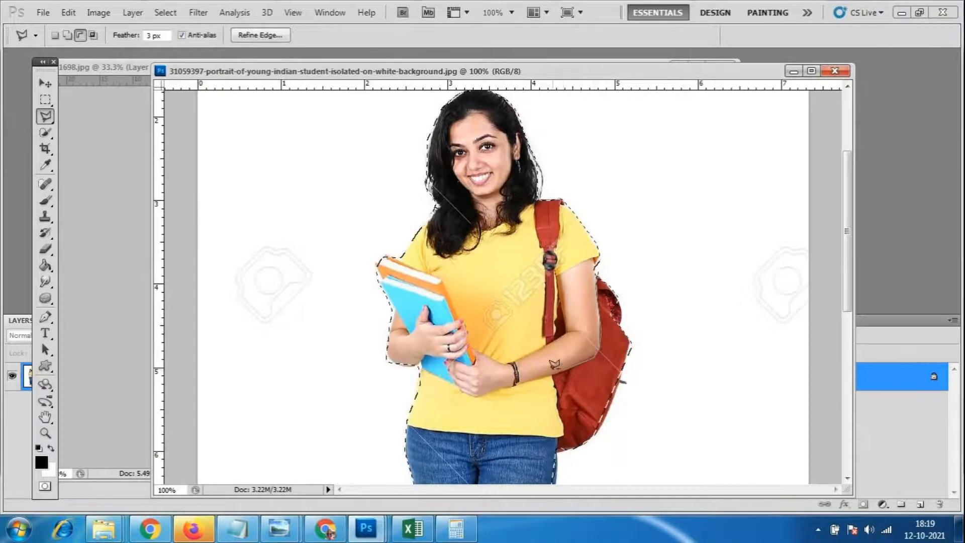
left_click(557, 449)
left_click(559, 464)
left_click(638, 468)
left_click(723, 373)
left_click(714, 290)
left_click(651, 254)
left_click(595, 274)
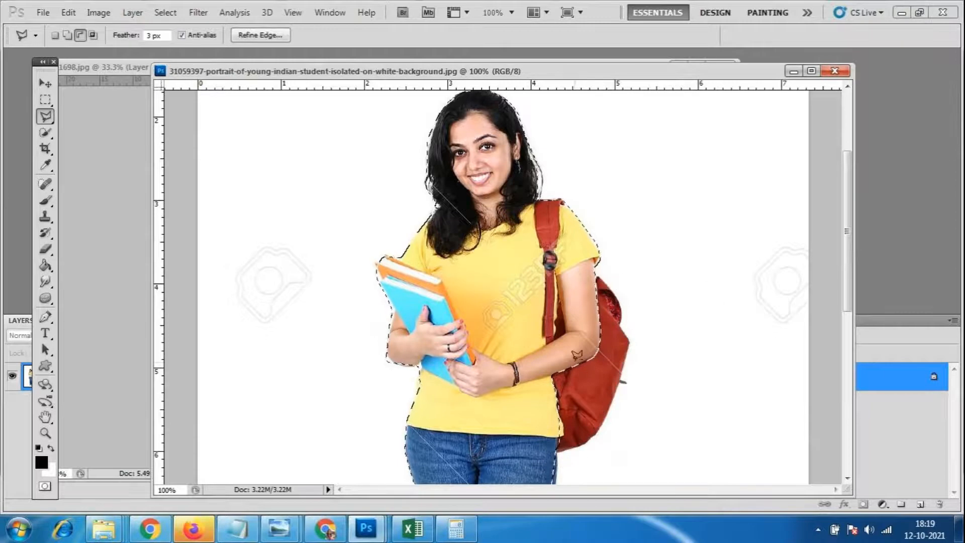
Move the selected figure without the backpack as a test, and undo both the move and the backpack's subtraction from the selection
scroll(558, 350, "down", 2)
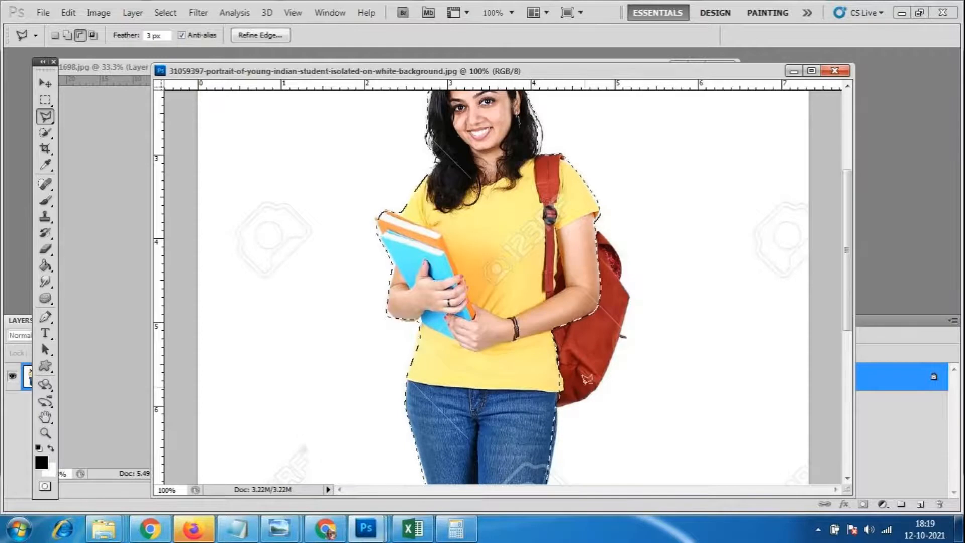
left_click(45, 84)
left_click_drag(596, 324, 552, 327)
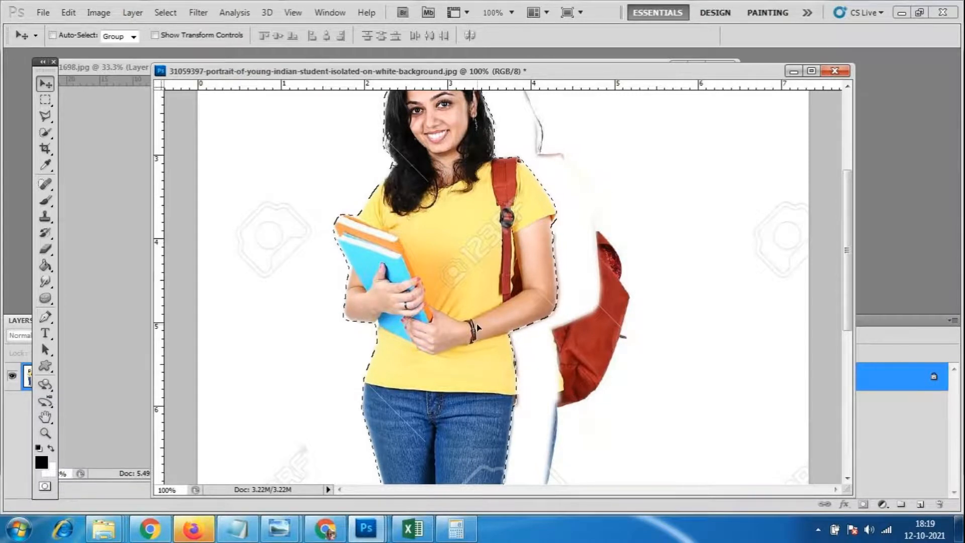
key("ctrl+z")
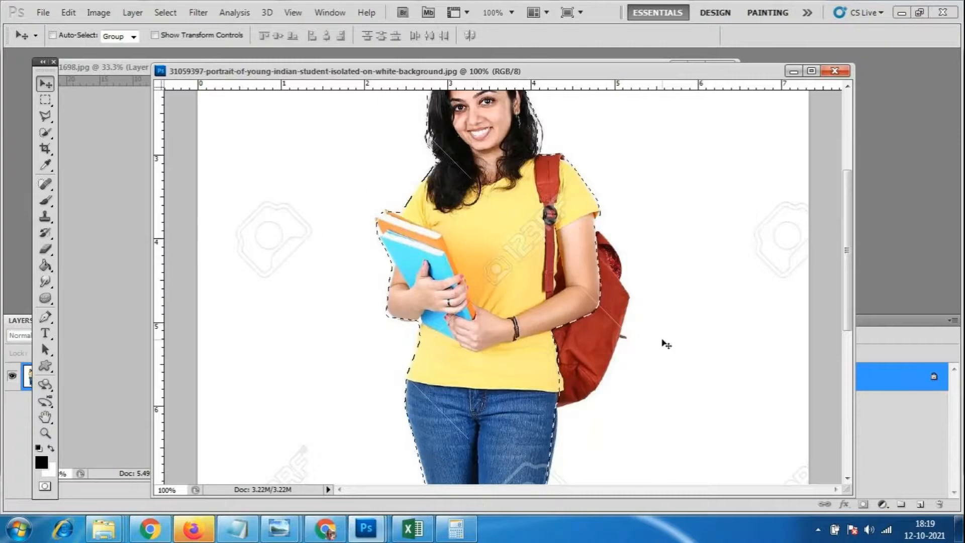
key("ctrl+alt+z")
key("ctrl+alt+z")
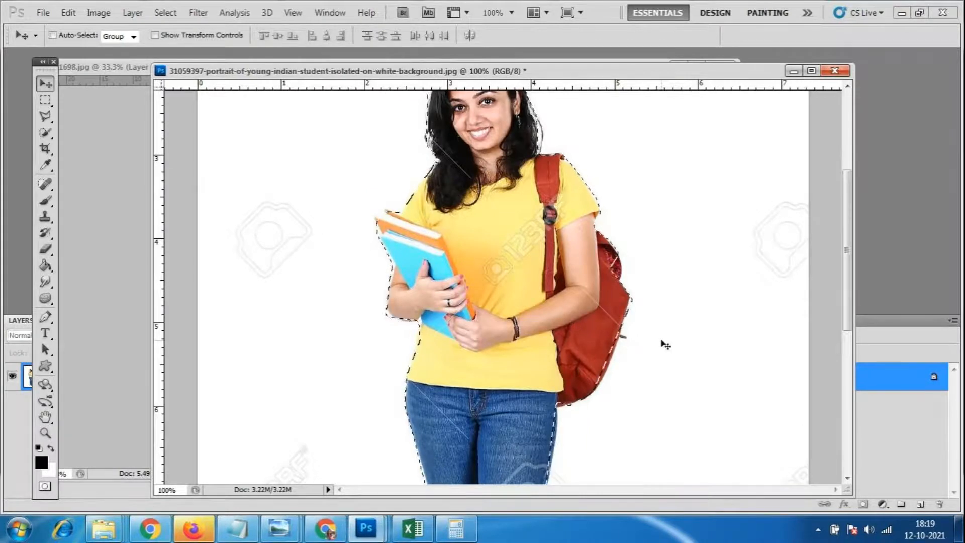
Add the unselected upper corner of the orange and blue books to the selection, working at 200% zoom in Add to selection mode
scroll(564, 342, "up", 2)
scroll(564, 342, "up", 2)
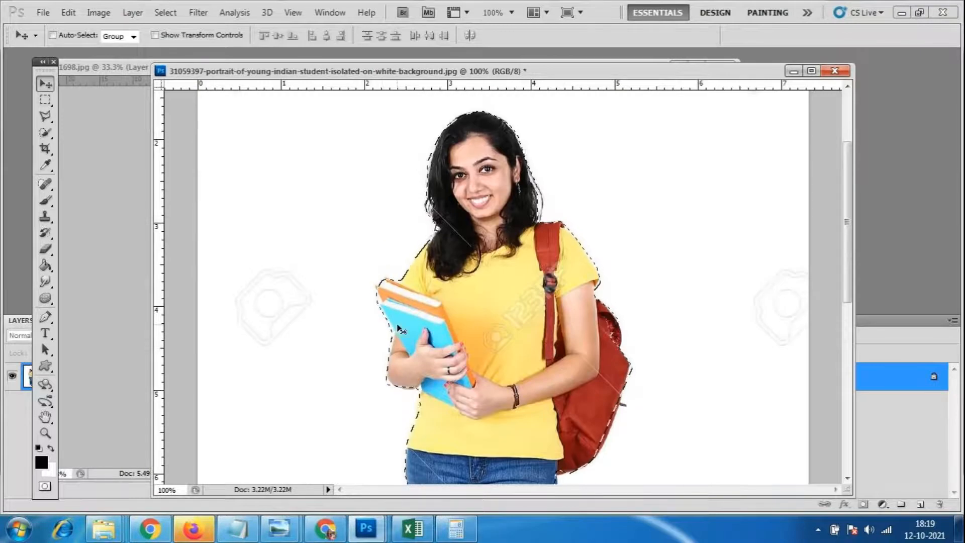
key("ctrl+plus")
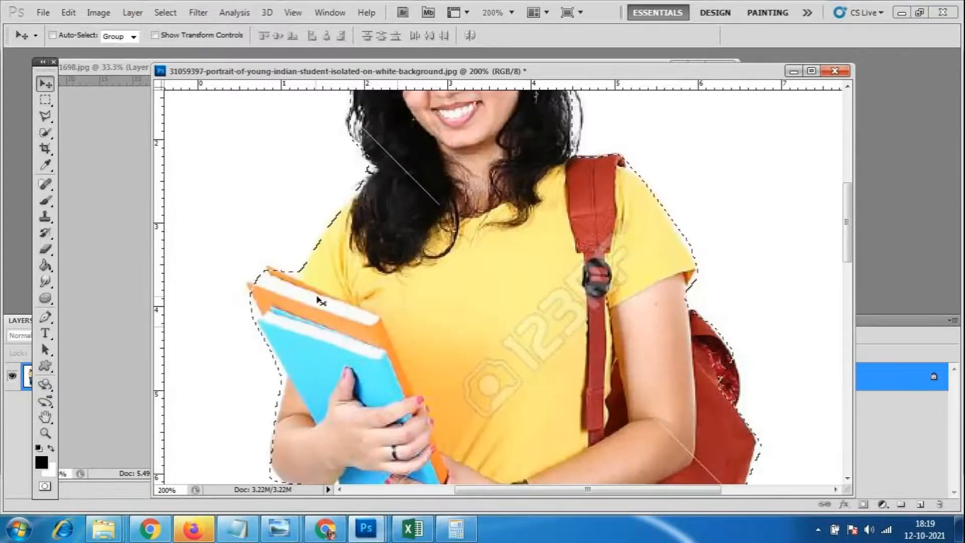
left_click(45, 114)
left_click(135, 131)
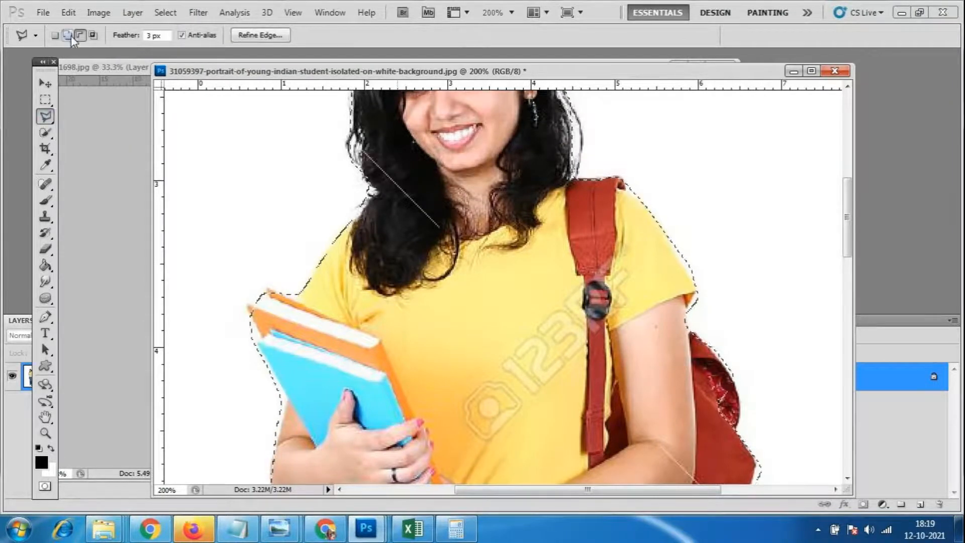
left_click(67, 35)
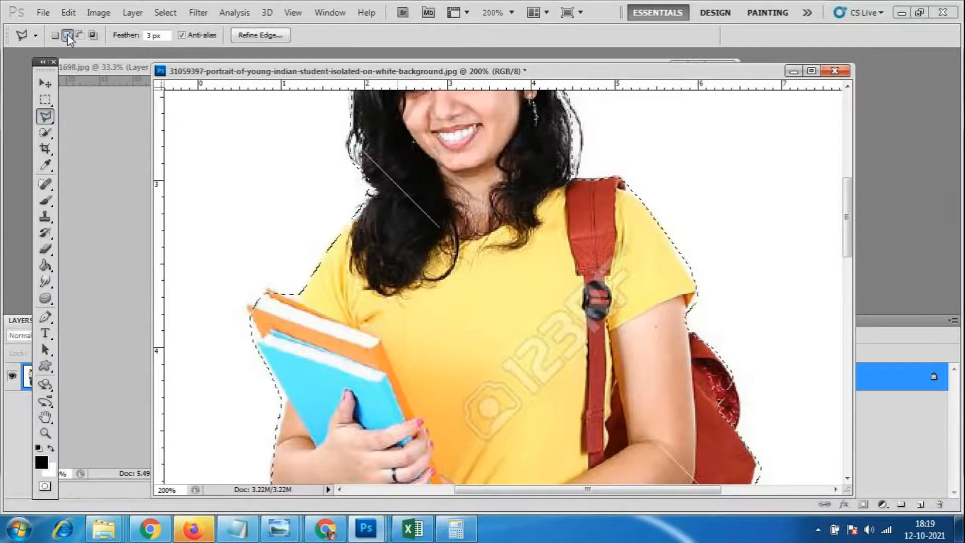
left_click(300, 295)
left_click(270, 288)
left_click(247, 300)
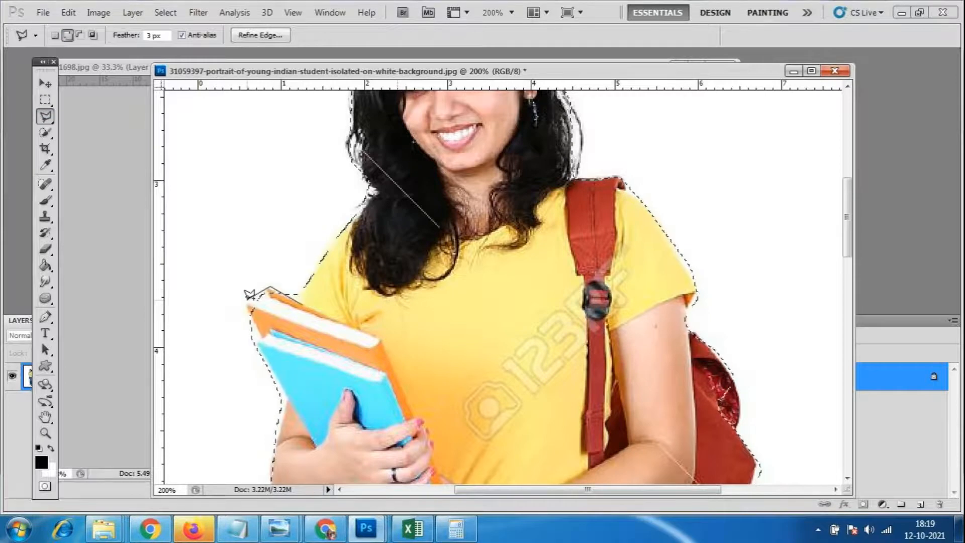
left_click(255, 345)
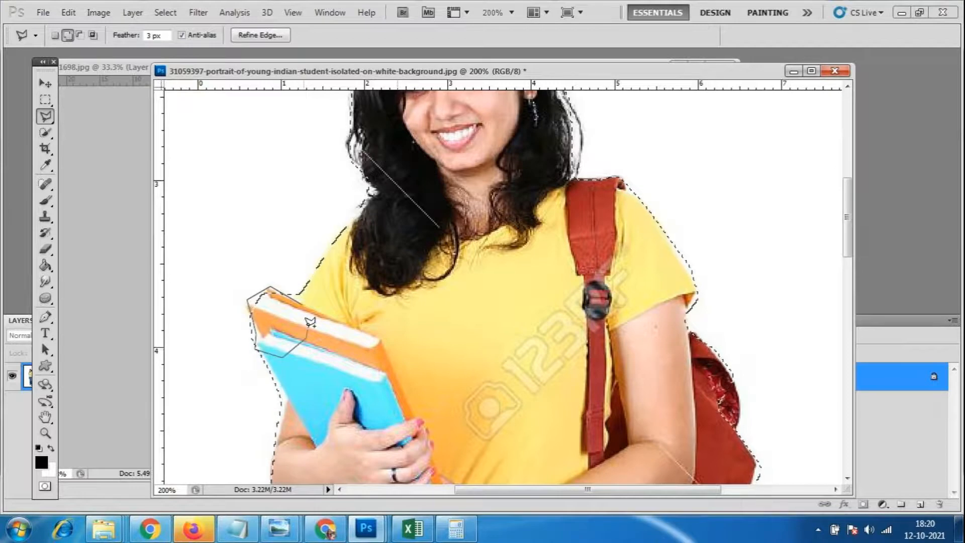
left_click(297, 304)
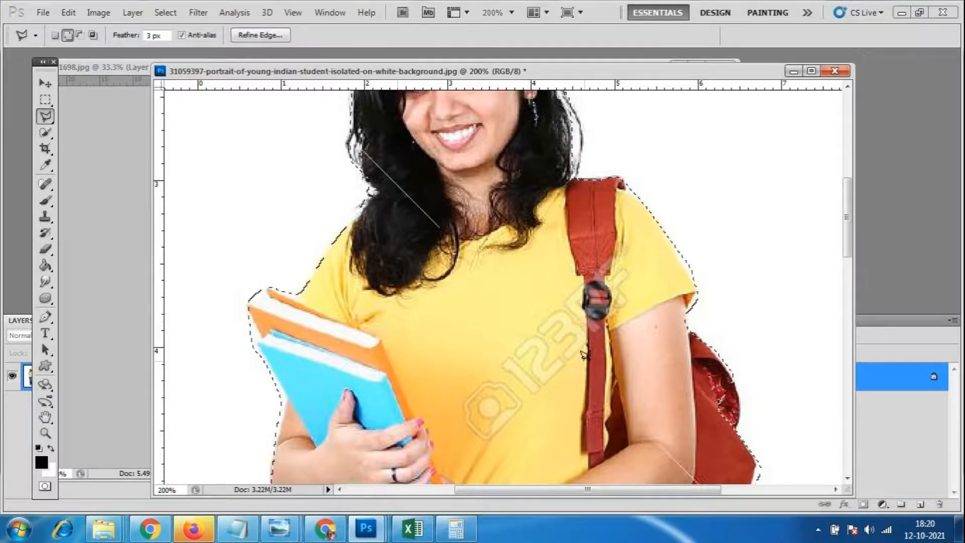
Test the completed selection at 50% zoom by moving the woman sideways on the white background, and undo the move
key("ctrl+minus")
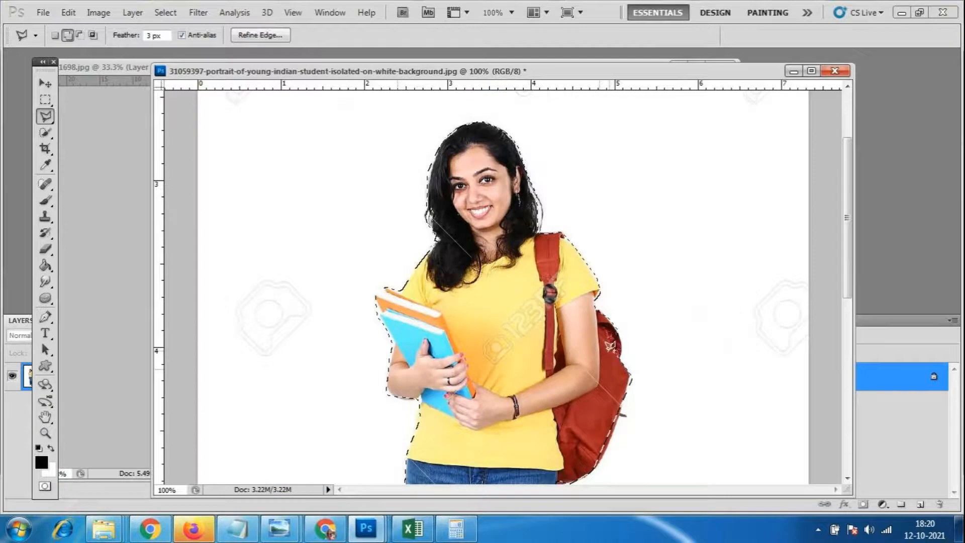
scroll(610, 347, "down", 2)
scroll(614, 318, "up", 2)
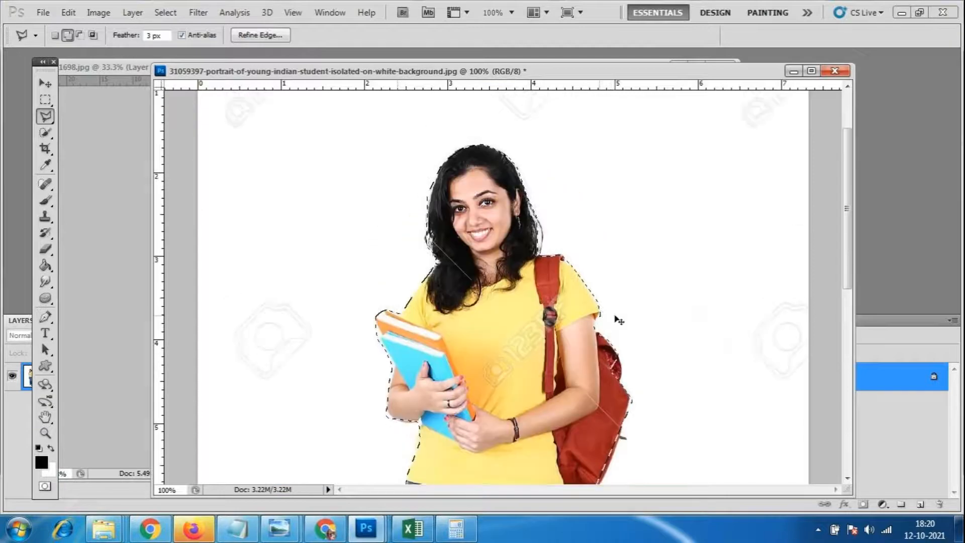
key("ctrl+minus")
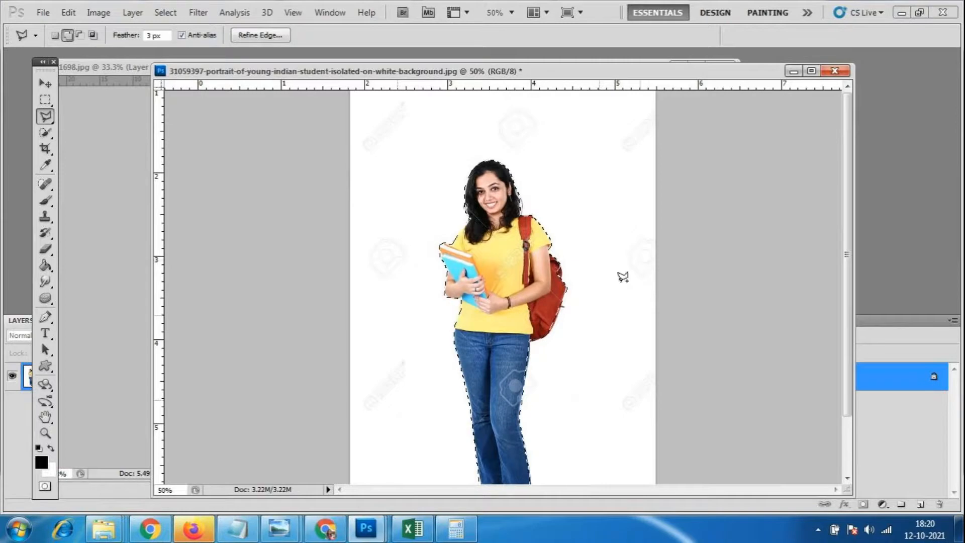
left_click_drag(472, 76, 508, 99)
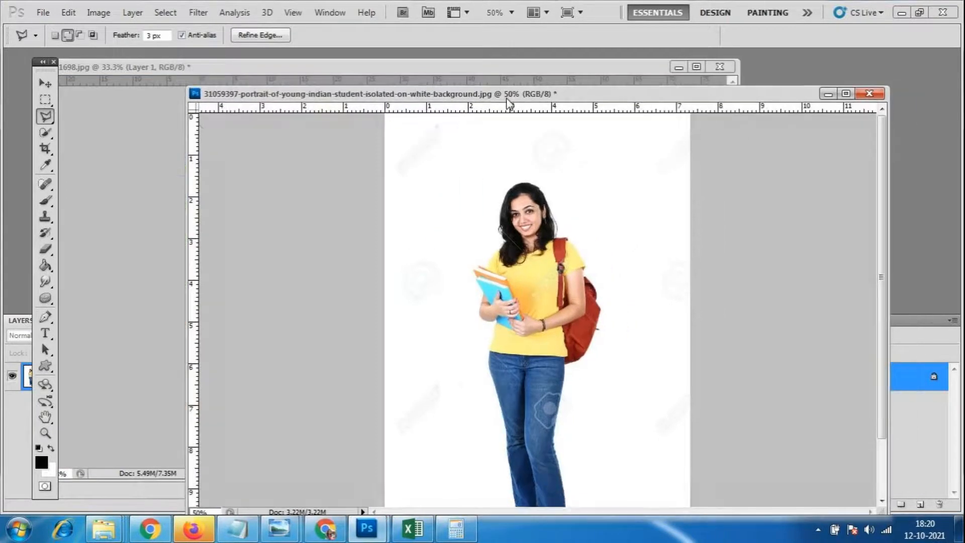
left_click(45, 83)
left_click_drag(551, 305, 523, 303)
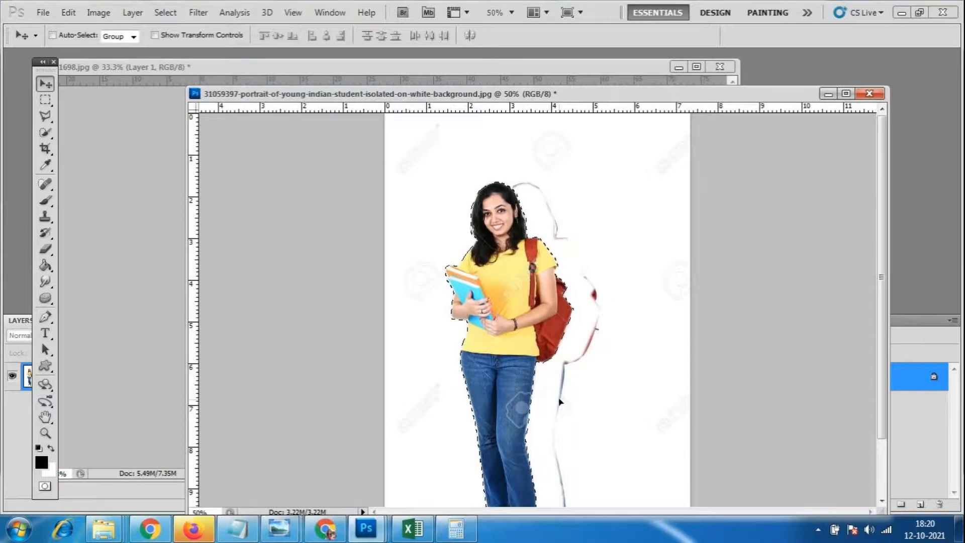
key("ctrl+z")
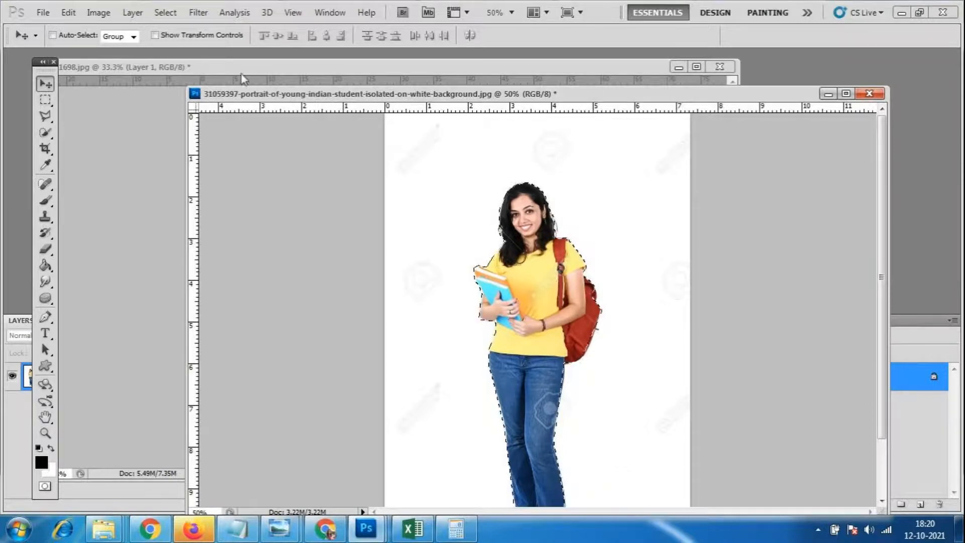
key("ctrl+z")
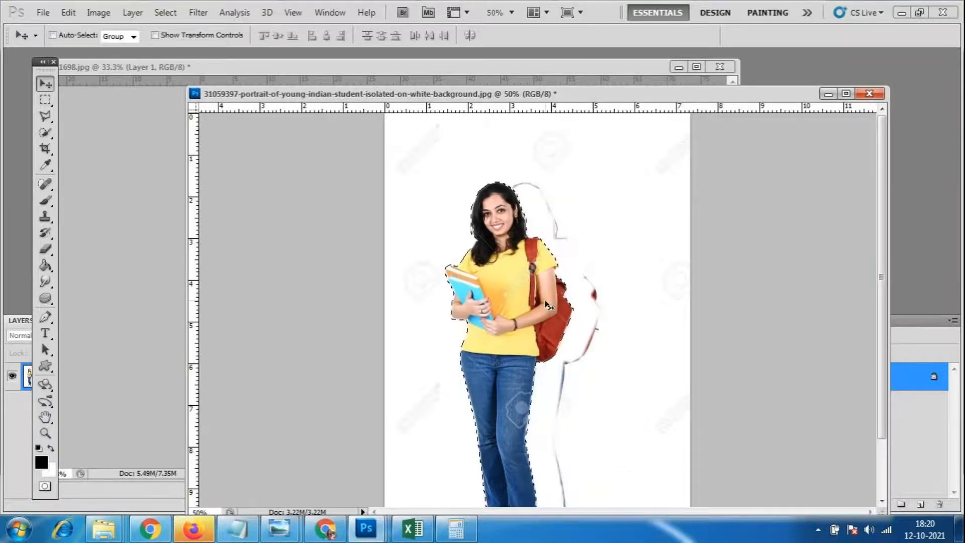
key("ctrl+z")
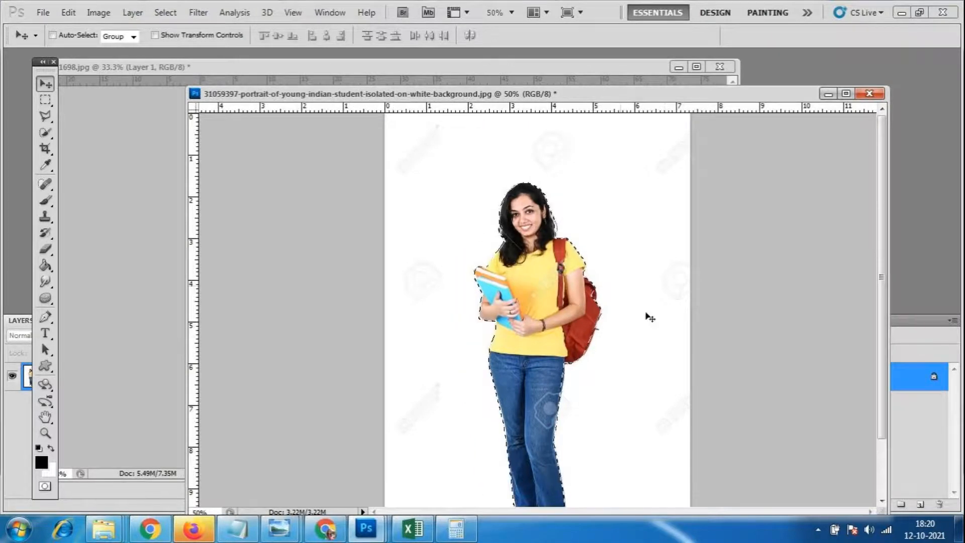
Set the Polygonal Lasso's feather to 1 px
left_click(44, 117)
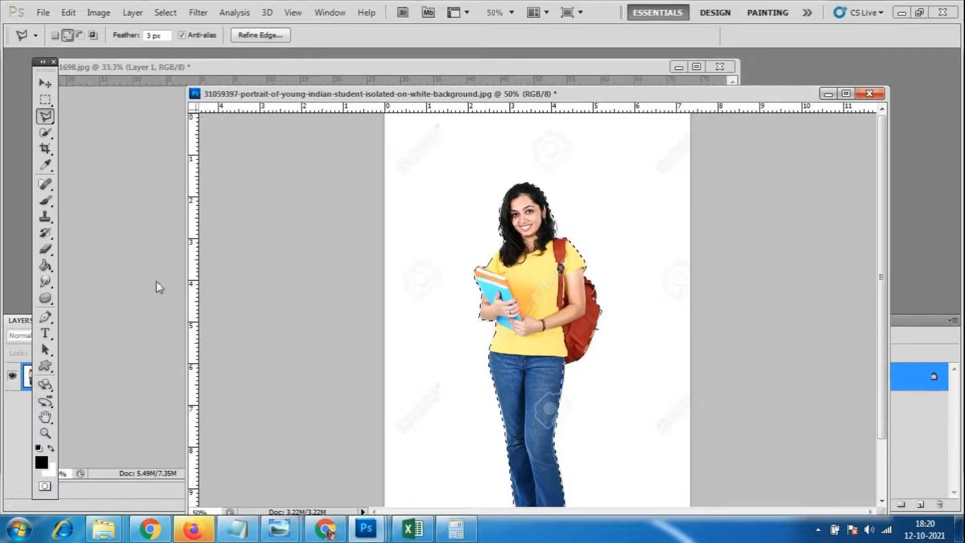
left_click(166, 35)
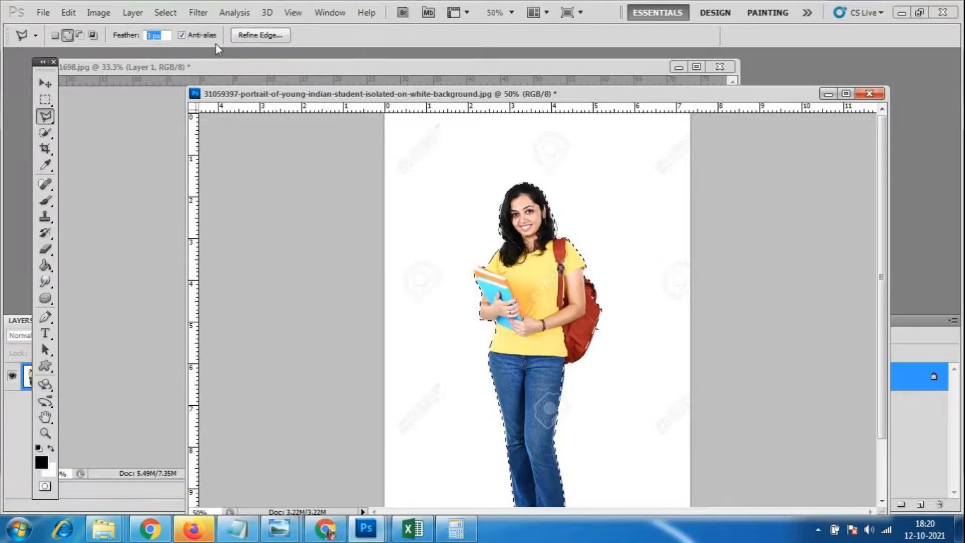
type("1")
key("Return")
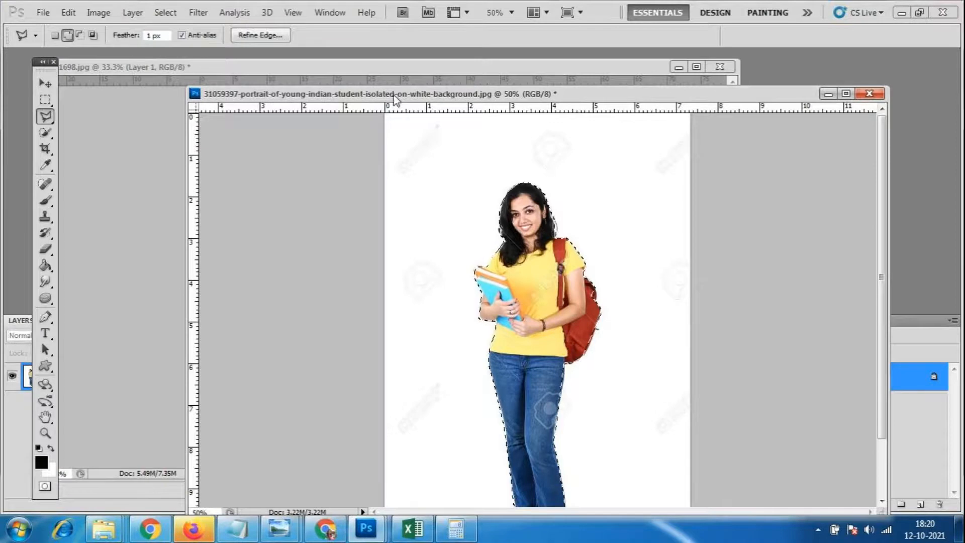
Place the selected woman with the Move tool into the bridge photo 71698.jpg beside the woman in red
left_click_drag(403, 96, 589, 112)
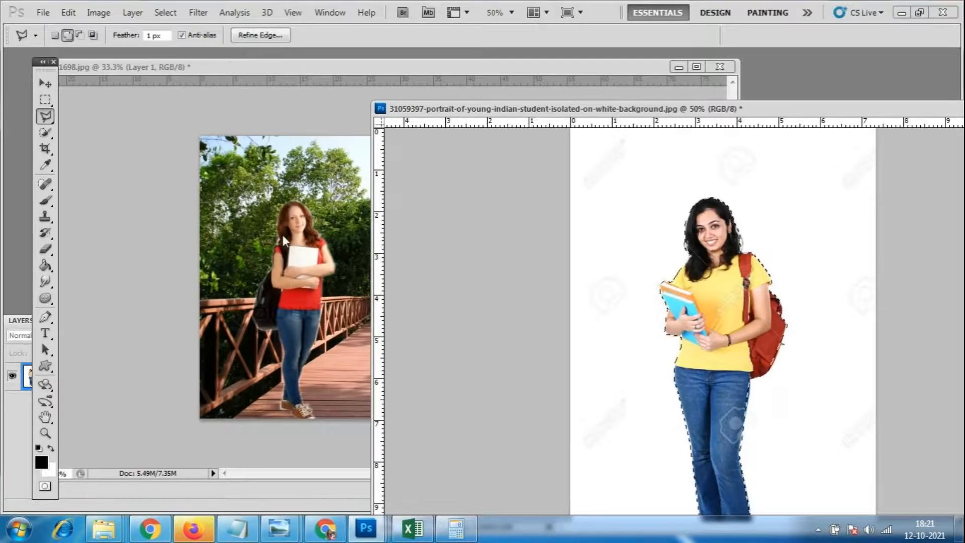
left_click(46, 84)
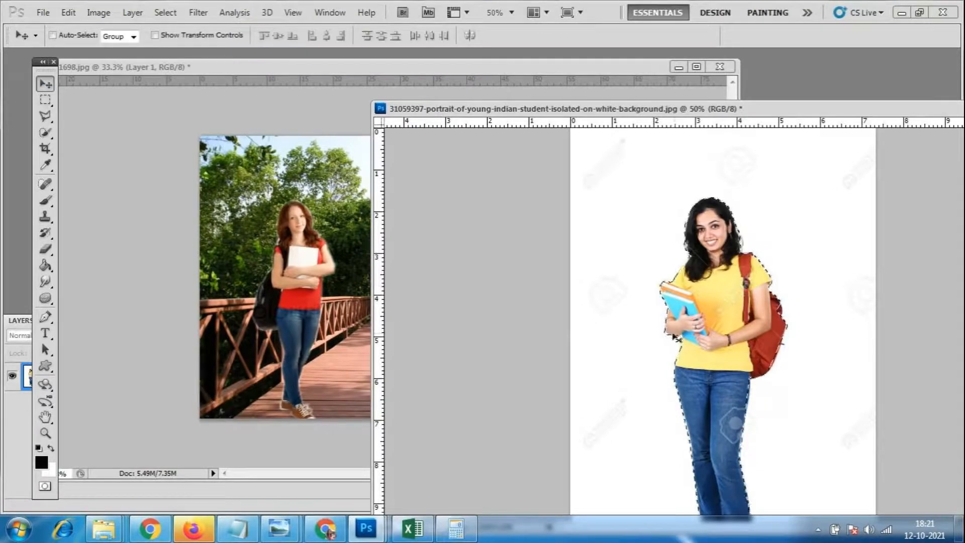
left_click_drag(901, 278, 339, 318)
Close the white-background portrait document without saving its changes
left_click_drag(888, 110, 575, 127)
left_click(742, 126)
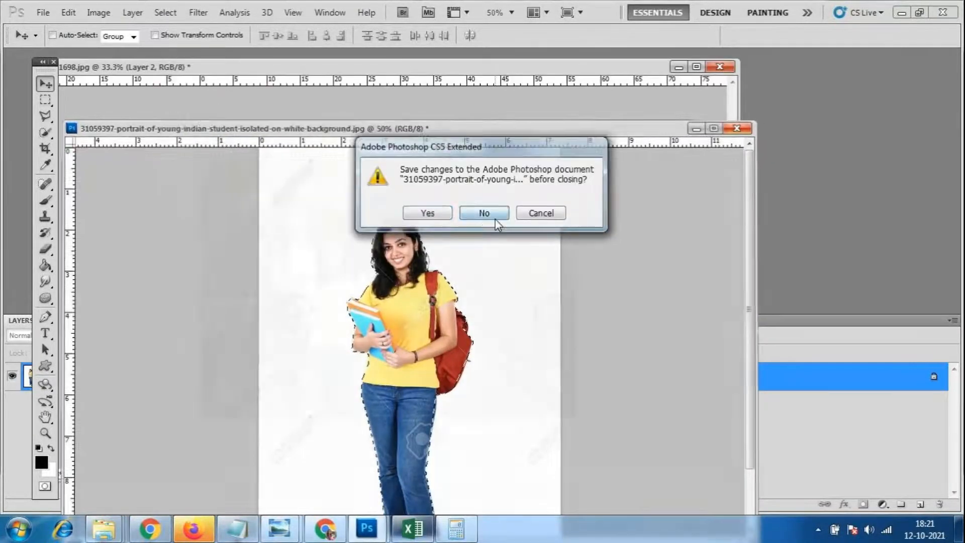
left_click(495, 216)
Adjust the woman in yellow on the bridge, undo back to before she was added and the woman in red was moved, and reposition the document window
left_click_drag(445, 242, 454, 241)
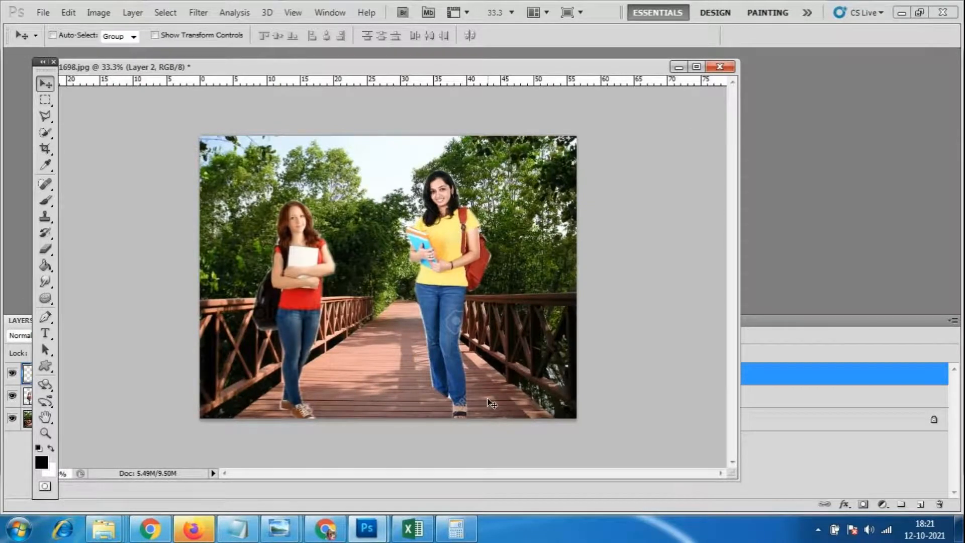
key("ctrl+alt+z")
key("ctrl+alt+z")
key("ctrl+alt+z")
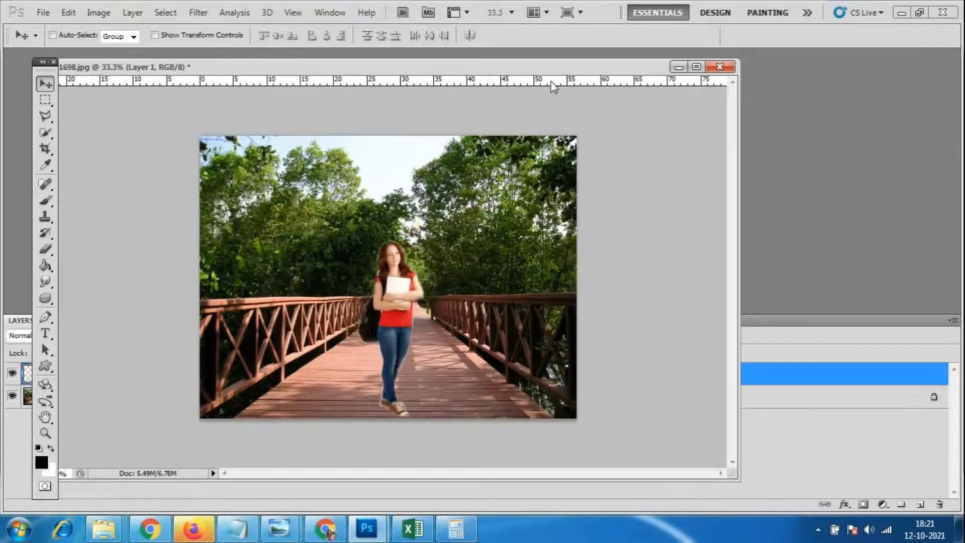
left_click_drag(544, 70, 553, 164)
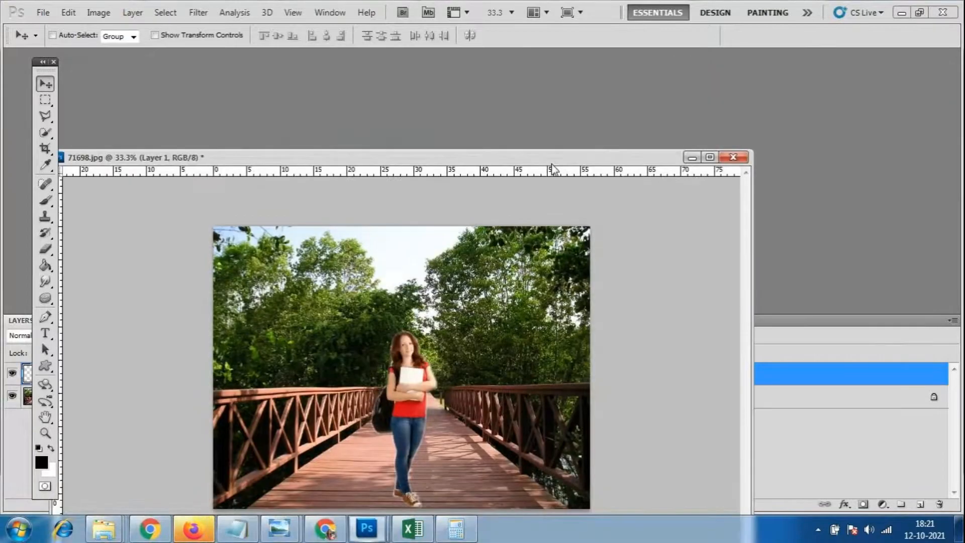
Redo the undone changes to restore the woman in yellow and the woman in red's placement, and reposition the document window and Layers panel
key("ctrl+shift+z")
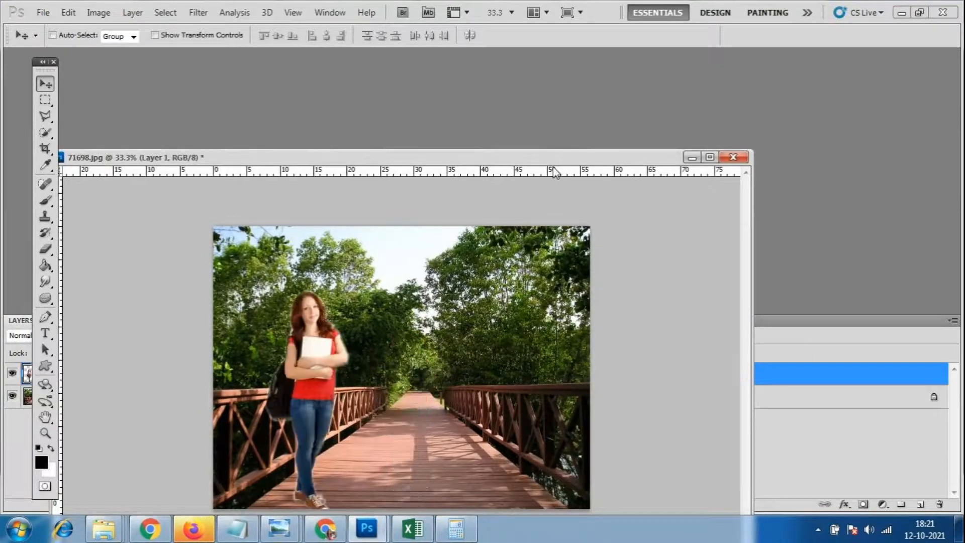
key("ctrl+shift+z")
left_click_drag(535, 162, 551, 25)
left_click_drag(898, 324, 872, 109)
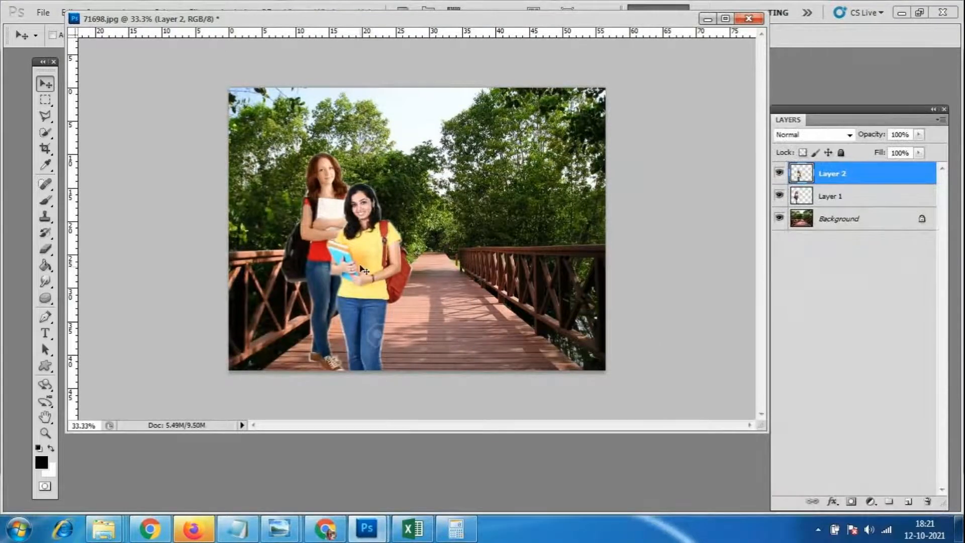
Move the woman in yellow to the right side of the bridge and scale her down with Free Transform to stand on the planks
left_click_drag(365, 284, 503, 225)
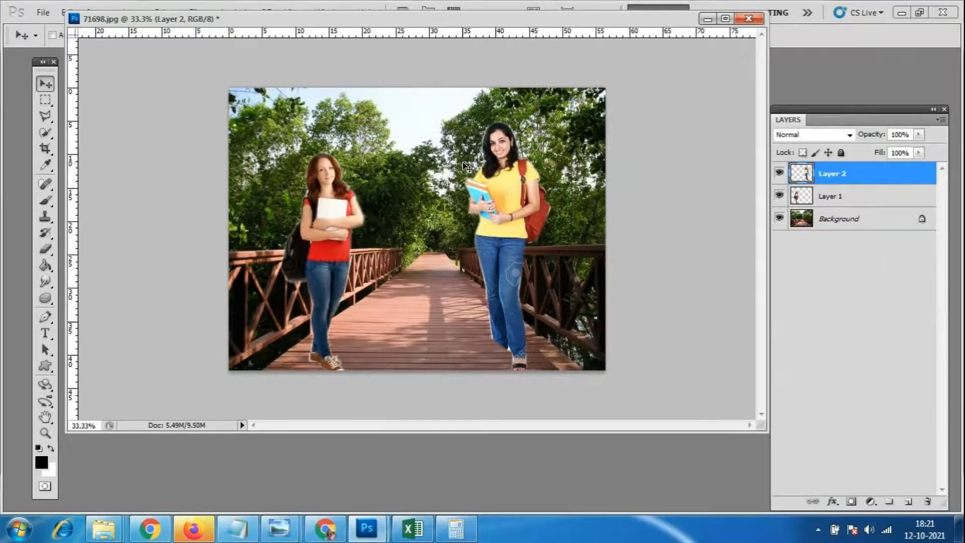
key("ctrl+t")
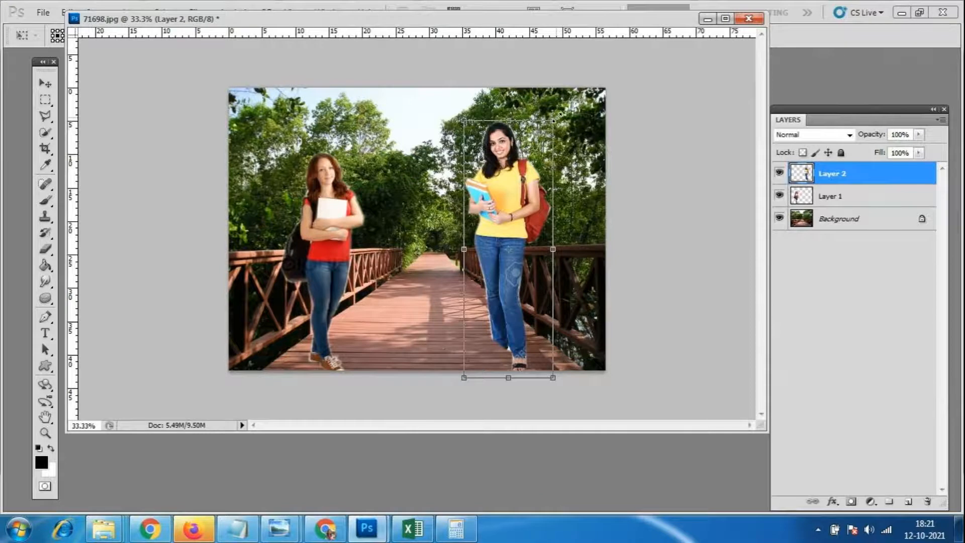
left_click_drag(556, 117, 541, 160)
left_click_drag(521, 219, 500, 243)
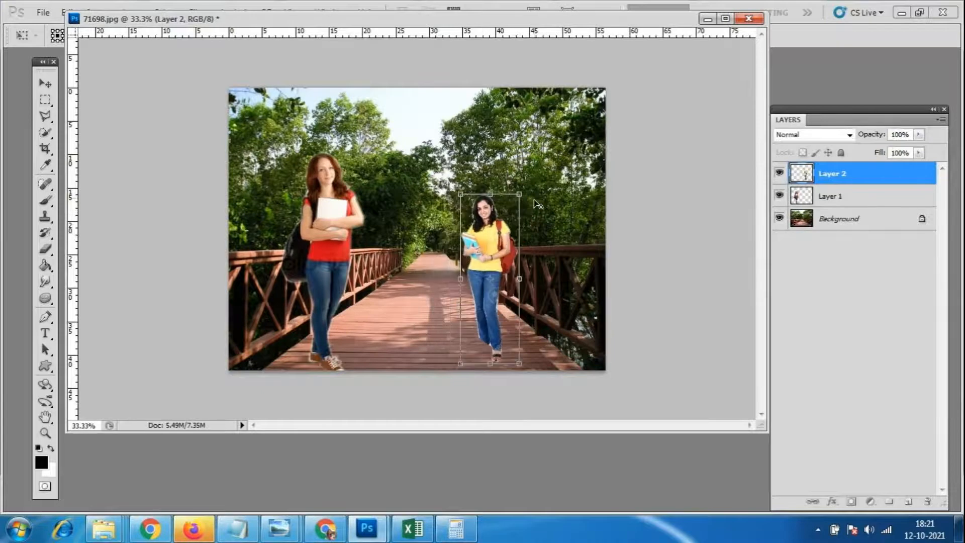
left_click_drag(519, 194, 526, 180)
left_click_drag(515, 256, 538, 254)
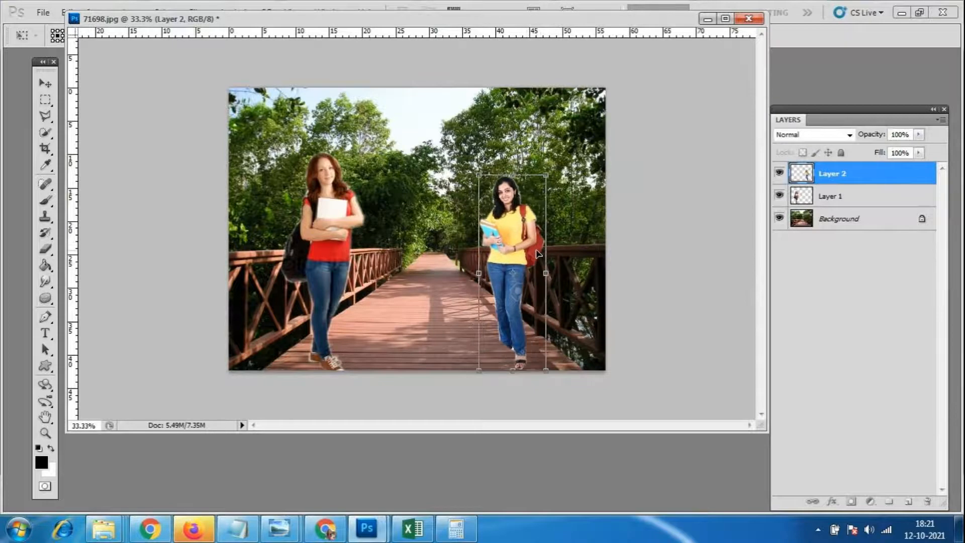
left_click_drag(519, 292, 514, 283)
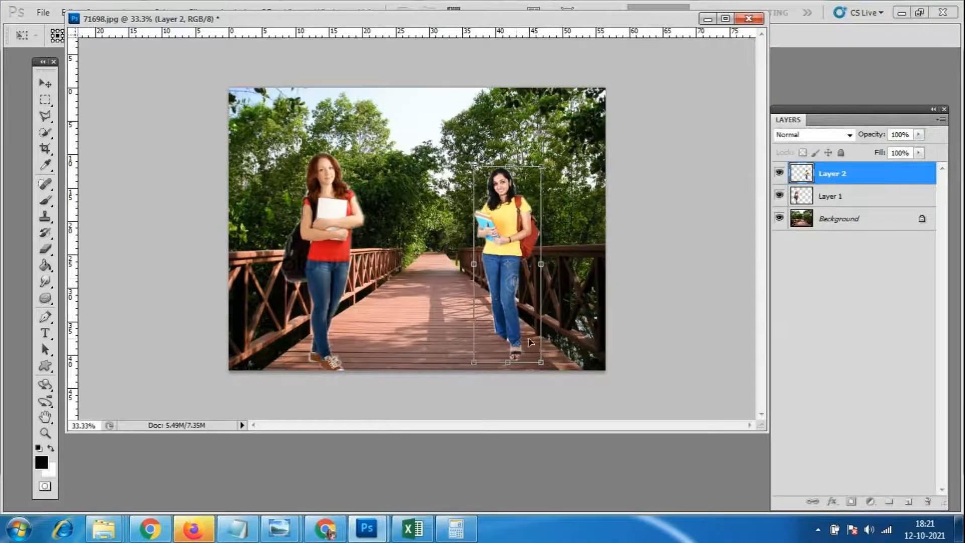
key("Return")
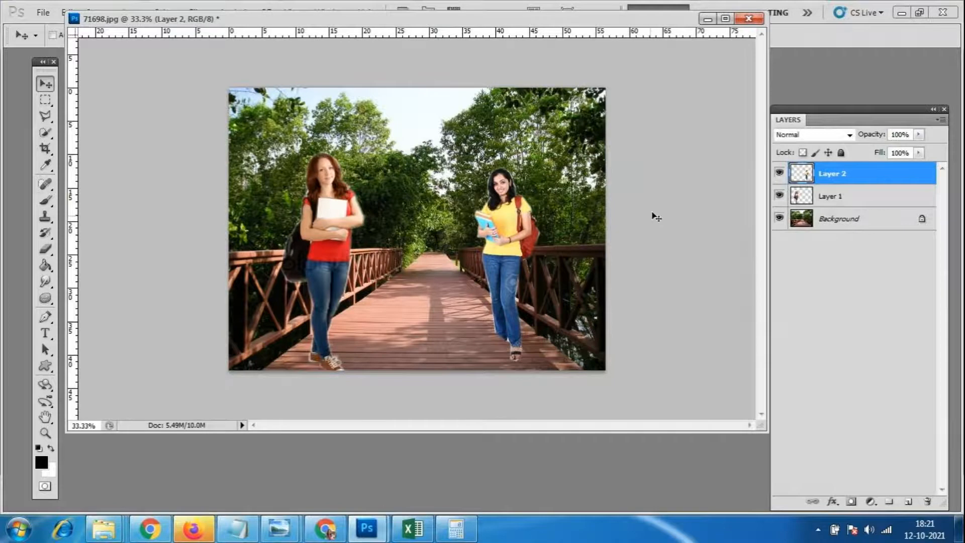
Scale down the woman in red on Layer 1 slightly with Free Transform
left_click_drag(578, 18, 564, 39)
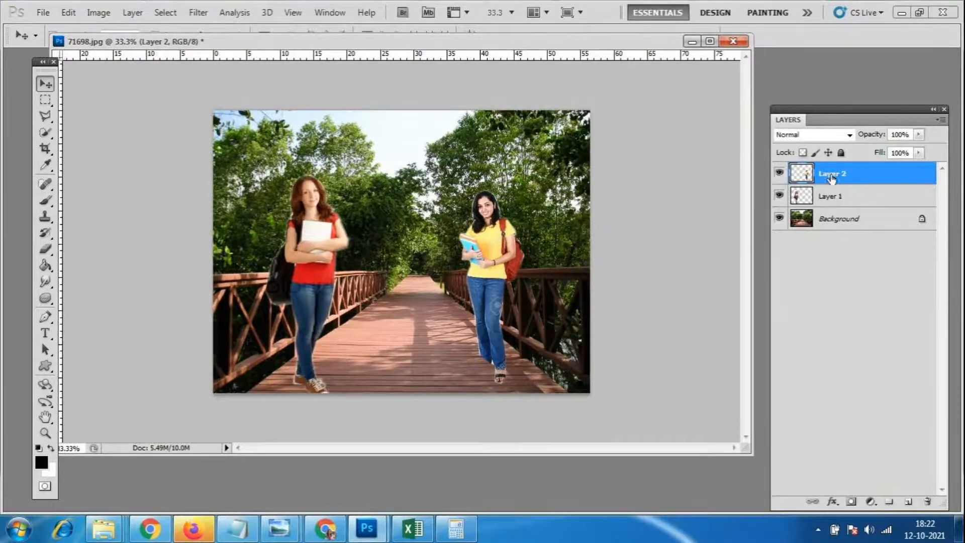
left_click(843, 201)
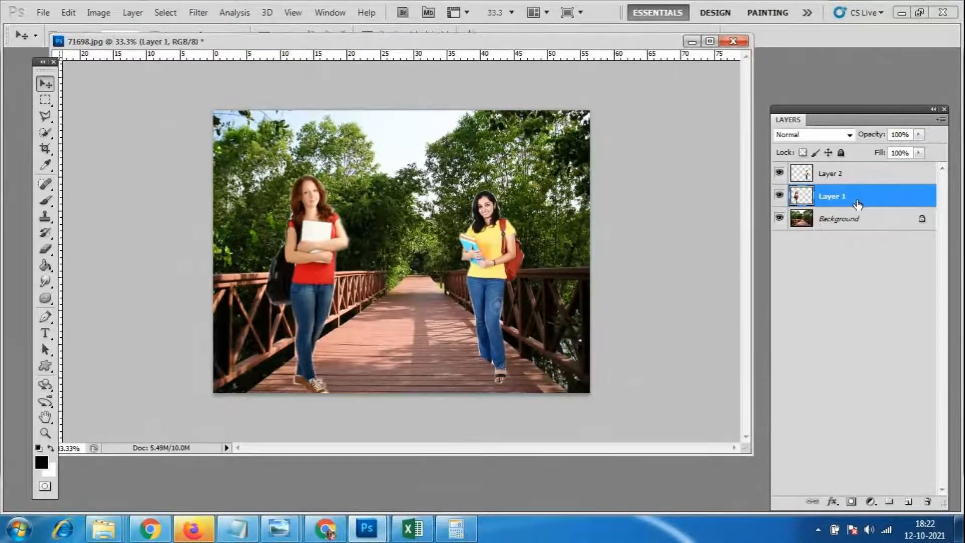
key("ctrl+t")
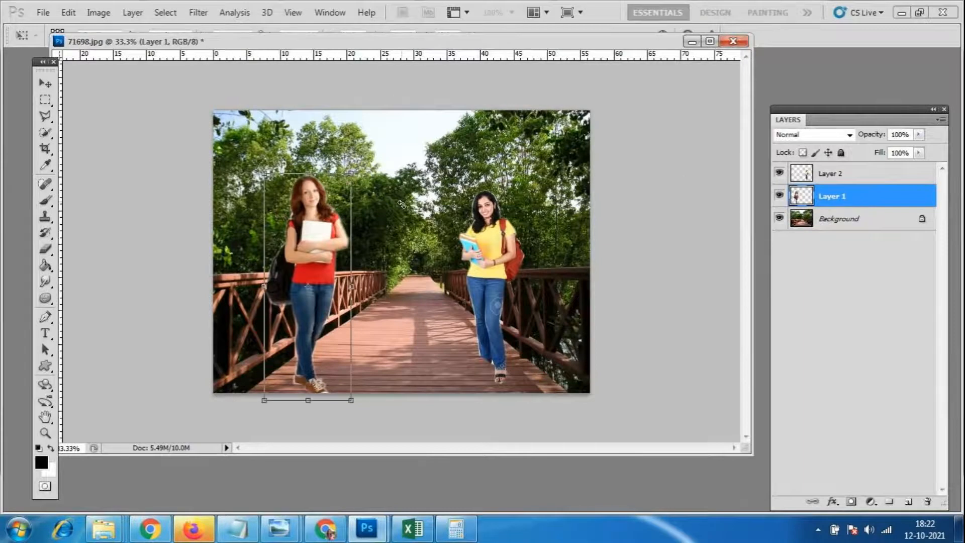
left_click_drag(350, 171, 345, 191)
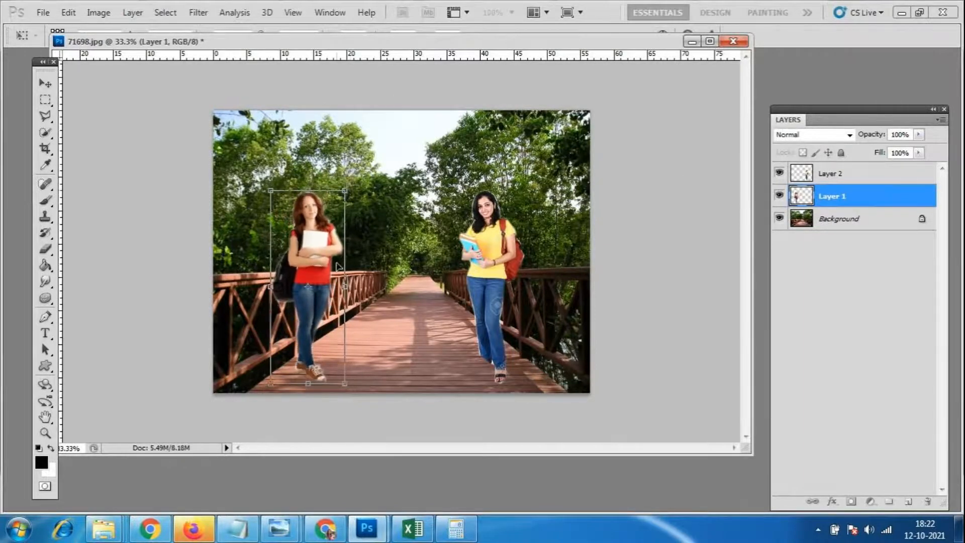
key("Return")
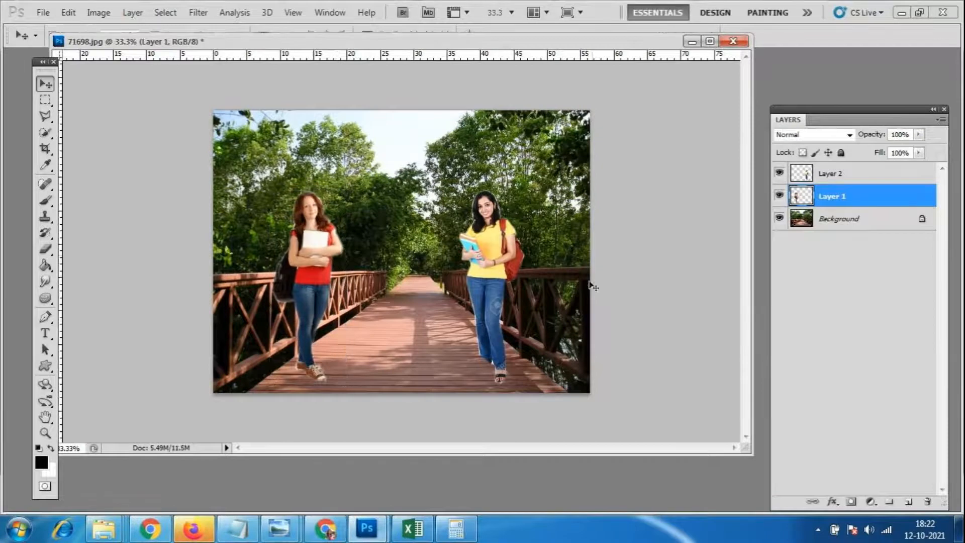
Scale the woman in yellow on Layer 2 down a little and shift her slightly up and toward the middle of the bridge
left_click(852, 177)
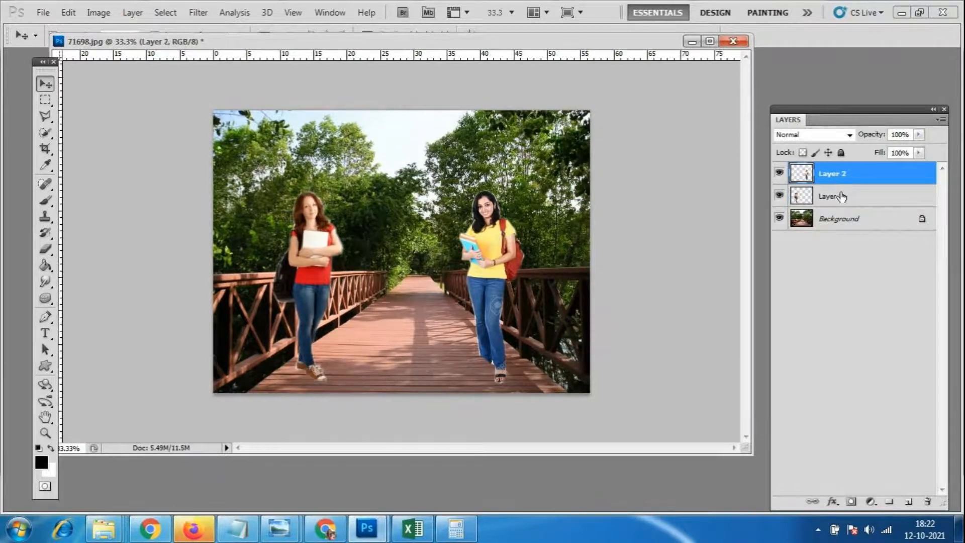
key("ctrl+t")
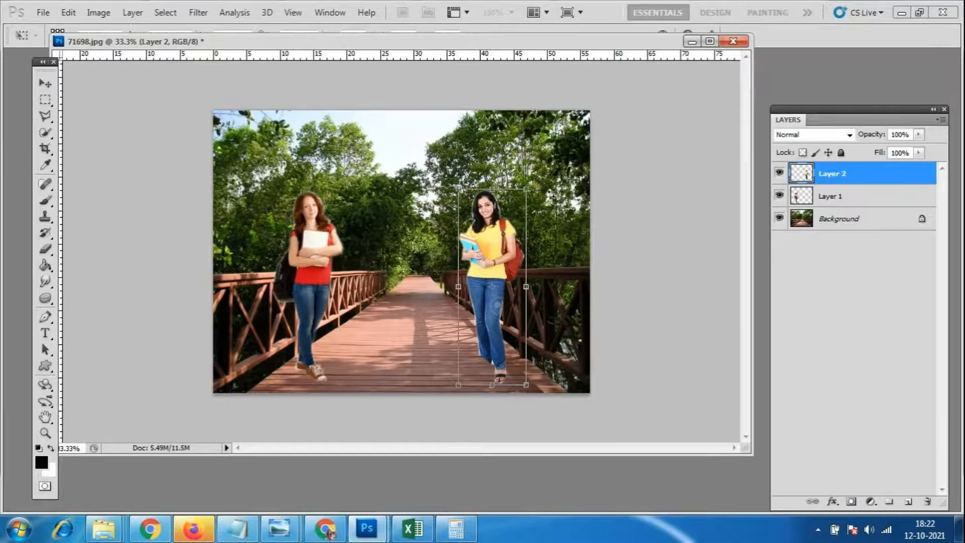
left_click_drag(525, 189, 525, 197)
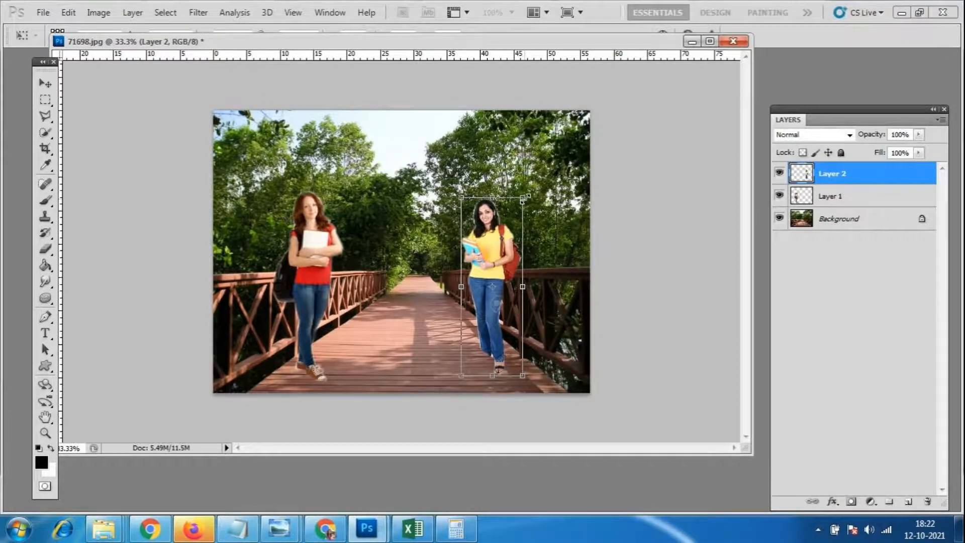
key("Return")
mouse_move(517, 257)
left_mouse_down()
mouse_move(361, 255)
mouse_move(517, 254)
mouse_move(507, 250)
left_mouse_up()
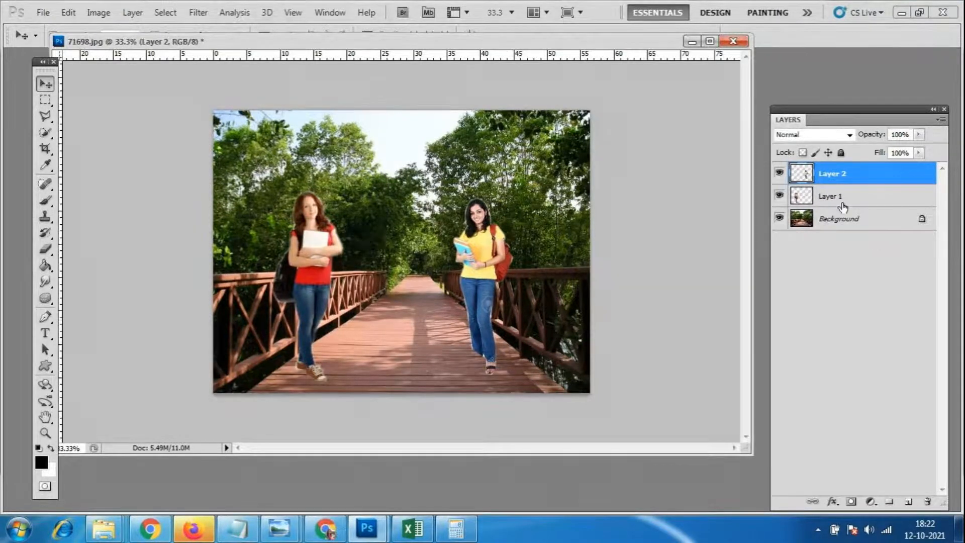
left_click(40, 13)
left_click(57, 41)
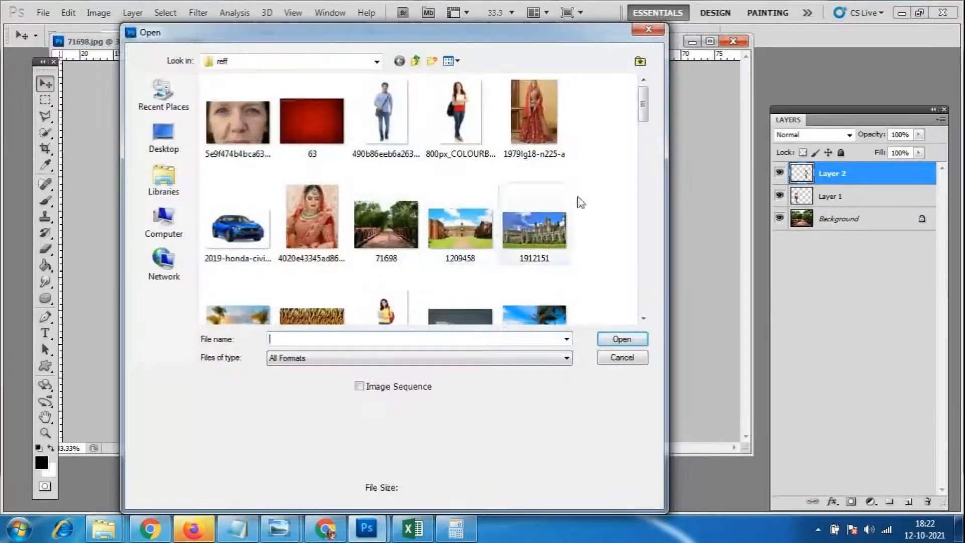
left_click_drag(644, 104, 643, 142)
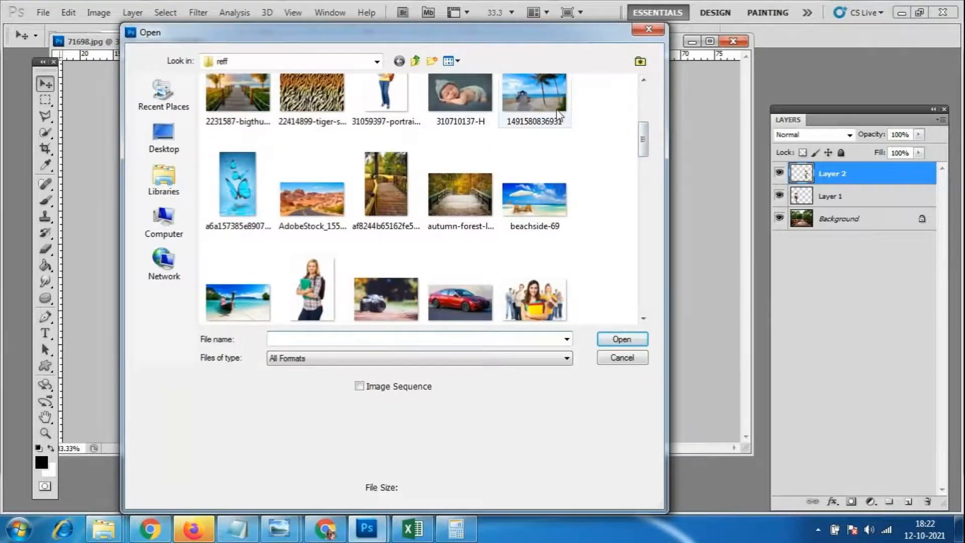
left_click(533, 95)
left_click(634, 345)
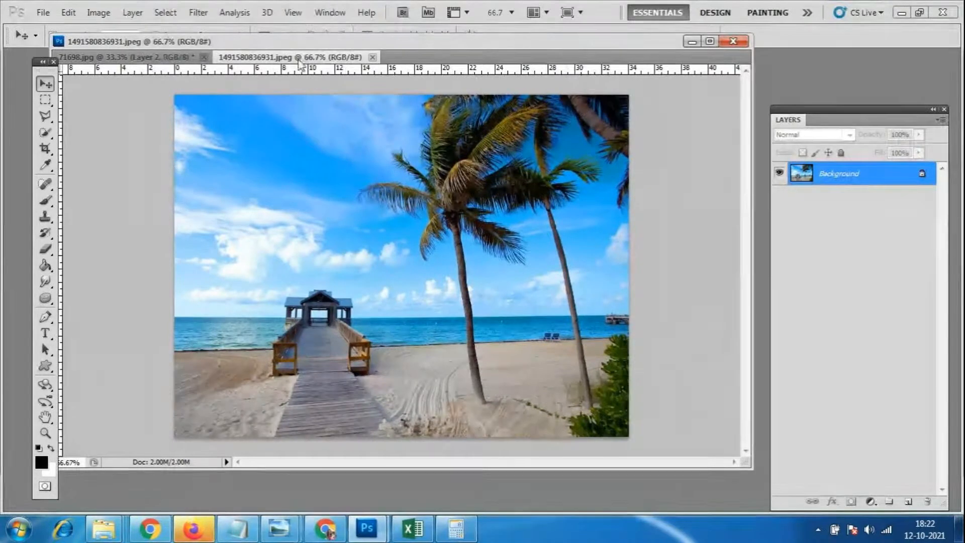
Float the beach photo in its own window, arrange it beside a smaller 71698.jpg window, and move the Layers panel off the women
left_click_drag(309, 57, 402, 81)
left_click_drag(463, 81, 188, 178)
left_click(384, 146)
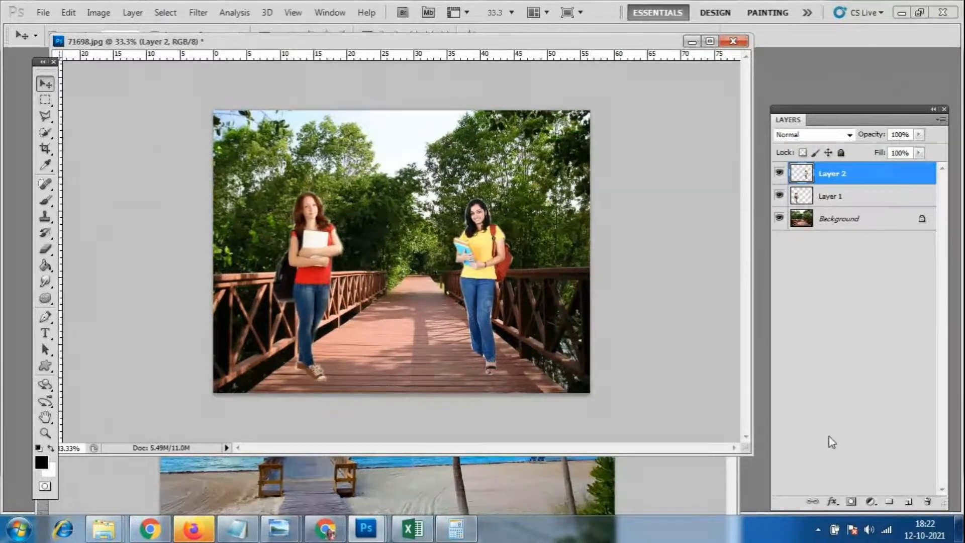
left_click_drag(744, 449, 625, 361)
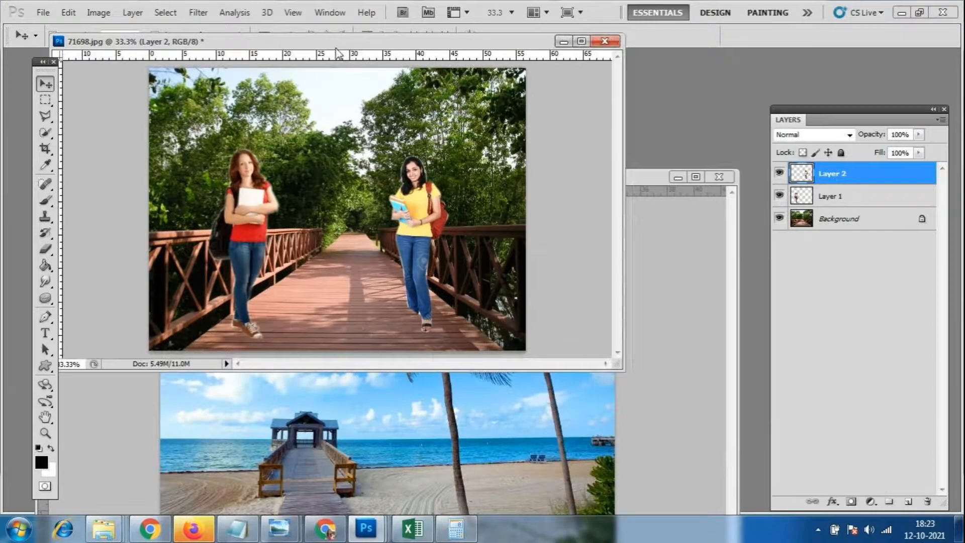
left_click_drag(344, 43, 696, 70)
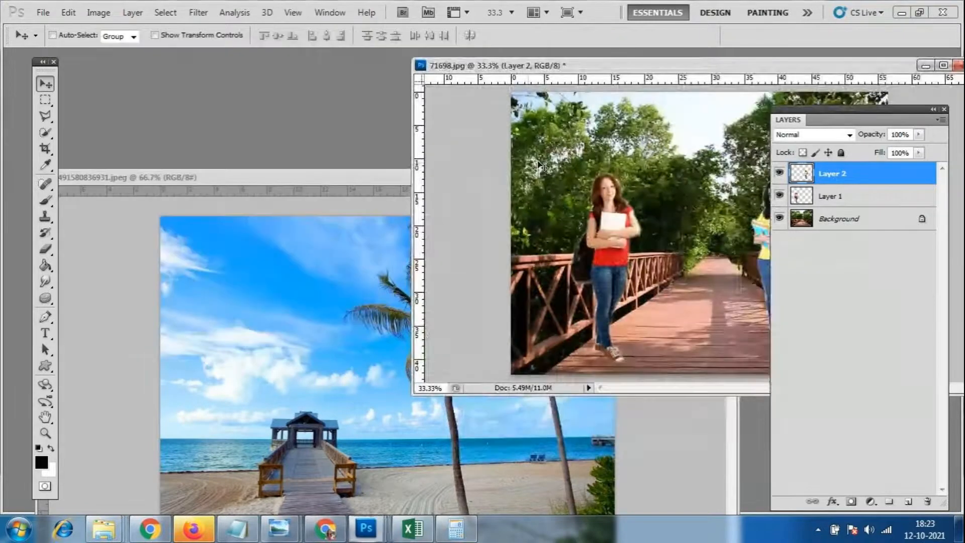
left_click_drag(392, 180, 321, 66)
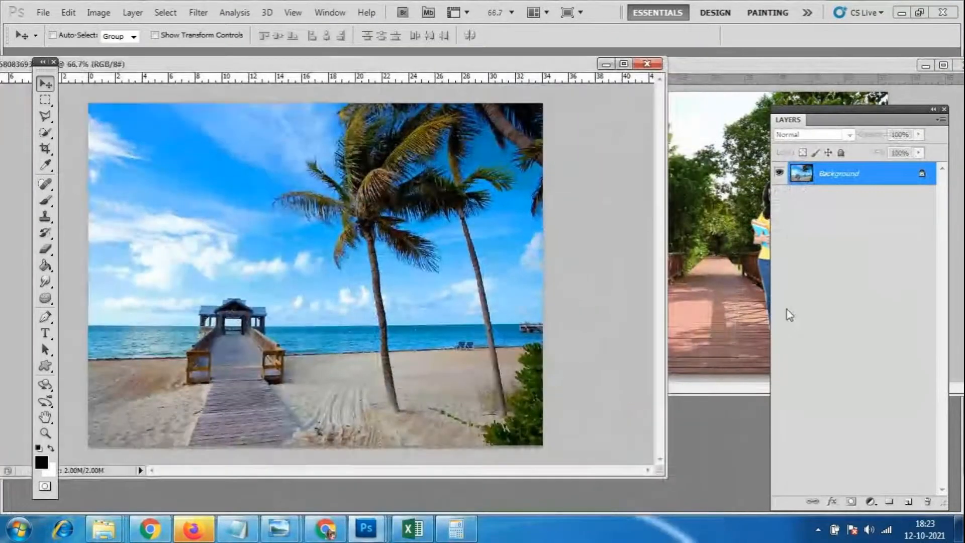
left_click(744, 221)
left_click_drag(798, 125, 809, 326)
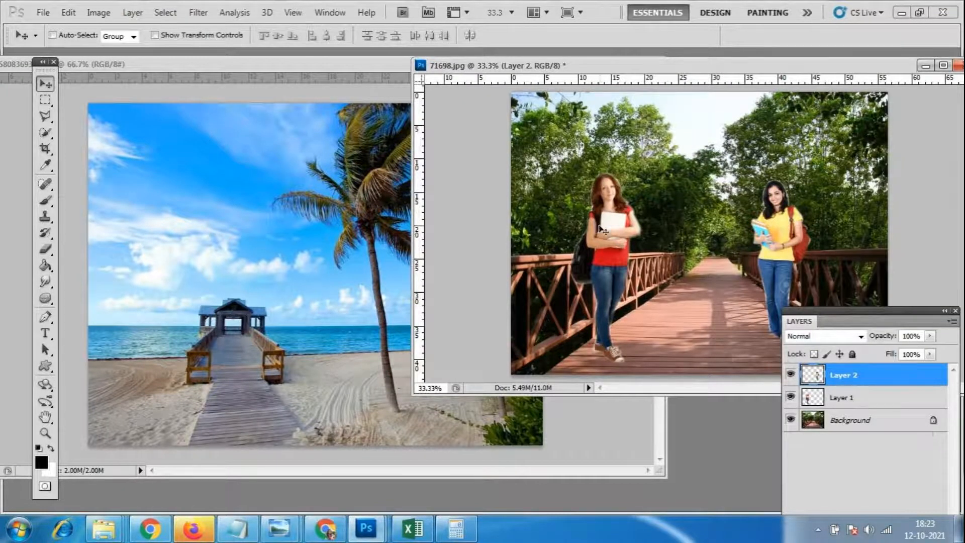
Copy the woman in red from Layer 1 of 71698.jpg into the beach photo and move her up over the boardwalk
left_click(870, 404)
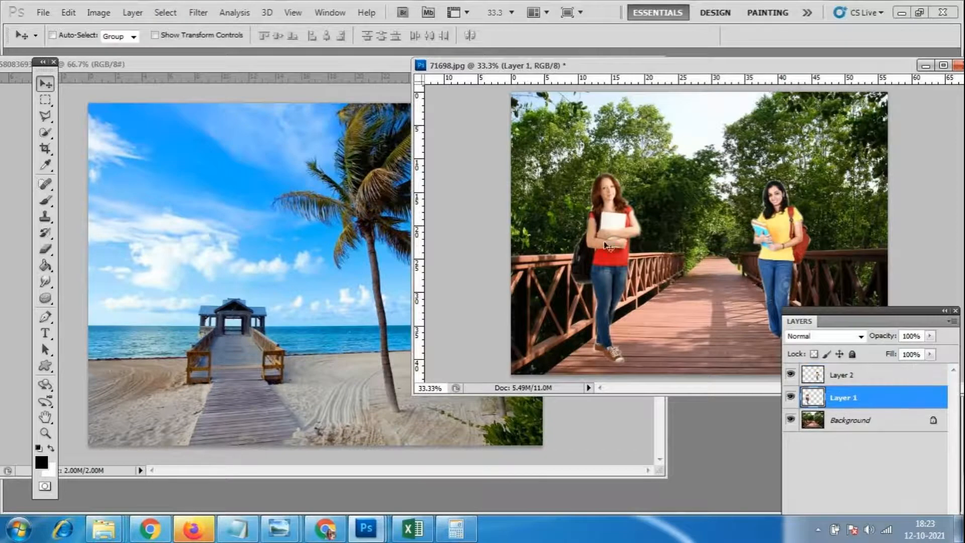
left_click_drag(609, 261, 324, 331)
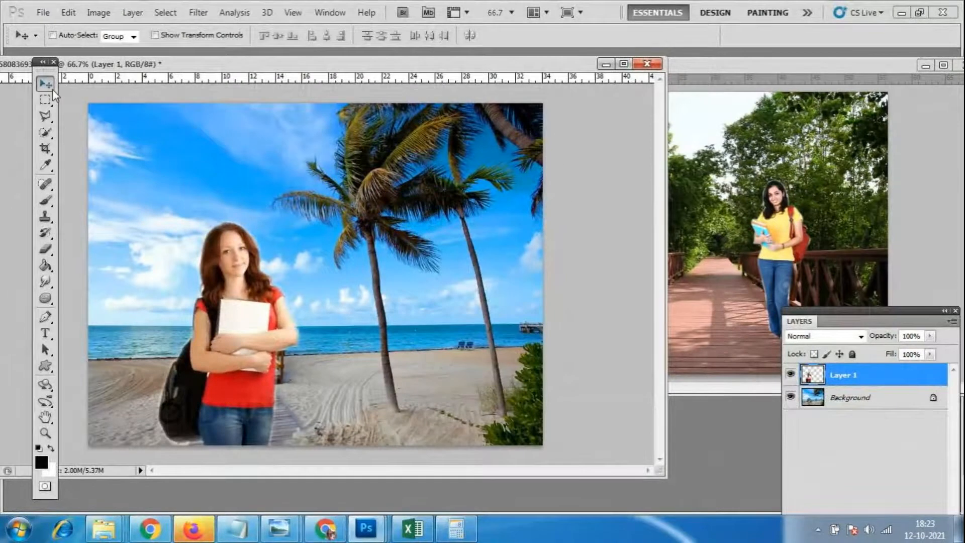
left_click_drag(204, 257, 205, 176)
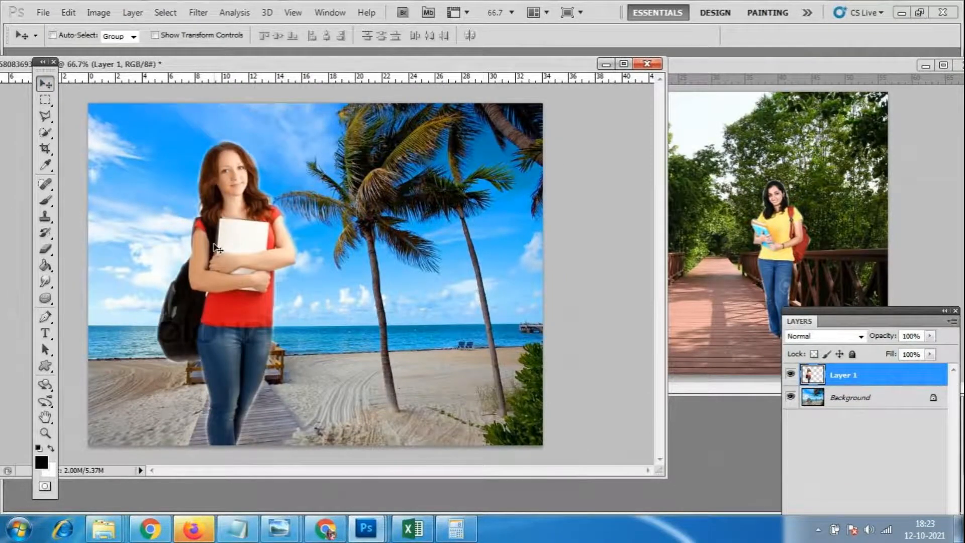
Shrink the woman in red with Free Transform and place her on the boardwalk in front of the pier hut
key("ctrl+t")
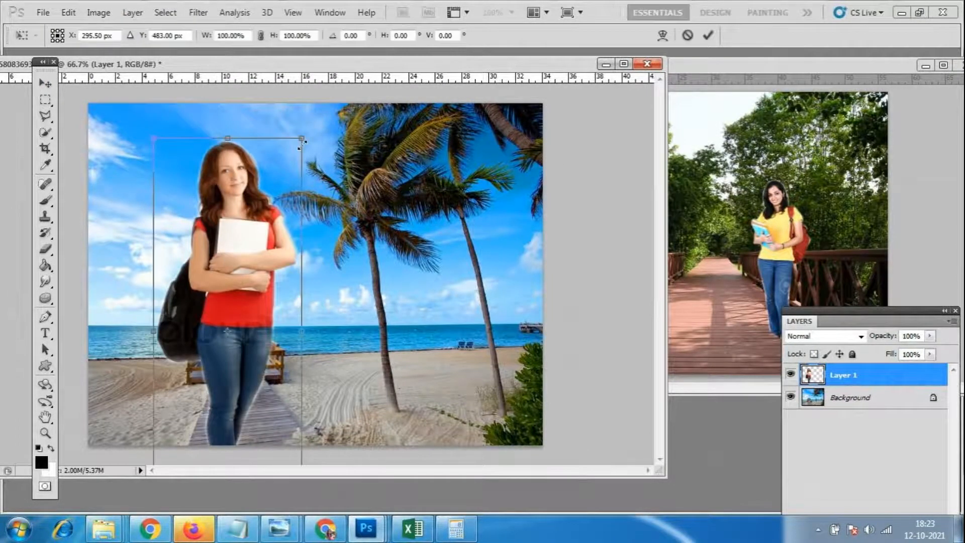
left_click_drag(301, 139, 257, 251)
left_click_drag(230, 332, 223, 353)
left_click_drag(244, 301, 203, 327)
left_click_drag(216, 278, 226, 353)
key("Return")
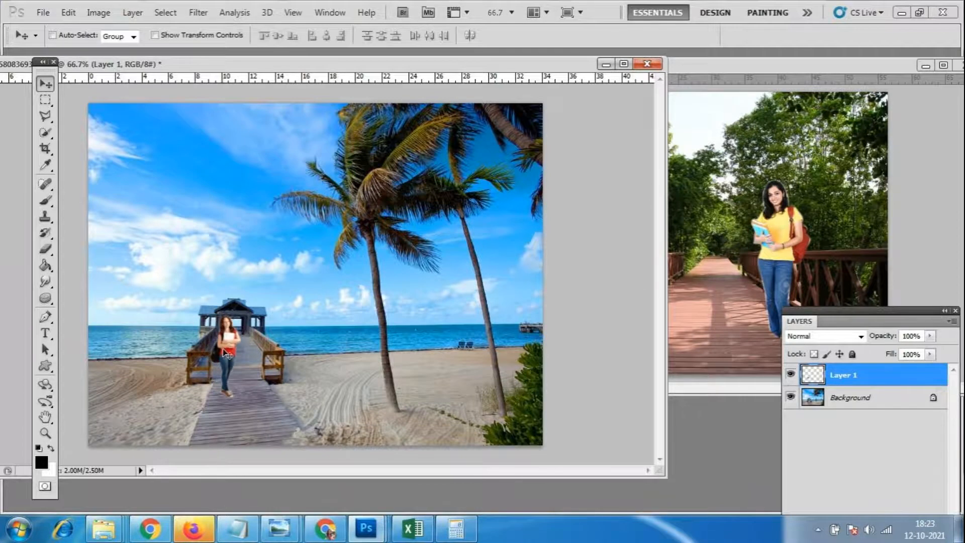
Enlarge the woman in red on the boardwalk with two Free Transform passes, the first to about 111%
key("ctrl+t")
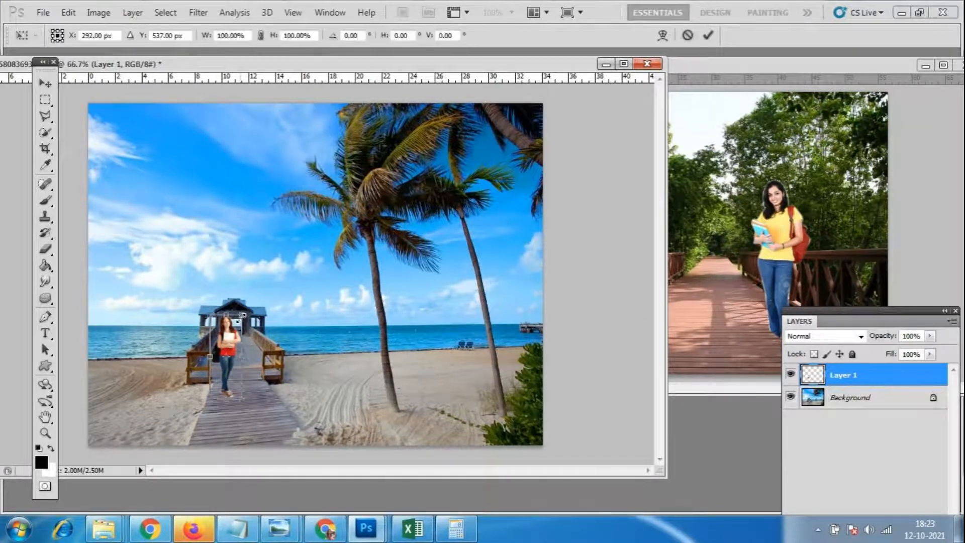
left_click_drag(243, 314, 246, 303)
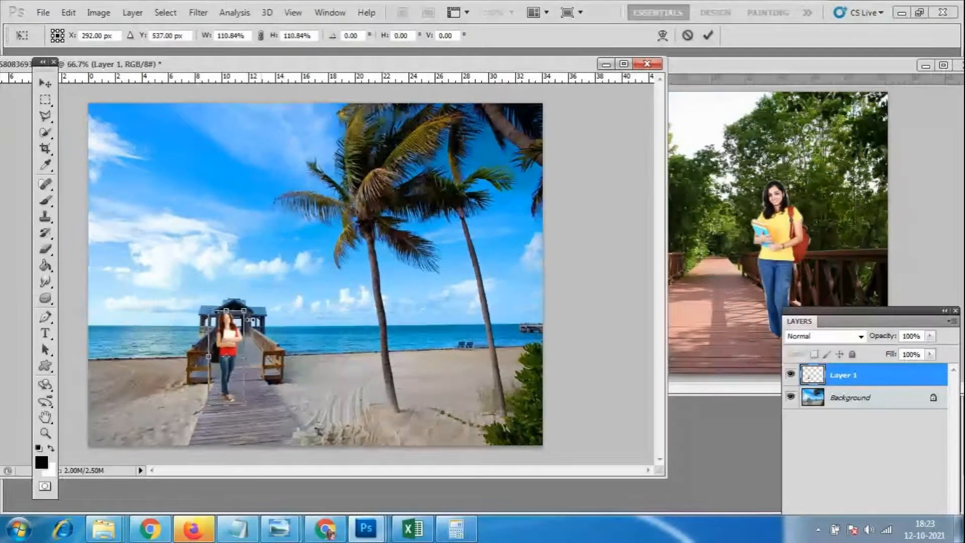
key("Return")
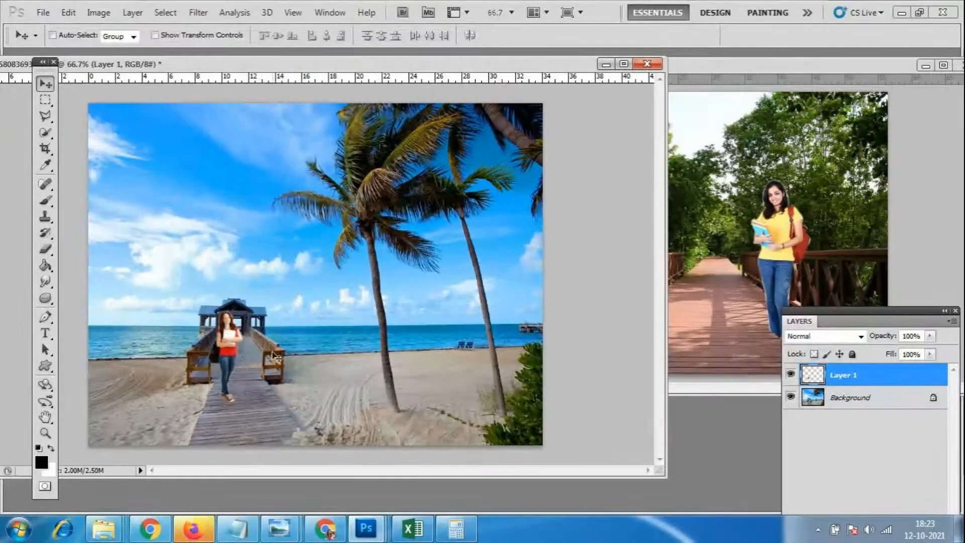
key("ctrl+t")
mouse_move(252, 308)
left_mouse_down()
mouse_move(260, 295)
mouse_move(260, 314)
left_mouse_up()
key("Return")
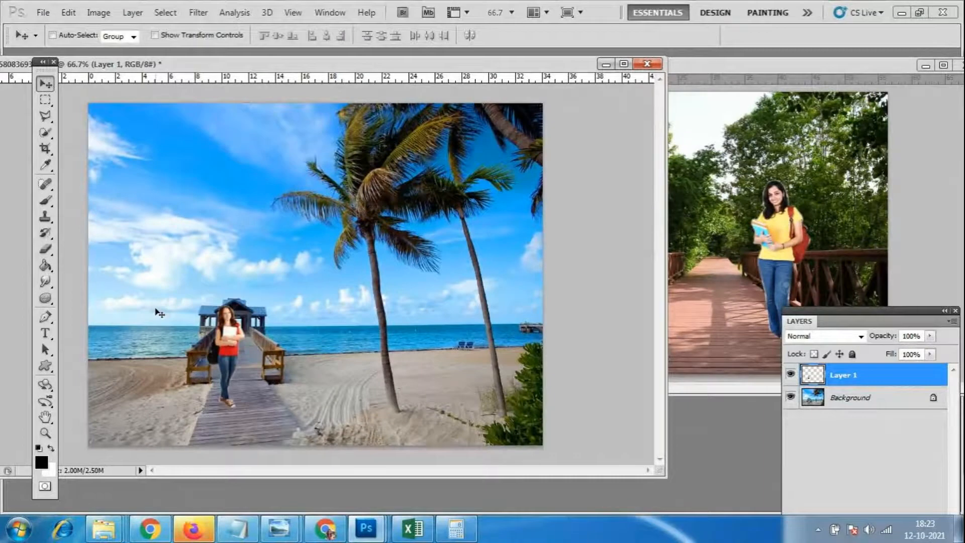
Copy the woman in yellow from Layer 2 of 71698.jpg into the beach photo, over the boardwalk's near end
left_click(780, 227)
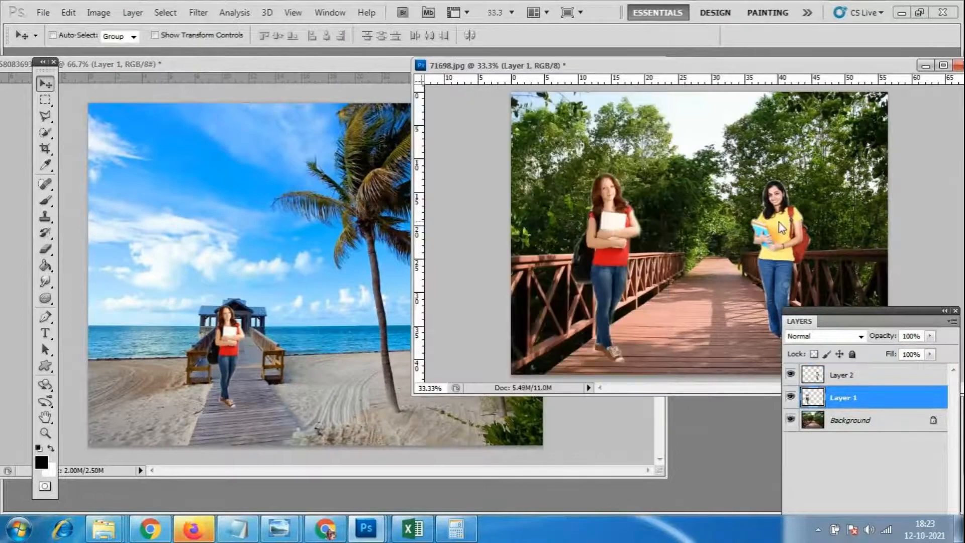
left_click(866, 372)
left_click_drag(778, 227, 302, 364)
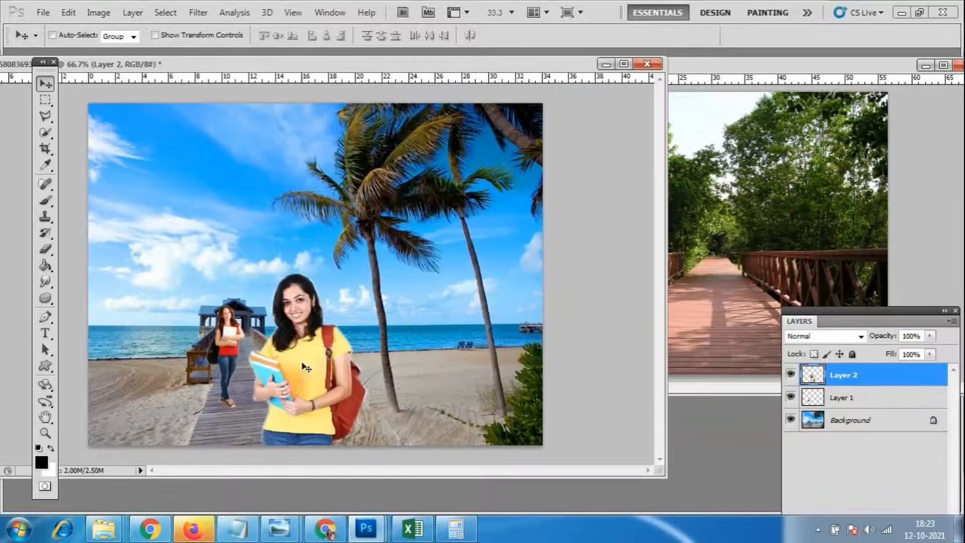
Shrink the woman in yellow to about 53% with Free Transform and move her up beside the woman in red
key("ctrl+t")
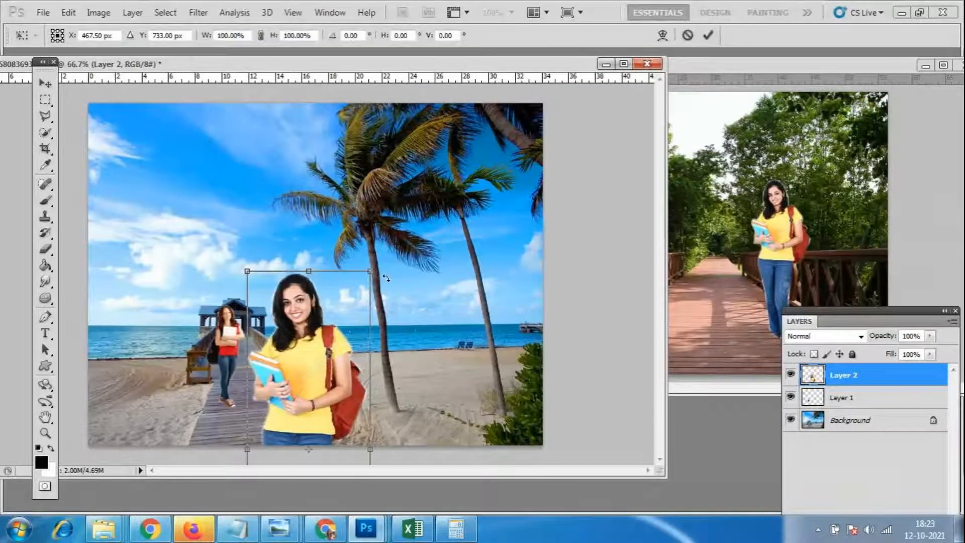
left_click_drag(374, 267, 349, 330)
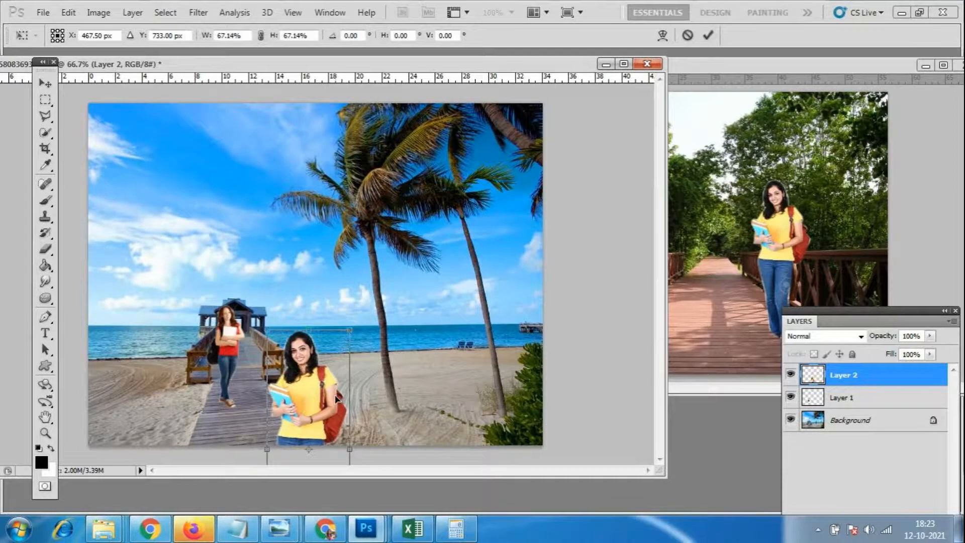
left_click_drag(336, 398, 316, 347)
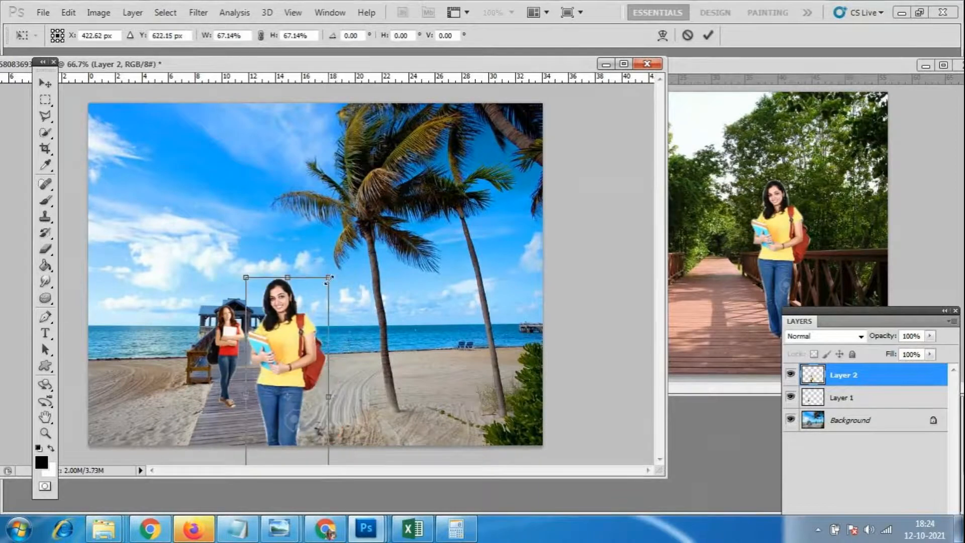
left_click_drag(328, 281, 320, 304)
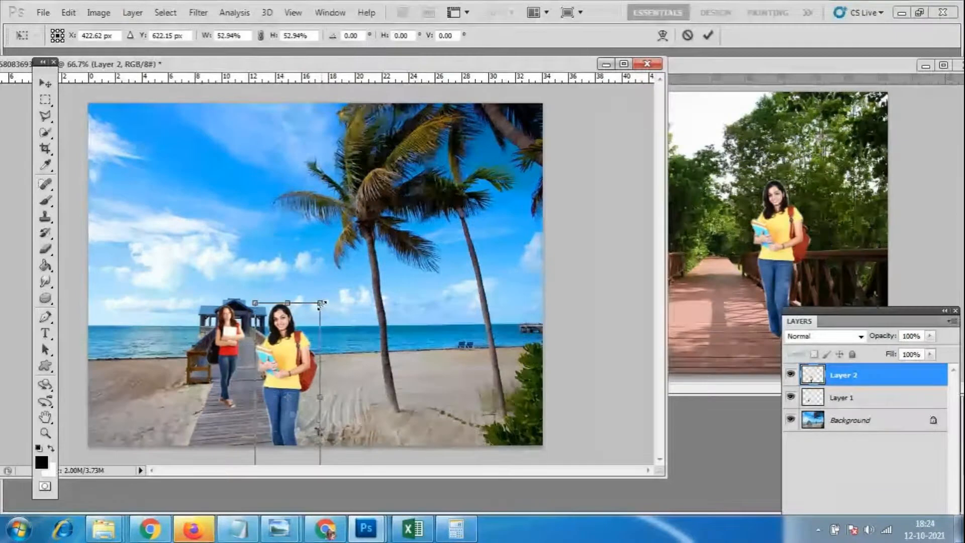
key("Return")
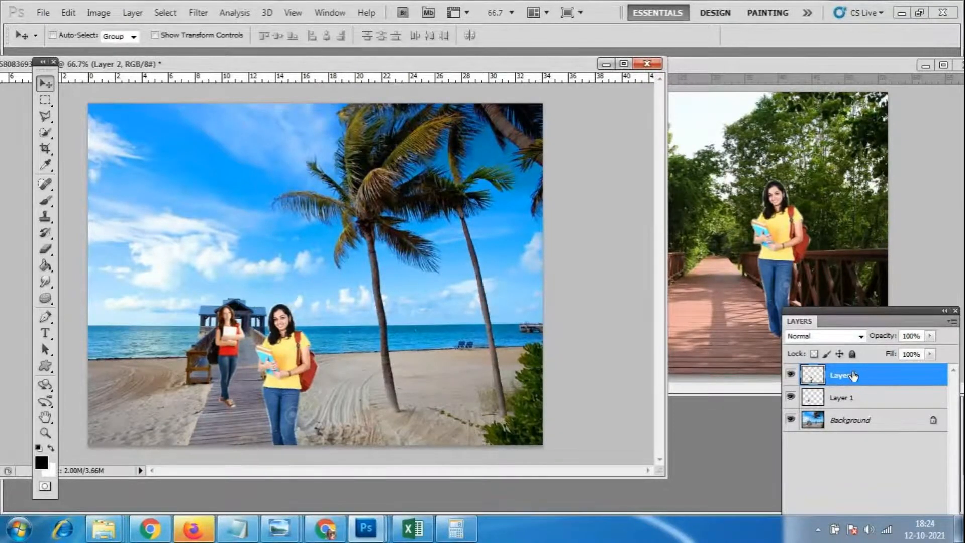
Shrink the woman in yellow on Layer 2 further, to about 82%, with a second Free Transform pass
left_click(868, 398)
left_click(790, 397)
left_click(791, 397)
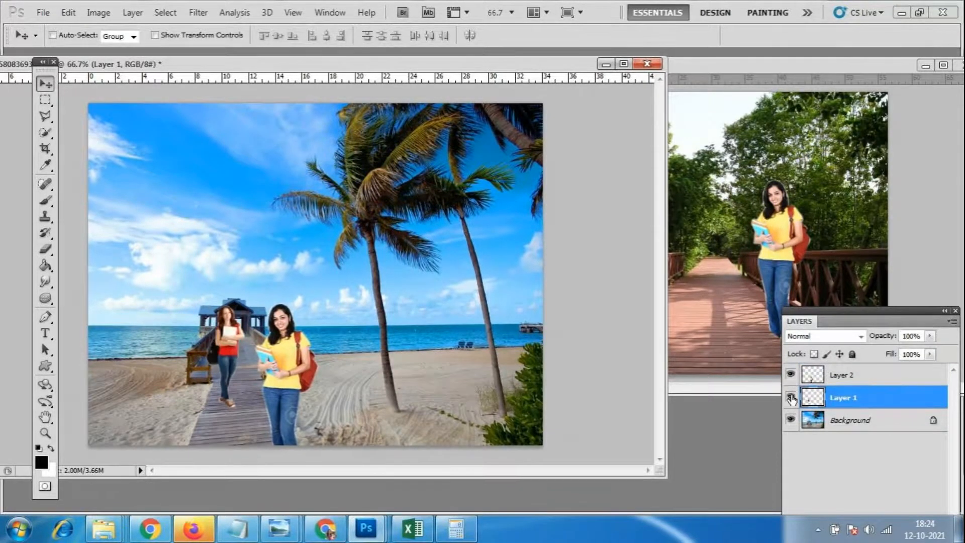
left_click(854, 376)
key("ctrl+t")
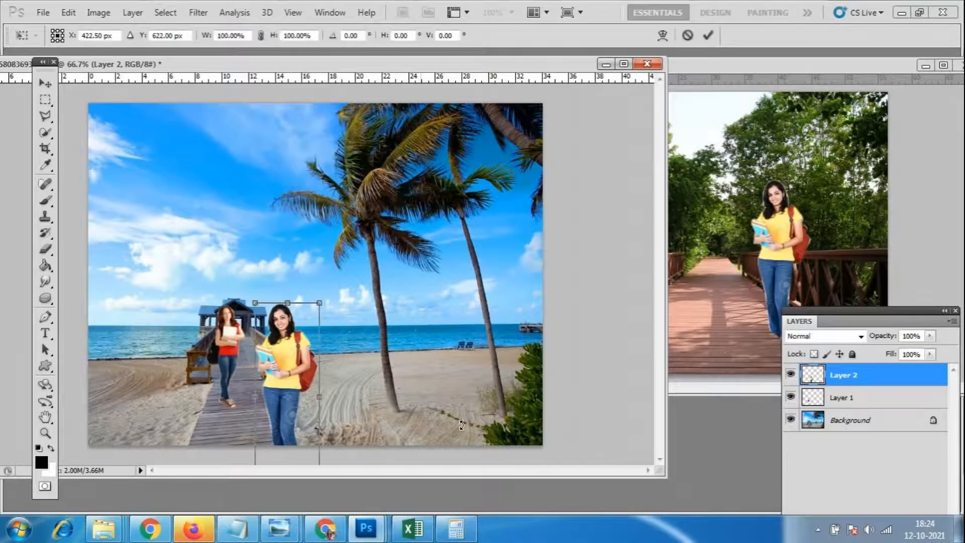
left_click_drag(320, 303, 312, 321)
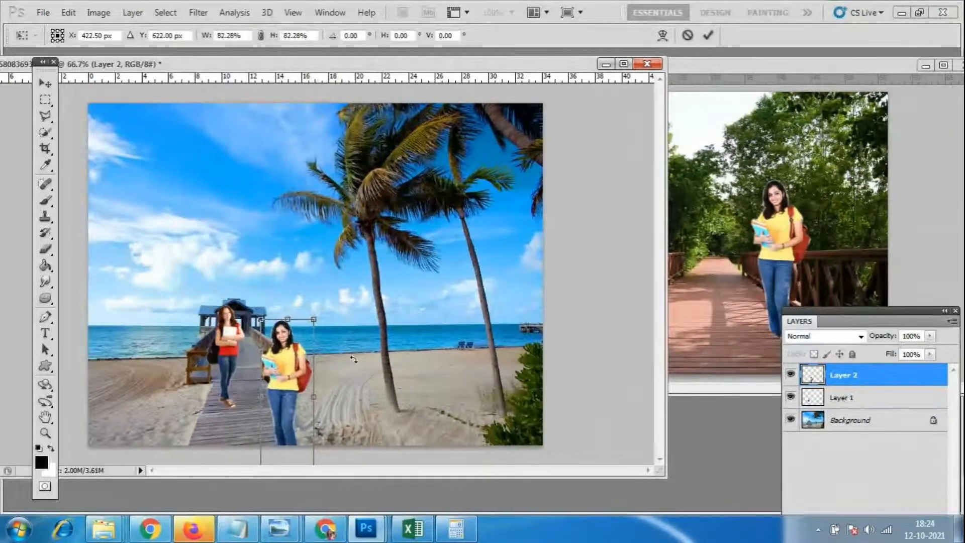
key("Return")
Place the woman in yellow on the boardwalk's right edge and shift the woman in red on Layer 1 slightly left and down
left_click_drag(307, 368, 297, 363)
left_click_drag(314, 69, 378, 70)
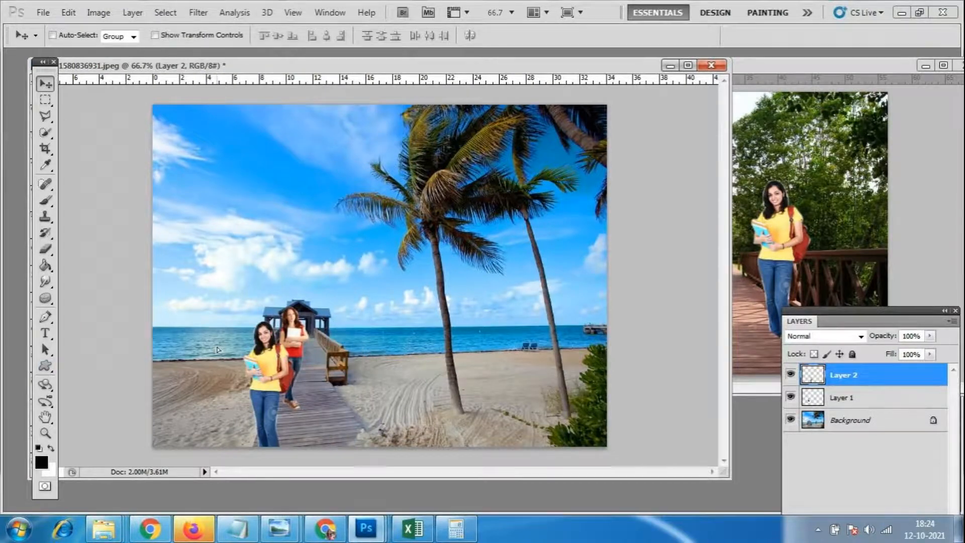
left_click_drag(217, 349, 302, 339)
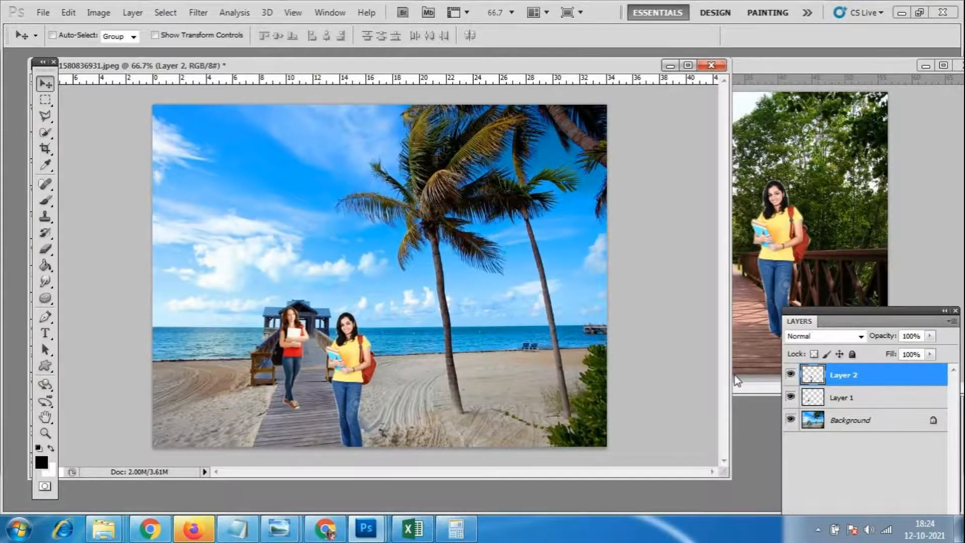
left_click(847, 399)
mouse_move(296, 342)
left_mouse_down()
mouse_move(190, 343)
mouse_move(286, 344)
left_mouse_up()
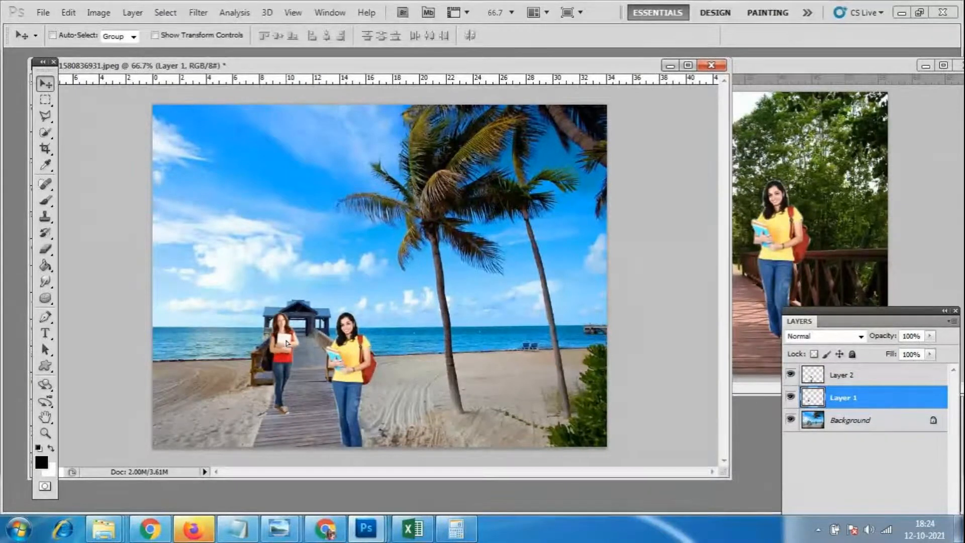
left_click(43, 12)
left_click(40, 36)
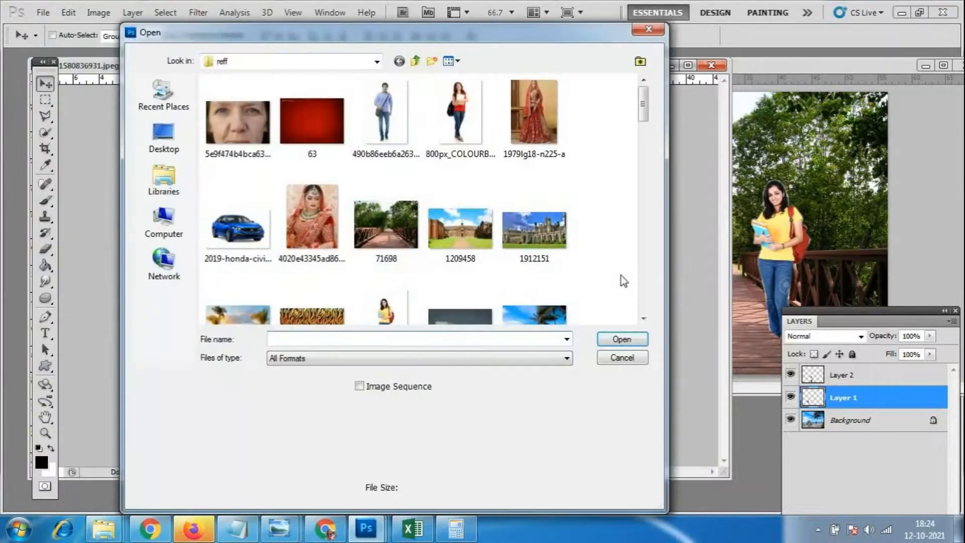
left_click_drag(643, 107, 642, 146)
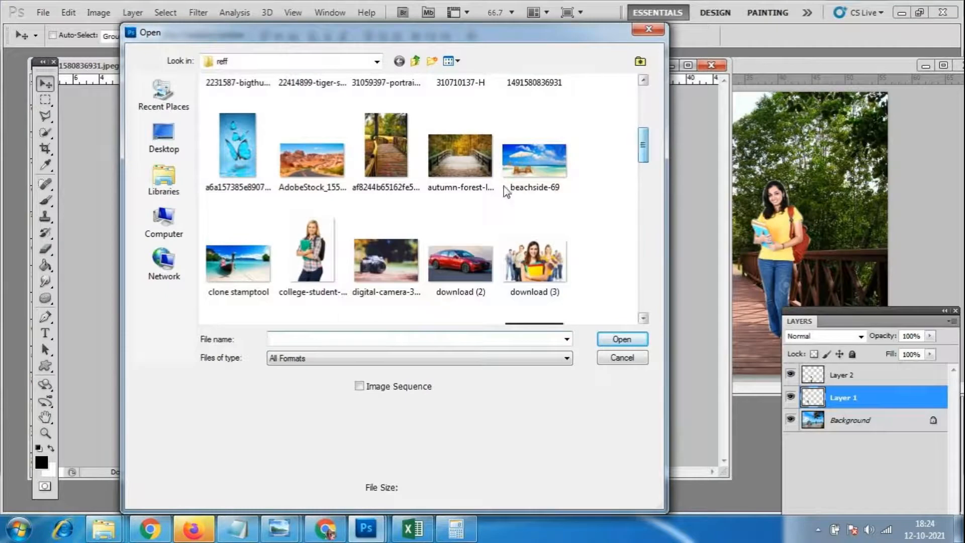
left_click_drag(643, 146, 648, 187)
left_click(490, 244)
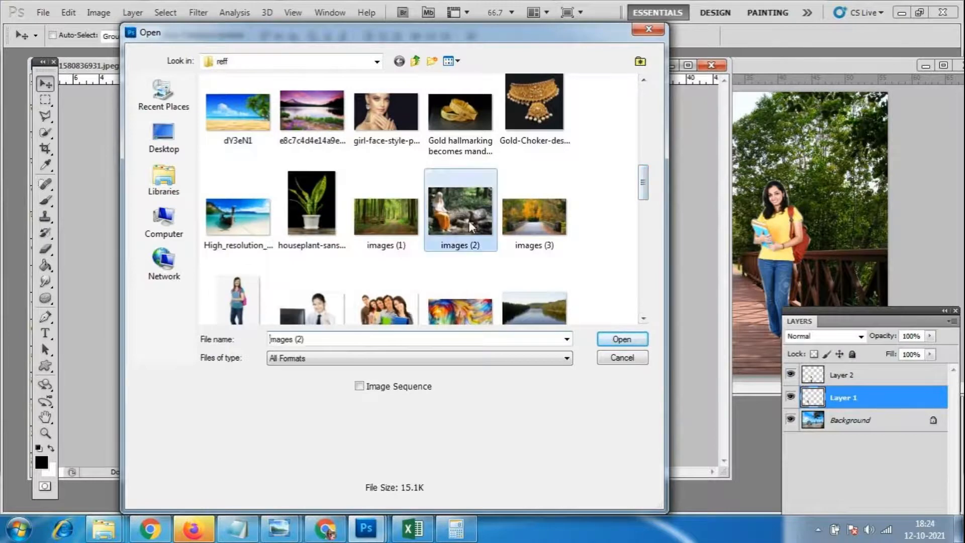
left_click(619, 340)
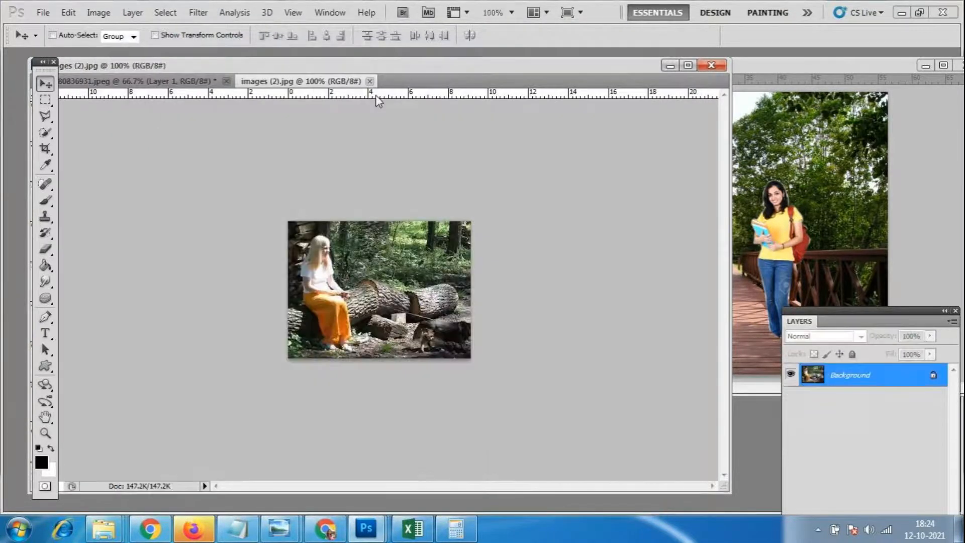
left_click(369, 82)
left_click(43, 12)
left_click(81, 35)
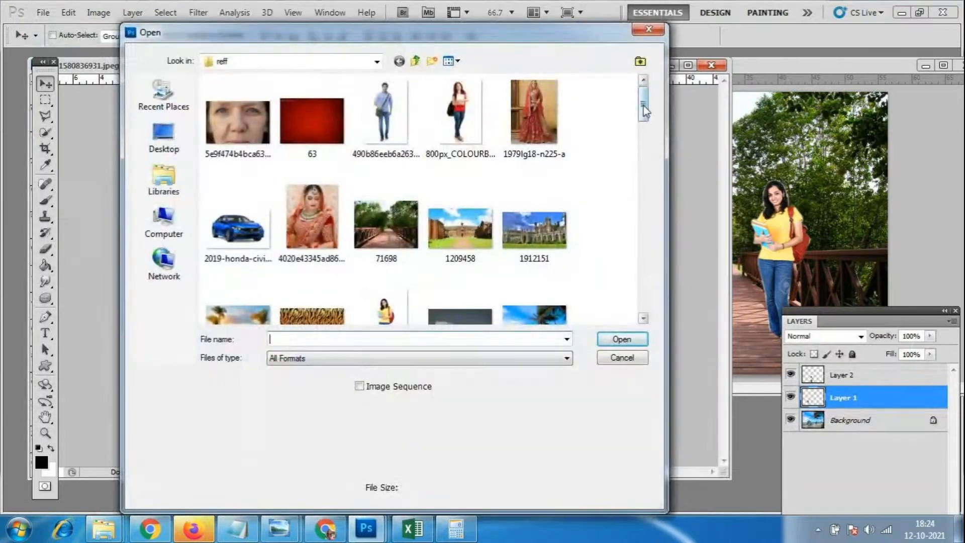
left_click_drag(644, 108, 650, 228)
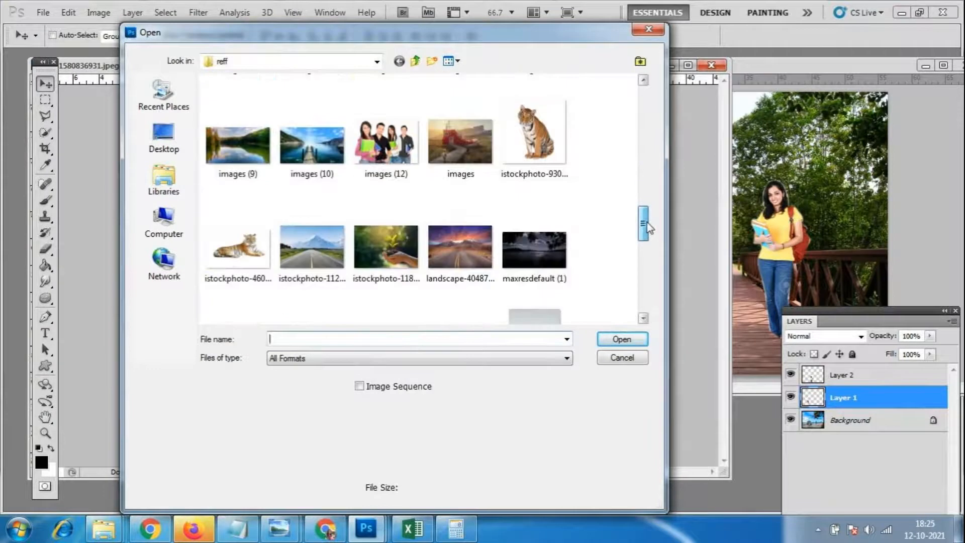
left_click(238, 248)
left_click(623, 339)
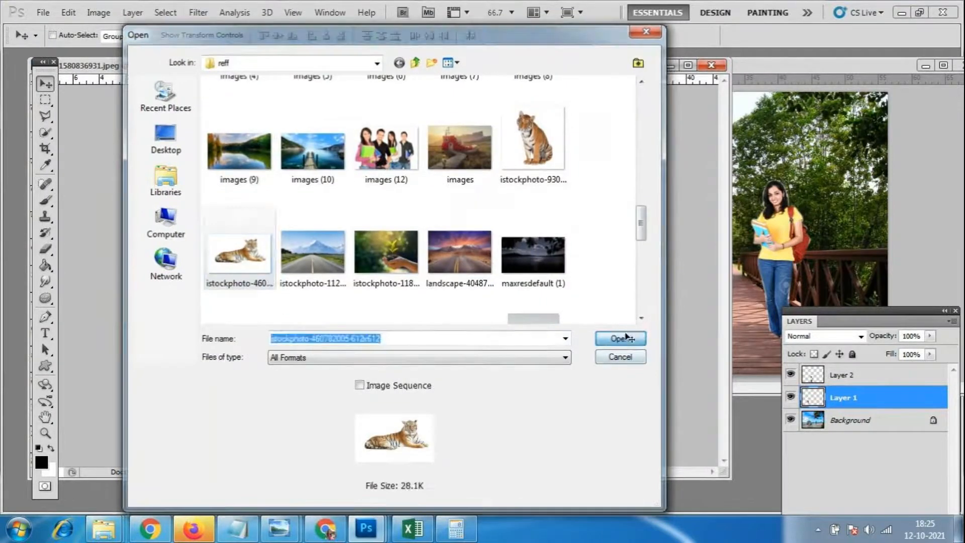
mouse_move(370, 95)
left_mouse_down()
mouse_move(416, 103)
mouse_move(443, 90)
mouse_move(342, 105)
left_mouse_up()
left_click(46, 116)
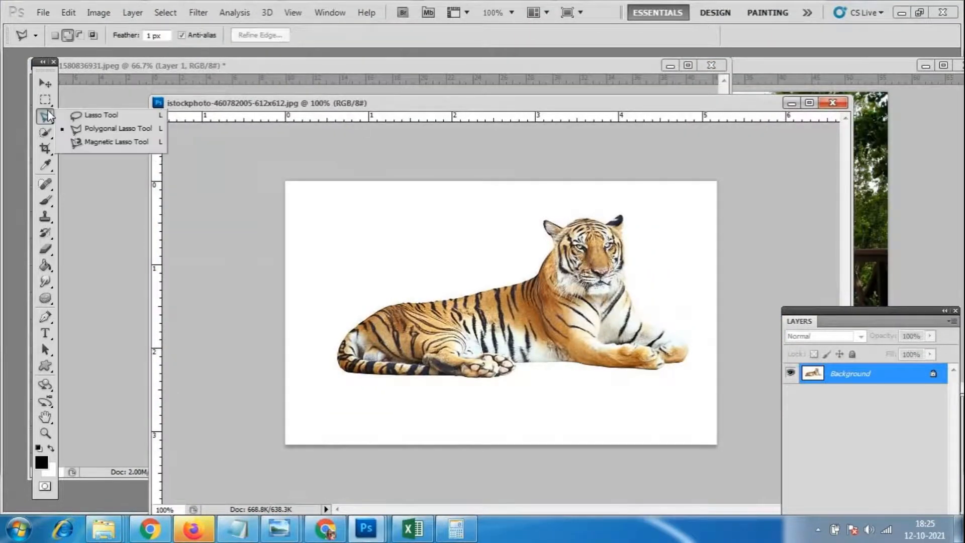
left_click(148, 130)
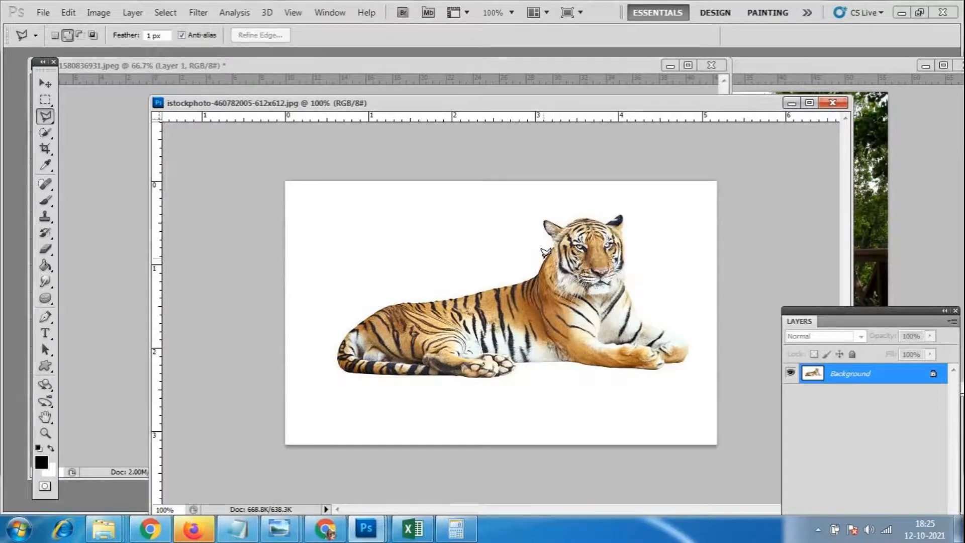
left_click(532, 276)
key("Escape")
Select the tiger by tracing its whole outline with the Magnetic Lasso, starting and closing on its back
right_click(49, 117)
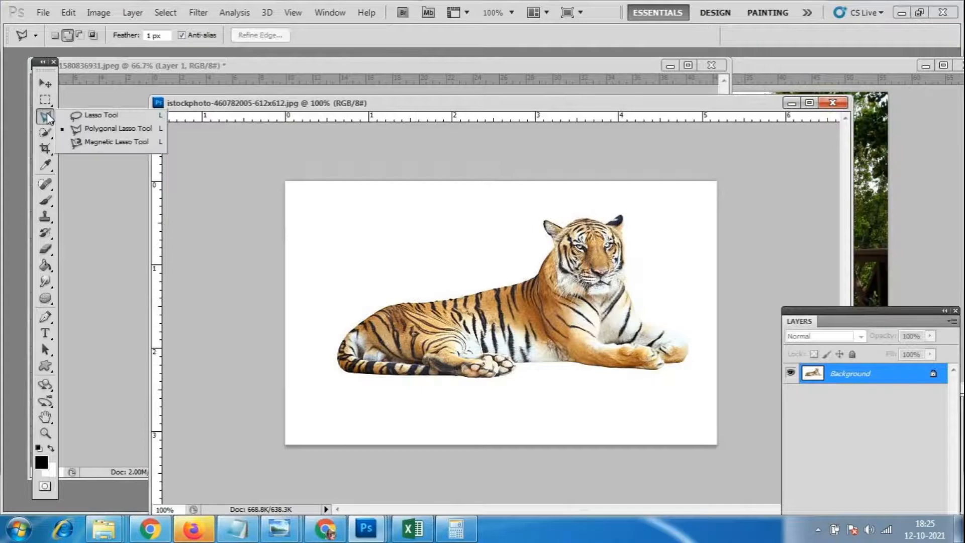
left_click(132, 144)
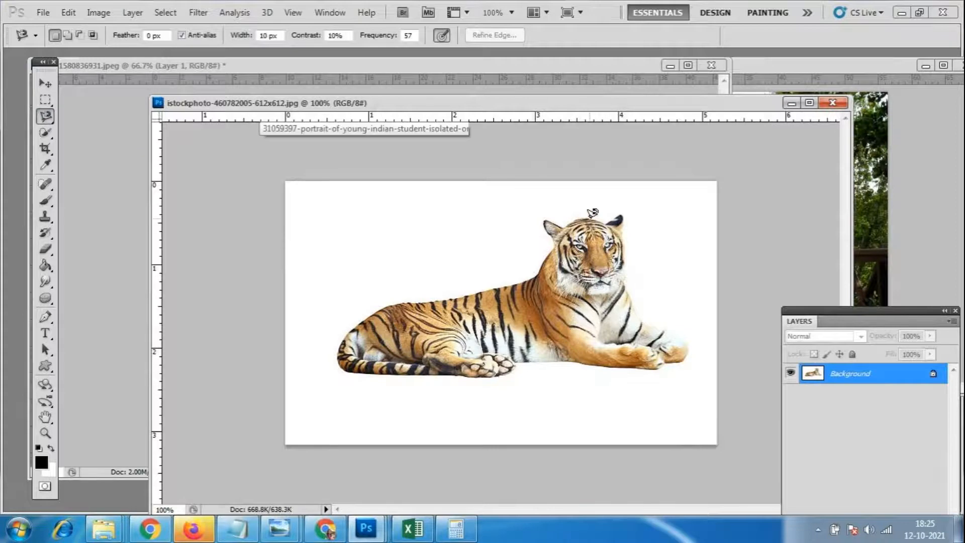
left_click(453, 297)
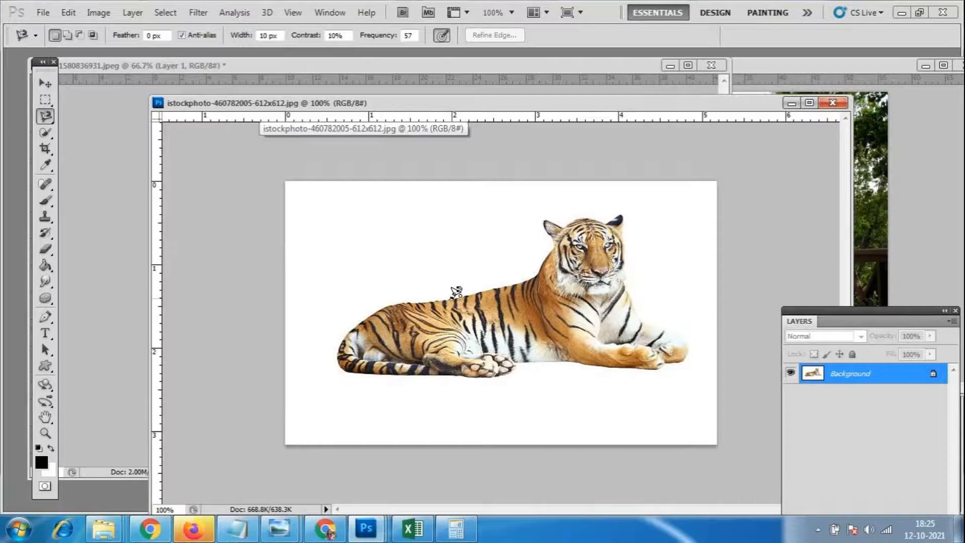
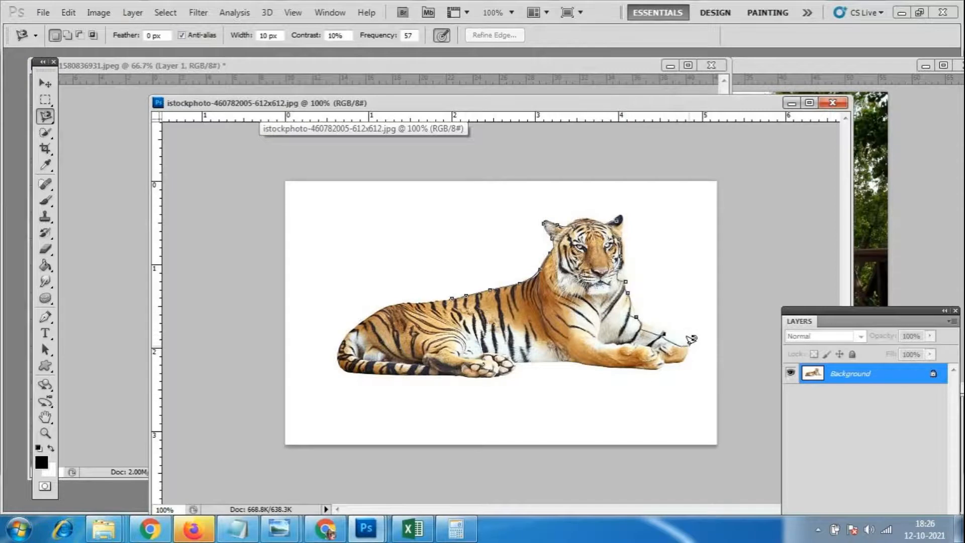
left_click(686, 361)
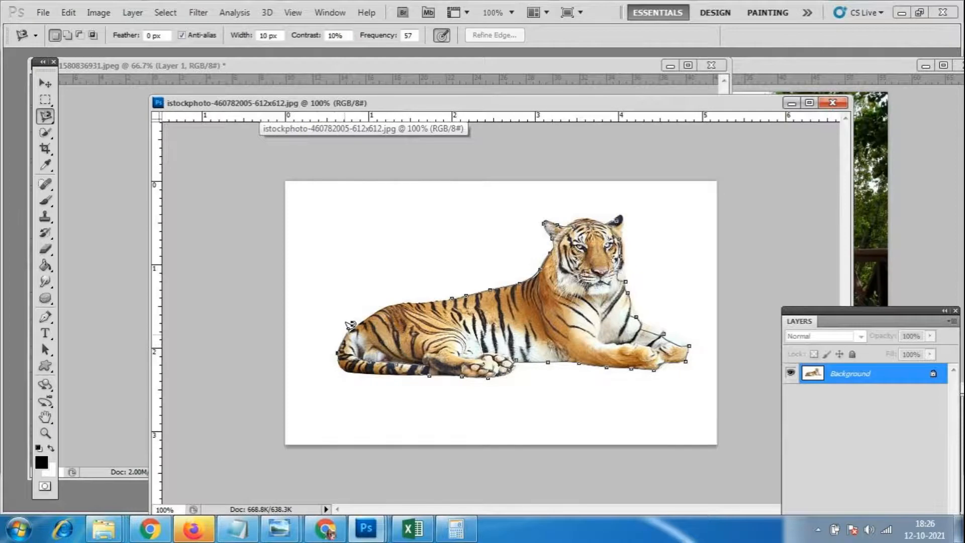
left_click(453, 294)
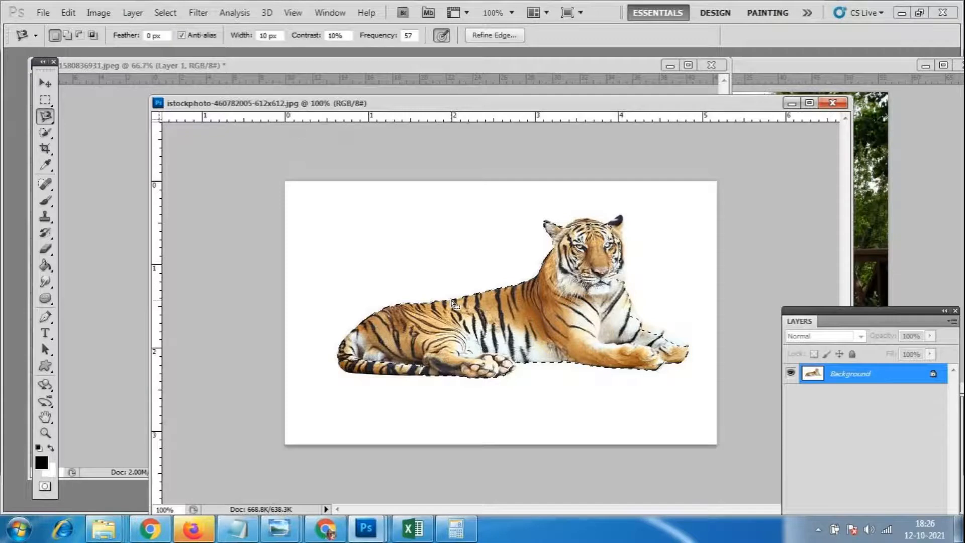
Switch from the meeting page back to Photoshop and bring the tiger image to the front
left_click_drag(951, 236, 941, 200)
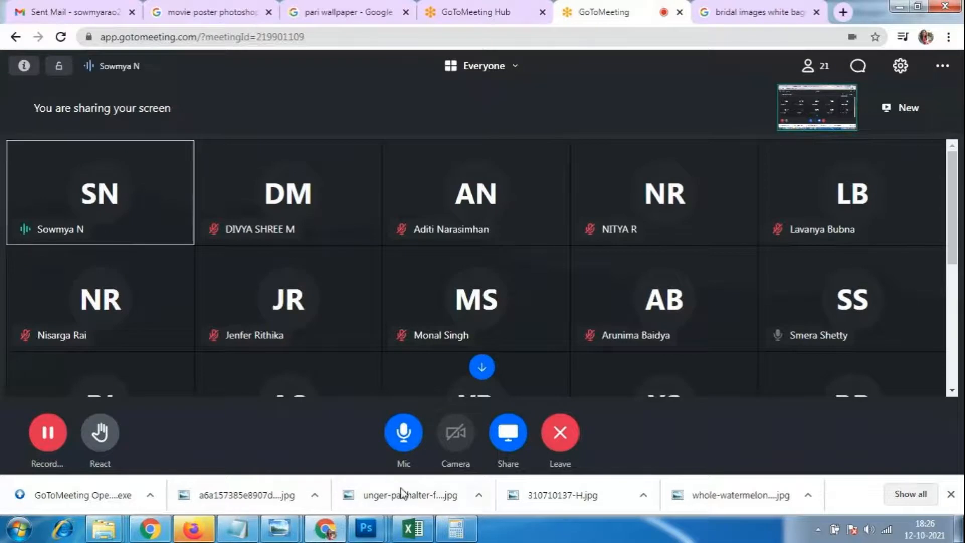
mouse_move(366, 527)
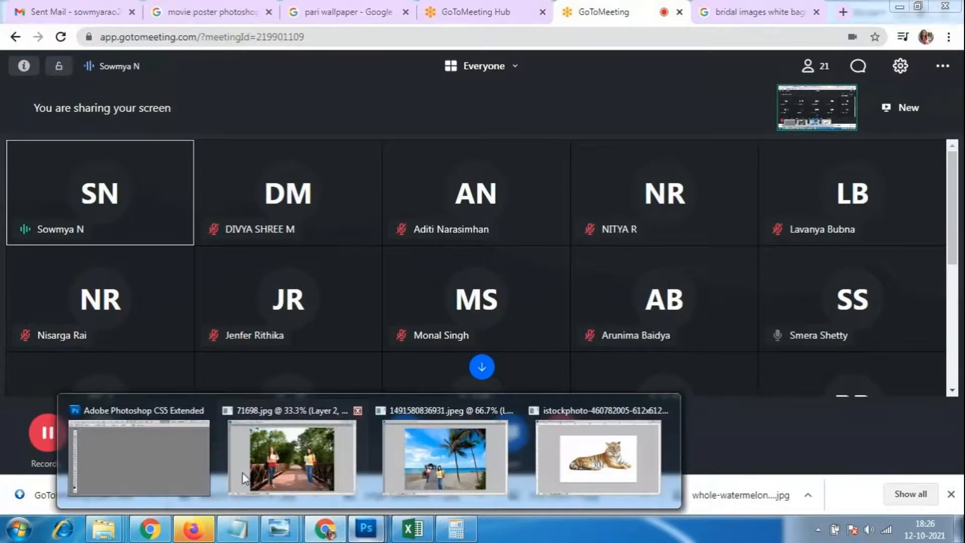
left_click(439, 455)
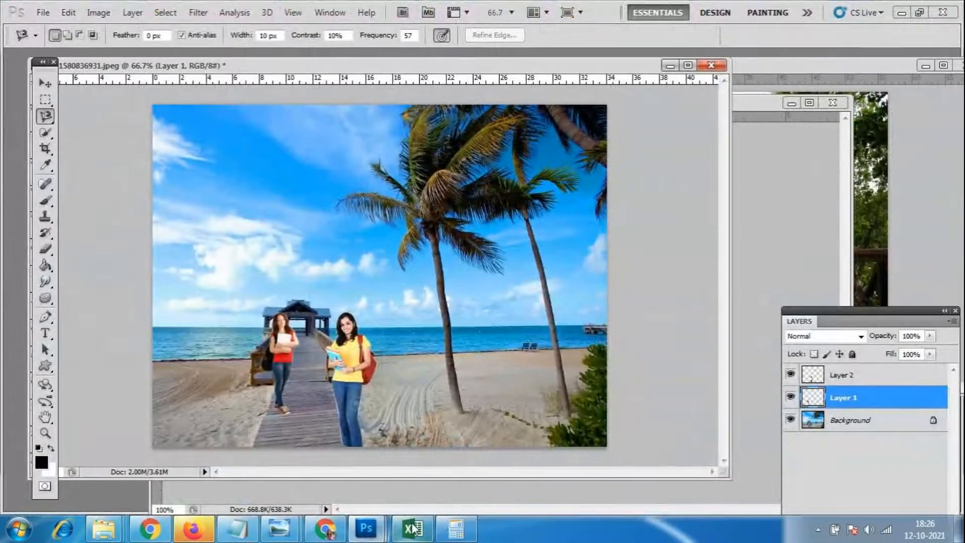
mouse_move(368, 528)
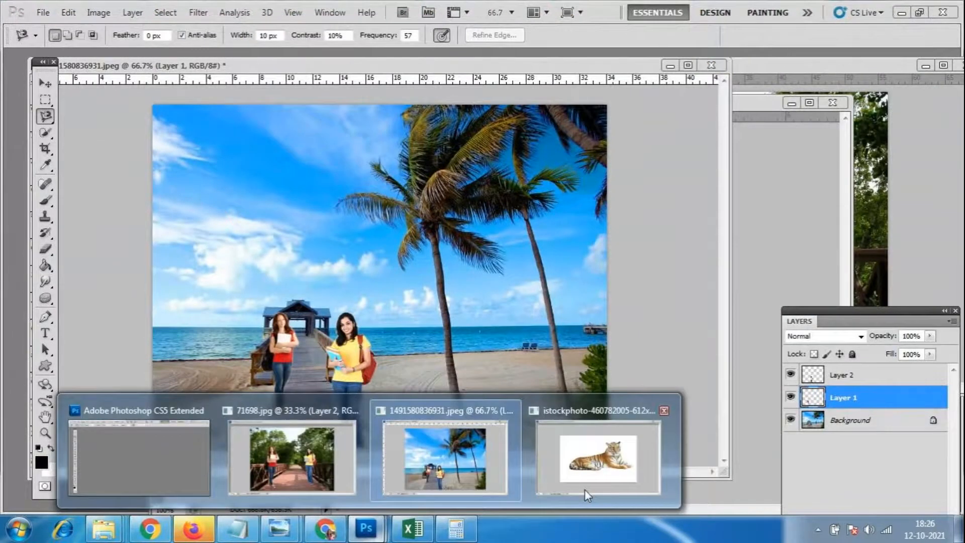
left_click(630, 479)
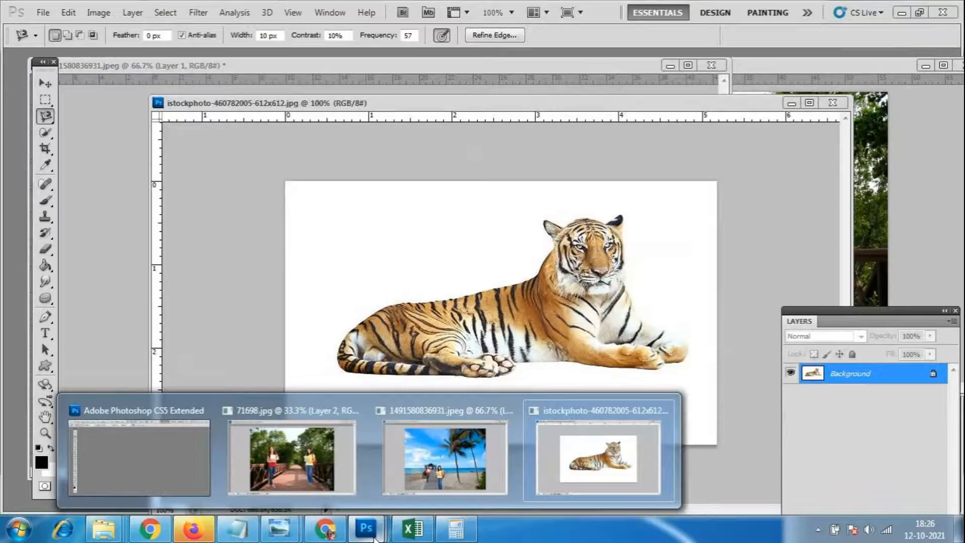
mouse_move(500, 464)
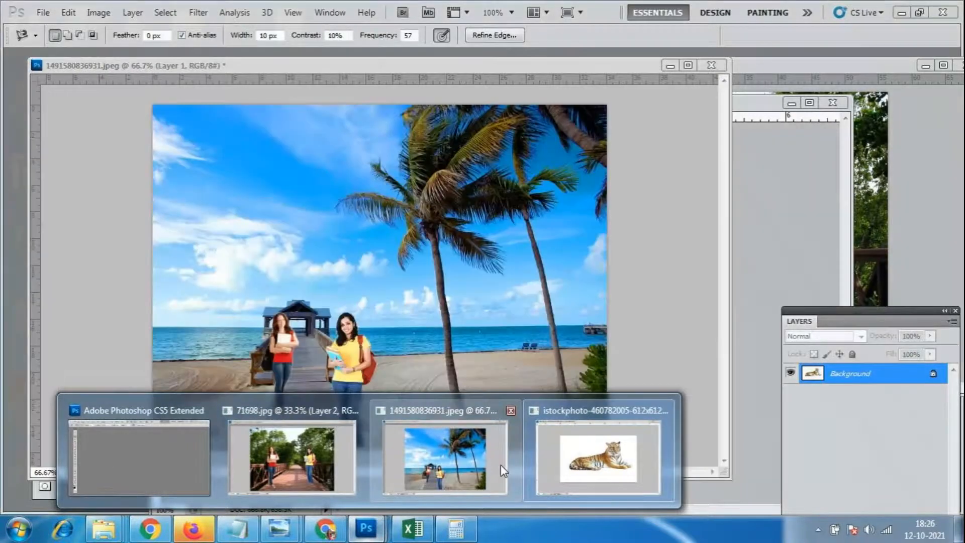
mouse_move(247, 438)
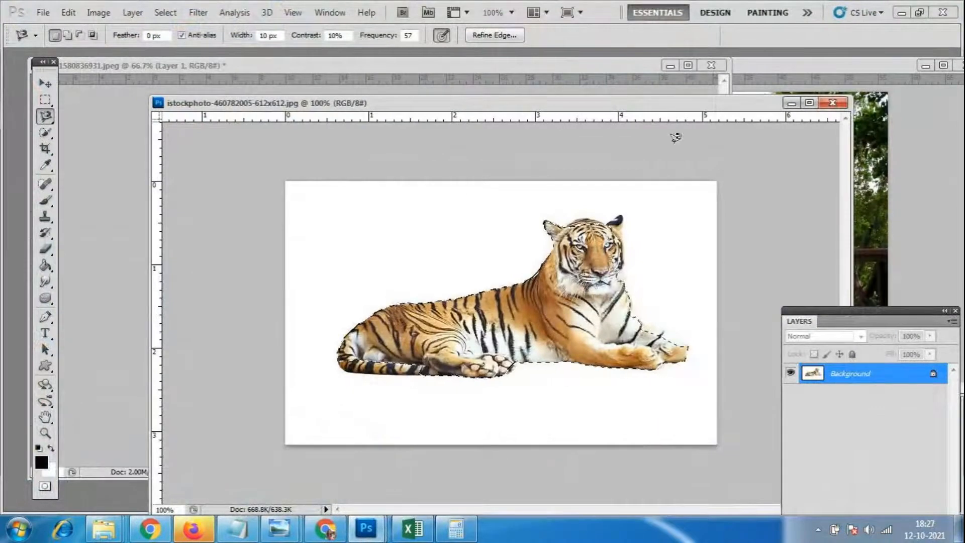
Enlarge the tiger image to 200% and rearrange its window so the whole animal fits inside it
left_click_drag(527, 104, 578, 100)
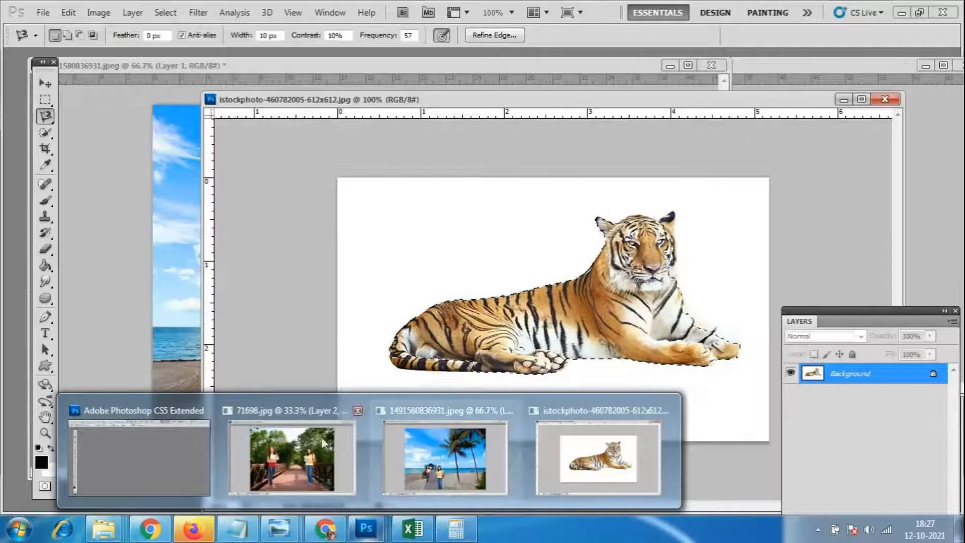
left_click_drag(515, 106, 463, 105)
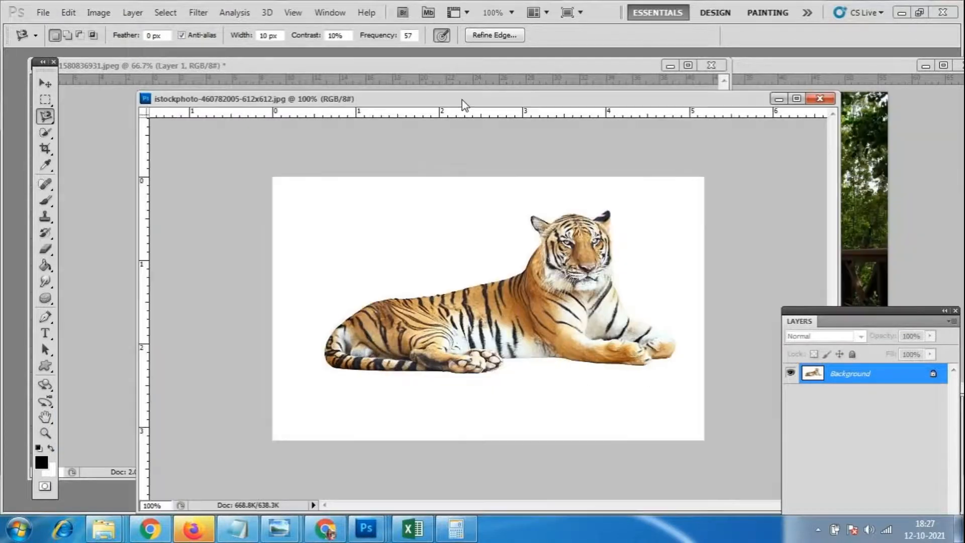
key("ctrl+plus")
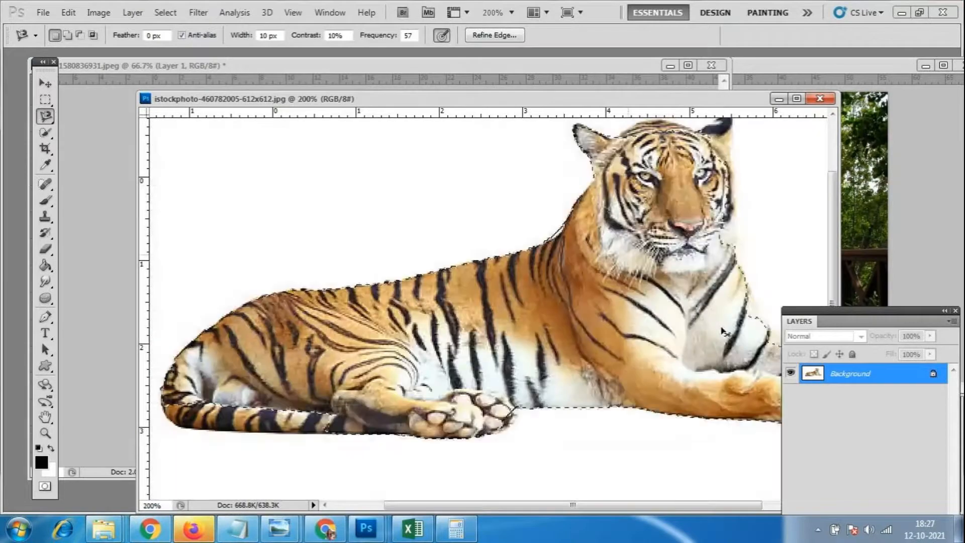
scroll(673, 283, "up", 2)
left_click_drag(845, 308, 896, 371)
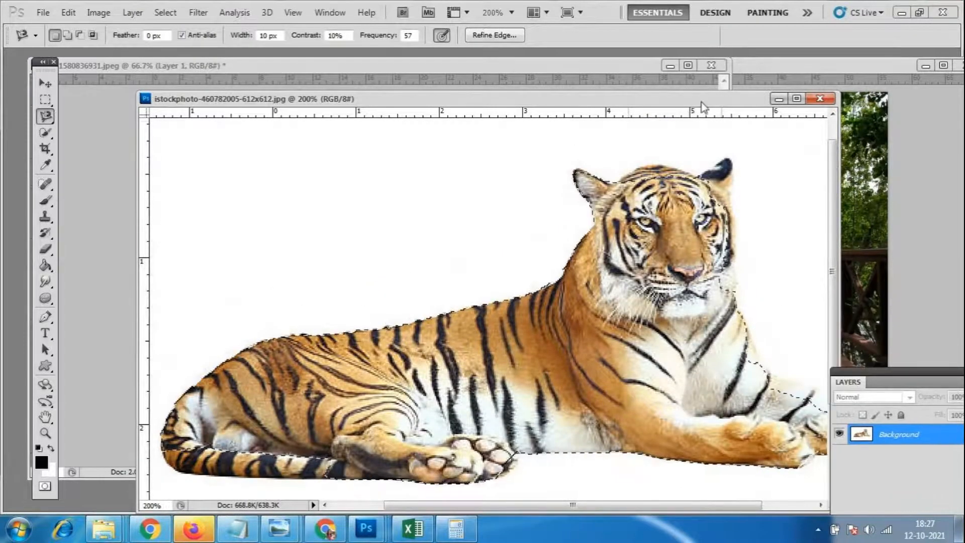
left_click_drag(696, 99, 627, 99)
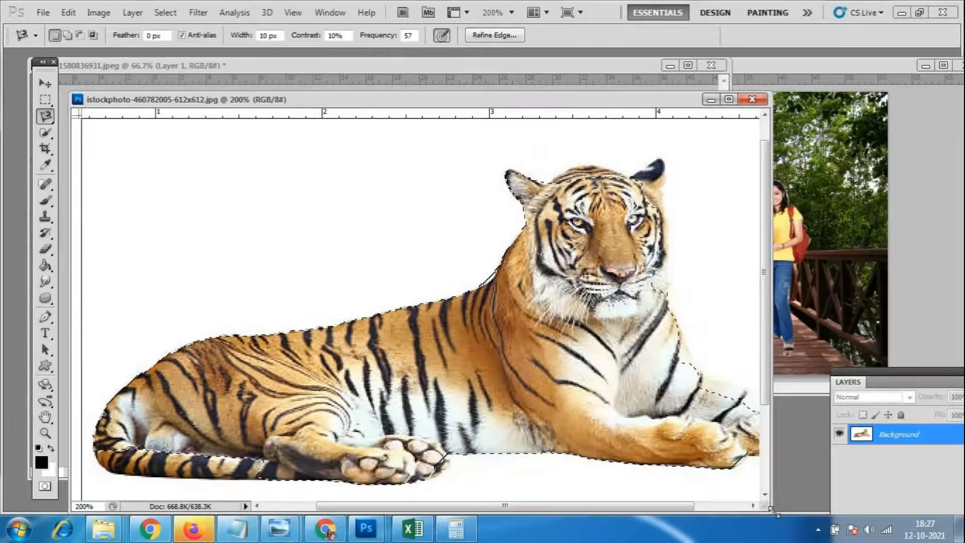
left_click_drag(772, 512, 826, 515)
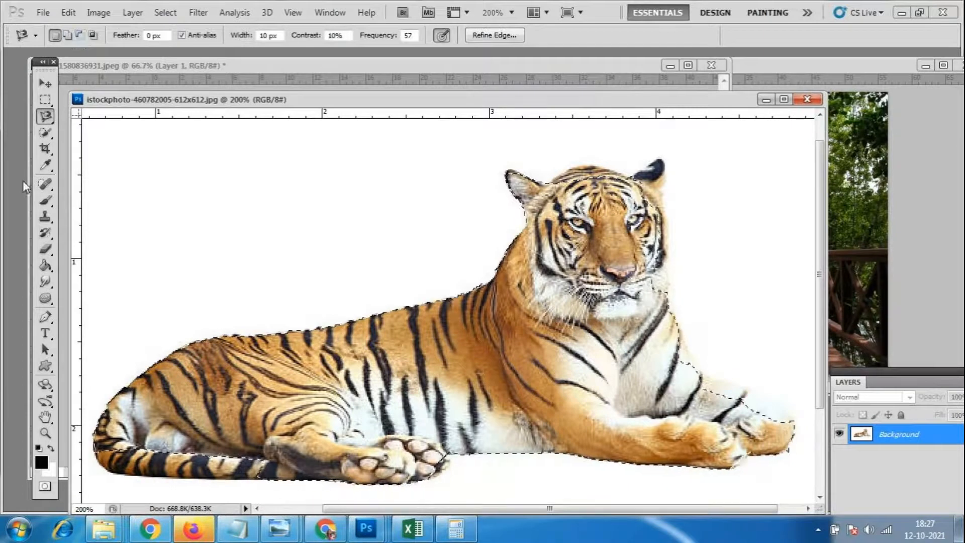
Add the missed strip along the tiger's right cheek, chest and far front leg to the selection with the Polygonal Lasso
left_click(46, 117)
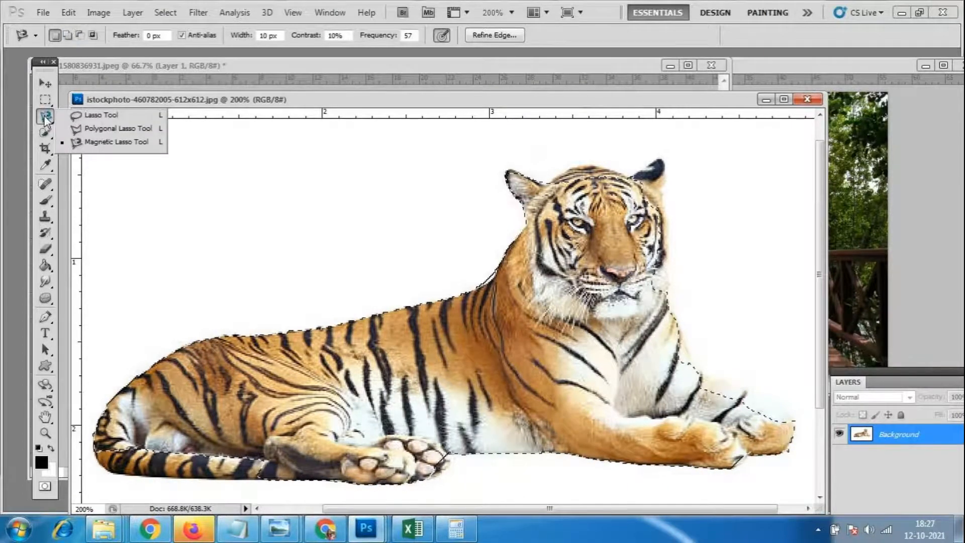
left_click(118, 128)
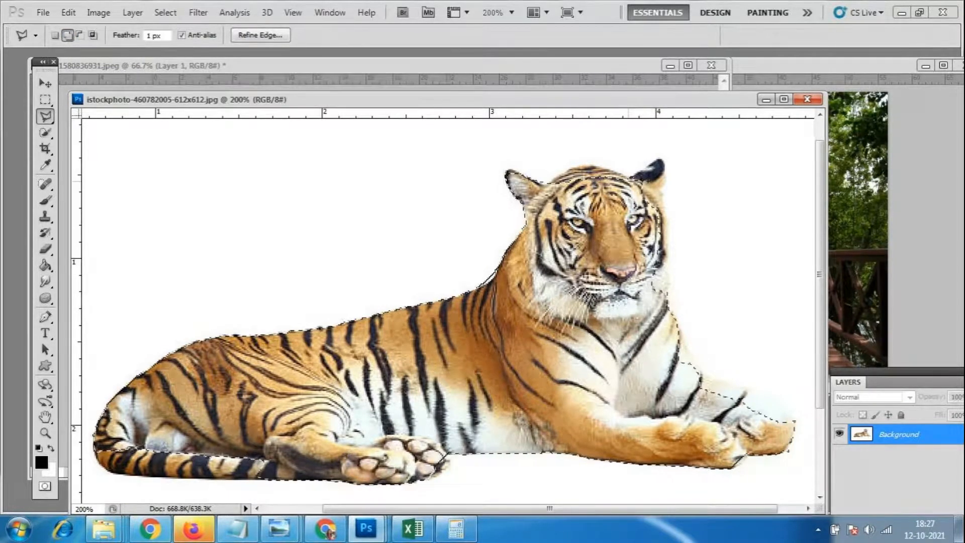
left_click(651, 185)
left_click(664, 207)
left_click(668, 246)
left_click(667, 283)
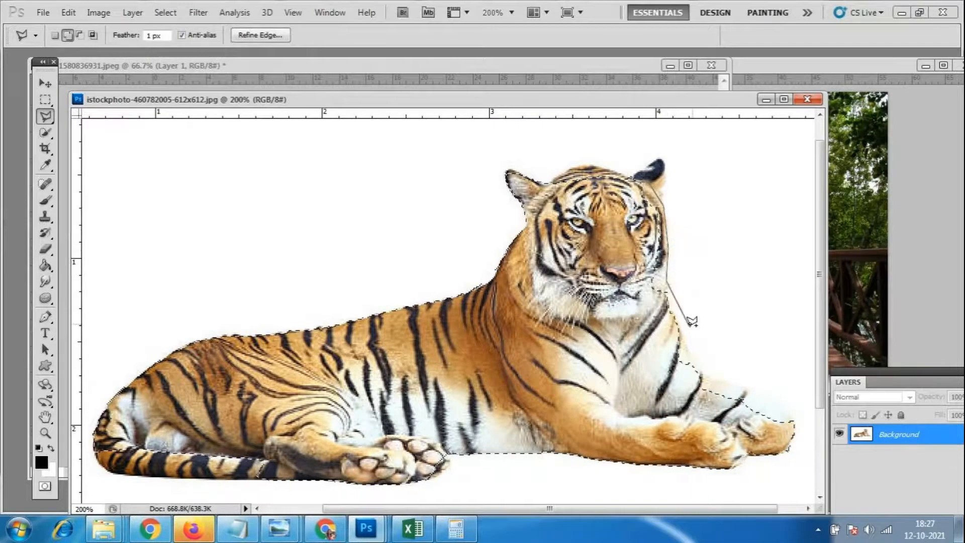
left_click(702, 375)
left_click(744, 393)
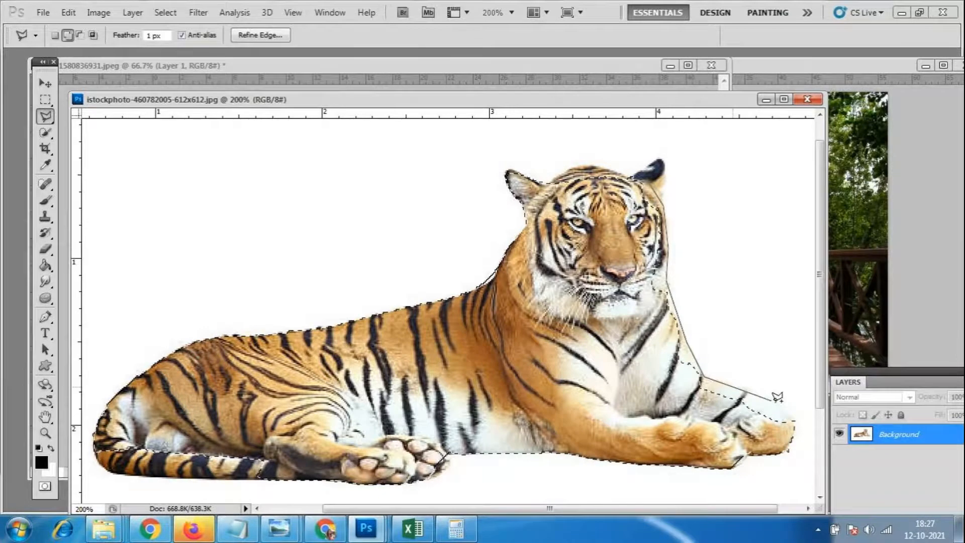
left_click(796, 417)
left_click(775, 432)
left_click(704, 425)
left_click(643, 339)
left_click(635, 319)
left_click(634, 267)
left_click(606, 214)
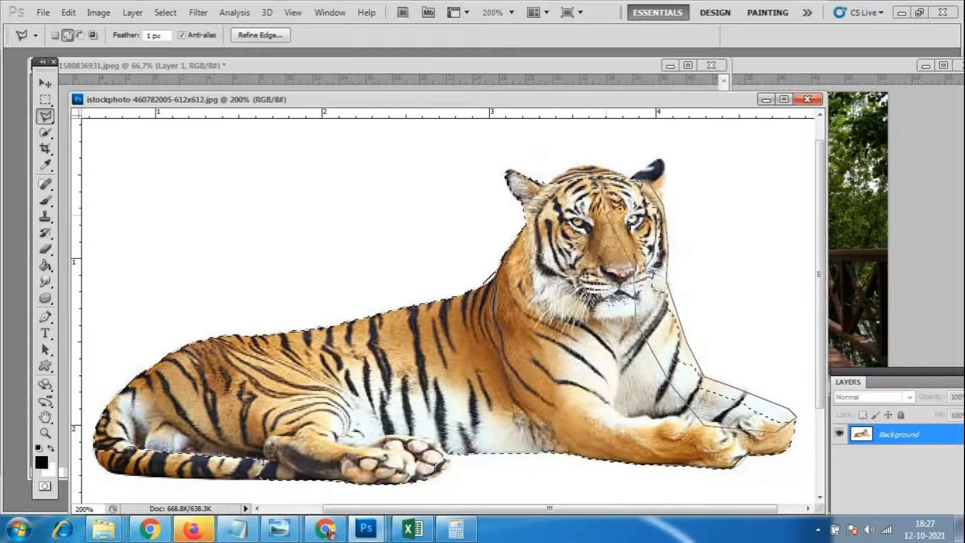
left_click(631, 172)
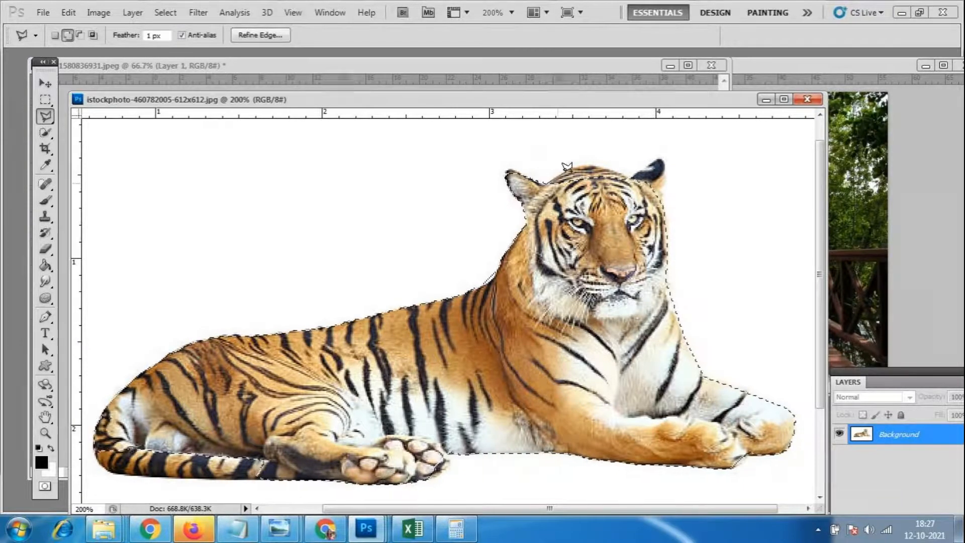
Add the top of the tiger's head and its dark-tipped right ear to the selection with the Polygonal Lasso
left_click(597, 165)
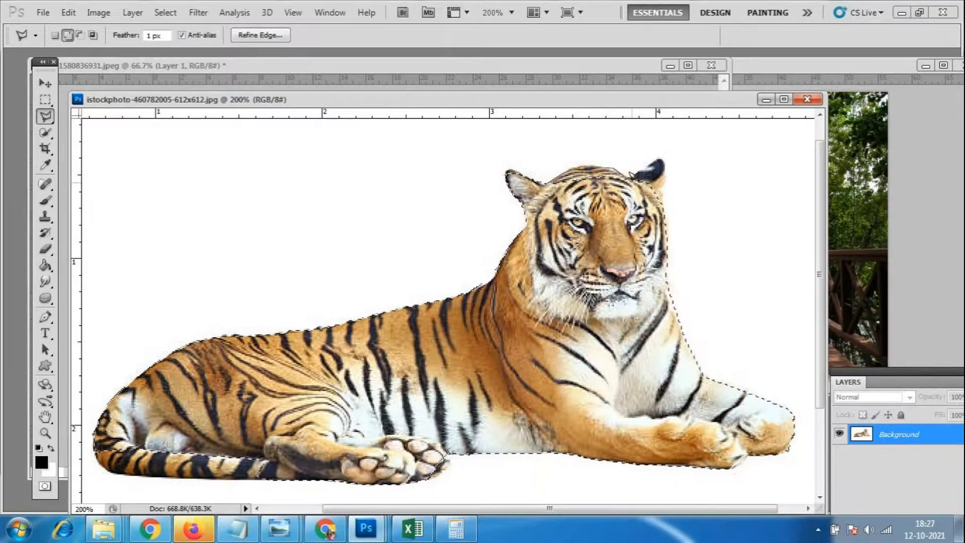
left_click(629, 175)
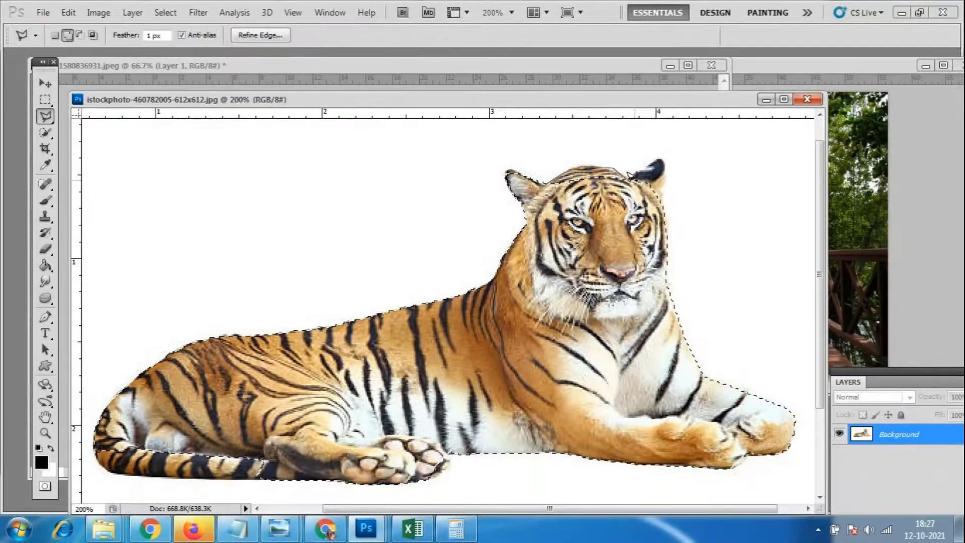
left_click(660, 160)
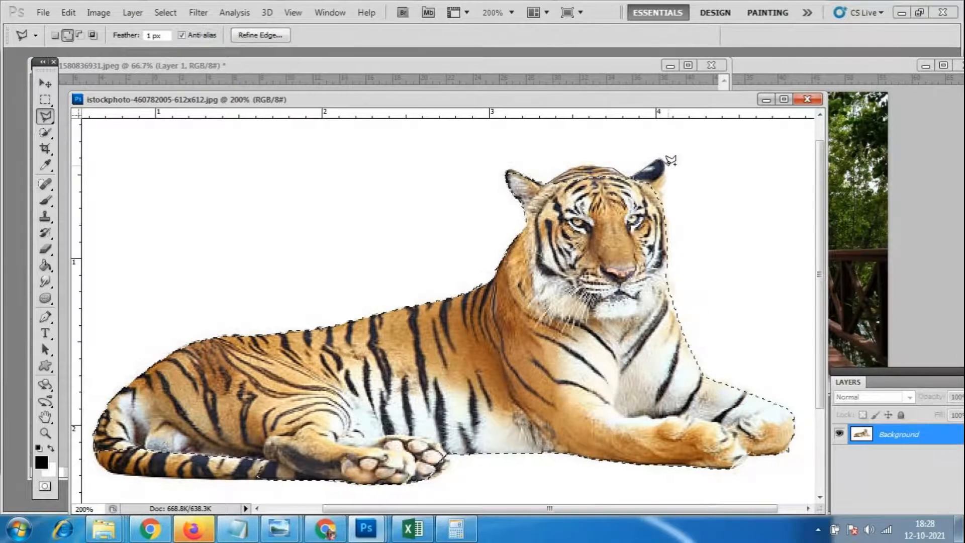
left_click(668, 164)
left_click(662, 200)
left_click(655, 217)
left_click(585, 219)
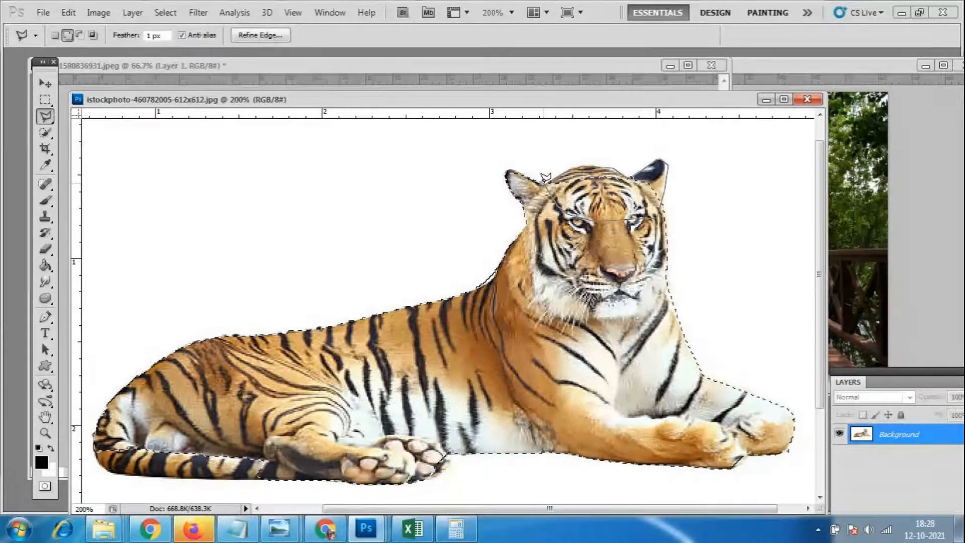
left_click(545, 177)
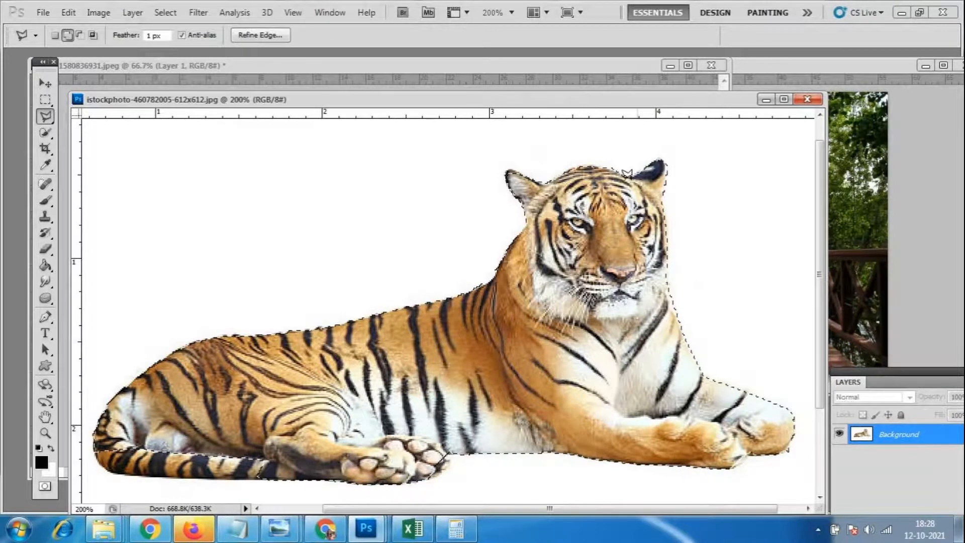
Add the lower edge of the tiger's tail to the selection with the Polygonal Lasso
scroll(593, 395, "down", 3)
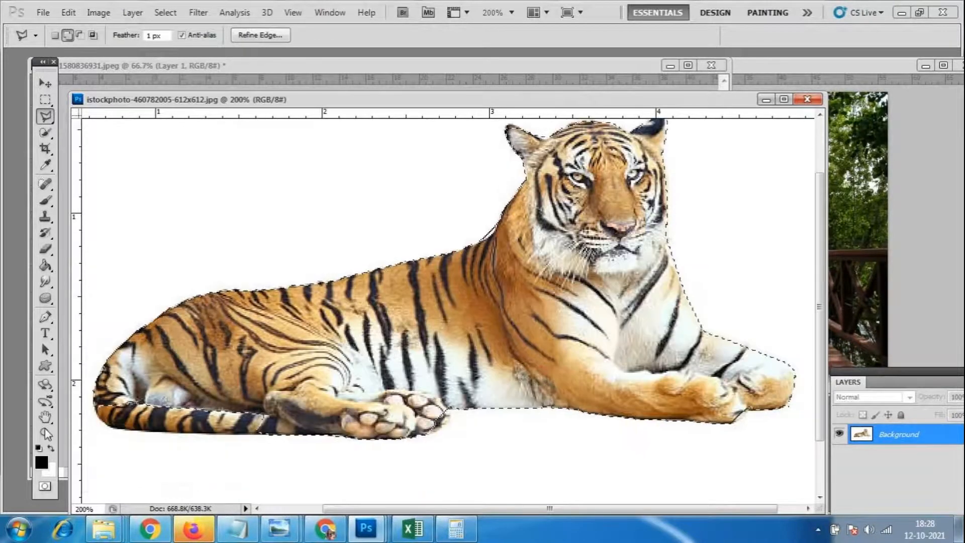
left_click(95, 406)
left_click(99, 419)
left_click(111, 428)
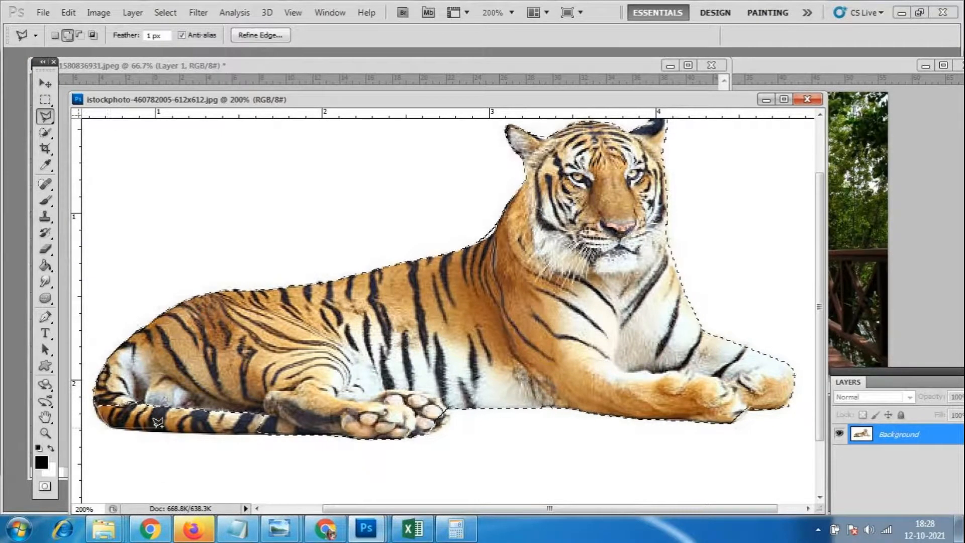
left_click(180, 432)
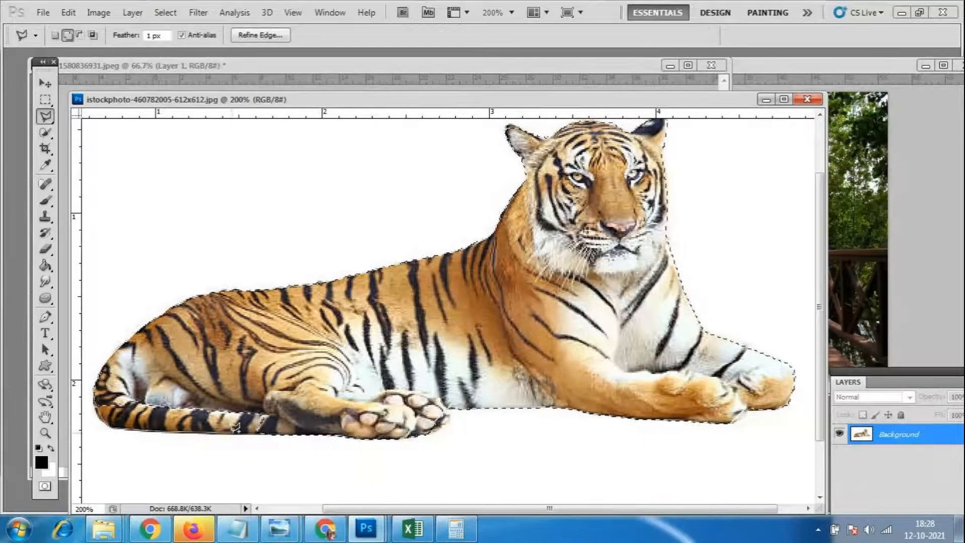
left_click(277, 433)
left_click(300, 416)
left_click(272, 373)
left_click(193, 371)
left_click(137, 386)
left_click(99, 399)
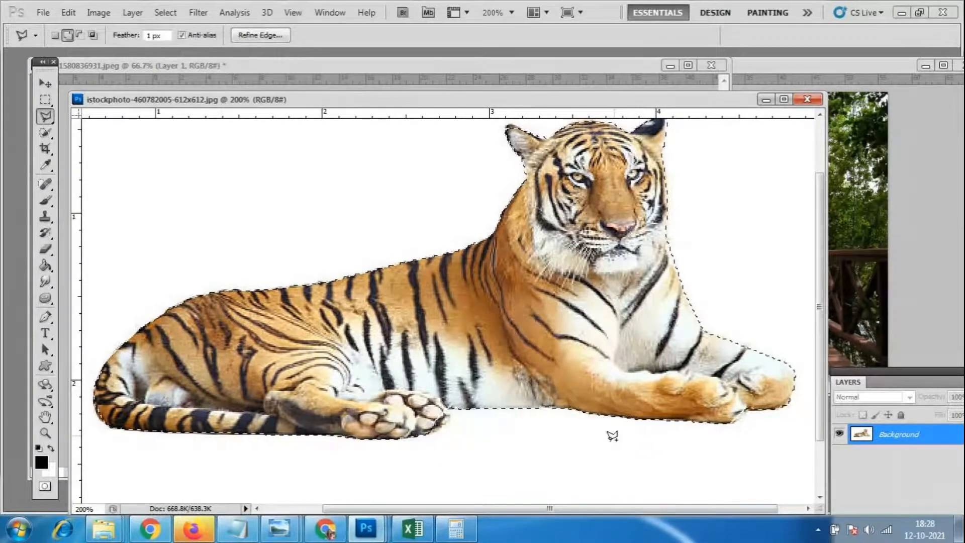
Touch up the selection around the outer edge of the tiger's rear paw with the Polygonal Lasso
scroll(706, 324, "up", 2)
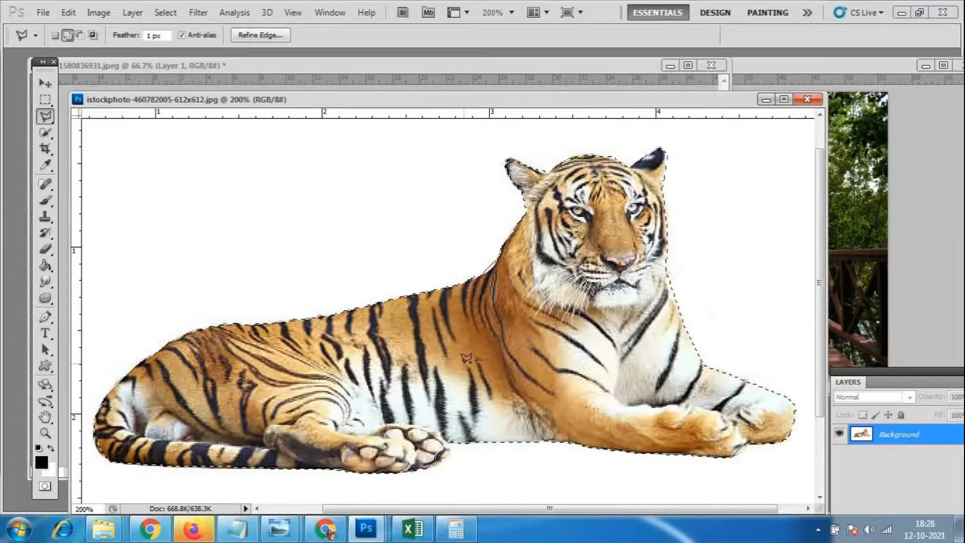
left_click(438, 465)
left_click(448, 449)
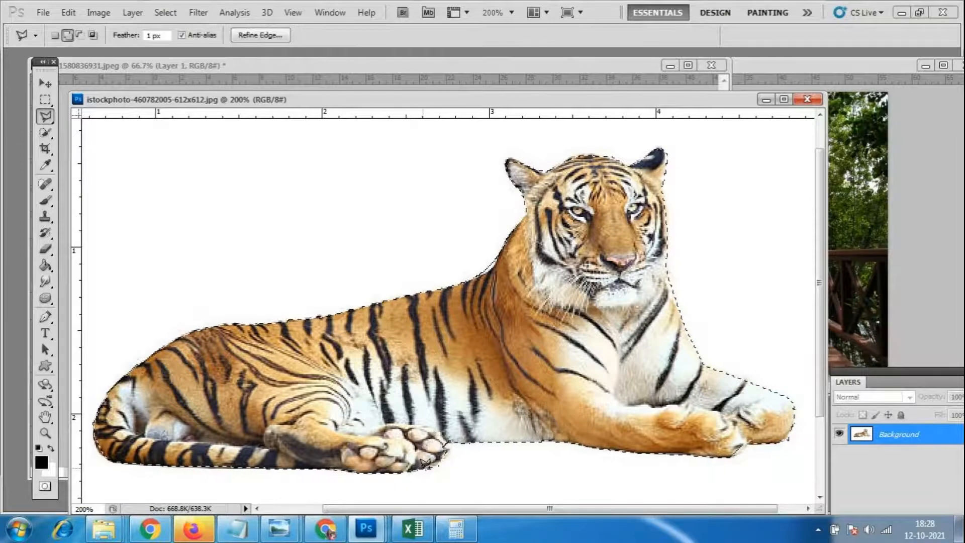
Uncover the beach photo and move the selected tiger into it with the Move tool
left_click_drag(285, 102, 330, 114)
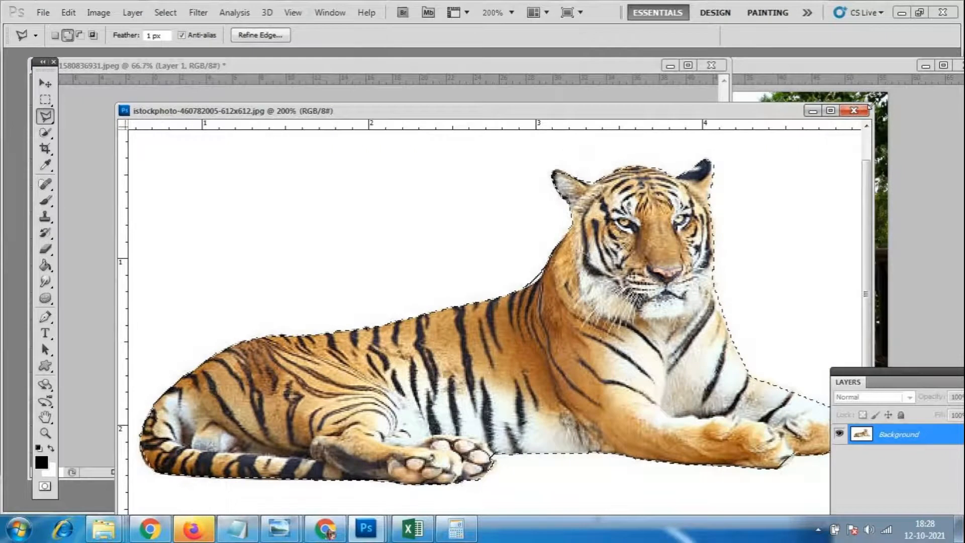
left_click_drag(870, 106, 759, 189)
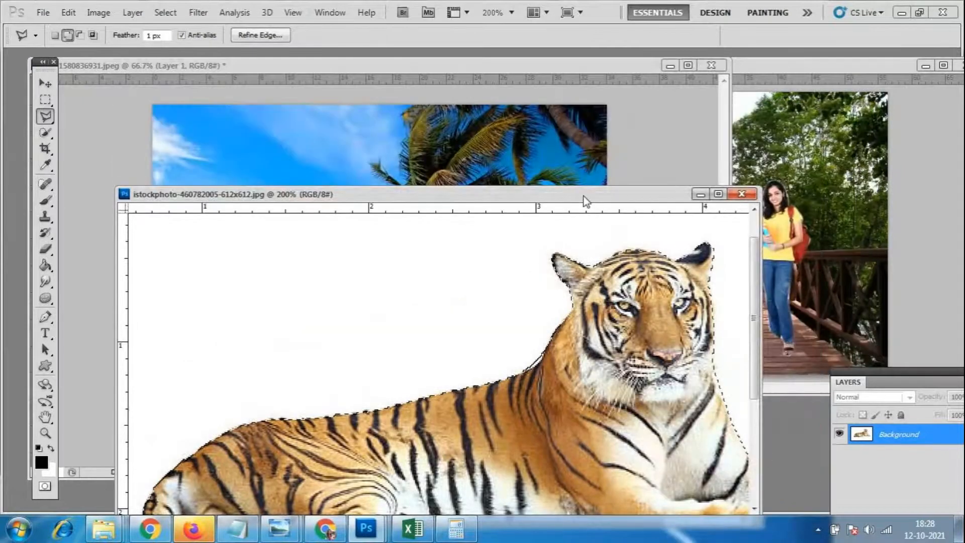
left_click_drag(583, 196, 849, 107)
left_click(45, 83)
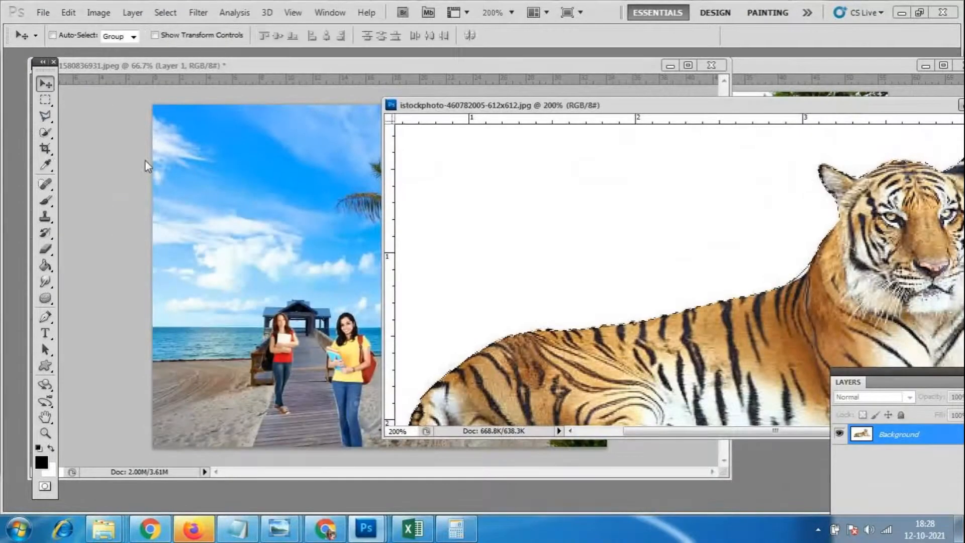
left_click_drag(682, 357, 284, 396)
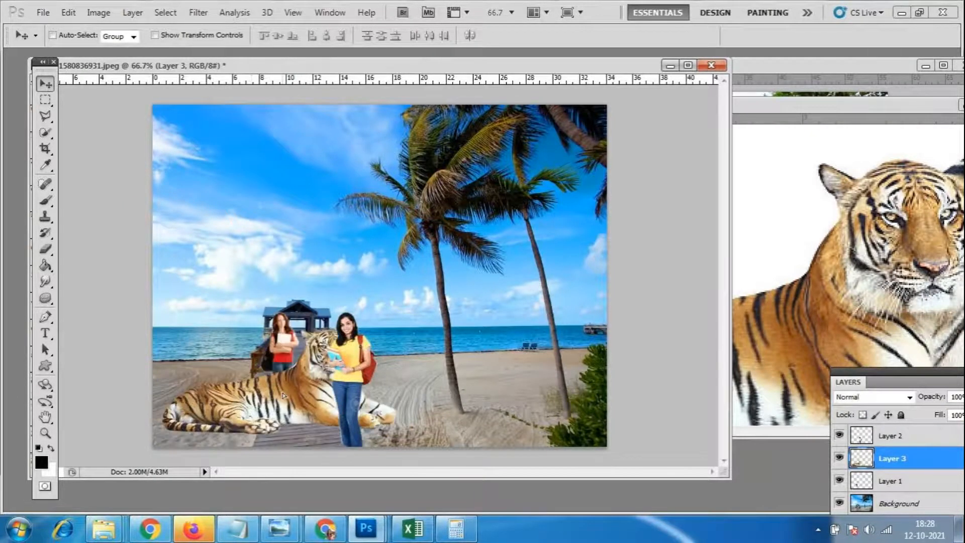
Scale the tiger proportionally to about 50% and place it on the sand between the two palm trunks
key("ctrl+t")
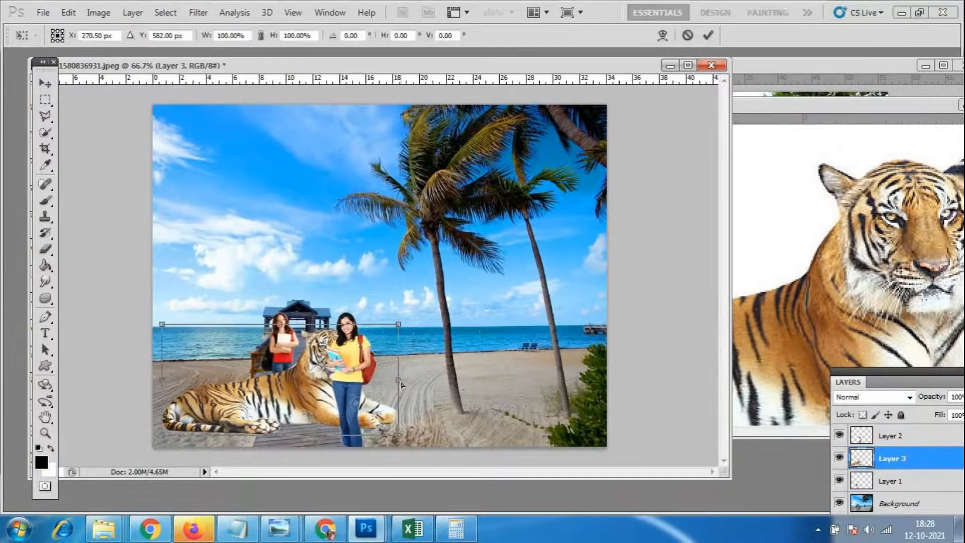
left_click_drag(400, 321, 340, 351)
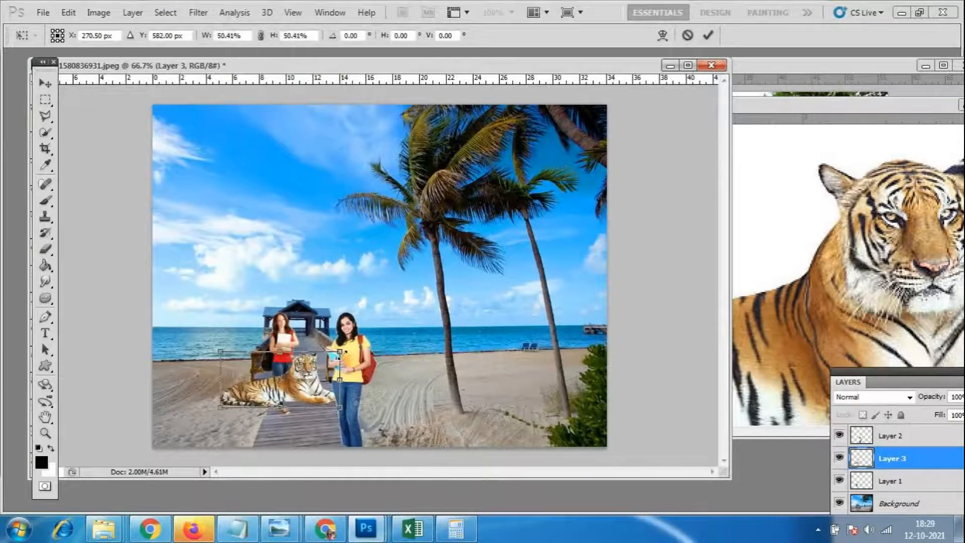
key("Return")
left_click_drag(294, 395, 515, 402)
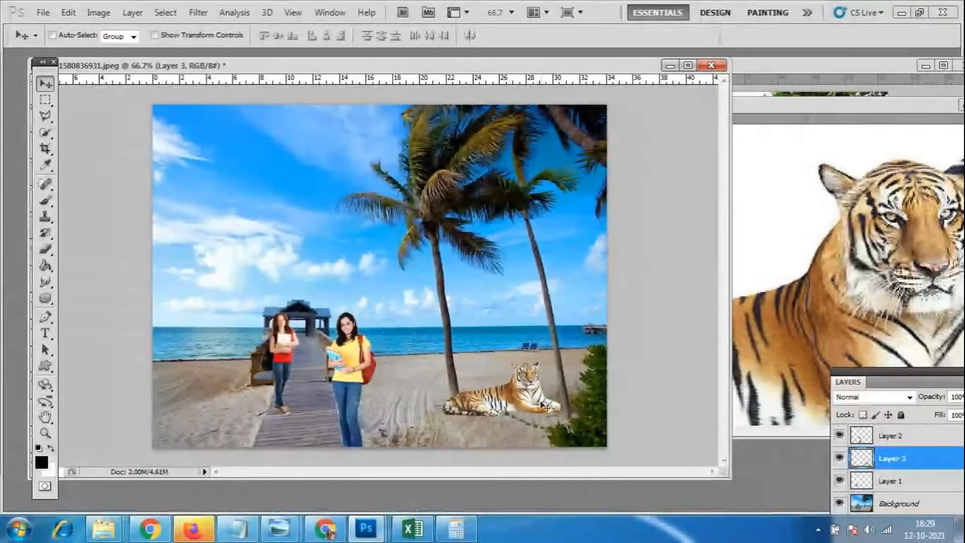
Hide both women on Layer 2 and Layer 1 and move the tiger onto the boardwalk
left_click_drag(916, 381, 748, 224)
left_click(667, 278)
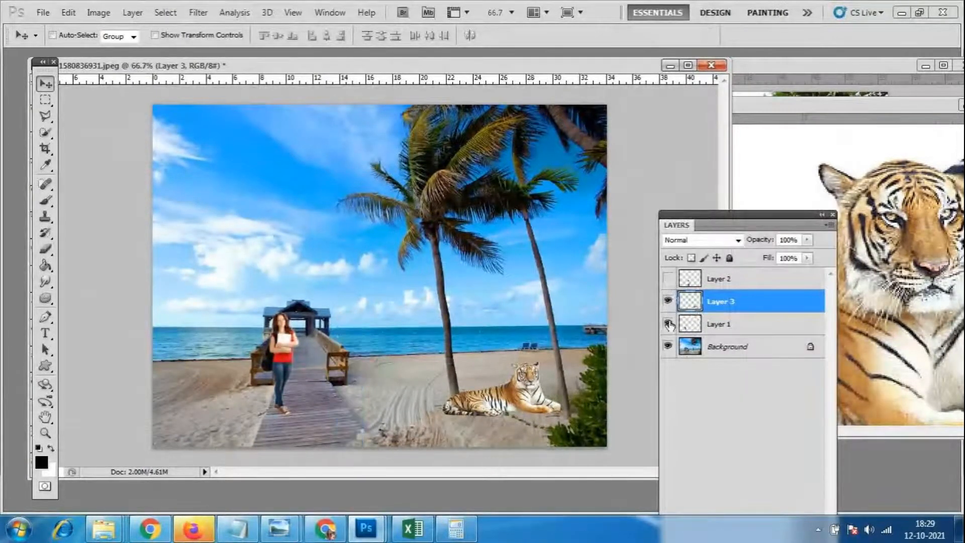
left_click_drag(678, 214, 692, 185)
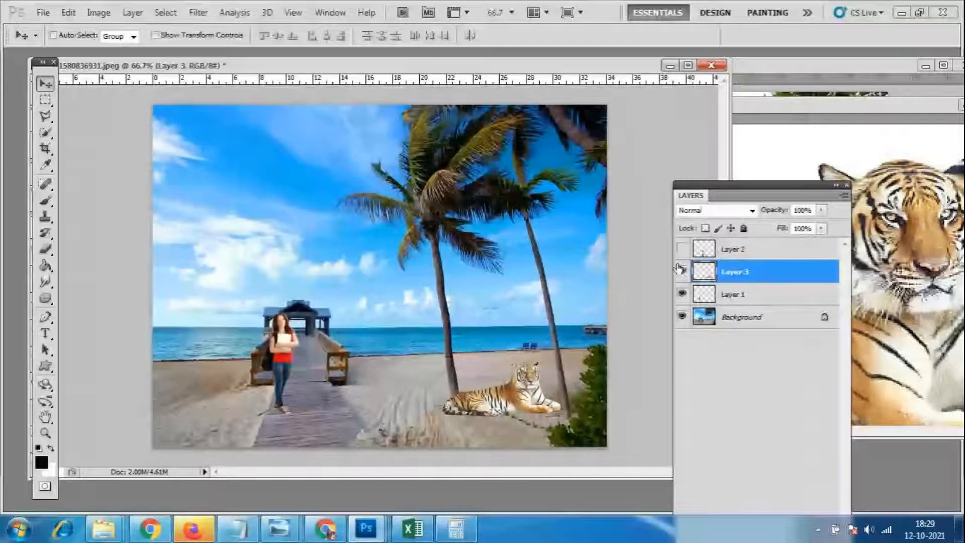
left_click(681, 294)
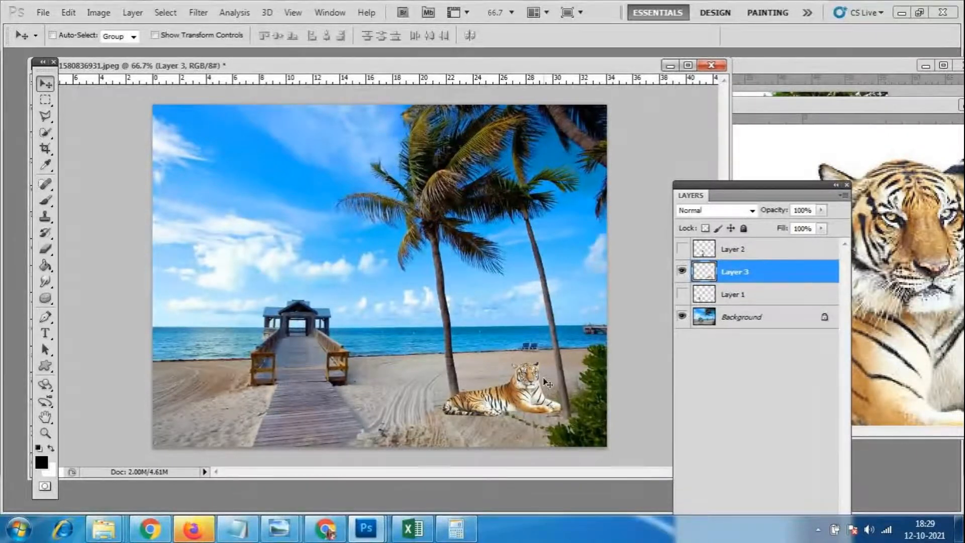
left_click_drag(527, 372, 343, 379)
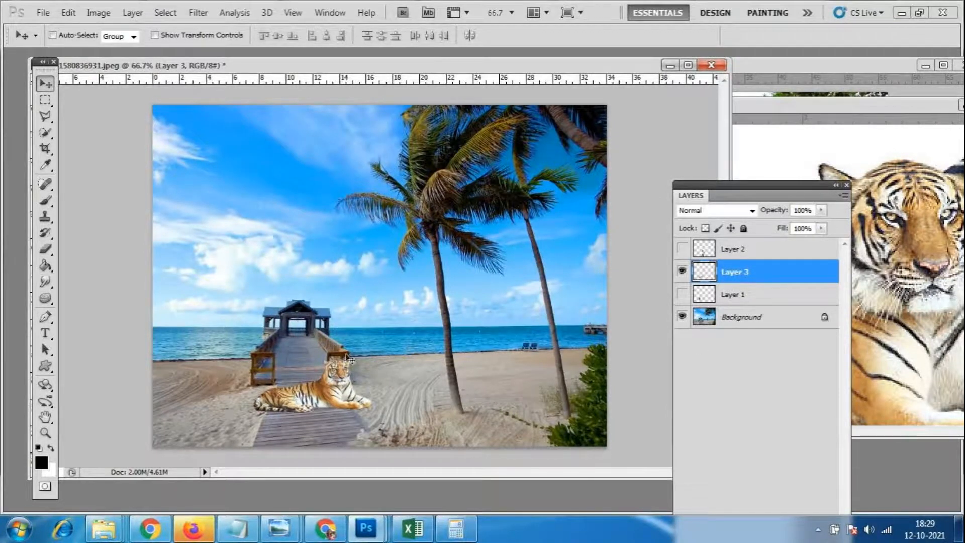
Open the forest path photo images (1) from the reff folder and close it again
left_click(47, 41)
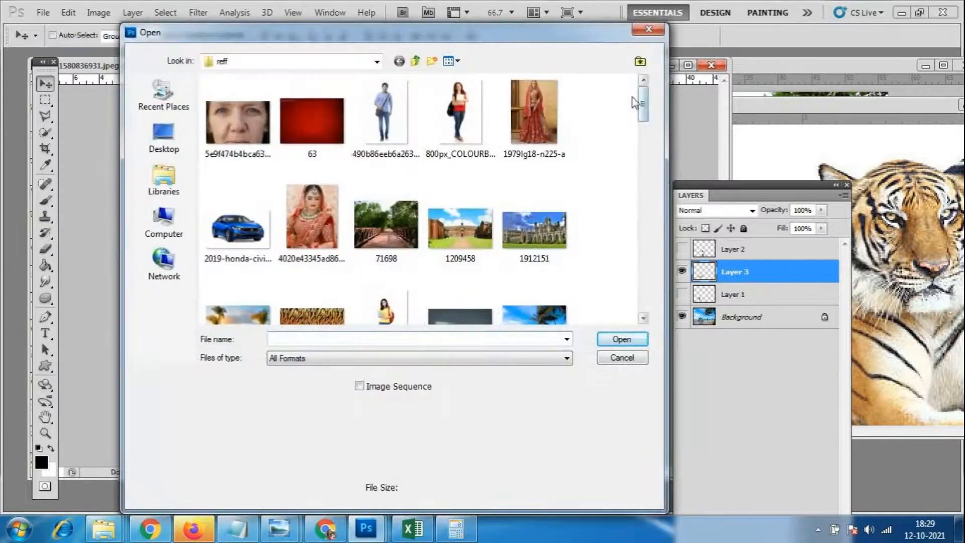
left_click_drag(642, 105, 643, 148)
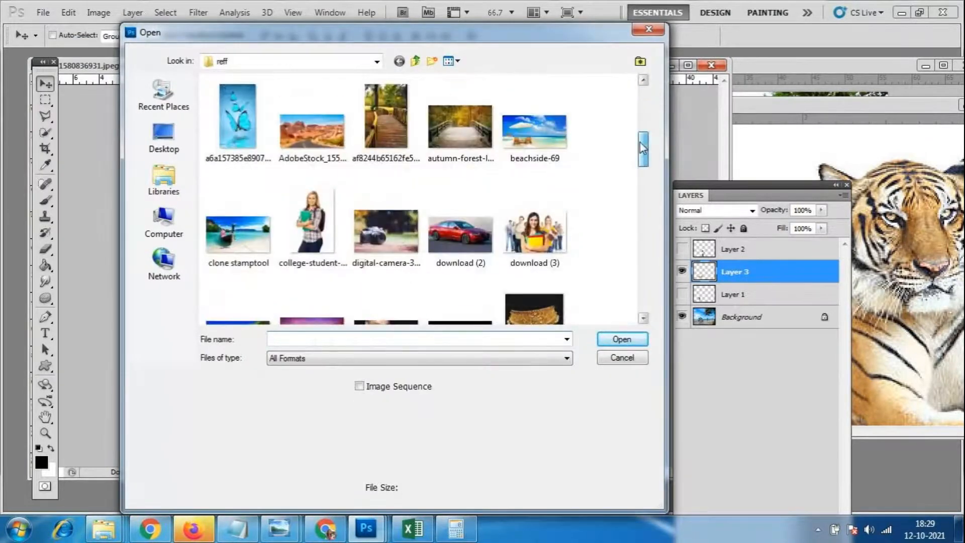
left_click_drag(643, 148, 643, 179)
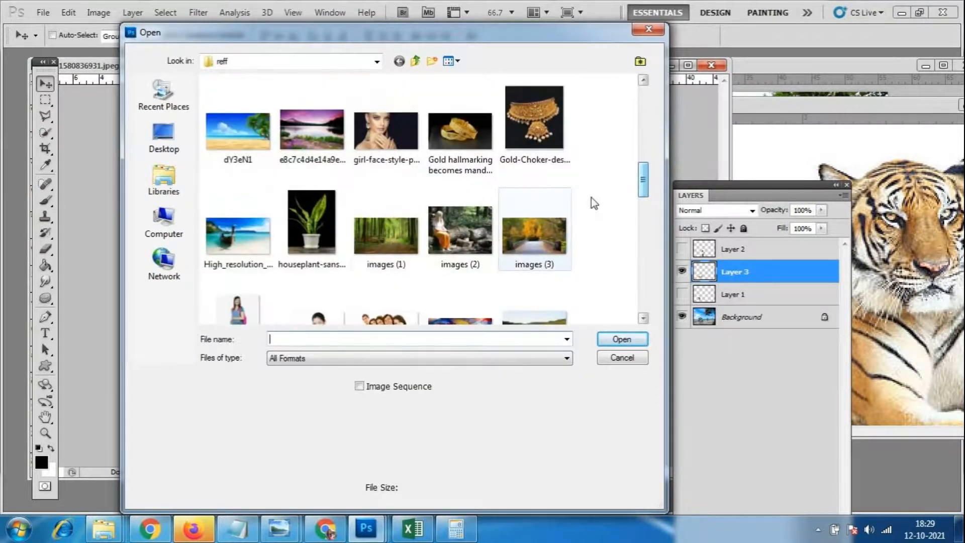
left_click(418, 244)
left_click(618, 341)
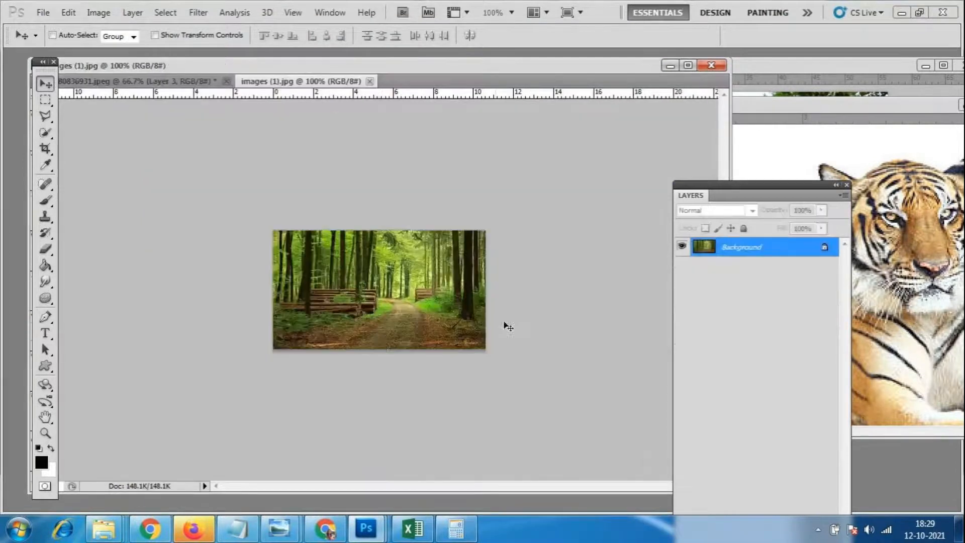
left_click(370, 82)
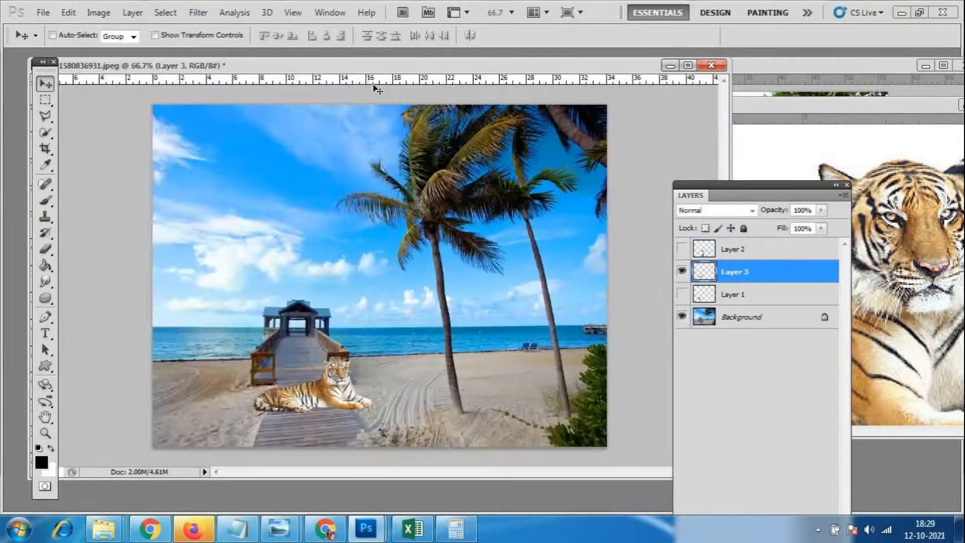
Open the mossy forest photo 8e7c0731bbaa17e2f1981d52b062ad7c.jpg from the photoshop folder
left_click(42, 12)
left_click(58, 44)
left_click_drag(643, 88, 648, 304)
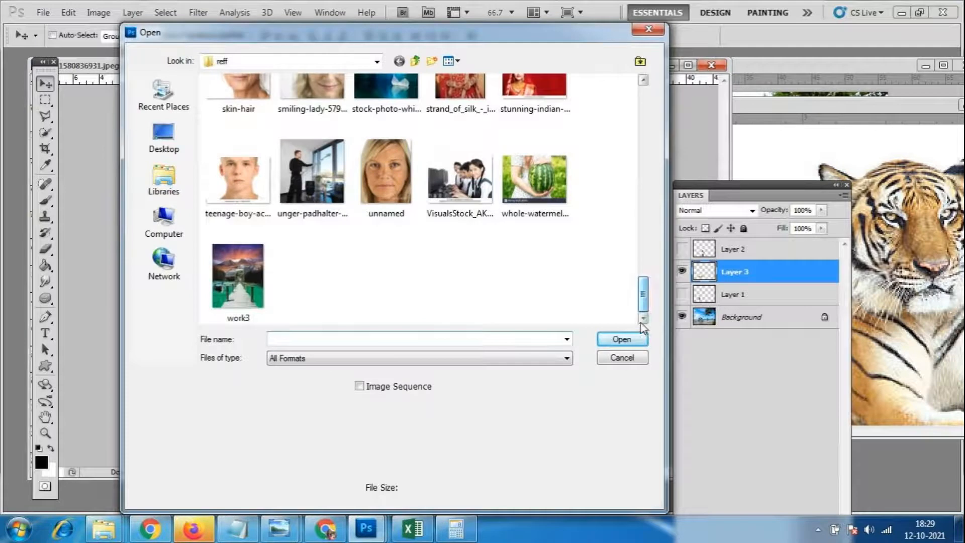
left_click(413, 62)
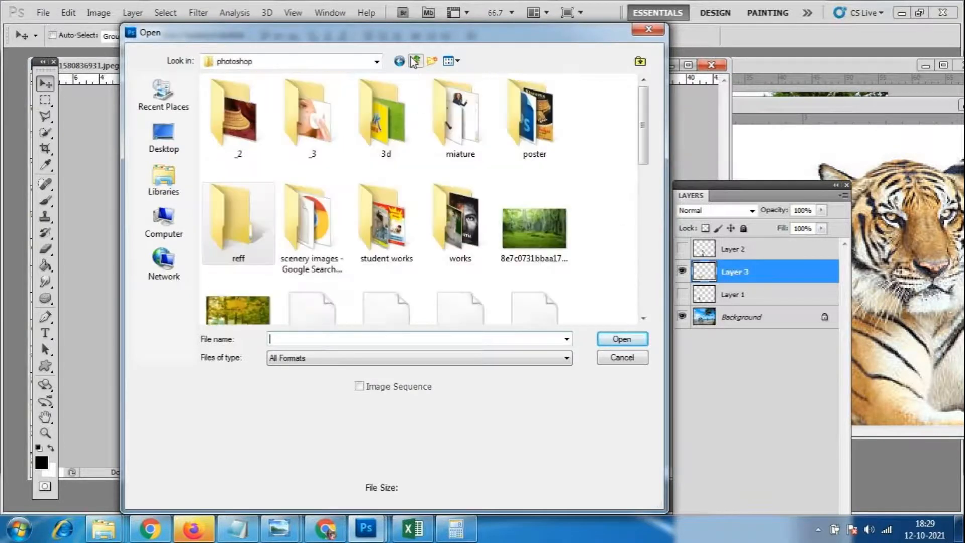
left_click(535, 226)
left_click(617, 339)
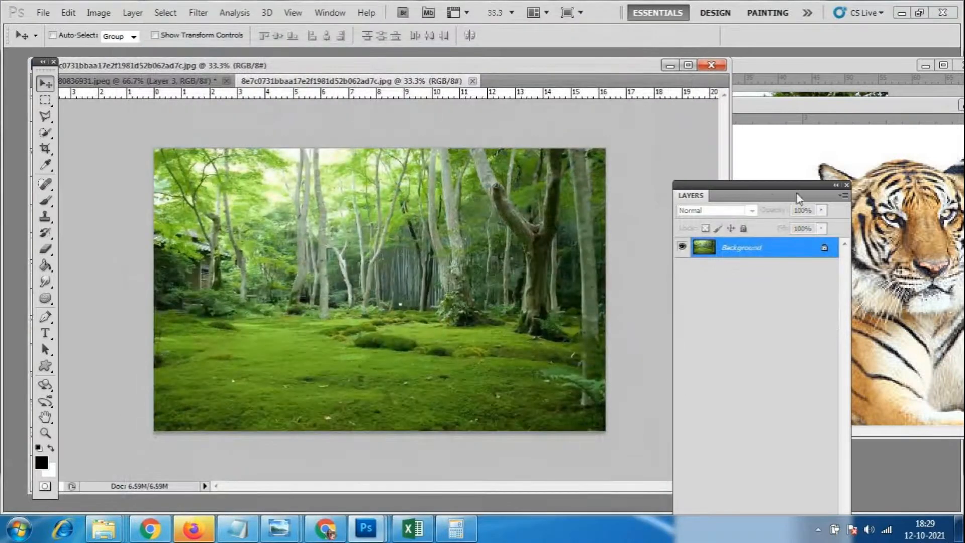
Move the cut-out tiger from its source image onto the grass of the forest photo and put the source window away
left_click_drag(764, 186, 783, 340)
left_click_drag(897, 260, 316, 354)
left_click_drag(860, 105, 639, 110)
left_click(793, 110)
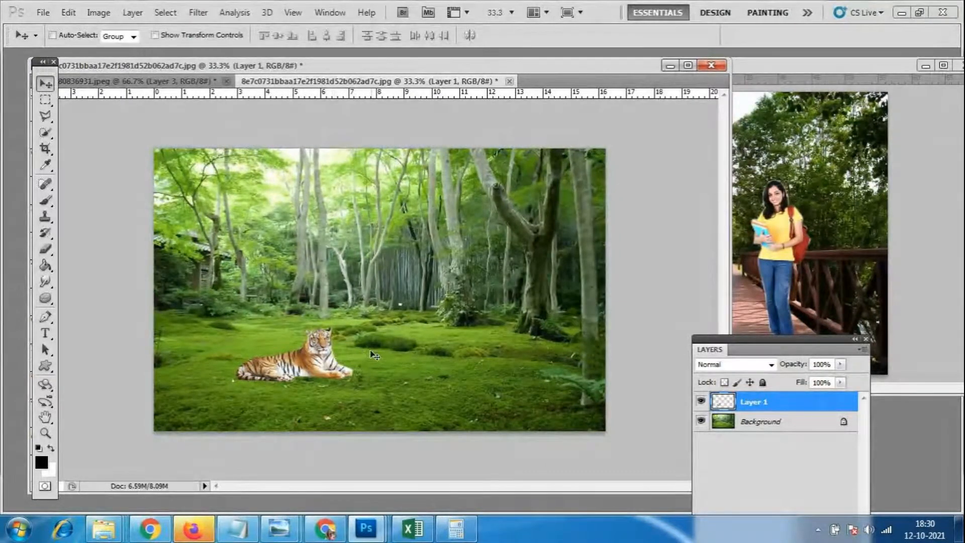
Scale the tiger proportionally to about 183% and nudge it slightly into place on the forest floor
key("ctrl+t")
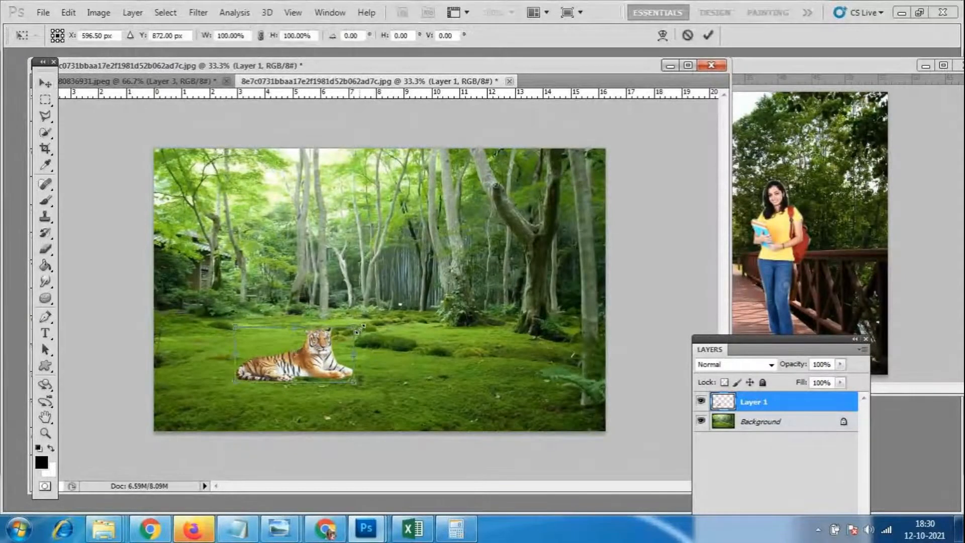
left_click_drag(359, 329, 403, 304)
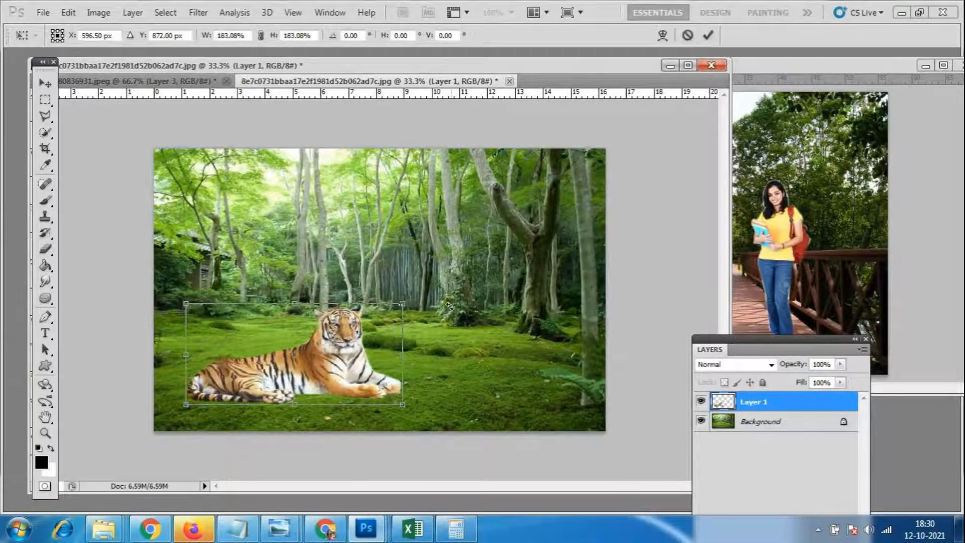
key("Return")
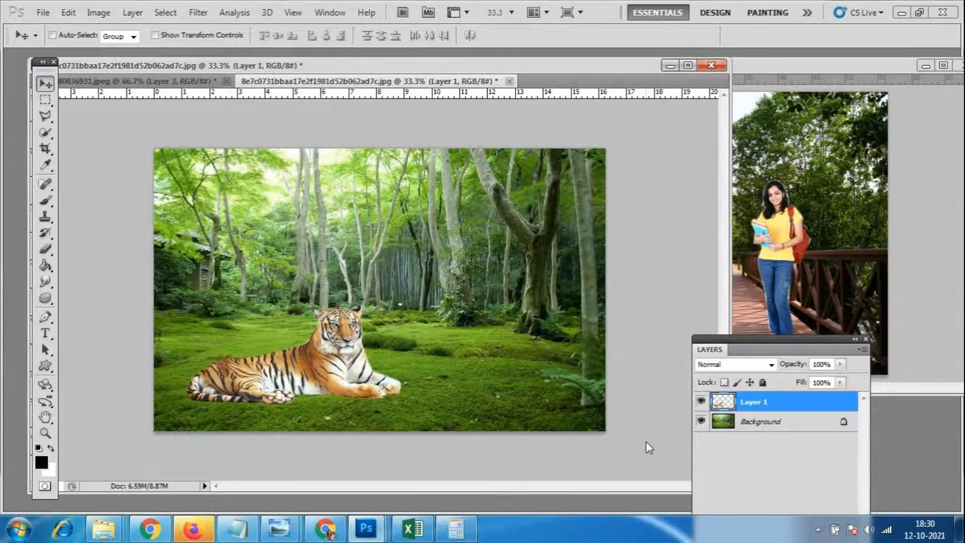
left_click_drag(789, 339, 779, 197)
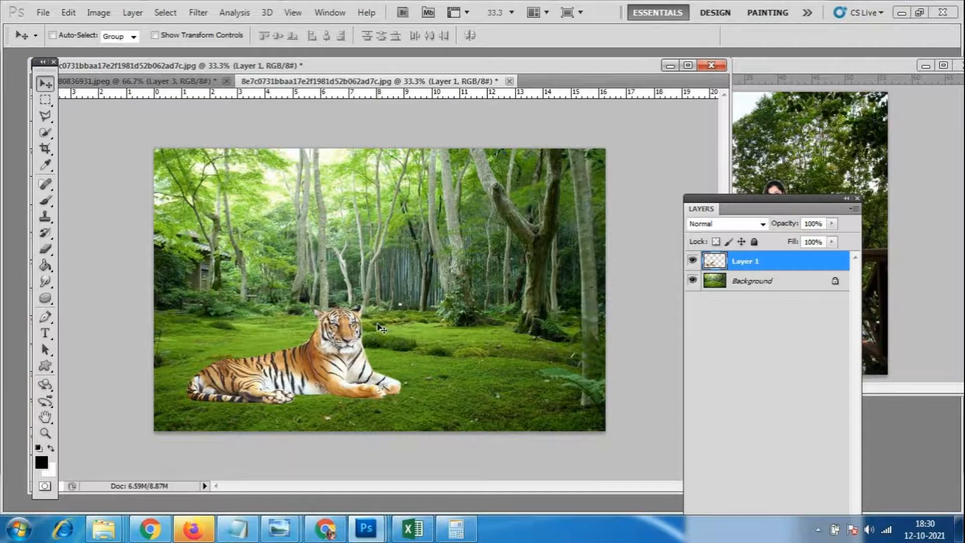
left_click_drag(349, 348, 345, 345)
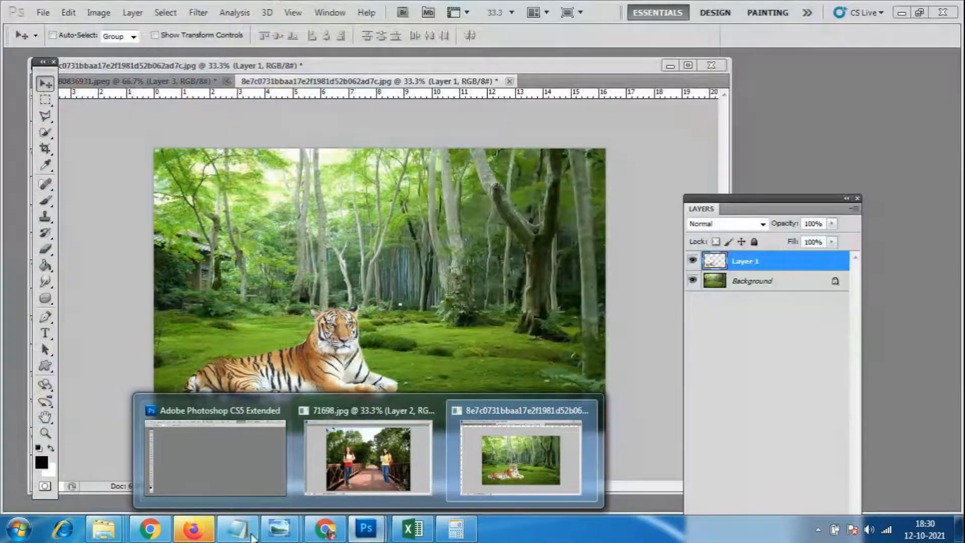
Switch to the GoToMeeting page in Chrome and look through the list of meeting participants
left_click(336, 533)
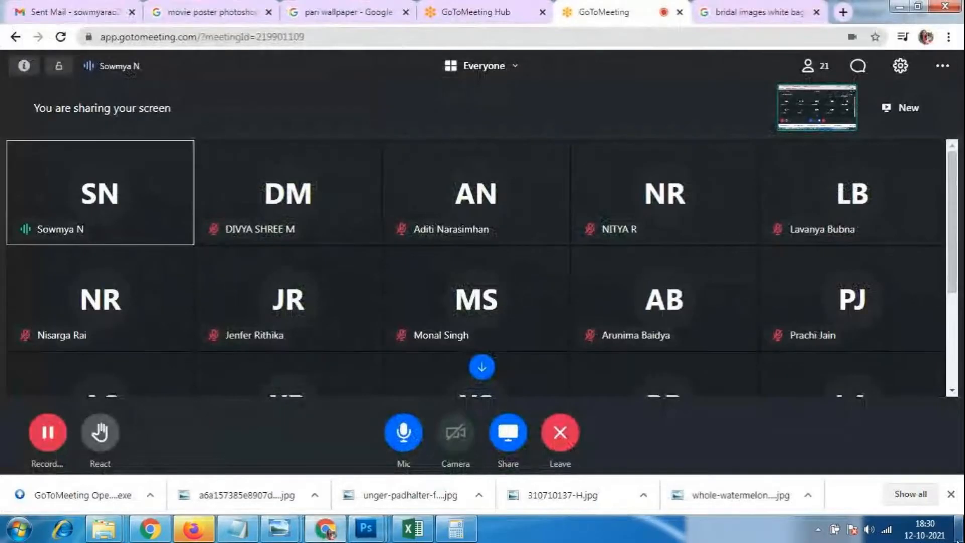
scroll(934, 251, "down", 1)
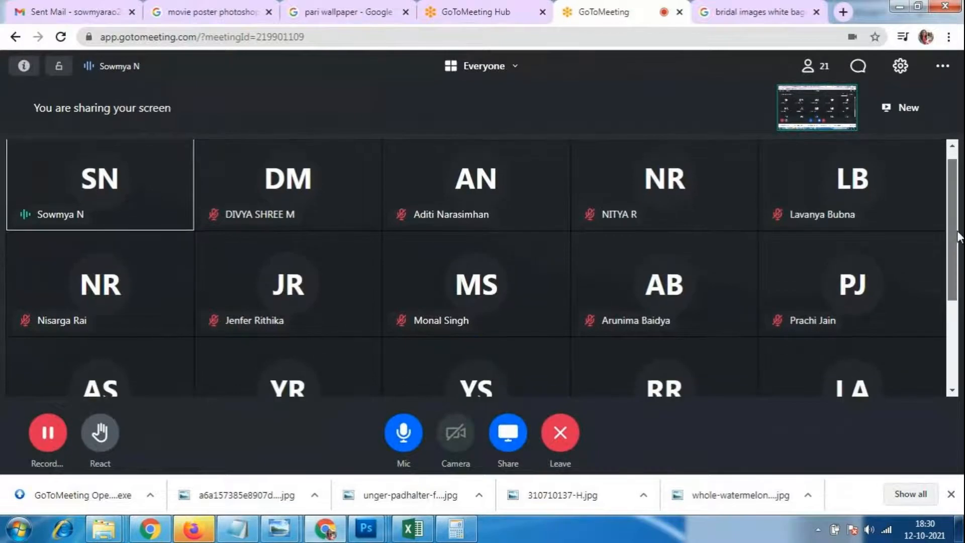
scroll(937, 241, "down", 3)
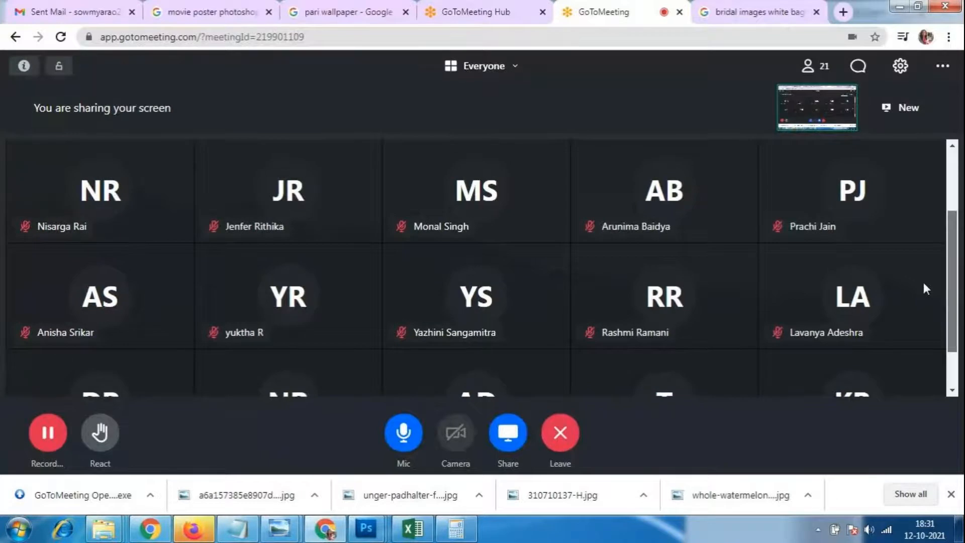
scroll(924, 283, "down", 2)
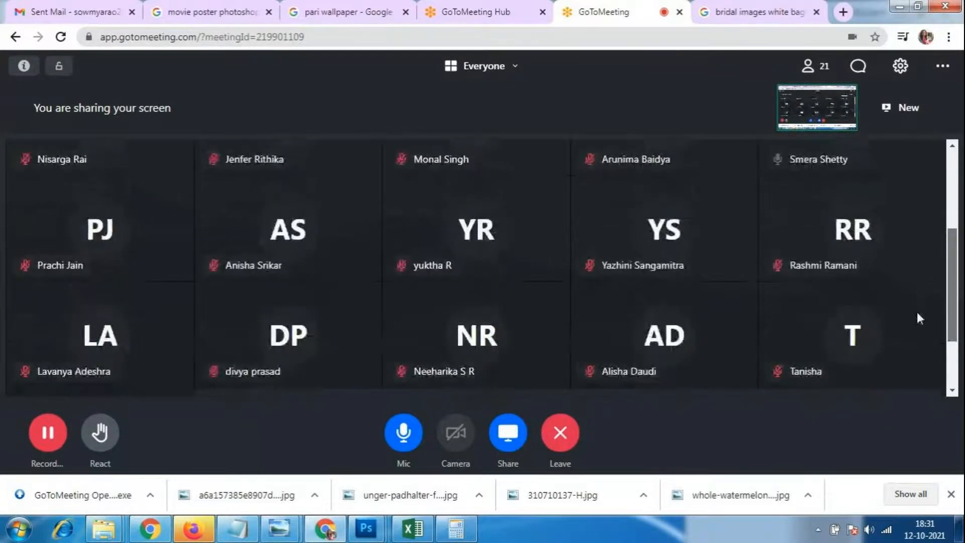
scroll(917, 312, "down", 2)
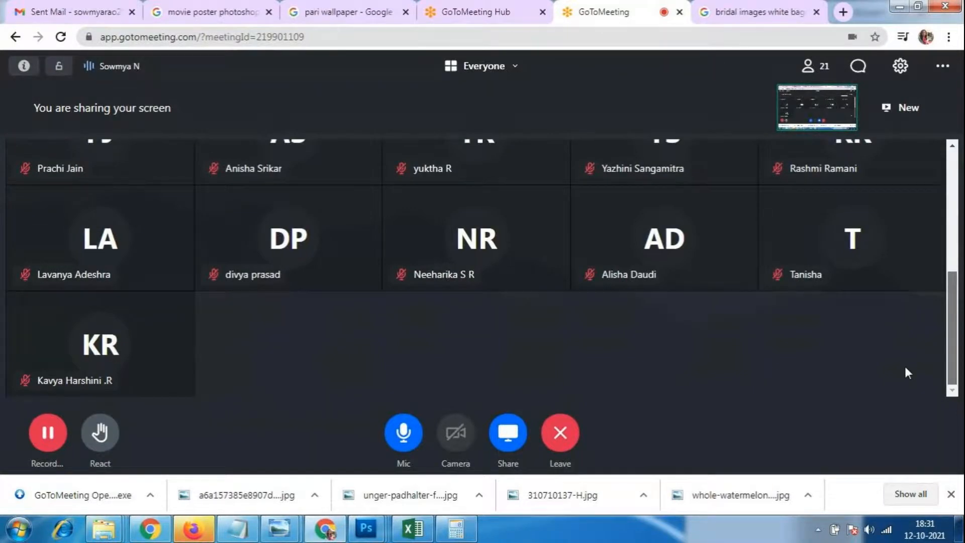
scroll(903, 334, "up", 1)
scroll(900, 330, "up", 5)
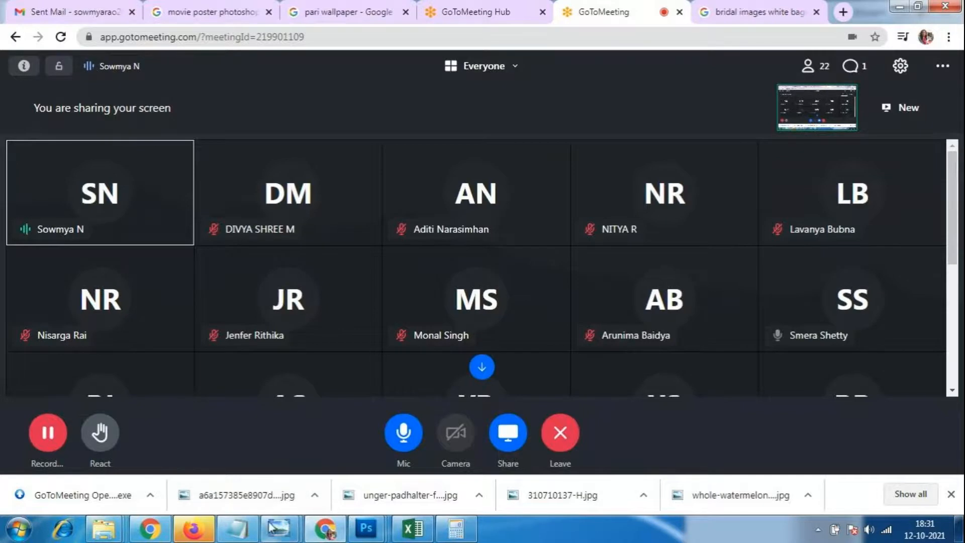
left_click(325, 531)
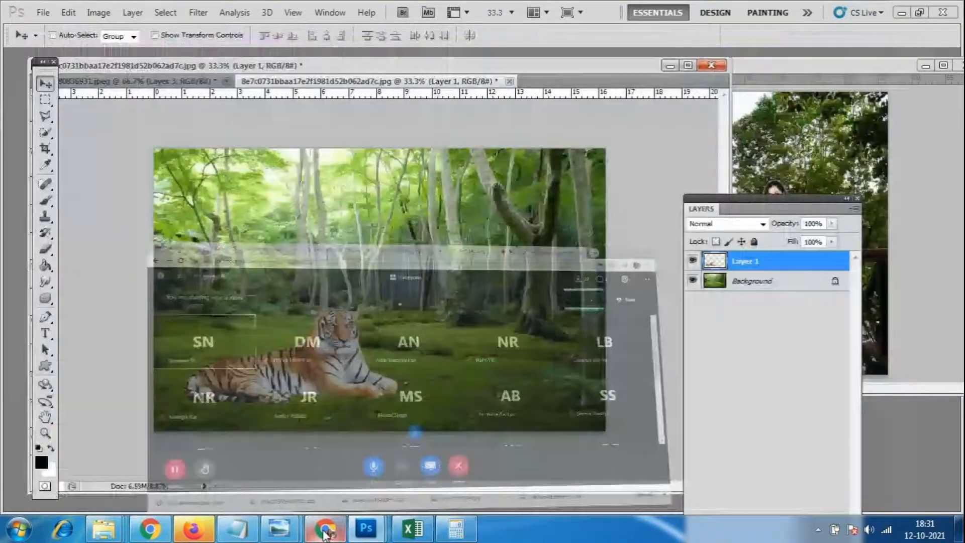
left_click(324, 531)
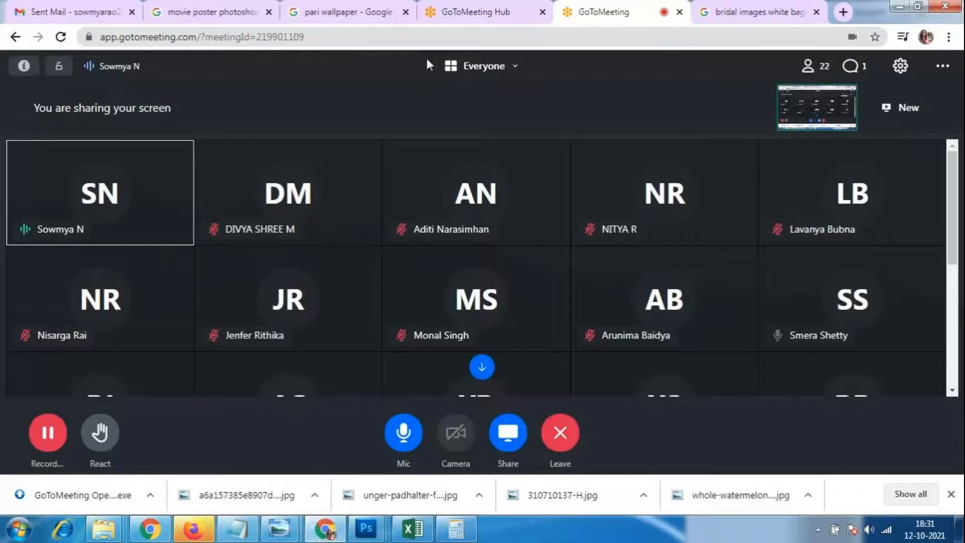
Search Google Images for "photoshop works" in the tab with the bridal image results
left_click(736, 11)
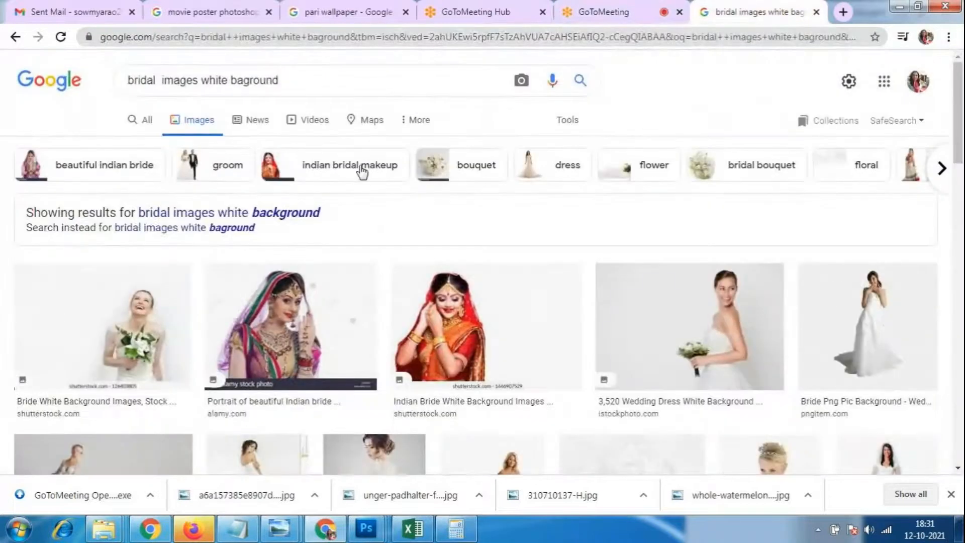
left_click_drag(327, 78, 3, 82)
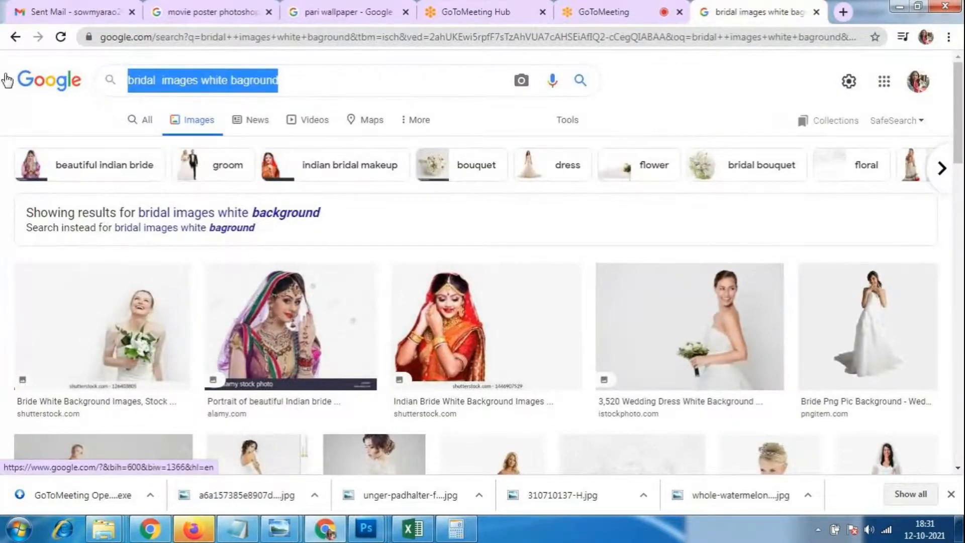
type("photosh")
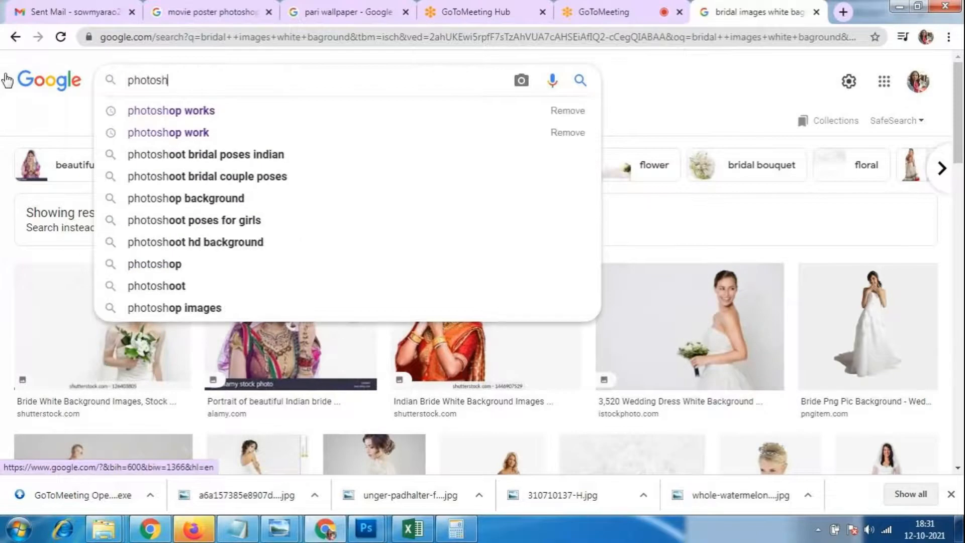
type("op wo")
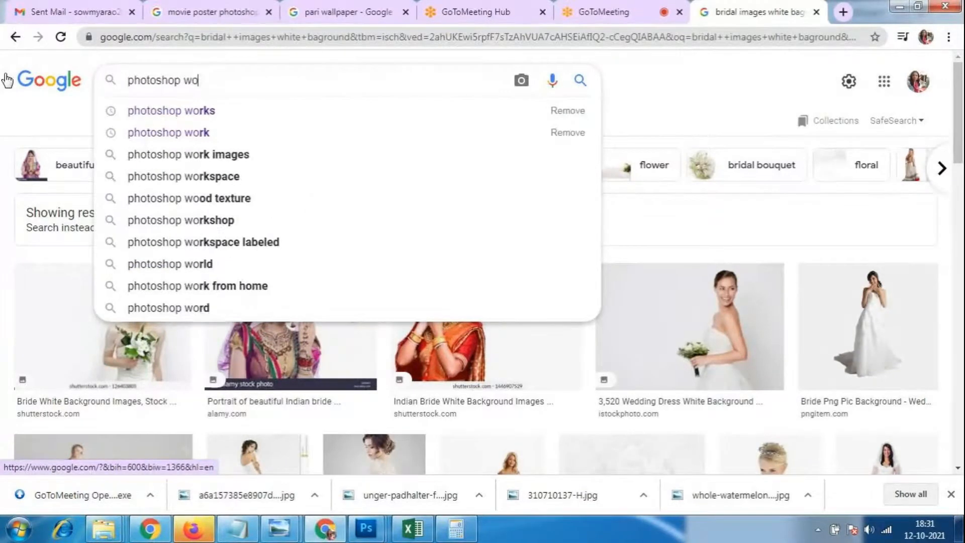
type("rks")
key("Return")
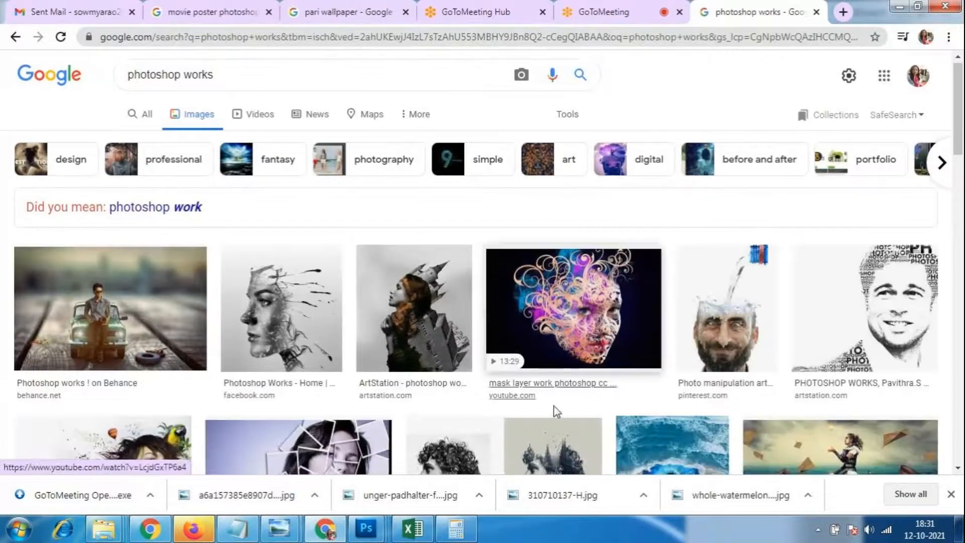
Browse the example artworks, enlarge the photo manipulation of water poured into a man's head, and close the image search
scroll(569, 400, "down", 3)
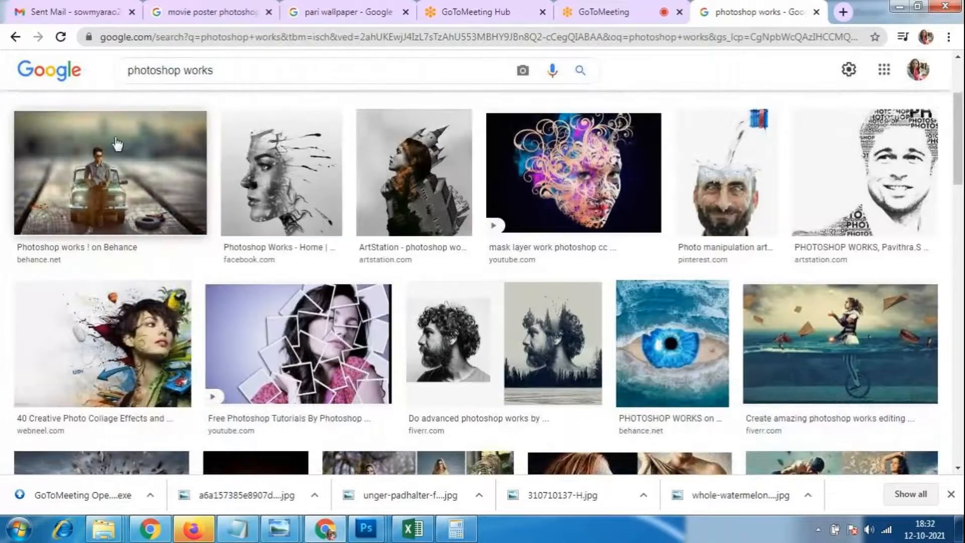
left_click(740, 213)
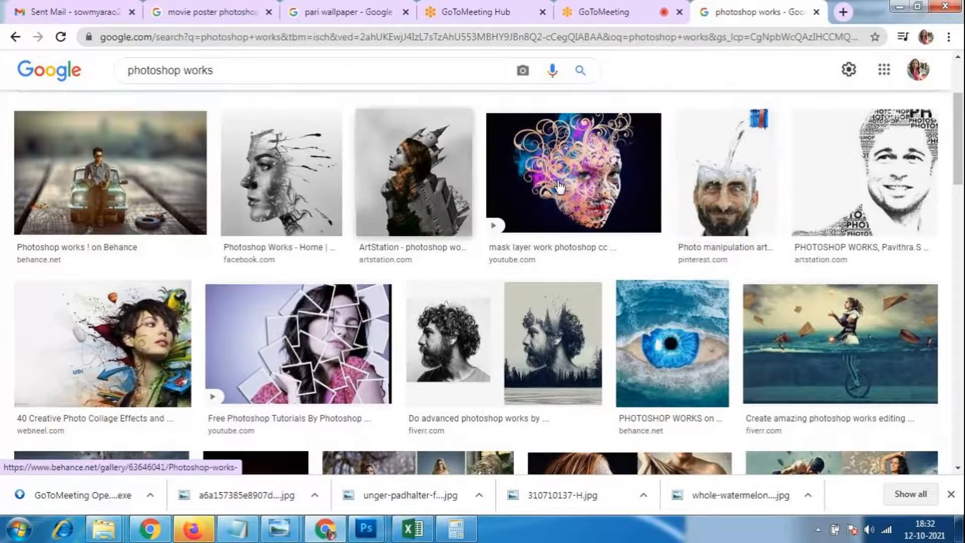
left_click(749, 182)
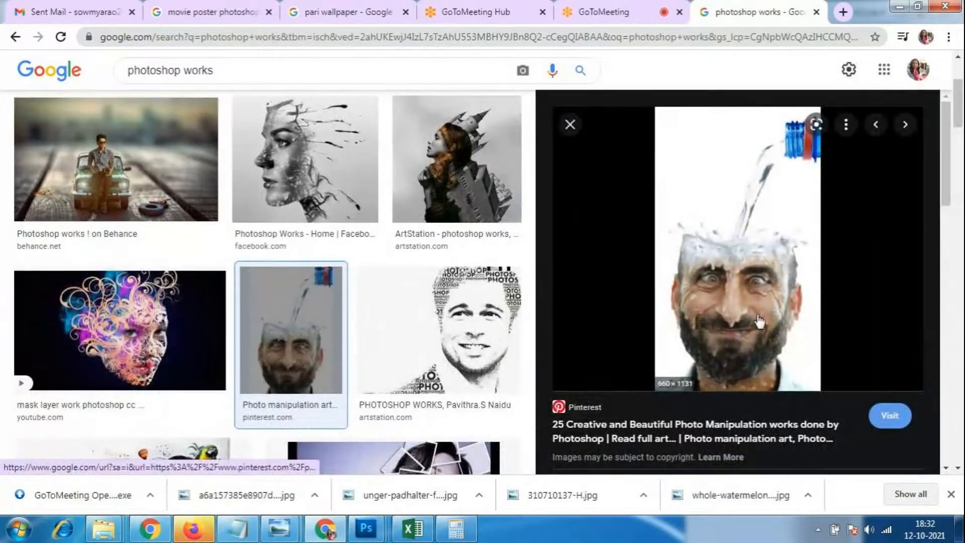
left_click(568, 124)
scroll(584, 137, "down", 3)
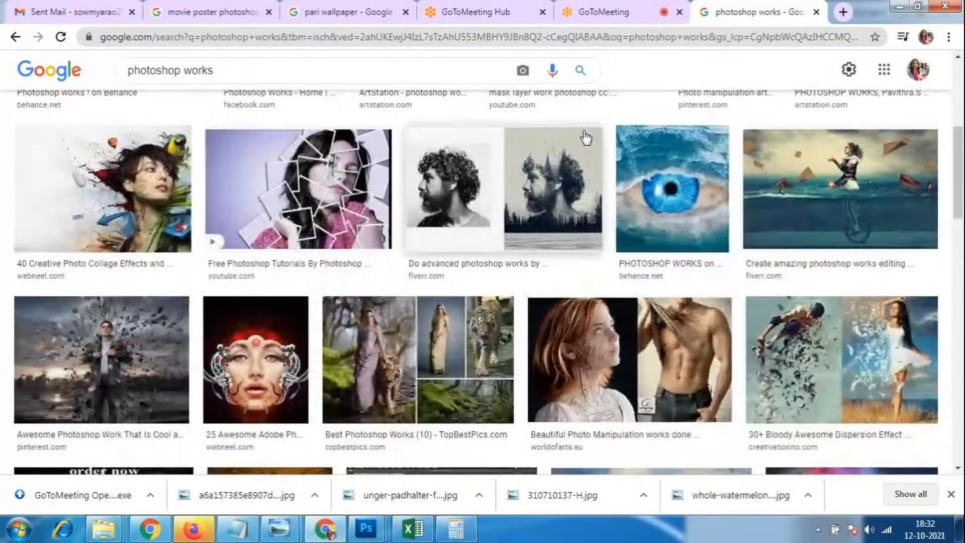
scroll(585, 136, "up", 6)
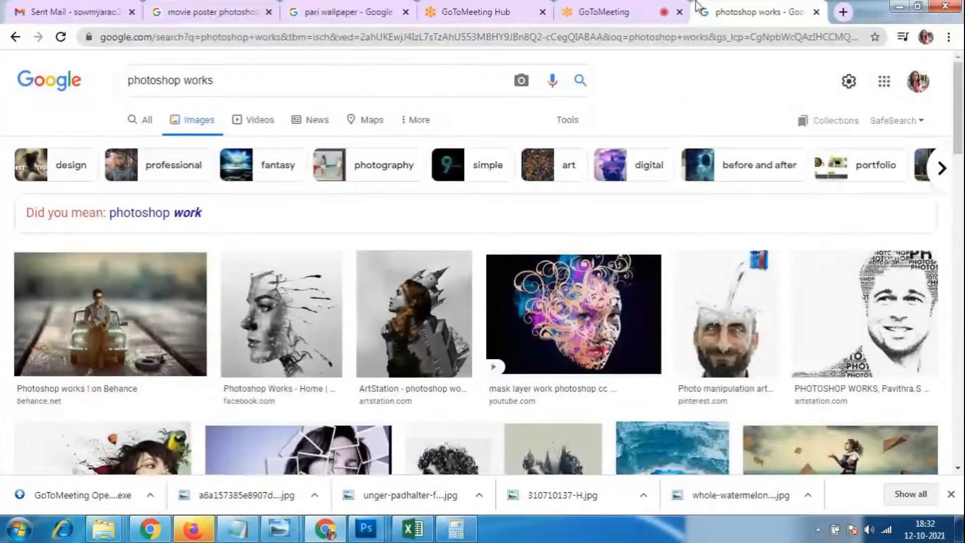
left_click(818, 12)
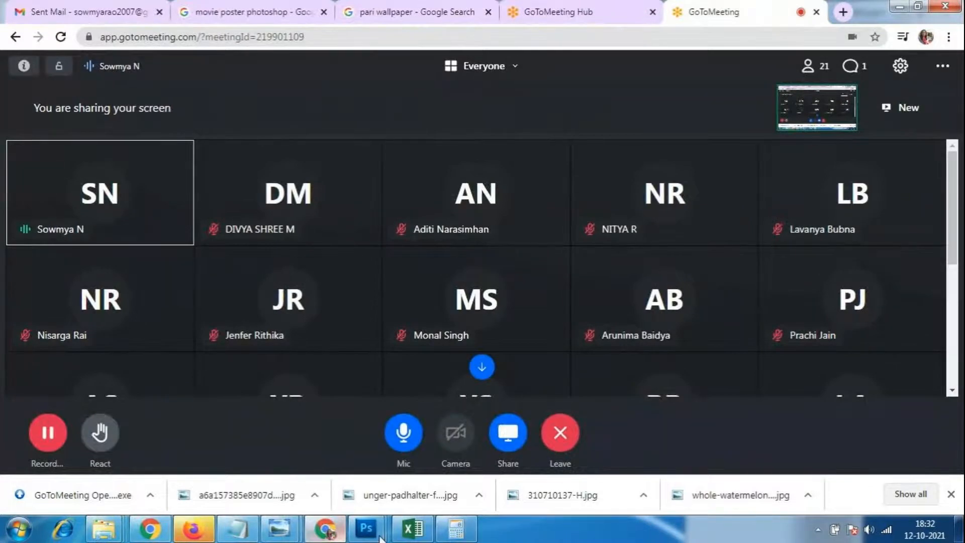
Switch back to Photoshop's 71698.jpg bridge composite and move the Layers panel clear of both women
mouse_move(371, 530)
left_click(394, 447)
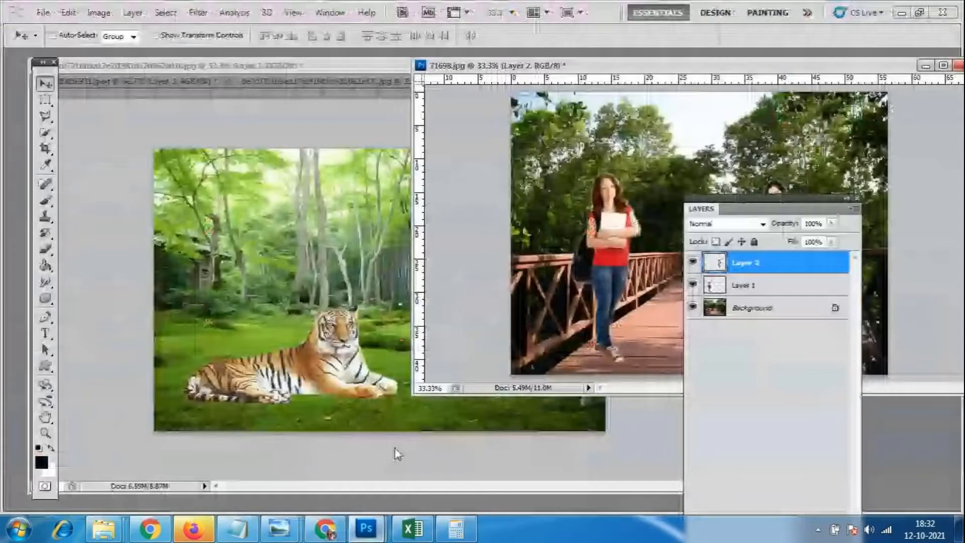
left_click_drag(753, 197, 789, 397)
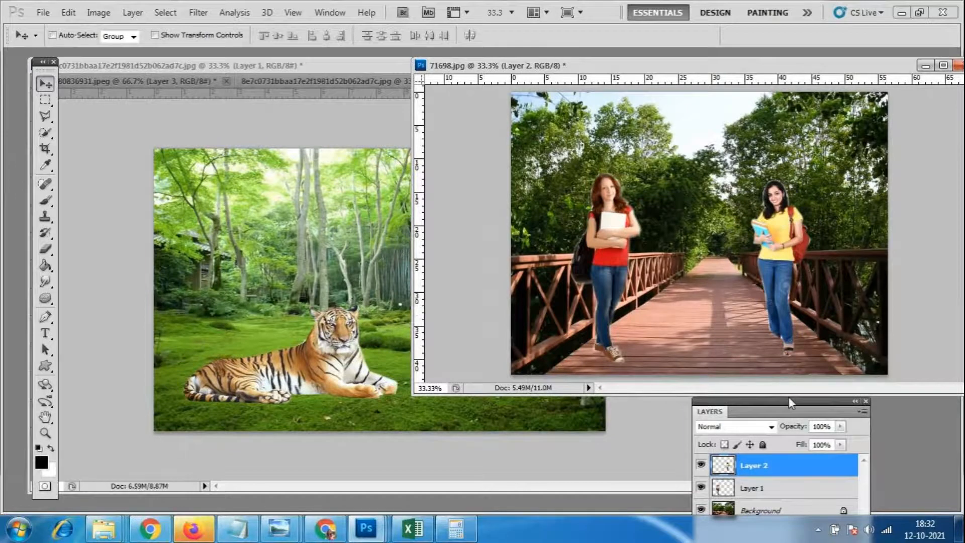
Move the bridge composite's window clear of the forest composite, and reposition the forest window and Layers panel so both are fully visible
left_click_drag(608, 67, 489, 440)
left_click_drag(417, 71, 430, 62)
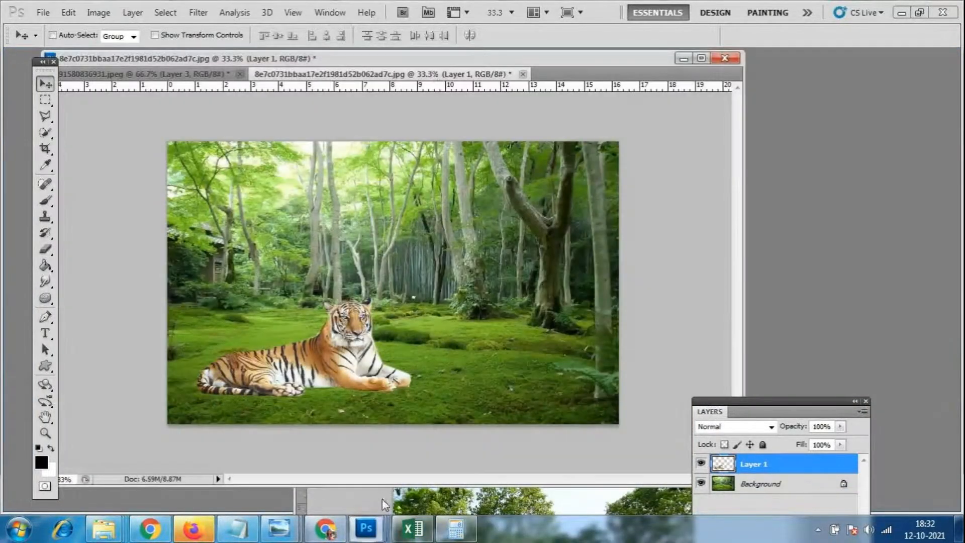
left_click_drag(802, 408, 801, 126)
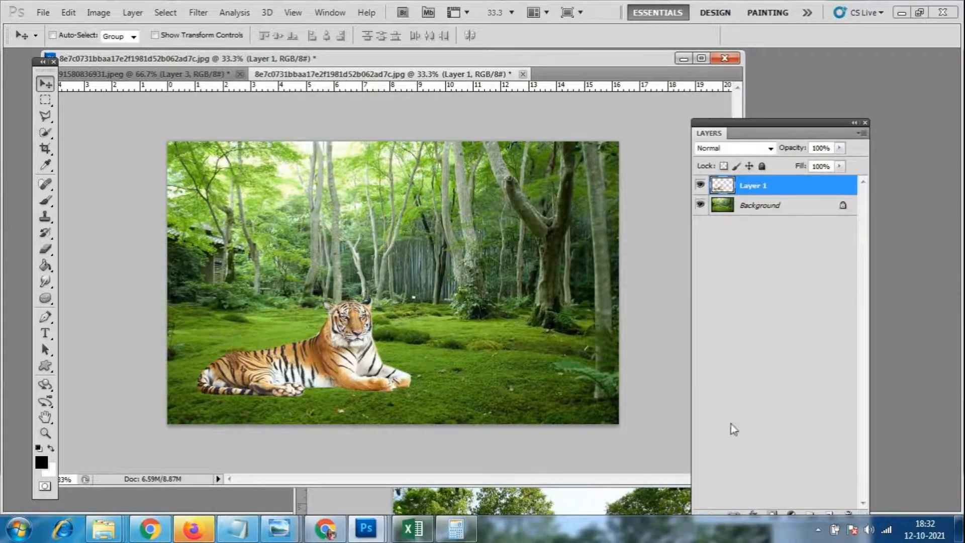
right_click(782, 190)
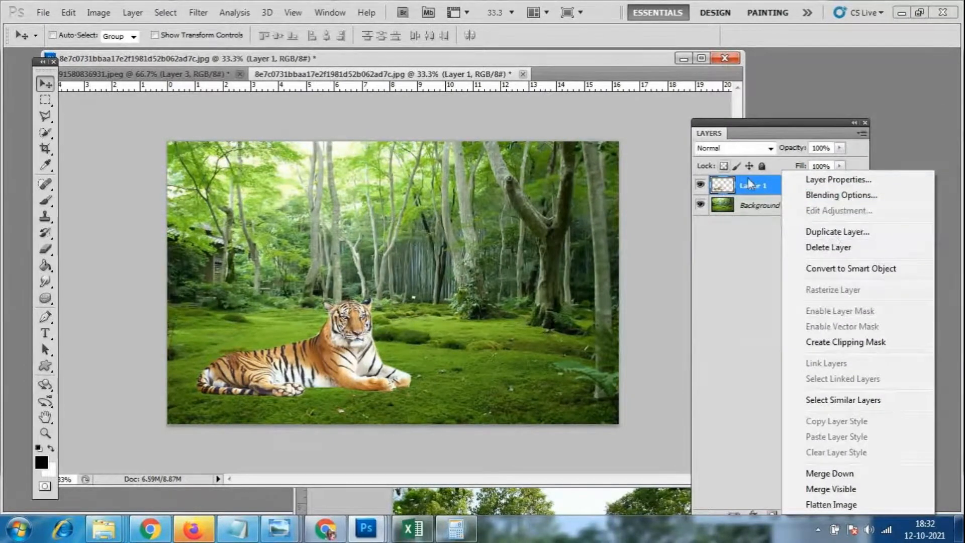
left_click(762, 188)
right_click(762, 188)
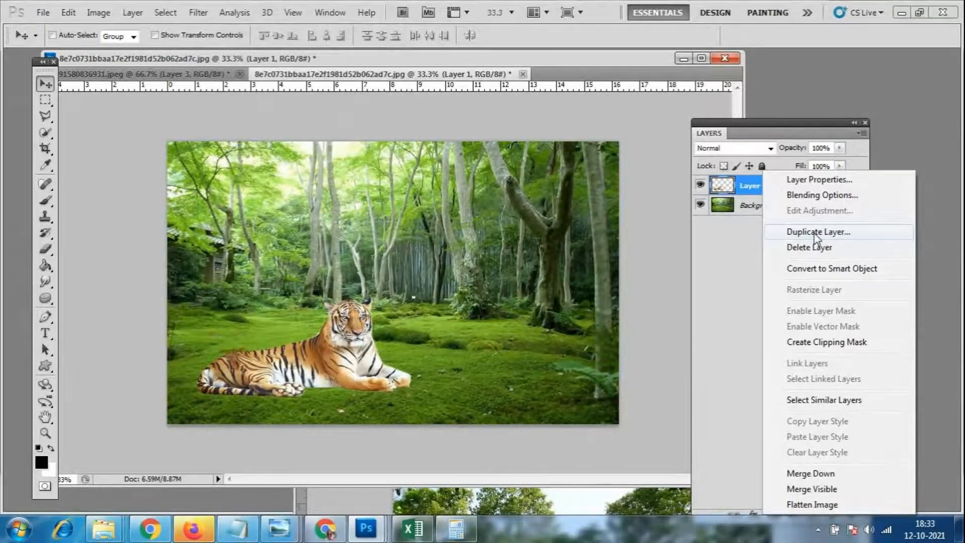
left_click(734, 234)
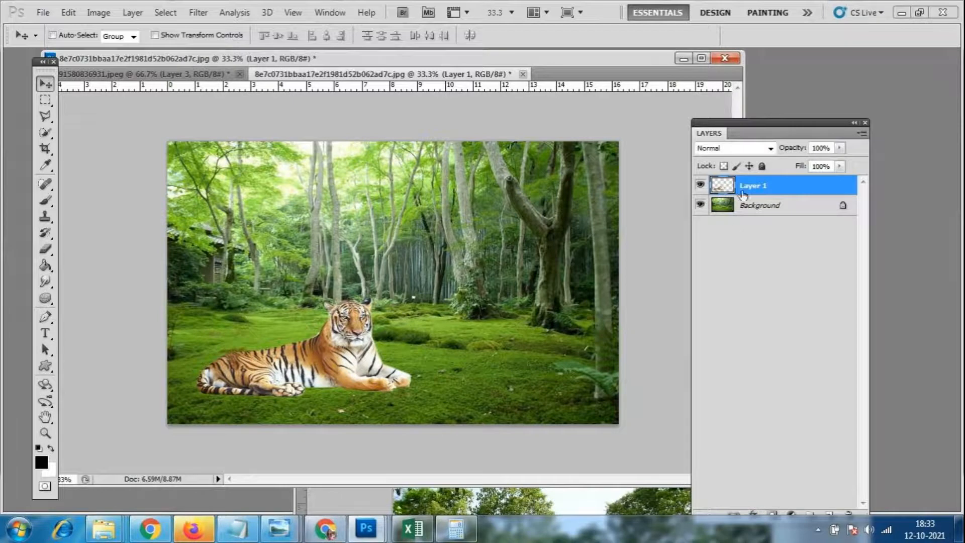
Try copying the tiger directly on the canvas to a spot right of the original, and undo the copy
key("alt")
key("alt")
left_click_drag(336, 362, 496, 368)
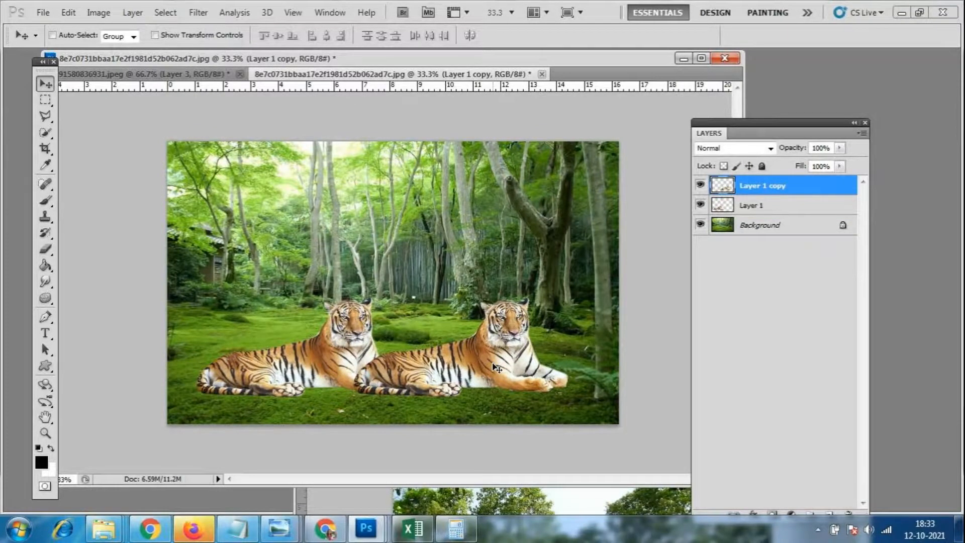
key("ctrl+z")
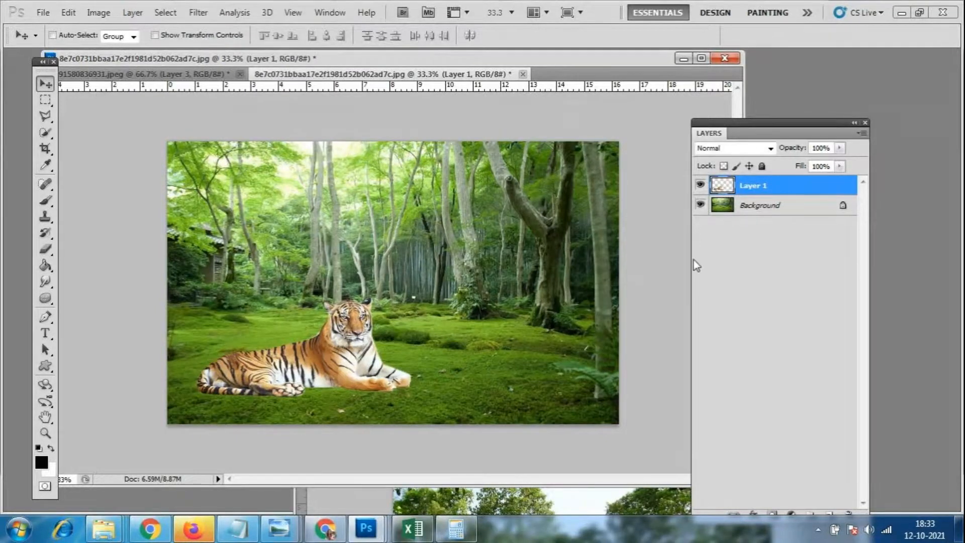
Duplicate Layer 1 as "Layer 1 copy" and move the copied tiger slightly right and down, in front of the original
right_click(758, 189)
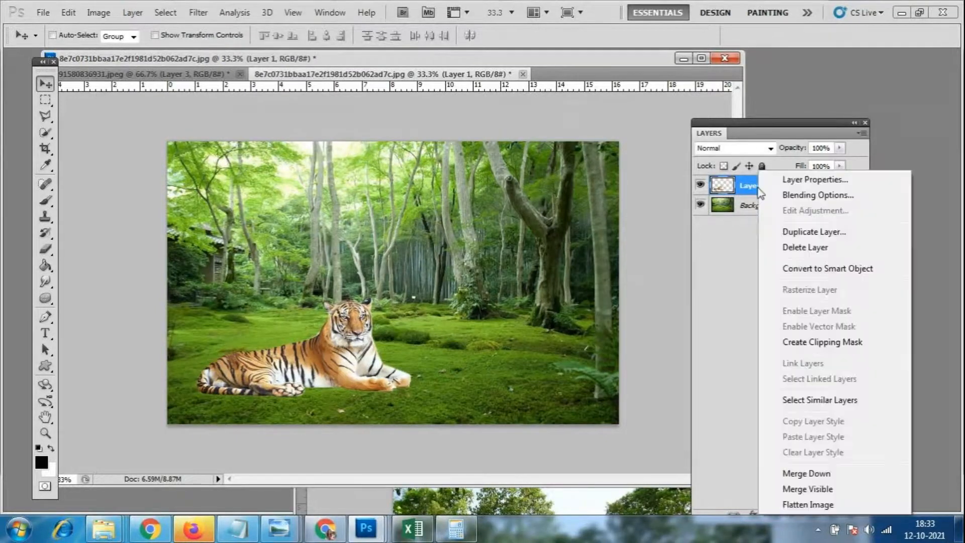
left_click(810, 233)
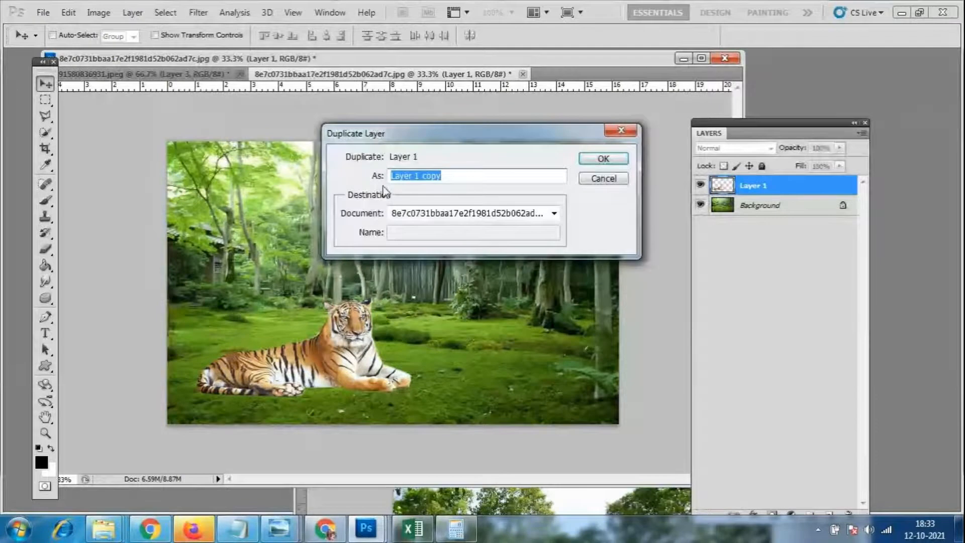
left_click(603, 158)
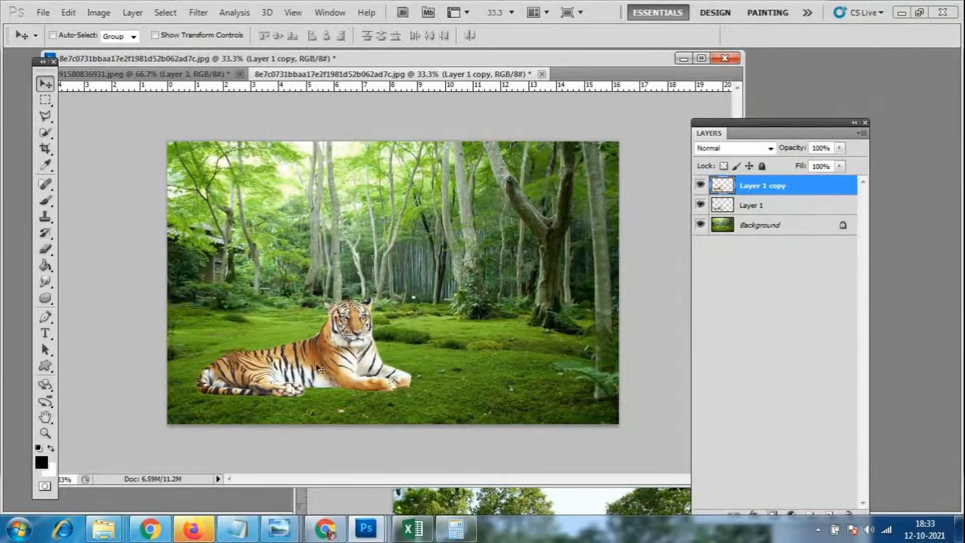
left_click_drag(305, 375, 381, 388)
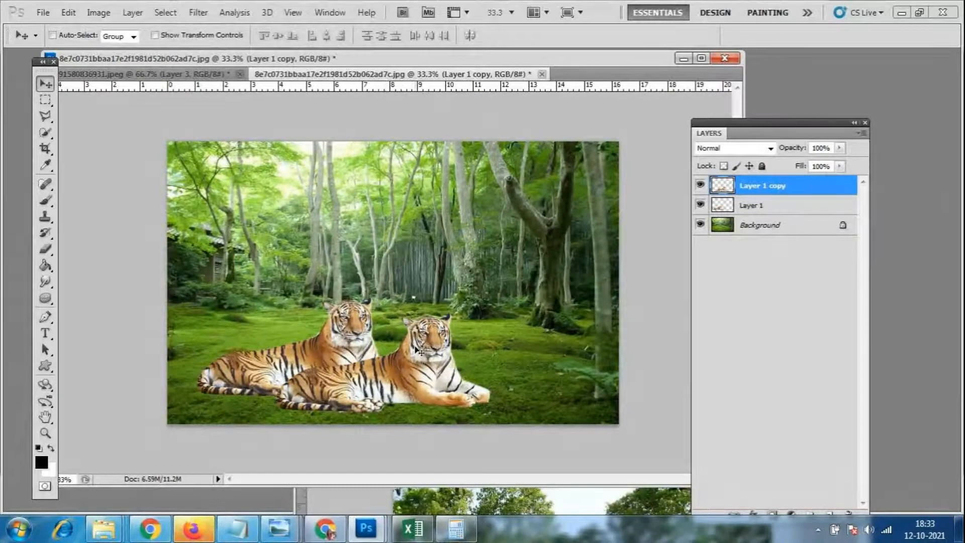
Flip the copied tiger horizontally and move it right so its front paws meet those of the original
key("ctrl+t")
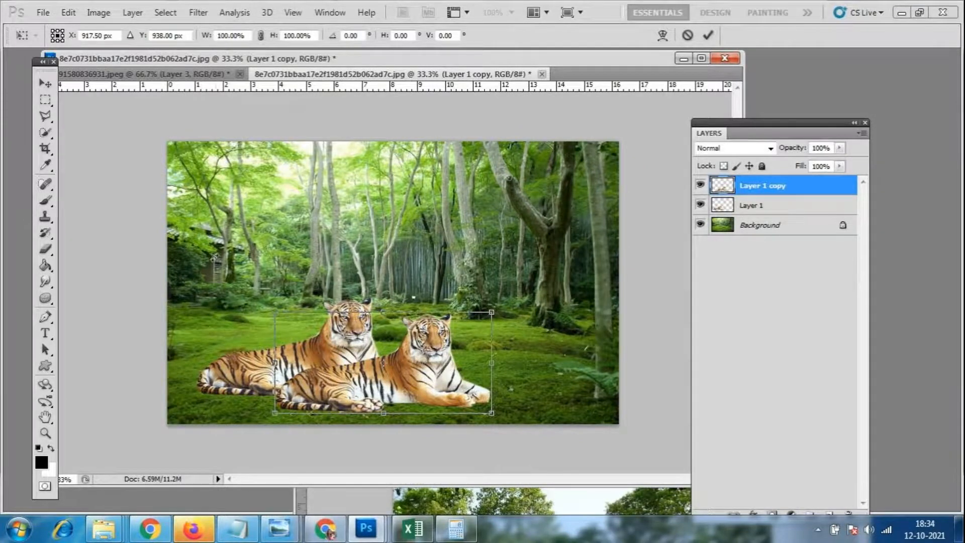
right_click(438, 363)
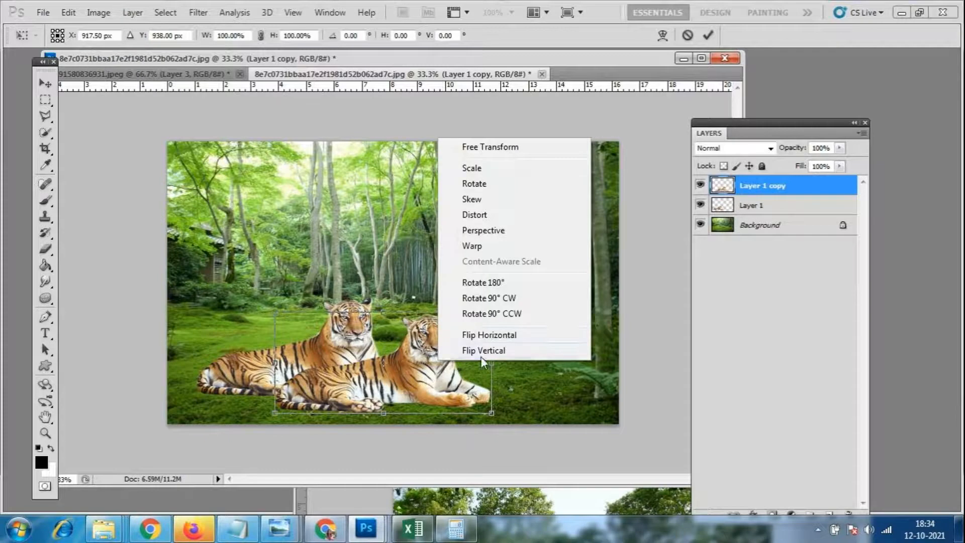
left_click(507, 335)
left_click_drag(417, 379, 523, 378)
key("Return")
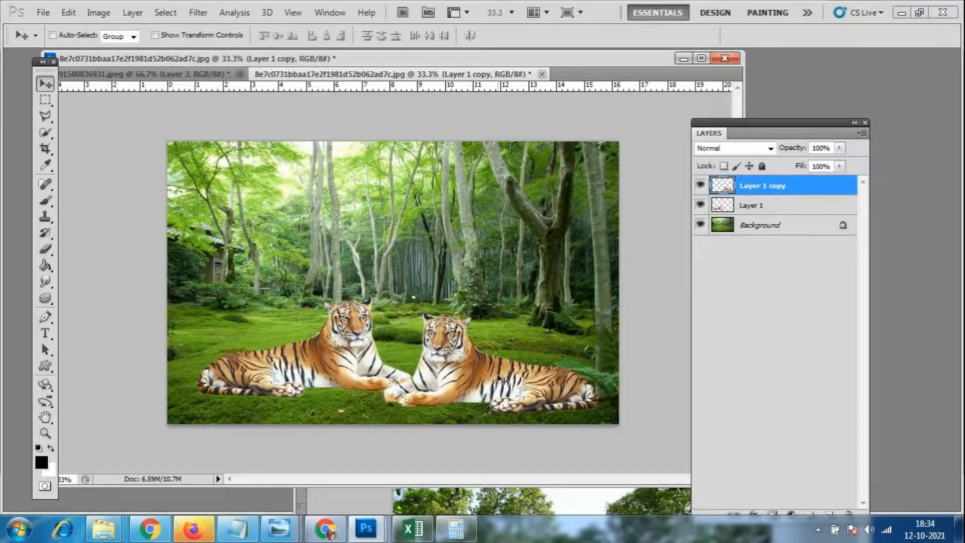
Scale the flipped tiger down and move it up onto the grass farther back in the forest
key("ctrl+t")
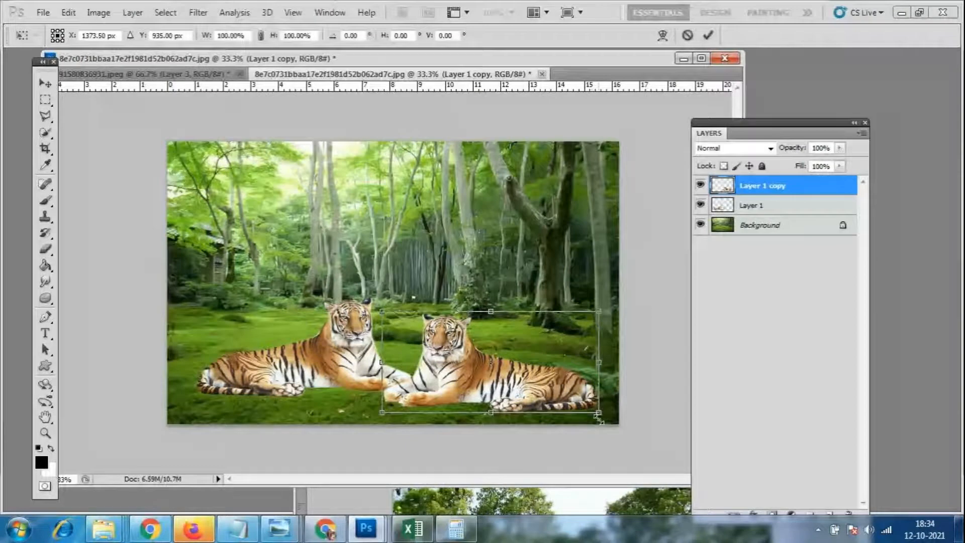
left_click_drag(600, 416, 573, 403)
key("Return")
left_click_drag(513, 371, 517, 327)
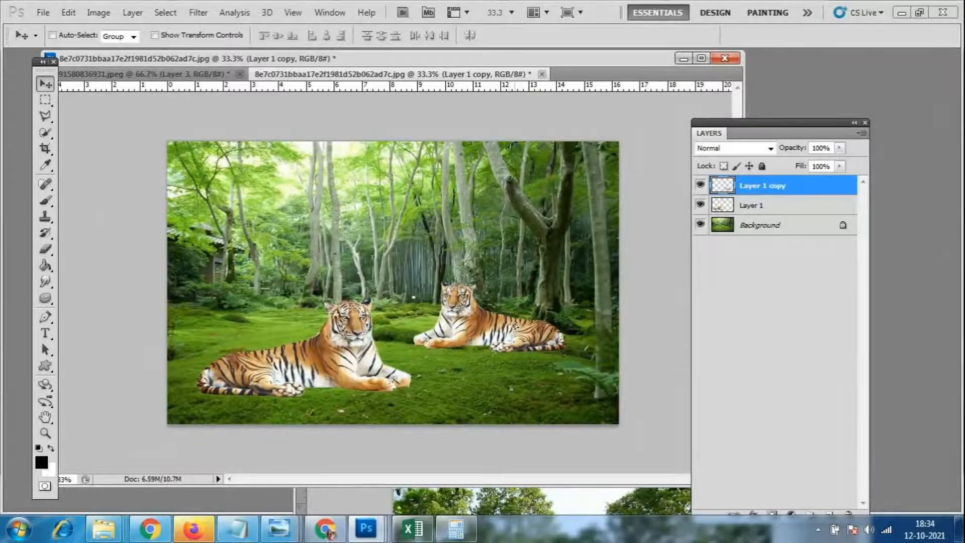
Shrink the copied tiger in two more passes and place it in the distance on the grass between the trees
key("ctrl+t")
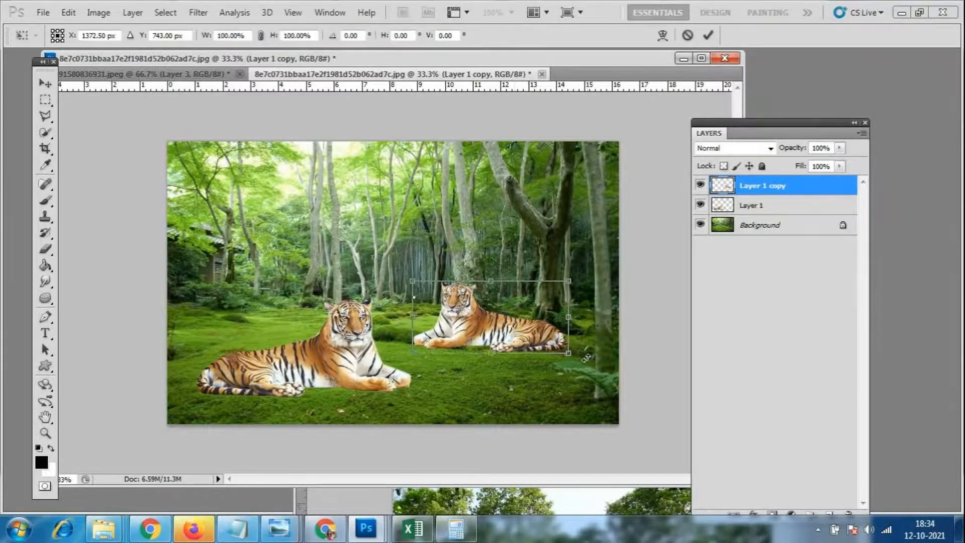
left_click_drag(583, 358, 523, 327)
key("Return")
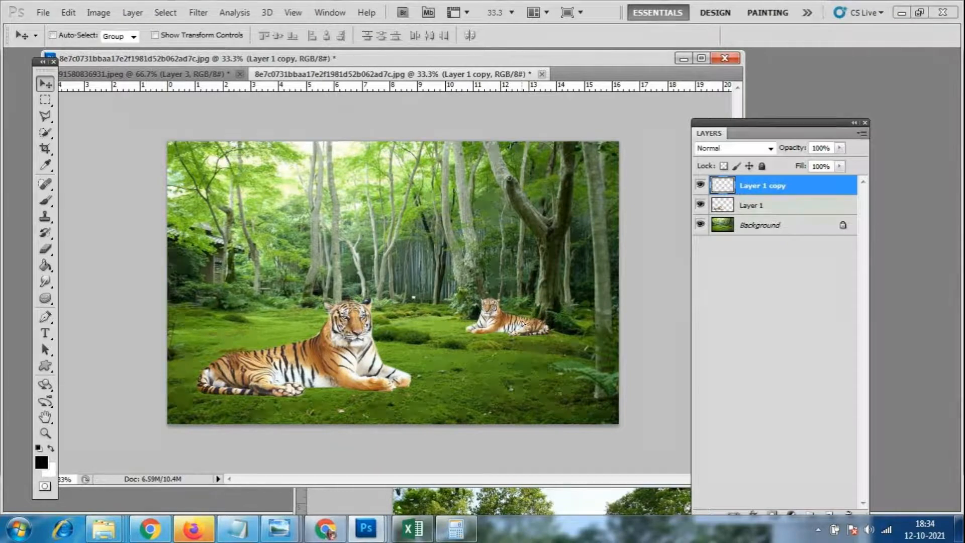
key("ctrl+t")
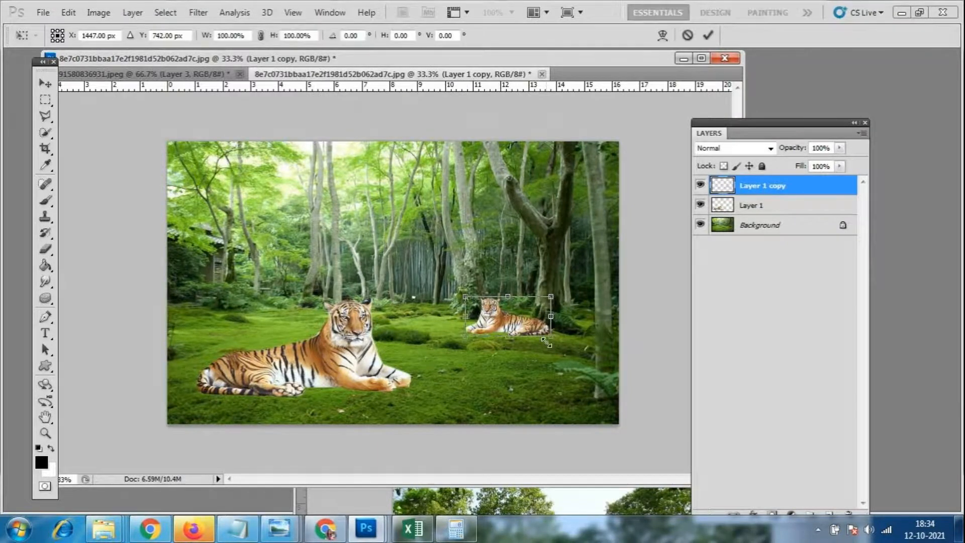
left_click_drag(549, 338, 491, 316)
key("Return")
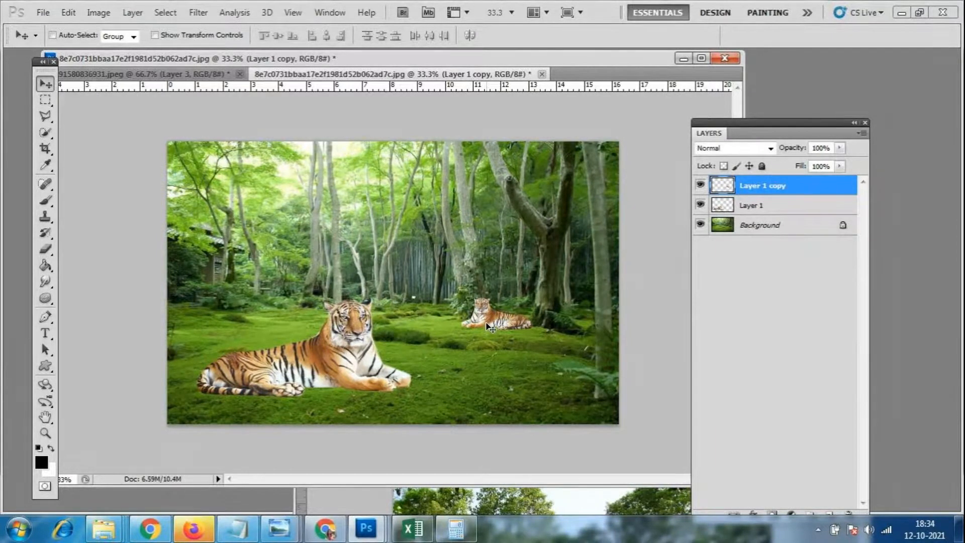
left_click(49, 11)
left_click(65, 41)
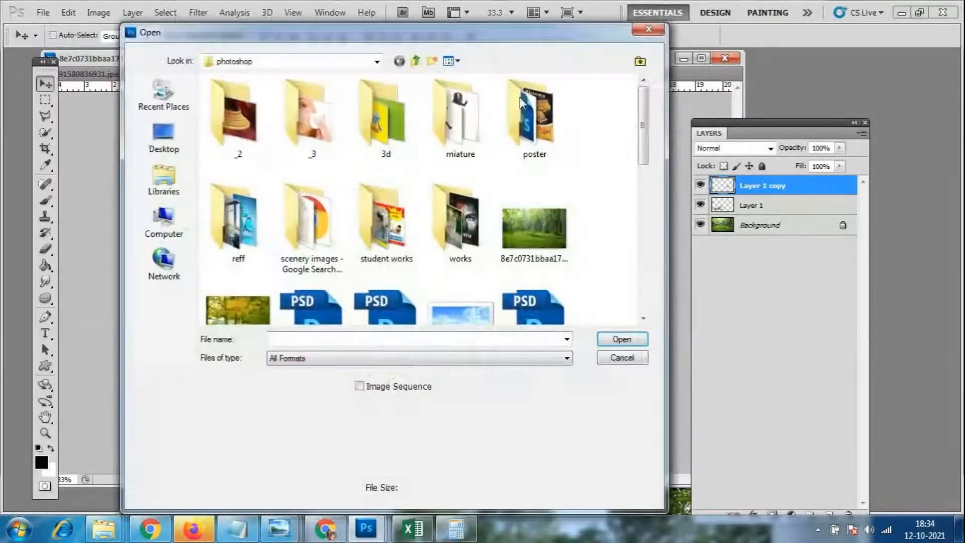
scroll(643, 186, "down", 3)
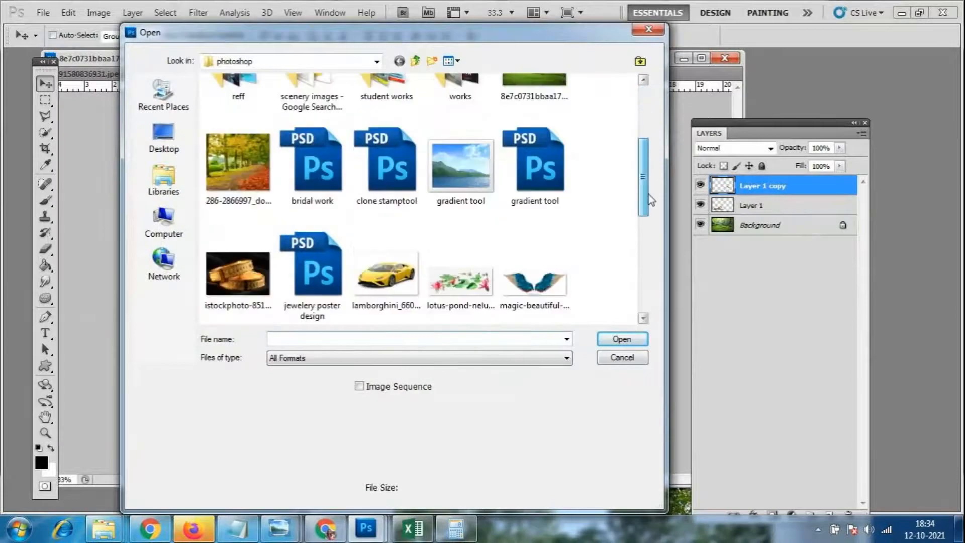
scroll(648, 194, "down", 5)
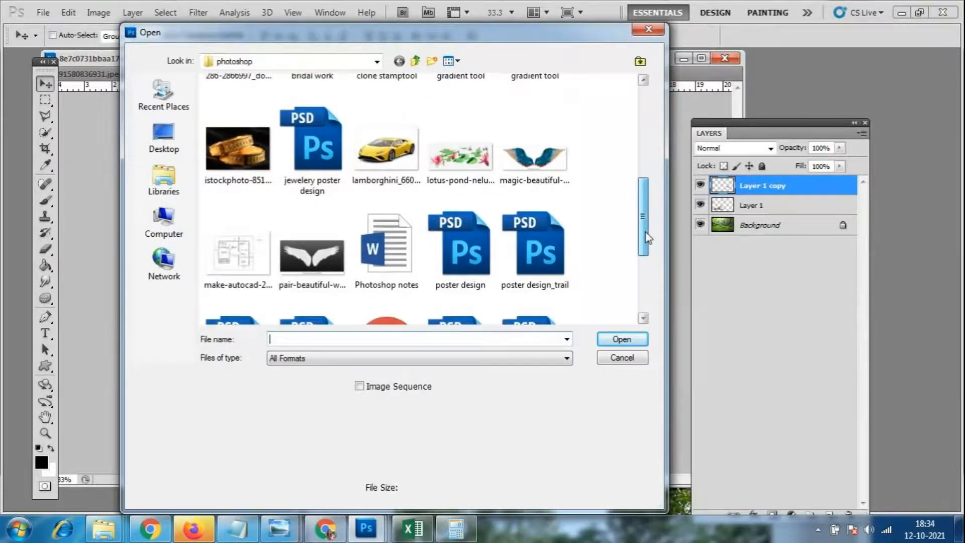
scroll(623, 261, "up", 5)
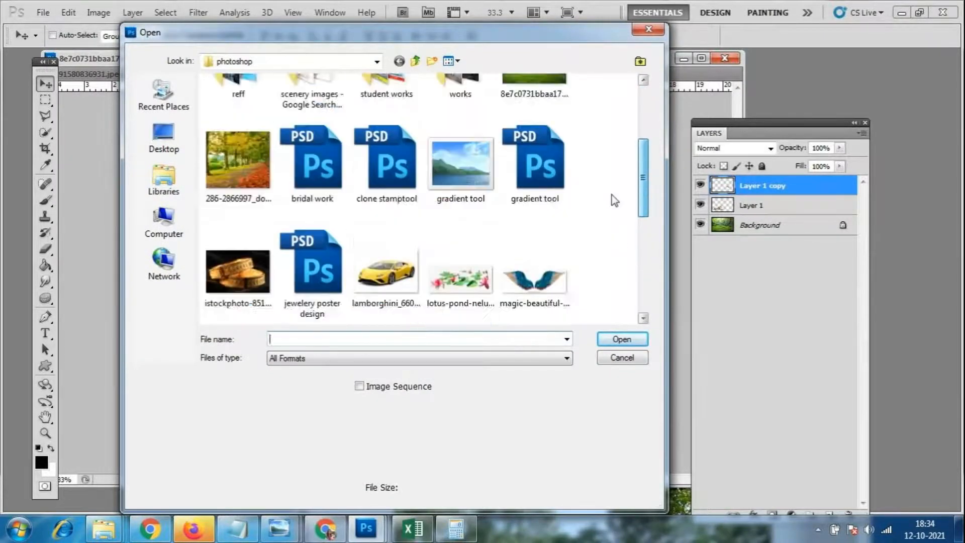
scroll(608, 151, "up", 3)
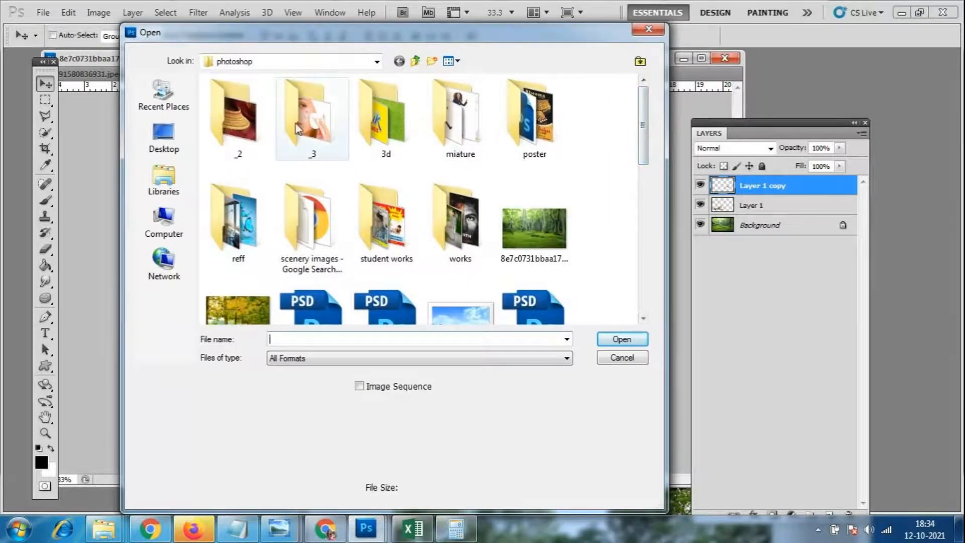
double_click(237, 239)
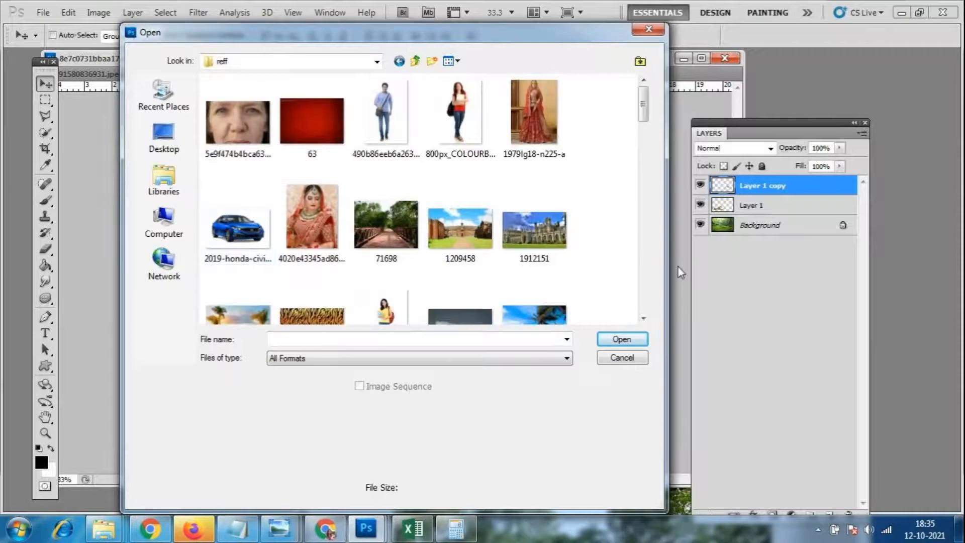
left_click_drag(644, 108, 657, 177)
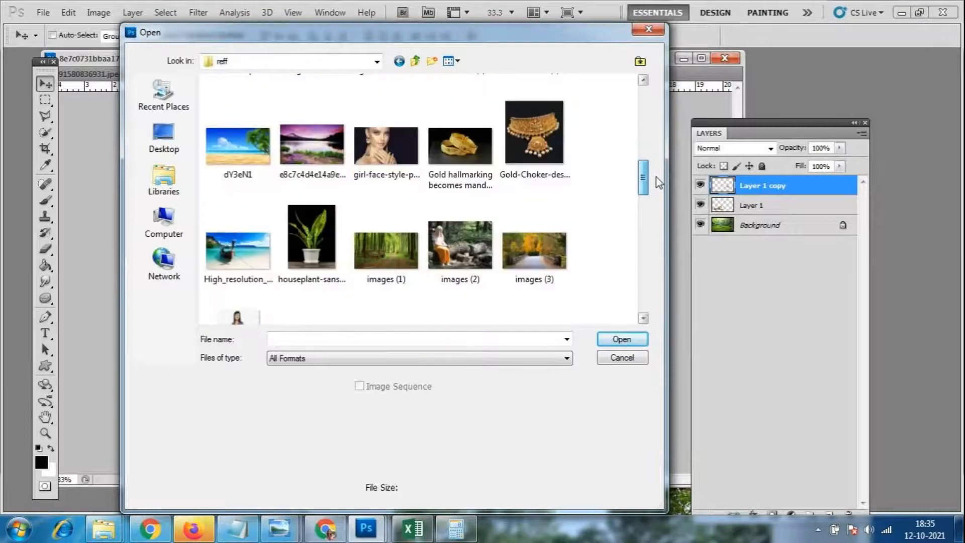
left_click_drag(659, 183, 646, 123)
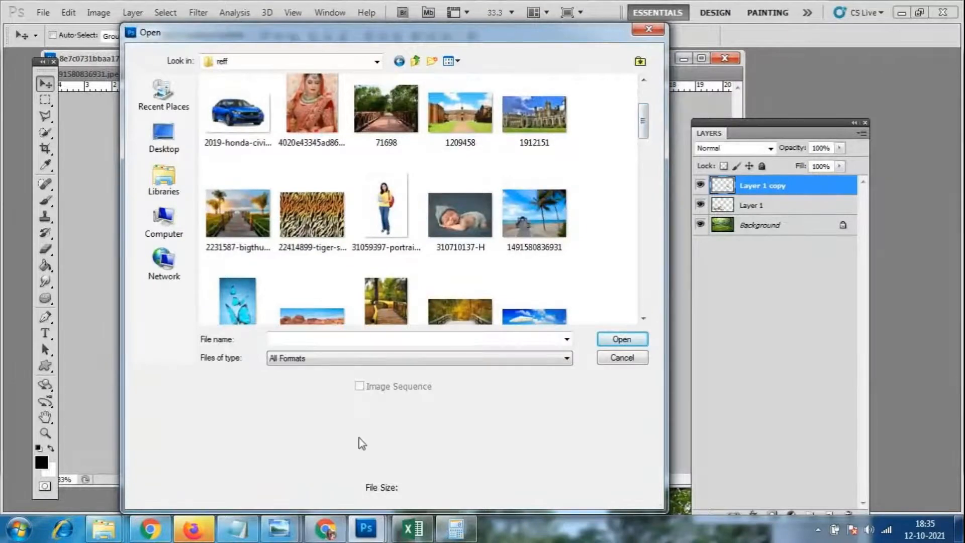
left_click(248, 218)
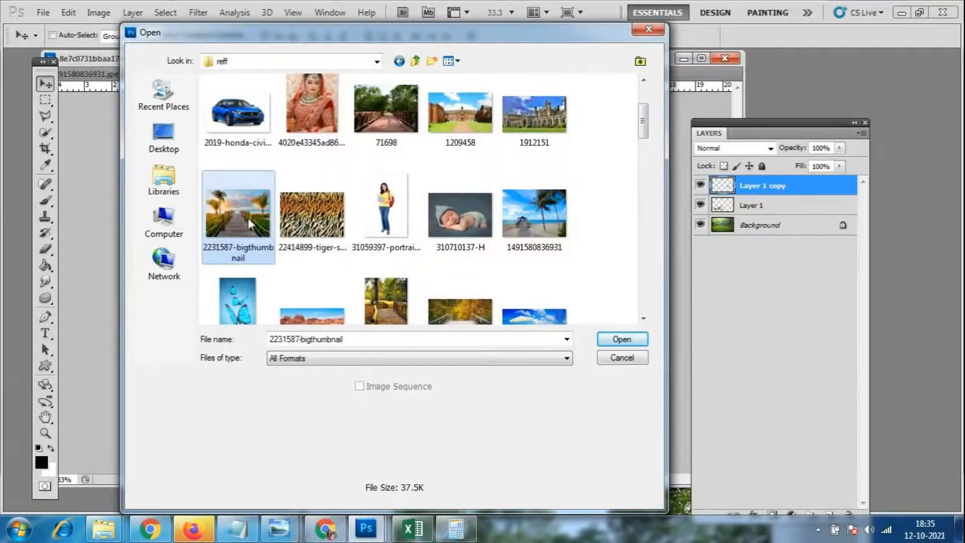
double_click(548, 210)
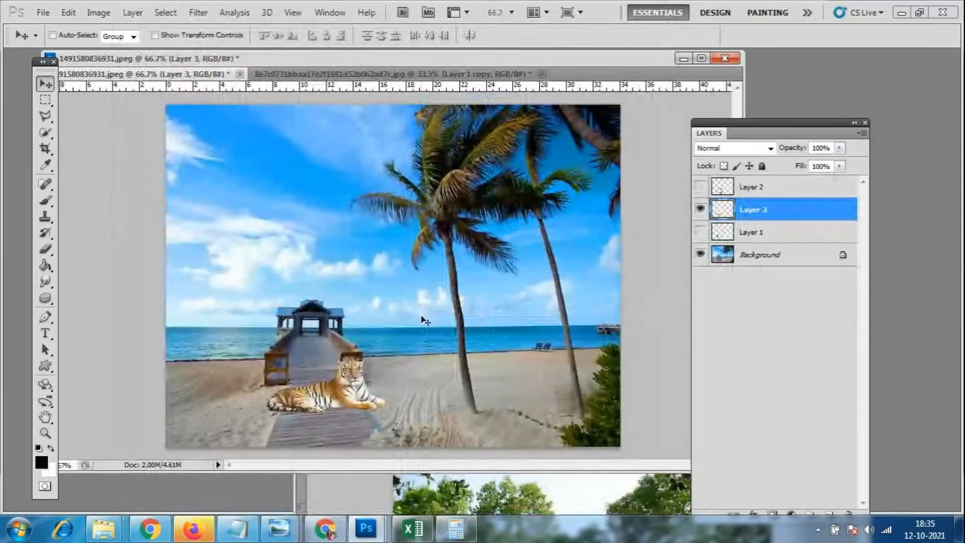
Hide the tiger on Layer 3 of the beach photo and outline the pier and its pavilion with the Polygonal Lasso
left_click(700, 209)
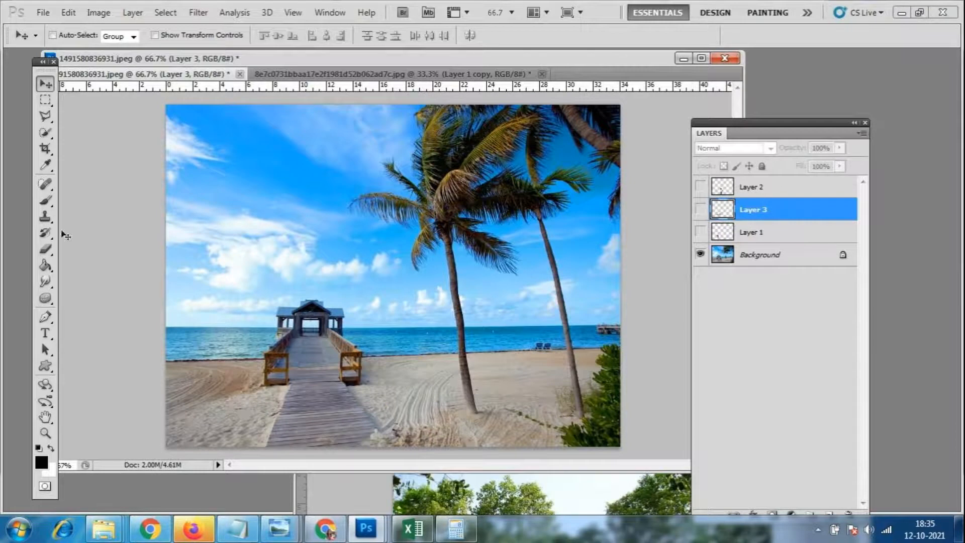
left_click(45, 116)
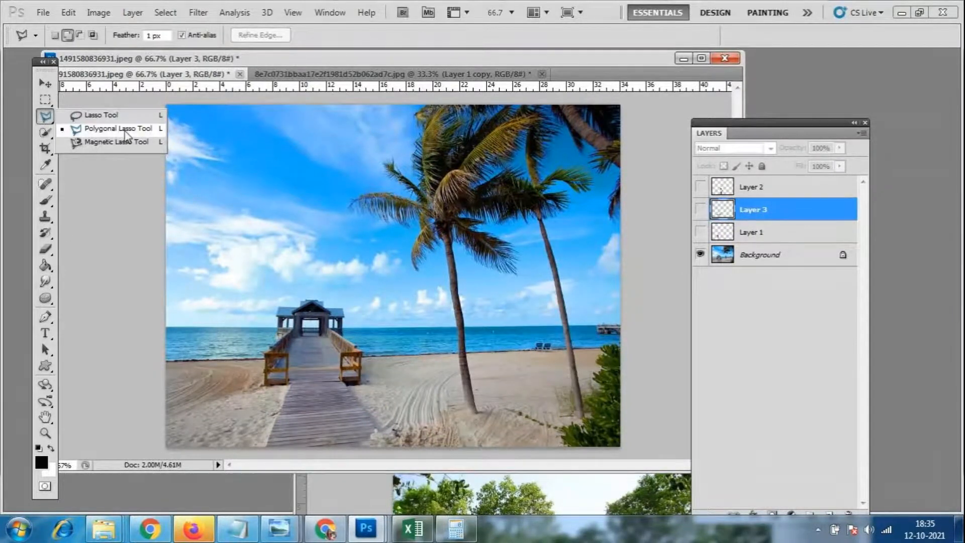
left_click(118, 128)
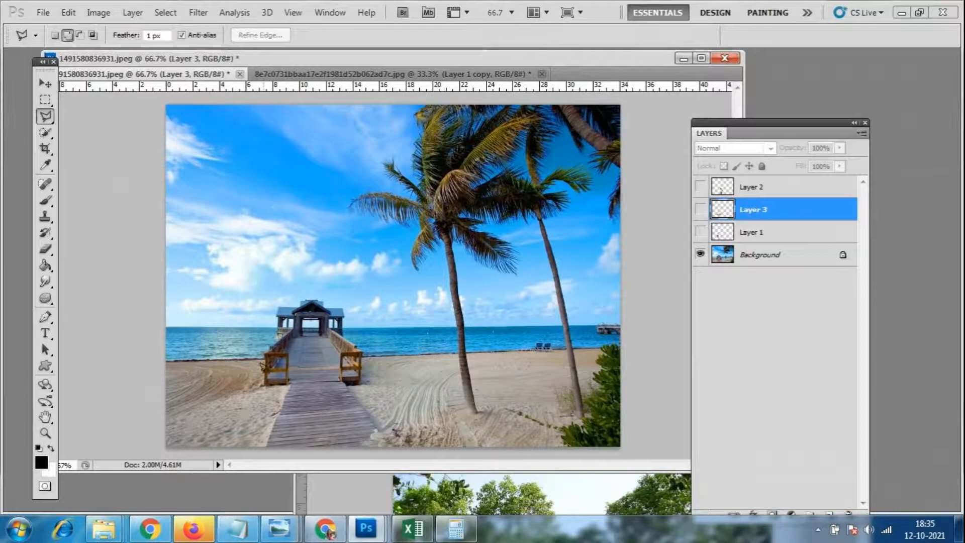
double_click(289, 383)
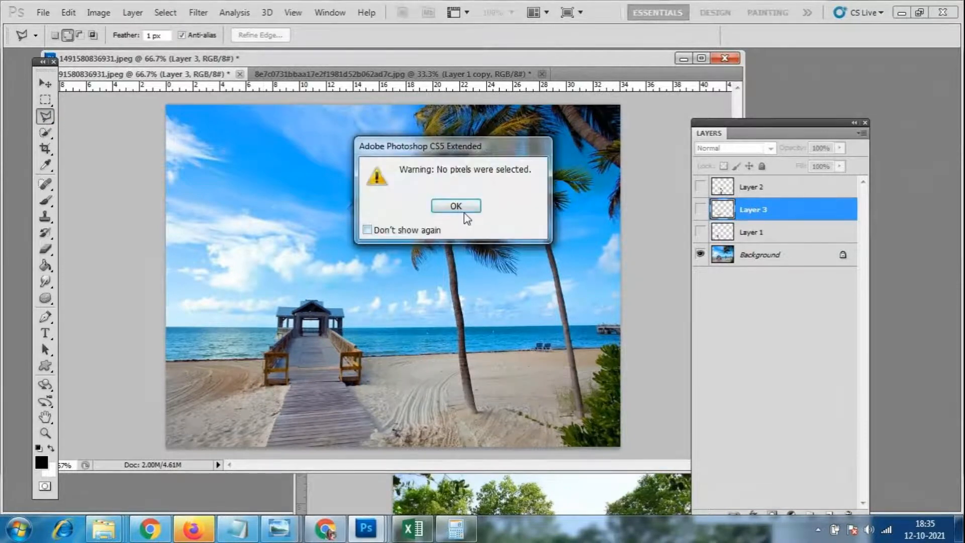
key("Return")
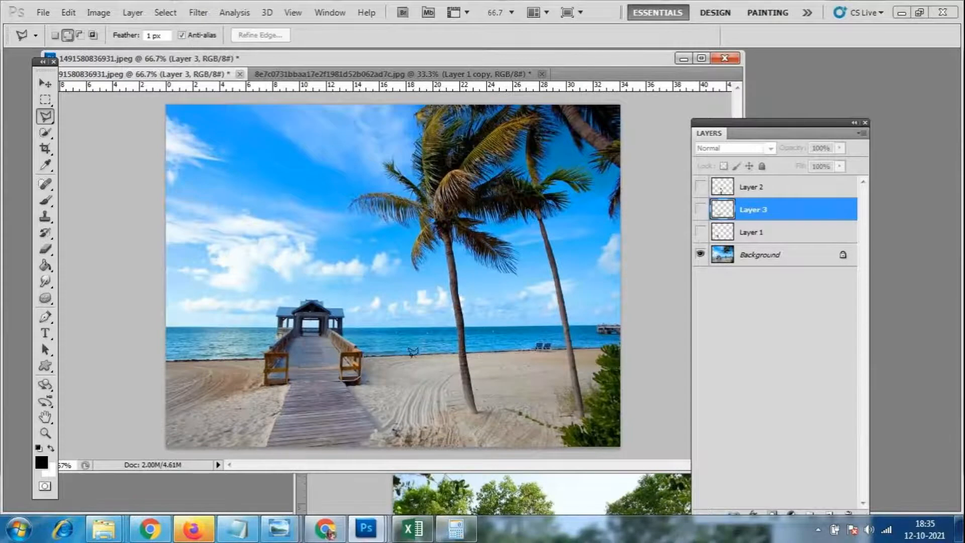
left_click(426, 353)
left_click(420, 322)
left_click(347, 325)
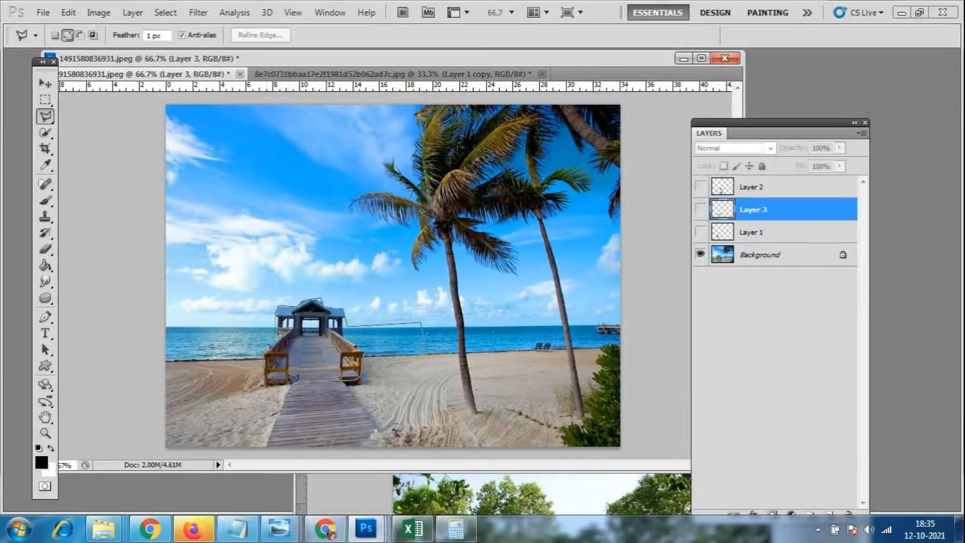
double_click(297, 375)
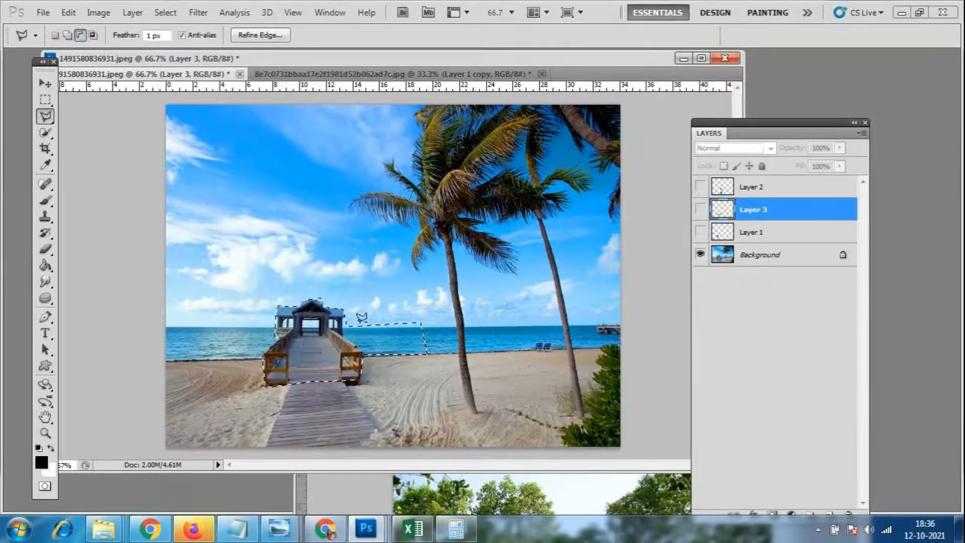
Subtract the stray strip of sea and beach right of the pier from the selection with the Polygonal Lasso
left_click(345, 330)
left_click(363, 355)
left_click(402, 376)
left_click(453, 342)
left_click(458, 307)
left_click(395, 257)
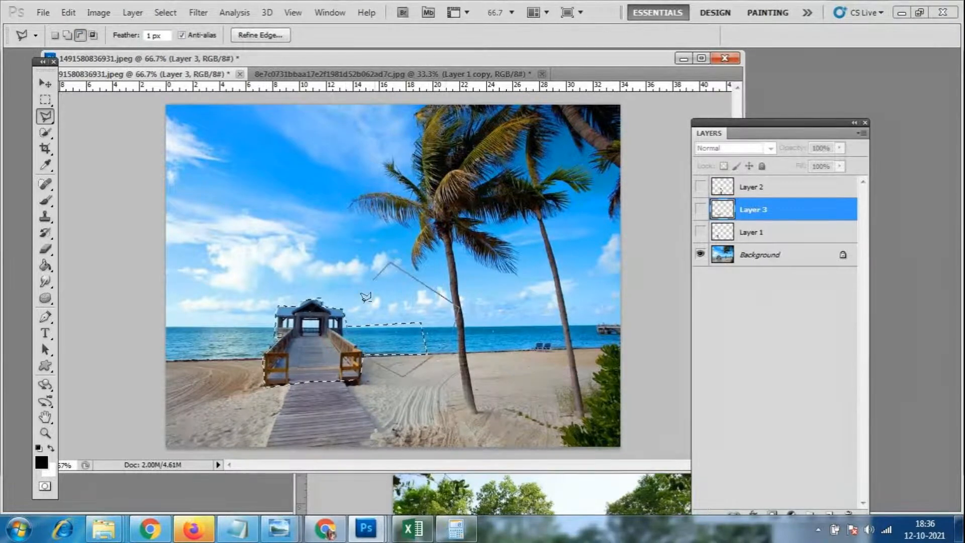
left_click(345, 330)
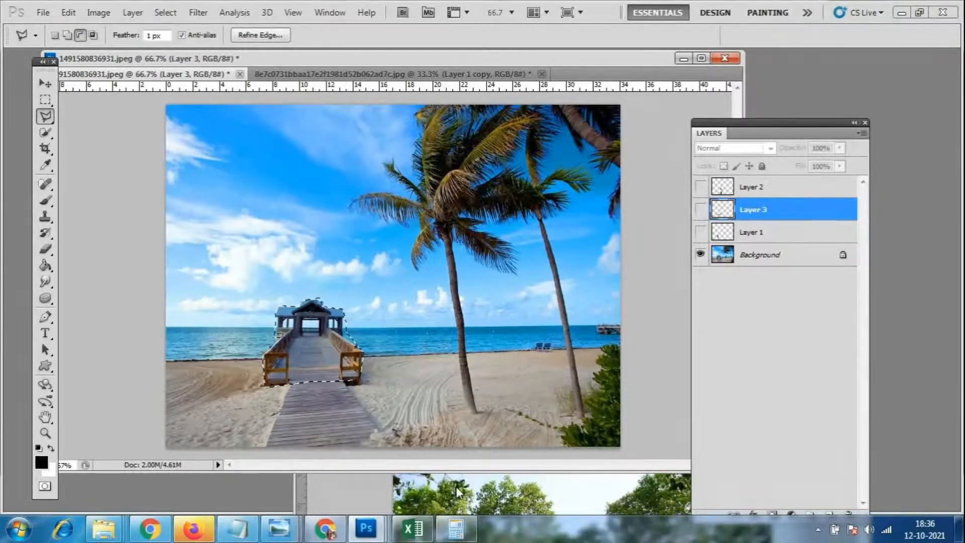
Float the beach photo in its own window over the forest photo and try to move the selected pier with Layer 3 active
left_click_drag(231, 74, 551, 156)
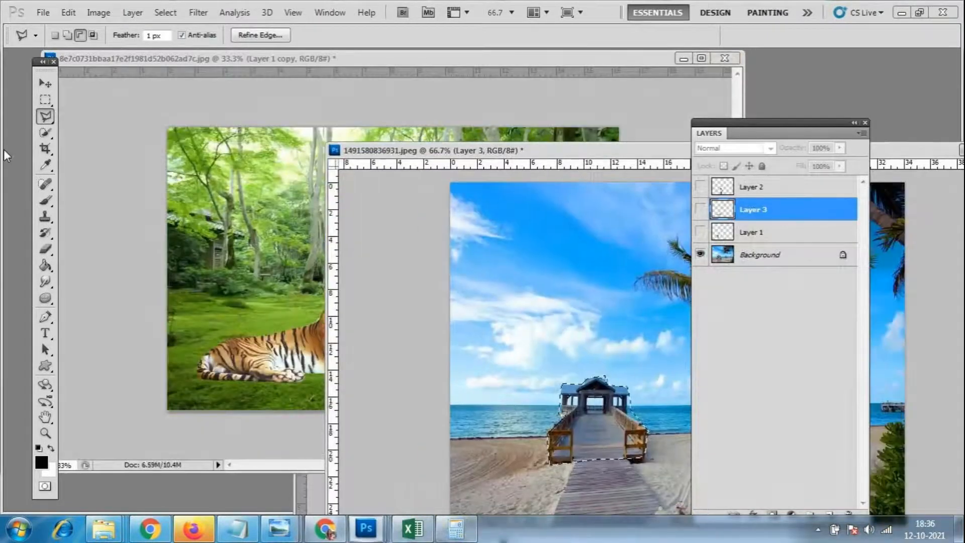
key("v")
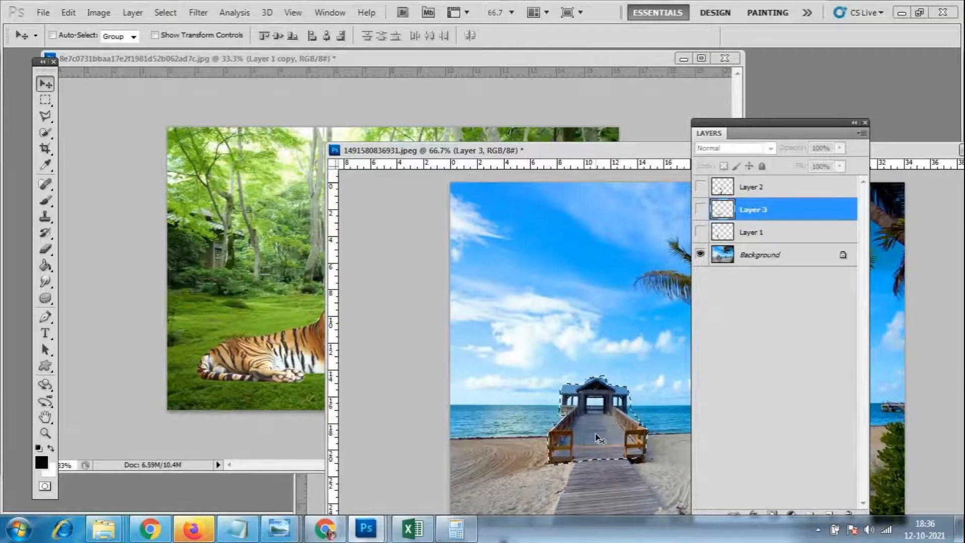
left_click(487, 464)
left_click(501, 206)
left_click(497, 206)
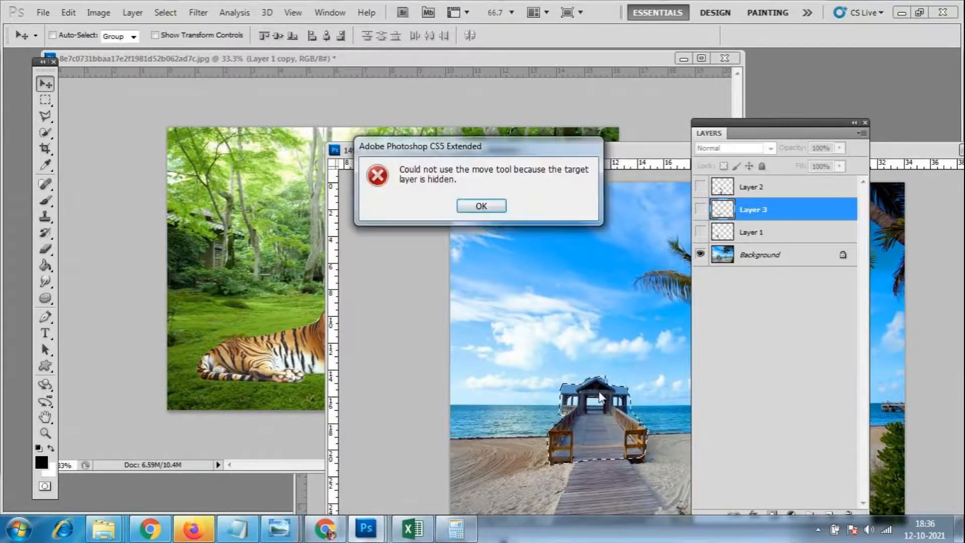
left_click(498, 207)
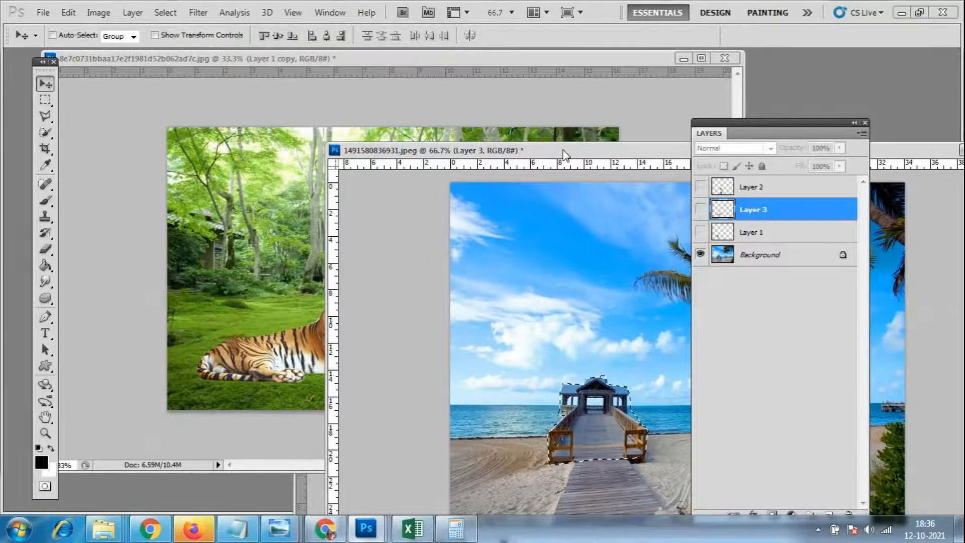
left_click_drag(561, 150, 487, 110)
left_click(533, 233)
left_click(486, 206)
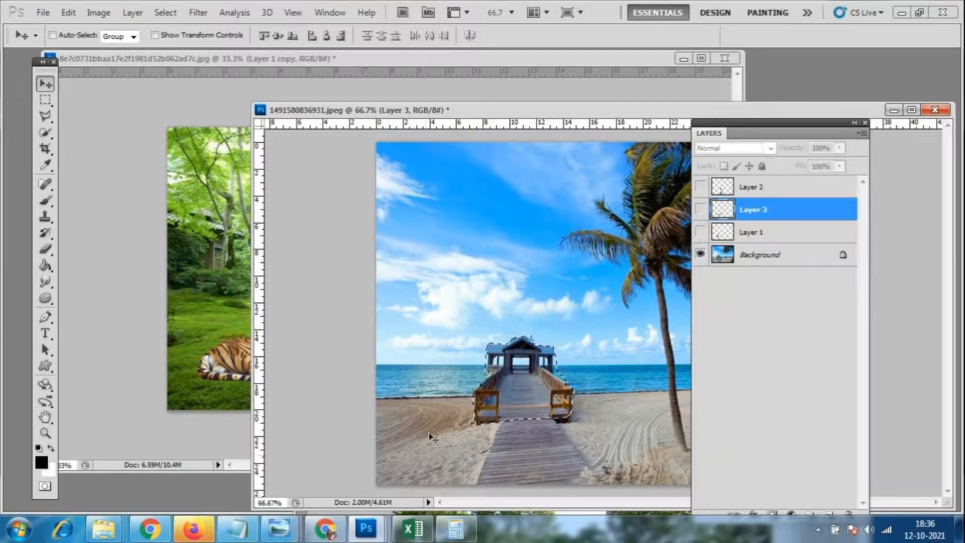
Copy the selected pier from the Background layer into the forest photo, enlarge it to about 319% and place it over the large tiger's back
left_click(744, 261)
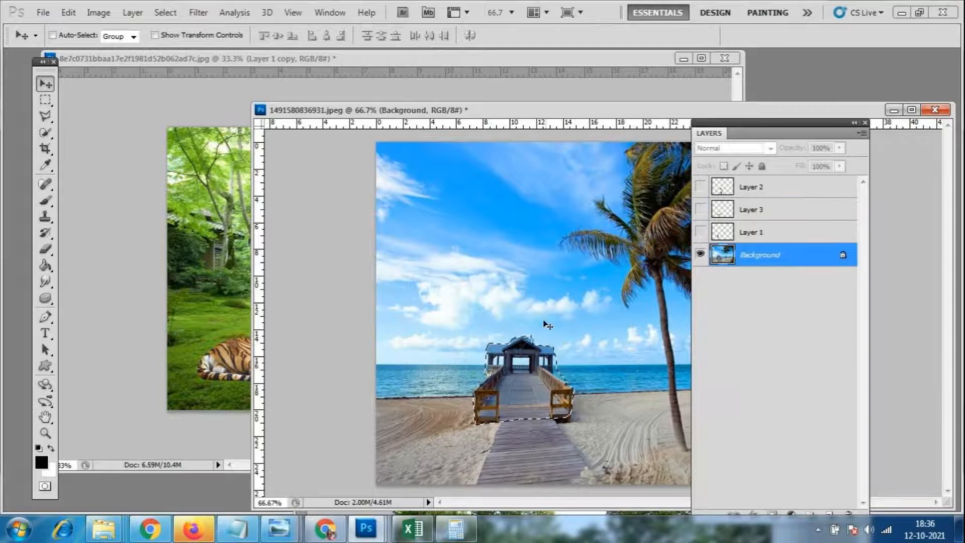
left_click_drag(527, 402, 424, 290)
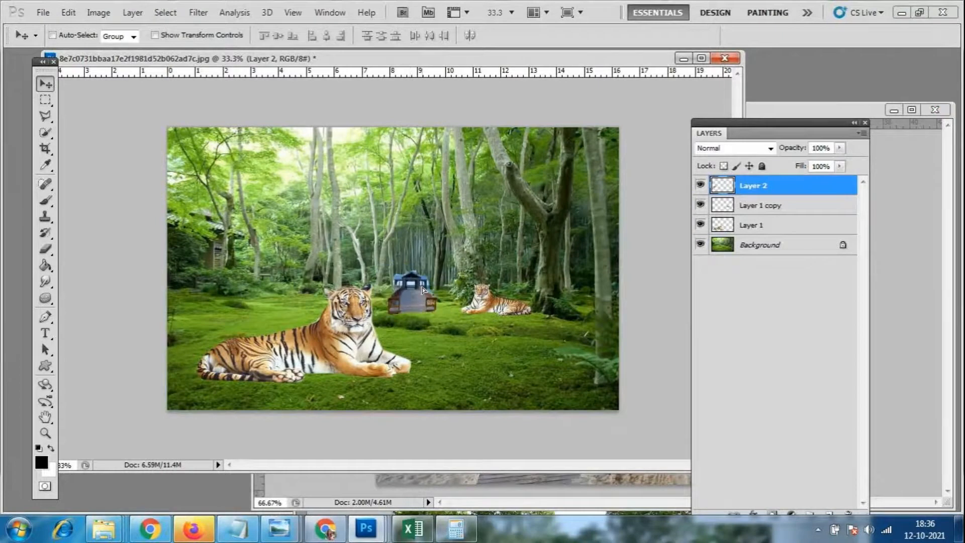
key("ctrl+t")
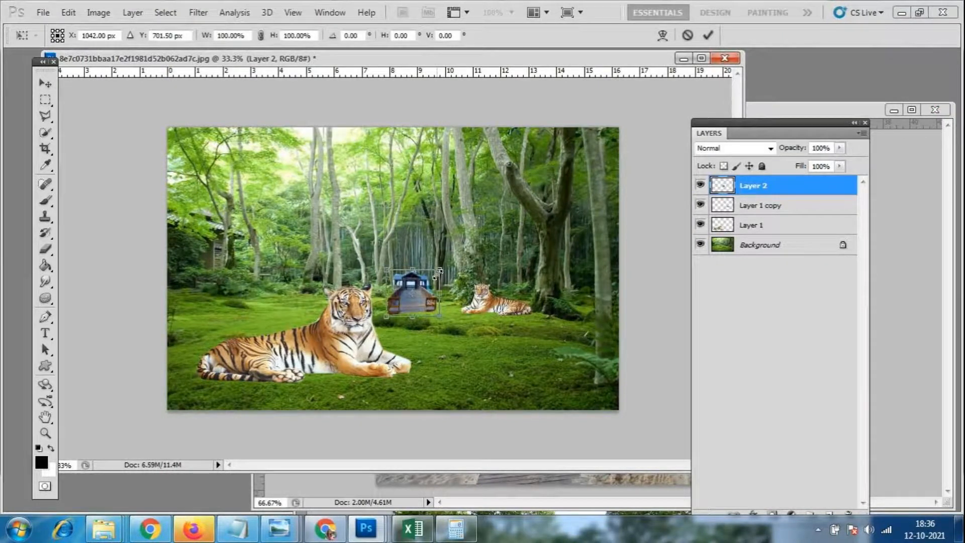
left_click_drag(438, 271, 474, 193)
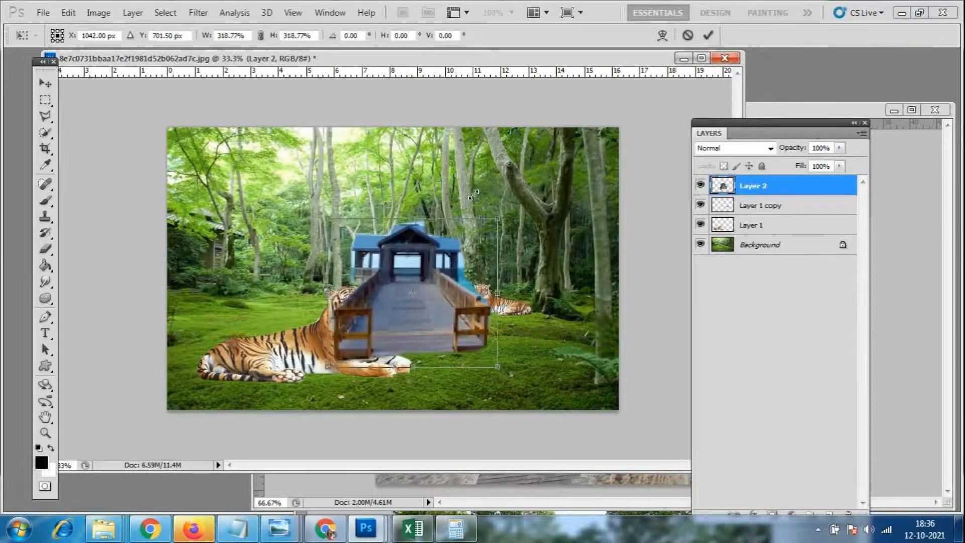
left_click_drag(417, 298, 281, 285)
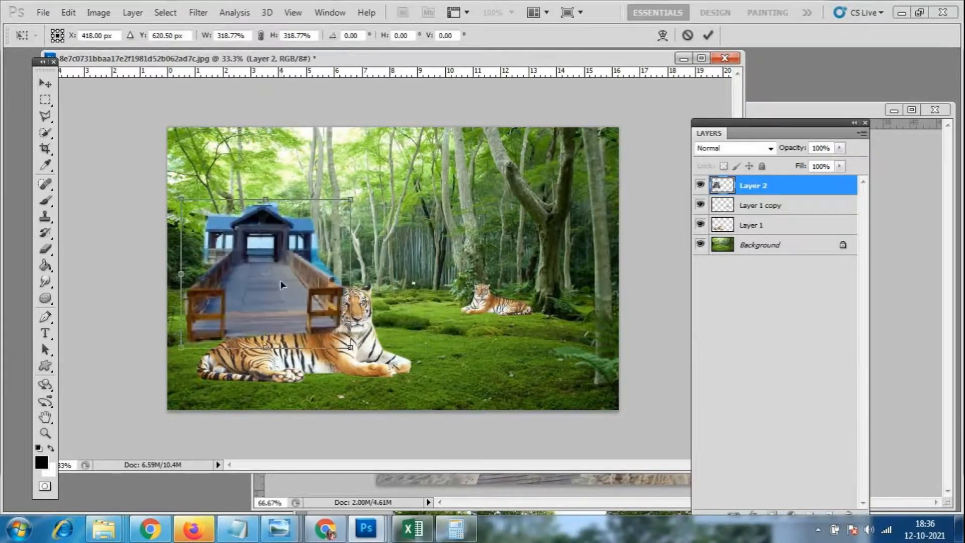
key("Return")
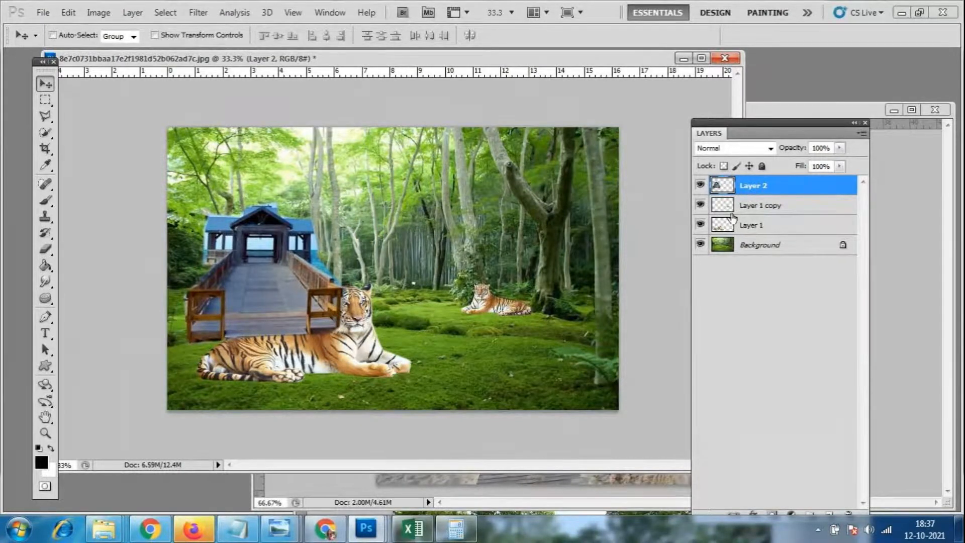
Reorder the pier layer to just above the Background, behind both tigers, and nudge the pier up and left
left_click_drag(761, 186, 759, 236)
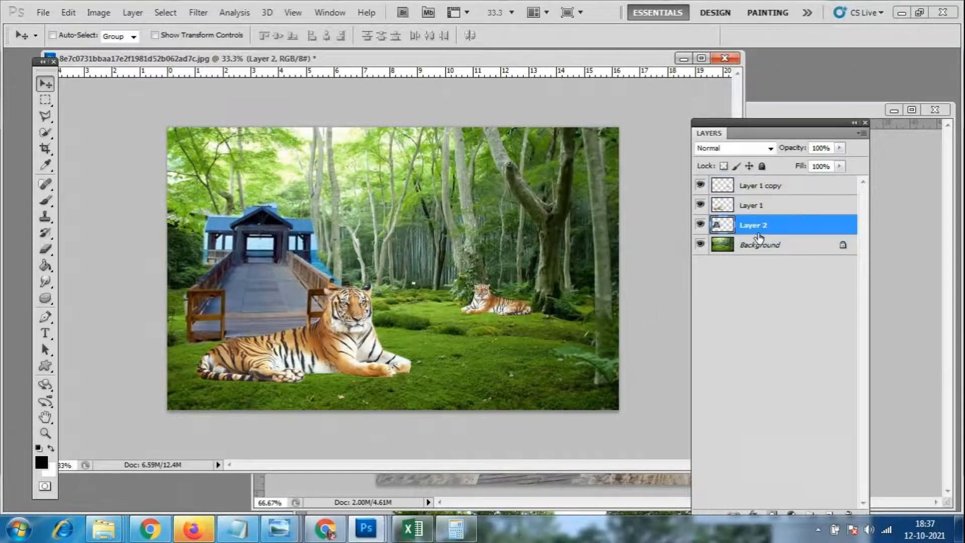
mouse_move(279, 244)
left_mouse_down()
mouse_move(257, 231)
mouse_move(265, 237)
left_mouse_up()
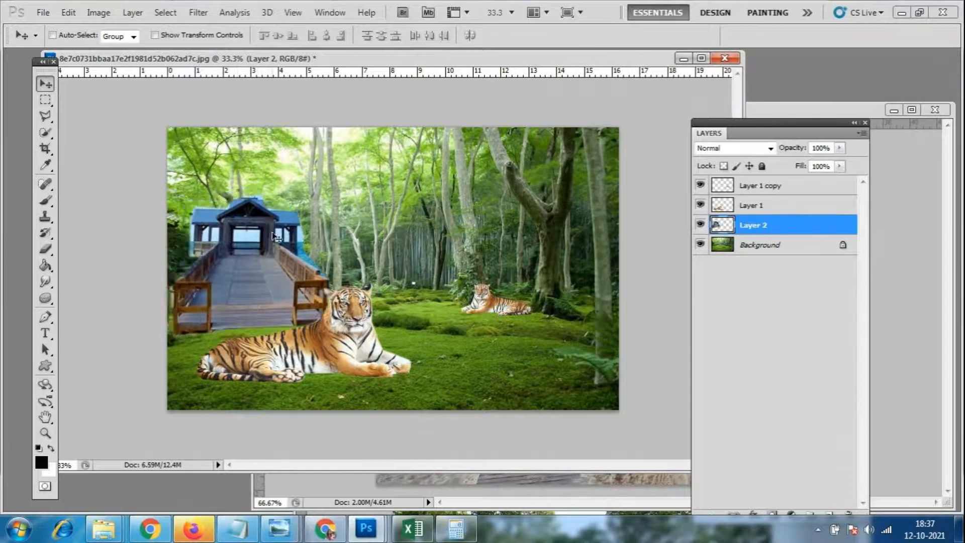
key("ctrl+t")
left_click_drag(252, 191, 253, 226)
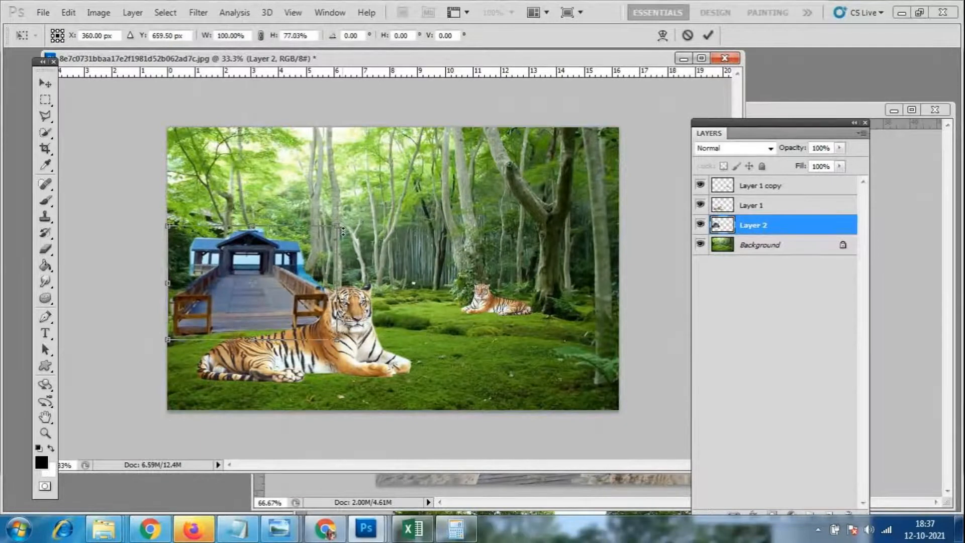
left_click_drag(340, 230, 340, 210)
key("Return")
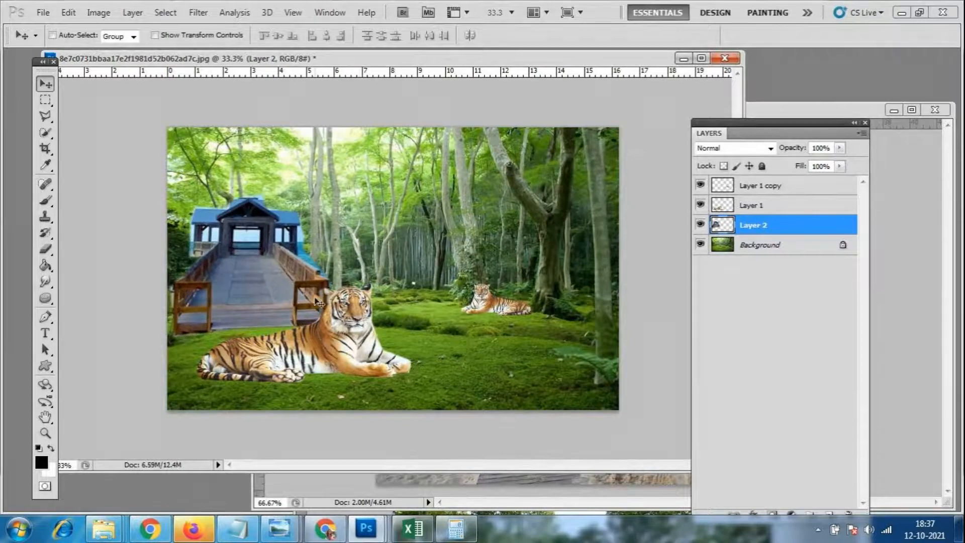
Stretch the pier's height to about 123% and shift it down and left, partly past the photo's edge
key("ctrl+t")
left_click_drag(254, 193, 253, 201)
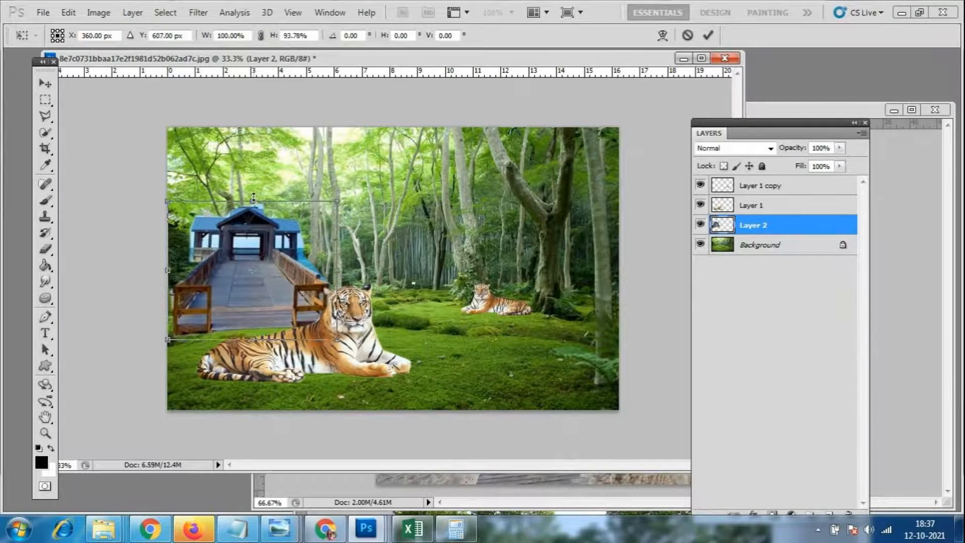
left_click_drag(251, 341, 245, 385)
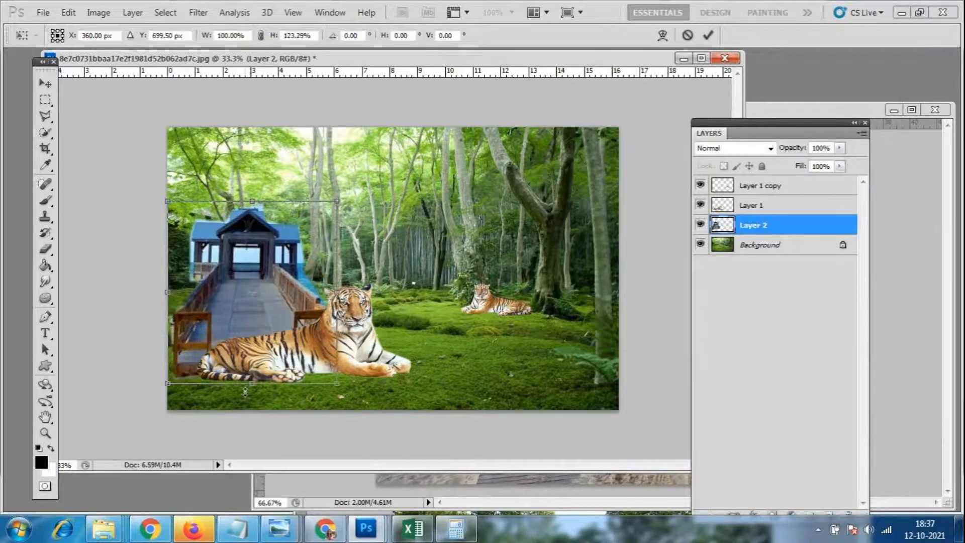
left_click_drag(242, 246, 218, 262)
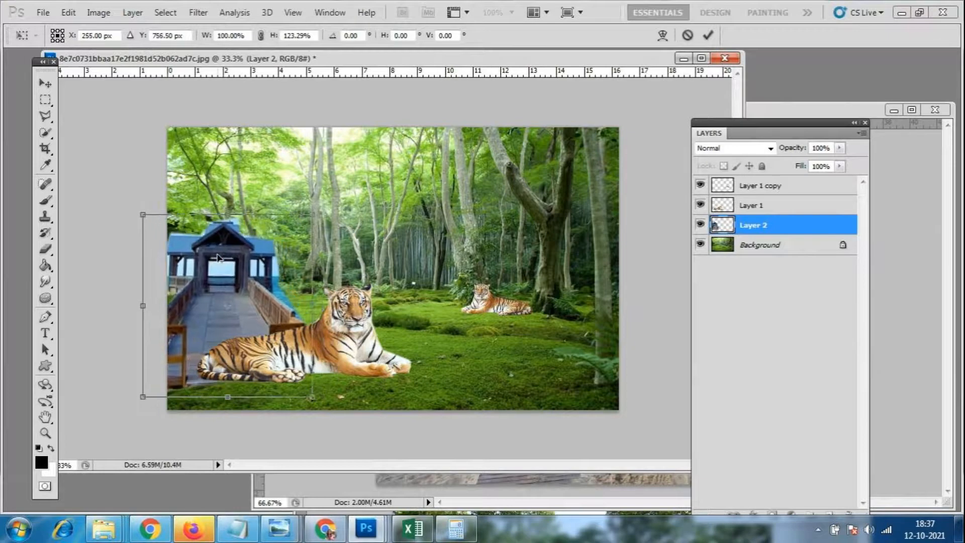
Adjust the pier's rotation to about -0.3°, reposition it behind the large tiger and apply the transform
left_click_drag(320, 404, 325, 400)
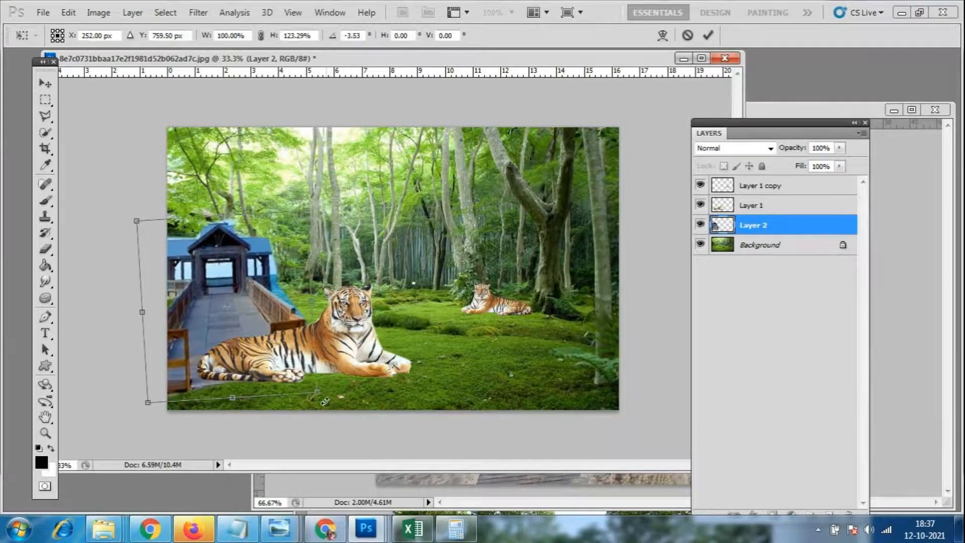
mouse_move(263, 277)
left_mouse_down()
mouse_move(253, 278)
mouse_move(258, 260)
left_mouse_up()
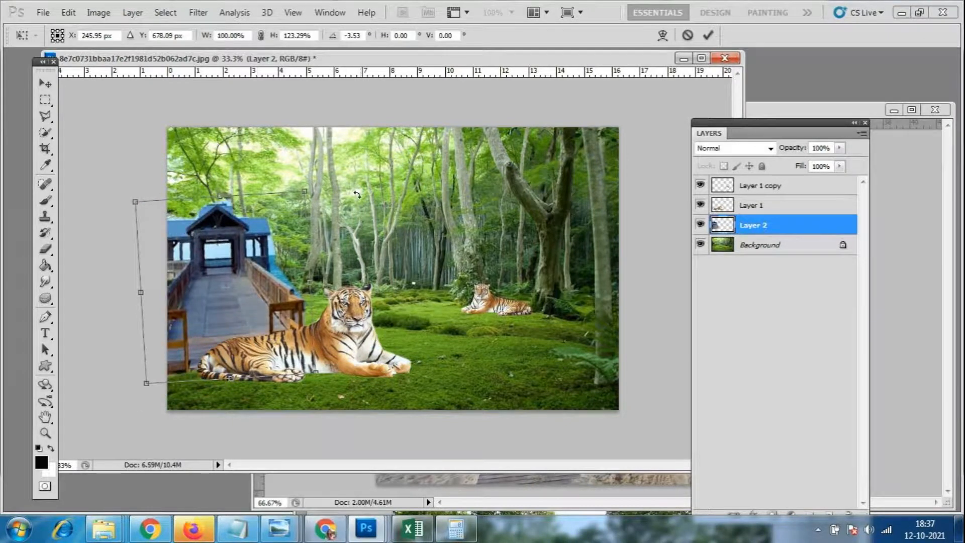
left_click_drag(351, 188, 351, 195)
mouse_move(265, 252)
left_mouse_down()
mouse_move(431, 253)
mouse_move(278, 250)
left_mouse_up()
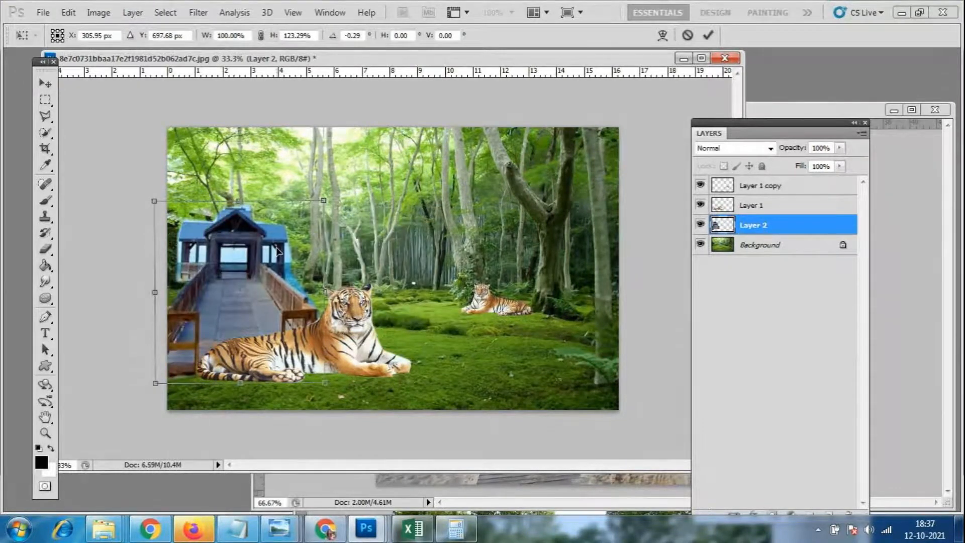
key("Return")
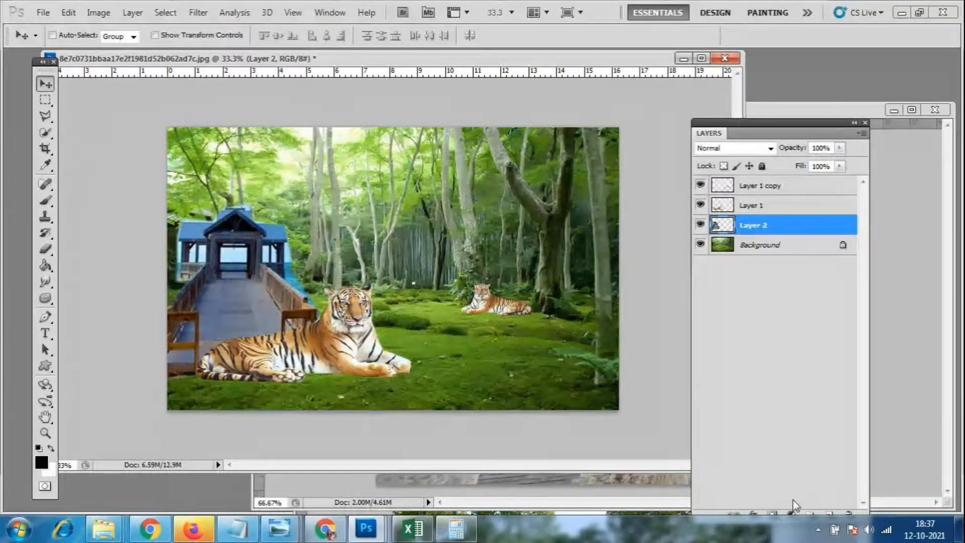
Fade the pier's lower deck and front railings into the grass using the Eraser at size 80 and 10% opacity
left_click_drag(45, 249, 96, 254)
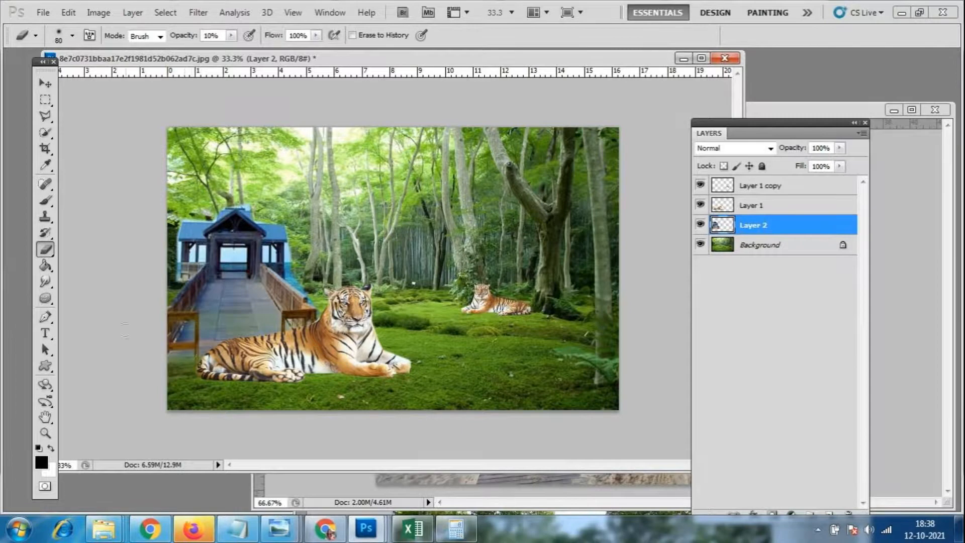
mouse_move(189, 354)
left_mouse_down()
mouse_move(169, 353)
mouse_move(172, 341)
mouse_move(311, 332)
mouse_move(299, 316)
mouse_move(212, 303)
left_mouse_up()
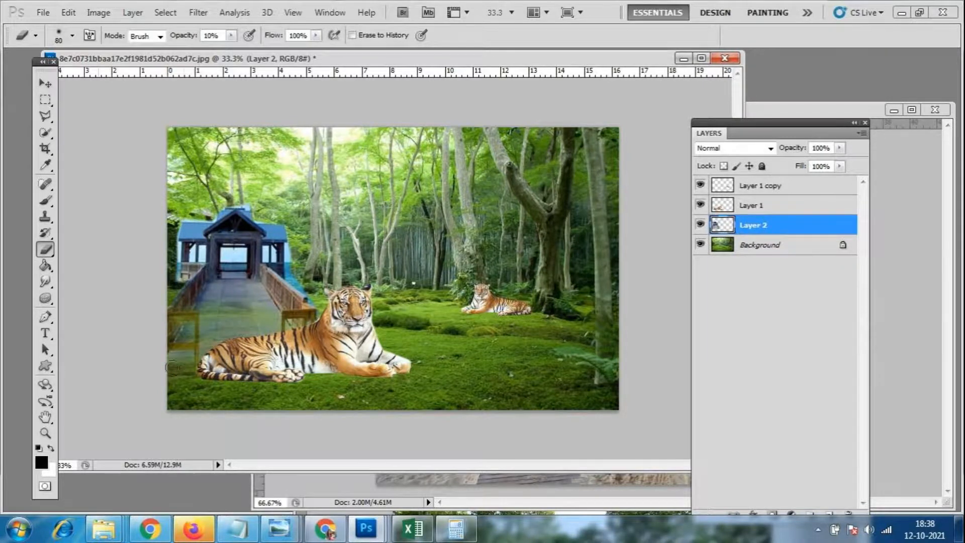
left_click(291, 308)
left_click_drag(292, 307, 214, 302)
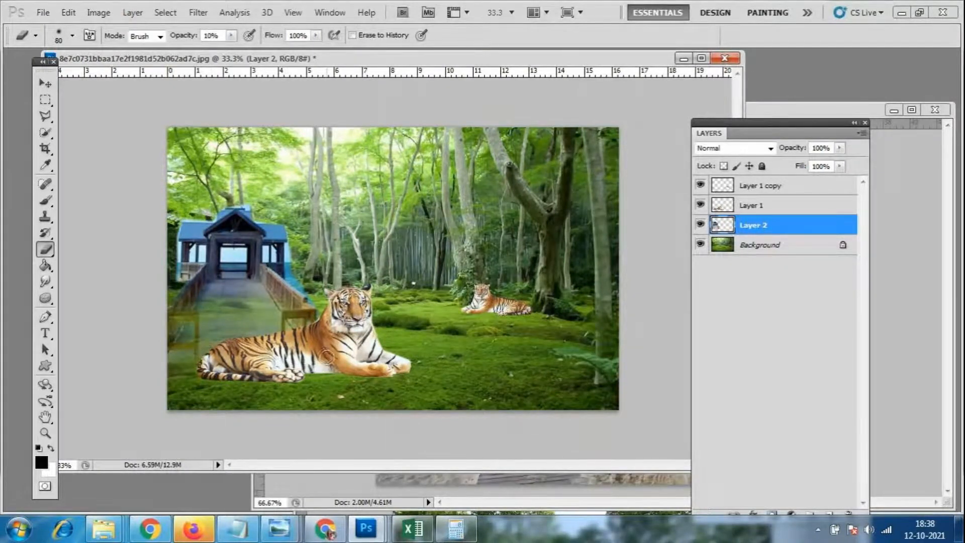
Move the pier slightly down and left with Free Transform and apply the transform
key("ctrl+t")
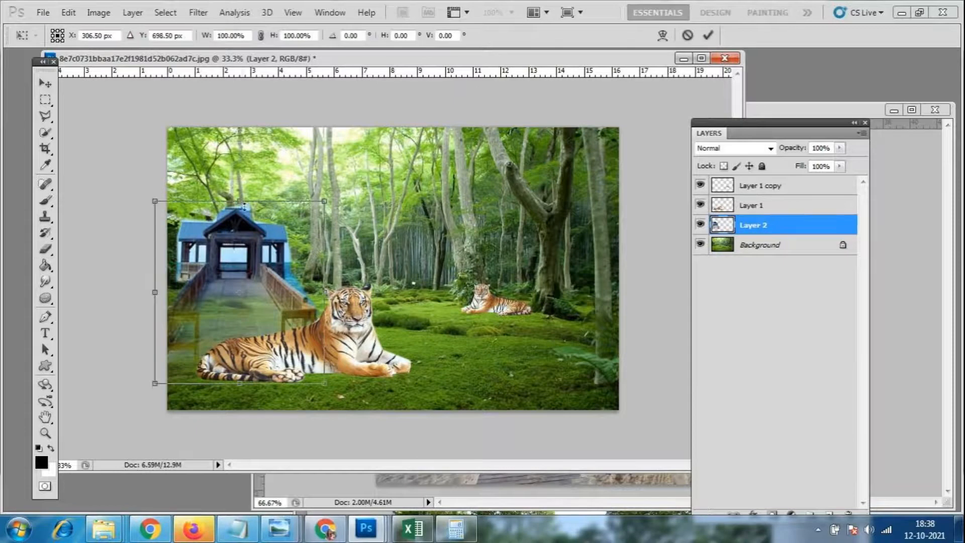
left_click_drag(224, 256, 216, 261)
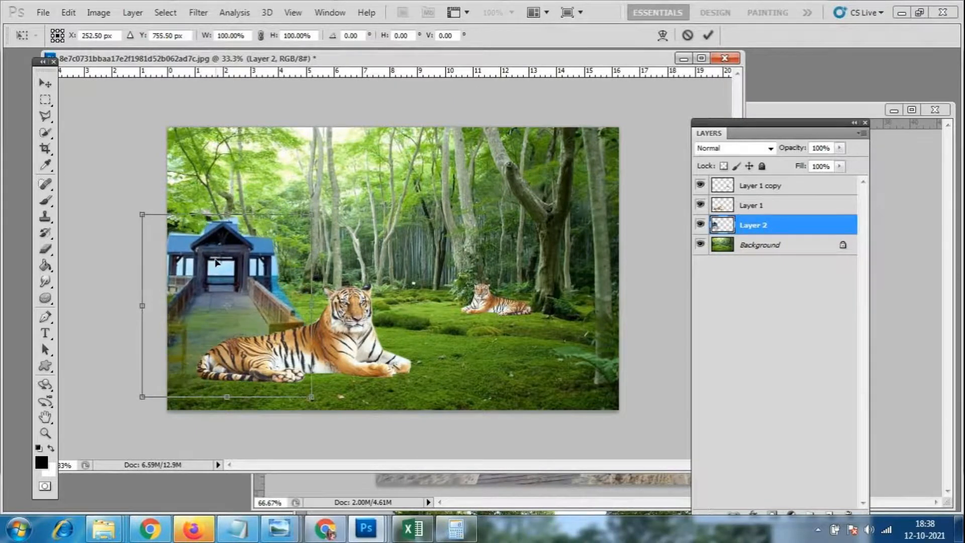
key("Return")
Soften the pier's front railings and lower deck with the Eraser at size 80 and 10% opacity, and hide its layer
key("e")
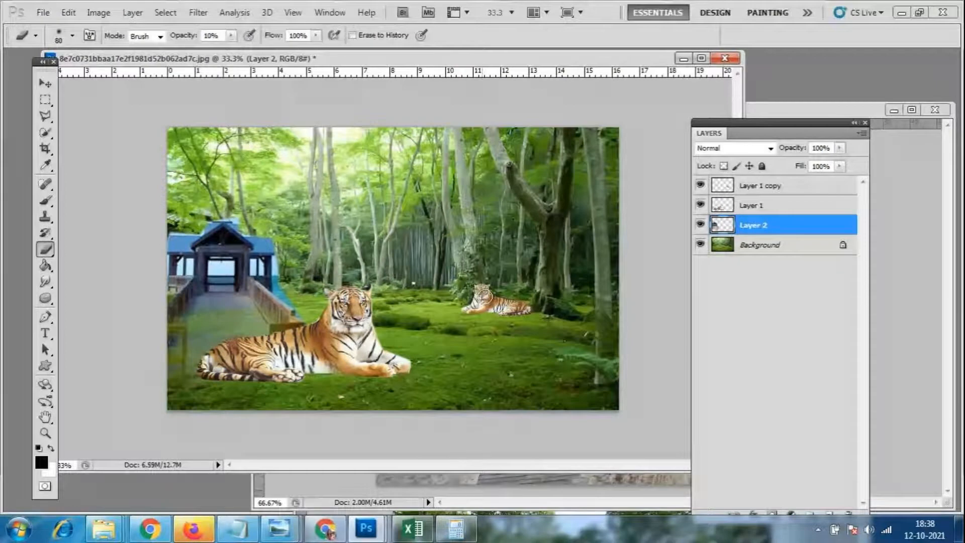
mouse_move(281, 279)
left_mouse_down()
mouse_move(275, 261)
mouse_move(277, 296)
mouse_move(314, 333)
mouse_move(301, 302)
mouse_move(313, 312)
mouse_move(297, 327)
mouse_move(250, 333)
mouse_move(259, 336)
mouse_move(244, 320)
mouse_move(283, 321)
mouse_move(208, 326)
mouse_move(275, 316)
mouse_move(169, 380)
mouse_move(168, 338)
mouse_move(174, 348)
mouse_move(182, 337)
mouse_move(176, 305)
mouse_move(259, 304)
mouse_move(240, 320)
left_mouse_up()
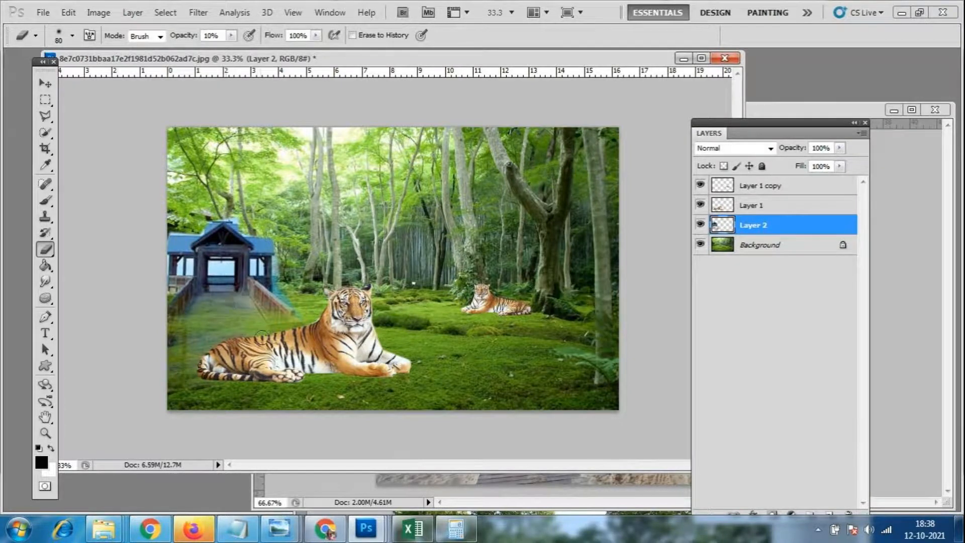
left_click(702, 225)
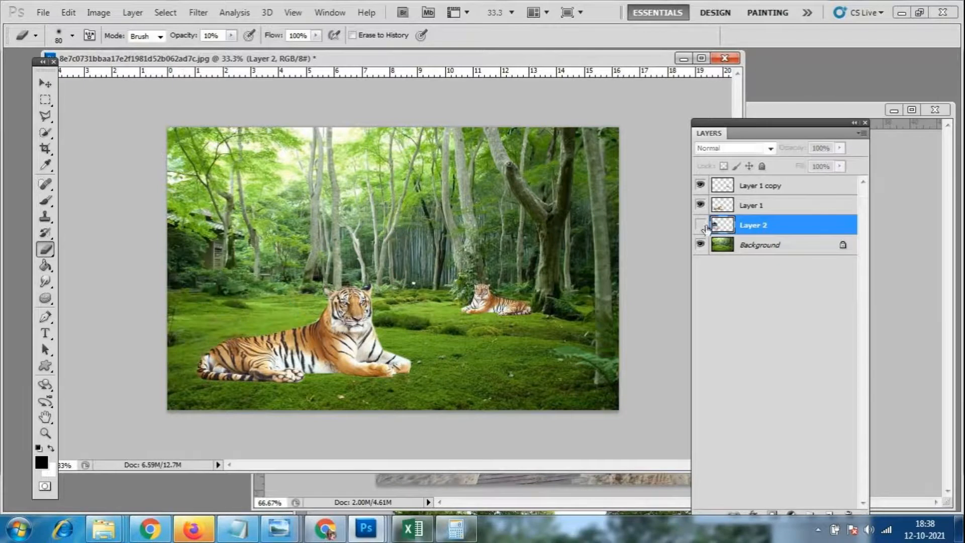
left_click(43, 12)
left_click(64, 40)
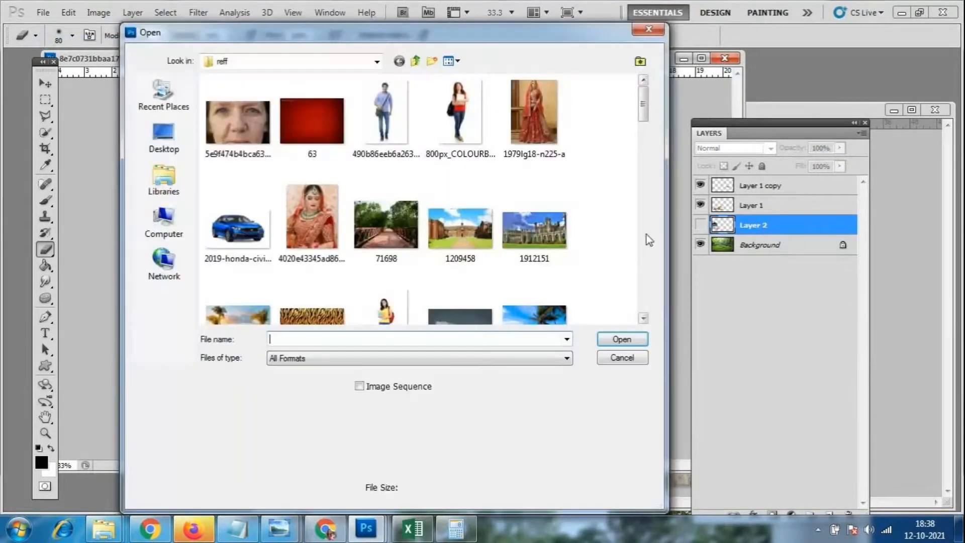
left_click_drag(640, 118, 641, 196)
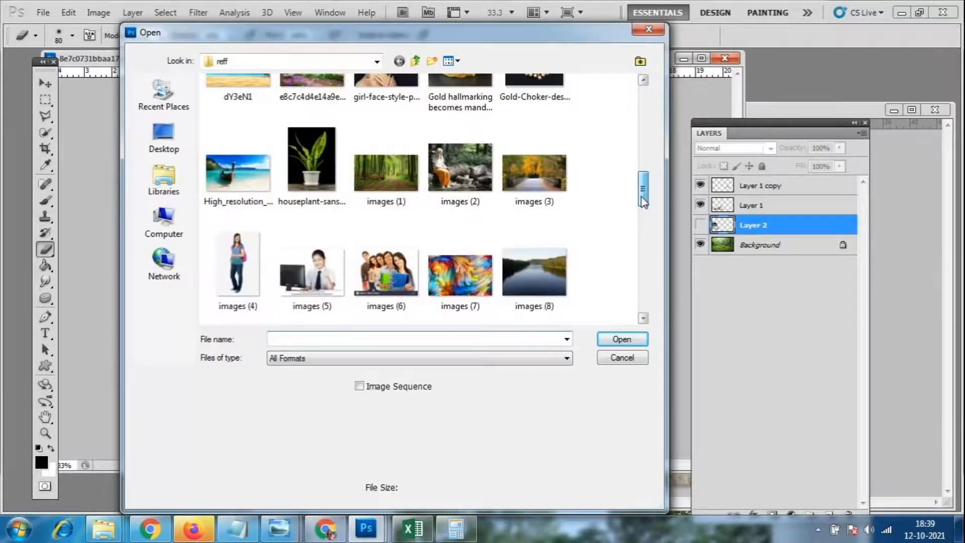
left_click_drag(643, 202, 650, 240)
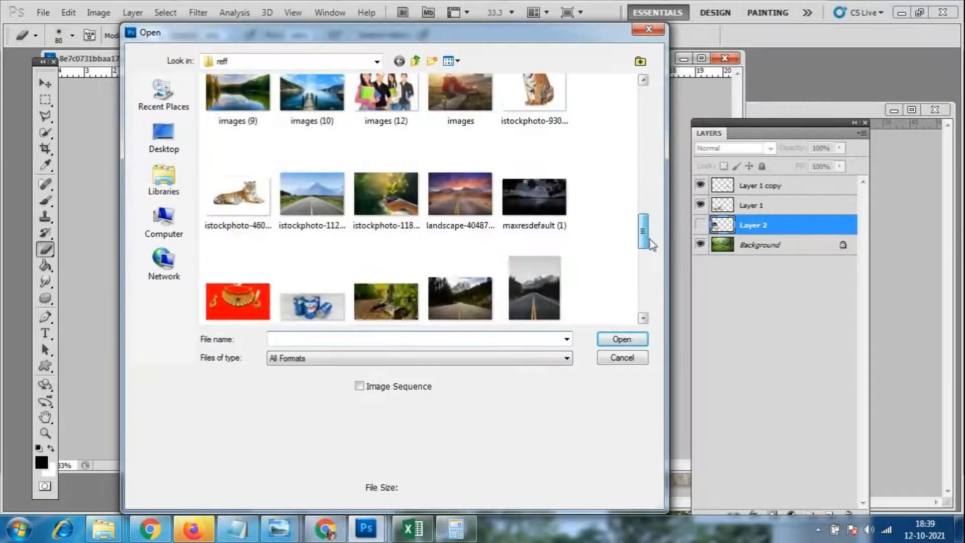
left_click(318, 183)
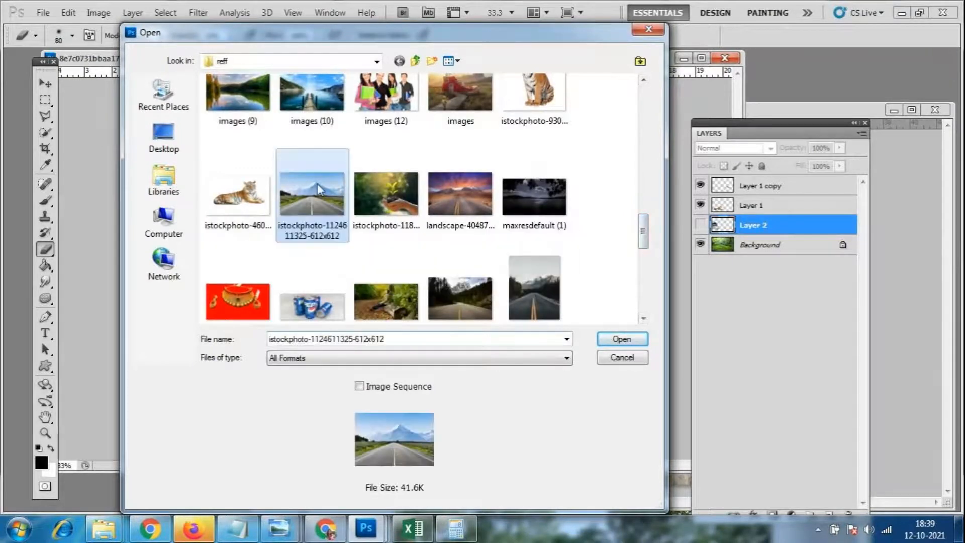
left_click(638, 340)
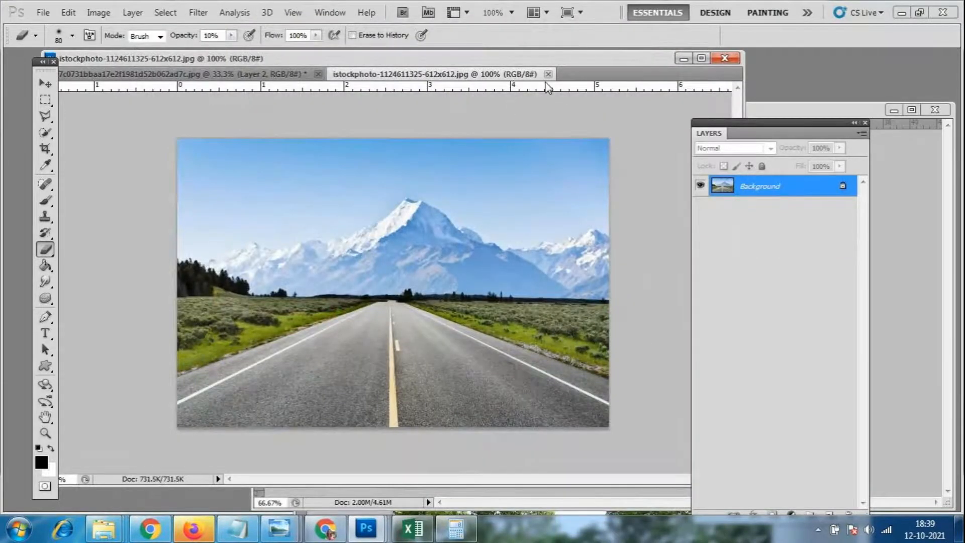
left_click(548, 74)
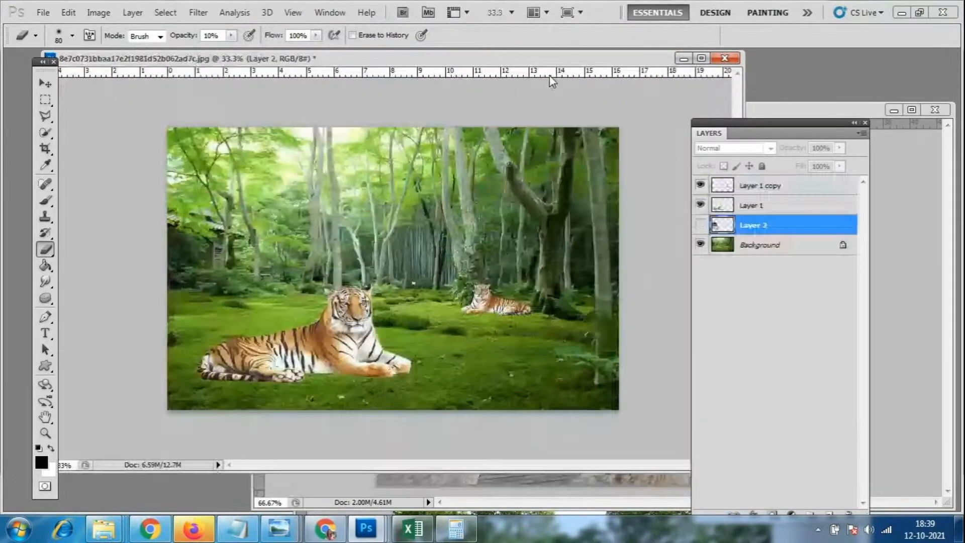
left_click(40, 15)
left_click(47, 41)
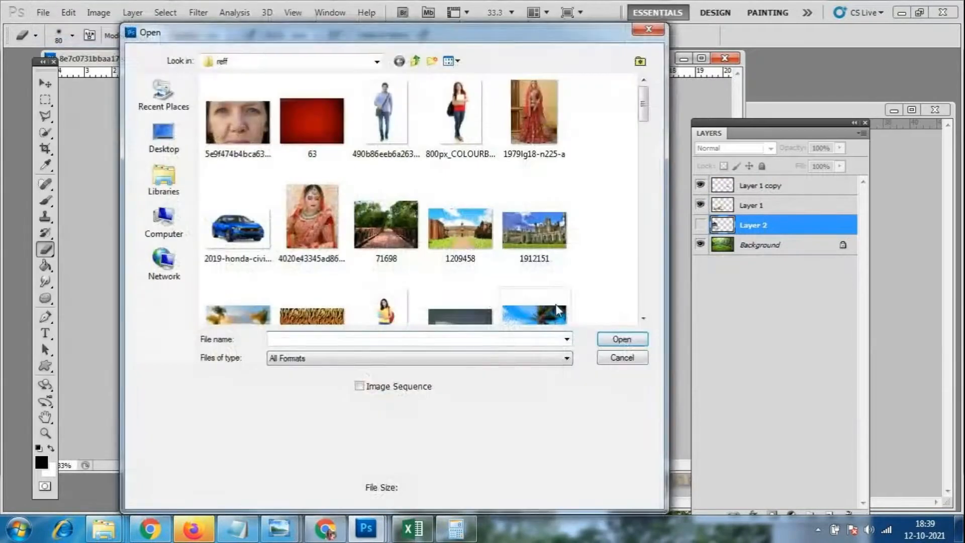
left_click_drag(649, 100, 646, 252)
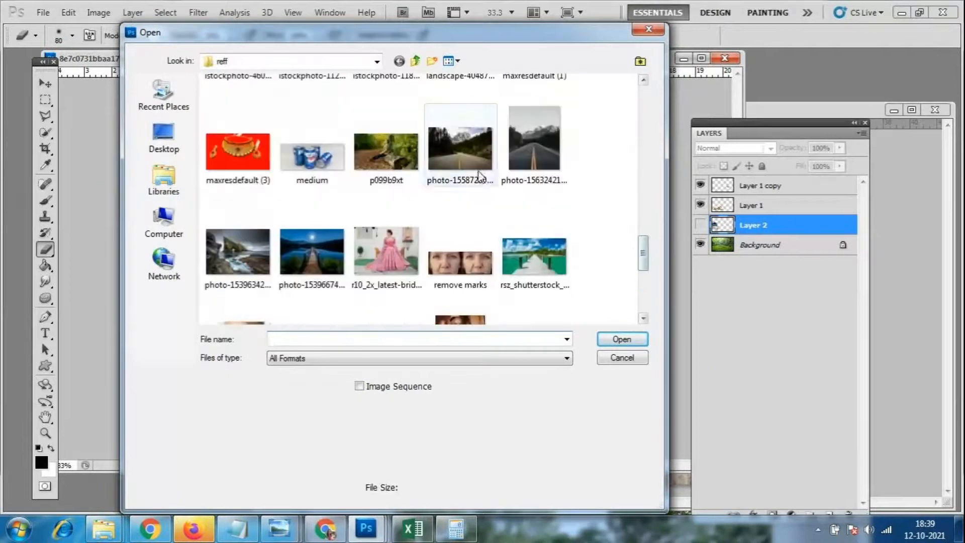
left_click(478, 161)
left_click(618, 340)
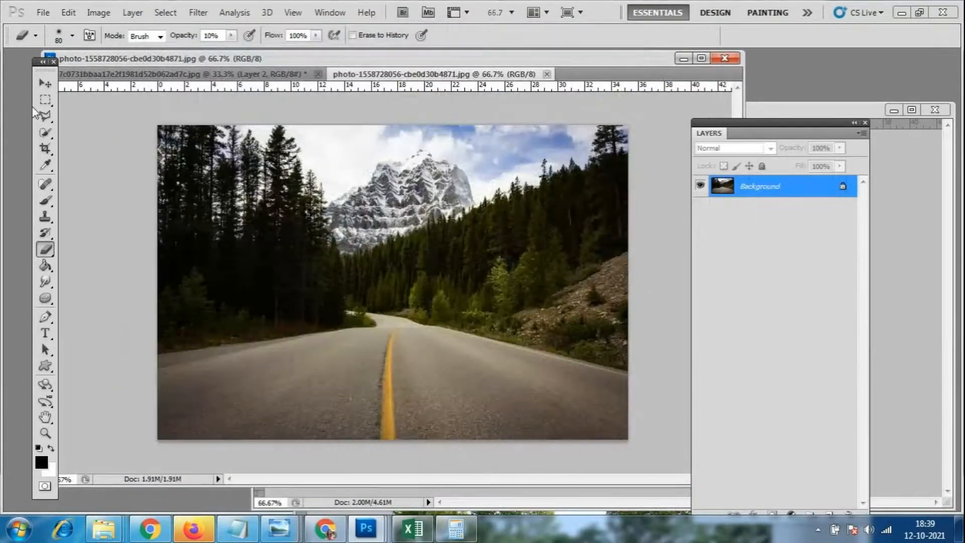
Select the sky, mountain and pine forest above the road with the Polygonal Lasso, excluding the rocky slope
left_click(45, 116)
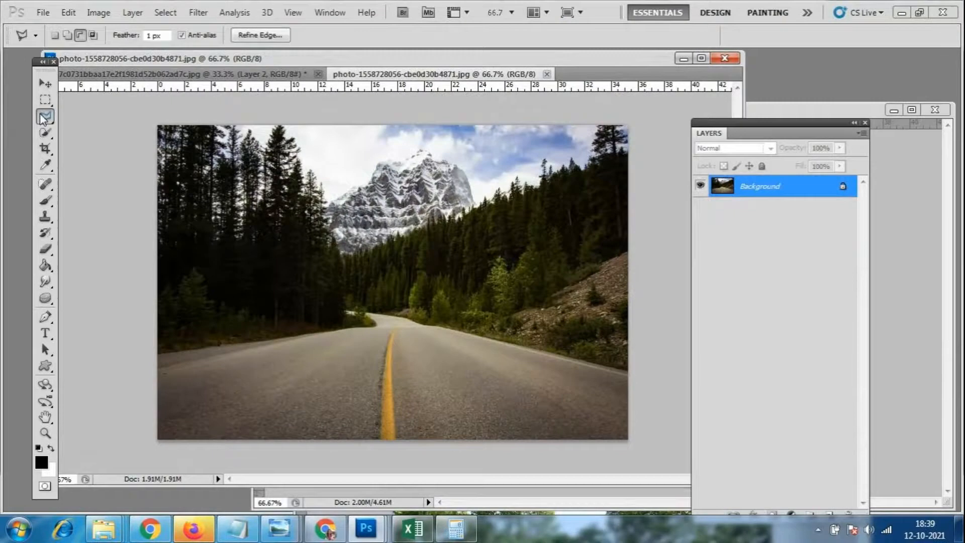
left_click(111, 130)
left_click(159, 298)
left_click(330, 307)
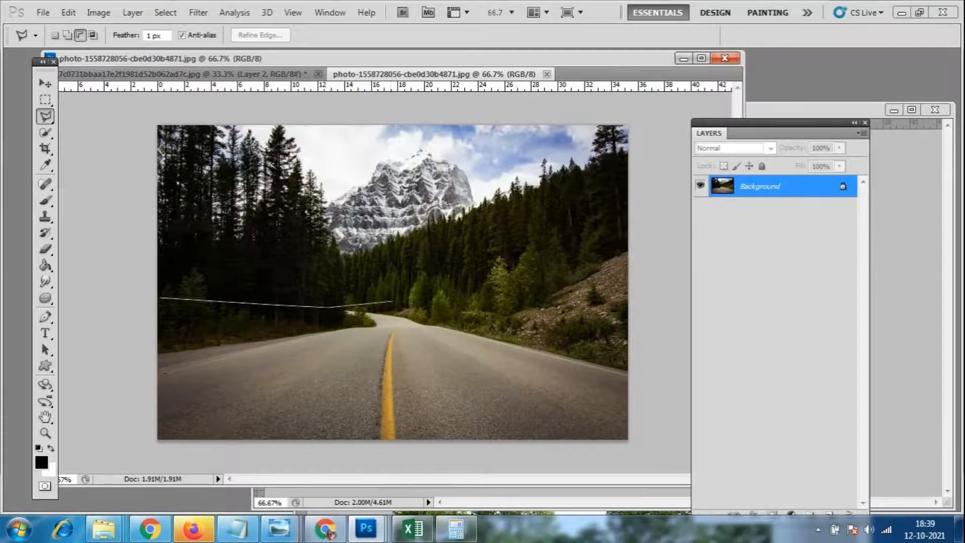
left_click(555, 303)
left_click(666, 227)
left_click(669, 126)
left_click(603, 106)
left_click(342, 110)
left_click(155, 104)
left_click(121, 132)
left_click(118, 247)
left_click(159, 297)
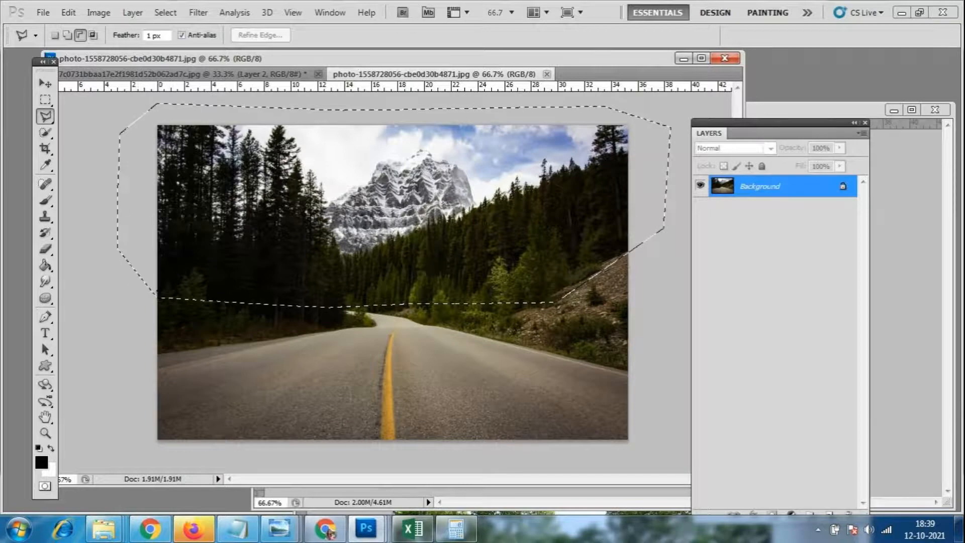
Float the mountain photo in its own window and move the selected scenery into the tiger forest composite, behind both tigers
left_click_drag(451, 74, 580, 130)
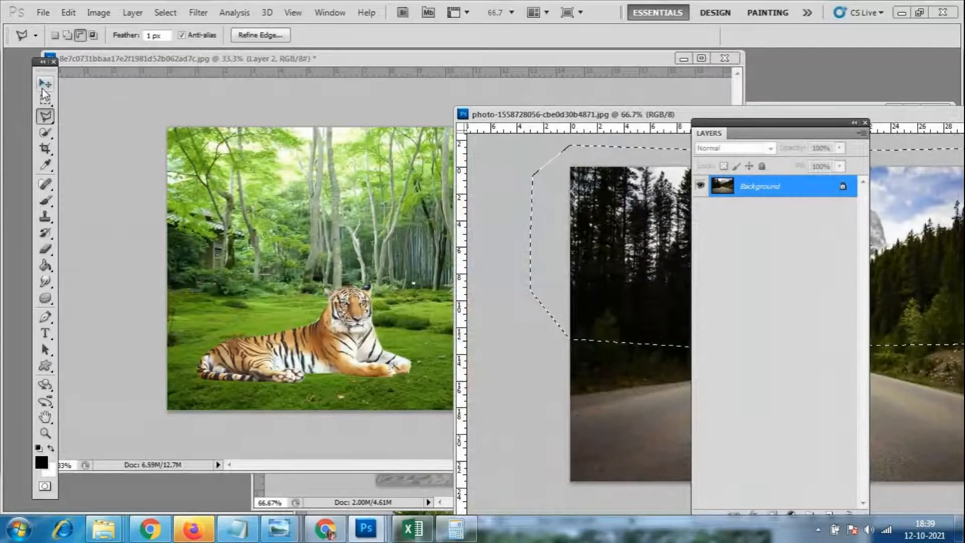
left_click(45, 86)
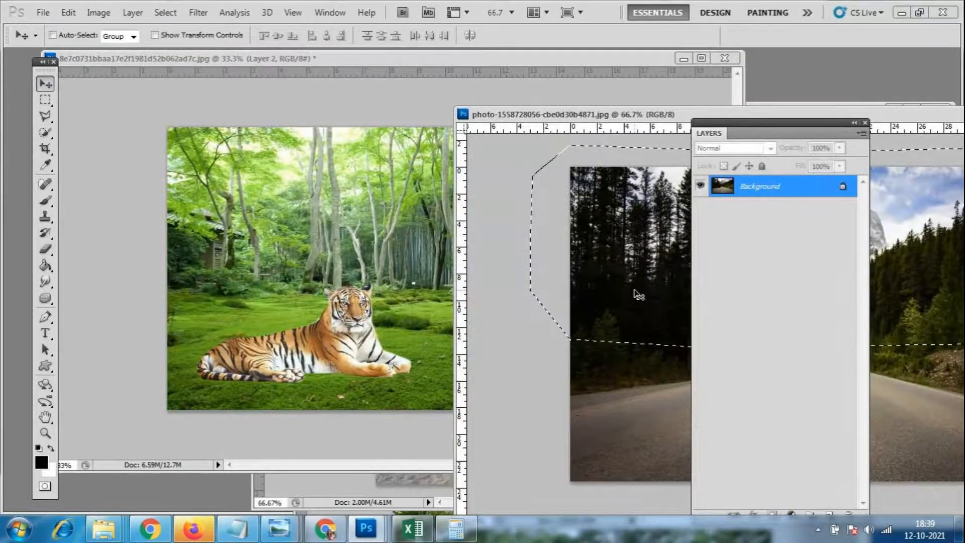
left_click_drag(639, 295, 324, 276)
left_click_drag(429, 281, 392, 232)
Scale the mountain scenery to about 191%, position it over the full width of the upper forest and apply the transform
key("ctrl+t")
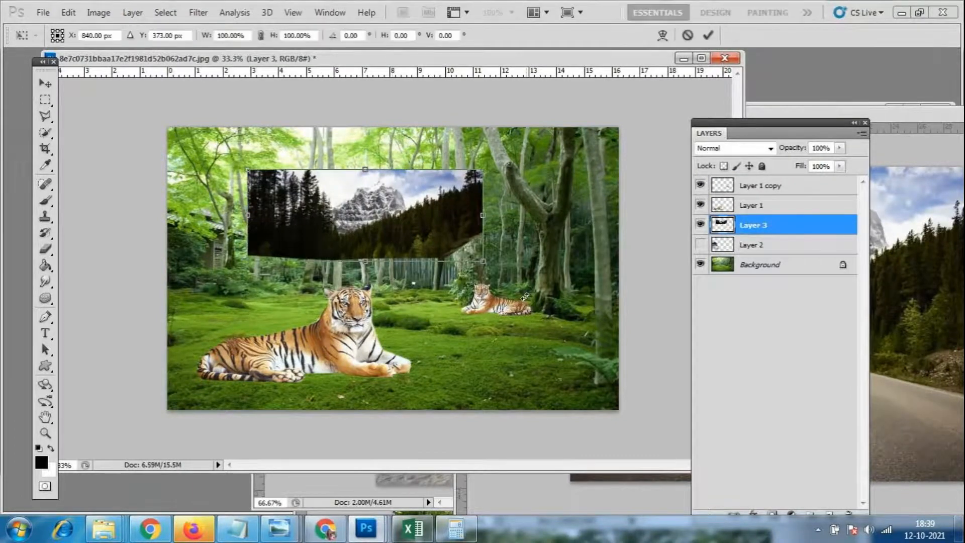
left_click_drag(489, 168, 591, 119)
left_click_drag(493, 200, 519, 200)
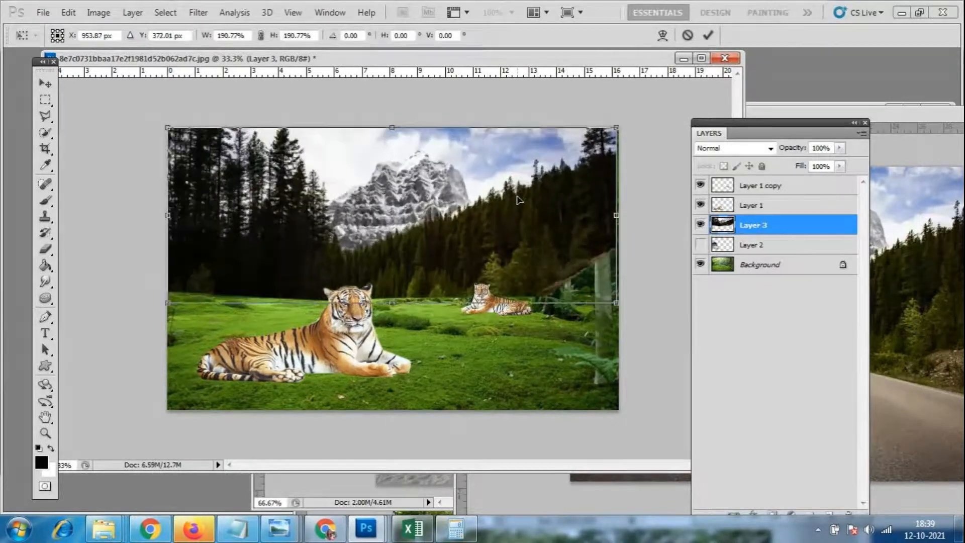
mouse_move(616, 303)
left_mouse_down()
mouse_move(626, 318)
mouse_move(612, 302)
left_mouse_up()
key("Return")
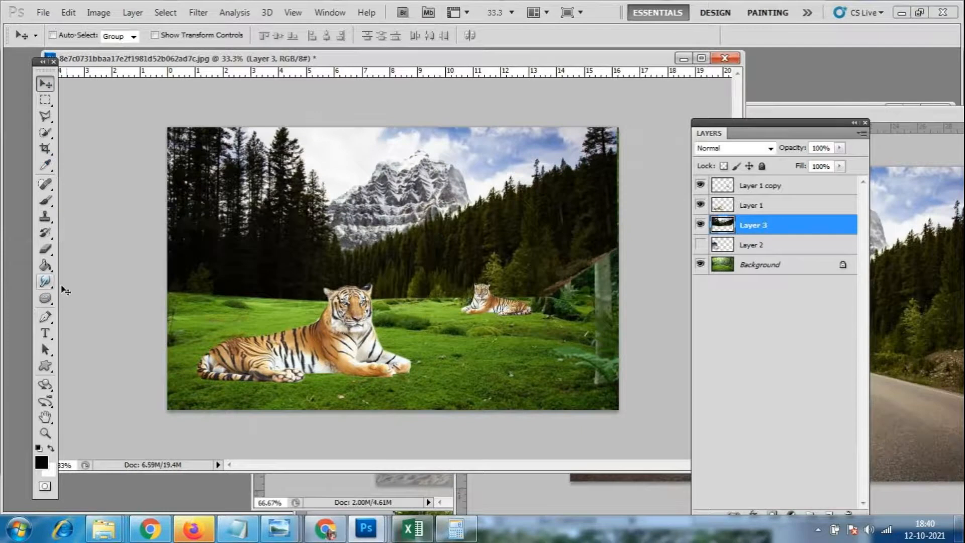
Blend the mountain layer's lower and side edges into the grass and trees using a soft 100 px Eraser at 10% opacity
left_click(46, 246)
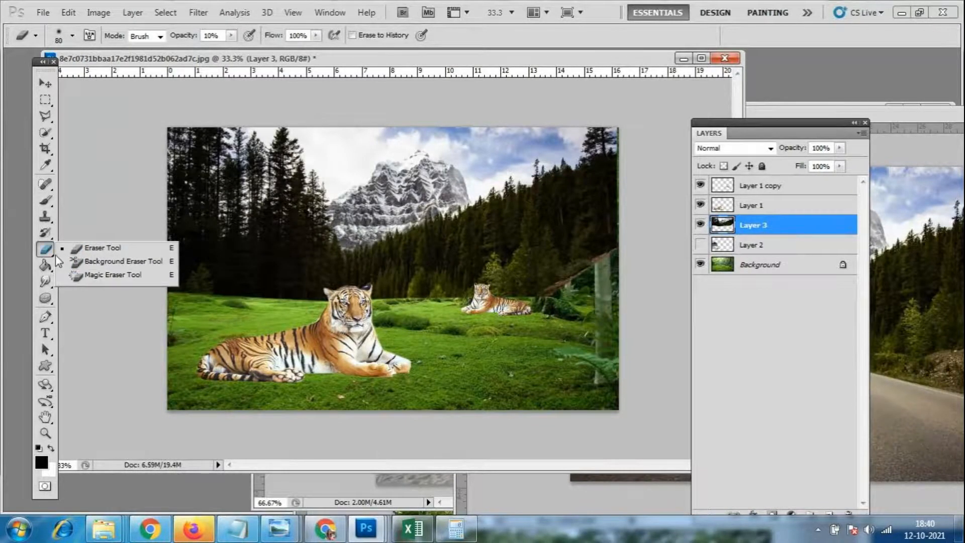
left_click(106, 251)
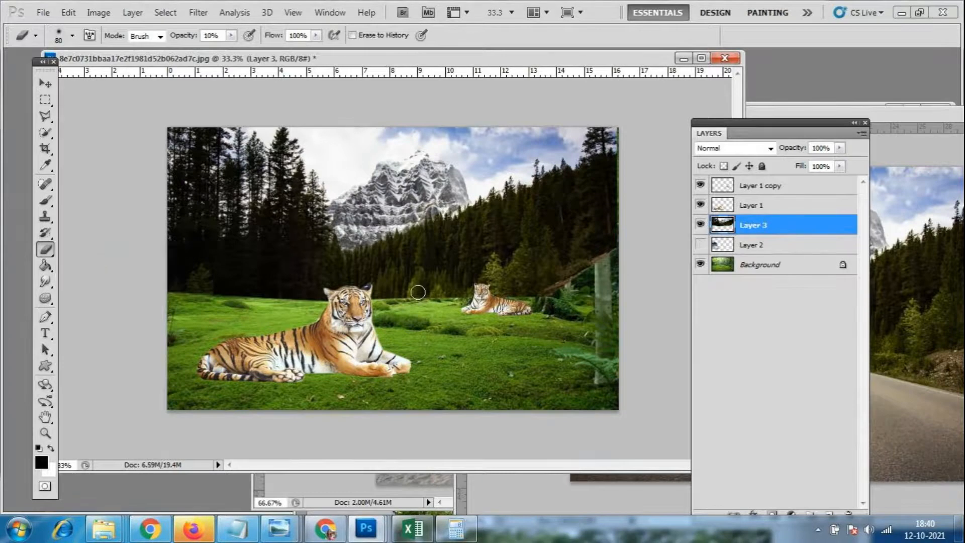
key("bracketright")
key("bracketright")
left_click(73, 36)
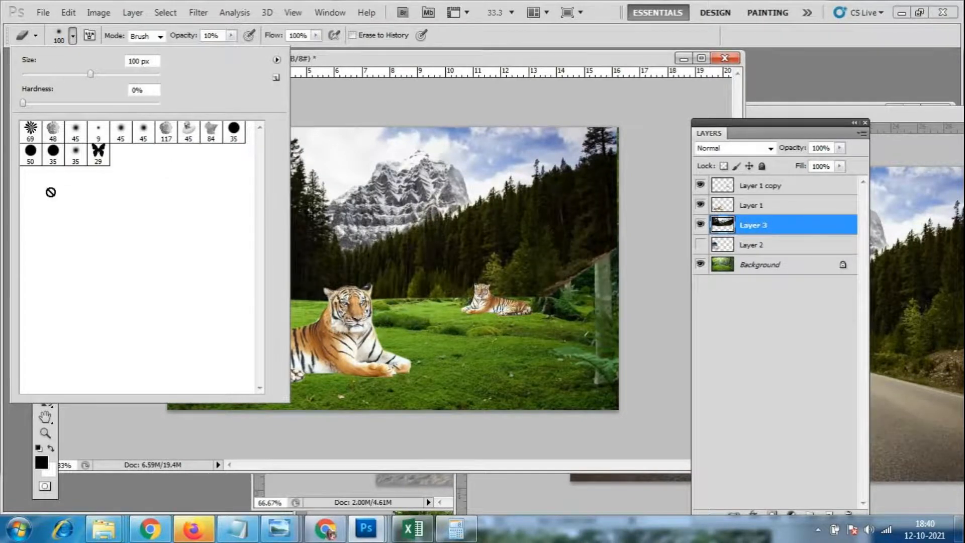
left_click(527, 30)
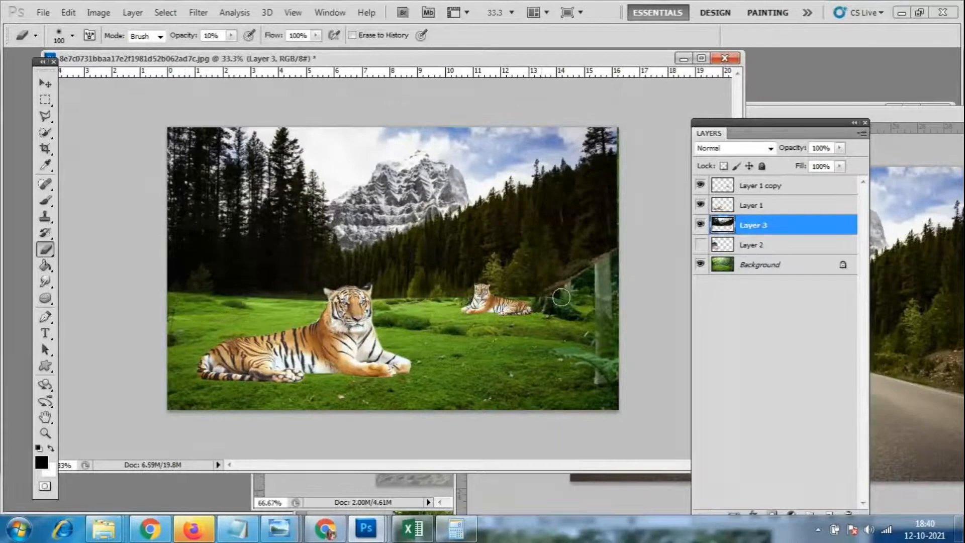
mouse_move(557, 287)
left_mouse_down()
mouse_move(605, 255)
mouse_move(571, 280)
mouse_move(606, 247)
mouse_move(570, 273)
mouse_move(602, 260)
mouse_move(601, 171)
mouse_move(590, 254)
mouse_move(540, 304)
mouse_move(564, 287)
mouse_move(569, 209)
mouse_move(587, 250)
mouse_move(601, 239)
mouse_move(600, 181)
mouse_move(591, 183)
mouse_move(587, 137)
mouse_move(611, 241)
mouse_move(610, 361)
mouse_move(610, 209)
mouse_move(568, 208)
mouse_move(567, 153)
mouse_move(601, 125)
mouse_move(572, 281)
left_mouse_up()
mouse_move(433, 295)
left_mouse_down()
mouse_move(408, 291)
mouse_move(529, 290)
mouse_move(514, 280)
mouse_move(607, 299)
left_mouse_up()
left_click(607, 298)
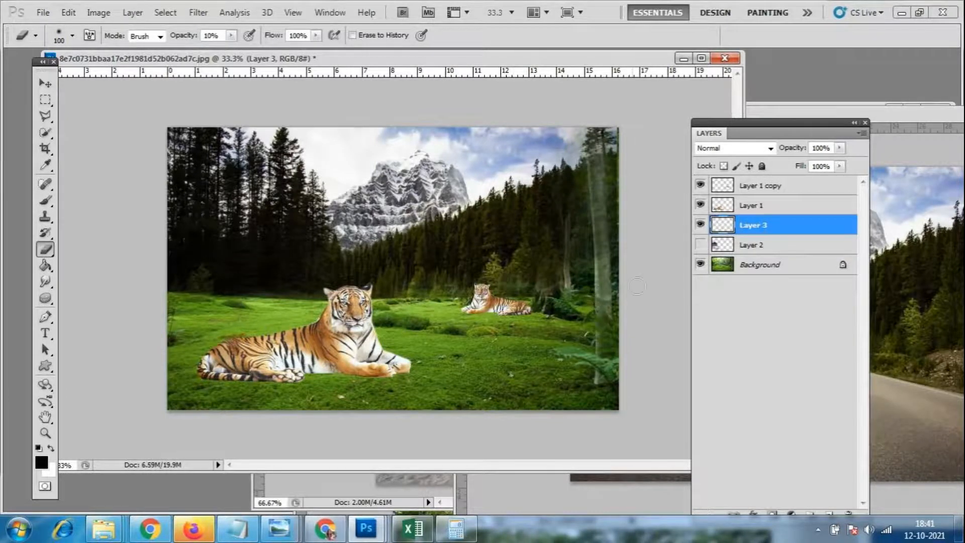
mouse_move(565, 237)
left_mouse_down()
mouse_move(546, 206)
mouse_move(556, 330)
mouse_move(582, 301)
mouse_move(555, 280)
left_mouse_up()
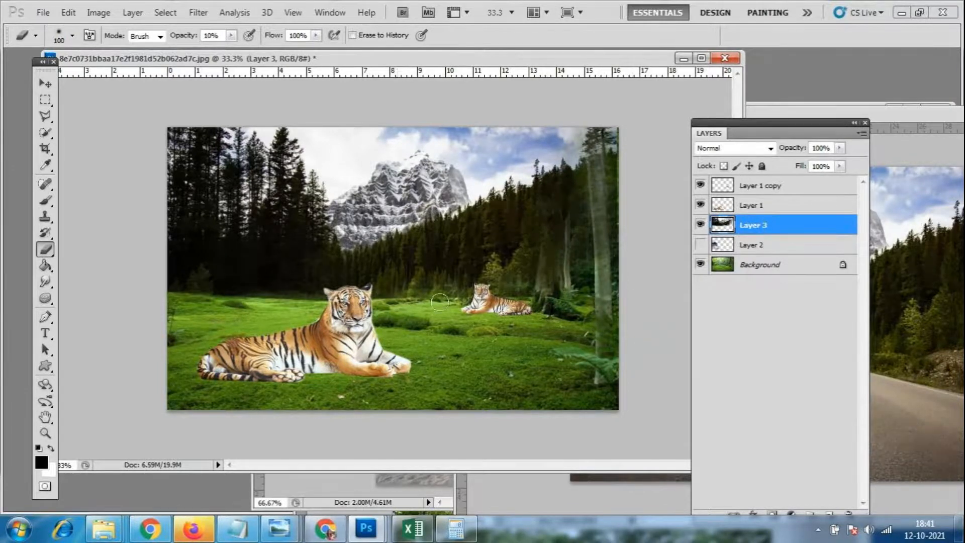
left_click_drag(265, 297, 273, 294)
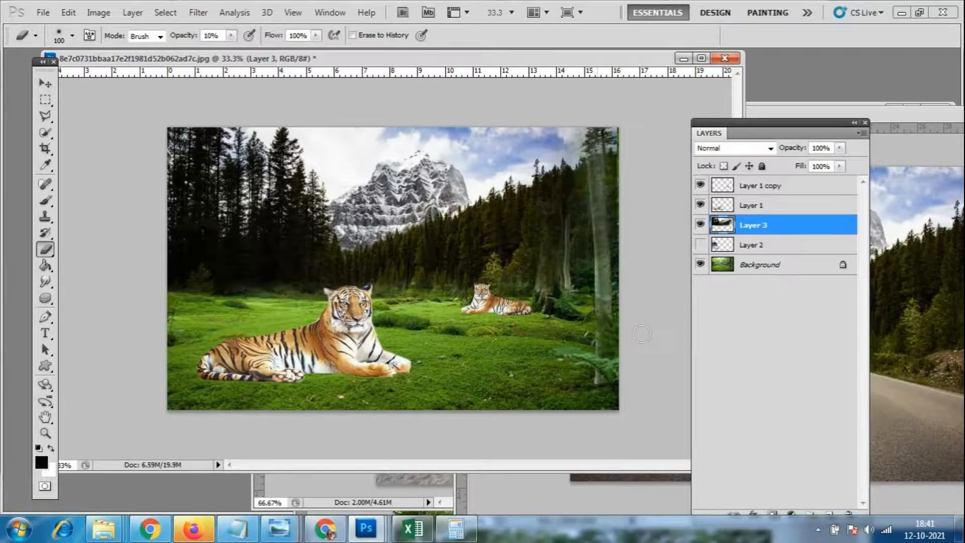
Toggle the mountain layer's visibility to compare the composite with and without it
left_click(699, 226)
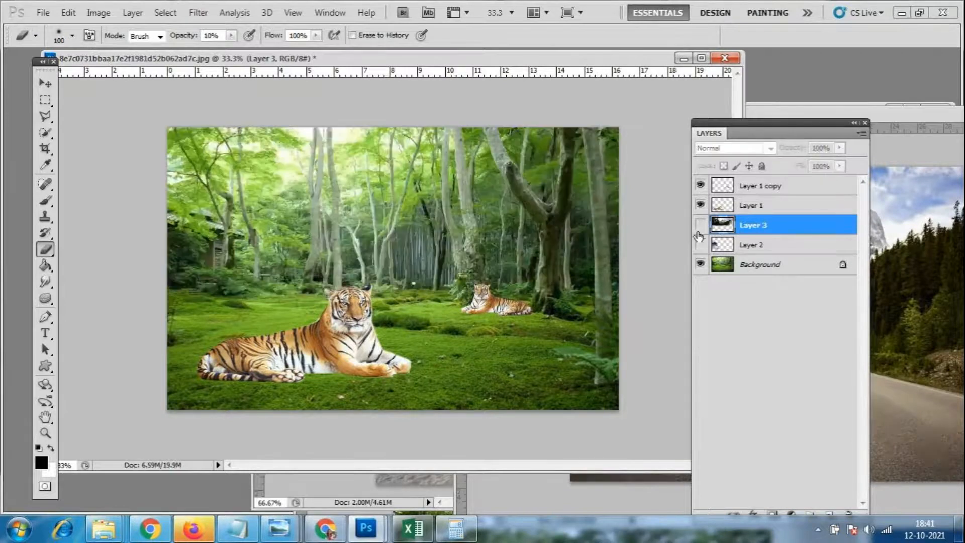
left_click(699, 226)
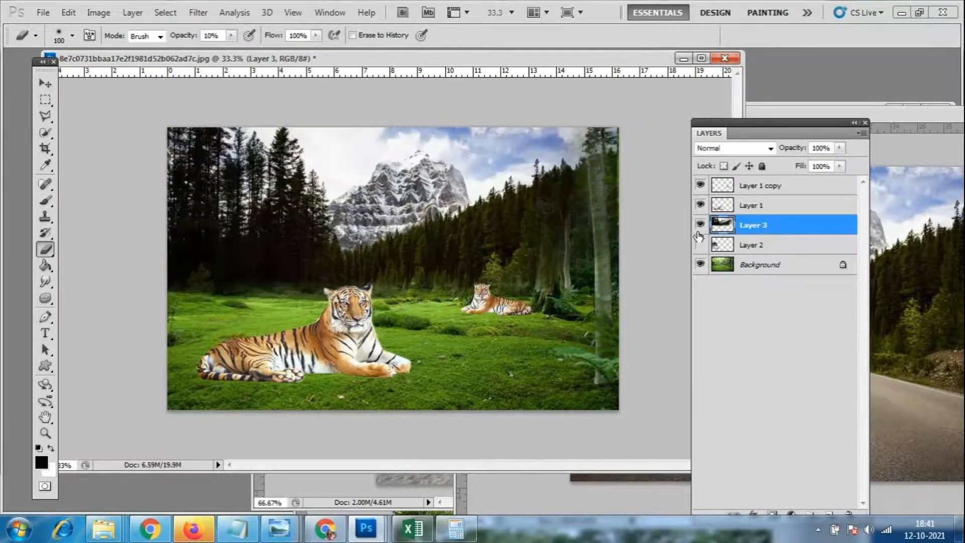
left_click(699, 226)
left_click(699, 226)
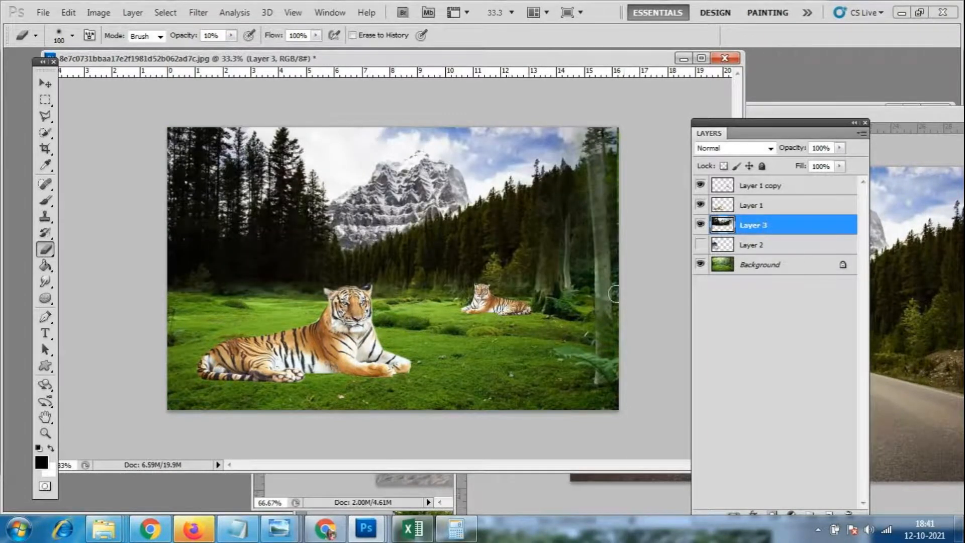
left_click(699, 226)
left_click(699, 226)
Show the hidden pier layer again and make the mountain layer above it active
left_click(700, 245)
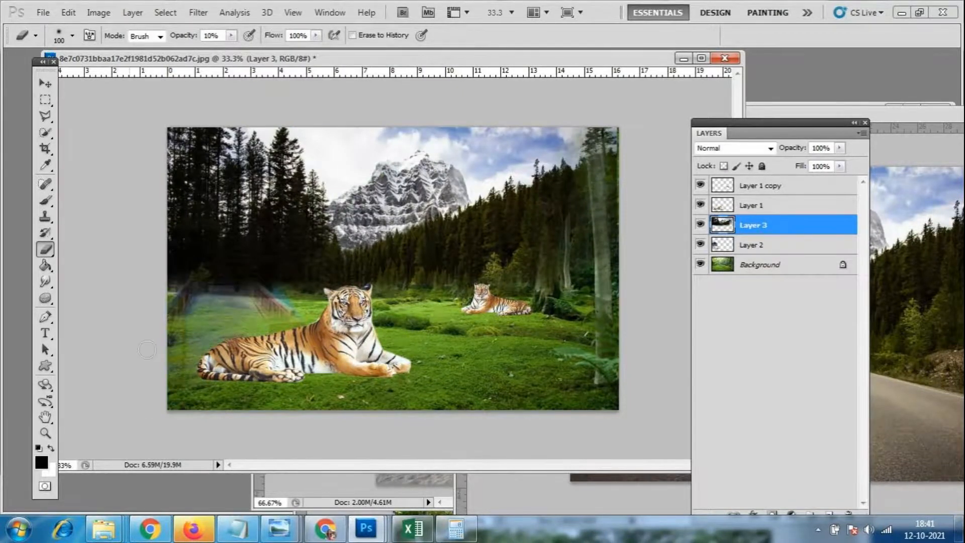
left_click(770, 246)
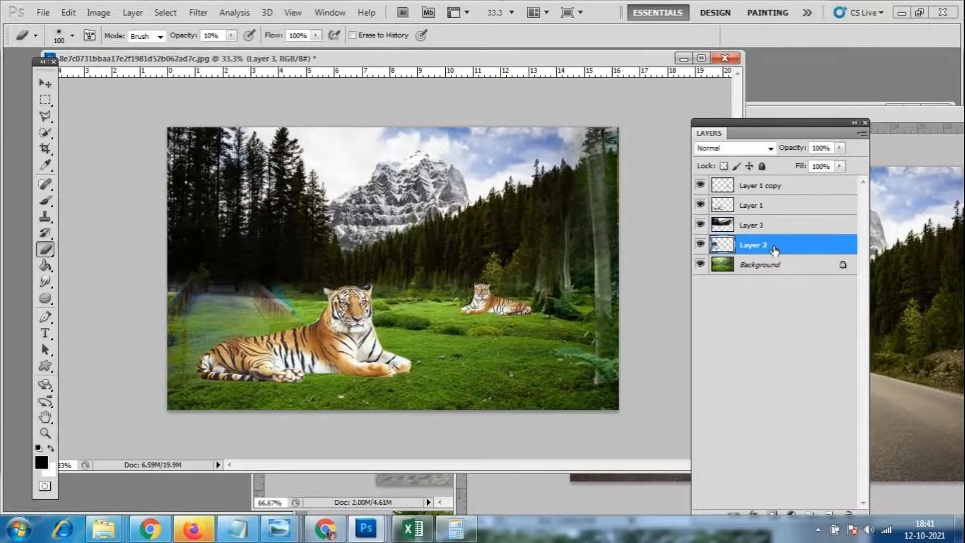
left_click(700, 246)
left_click(701, 248)
left_click(761, 226)
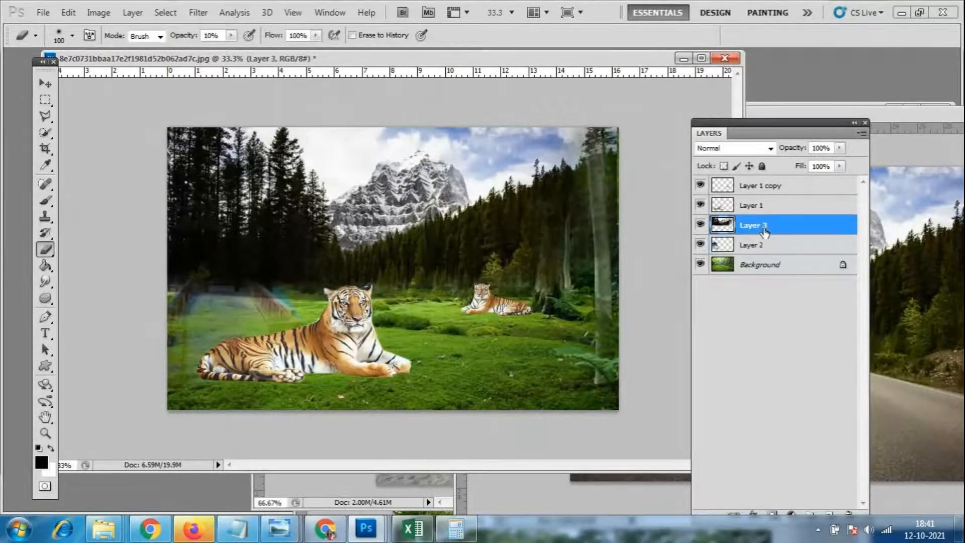
Toggle the visibility of the mountain layer and the pier layer repeatedly to compare the composite with and without each
left_click(700, 227)
left_click(700, 226)
left_click(700, 226)
left_click(700, 226)
left_click(700, 226)
left_click(700, 226)
left_click(699, 227)
left_click(699, 227)
left_click(699, 227)
left_click(699, 227)
left_click(700, 245)
left_click(699, 245)
left_click(700, 245)
left_click(700, 245)
left_click(700, 245)
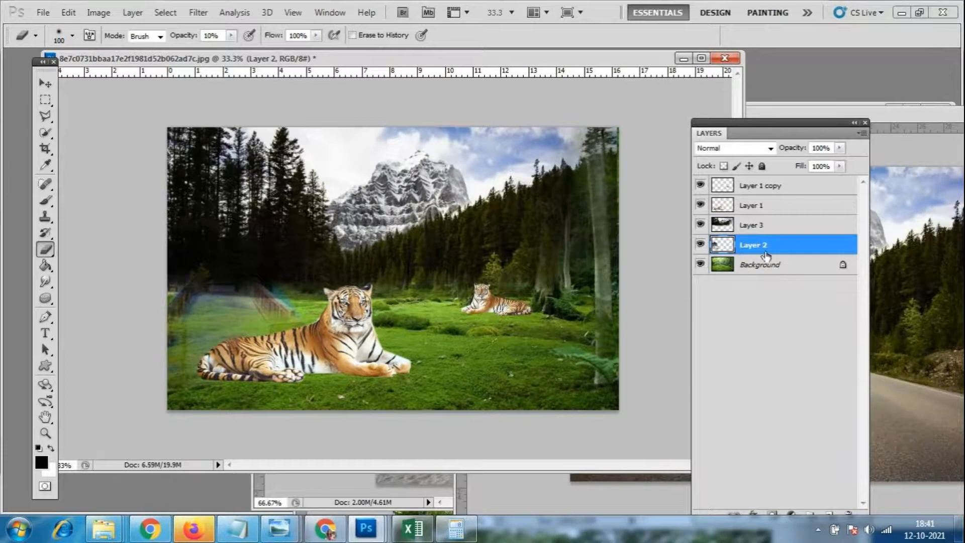
Move the pier layer above the mountain layer in the stacking order and shift the pier to the middle of the picture
left_click_drag(761, 249, 776, 224)
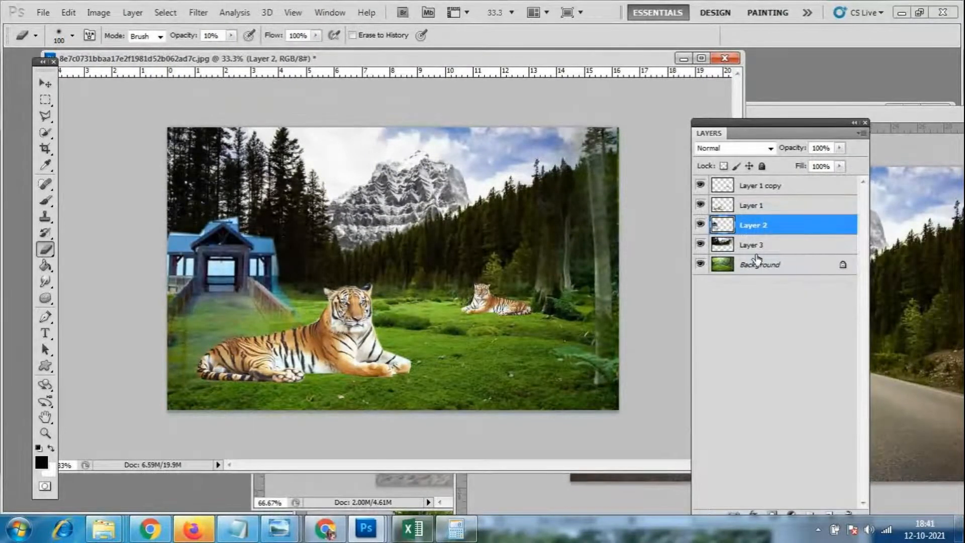
left_click(45, 83)
left_click_drag(221, 260, 384, 261)
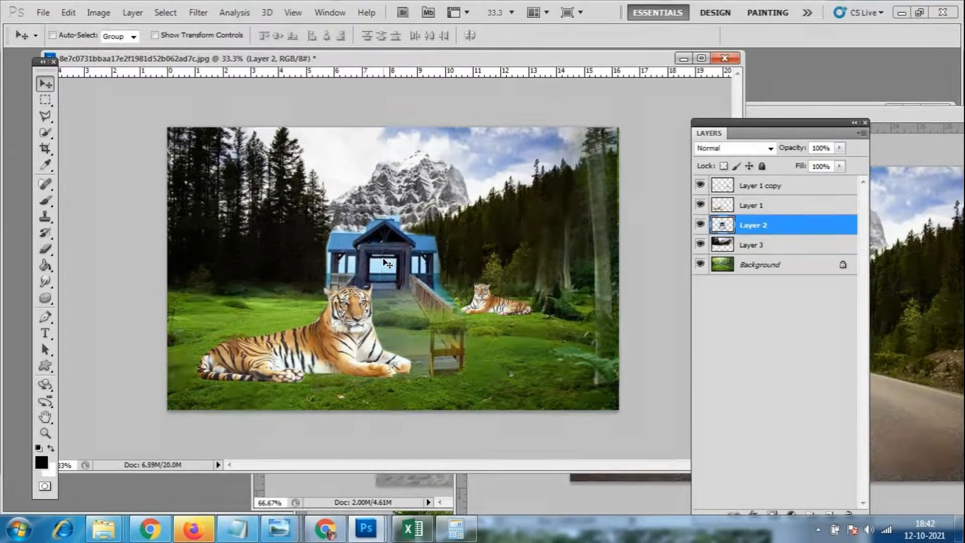
Scale the pier to 40.68%, place it at the left tree line behind the large tiger and apply the transform
key("ctrl+t")
left_click_drag(473, 394, 424, 344)
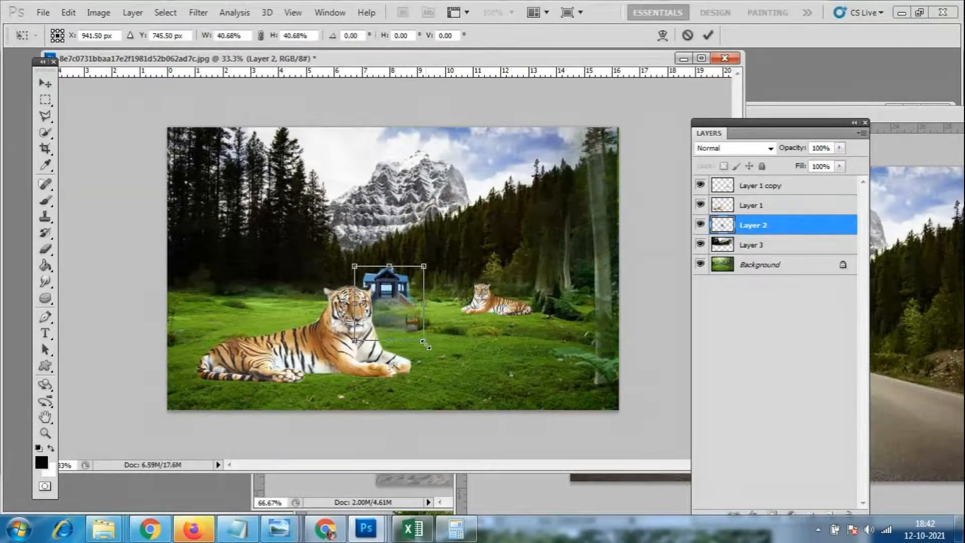
mouse_move(395, 287)
left_mouse_down()
mouse_move(372, 281)
mouse_move(409, 282)
left_mouse_up()
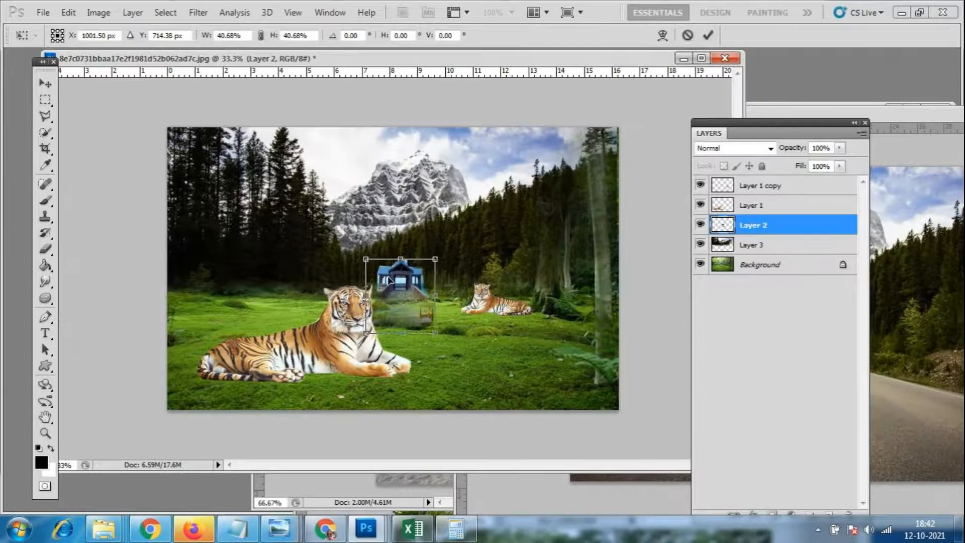
left_click_drag(403, 302, 255, 302)
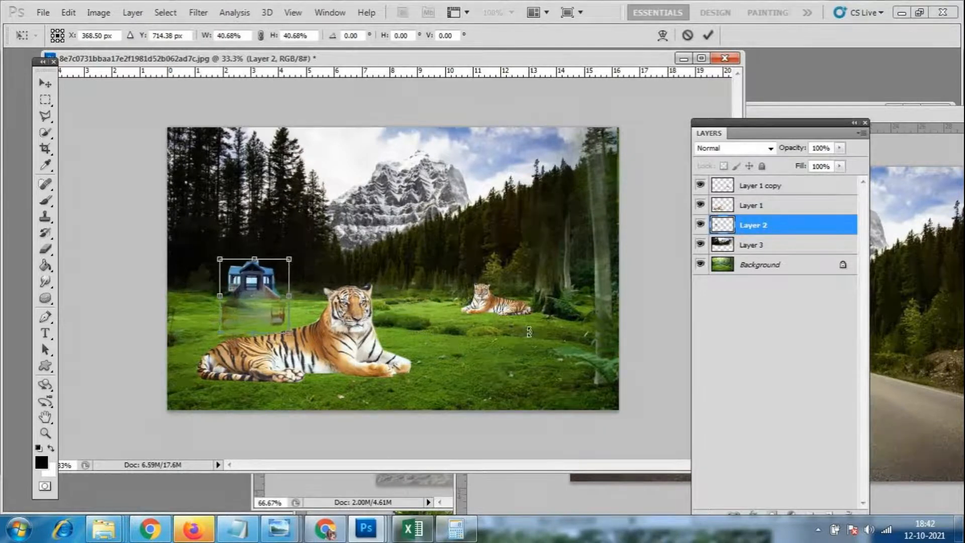
key("Return")
Fade the leftovers around the pier's base with the 100 px Eraser at 10% opacity and hide the pier layer
left_click(45, 249)
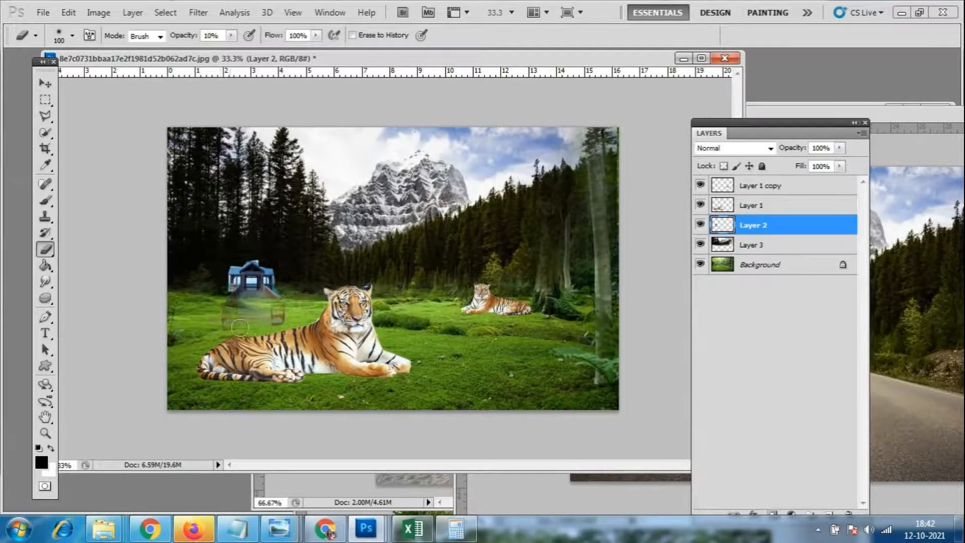
mouse_move(281, 323)
left_mouse_down()
mouse_move(237, 324)
mouse_move(230, 298)
left_mouse_up()
left_click(700, 225)
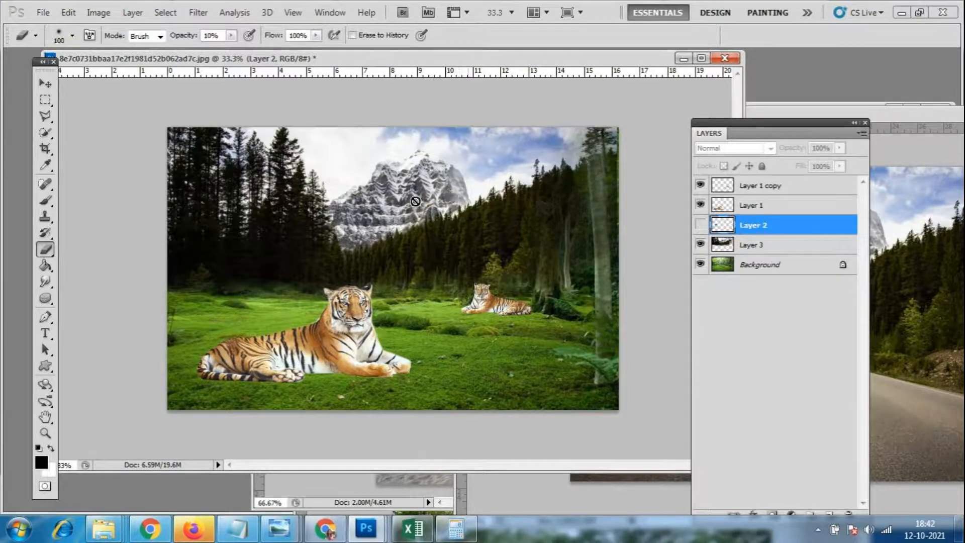
left_click(701, 245)
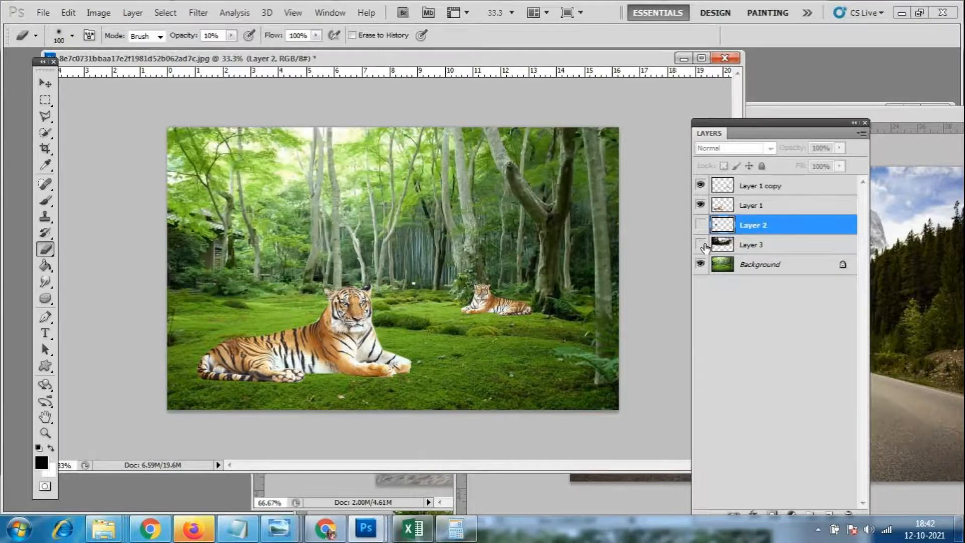
left_click(701, 245)
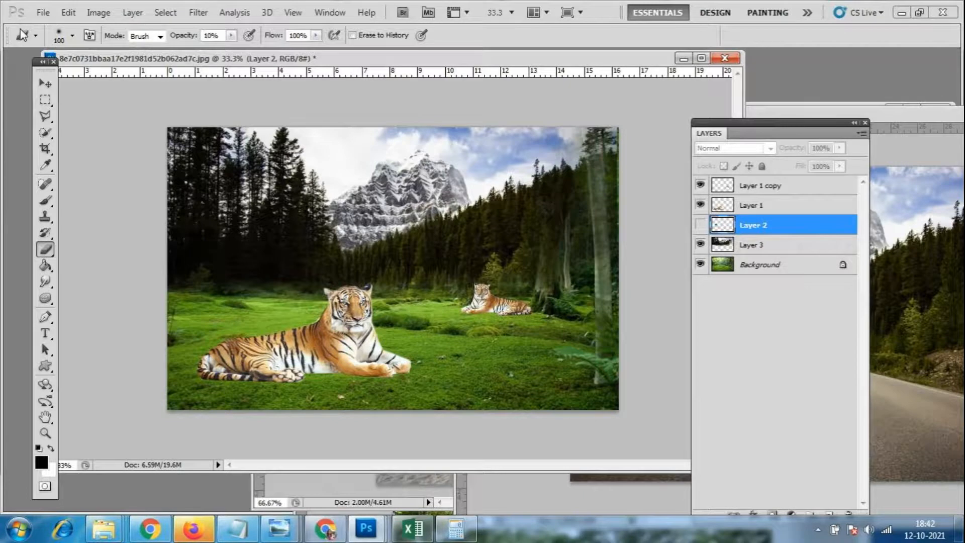
left_click(31, 16)
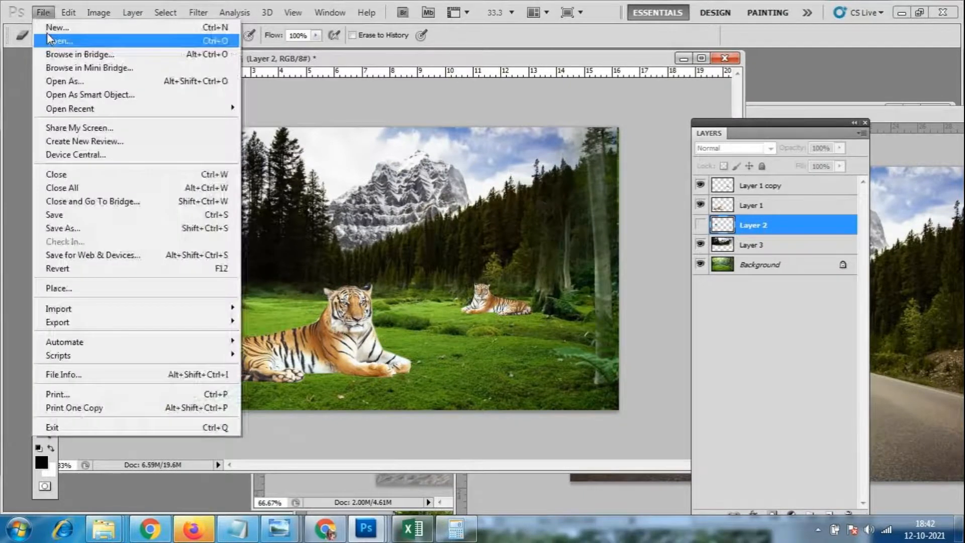
left_click(49, 38)
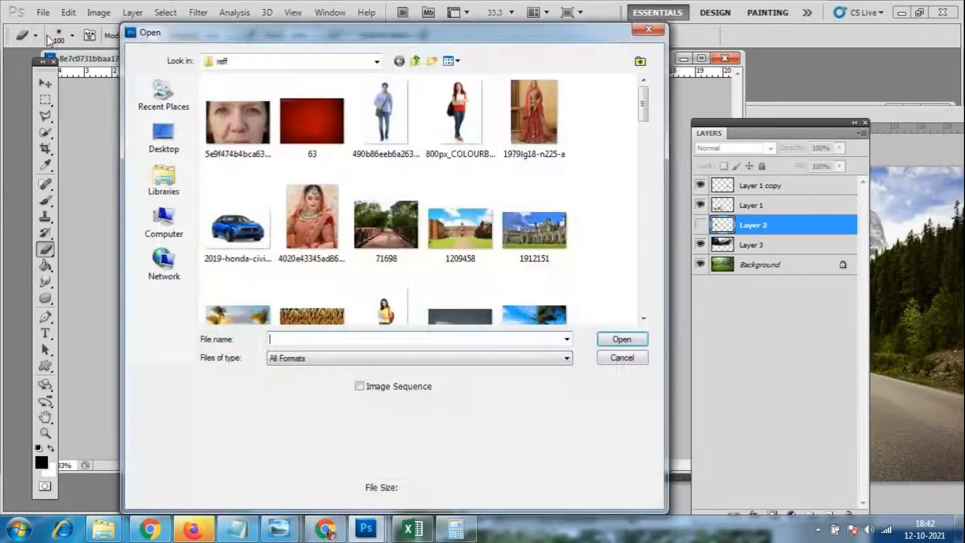
left_click_drag(643, 103, 641, 244)
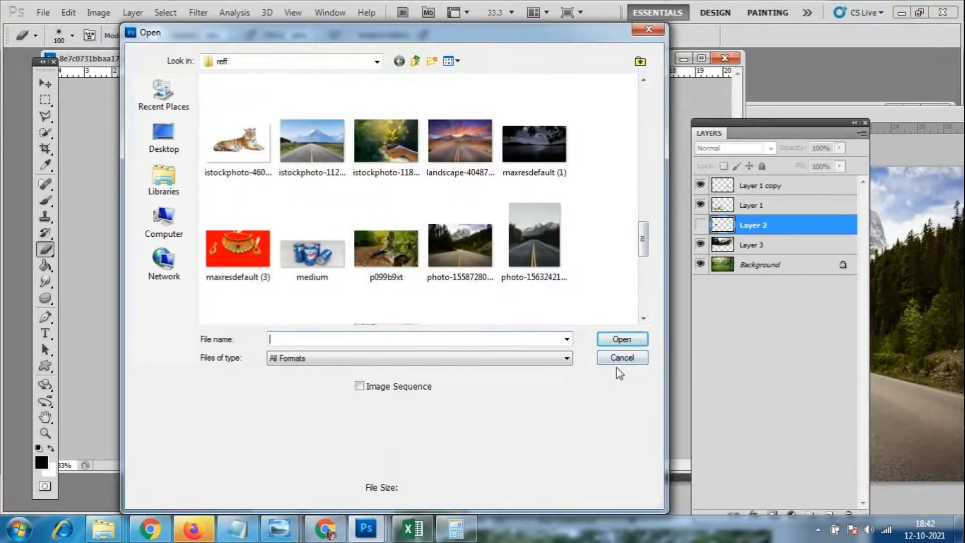
left_click(619, 362)
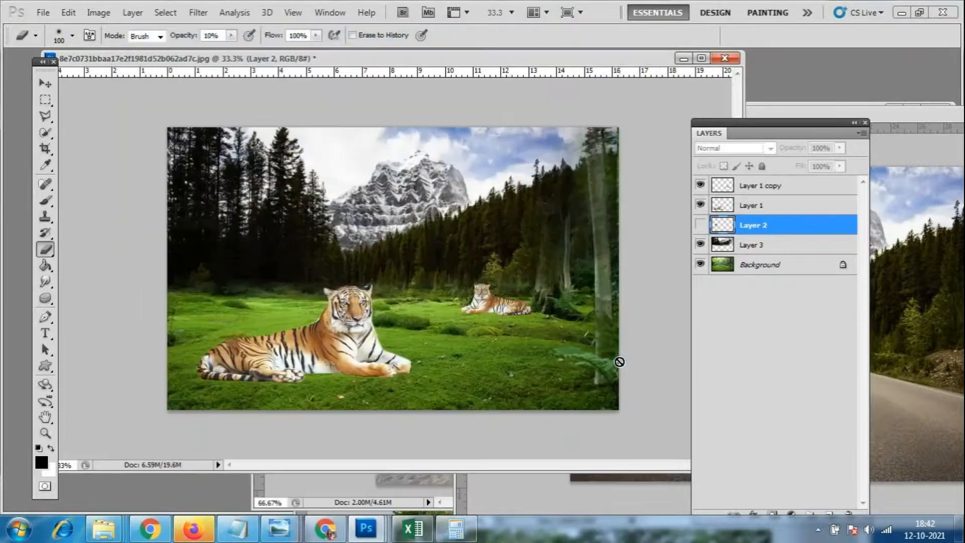
Scale the large foreground tiger to 78.49%, place it at the lower left of the grass and apply the transform
left_click(46, 83)
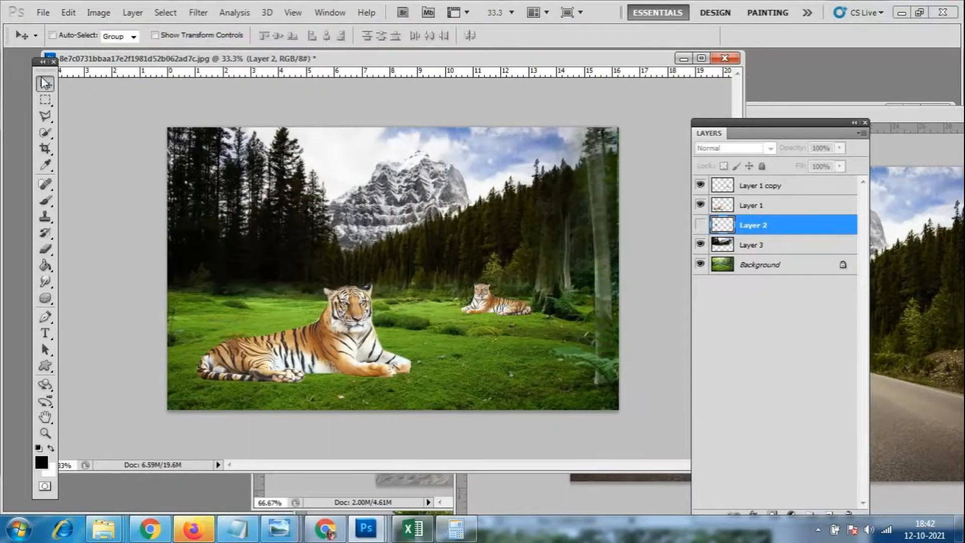
left_click_drag(775, 124, 846, 122)
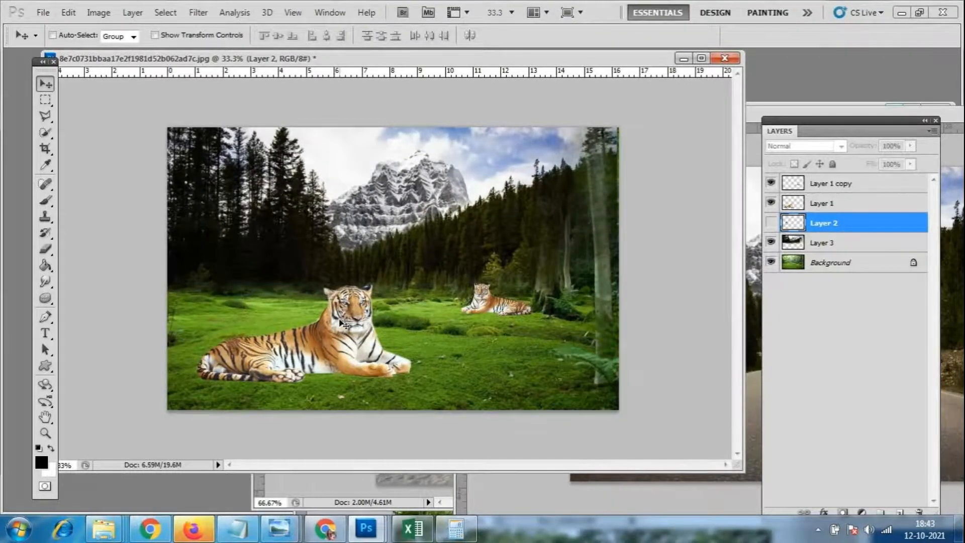
left_click(844, 188)
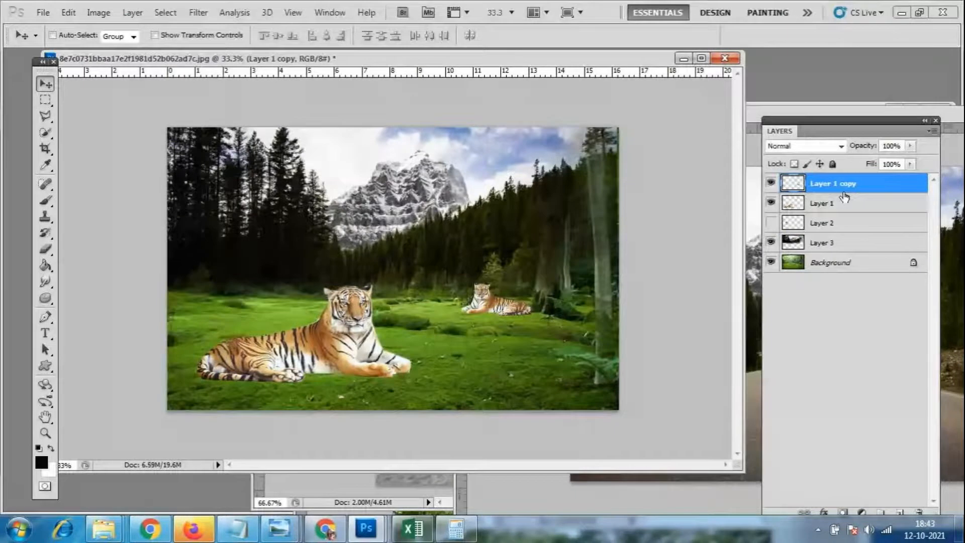
left_click(843, 199)
key("ctrl+t")
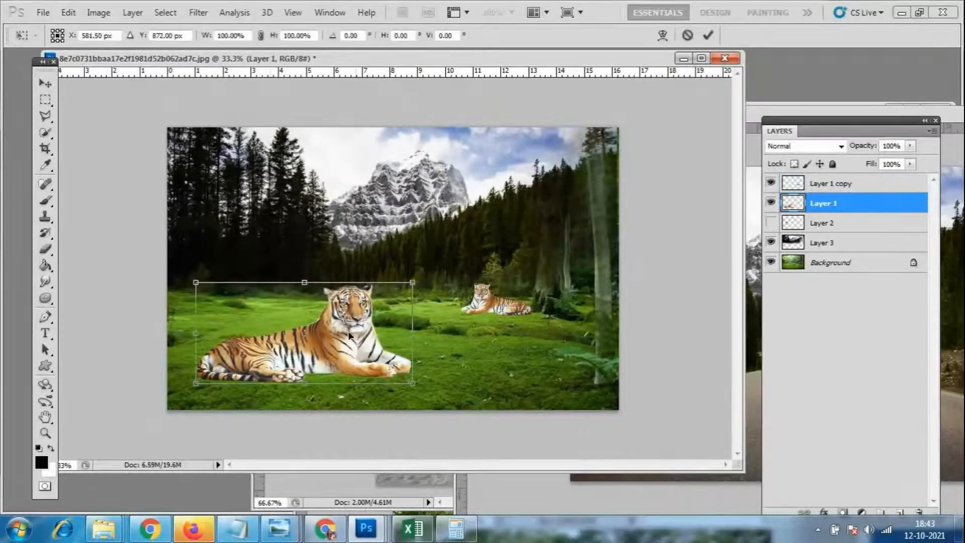
left_click_drag(412, 282, 390, 295)
left_click_drag(358, 347, 333, 353)
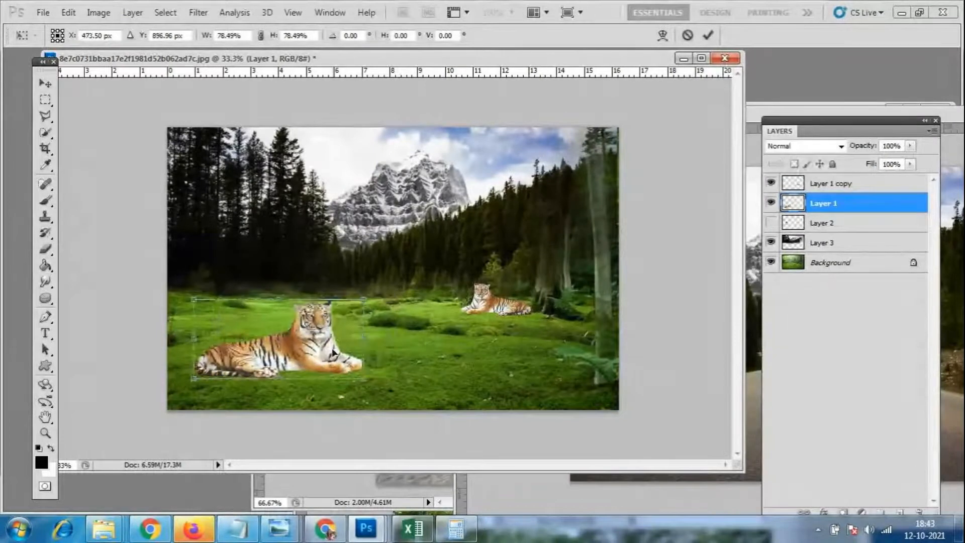
key("Return")
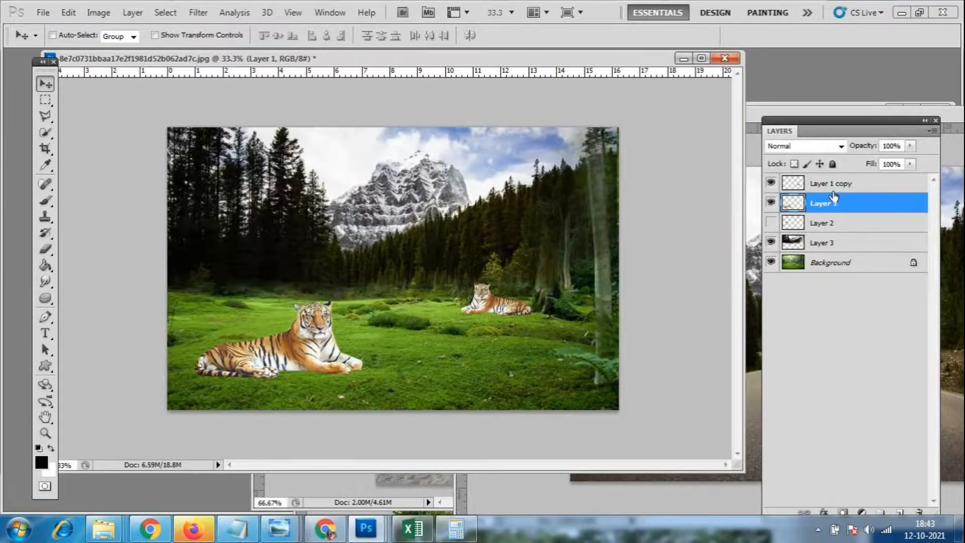
Go through the tiger, pier and mountain layers one by one, ending with the large tiger's layer active
left_click(839, 243)
left_click(829, 209)
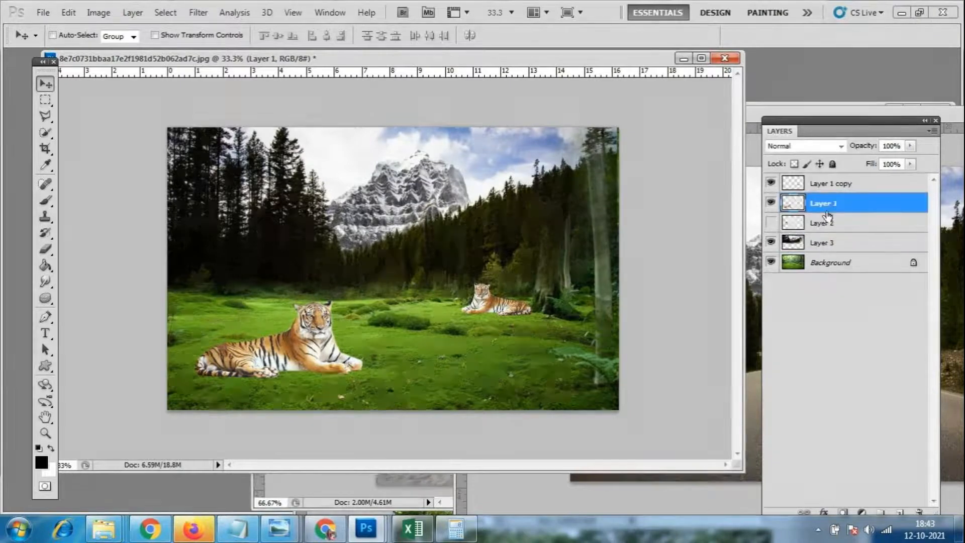
left_click(828, 241)
left_click(828, 223)
left_click(830, 183)
left_click(832, 206)
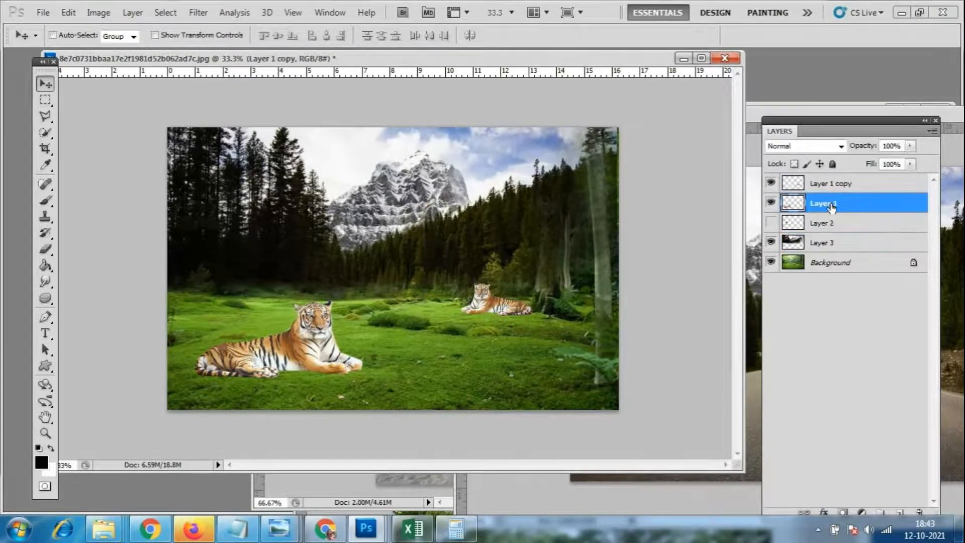
left_click(828, 222)
left_click(827, 242)
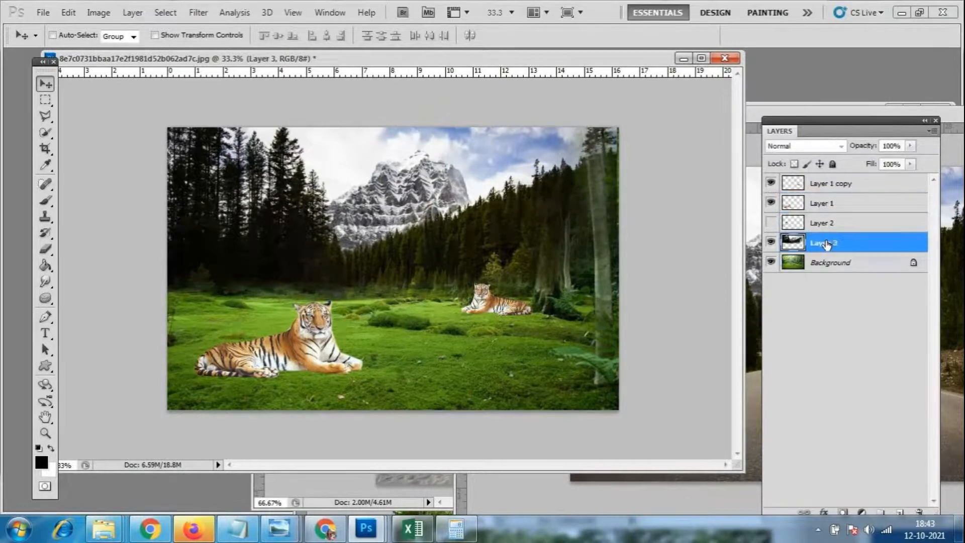
left_click(827, 222)
left_click(829, 183)
left_click(820, 206)
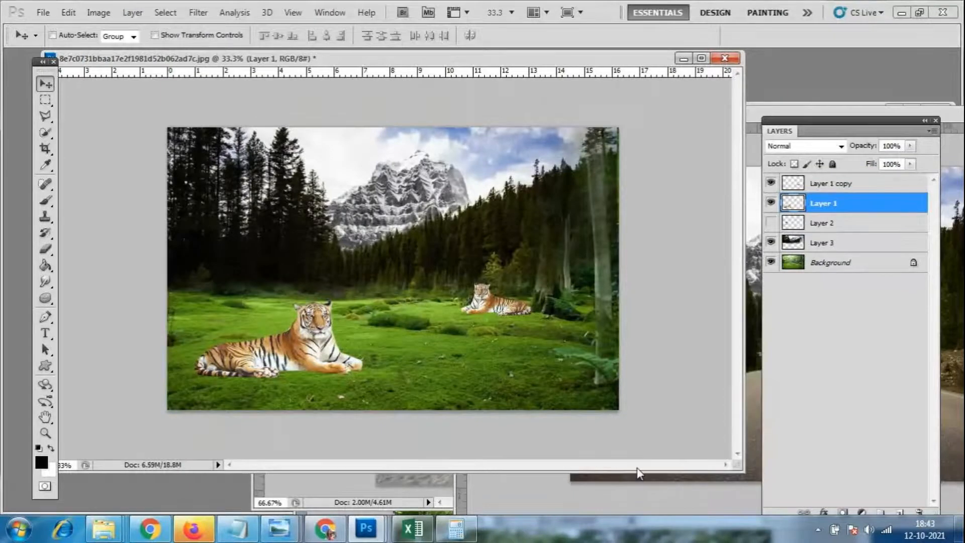
Toggle the mountain layer and the large tiger's layer off and on to check what each contributes to the composite
left_click(770, 242)
left_click(770, 242)
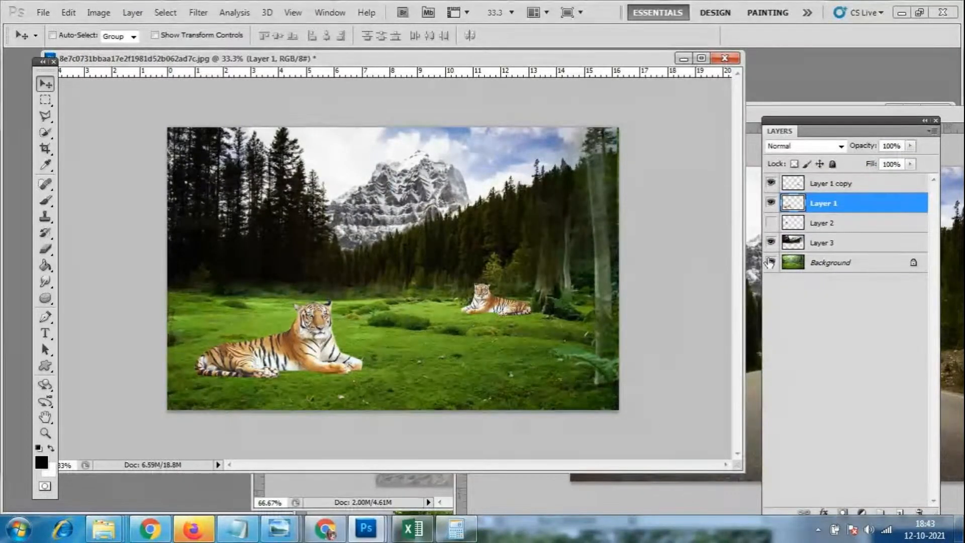
left_click(771, 242)
left_click(771, 242)
left_click(771, 203)
left_click(771, 203)
Duplicate the large tiger's layer under the default name and move the copy to the lower right of the grass
right_click(836, 207)
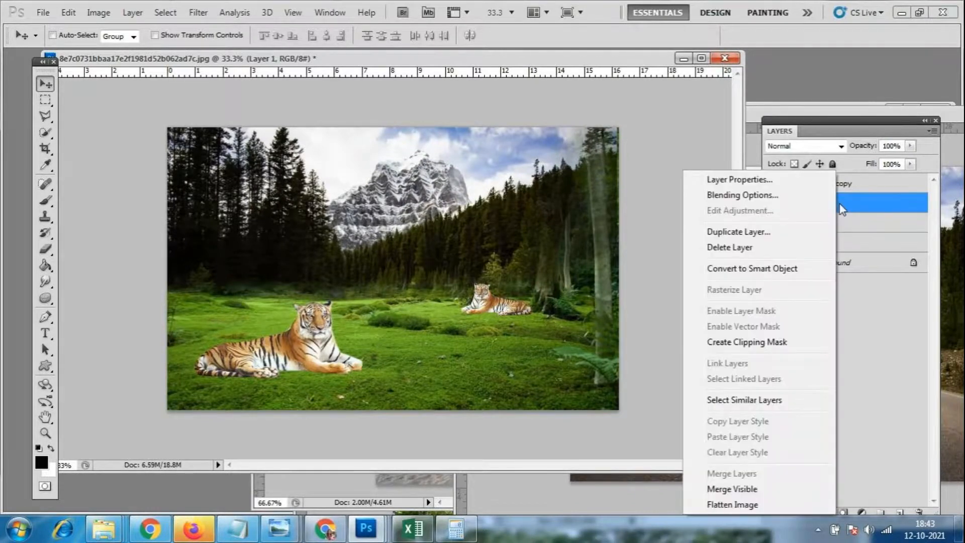
left_click(752, 234)
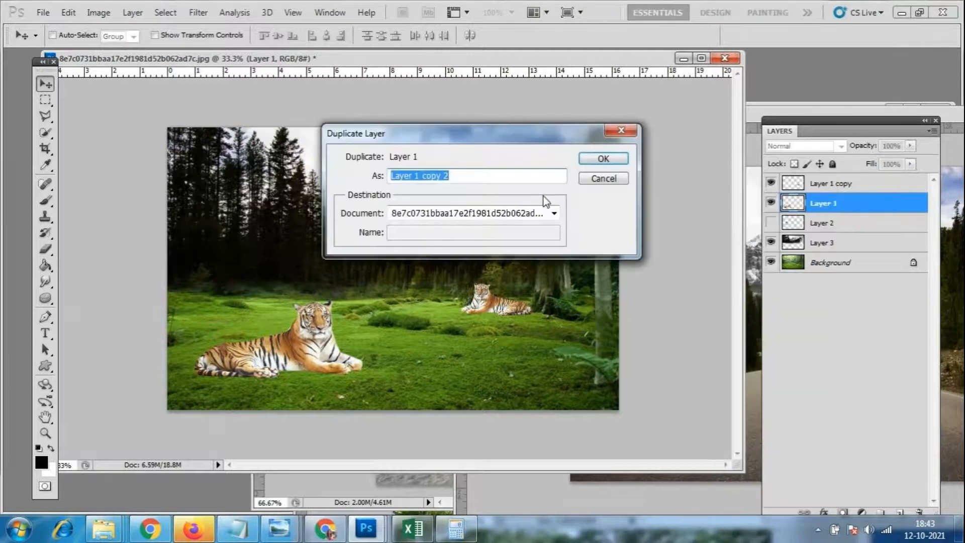
left_click(607, 158)
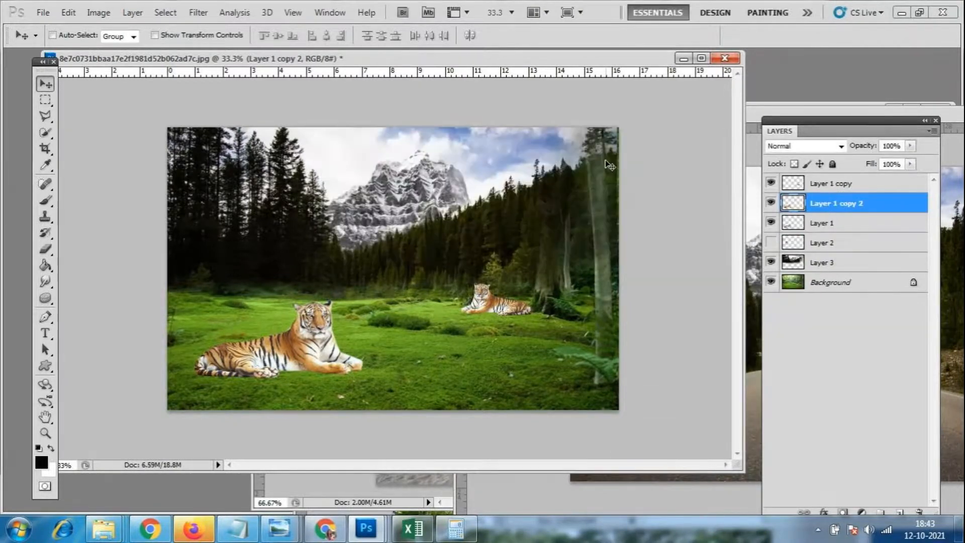
left_click_drag(306, 355, 484, 372)
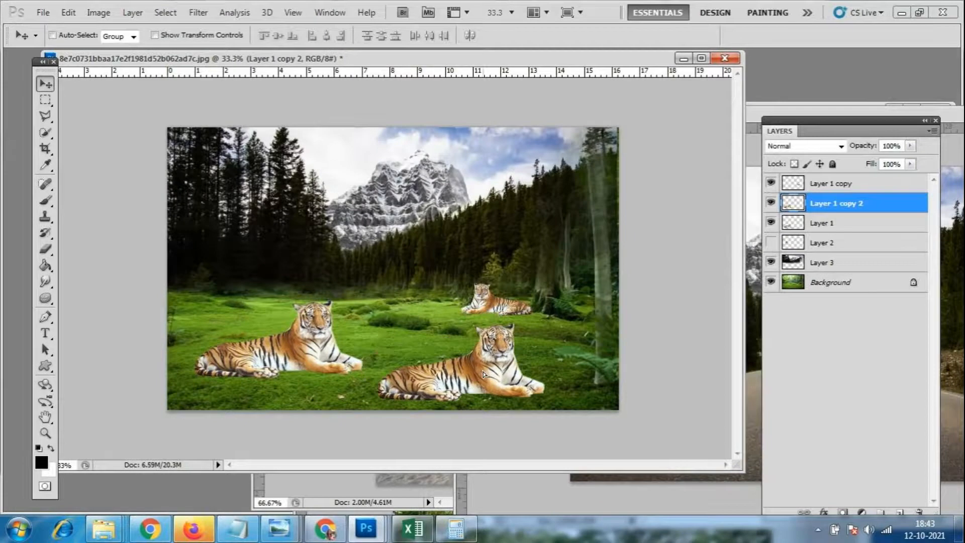
Scale the new tiger copy to 24.67% and position it near the tree line below the mountain
key("ctrl+t")
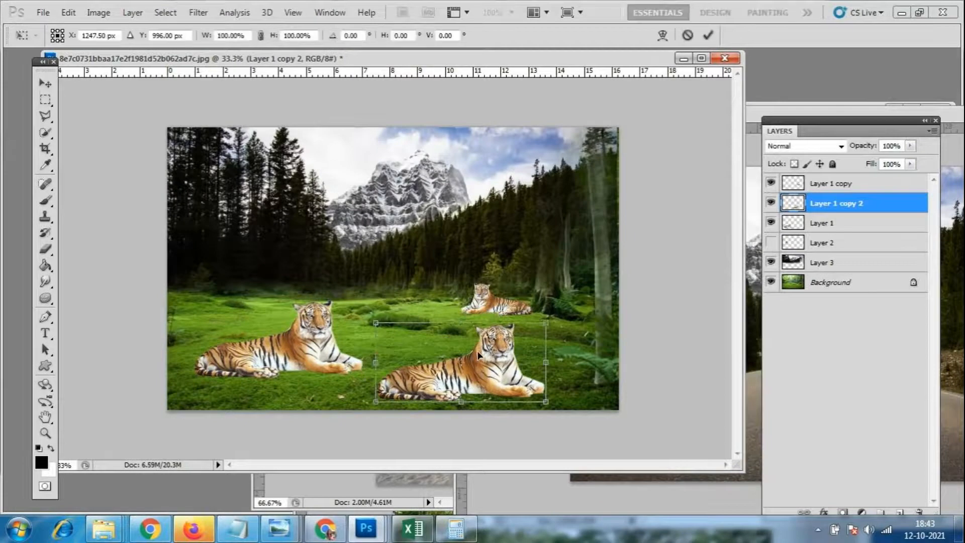
left_click_drag(545, 401, 397, 305)
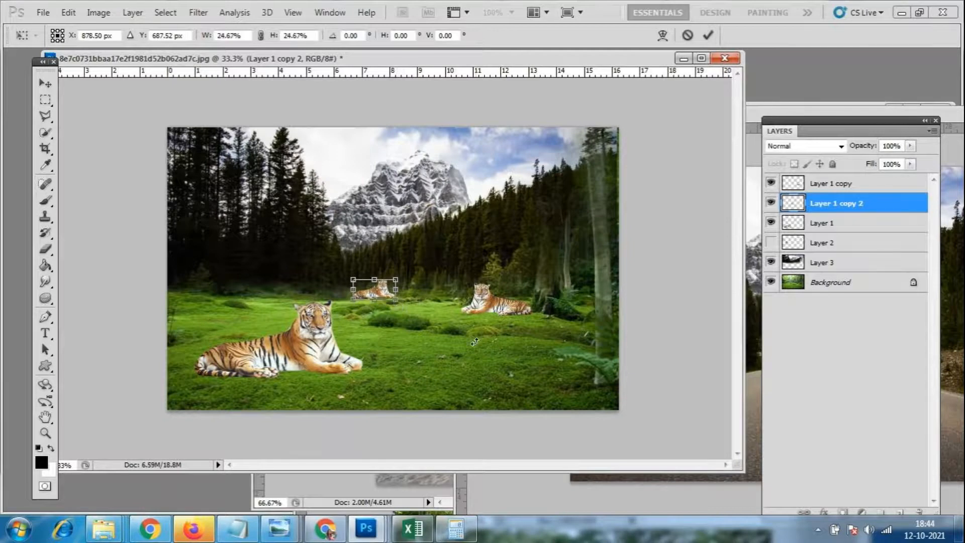
key("Return")
left_click_drag(384, 290, 373, 292)
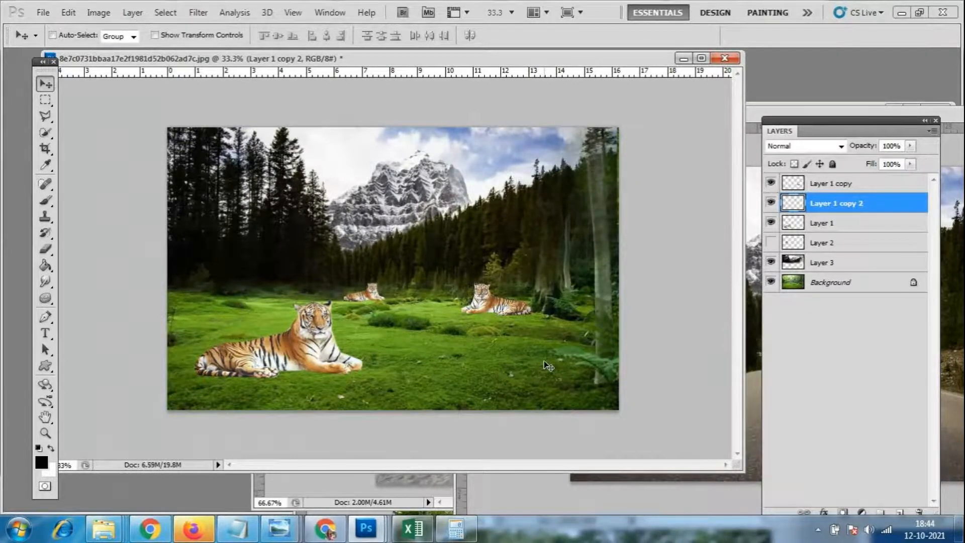
Flip the small distant tiger below the mountain horizontally and apply the transform
key("ctrl+t")
right_click(374, 304)
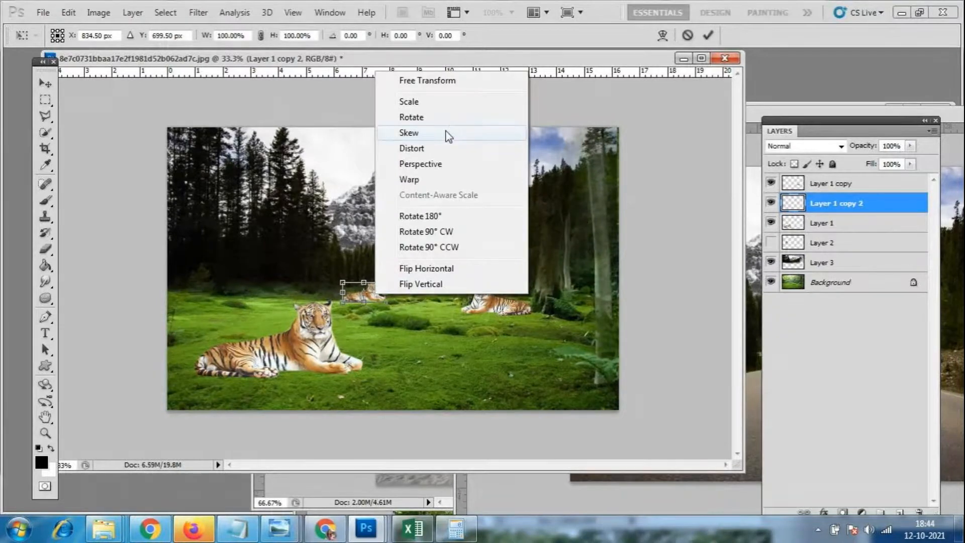
left_click(441, 274)
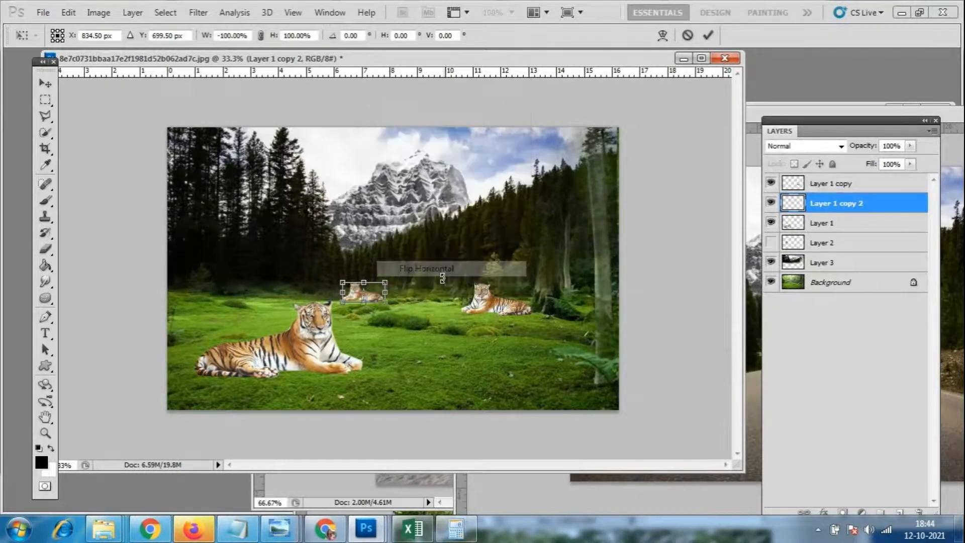
key("Return")
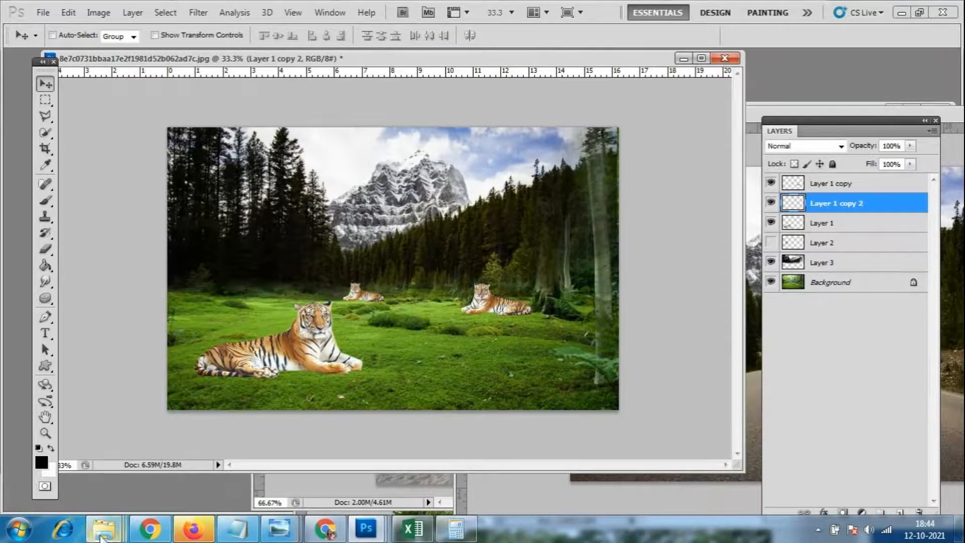
Look through the reference images in the reff folder and return to Photoshop
mouse_move(106, 538)
left_click(244, 463)
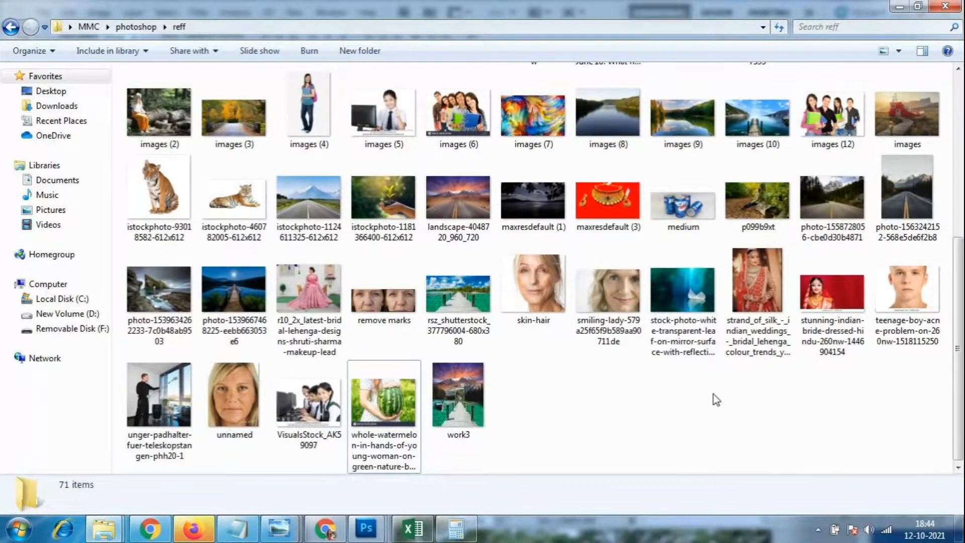
scroll(732, 392, "up", 5)
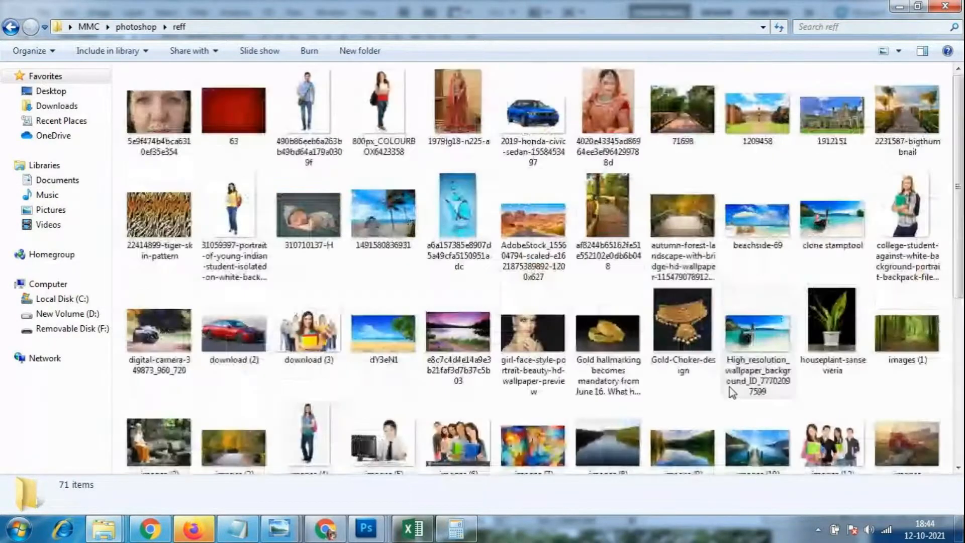
left_click(365, 535)
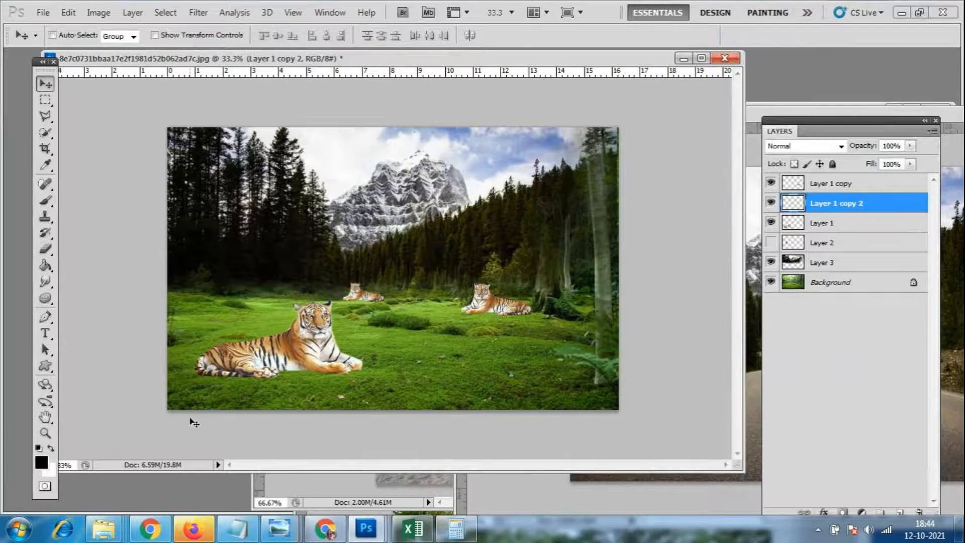
Switch to the GoToMeeting window in Chrome and look over the meeting participants
left_click(151, 533)
left_click(150, 533)
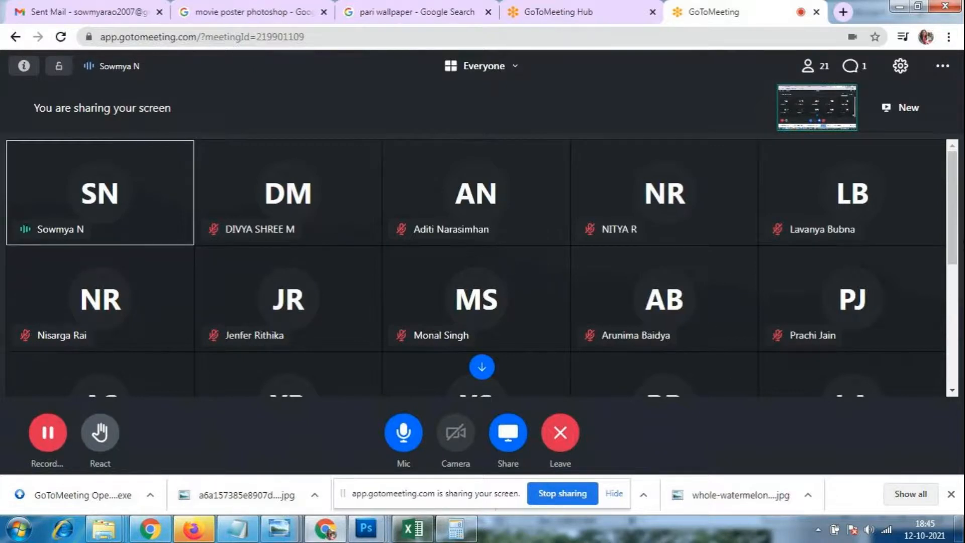
scroll(956, 252, "down", 1)
scroll(956, 253, "up", 1)
Return to Photoshop and close the tiger forest composite without saving, along with the mountain road and beach images
mouse_move(368, 534)
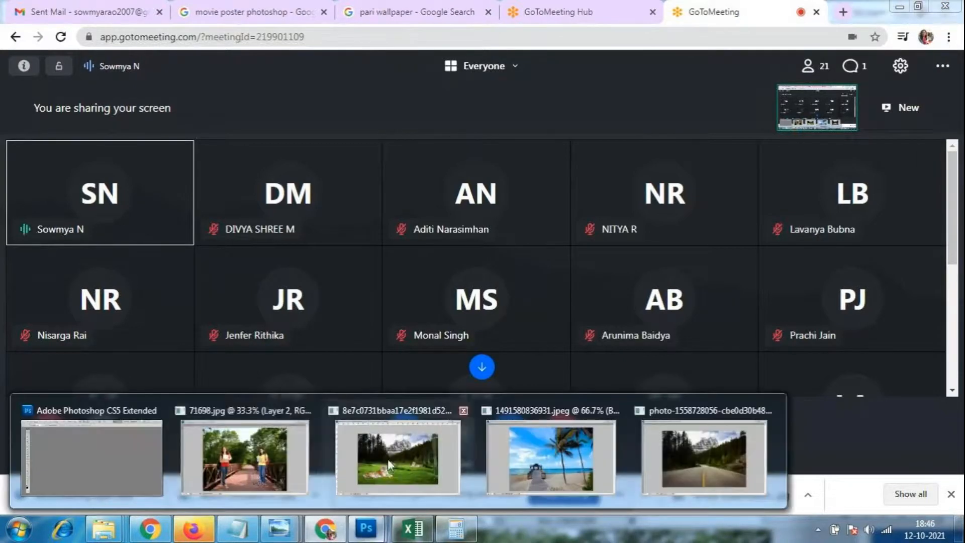
left_click(387, 459)
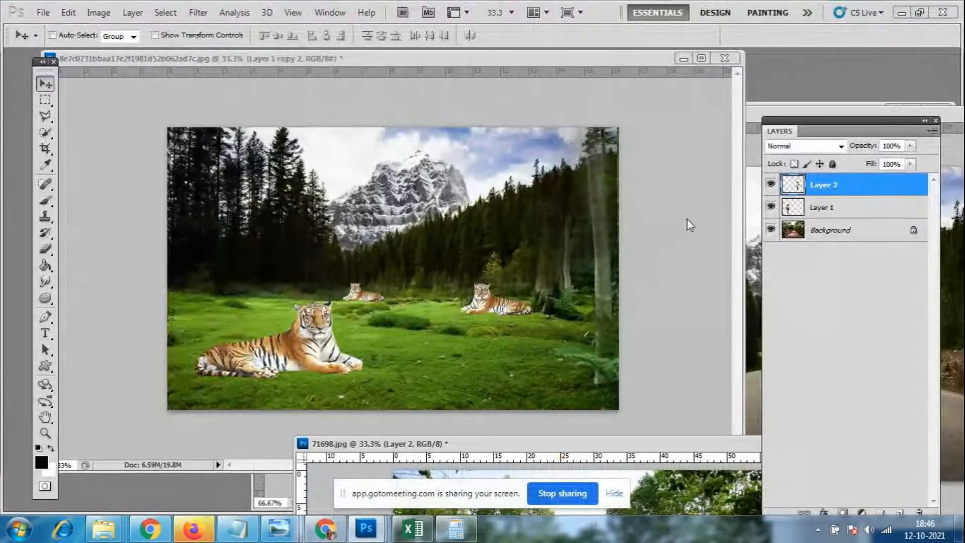
left_click(725, 58)
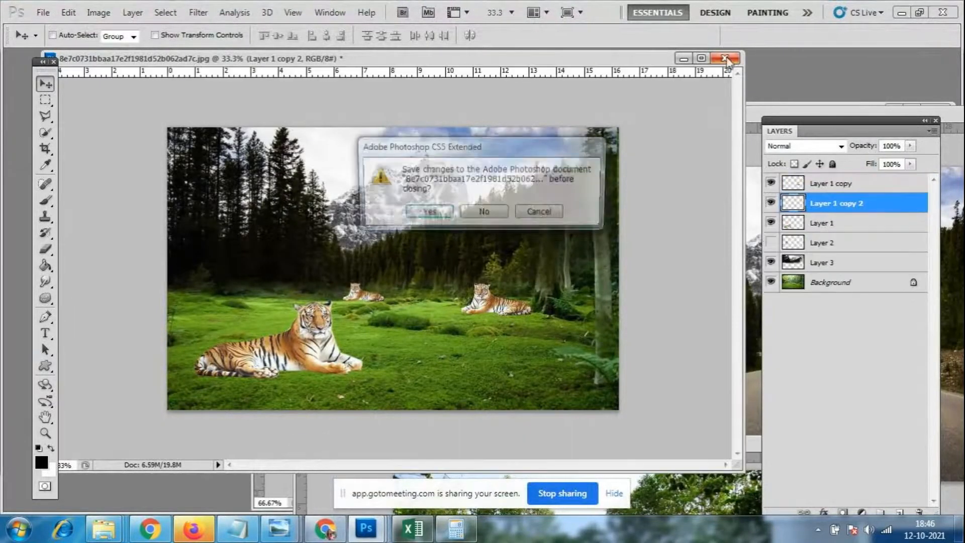
left_click(488, 214)
left_click_drag(631, 117, 266, 121)
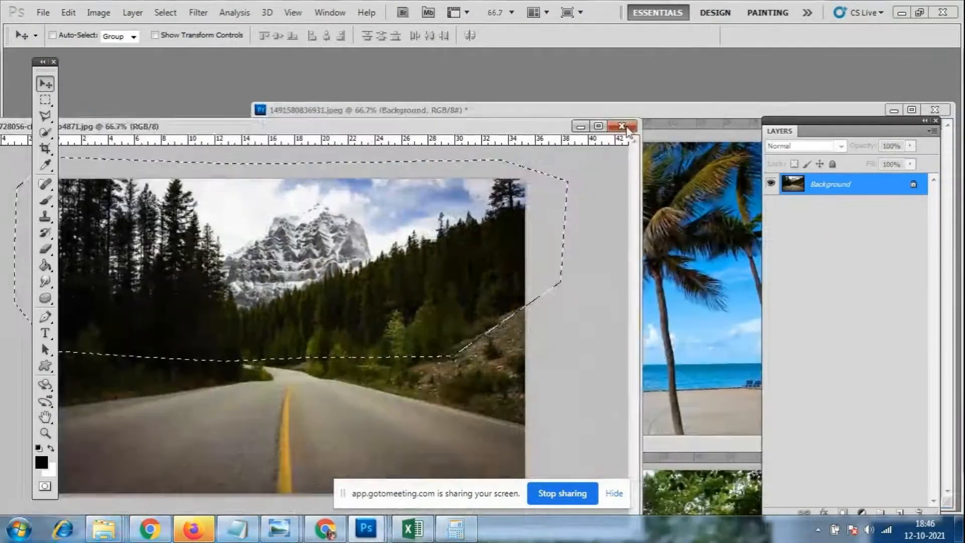
left_click(627, 128)
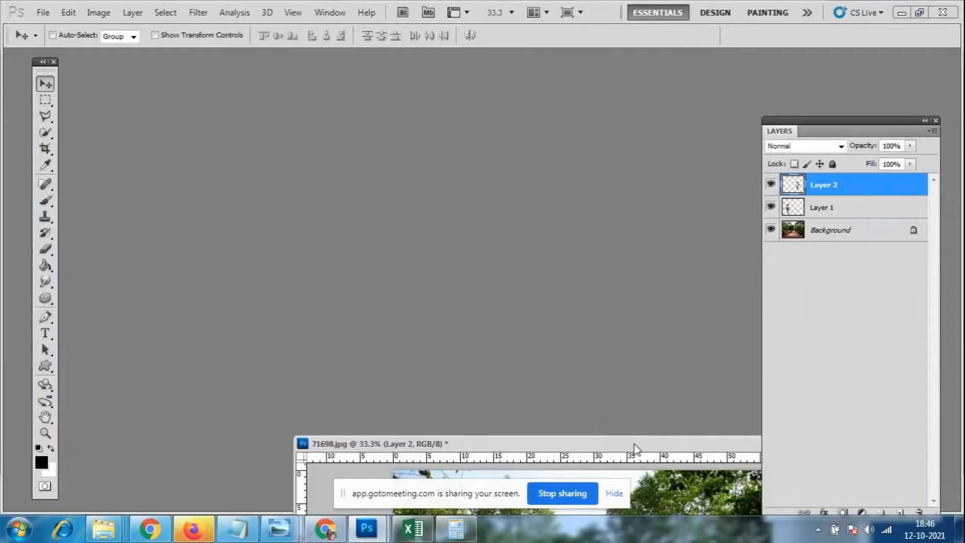
Close the bridge composite 71698.jpg without saving its changes
left_click_drag(634, 445, 433, 141)
left_click(656, 142)
left_click(484, 206)
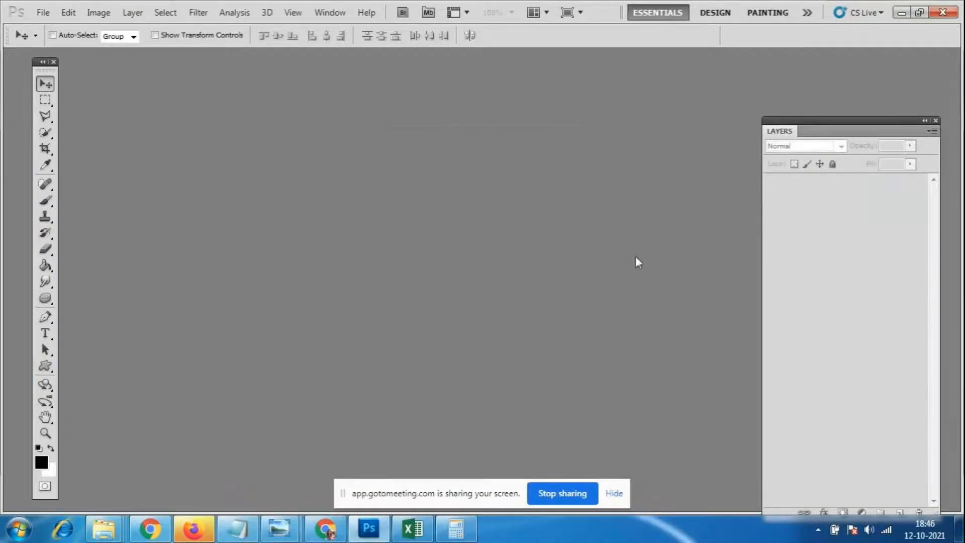
Hide the screen-sharing notice and unmute the microphone in the GoToMeeting window
left_click(614, 494)
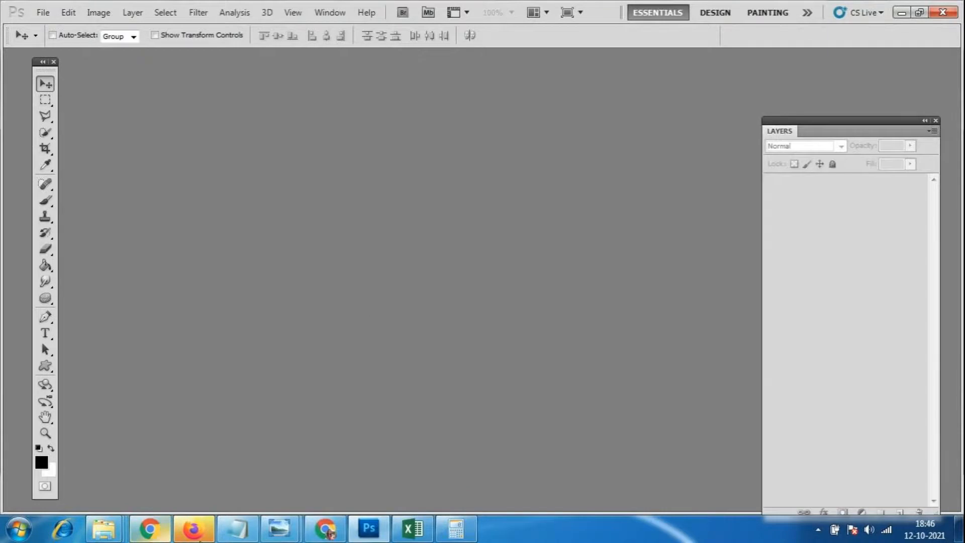
left_click(325, 529)
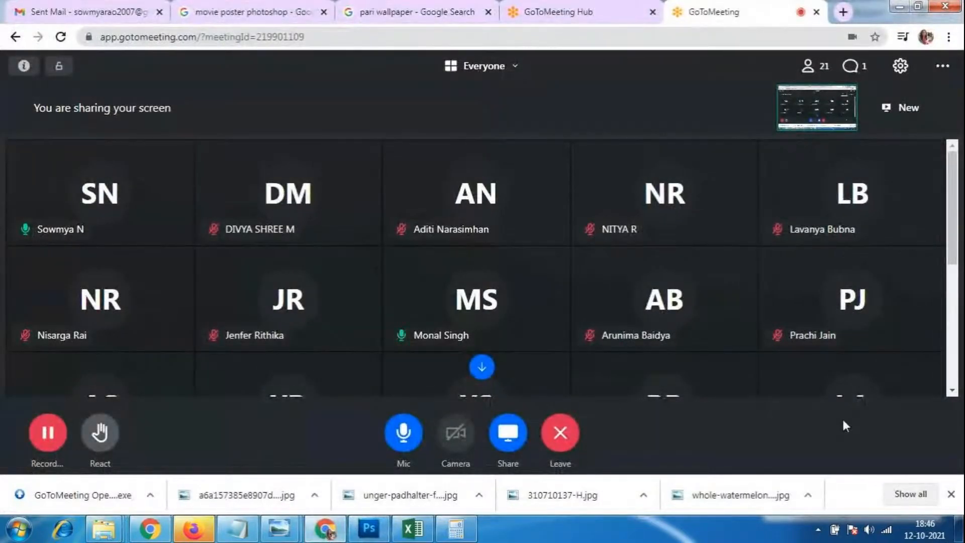
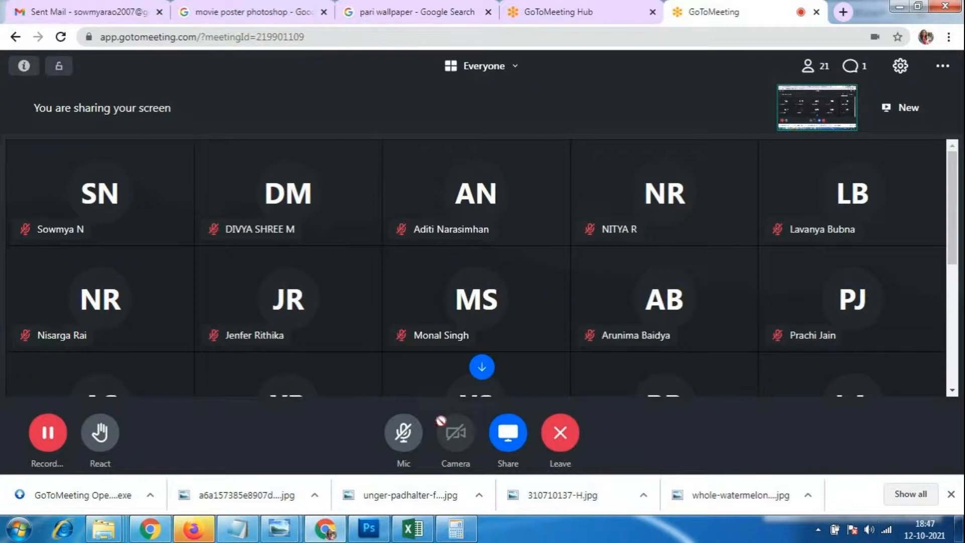
left_click(409, 437)
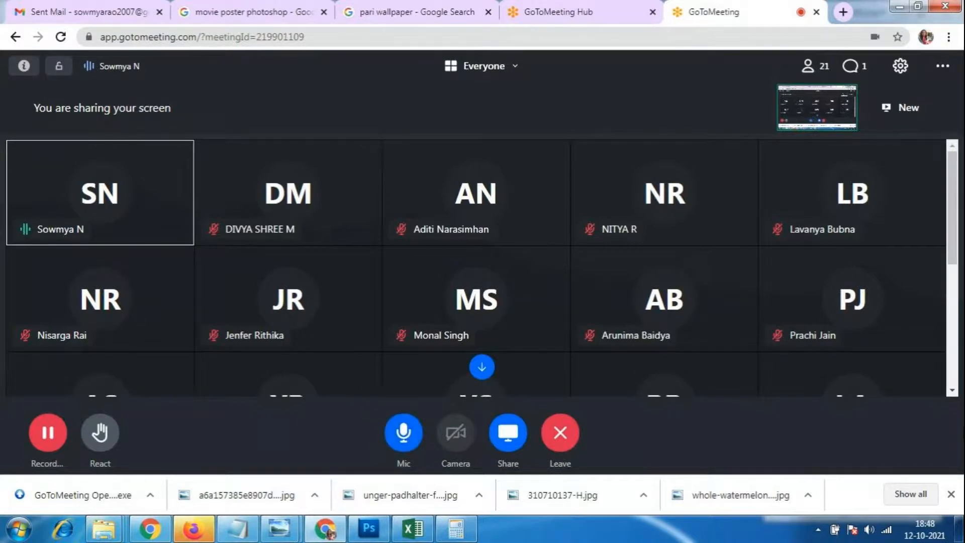
scroll(959, 266, "down", 1)
scroll(958, 266, "down", 5)
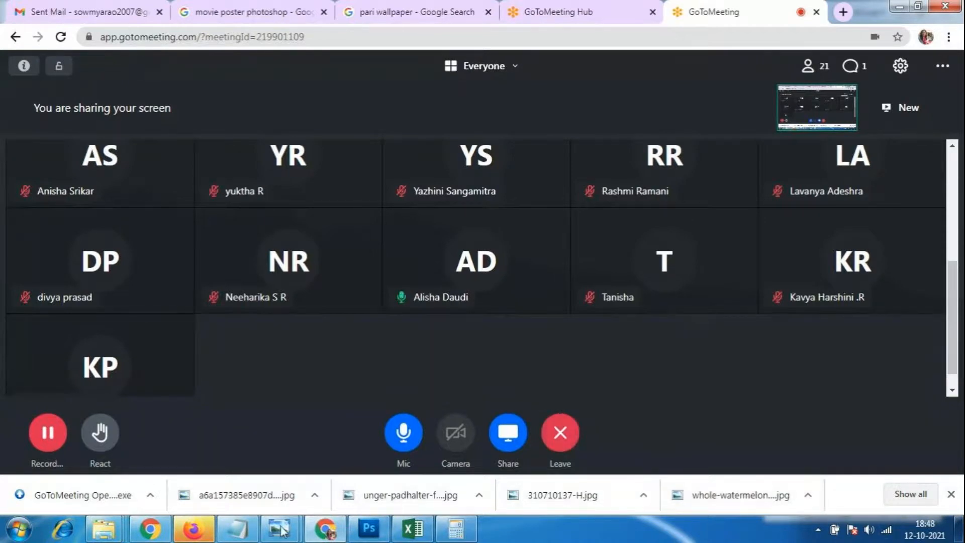
Switch back to Photoshop and open the castle-like building photo 1912151 from the reff folder
left_click(371, 529)
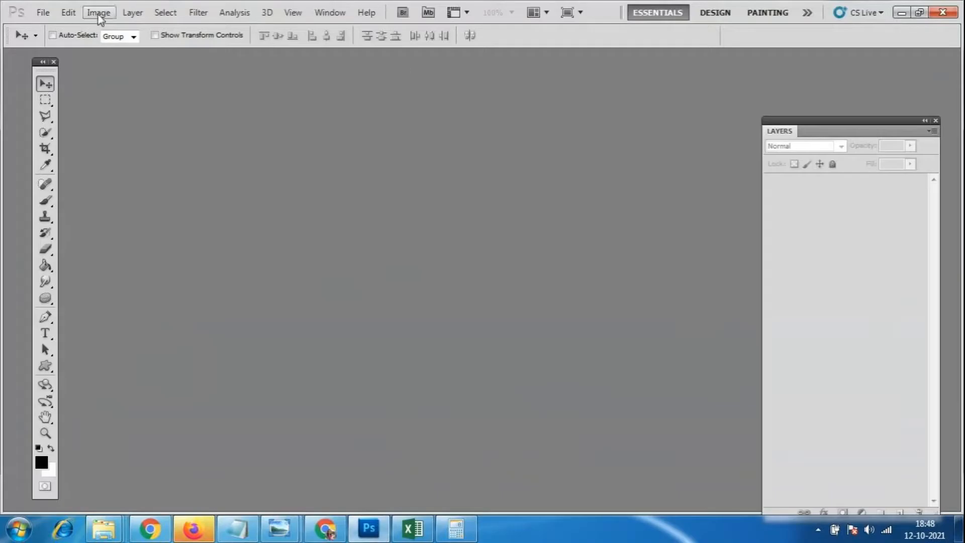
left_click(41, 17)
left_click(47, 40)
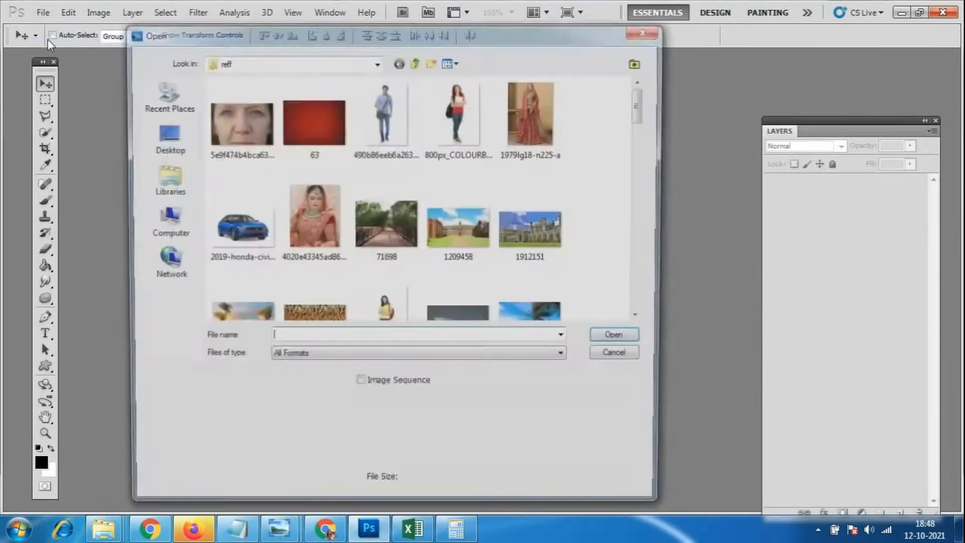
left_click(534, 229)
left_click(622, 338)
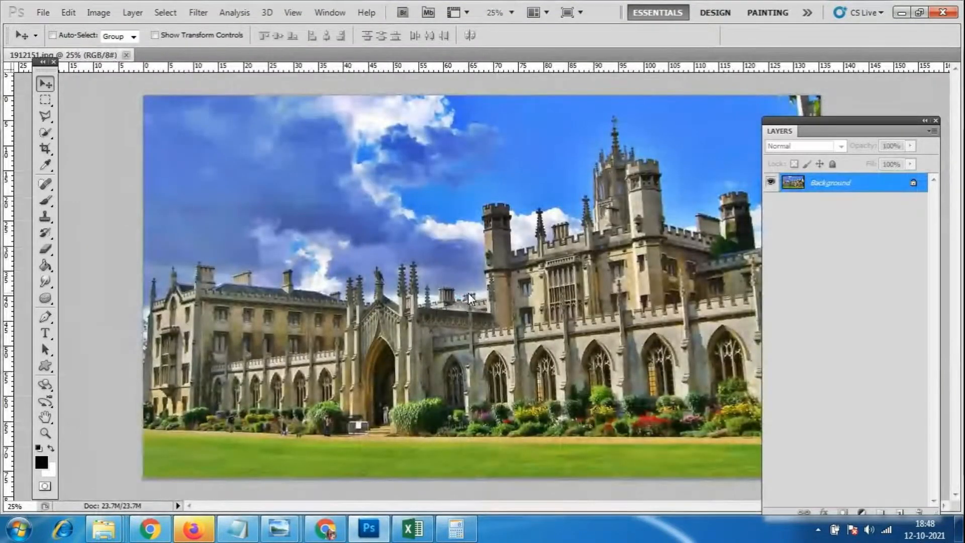
Shrink the Layers panel and move it toward the window's edge so it covers less of the building photo
left_click_drag(816, 122, 789, 80)
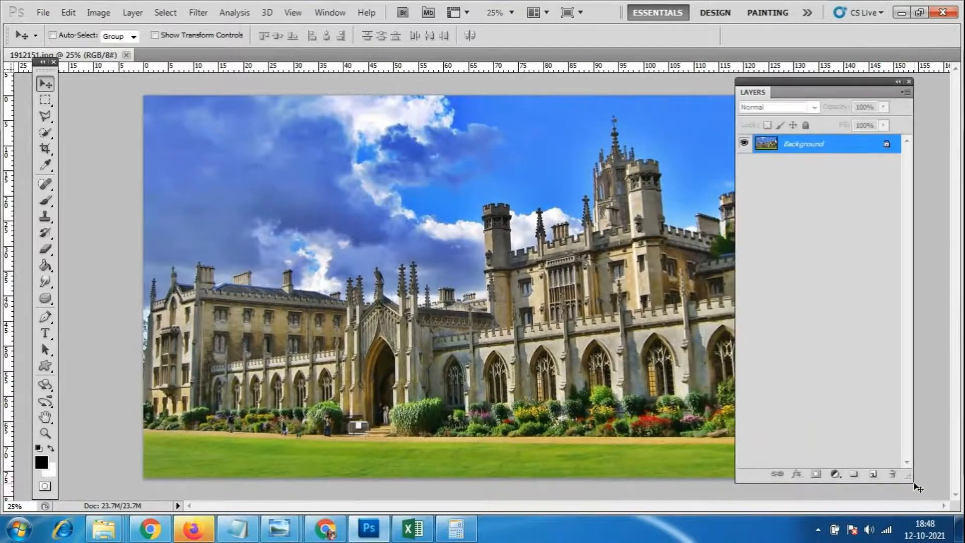
left_click_drag(914, 484, 893, 416)
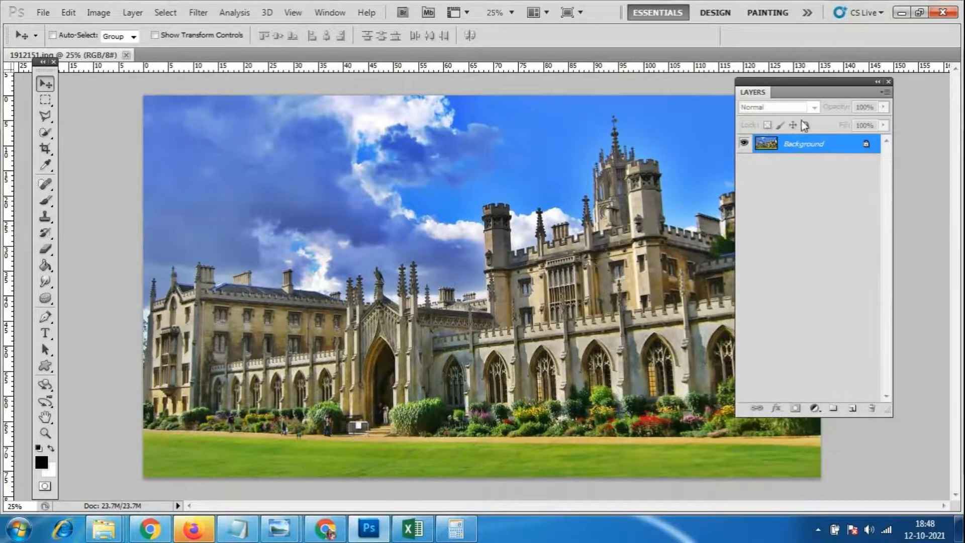
left_click_drag(776, 92, 825, 92)
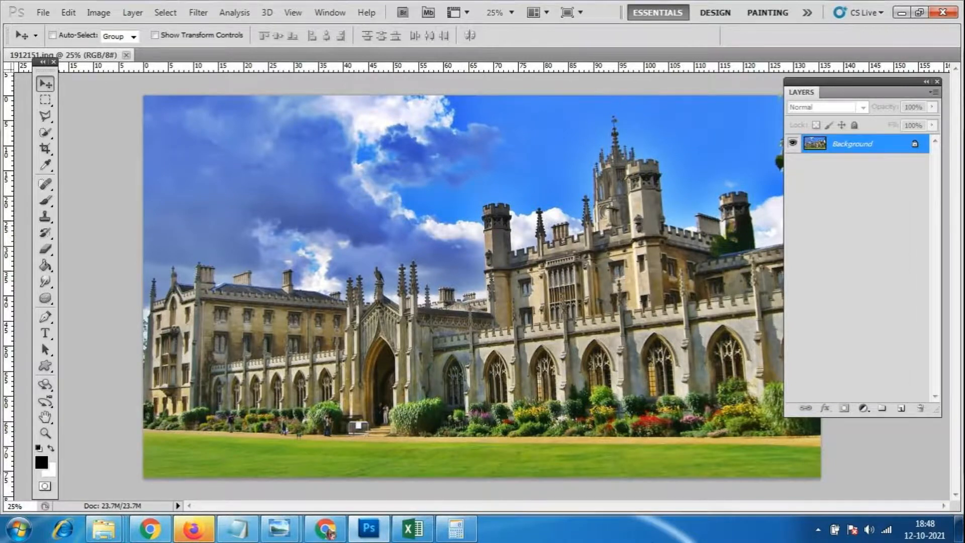
Select the lawn strip along the image's lower edge with the Polygonal Lasso, extending the outline past the canvas edges
left_click(48, 116)
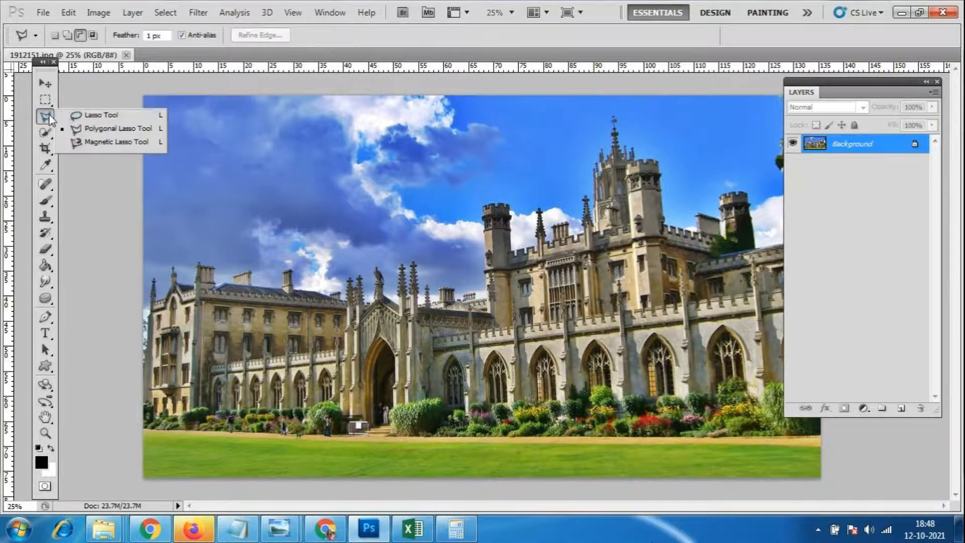
left_click(130, 127)
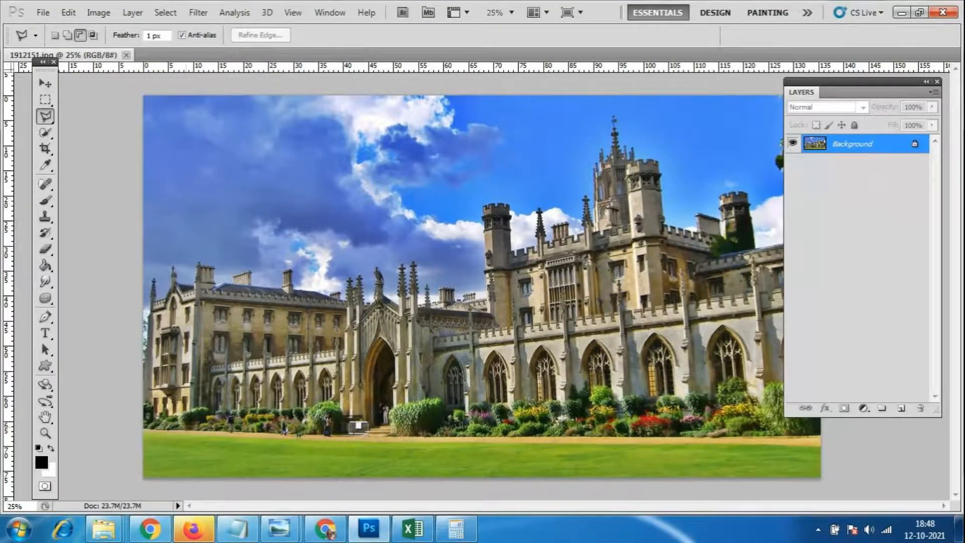
left_click(140, 419)
left_click(221, 430)
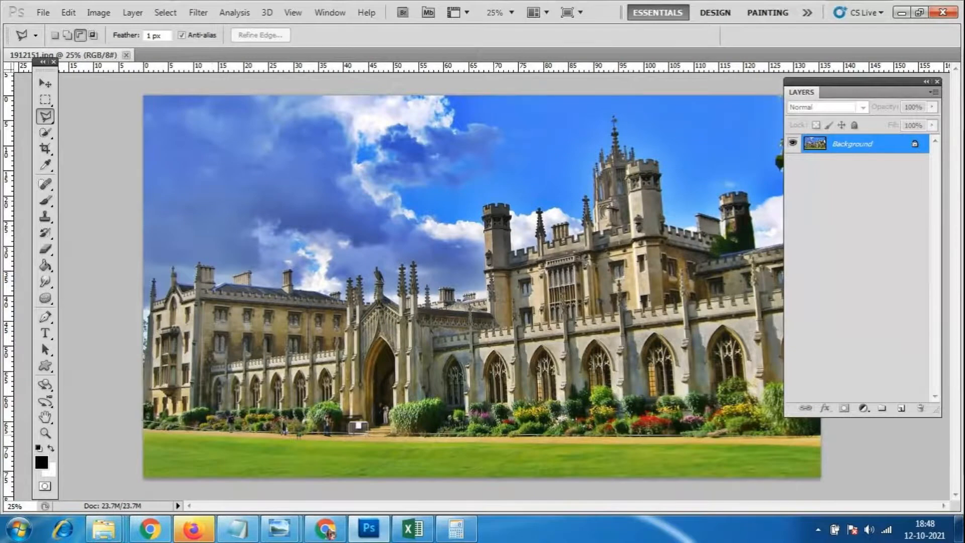
left_click(864, 432)
left_click(868, 481)
left_click(728, 491)
left_click(126, 486)
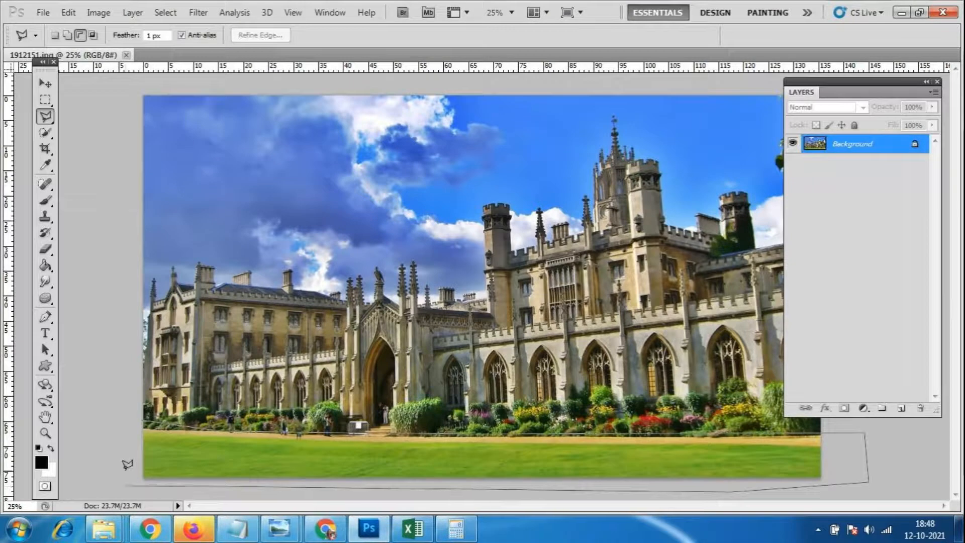
left_click(124, 444)
left_click(146, 414)
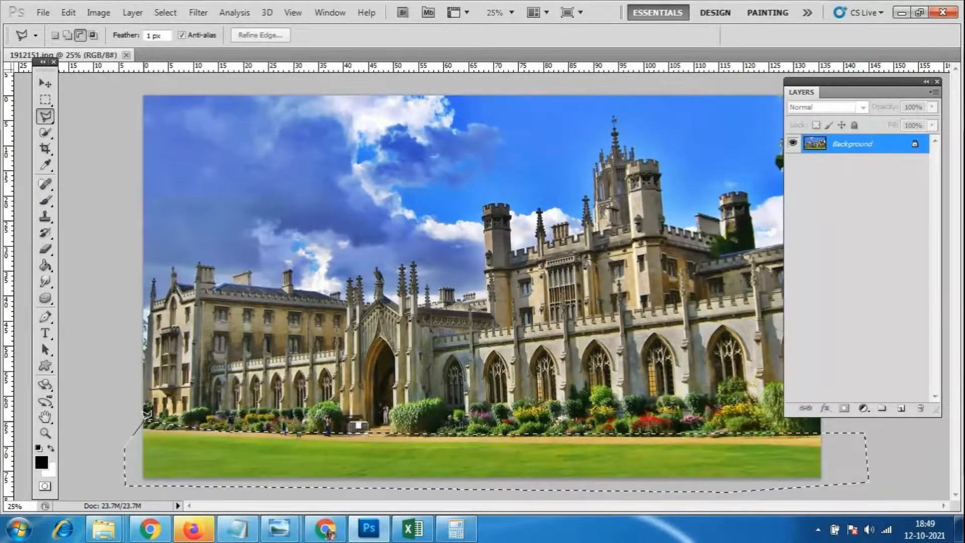
Convert the locked Background into an editable layer, keeping the default name Layer 0
key("shift+F5")
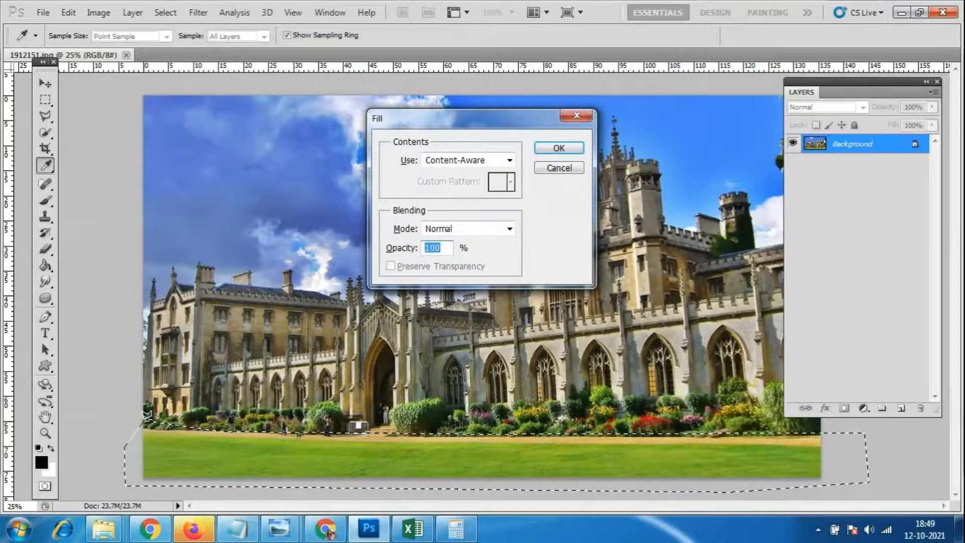
left_click(557, 149)
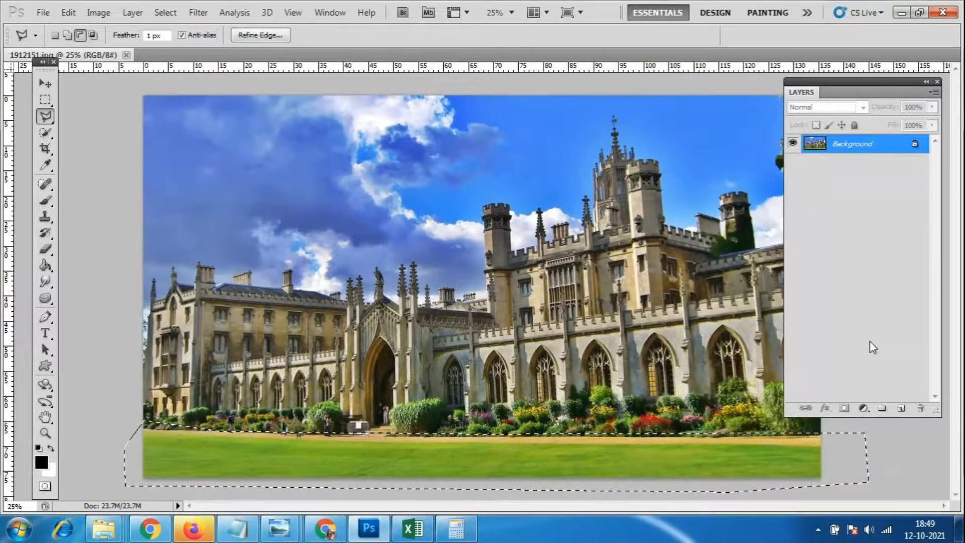
double_click(916, 149)
left_click(730, 283)
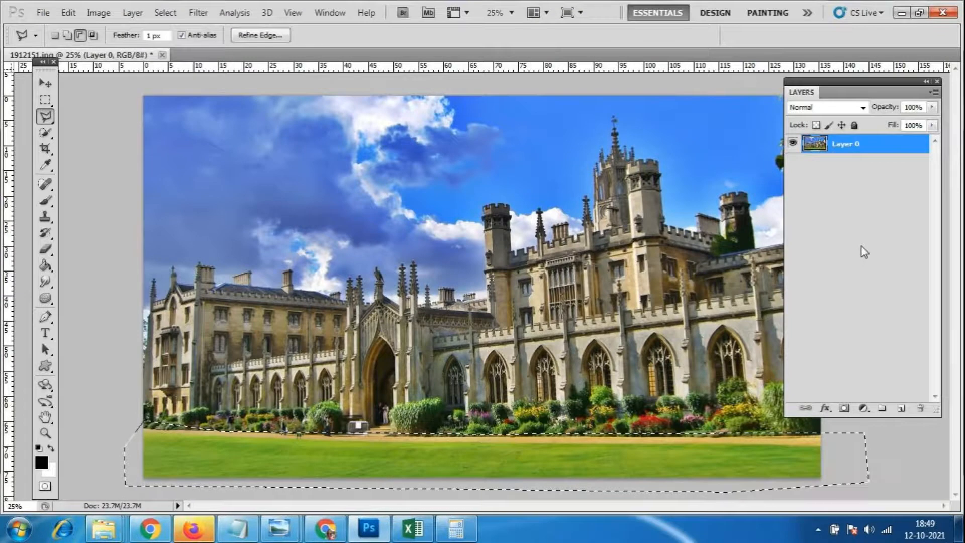
Try to delete the selected lawn from Layer 0 and clear the selection
key("Delete")
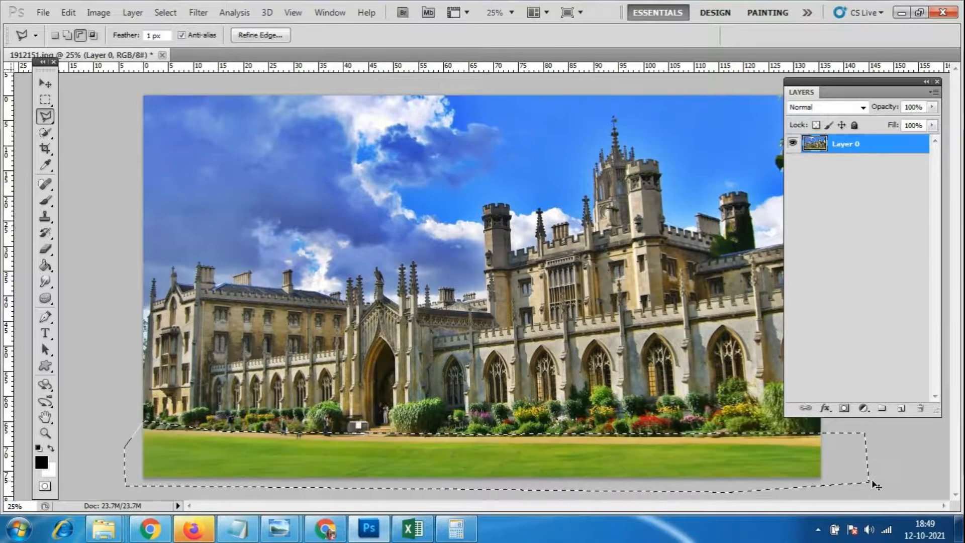
key("ctrl+d")
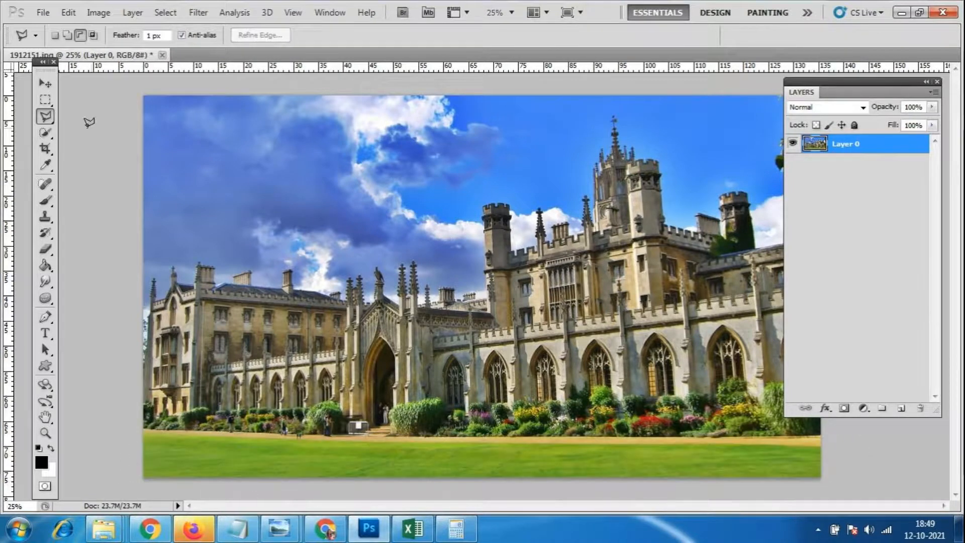
Open the pier picture images (10) from the reff folder and close it again
left_click(43, 13)
left_click(50, 38)
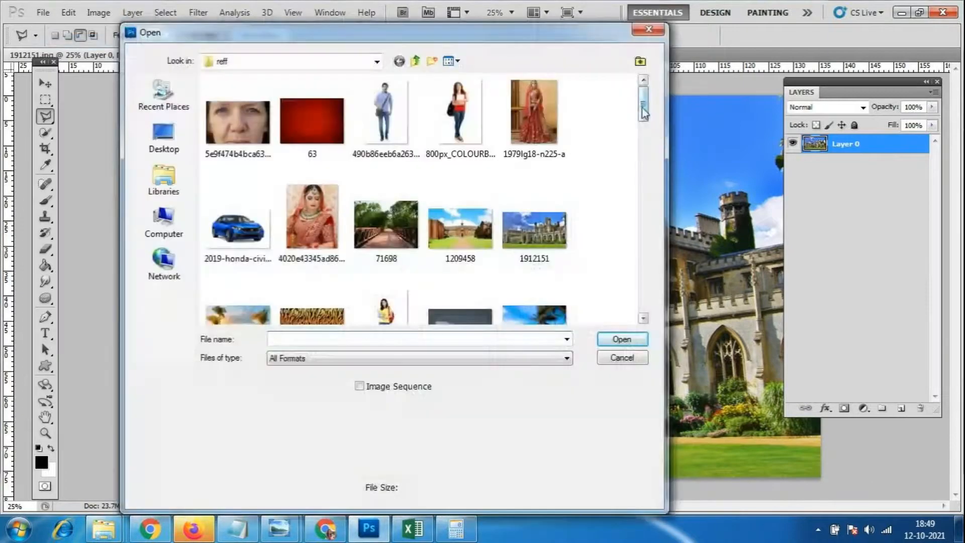
left_click_drag(648, 108, 657, 217)
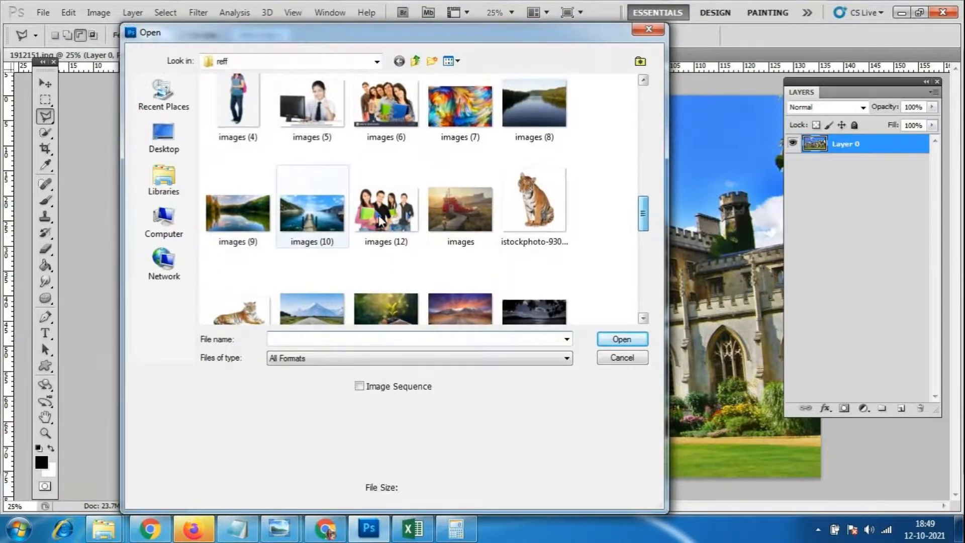
left_click(318, 209)
left_click(623, 339)
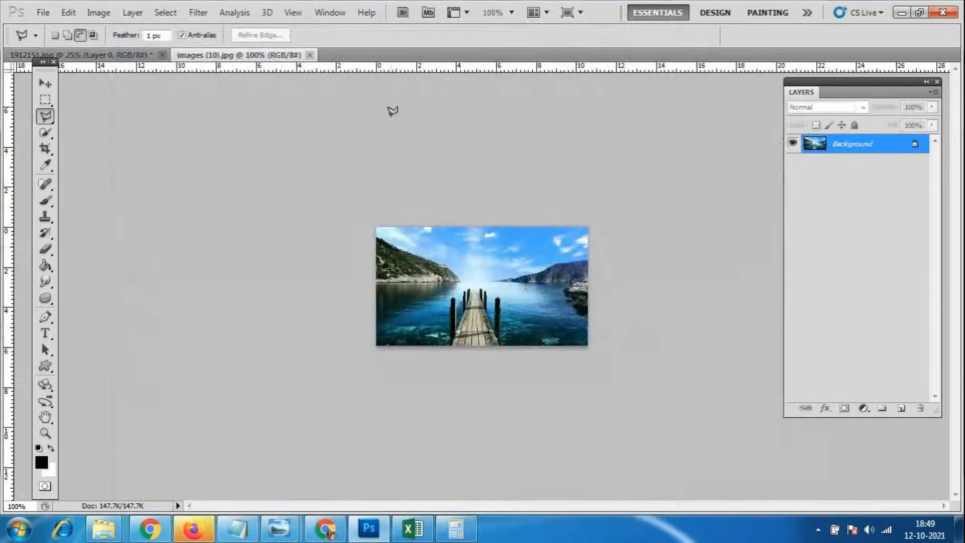
left_click(310, 55)
Open the sunset road picture landscape-4048720_960_720.jpg from the reff folder
left_click(49, 14)
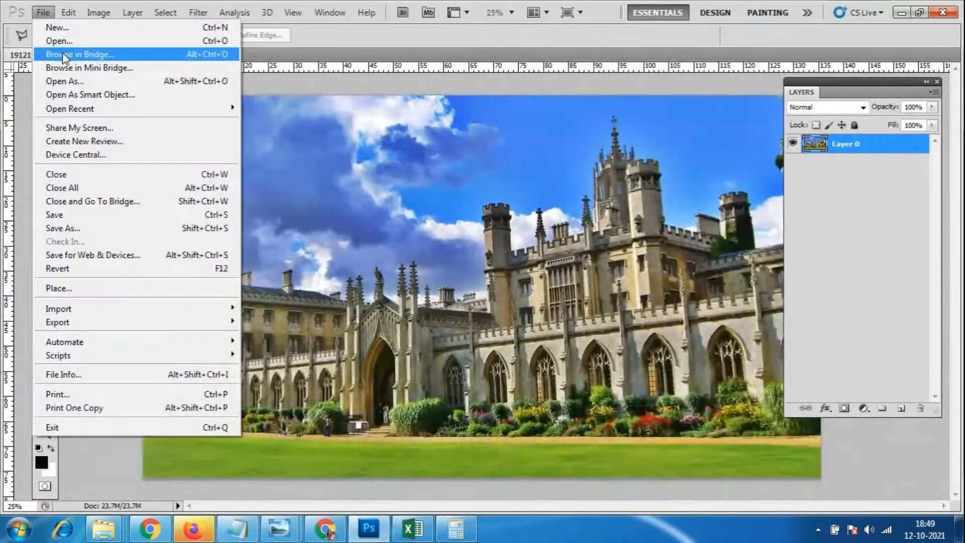
left_click(60, 40)
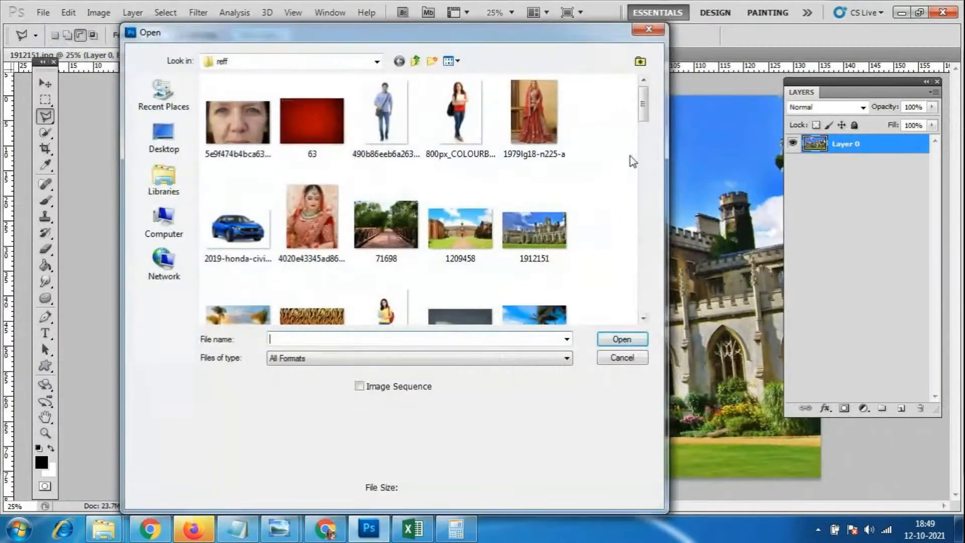
left_click_drag(645, 110, 647, 232)
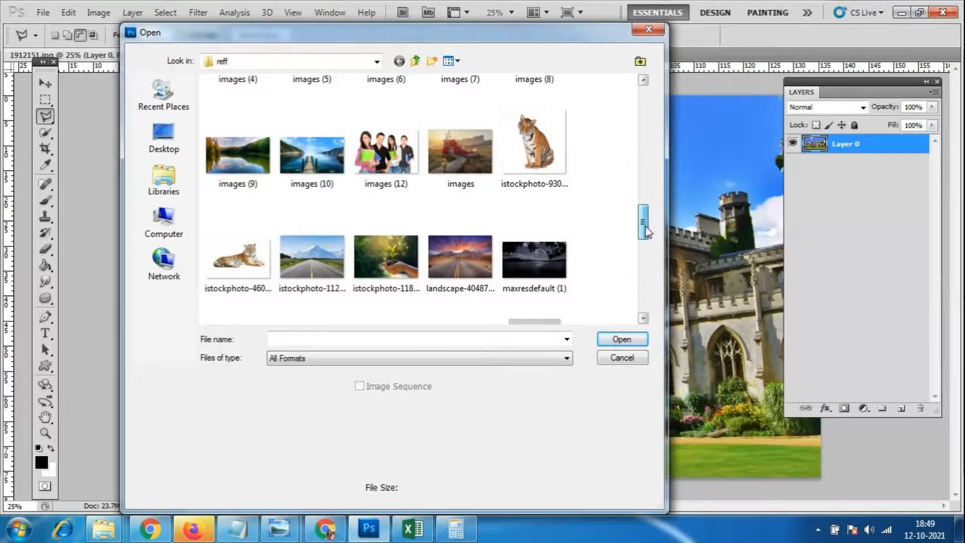
left_click(459, 257)
left_click(622, 339)
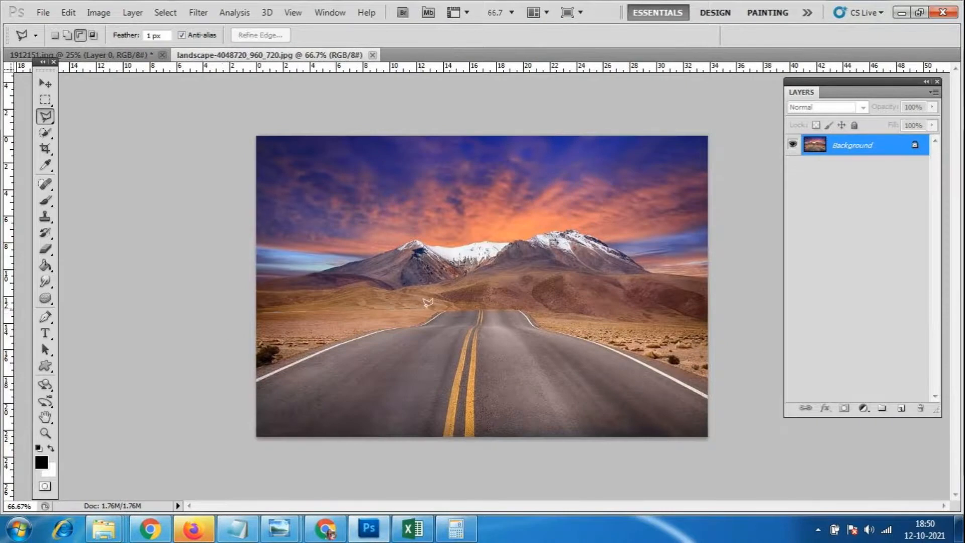
Select the sky and mountains above the road with the Polygonal Lasso, following the horizon line just above the asphalt
left_click(506, 306)
left_click(708, 323)
left_click(760, 253)
left_click(725, 108)
left_click(442, 102)
left_click(256, 108)
left_click(203, 140)
left_click(195, 213)
left_click(200, 256)
double_click(257, 310)
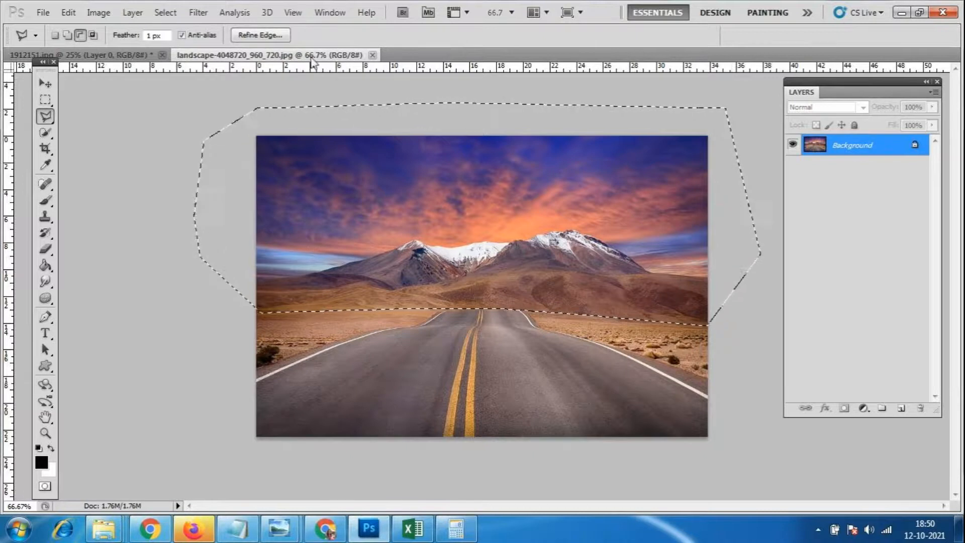
Float the landscape window, copy the selected sky and mountains into the 1912151.jpg document, and close the landscape file
left_click_drag(315, 60, 397, 103)
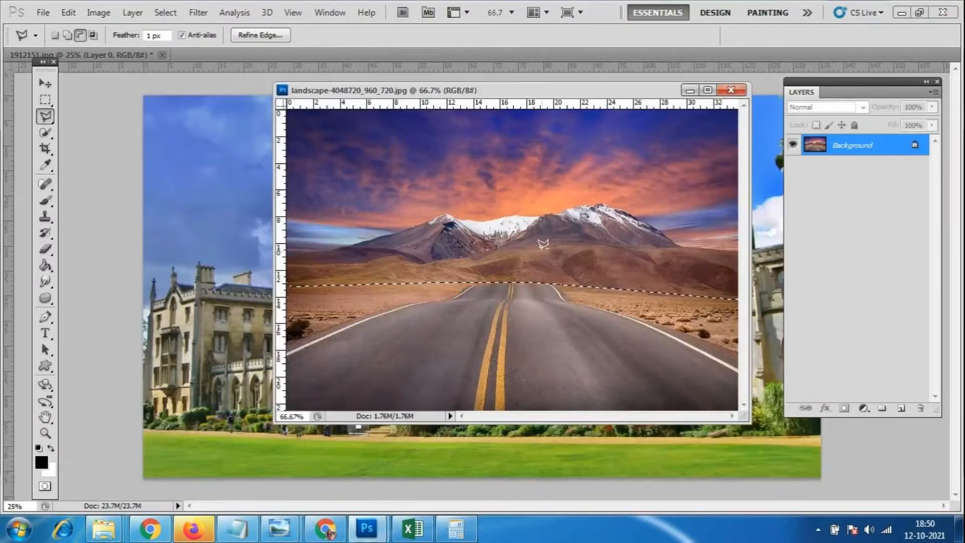
left_click(45, 84)
left_click_drag(520, 235, 252, 237)
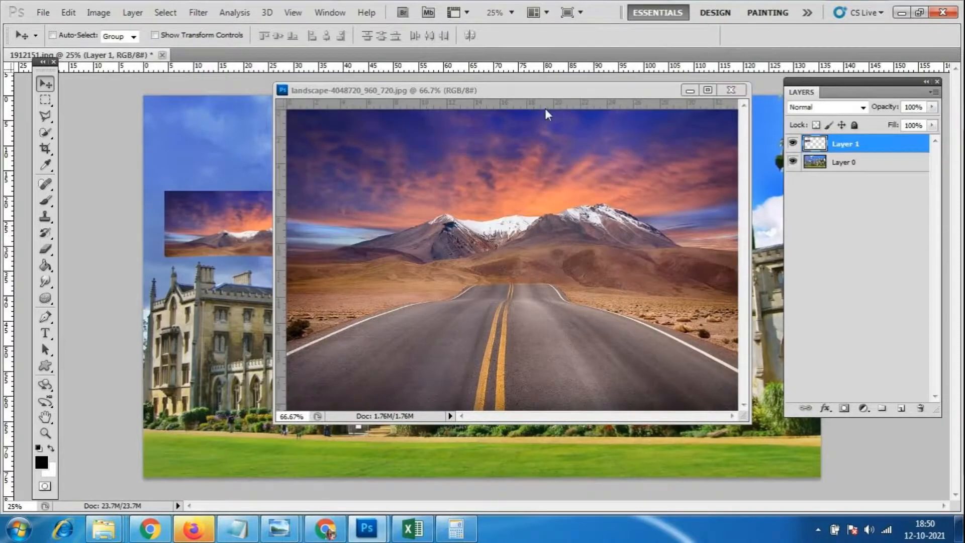
left_click_drag(539, 92, 558, 99)
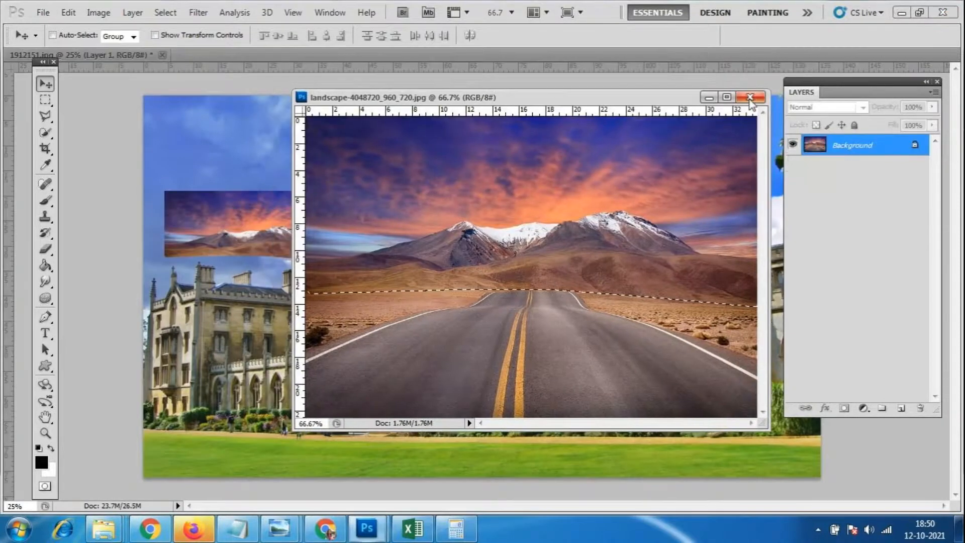
left_click(749, 97)
Scale the sunset mountain layer proportionally to about 280% and position it over the sky and the building's upper part
left_click_drag(273, 214, 408, 224)
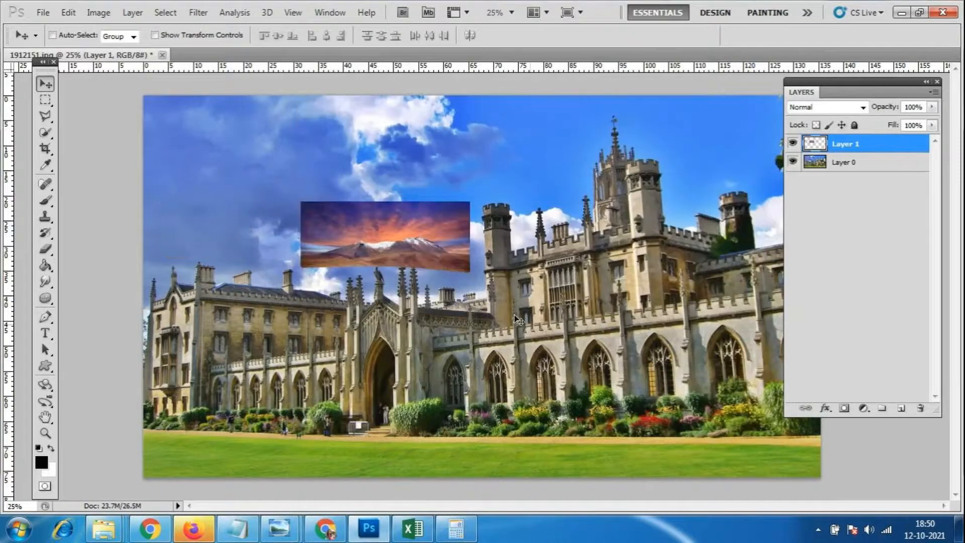
key("ctrl+t")
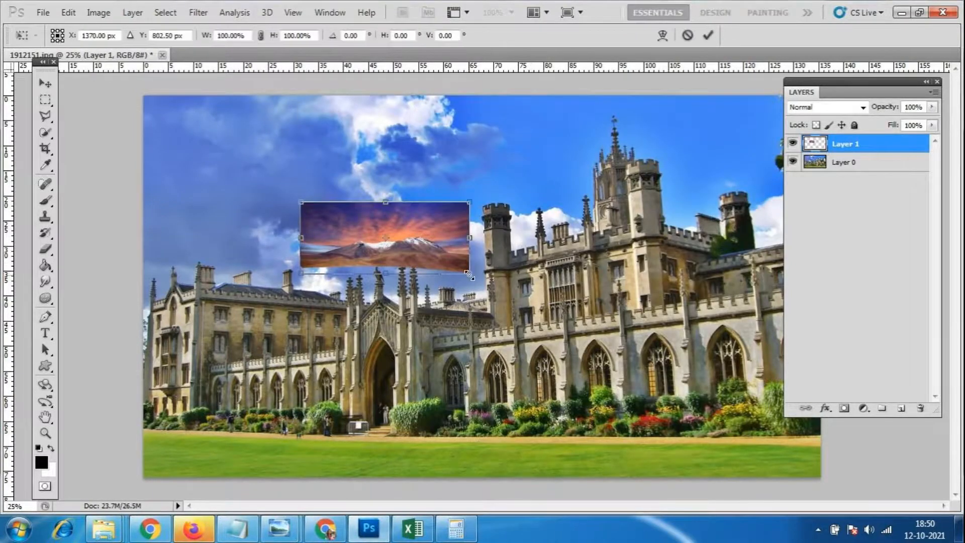
left_click_drag(470, 275, 611, 372)
left_click_drag(415, 300, 419, 276)
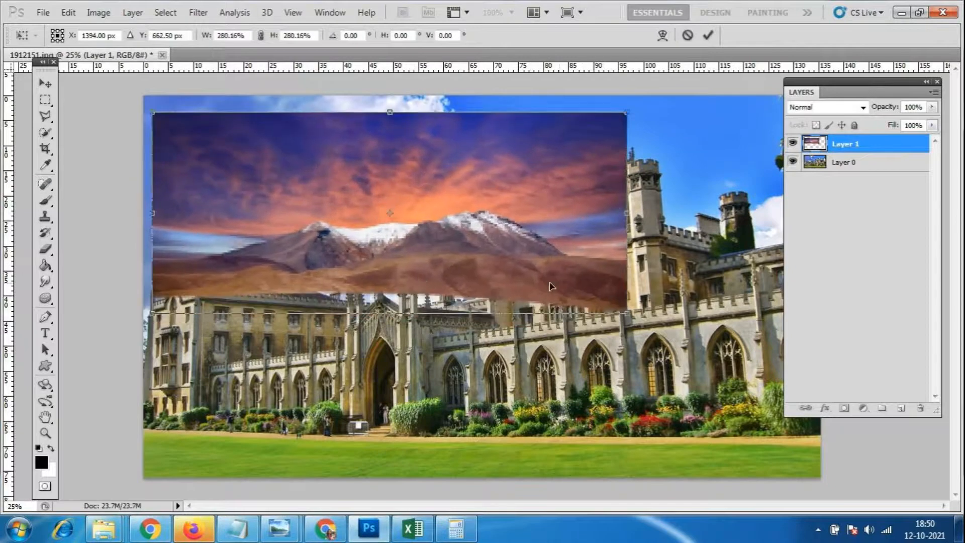
key("Return")
left_click_drag(478, 257, 490, 263)
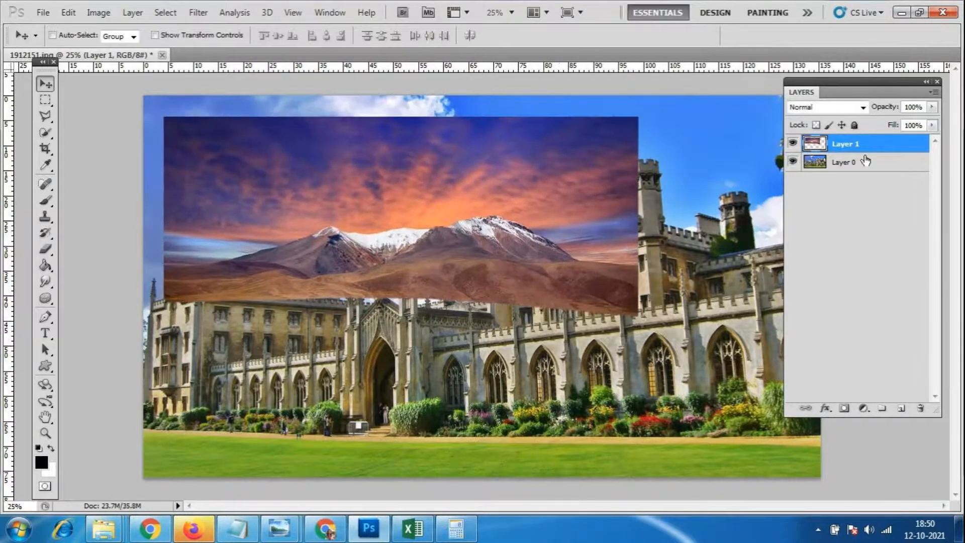
Hide Layer 1 and erase the dark sky in the upper-left part of Layer 0 with the Eraser at size 150
left_click(792, 143)
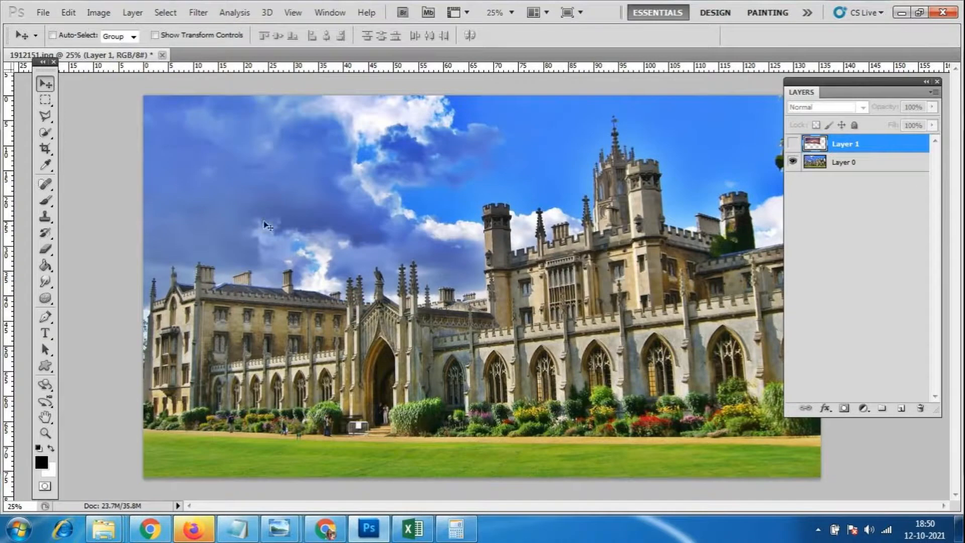
left_click_drag(838, 83, 790, 301)
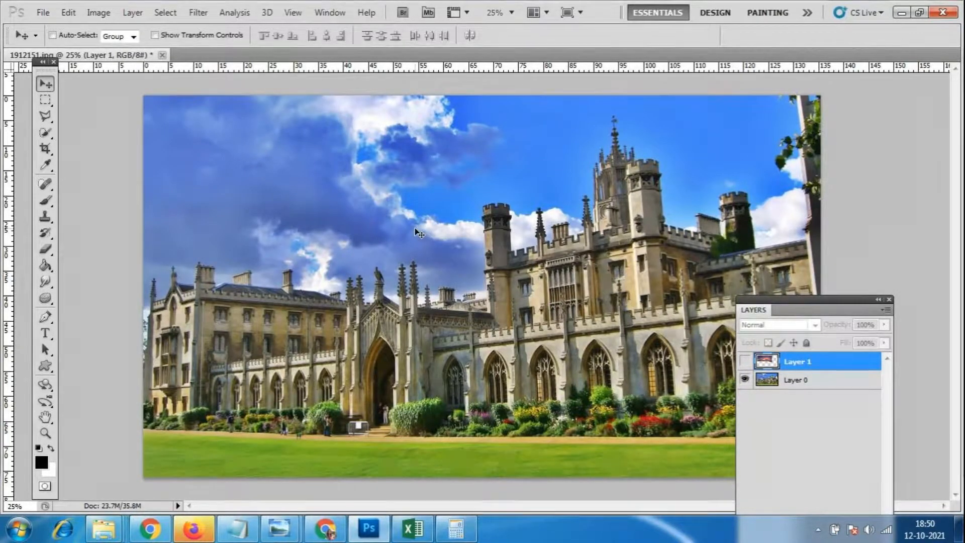
left_click(46, 248)
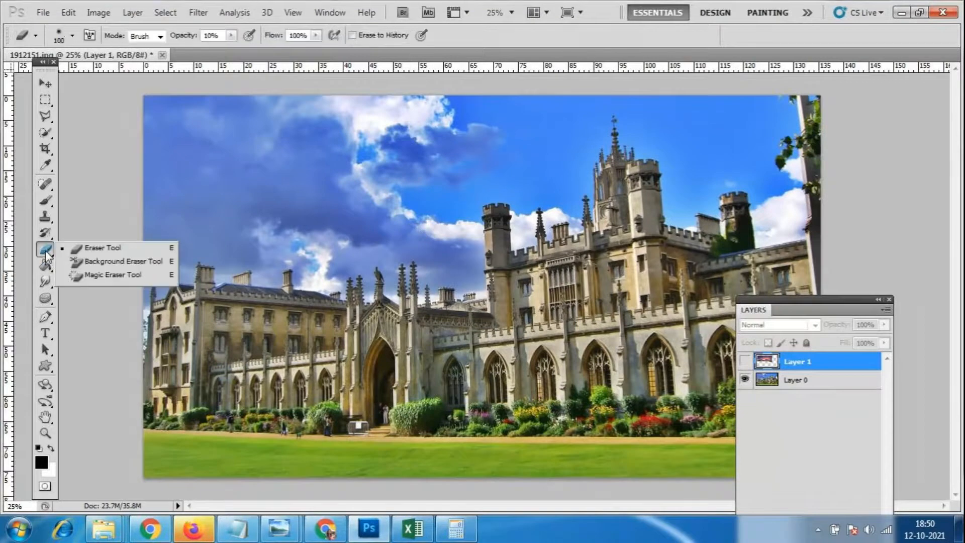
left_click(122, 249)
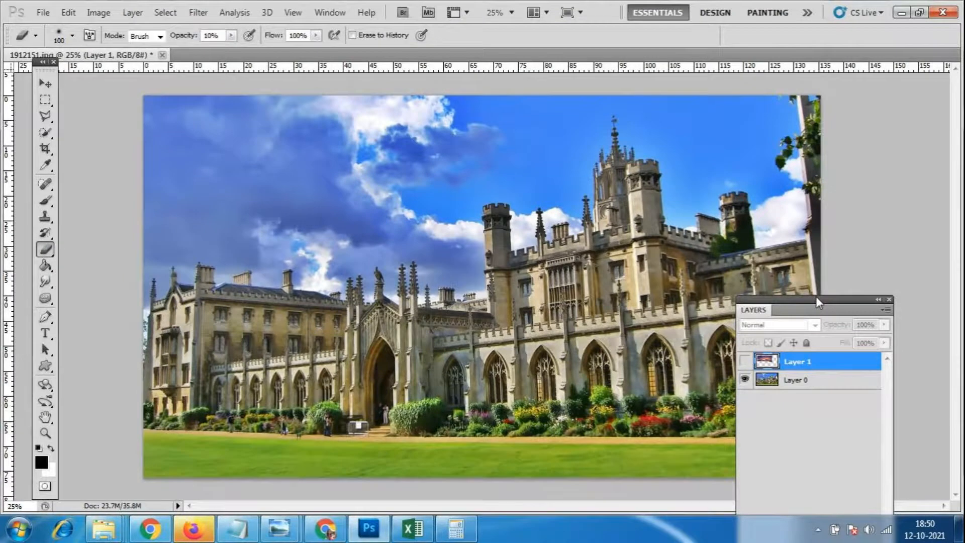
left_click_drag(815, 297, 846, 186)
left_click(847, 274)
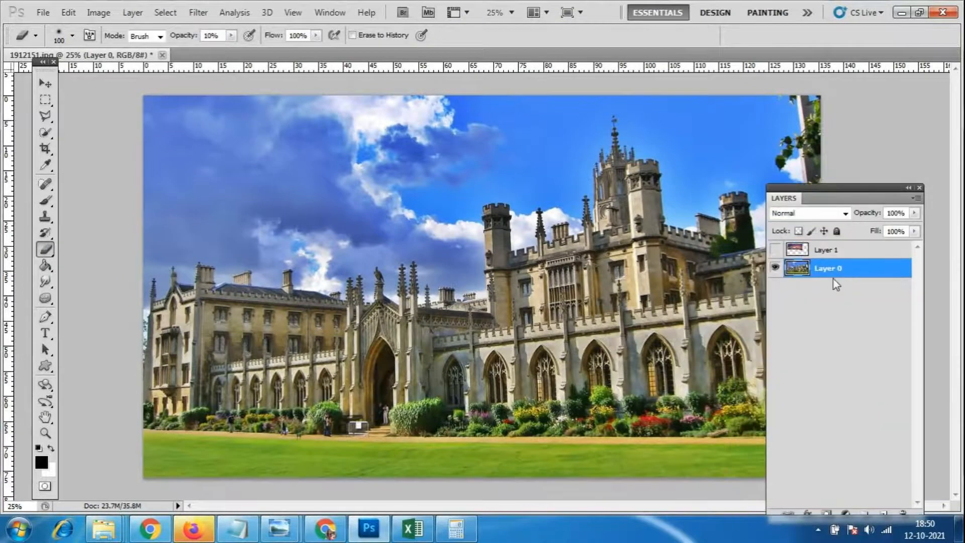
key("bracketright")
key("bracketright")
mouse_move(286, 109)
left_mouse_down()
mouse_move(132, 112)
mouse_move(230, 114)
mouse_move(216, 127)
mouse_move(286, 136)
mouse_move(327, 157)
mouse_move(248, 201)
mouse_move(254, 210)
mouse_move(398, 215)
left_mouse_up()
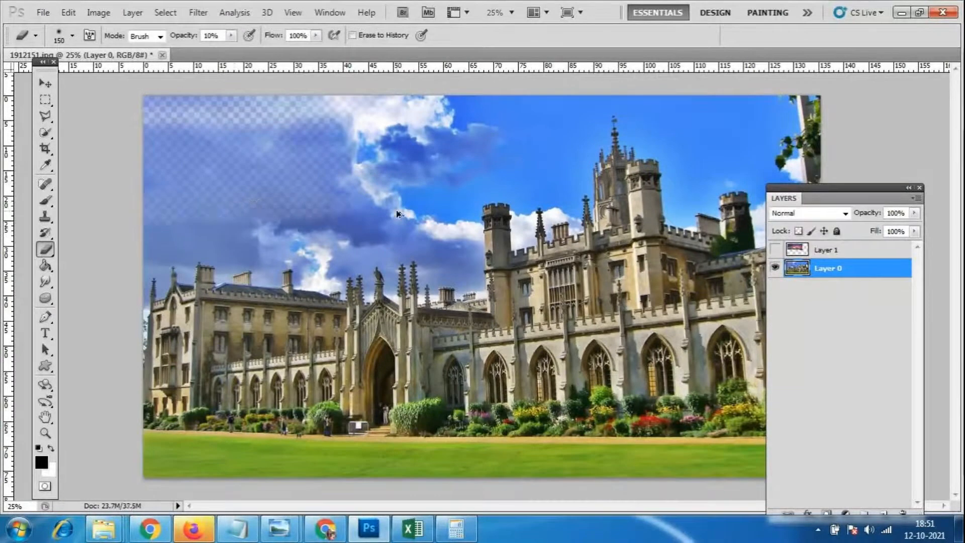
Undo the eraser strokes and restore the sky on Layer 0
key("ctrl+z")
key("ctrl+alt+z")
key("ctrl+alt+z")
key("ctrl+alt+z")
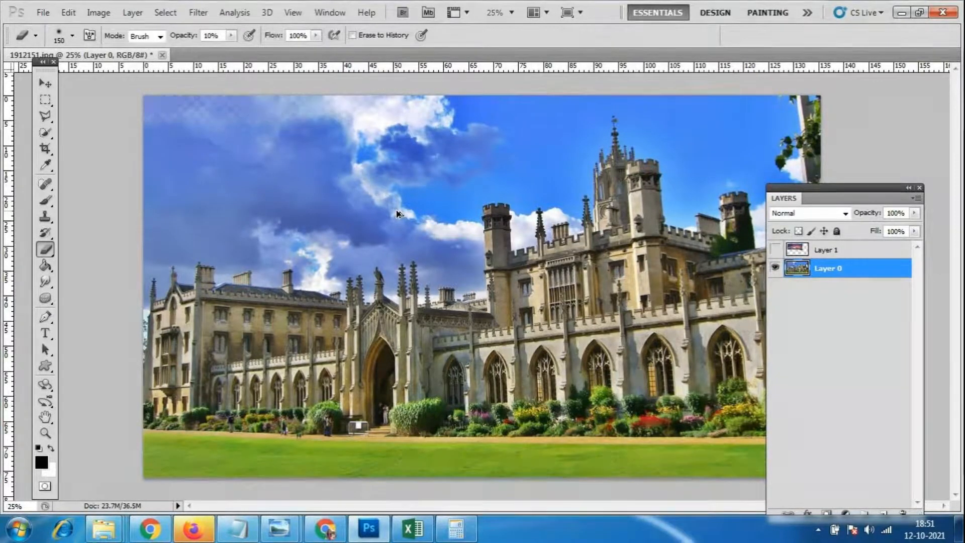
key("ctrl+alt+z")
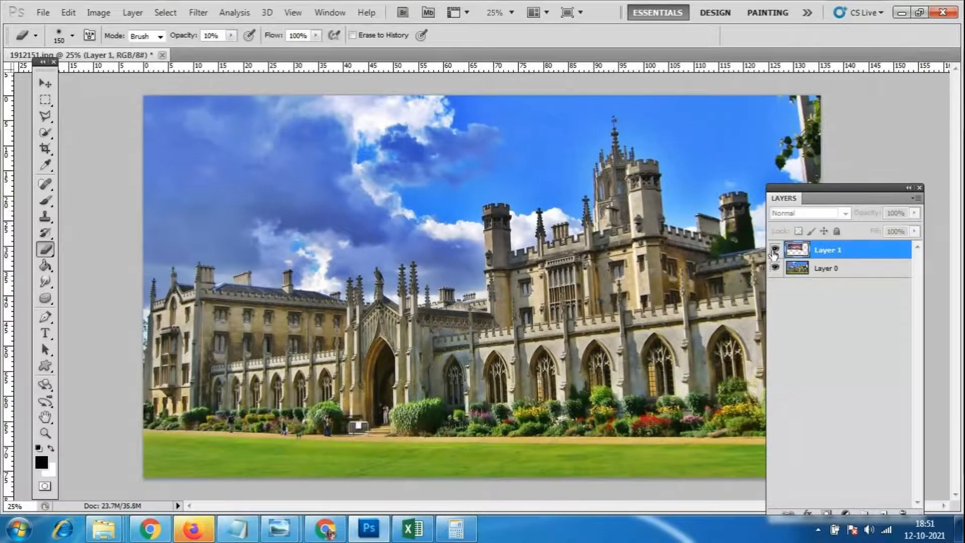
Show Layer 1 again and move the sunset mountain picture up and right to the image's top edge
left_click(776, 250)
key("v")
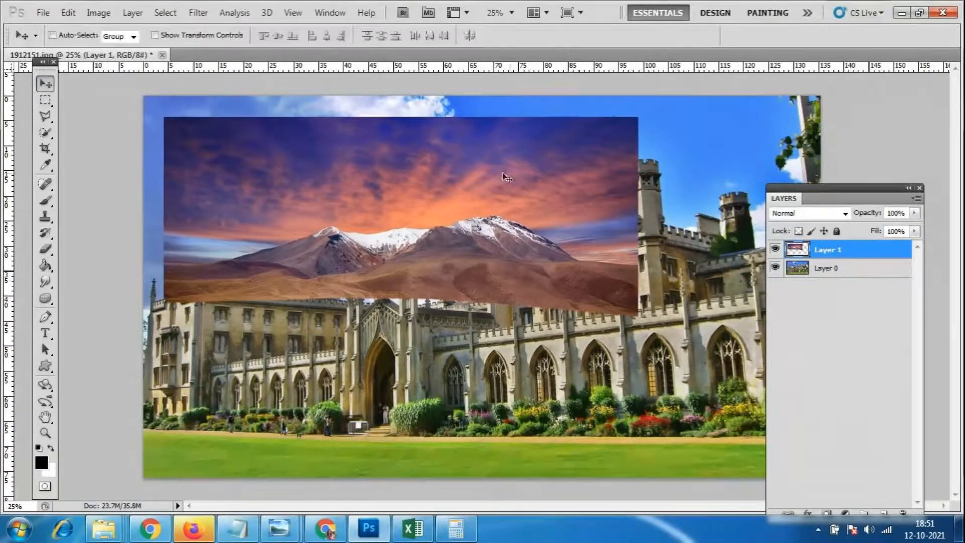
left_click_drag(502, 173, 550, 157)
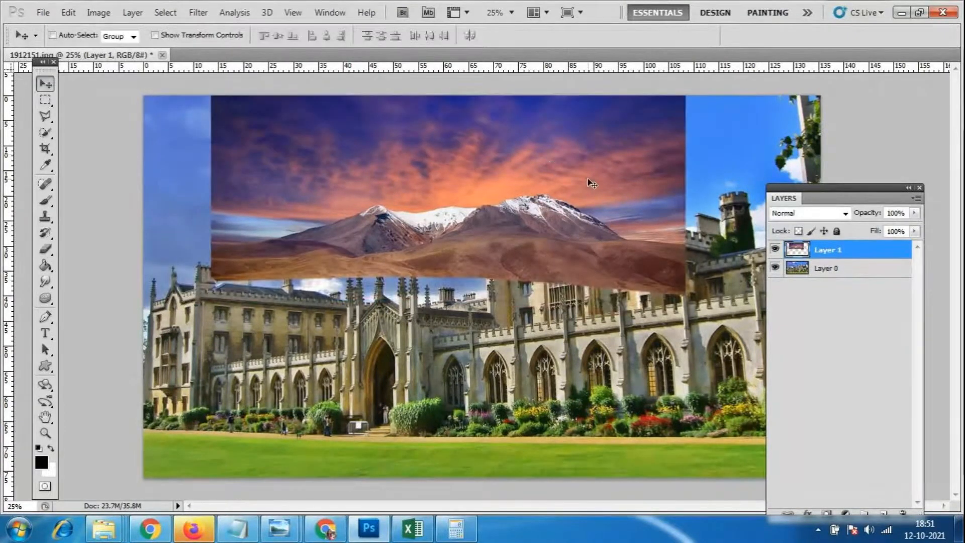
Stretch the sunset mountain layer to 142.75% width and 119.66% height so it spans the full width of the image
key("ctrl+t")
left_click_drag(685, 297, 734, 320)
left_click_drag(864, 192, 816, 399)
left_click_drag(732, 197, 821, 204)
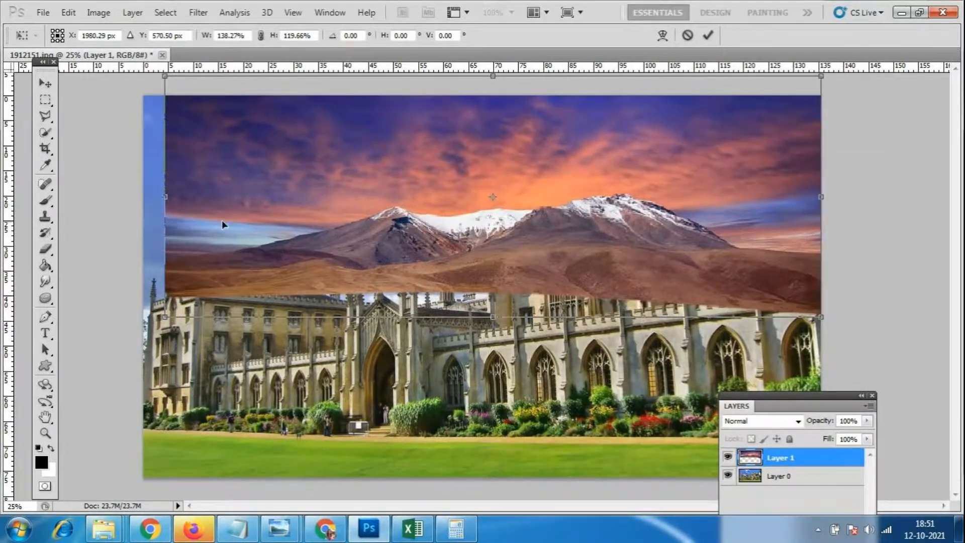
left_click_drag(167, 203, 145, 197)
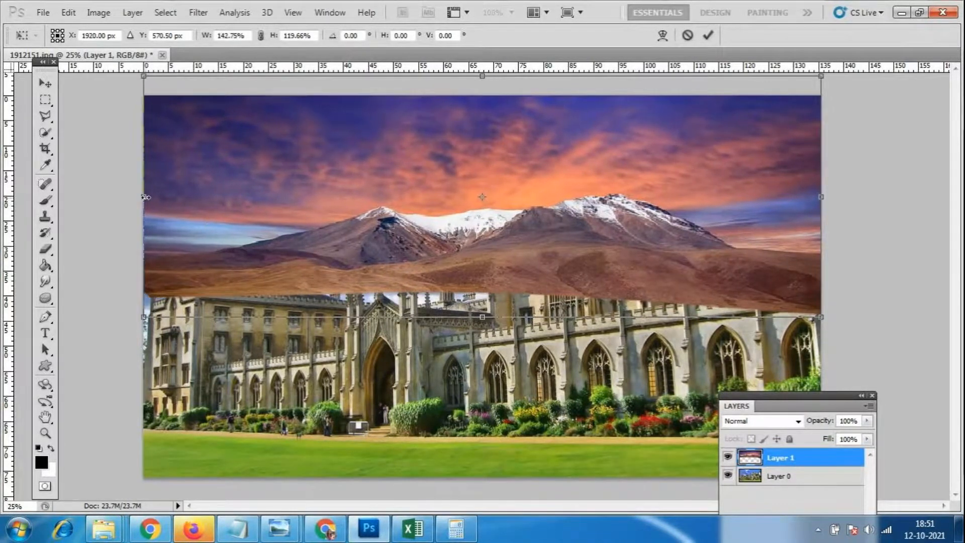
key("Return")
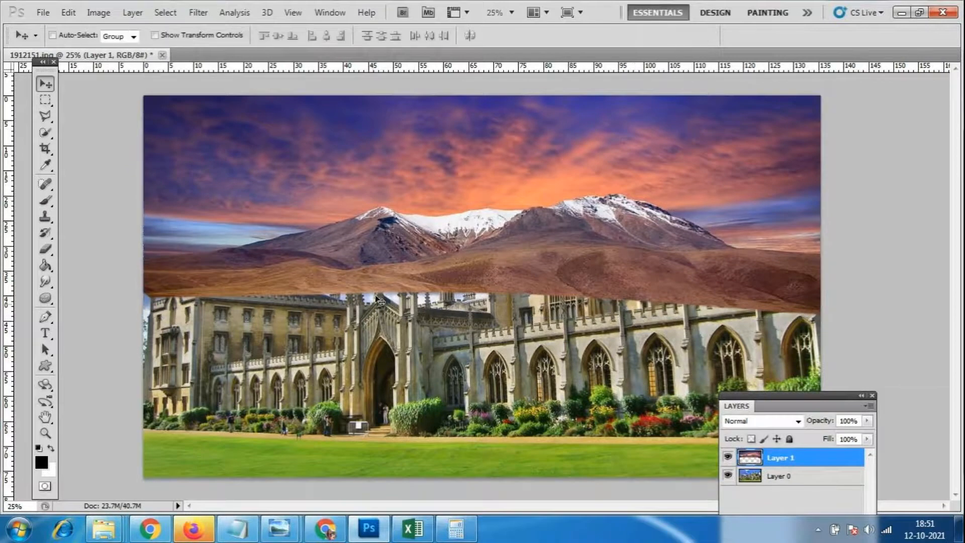
Erase Layer 1's lower edge over the left wing's roofs and central gate spires with a size 150 Eraser at 10% opacity
key("e")
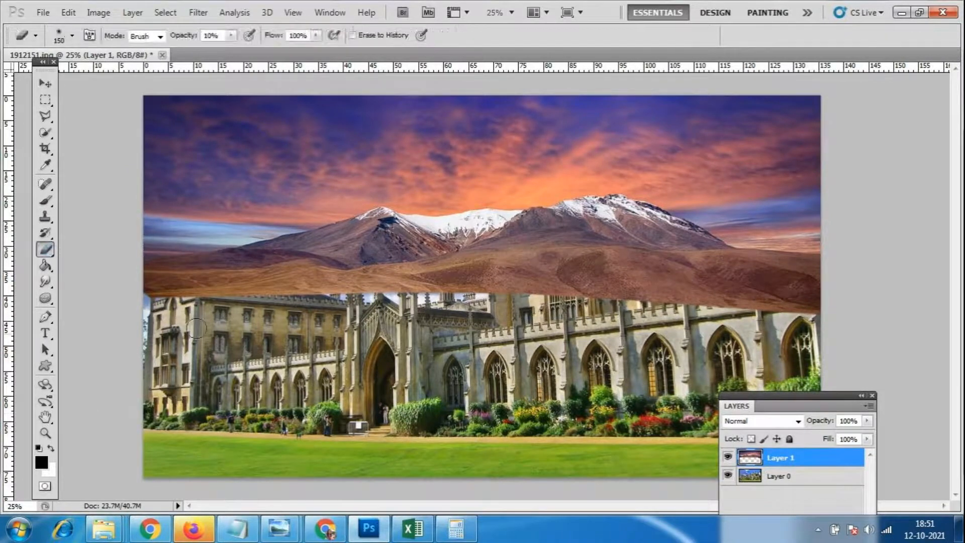
mouse_move(181, 298)
left_mouse_down()
mouse_move(265, 300)
mouse_move(146, 292)
mouse_move(297, 297)
mouse_move(268, 302)
mouse_move(162, 281)
mouse_move(157, 294)
mouse_move(165, 298)
left_mouse_up()
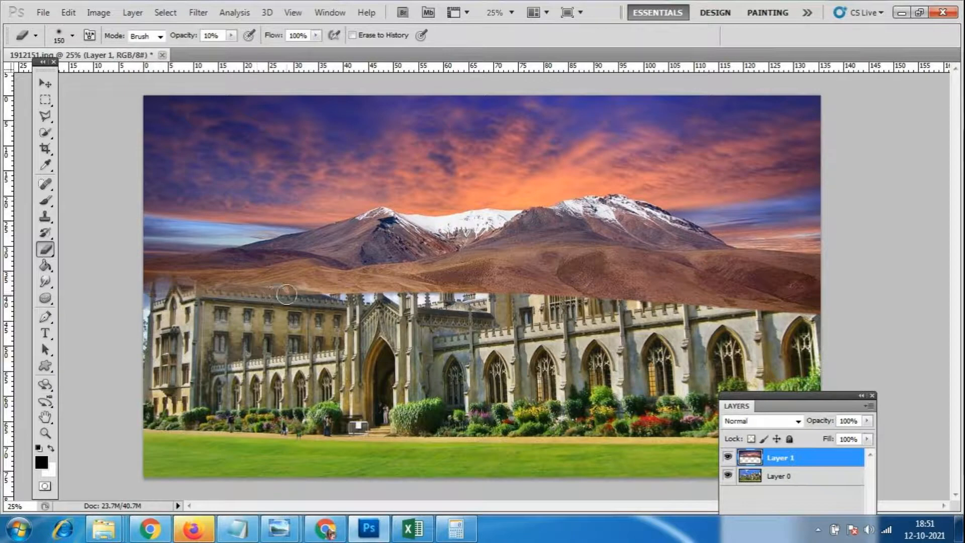
left_click_drag(181, 296, 267, 297)
left_click_drag(346, 305, 379, 303)
mouse_move(384, 292)
left_mouse_down()
mouse_move(338, 299)
mouse_move(474, 290)
mouse_move(308, 292)
mouse_move(517, 294)
mouse_move(496, 290)
mouse_move(493, 270)
mouse_move(395, 305)
mouse_move(480, 285)
mouse_move(161, 279)
mouse_move(181, 278)
left_mouse_up()
Increase the Eraser size to 200 and erase Layer 1's brown hills over the main building and the right wing
key("bracketright")
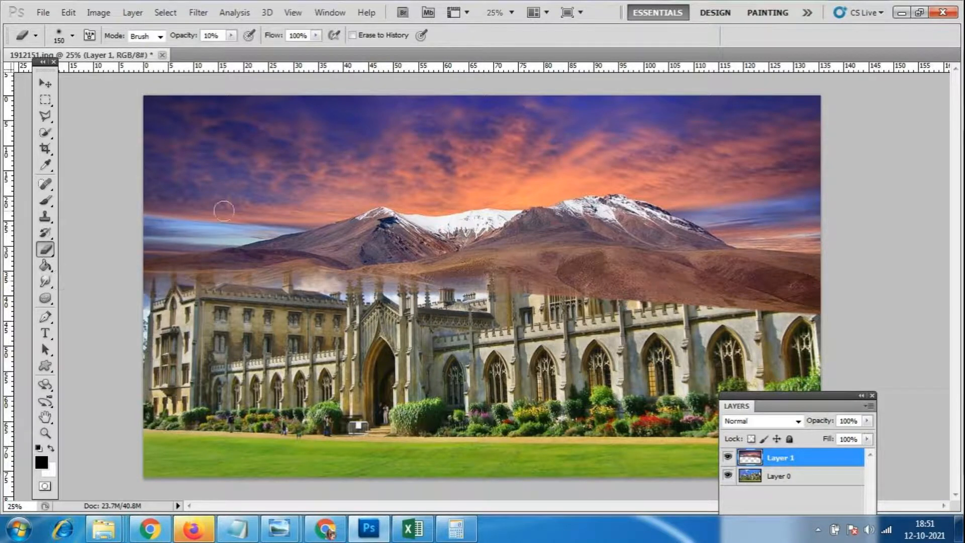
key("bracketright")
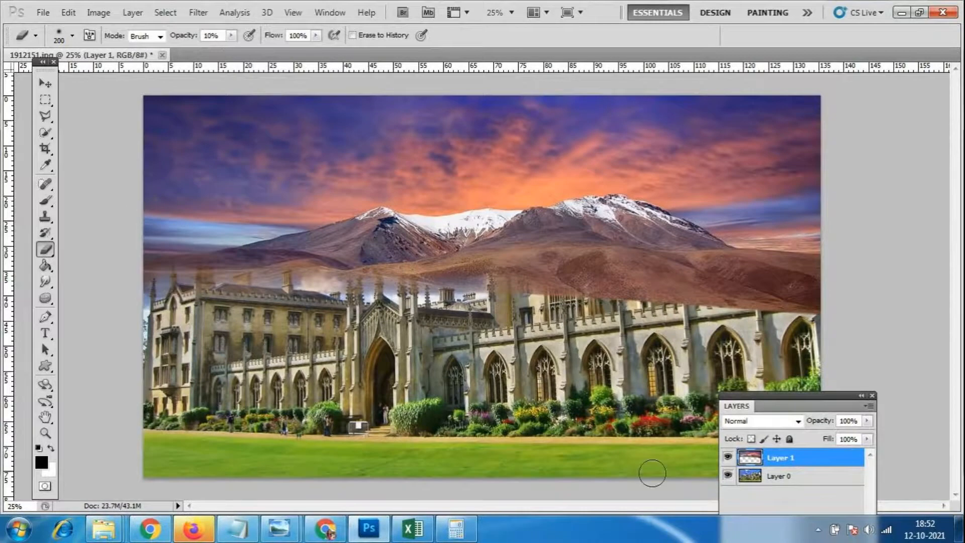
mouse_move(503, 289)
left_mouse_down()
mouse_move(534, 285)
mouse_move(567, 302)
mouse_move(491, 250)
mouse_move(491, 269)
mouse_move(500, 239)
mouse_move(545, 278)
mouse_move(613, 312)
mouse_move(630, 306)
mouse_move(615, 296)
mouse_move(750, 332)
left_mouse_up()
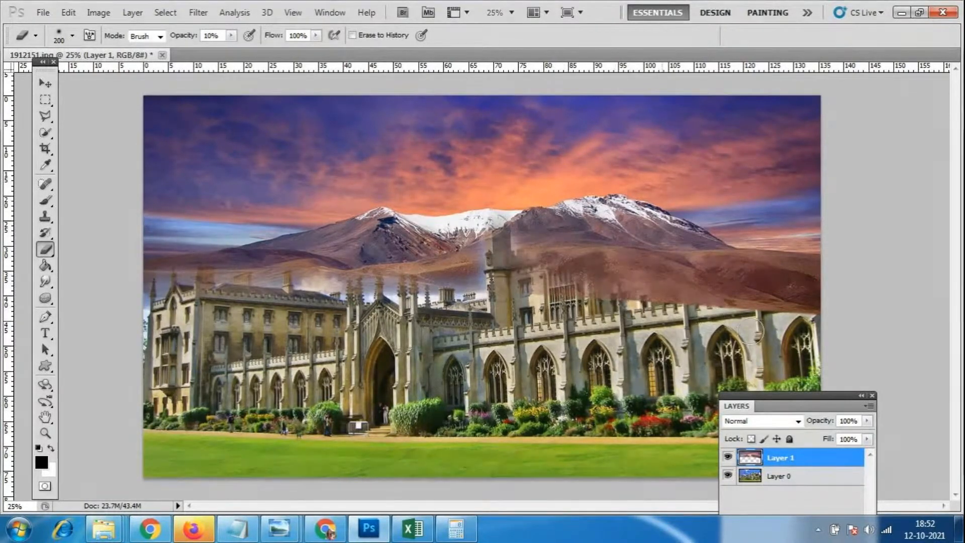
mouse_move(632, 279)
left_mouse_down()
mouse_move(527, 262)
mouse_move(554, 272)
mouse_move(512, 280)
mouse_move(622, 294)
mouse_move(526, 256)
mouse_move(563, 270)
mouse_move(578, 296)
mouse_move(665, 297)
mouse_move(668, 308)
mouse_move(641, 285)
mouse_move(671, 313)
mouse_move(654, 284)
mouse_move(690, 284)
mouse_move(726, 292)
left_mouse_up()
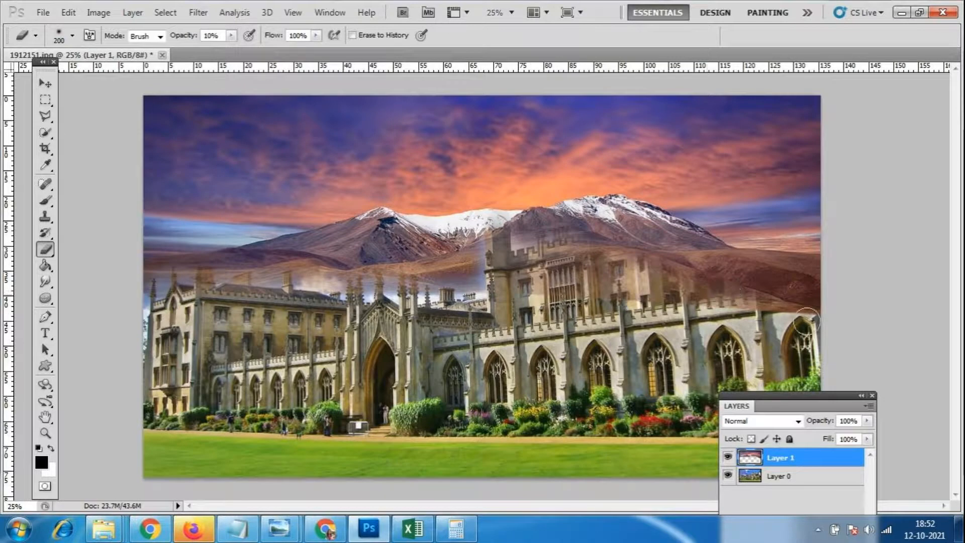
Hide and show Layer 1 repeatedly to compare the blended picture with the original building outline
left_click_drag(785, 394, 773, 361)
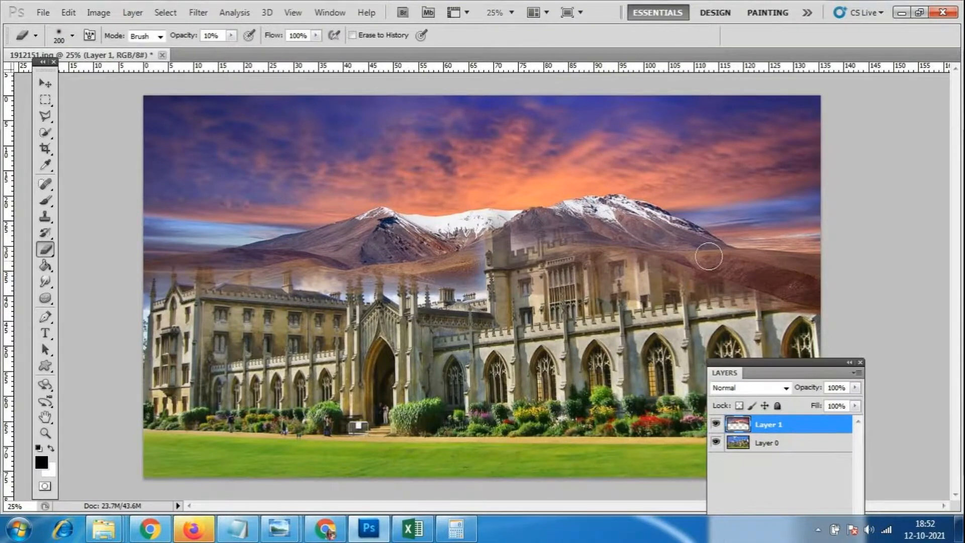
left_click(715, 424)
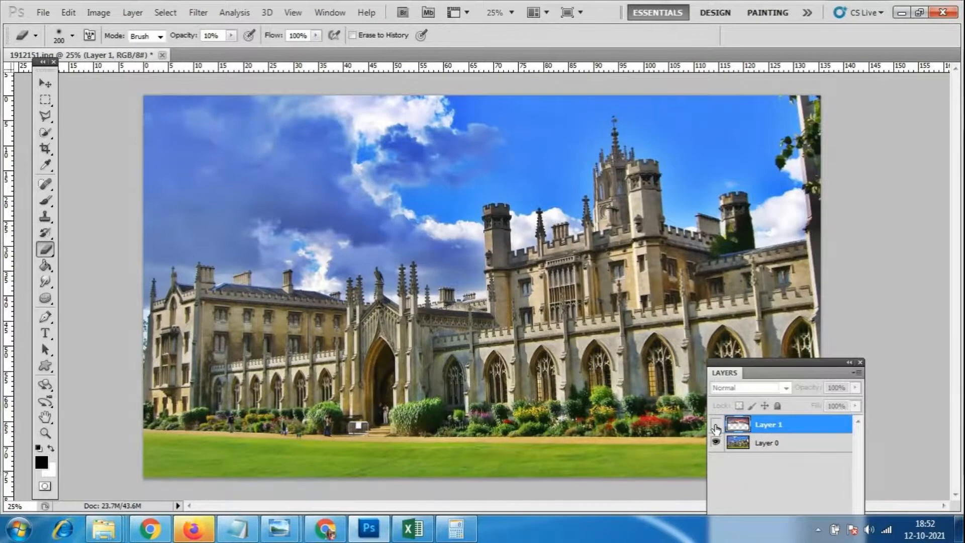
left_click(716, 425)
left_click(715, 425)
left_click(715, 425)
left_click(716, 426)
left_click(715, 425)
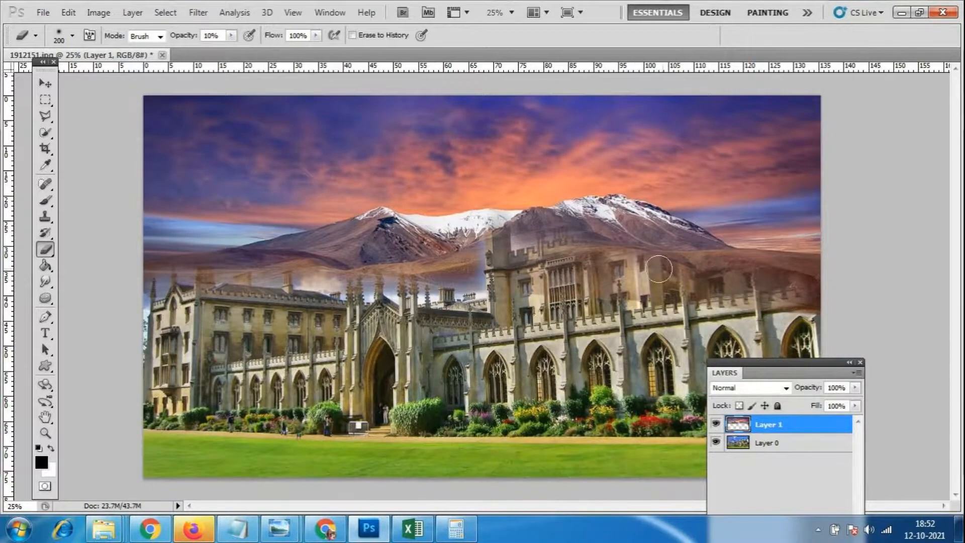
Erase Layer 1 over the main building's roofline and over the tree at the image's upper-right edge
mouse_move(657, 278)
left_mouse_down()
mouse_move(719, 261)
mouse_move(823, 304)
mouse_move(635, 262)
mouse_move(575, 260)
mouse_move(544, 240)
mouse_move(586, 251)
mouse_move(560, 238)
mouse_move(536, 259)
mouse_move(512, 244)
mouse_move(496, 251)
mouse_move(491, 227)
mouse_move(497, 274)
left_mouse_up()
mouse_move(634, 253)
left_mouse_down()
mouse_move(744, 275)
mouse_move(623, 246)
mouse_move(677, 266)
mouse_move(623, 266)
mouse_move(592, 203)
mouse_move(619, 247)
left_mouse_up()
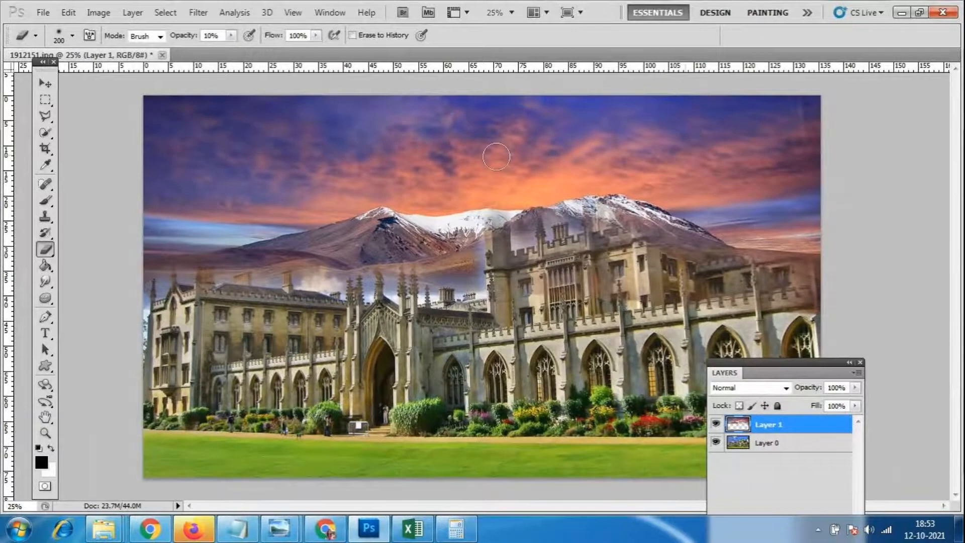
mouse_move(813, 144)
left_mouse_down()
mouse_move(796, 86)
mouse_move(821, 147)
mouse_move(791, 108)
mouse_move(810, 183)
mouse_move(785, 151)
left_mouse_up()
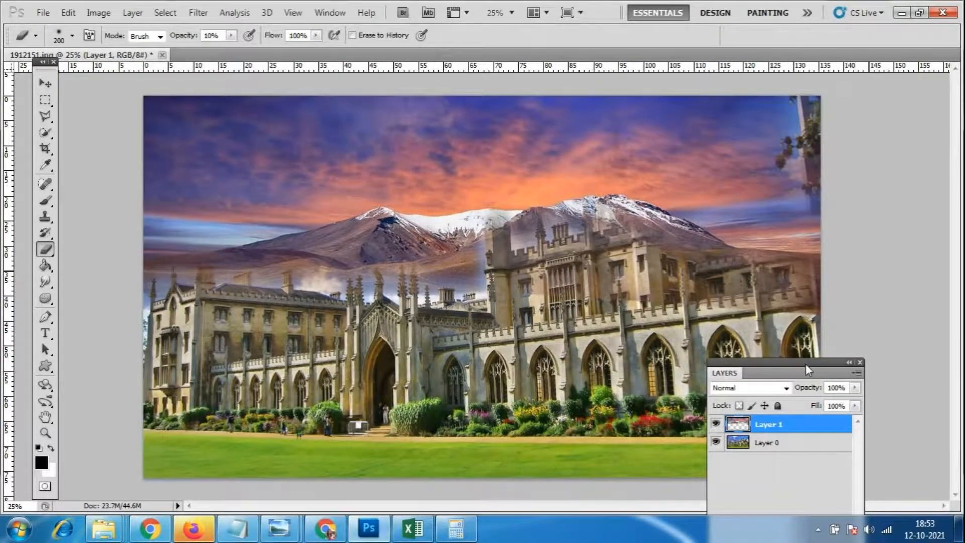
Erase Layer 1 over the main building's tall round tower and the pointed spire beside it
left_click_drag(805, 363, 611, 399)
mouse_move(649, 237)
left_mouse_down()
mouse_move(632, 221)
mouse_move(648, 236)
mouse_move(650, 261)
mouse_move(602, 253)
mouse_move(597, 270)
mouse_move(589, 259)
mouse_move(642, 307)
mouse_move(653, 260)
mouse_move(641, 271)
mouse_move(640, 229)
mouse_move(649, 219)
left_mouse_up()
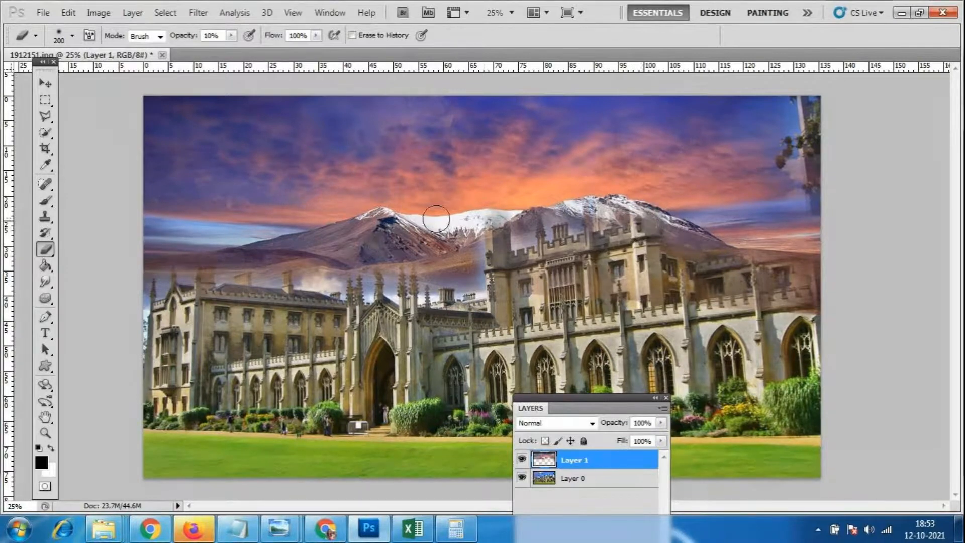
mouse_move(640, 202)
left_mouse_down()
mouse_move(645, 166)
mouse_move(646, 271)
mouse_move(610, 233)
mouse_move(611, 209)
mouse_move(614, 217)
left_mouse_up()
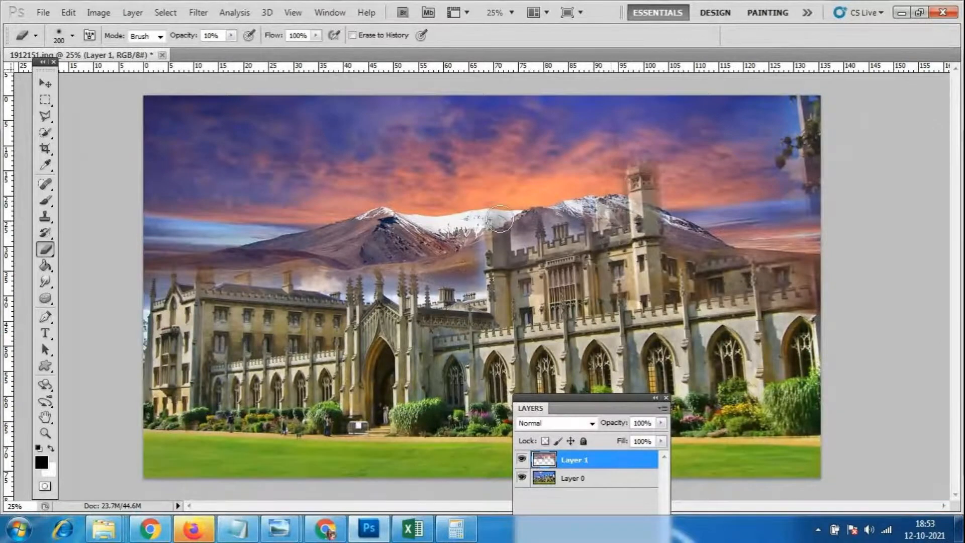
mouse_move(609, 201)
left_mouse_down()
mouse_move(616, 206)
mouse_move(607, 186)
mouse_move(620, 157)
mouse_move(611, 173)
mouse_move(614, 217)
mouse_move(599, 226)
left_mouse_up()
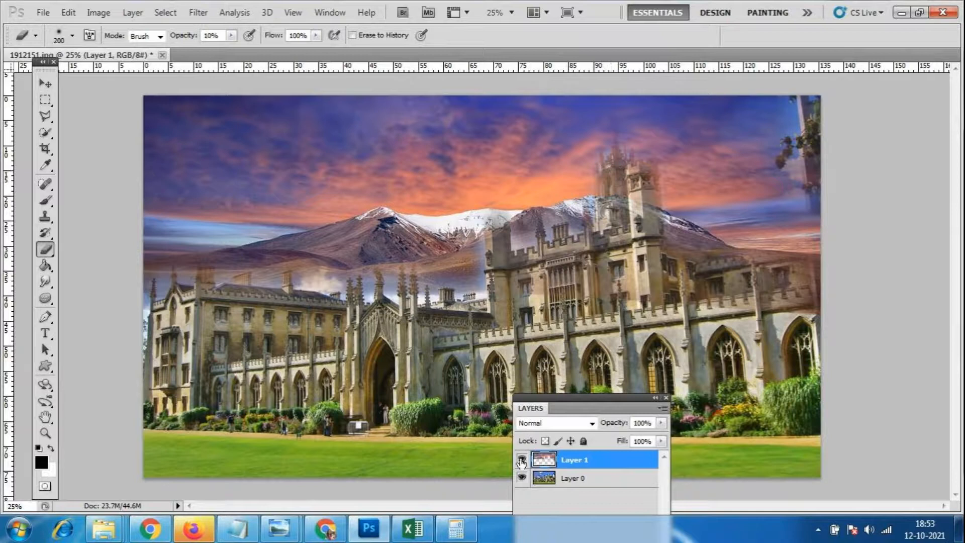
Toggle Layer 1's visibility to locate the small turret on the right wing, and erase the sky covering it
left_click(521, 459)
left_click(522, 460)
left_click(522, 459)
left_click(522, 459)
left_click(522, 460)
left_click(522, 459)
left_click(521, 459)
left_click(521, 459)
mouse_move(717, 221)
left_mouse_down()
mouse_move(731, 233)
mouse_move(724, 176)
mouse_move(732, 173)
mouse_move(743, 236)
mouse_move(673, 236)
left_mouse_up()
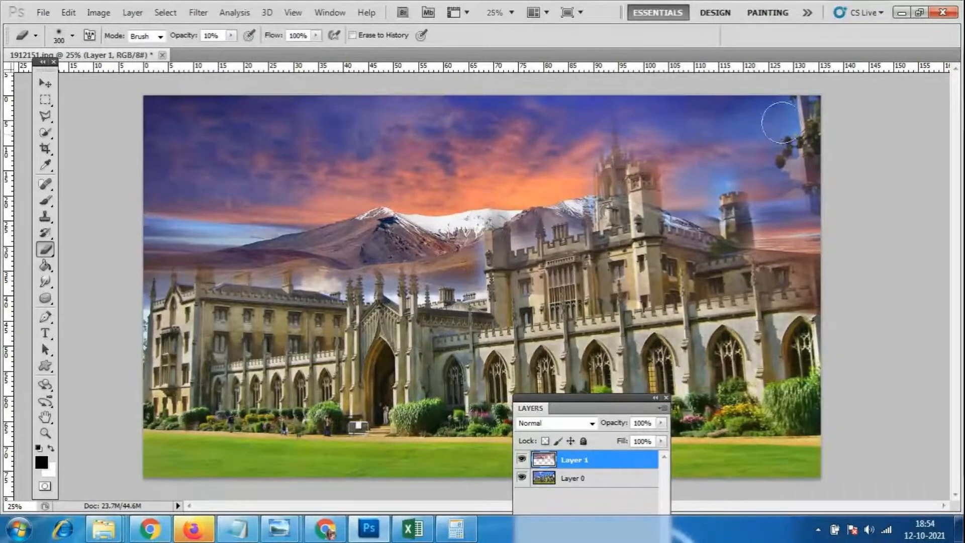
Try an Eraser size of 300 px, check the brush settings, and return the size to 200 px
key("bracketright")
key("bracketright")
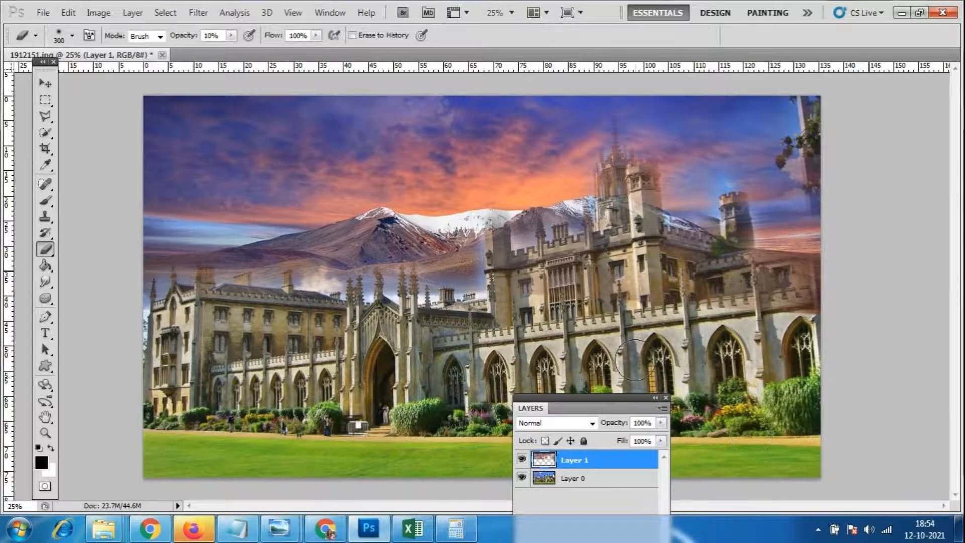
left_click(72, 35)
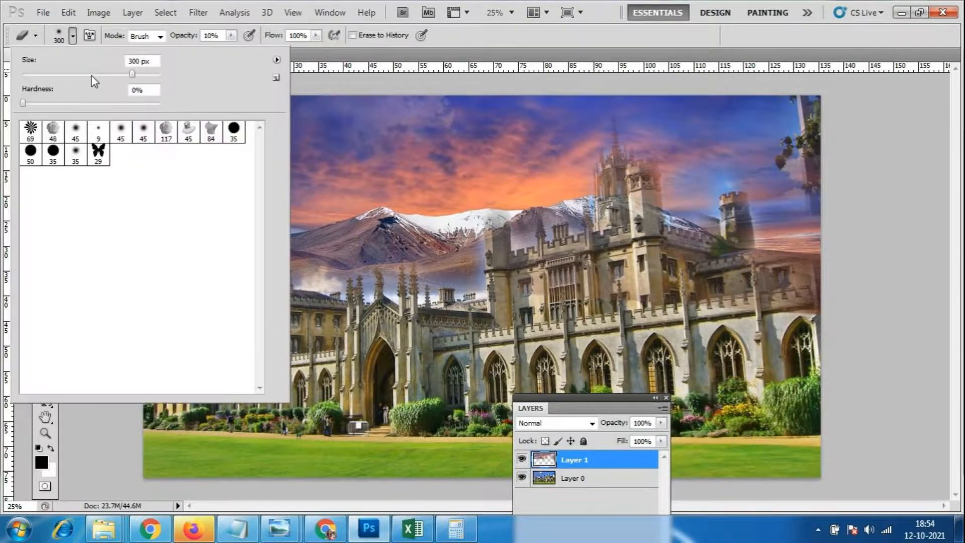
left_click(559, 37)
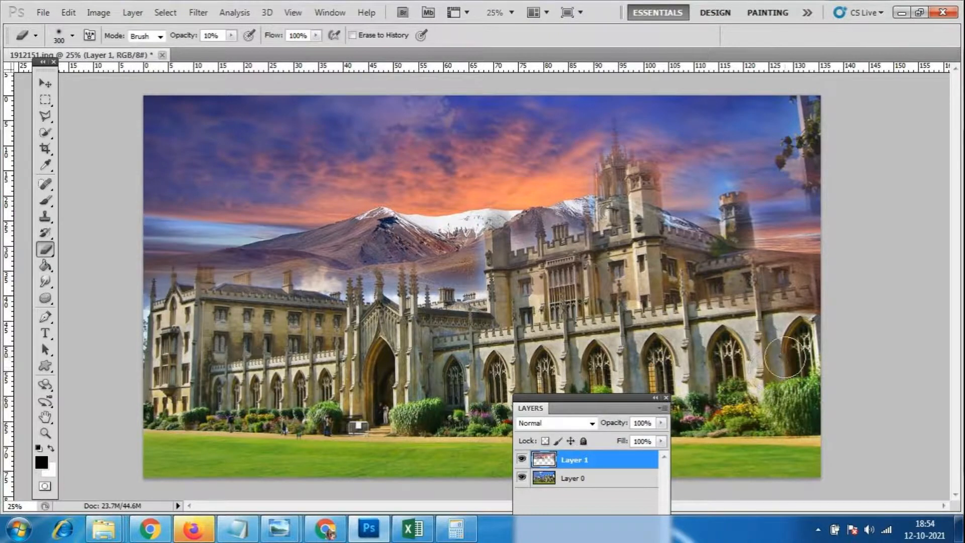
key("bracketleft")
key("bracketleft")
key("bracketleft")
key("bracketright")
key("bracketright")
key("bracketleft")
key("bracketleft")
key("bracketleft")
key("bracketright")
key("bracketright")
key("bracketright")
Erase more of Layer 1 over the central spire and the main building's left tower, checking against the original photo
left_click(738, 206)
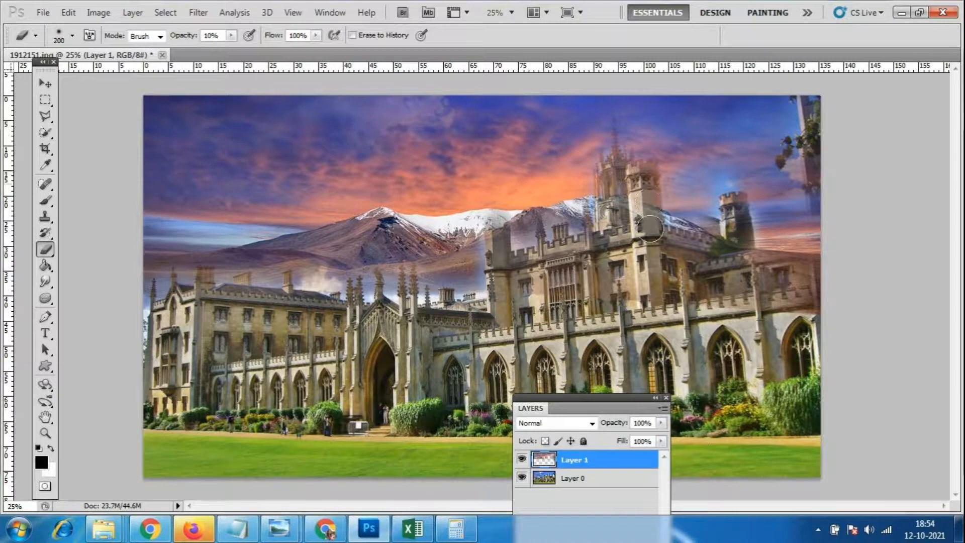
mouse_move(602, 187)
left_mouse_down()
mouse_move(613, 159)
mouse_move(616, 201)
left_mouse_up()
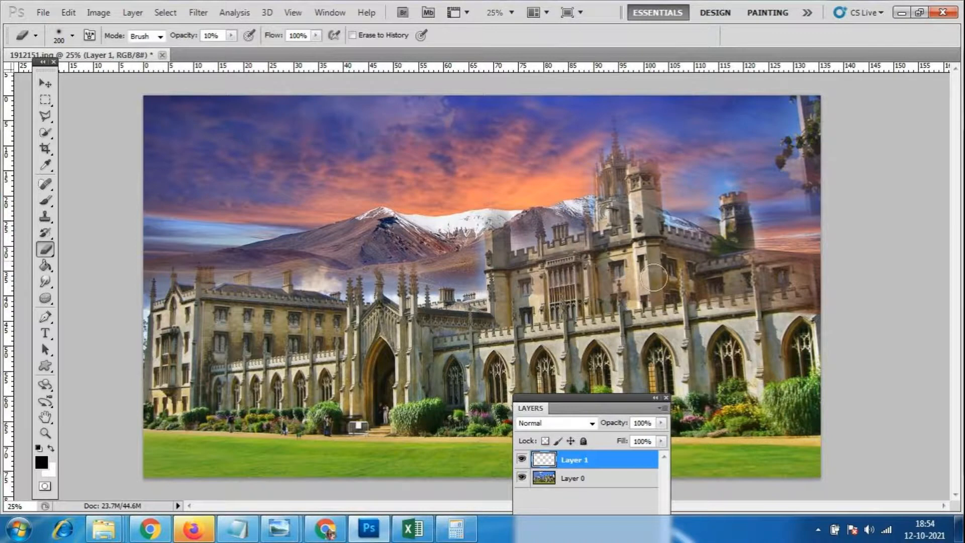
mouse_move(504, 241)
left_mouse_down()
mouse_move(496, 221)
mouse_move(505, 277)
mouse_move(502, 203)
mouse_move(491, 214)
left_mouse_up()
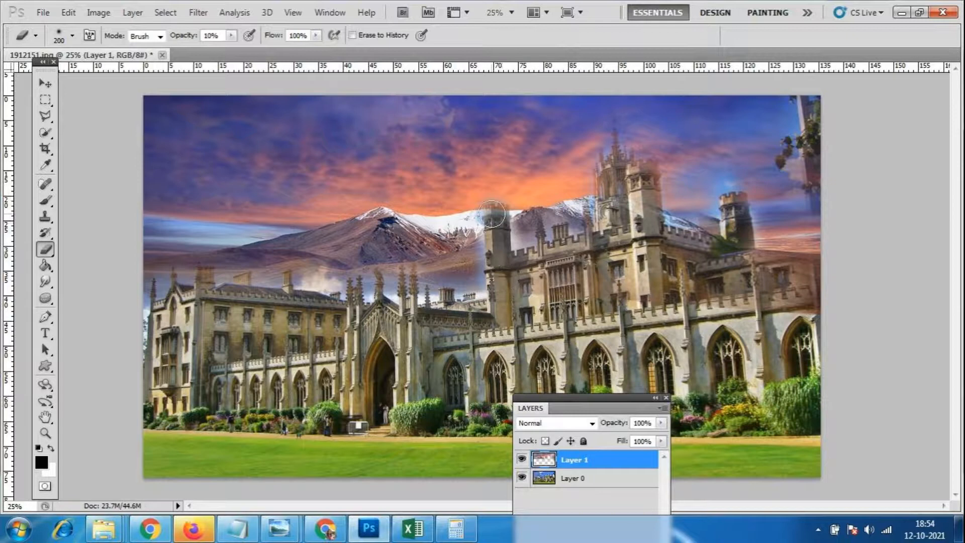
left_click_drag(591, 397, 664, 419)
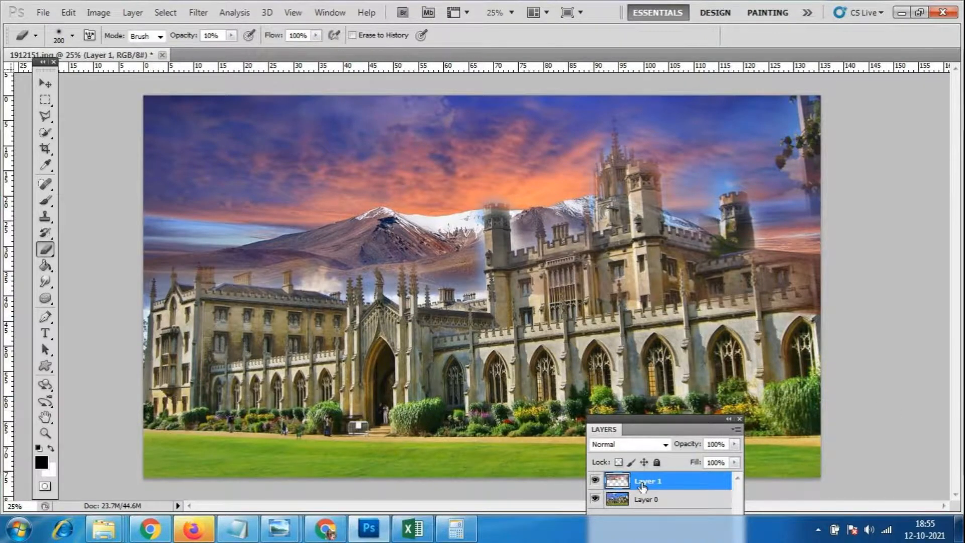
left_click(595, 481)
left_click(595, 481)
mouse_move(537, 272)
left_mouse_down()
mouse_move(579, 264)
mouse_move(531, 274)
mouse_move(557, 252)
mouse_move(559, 266)
mouse_move(653, 287)
mouse_move(624, 281)
mouse_move(669, 274)
mouse_move(674, 256)
mouse_move(647, 236)
mouse_move(650, 198)
left_mouse_up()
Set the Eraser opacity to 20% and clear Layer 1 further over the towers, the right wing and the right-edge tree
right_click(46, 248)
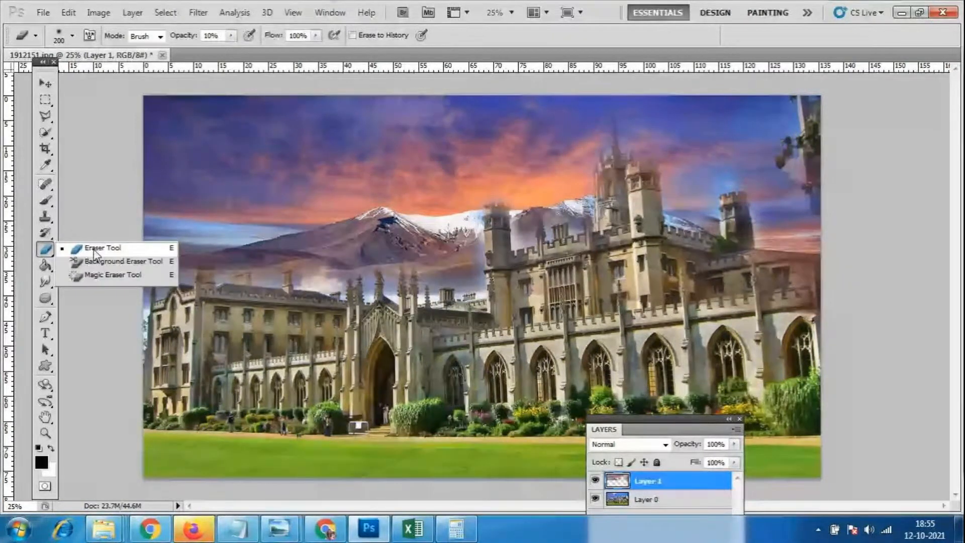
left_click(94, 250)
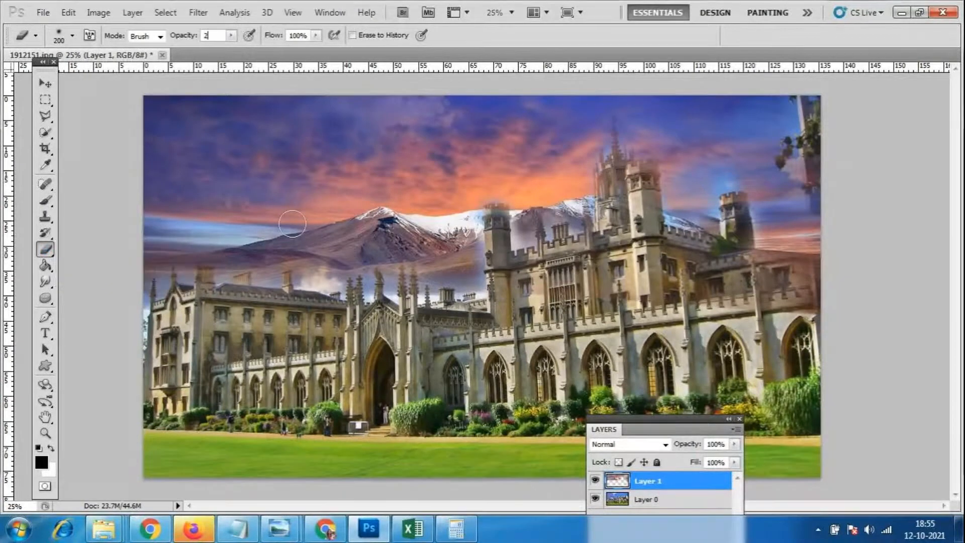
key("2")
left_click_drag(496, 214, 504, 319)
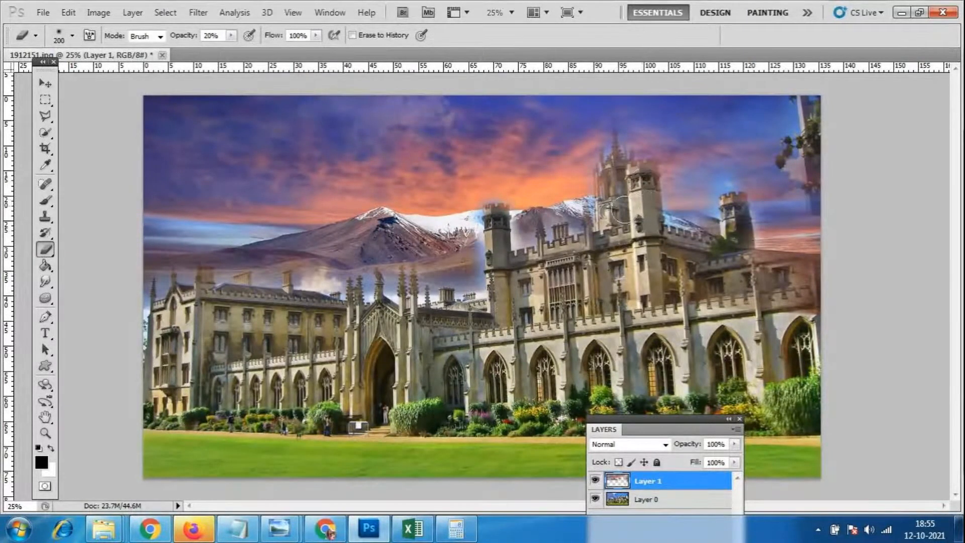
left_click_drag(614, 161, 614, 182)
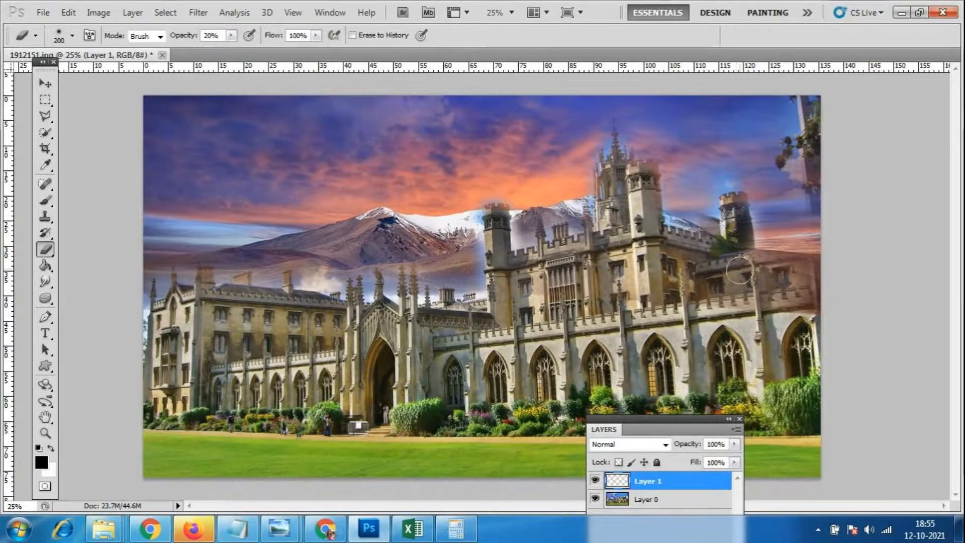
mouse_move(708, 262)
left_mouse_down()
mouse_move(784, 276)
mouse_move(832, 270)
mouse_move(731, 262)
mouse_move(845, 273)
mouse_move(717, 267)
mouse_move(796, 283)
mouse_move(752, 260)
mouse_move(812, 272)
mouse_move(758, 285)
mouse_move(927, 318)
left_mouse_up()
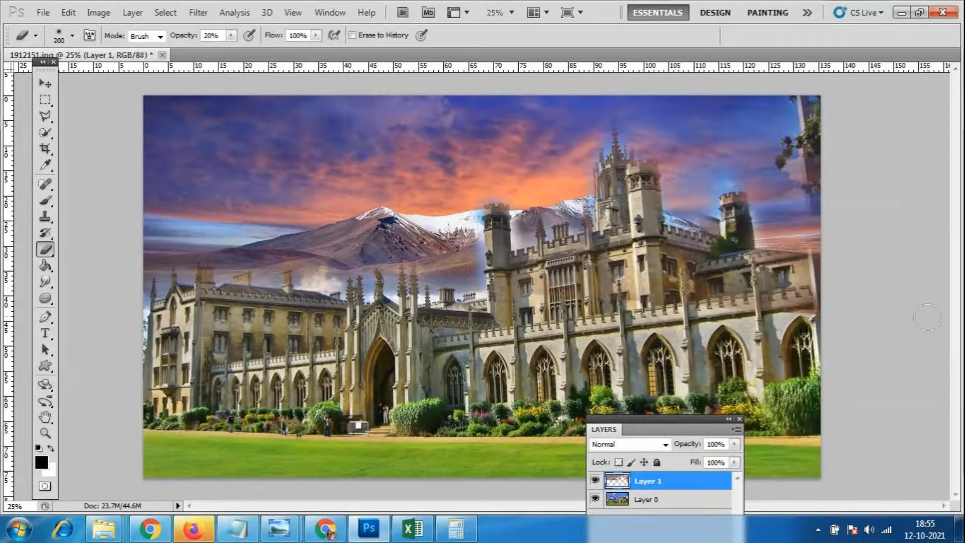
mouse_move(815, 126)
left_mouse_down()
mouse_move(809, 206)
mouse_move(799, 211)
mouse_move(807, 191)
mouse_move(831, 337)
left_mouse_up()
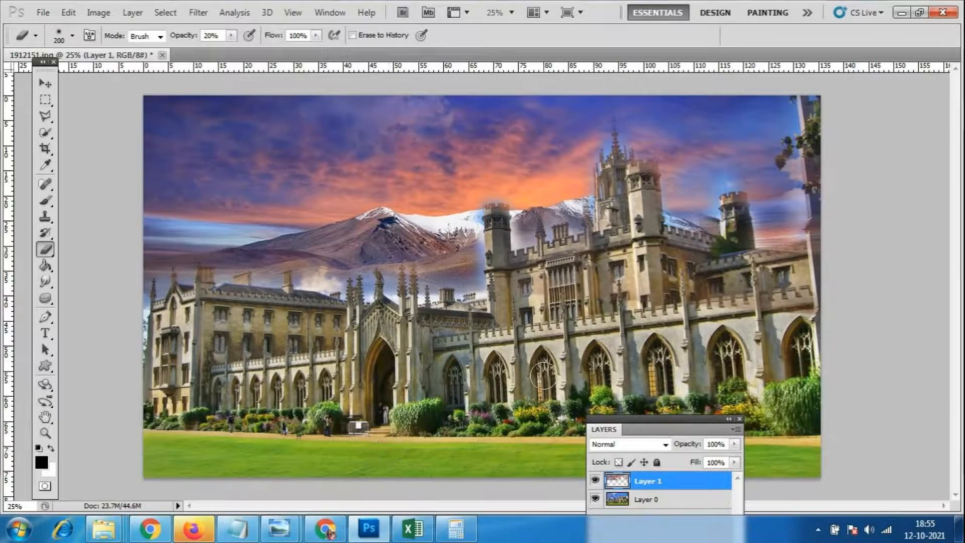
left_click_drag(629, 431, 708, 439)
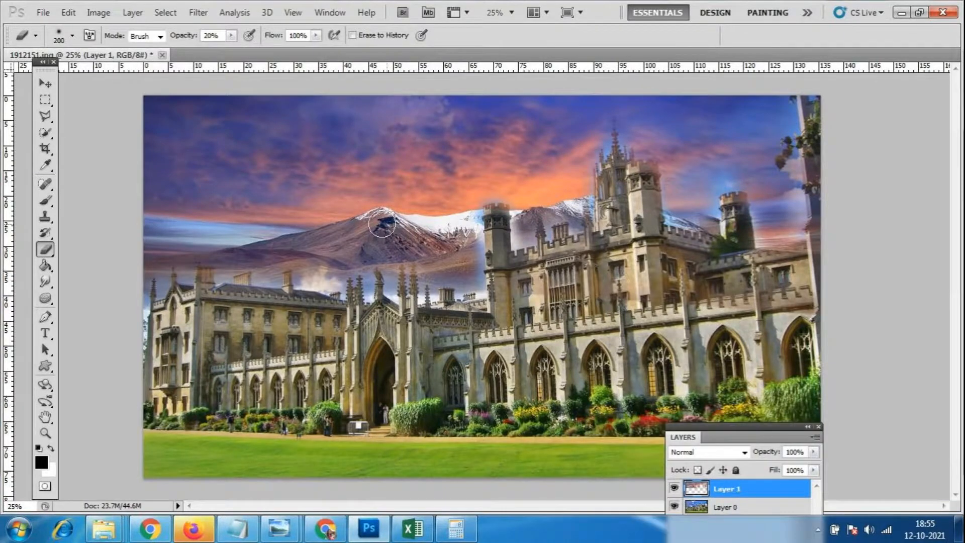
key("ctrl+t")
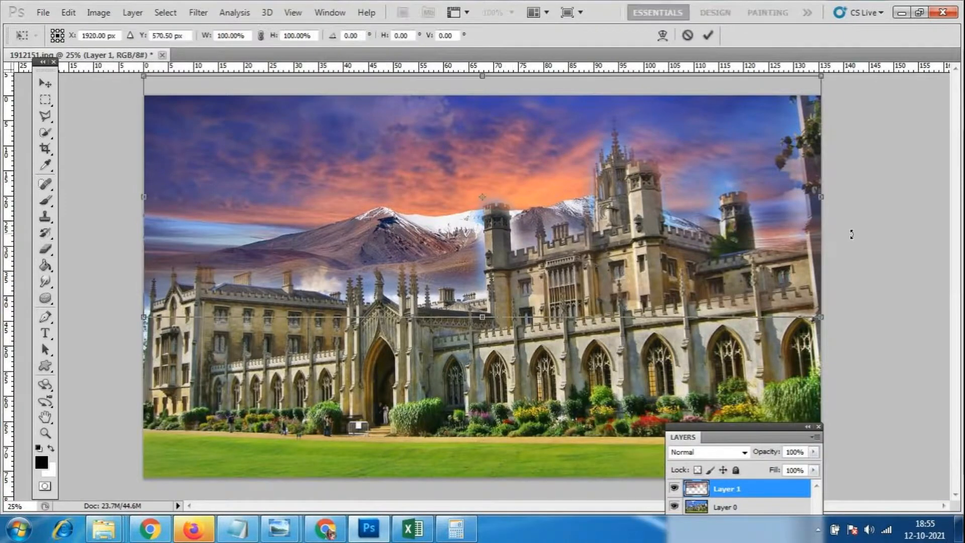
left_click_drag(820, 196, 671, 199)
left_click_drag(320, 203, 250, 212)
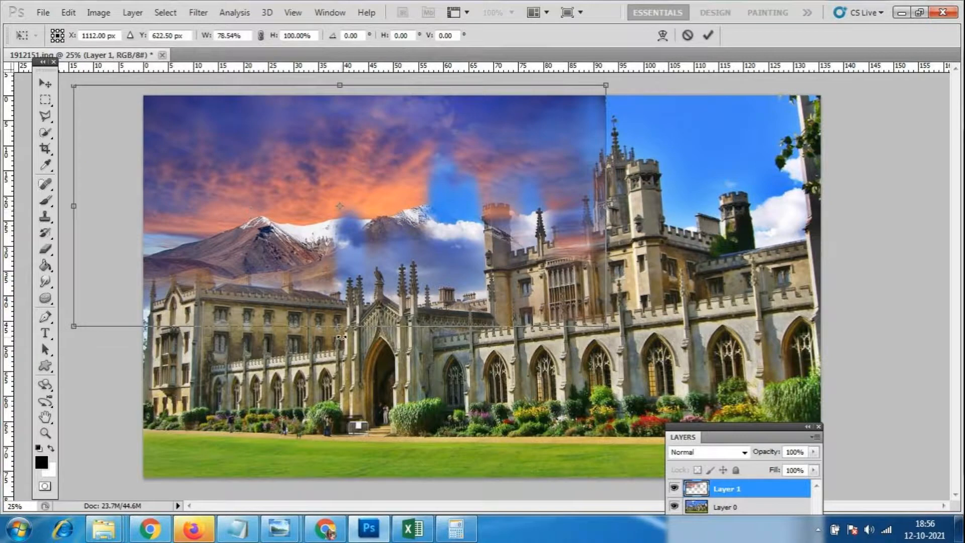
left_click_drag(340, 87, 336, 15)
mouse_move(304, 178)
left_mouse_down()
mouse_move(303, 162)
mouse_move(310, 183)
left_mouse_up()
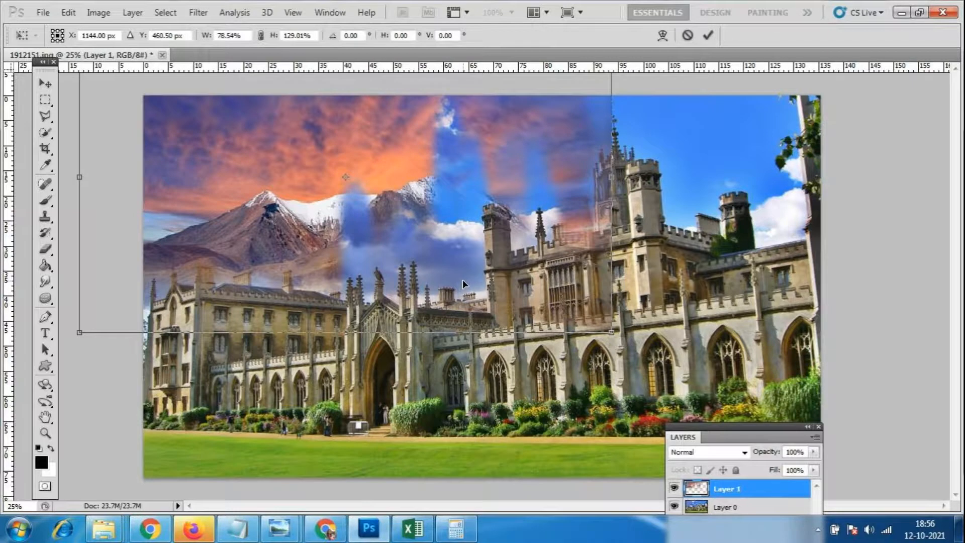
key("ctrl+z")
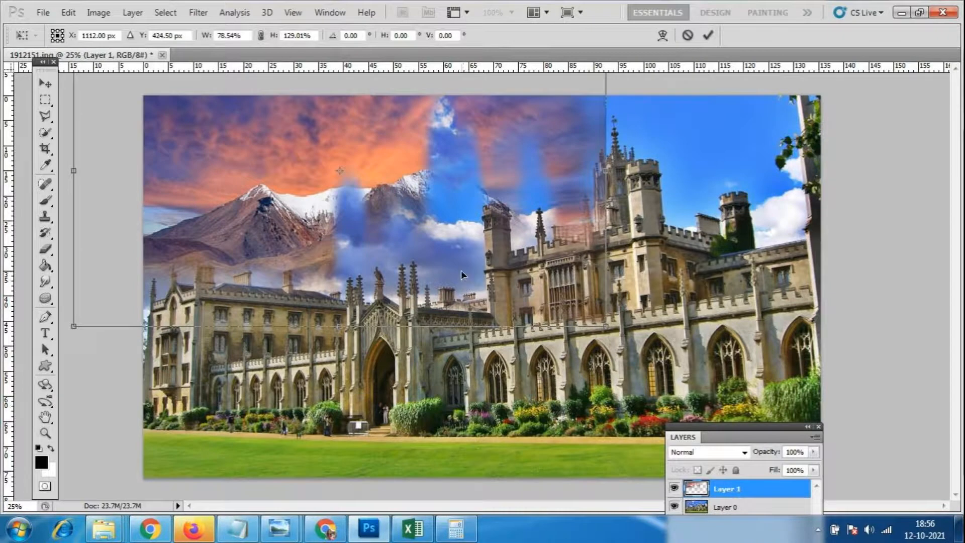
key("Return")
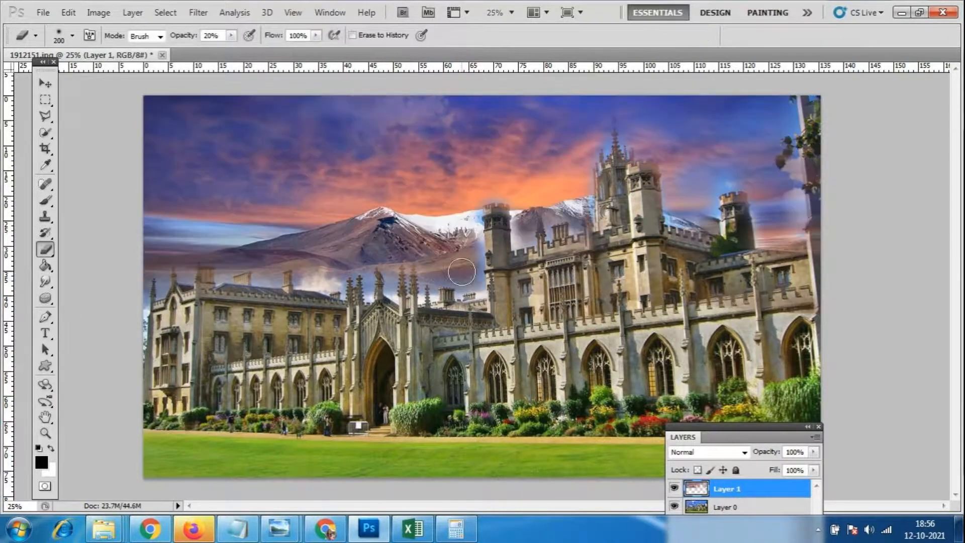
Open the beach picture dY3eN1 from the reff folder
left_click(43, 13)
left_click(48, 36)
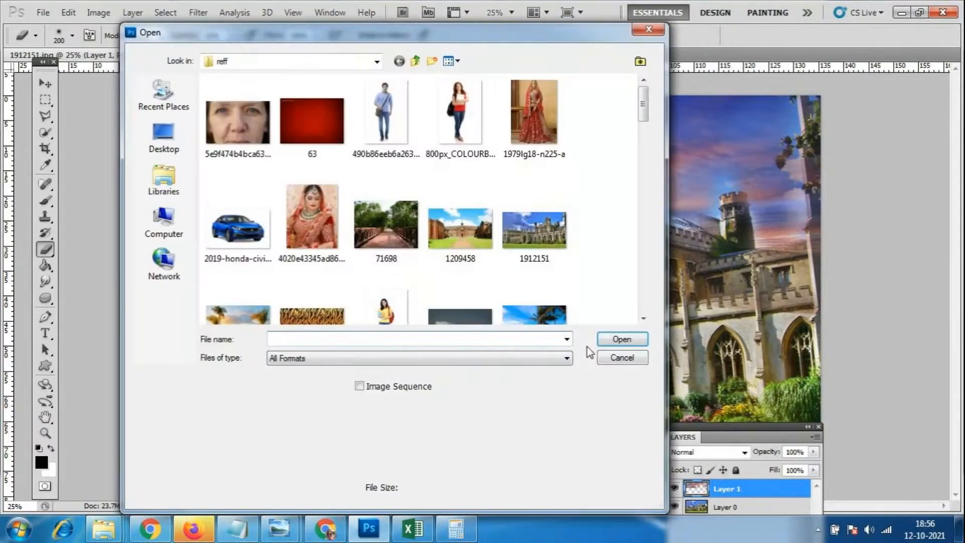
left_click_drag(641, 102, 642, 174)
left_click(238, 199)
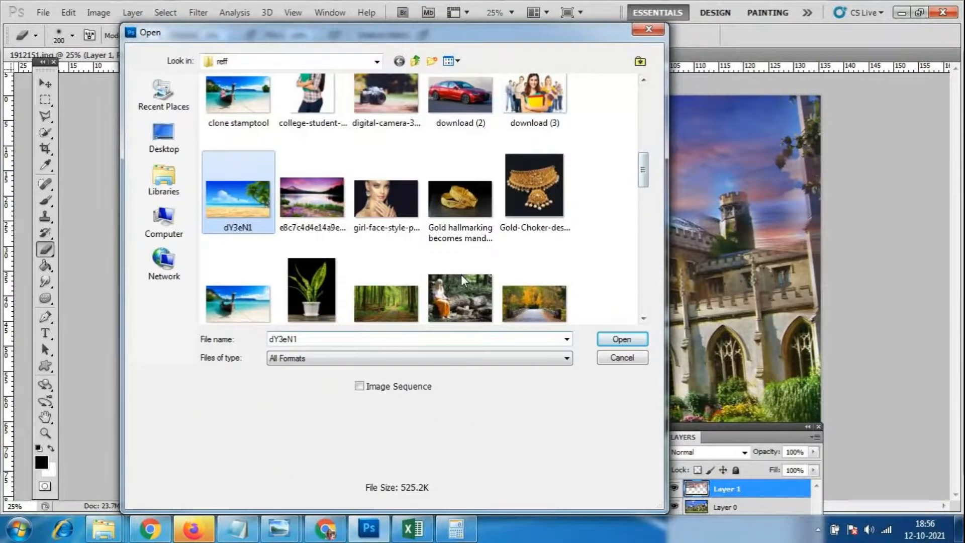
left_click(622, 339)
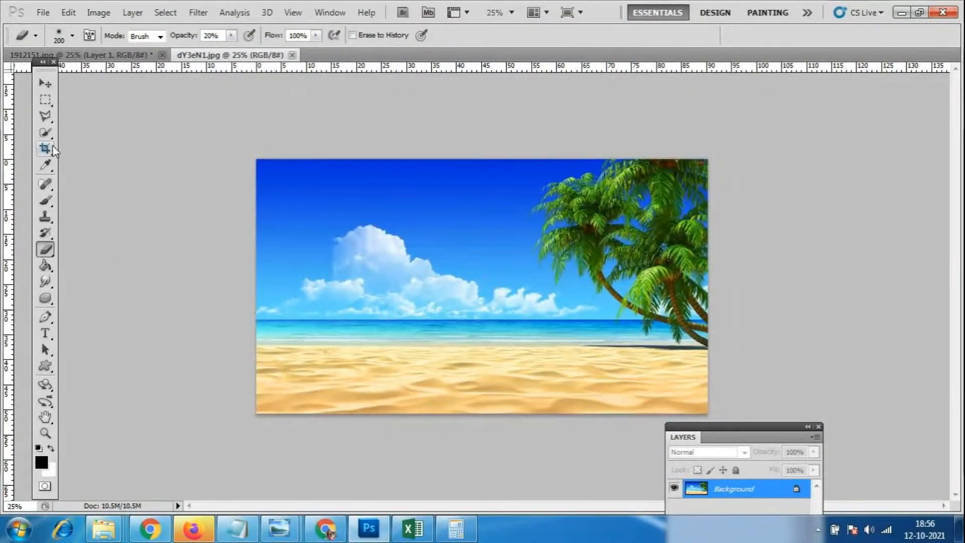
Outline the sea and sand below the horizon of the beach picture with the Polygonal Lasso tool
left_click(45, 116)
left_click(266, 317)
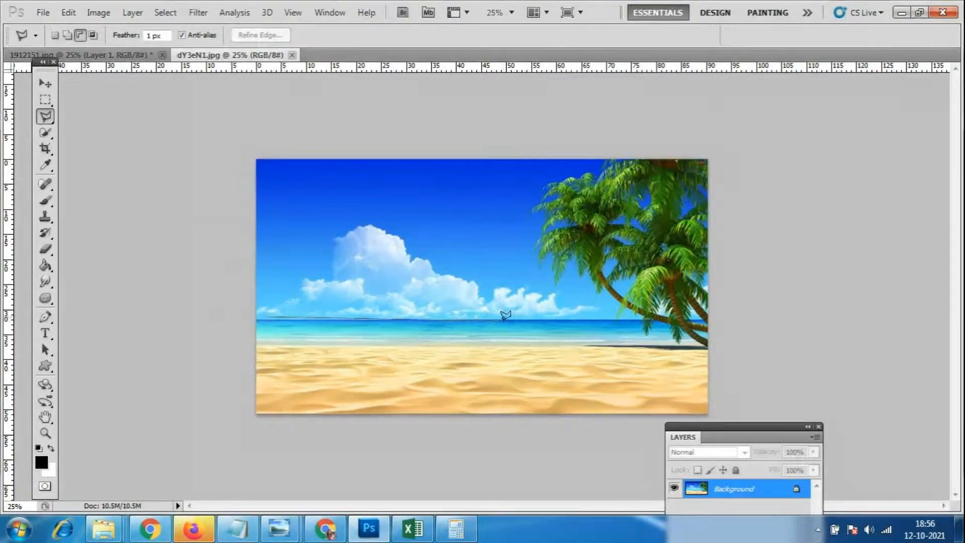
left_click(509, 320)
left_click(707, 318)
left_click(772, 382)
left_click(747, 415)
left_click(710, 421)
left_click(224, 449)
left_click(212, 395)
left_click(219, 355)
left_click(267, 312)
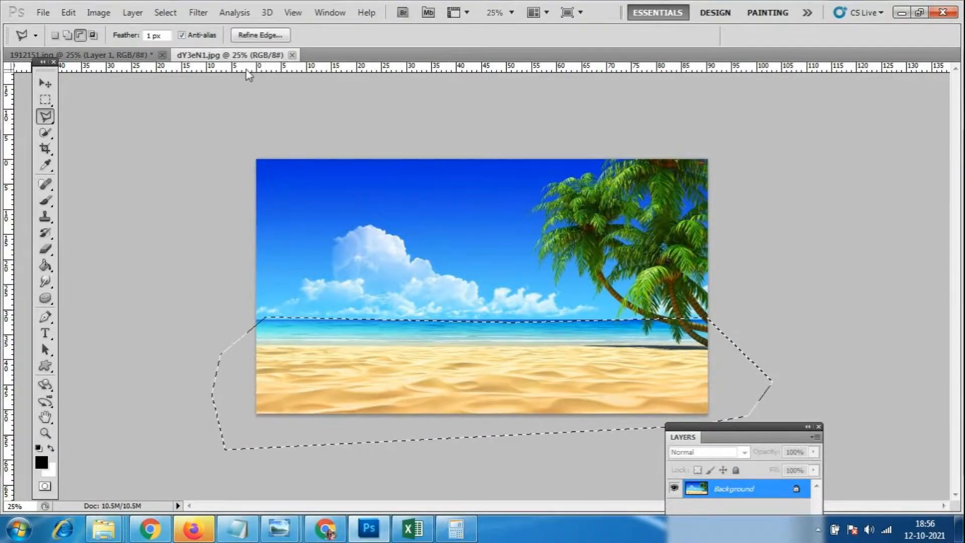
Float the beach picture's window, copy the selected sea and sand onto the lawn of 1912151.jpg, and return to the castle photo
left_click_drag(241, 55, 605, 78)
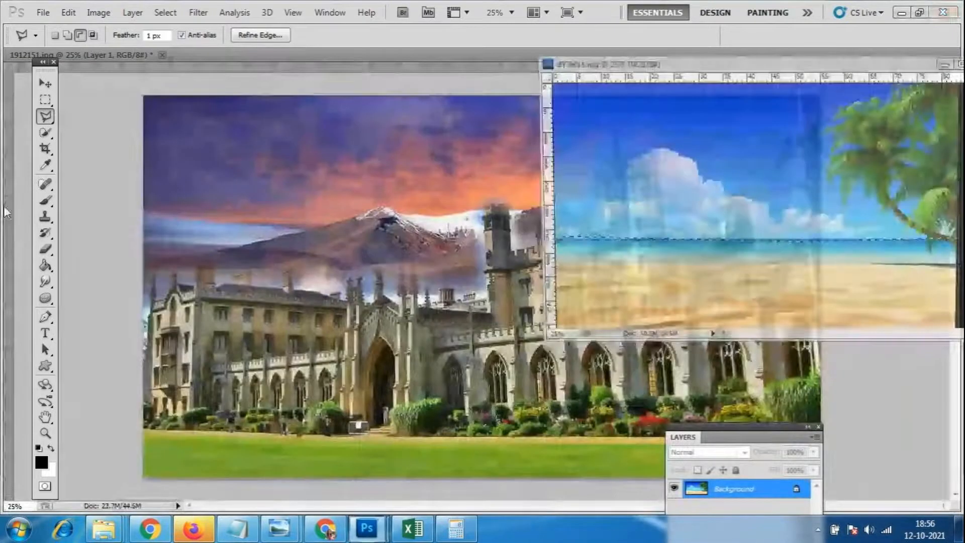
key("v")
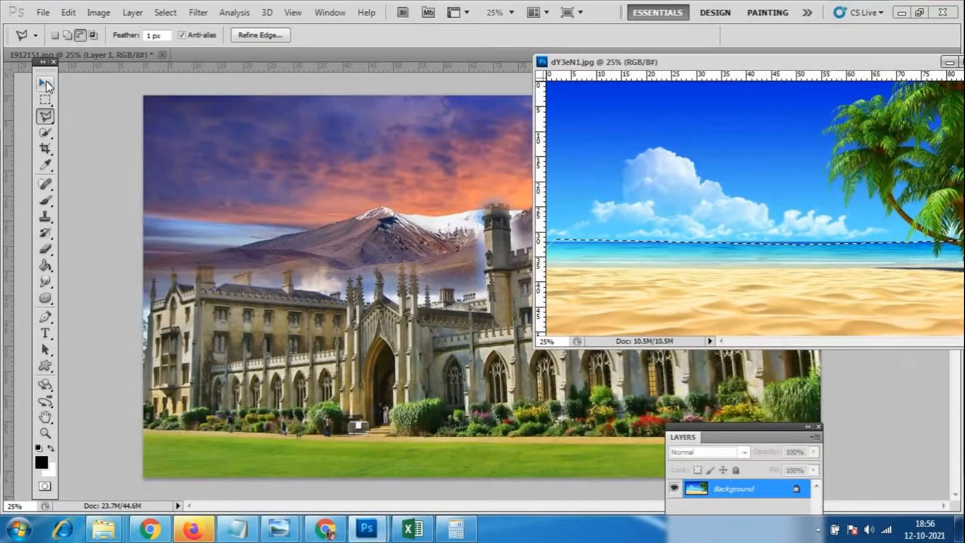
left_click_drag(797, 280, 379, 455)
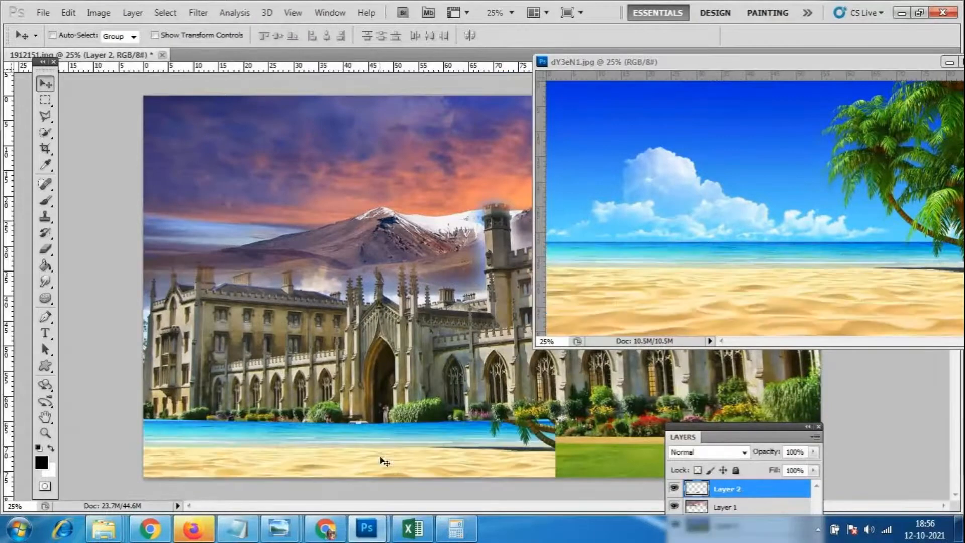
left_click_drag(833, 65, 624, 63)
left_click(828, 207)
left_click_drag(731, 431, 785, 474)
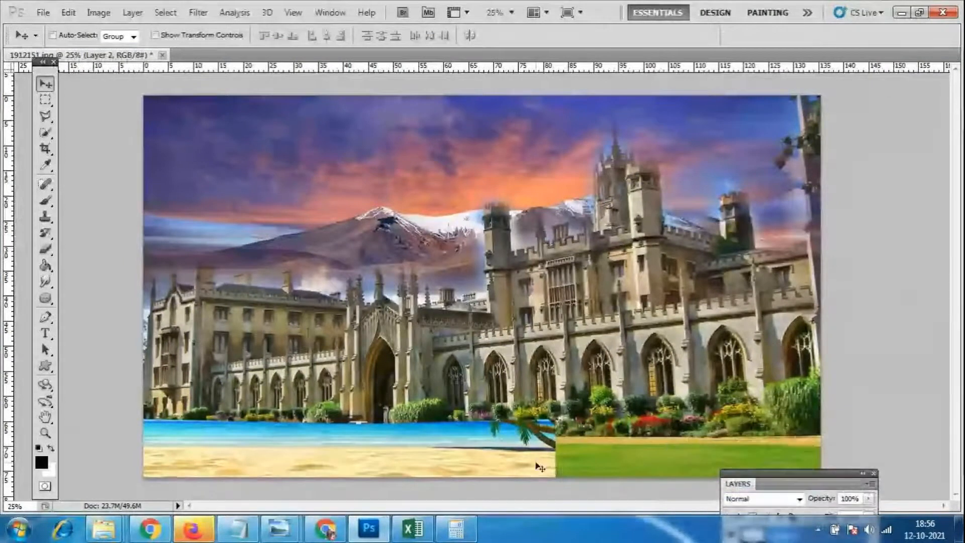
Stretch the beach layer to 150% width across the whole photo and reduce its height to 85.48%, starting just below the flower beds
left_click_drag(511, 457, 615, 457)
key("ctrl+t")
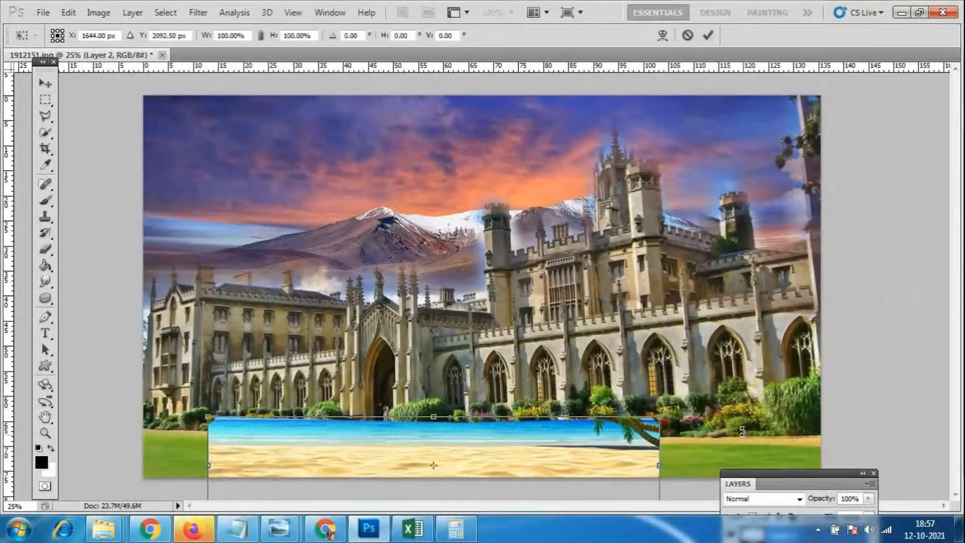
left_click_drag(660, 464, 822, 466)
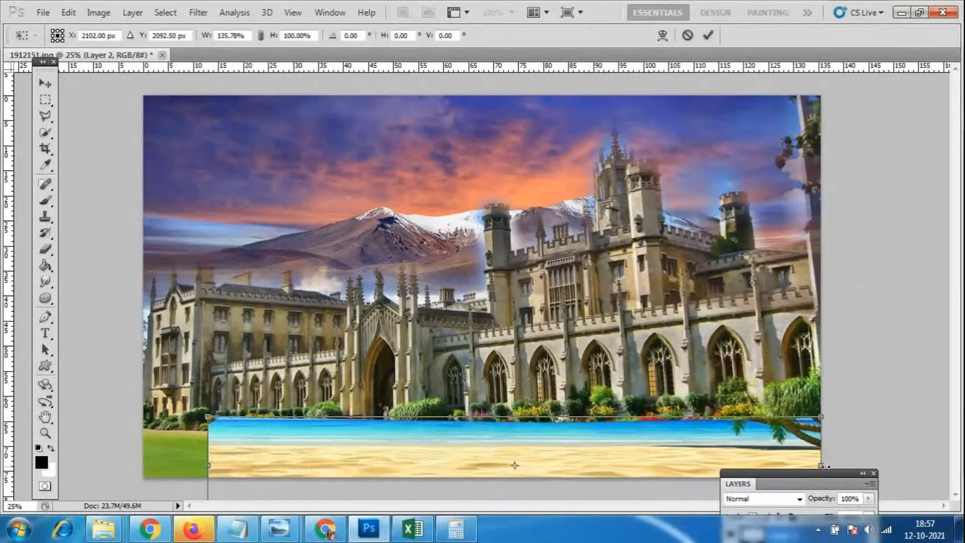
left_click_drag(209, 465, 143, 466)
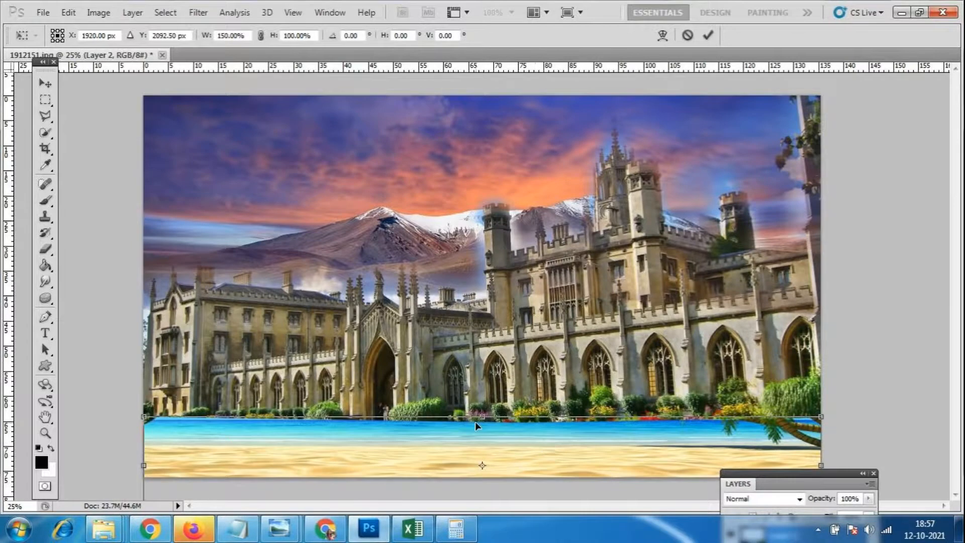
left_click_drag(482, 416, 481, 431)
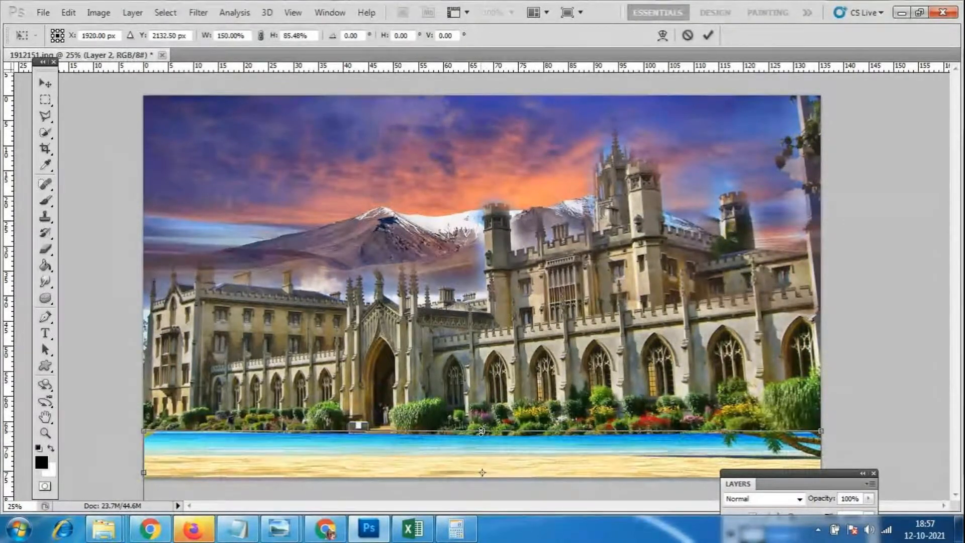
key("Return")
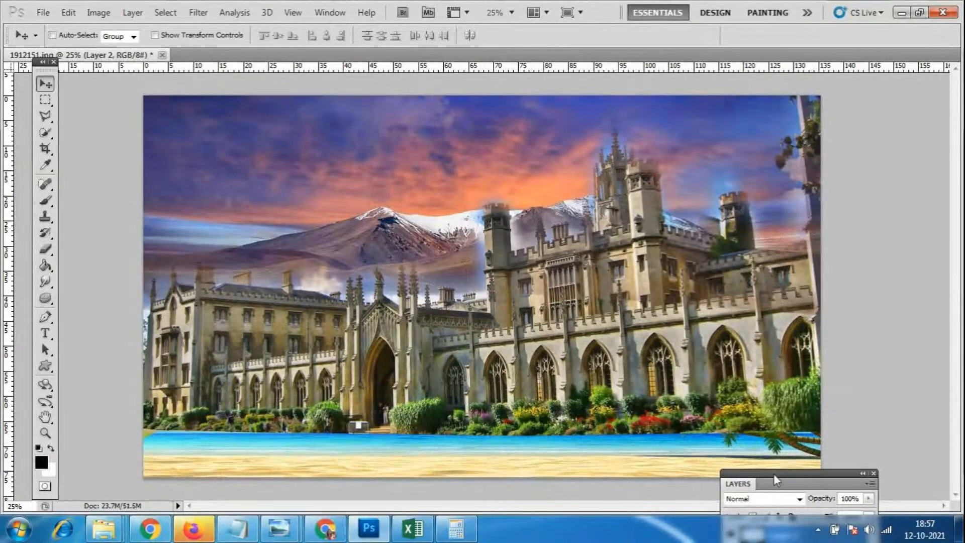
Stretch the beach layer downward to 191.72% height so that mainly its water covers the lawn area
left_click_drag(773, 473, 815, 493)
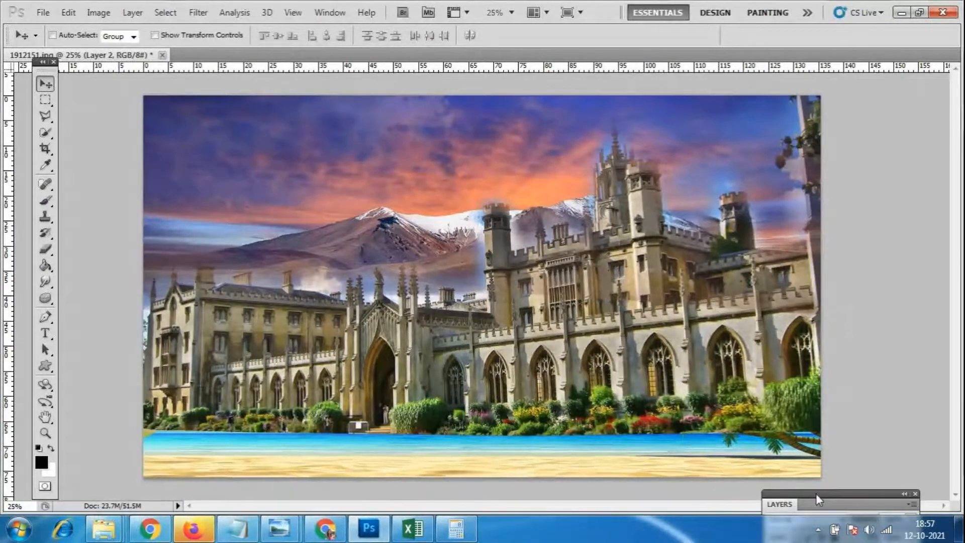
key("ctrl+t")
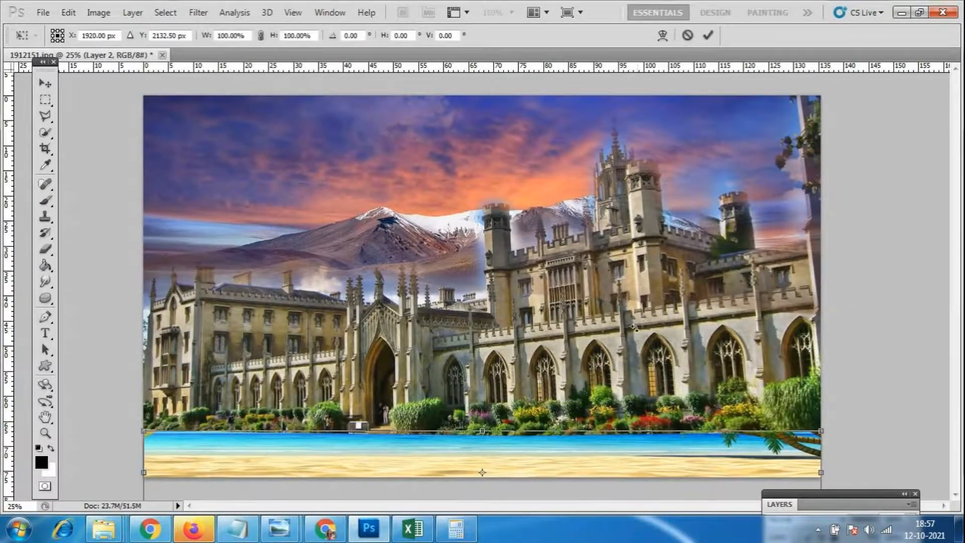
key("ctrl+minus")
left_click_drag(486, 441, 486, 494)
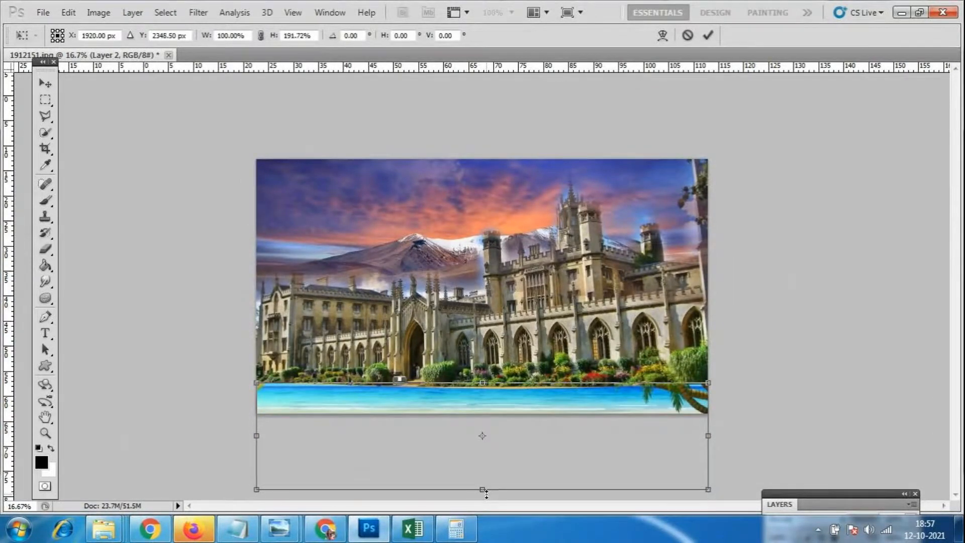
key("Return")
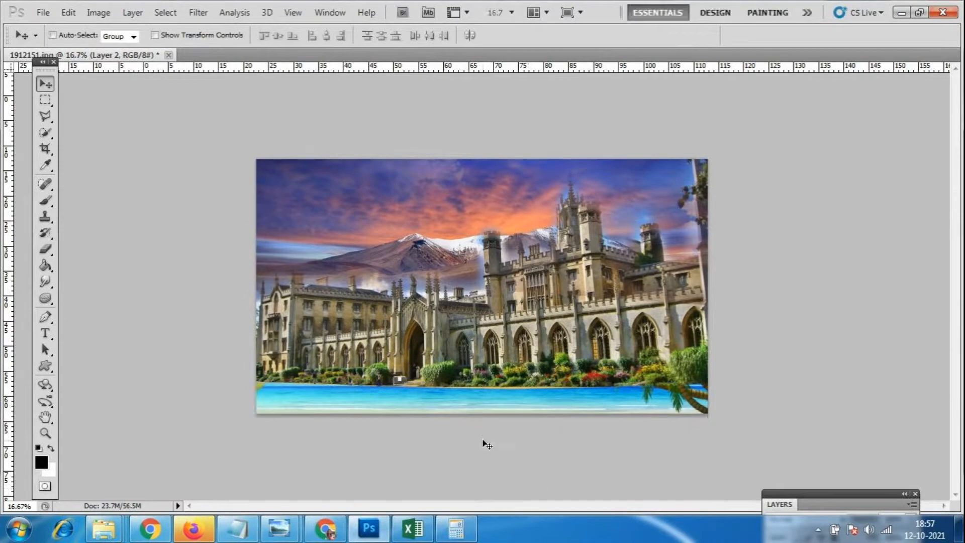
Erase the left end and lower edge of Layer 2 at 20% opacity to blend the water into the lawn
key("e")
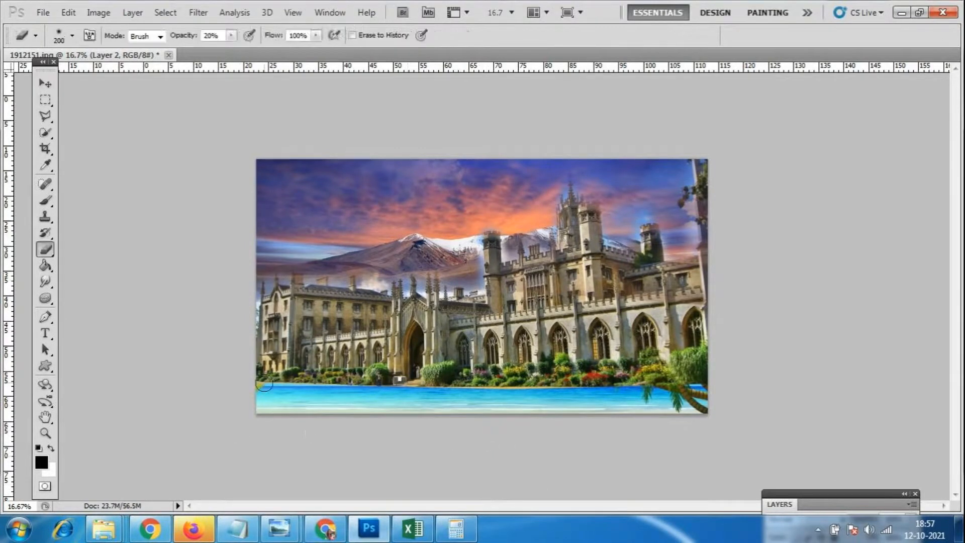
mouse_move(244, 395)
left_mouse_down()
mouse_move(260, 410)
mouse_move(262, 389)
left_mouse_up()
left_click_drag(805, 492, 783, 133)
key("ctrl+plus")
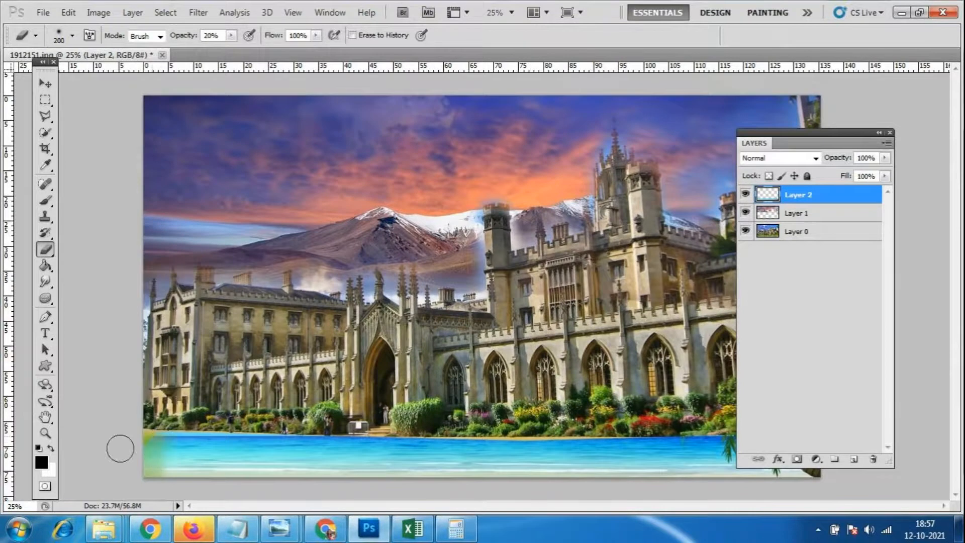
mouse_move(118, 448)
left_mouse_down()
mouse_move(166, 467)
mouse_move(155, 459)
mouse_move(159, 442)
mouse_move(137, 464)
mouse_move(414, 491)
mouse_move(256, 482)
mouse_move(661, 488)
left_mouse_up()
mouse_move(771, 486)
left_mouse_down()
mouse_move(613, 489)
mouse_move(668, 482)
left_mouse_up()
Erase the right end of Layer 2, including most of the palm branches, to bring back the lawn there
mouse_move(825, 132)
left_mouse_down()
mouse_move(908, 203)
mouse_move(885, 481)
mouse_move(846, 509)
mouse_move(788, 501)
left_mouse_up()
mouse_move(739, 413)
left_mouse_down()
mouse_move(827, 455)
mouse_move(798, 453)
mouse_move(823, 465)
mouse_move(797, 464)
mouse_move(833, 466)
left_mouse_up()
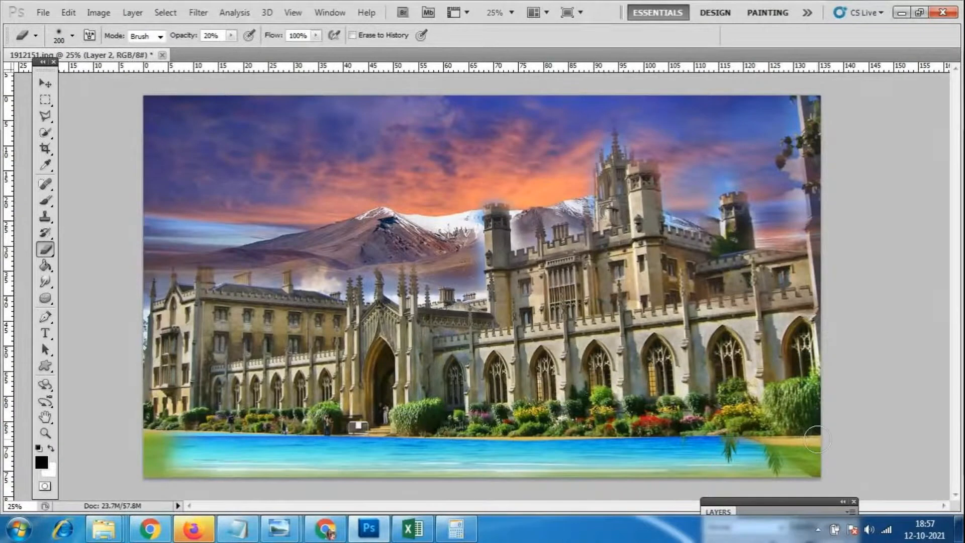
left_click_drag(787, 451, 770, 461)
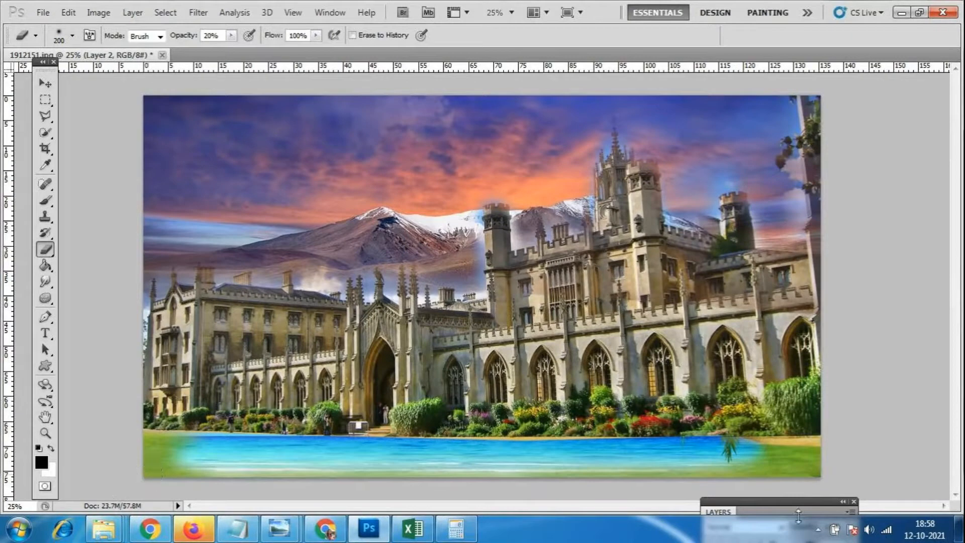
left_click_drag(756, 455, 735, 440)
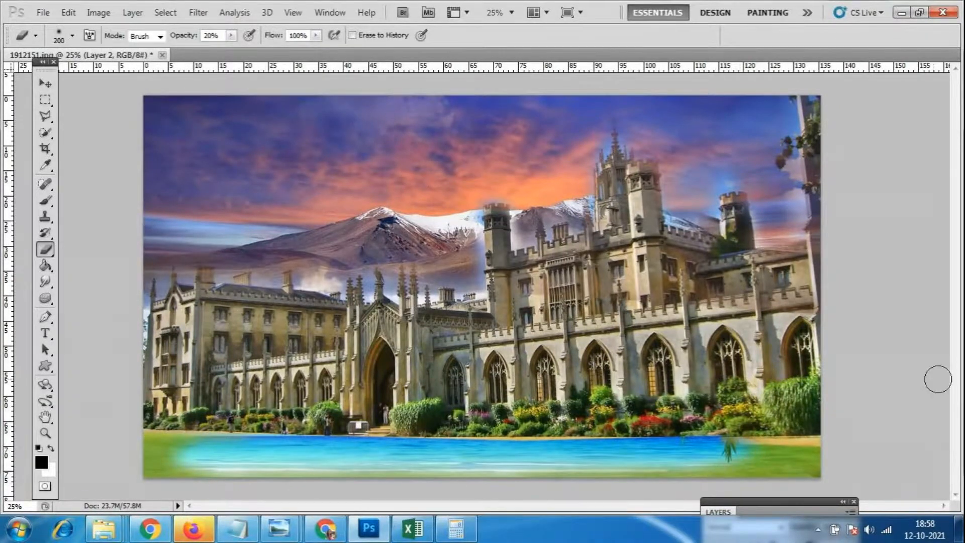
Select Layer 1 and erase it over the castle's tower tops and lightly across the upper sky
left_click_drag(785, 505, 896, 161)
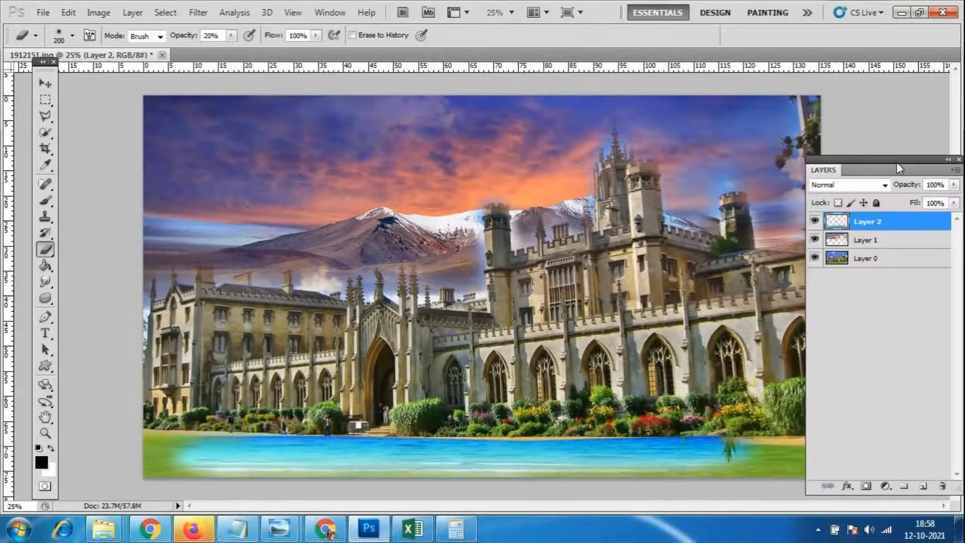
left_click(854, 241)
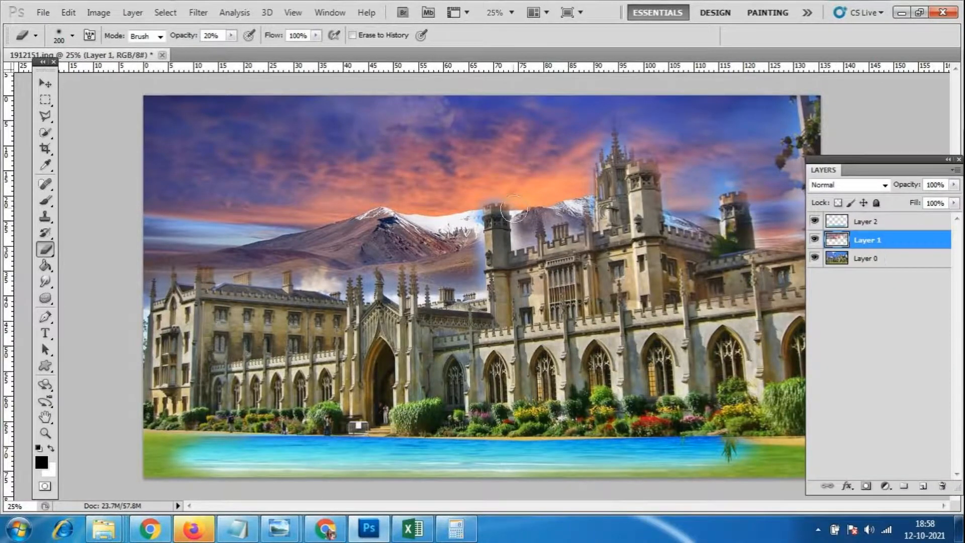
left_click_drag(478, 209, 498, 223)
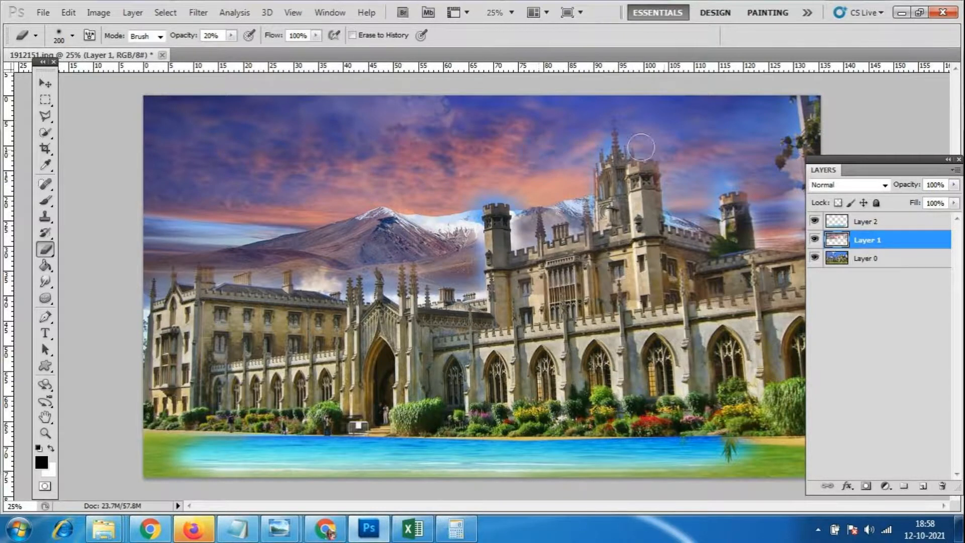
mouse_move(551, 134)
left_mouse_down()
mouse_move(282, 130)
mouse_move(302, 119)
left_mouse_up()
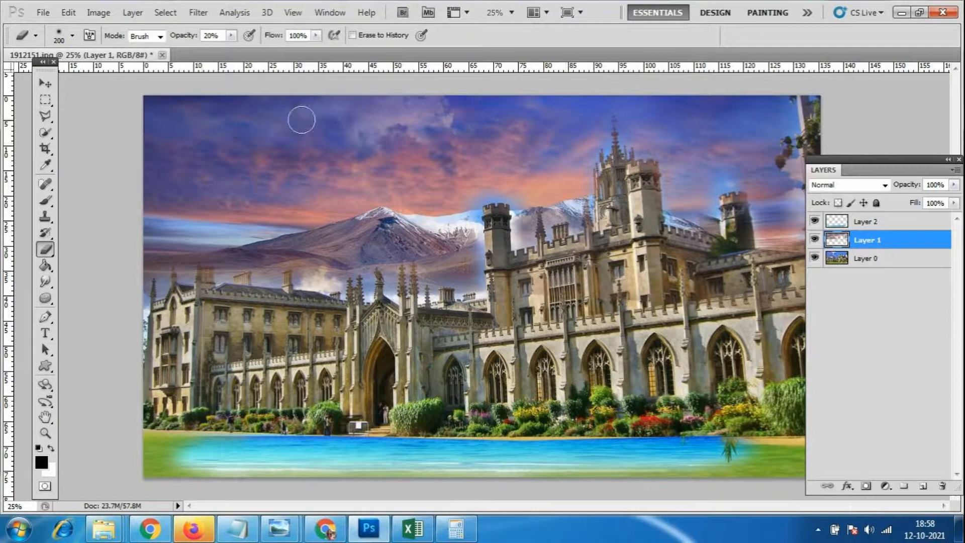
Set the Eraser opacity to 10%
double_click(217, 34)
type("10")
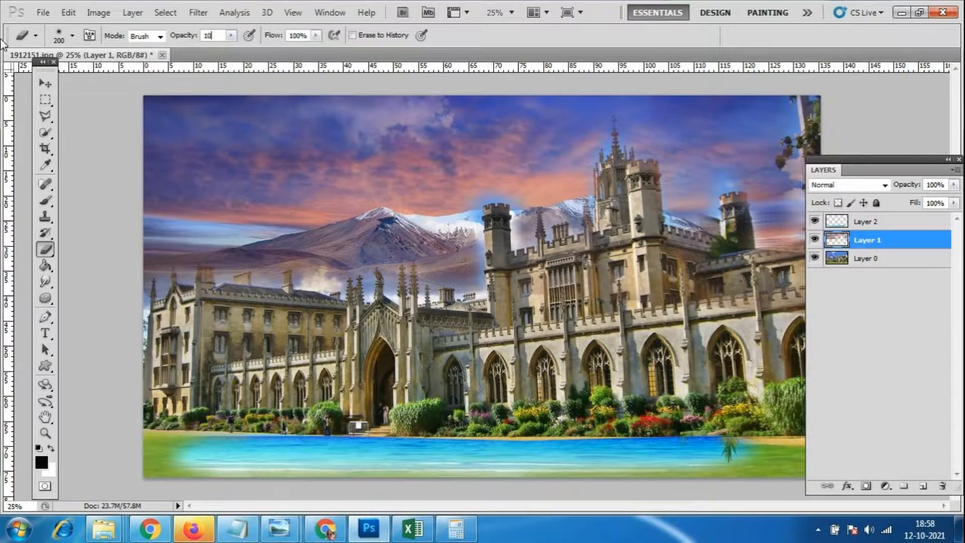
key("Return")
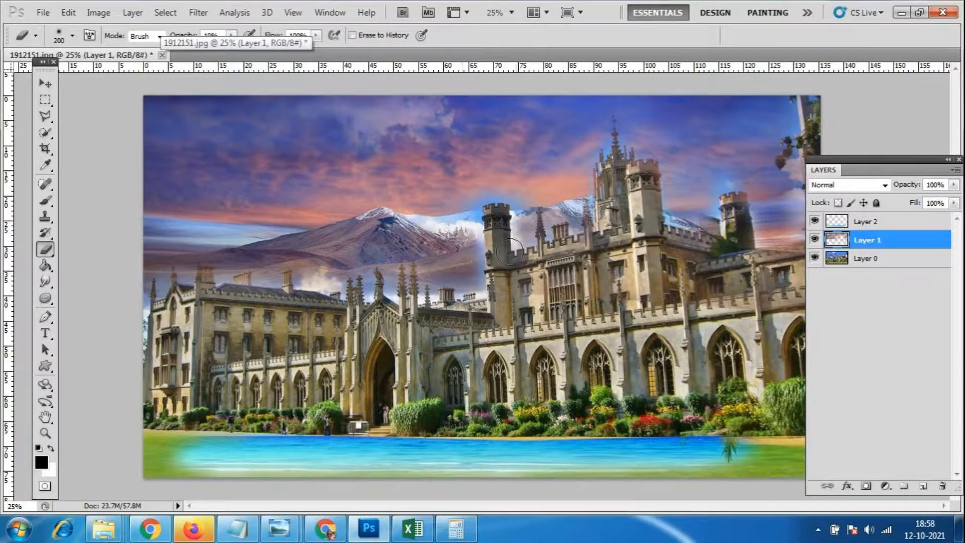
Lightly erase Layer 1 around the sky beside the castle's middle tower and select Layer 2
mouse_move(462, 267)
left_mouse_down()
mouse_move(451, 250)
mouse_move(487, 229)
left_mouse_up()
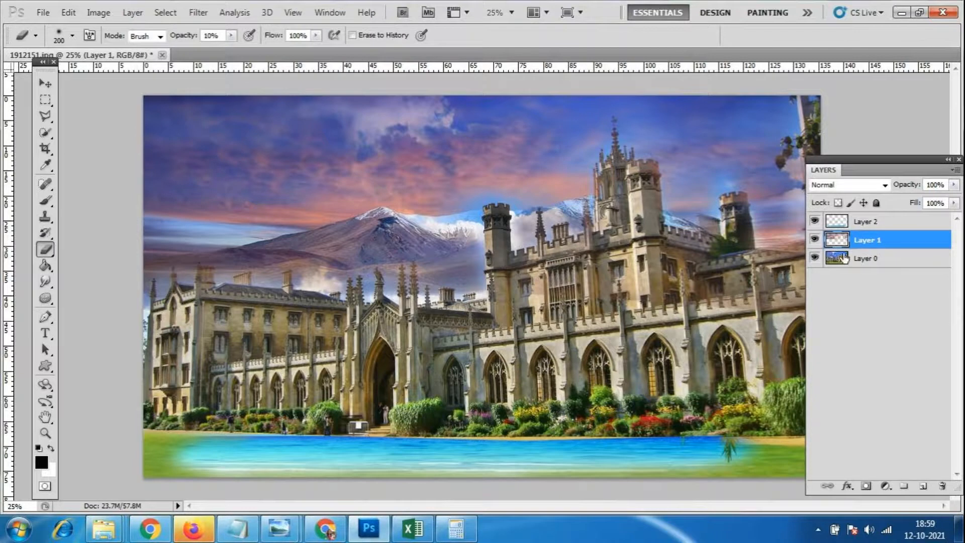
left_click(876, 222)
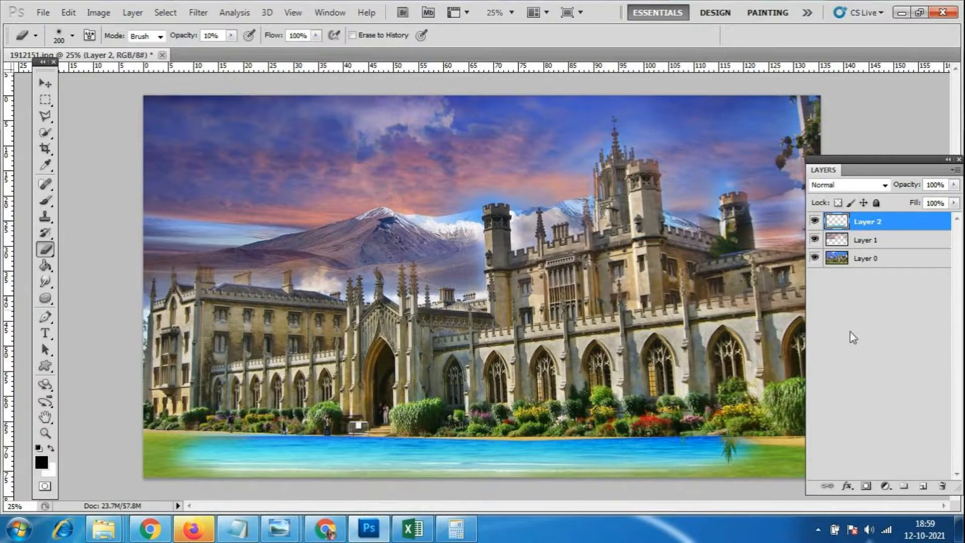
left_click(42, 12)
left_click(55, 41)
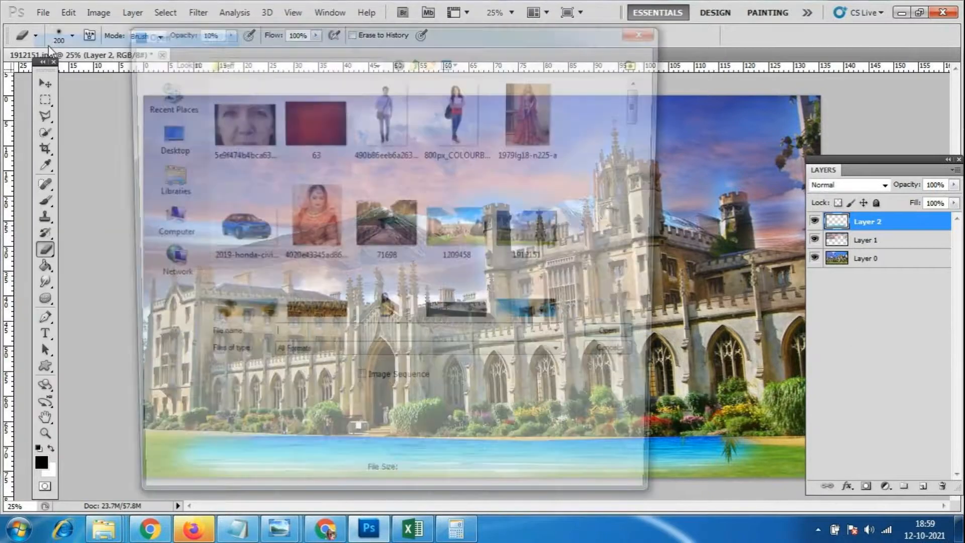
left_click_drag(648, 113, 652, 143)
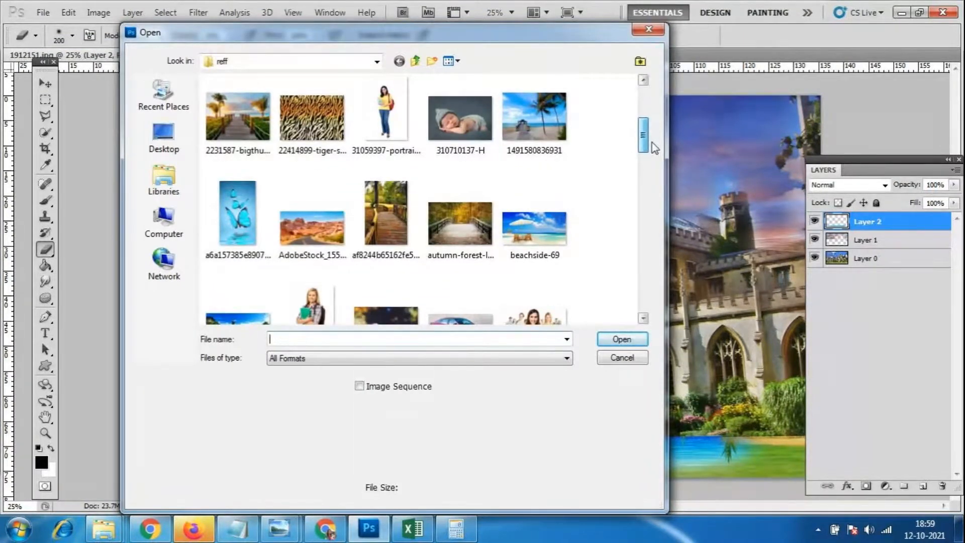
left_click_drag(652, 143, 652, 237)
left_click_drag(650, 232, 612, 114)
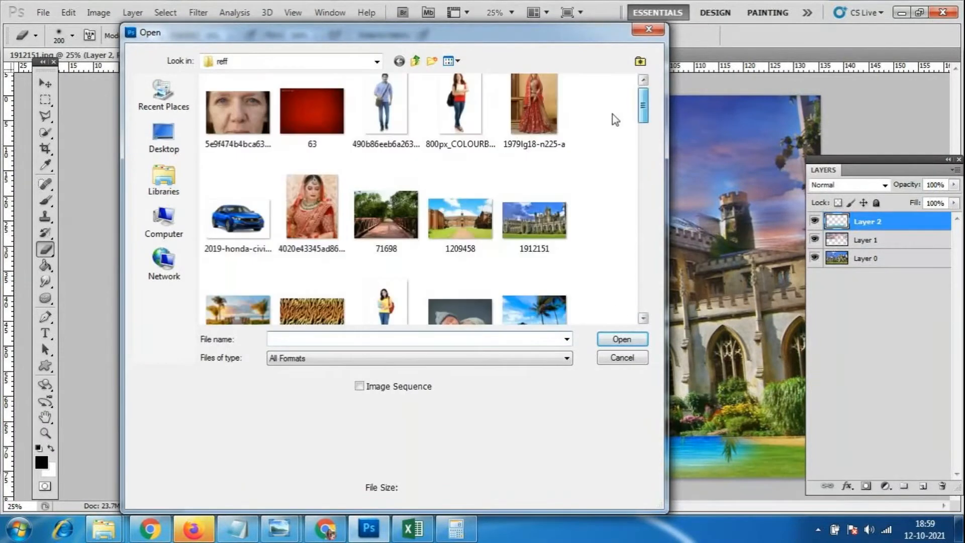
left_click(415, 61)
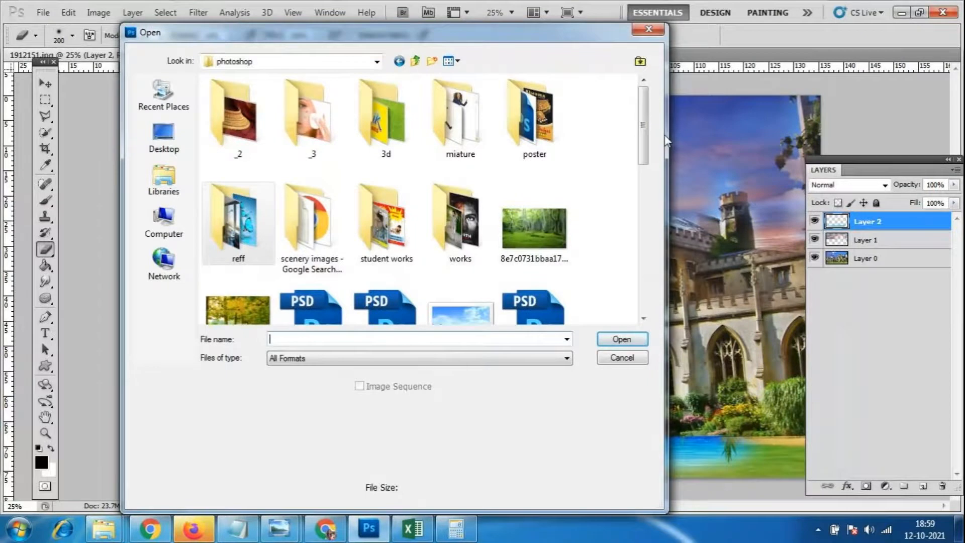
scroll(653, 123, "down", 10)
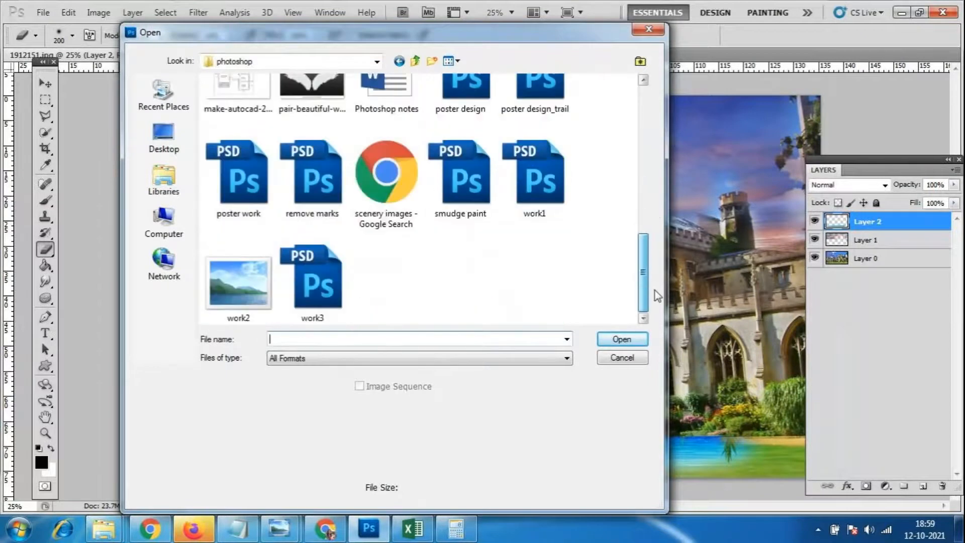
scroll(657, 295, "up", 10)
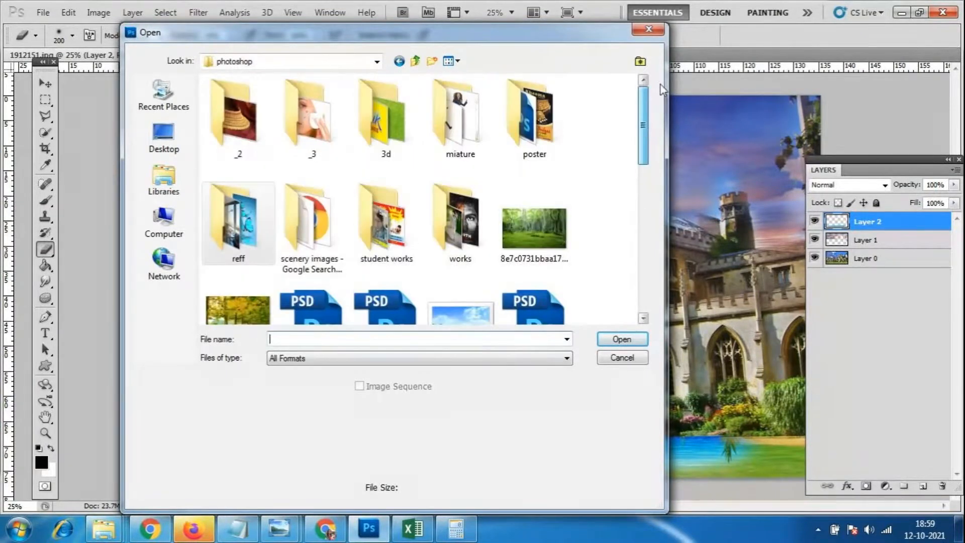
scroll(667, 227, "down", 5)
scroll(656, 170, "up", 3)
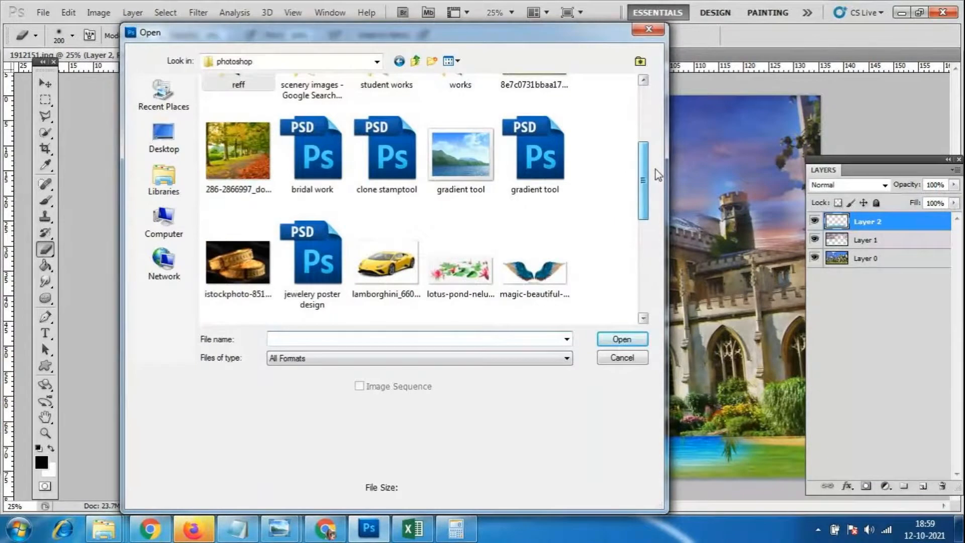
left_click(238, 151)
left_click(617, 339)
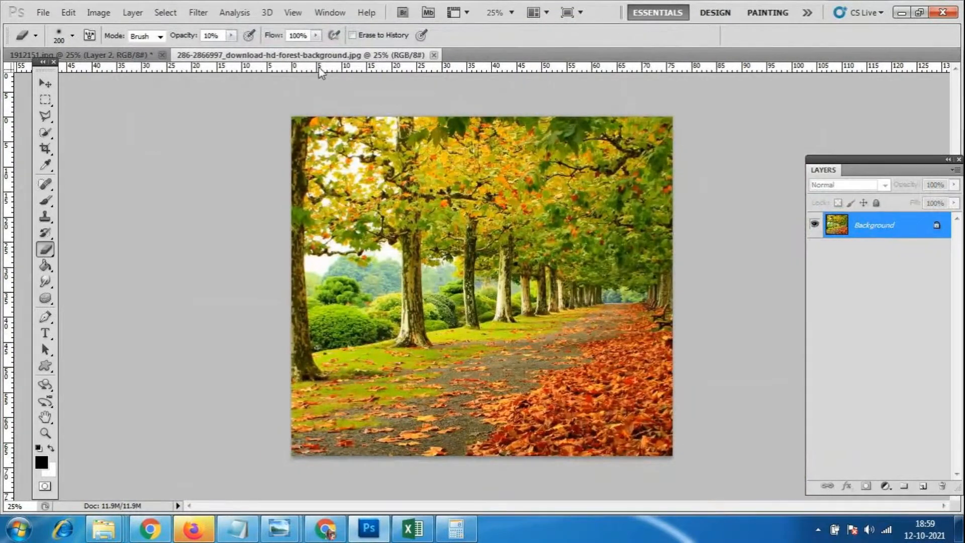
Copy the autumn forest image into the castle document as a new layer, close the source image and align the layer with the picture's lower left corner
left_click_drag(316, 58, 462, 117)
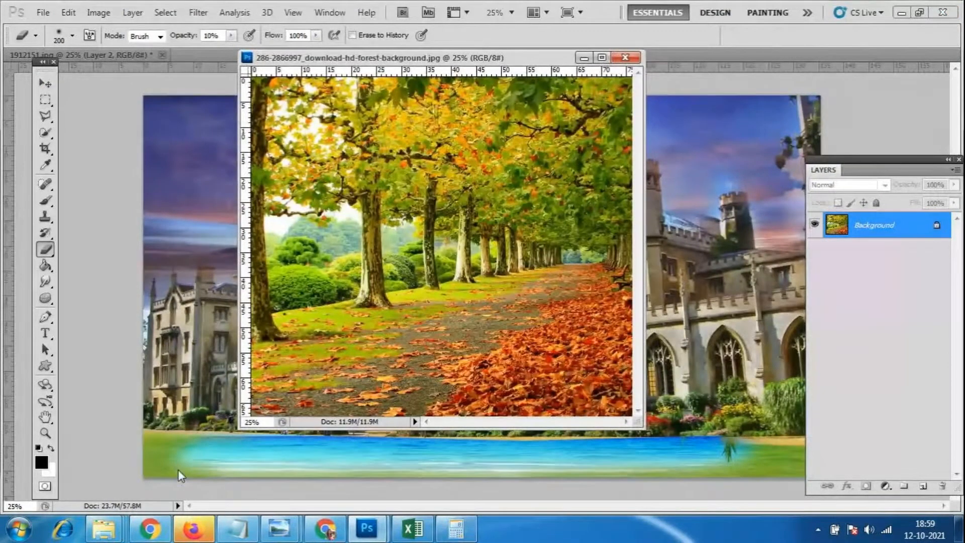
left_click(45, 86)
left_click_drag(362, 58, 522, 59)
left_click_drag(397, 55, 515, 58)
left_click_drag(540, 156, 188, 413)
left_click(673, 56)
left_click_drag(259, 452, 454, 260)
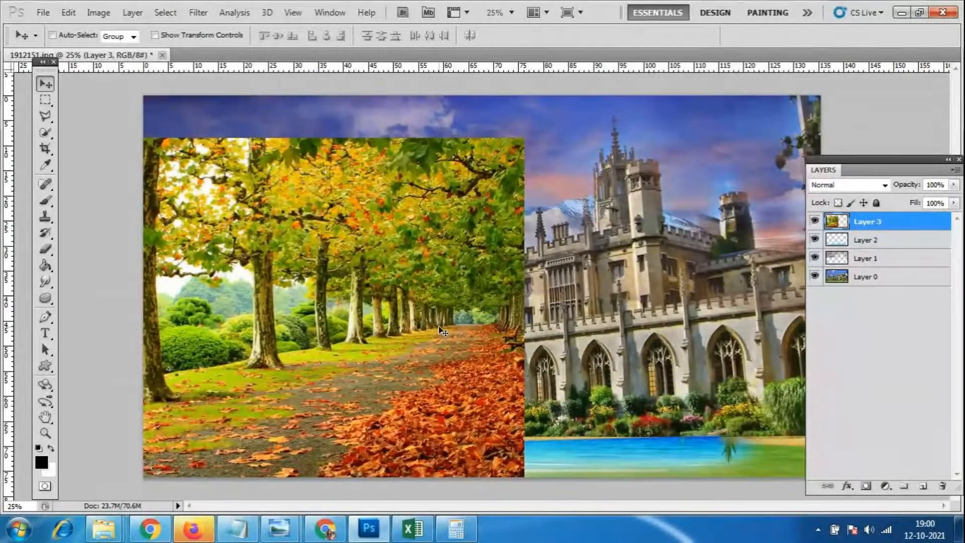
Scale the forest layer proportionally to about 40% and fit it into the lower left corner of the castle picture
key("ctrl+t")
left_click_drag(525, 138, 436, 220)
left_click_drag(404, 298, 311, 383)
left_click_drag(343, 300, 319, 321)
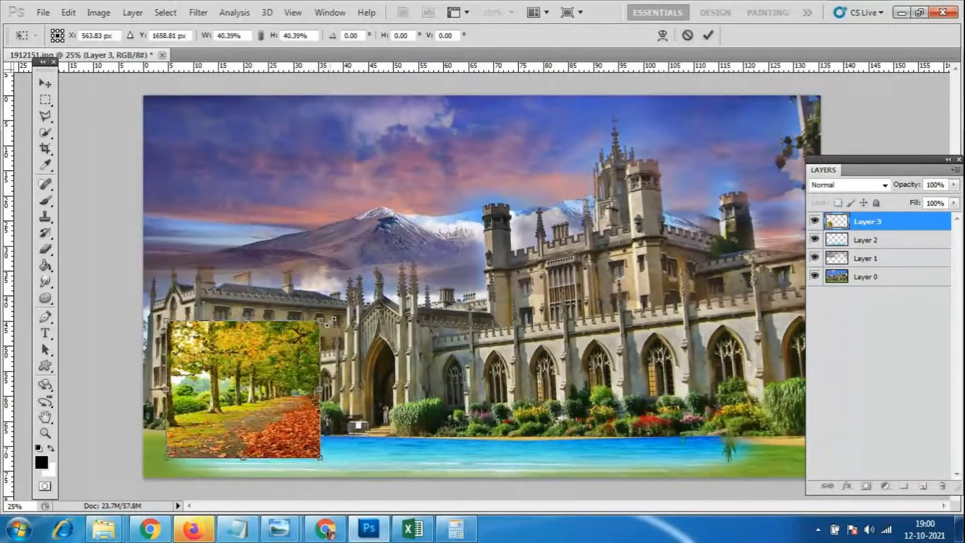
left_click_drag(289, 374, 267, 392)
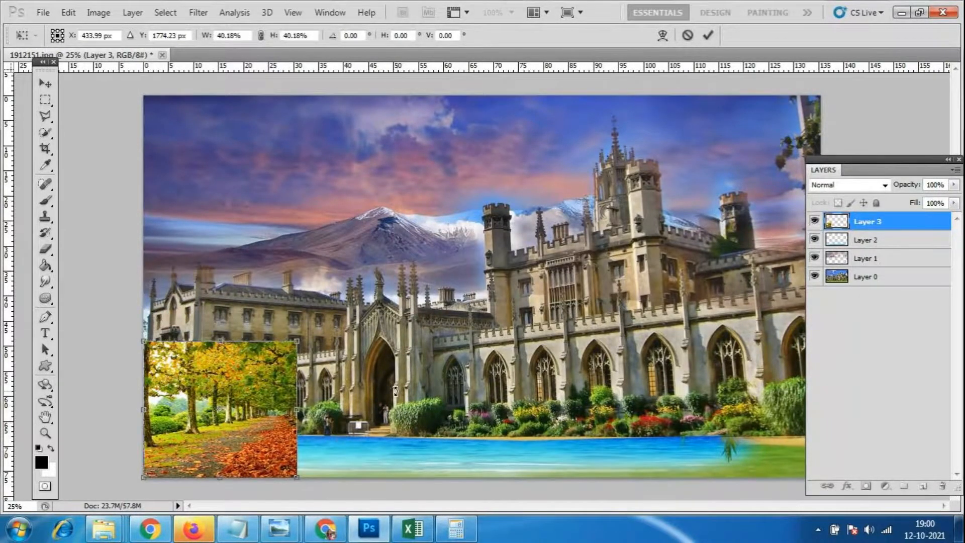
key("Return")
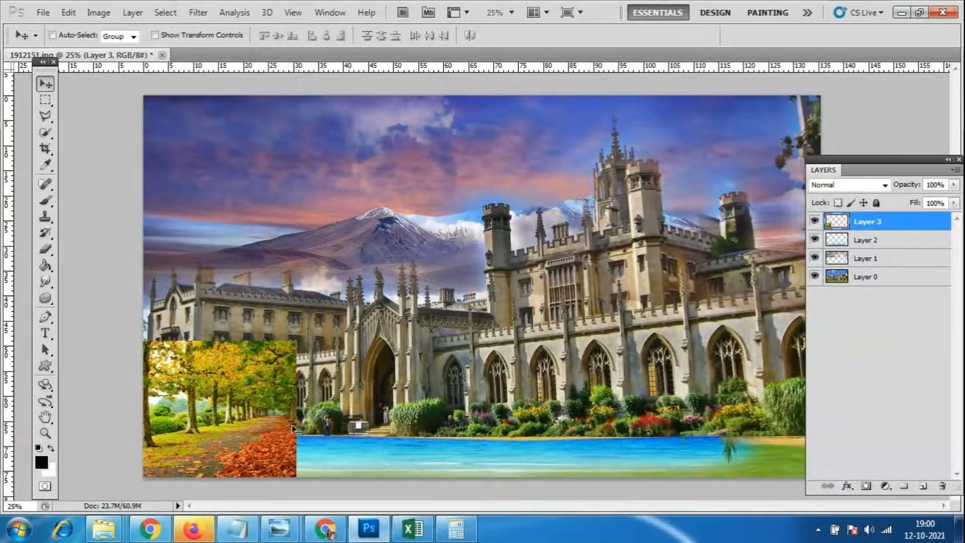
Erase Layer 3's upper edge and right side at 10% opacity to blend the trees with the castle and water
key("e")
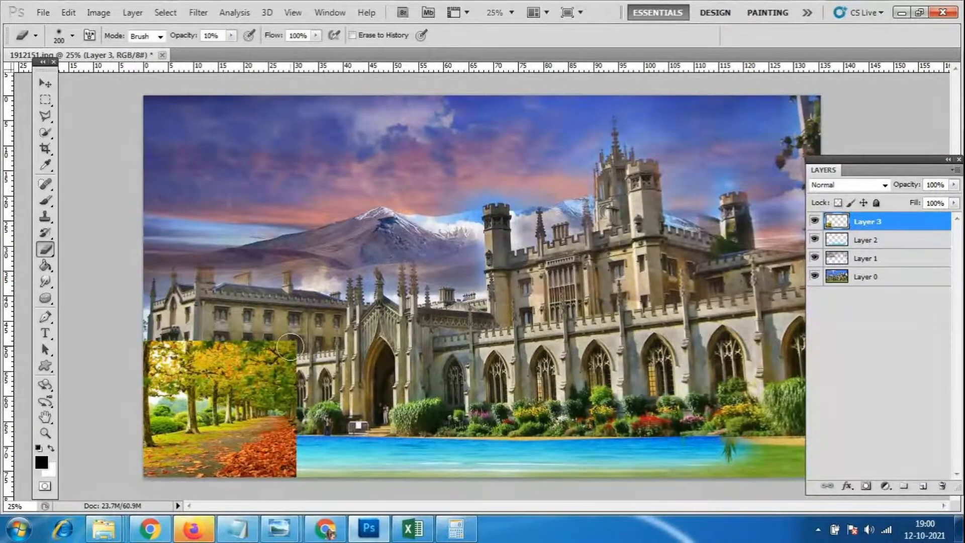
mouse_move(306, 339)
left_mouse_down()
mouse_move(174, 329)
mouse_move(201, 343)
mouse_move(148, 345)
left_mouse_up()
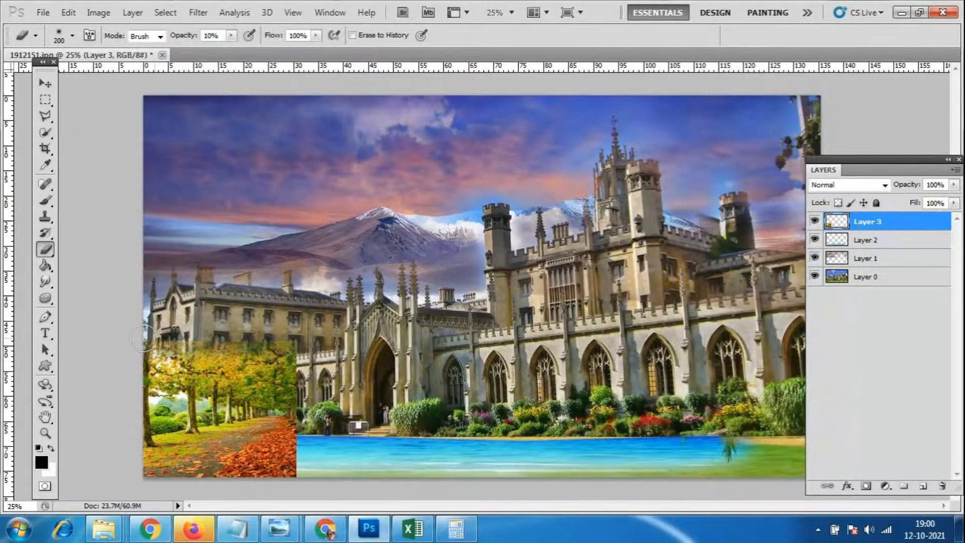
mouse_move(280, 478)
left_mouse_down()
mouse_move(281, 423)
mouse_move(244, 460)
mouse_move(281, 466)
mouse_move(271, 479)
mouse_move(285, 443)
mouse_move(227, 489)
mouse_move(302, 457)
mouse_move(226, 484)
mouse_move(270, 430)
mouse_move(264, 450)
mouse_move(230, 466)
mouse_move(200, 503)
mouse_move(296, 459)
mouse_move(293, 492)
mouse_move(268, 488)
mouse_move(290, 486)
mouse_move(256, 501)
mouse_move(275, 480)
left_mouse_up()
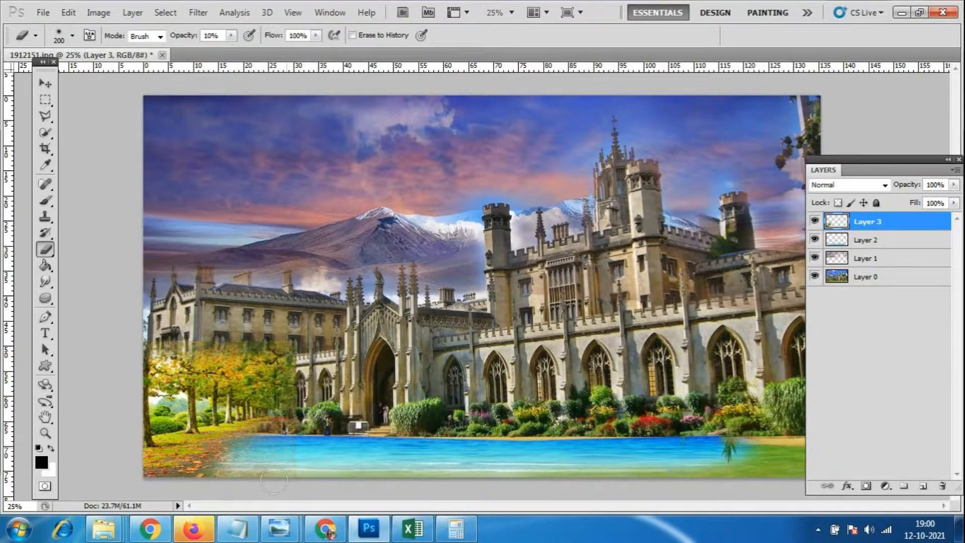
left_click_drag(282, 384, 290, 380)
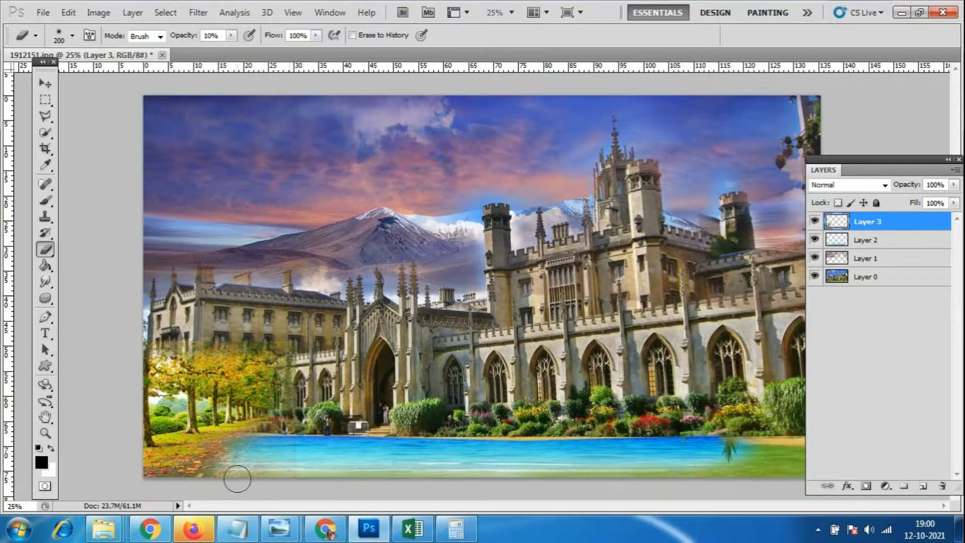
Distort Layer 3 by pulling its right corners inward, narrowing it to about 89% width
key("ctrl+t")
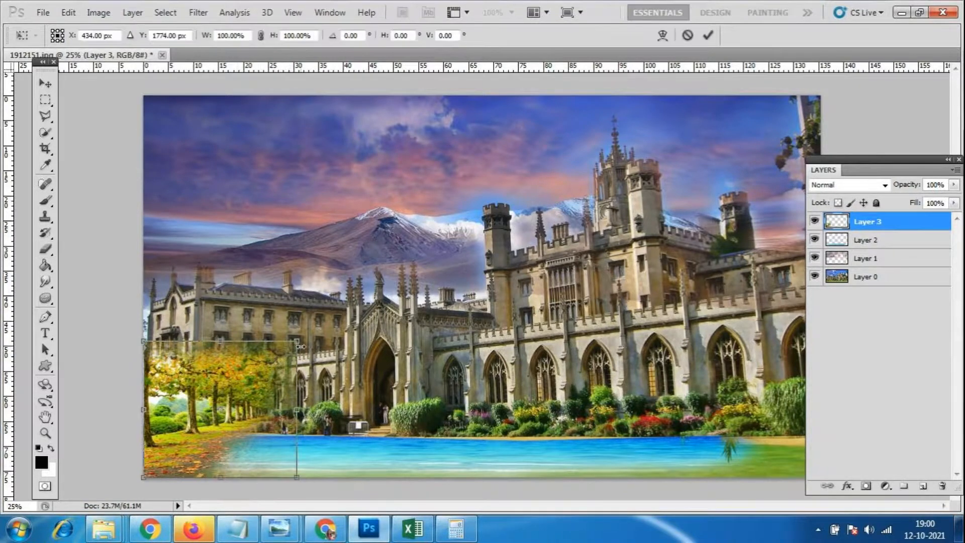
left_click_drag(296, 344, 271, 359)
mouse_move(297, 477)
left_mouse_down()
mouse_move(261, 501)
mouse_move(279, 478)
left_mouse_up()
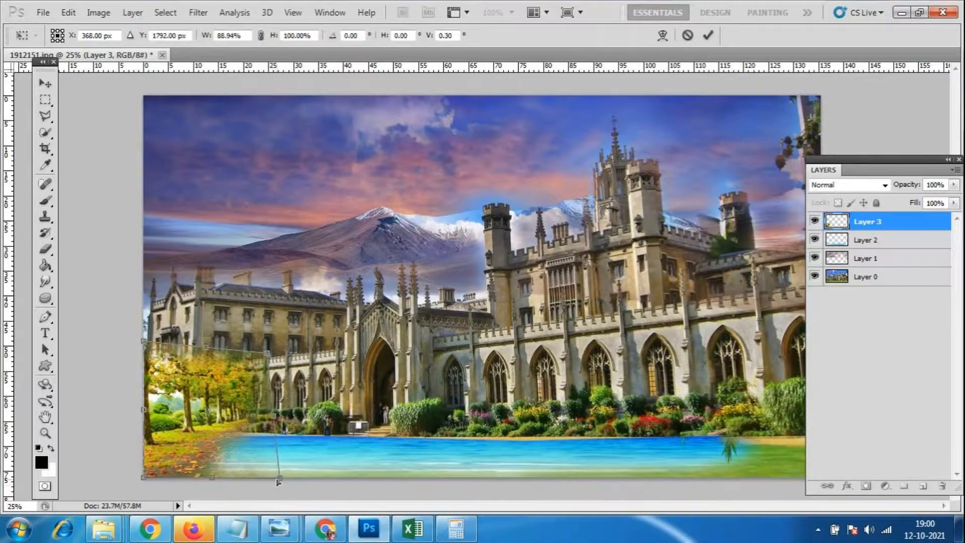
key("e")
key("Return")
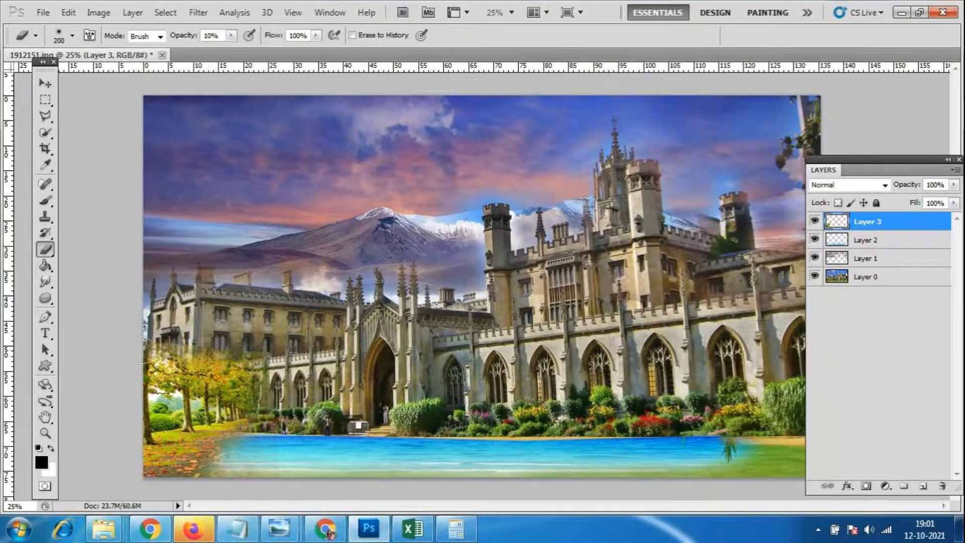
Soften Layer 3's edges with the Eraser, reduce its height to about 98% and shift it down and left into the picture's corner
mouse_move(169, 346)
left_mouse_down()
mouse_move(266, 352)
mouse_move(251, 426)
mouse_move(200, 470)
left_mouse_up()
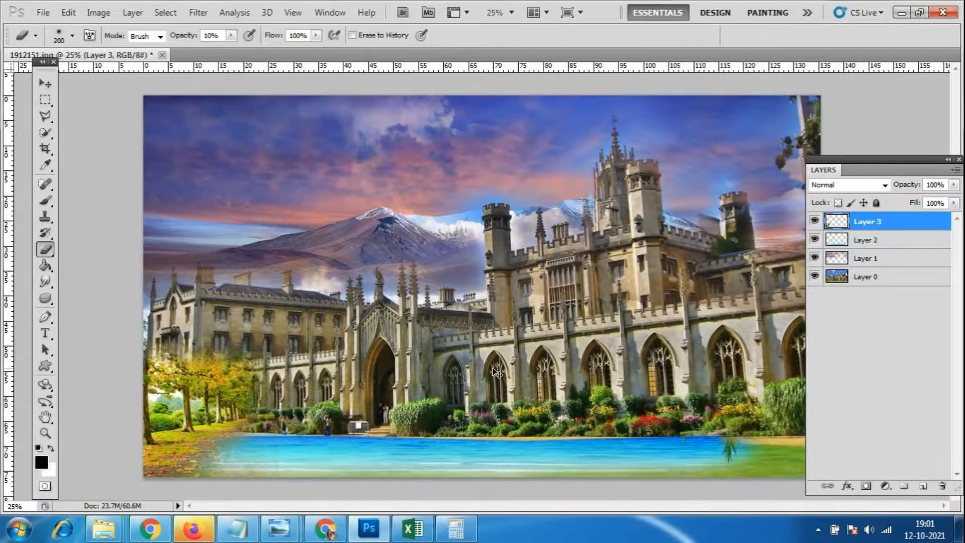
key("ctrl+t")
mouse_move(213, 342)
left_mouse_down()
mouse_move(212, 356)
mouse_move(213, 342)
left_mouse_up()
left_click_drag(239, 427, 221, 447)
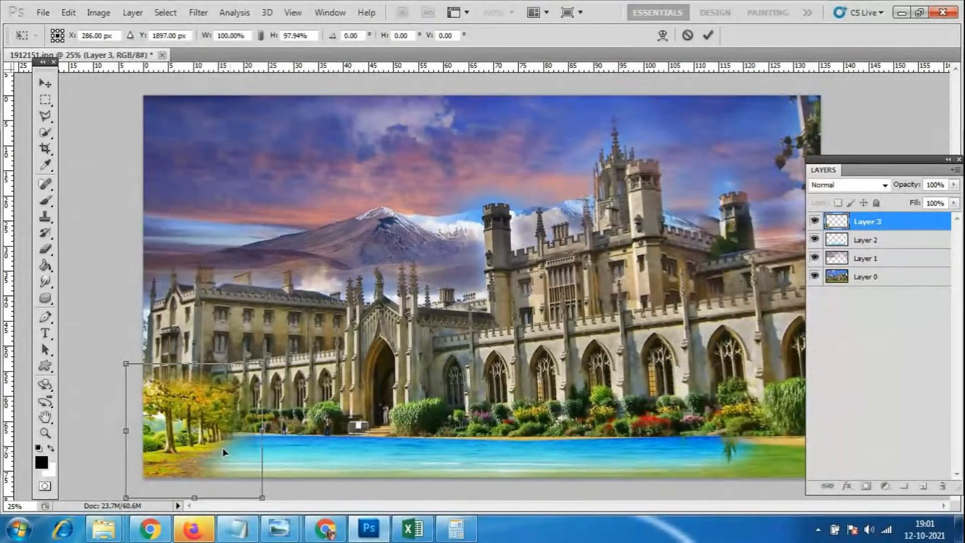
key("Return")
key("e")
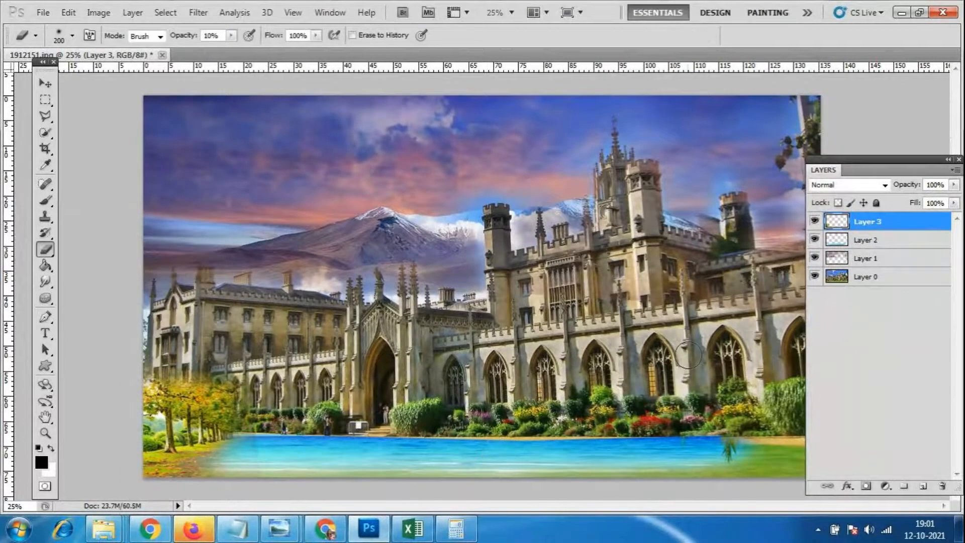
Erase Layer 3's right edge along the water, raising the Eraser opacity to 15%
left_click_drag(868, 166, 889, 168)
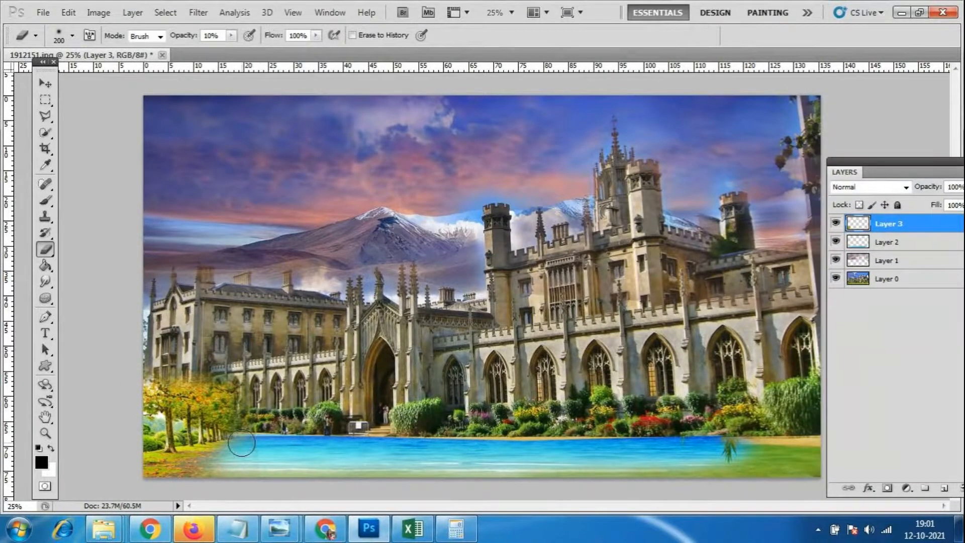
mouse_move(260, 475)
left_mouse_down()
mouse_move(251, 457)
mouse_move(253, 482)
left_mouse_up()
double_click(215, 36)
type("15")
key("Return")
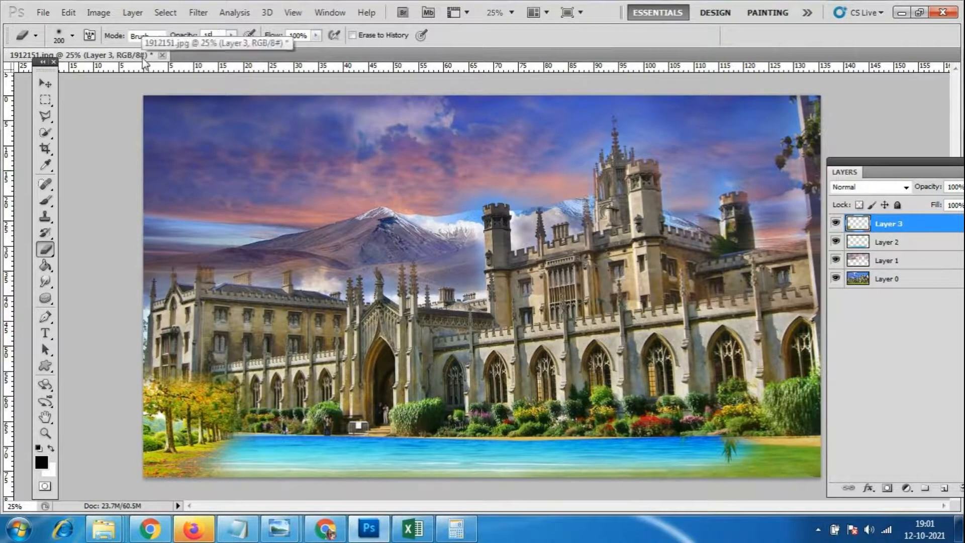
left_click_drag(271, 430, 266, 437)
Duplicate Layer 3, place the copy at the picture's lower right corner and start a free transform on it
left_click(44, 84)
left_click_drag(178, 427, 746, 461)
key("ctrl+j")
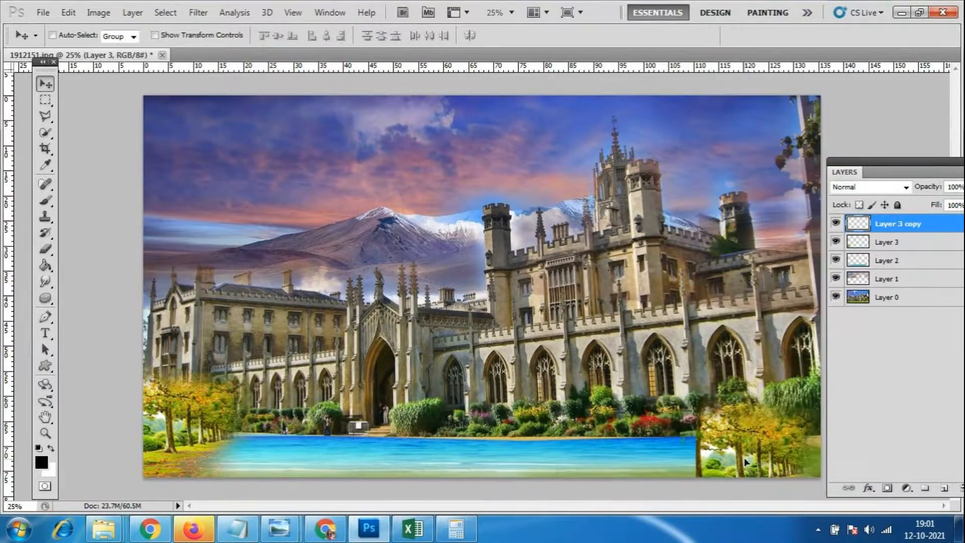
key("ctrl+t")
right_click(745, 439)
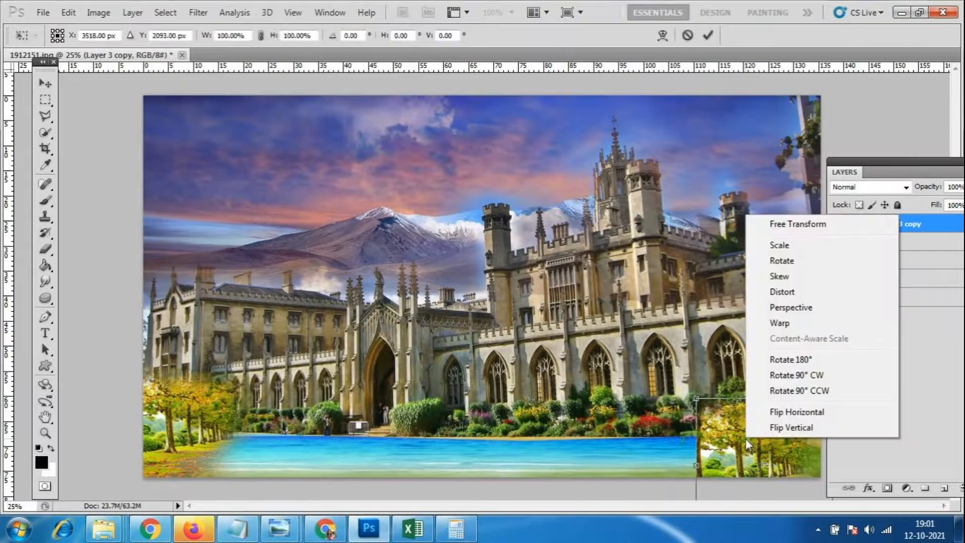
left_click(784, 426)
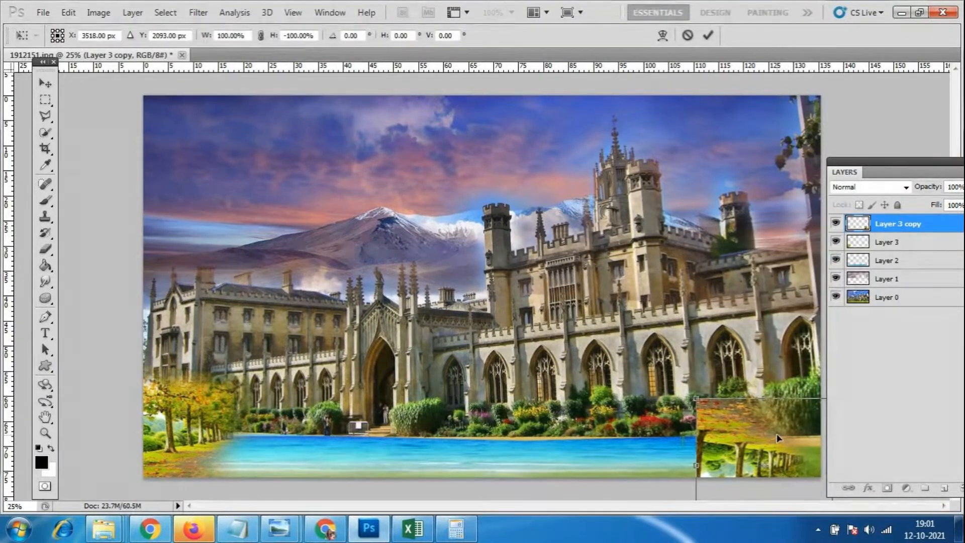
key("ctrl+z")
Flip the copied tree layer horizontally and move it into the picture's lower right corner, at about X 3578 px, Y 1849 px
right_click(768, 433)
left_click(793, 403)
left_click_drag(777, 456, 782, 417)
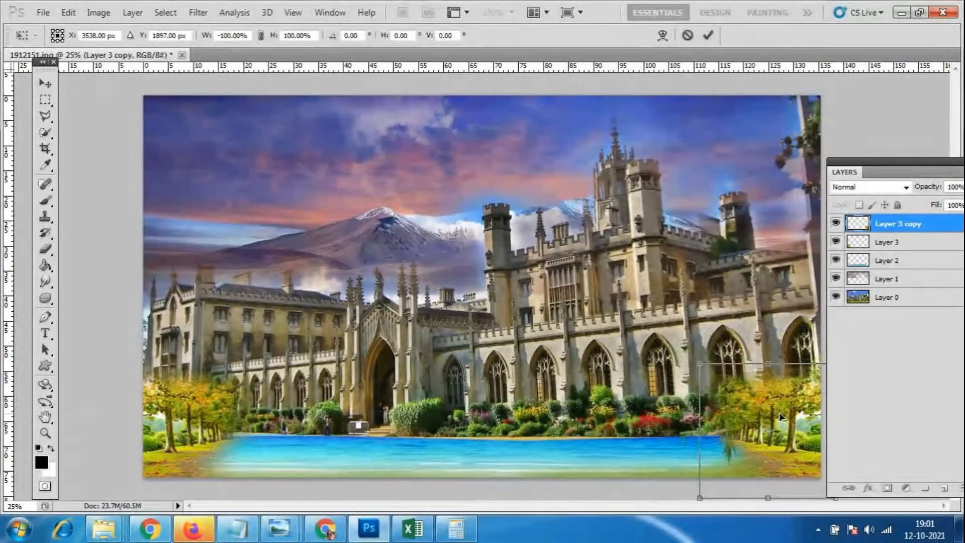
left_click_drag(899, 173, 300, 125)
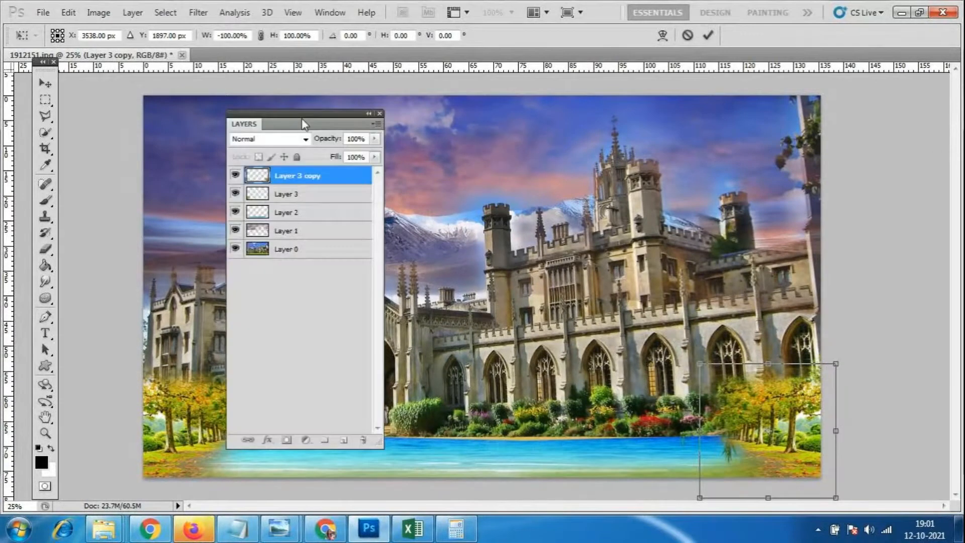
left_click_drag(780, 461, 787, 452)
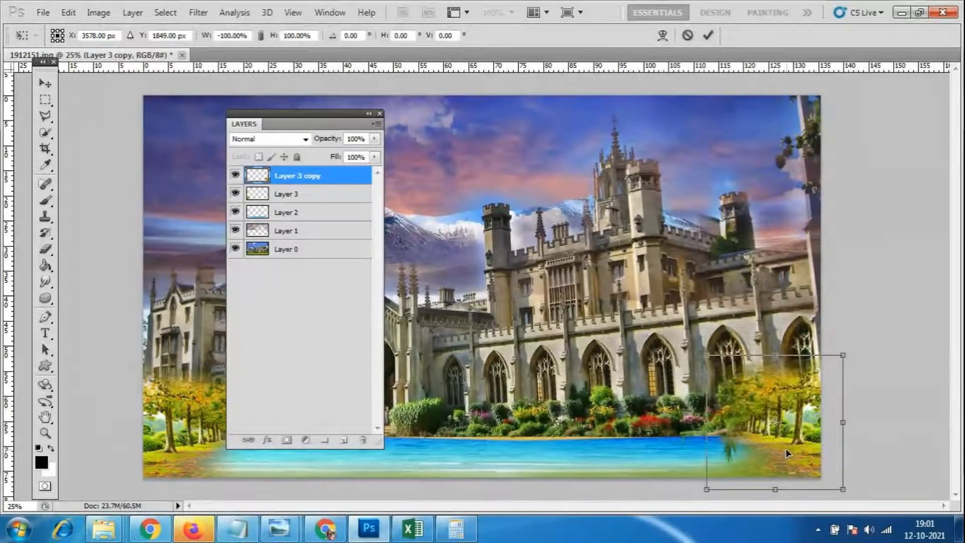
key("Return")
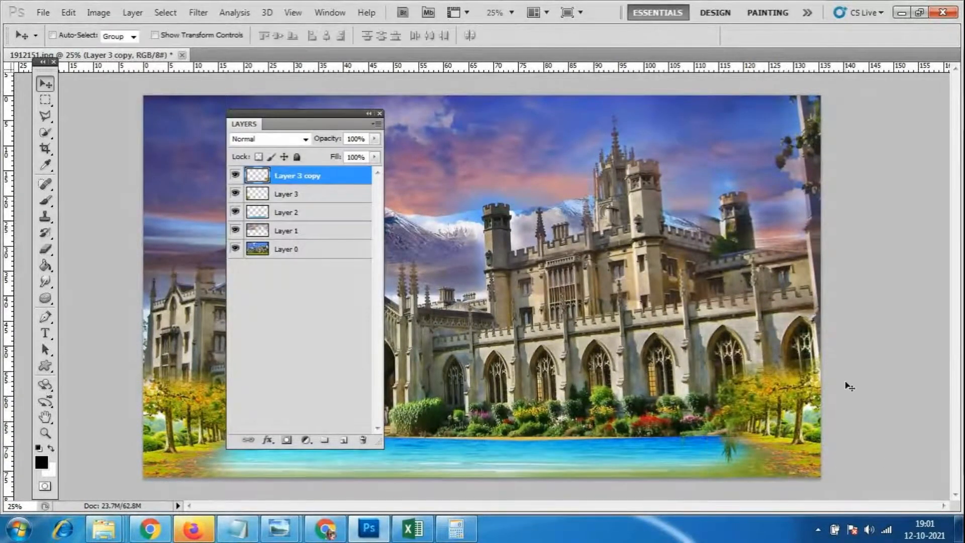
left_click_drag(287, 112, 369, 118)
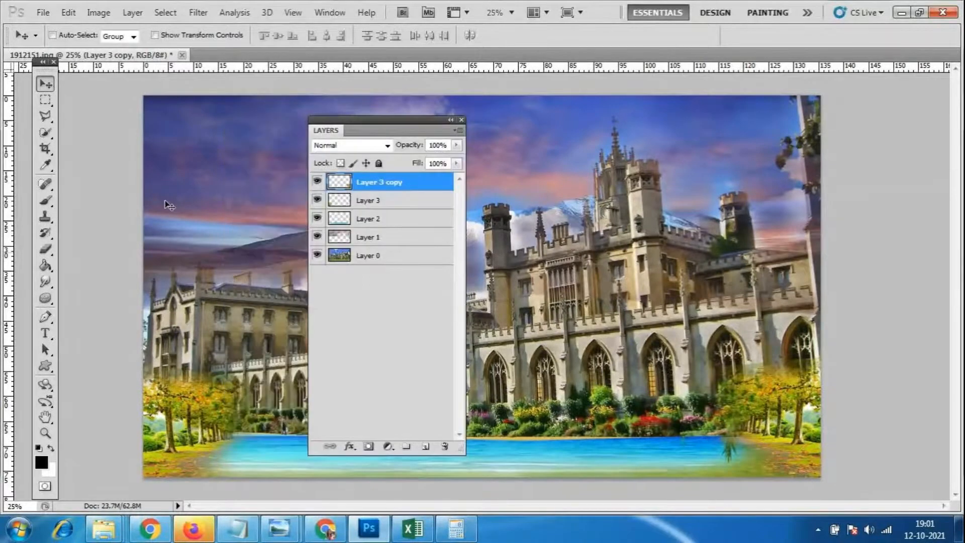
Hide Layer 3 copy and show it again to compare the picture with and without the mirrored trees
left_click(45, 249)
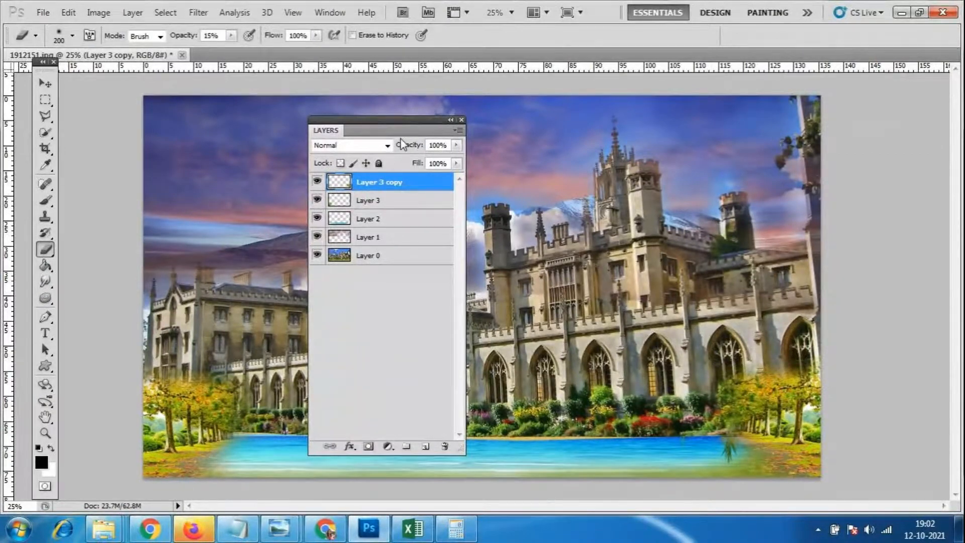
left_click_drag(395, 121, 882, 113)
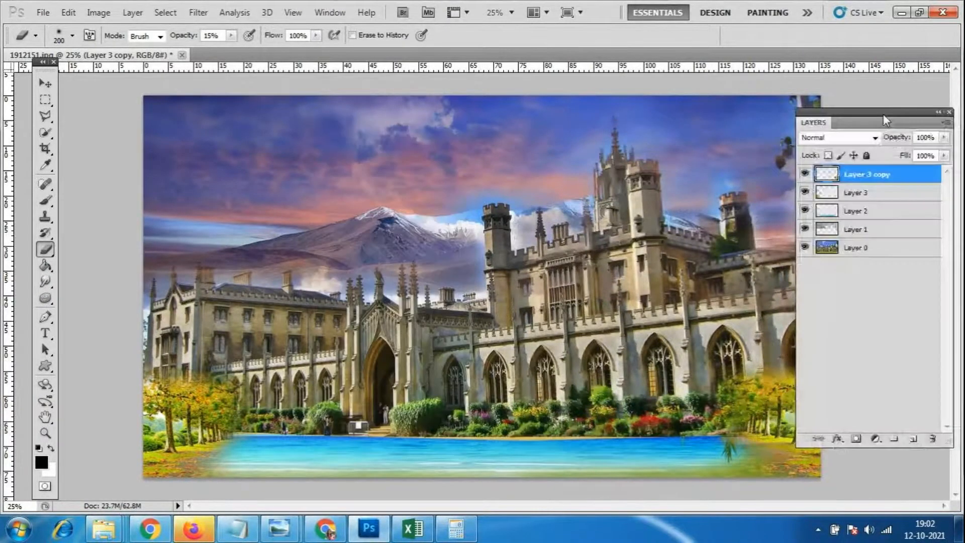
left_click(804, 175)
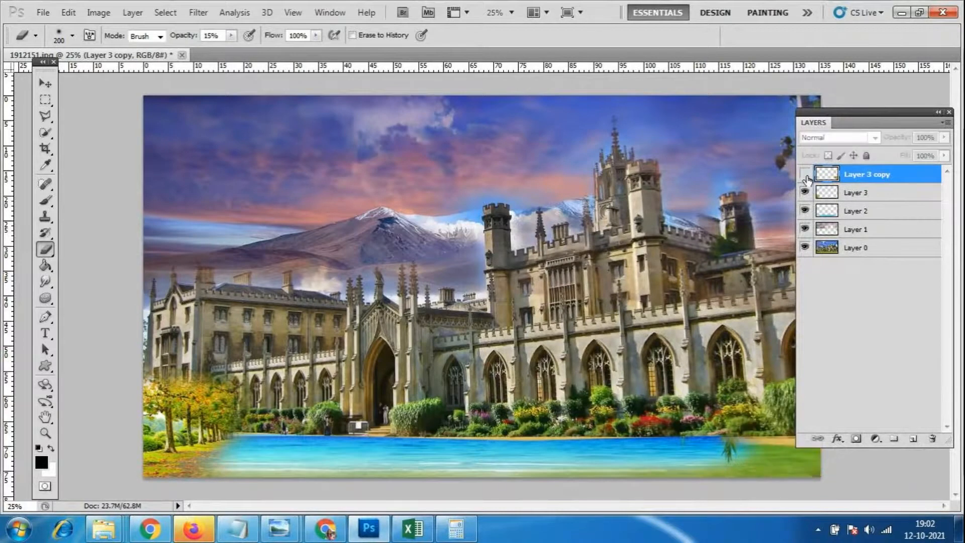
left_click(805, 174)
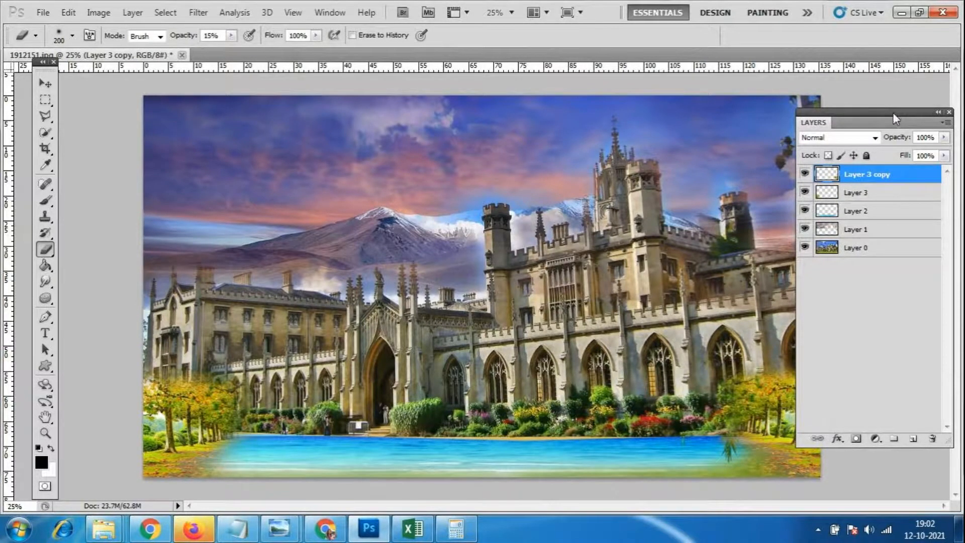
Make Layer 3 copy the active layer and park the Layers panel over the picture's lower right corner, clear of most of the castle
left_click_drag(893, 113, 553, 500)
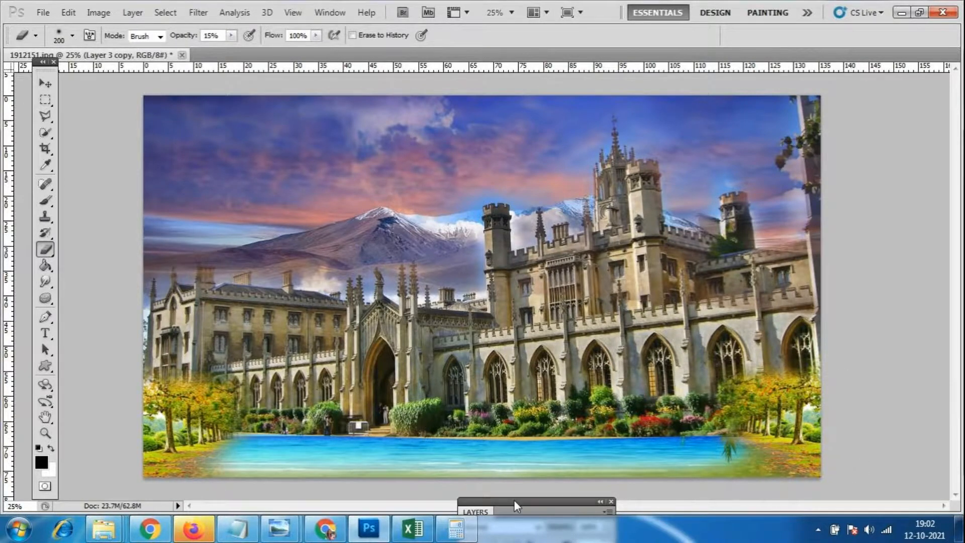
left_click_drag(514, 502, 807, 105)
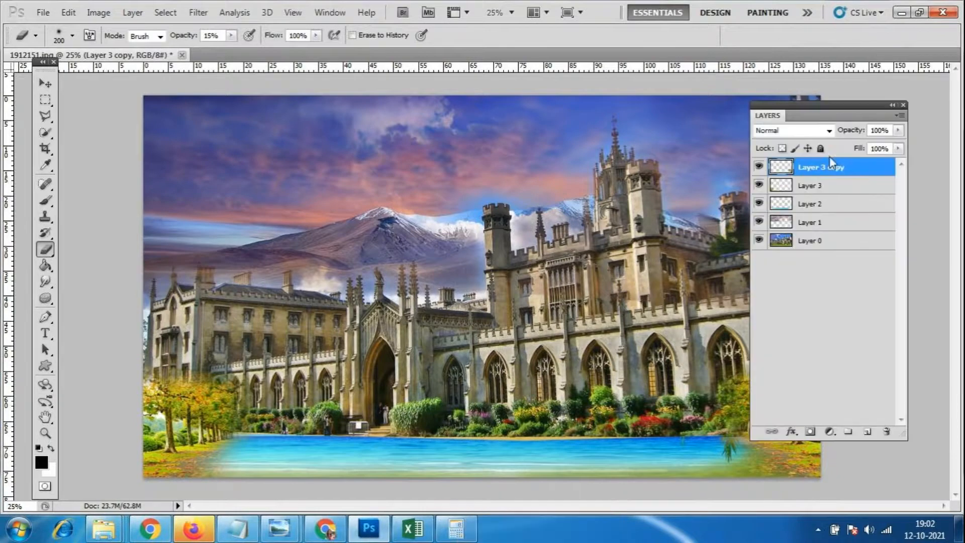
left_click(847, 187)
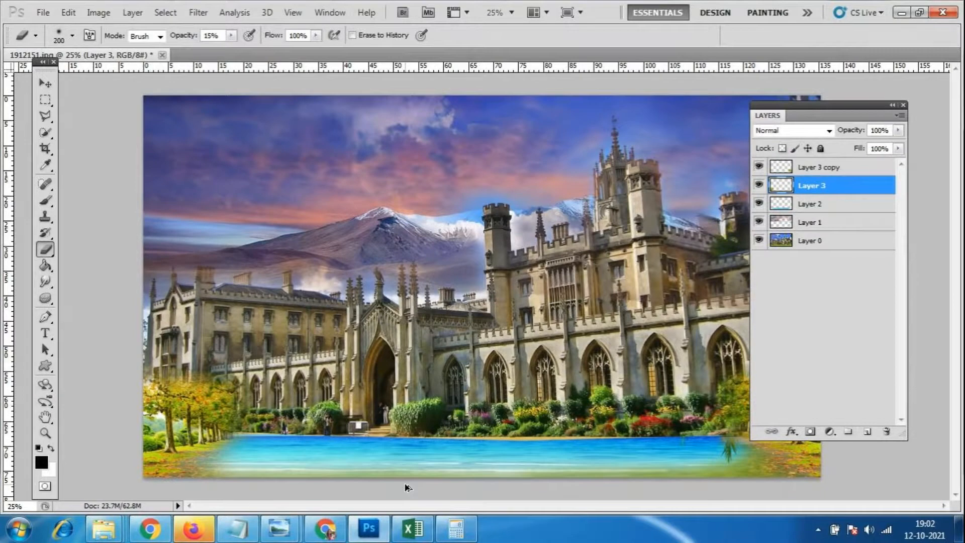
key("alt+bracketright")
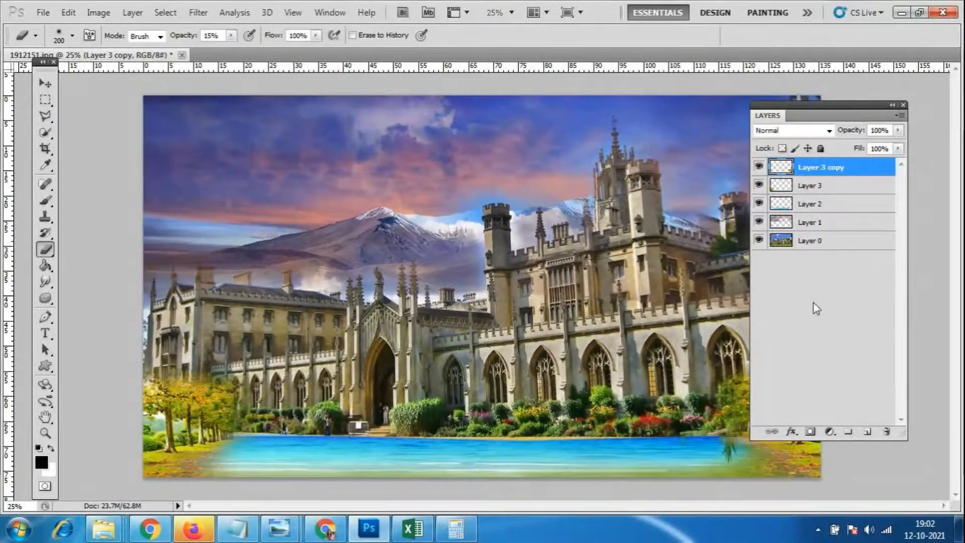
left_click_drag(807, 123, 830, 314)
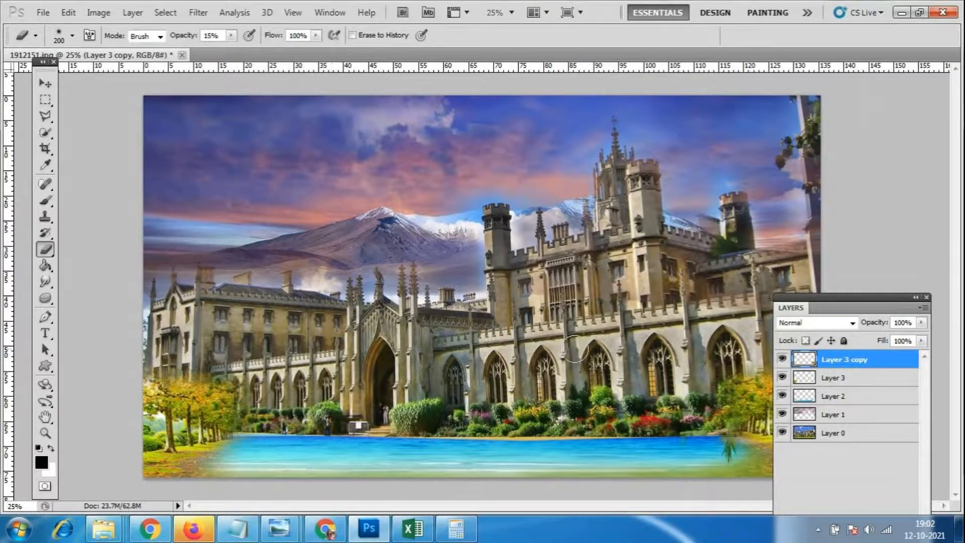
mouse_move(823, 308)
left_mouse_down()
mouse_move(809, 350)
mouse_move(850, 327)
mouse_move(838, 340)
left_mouse_up()
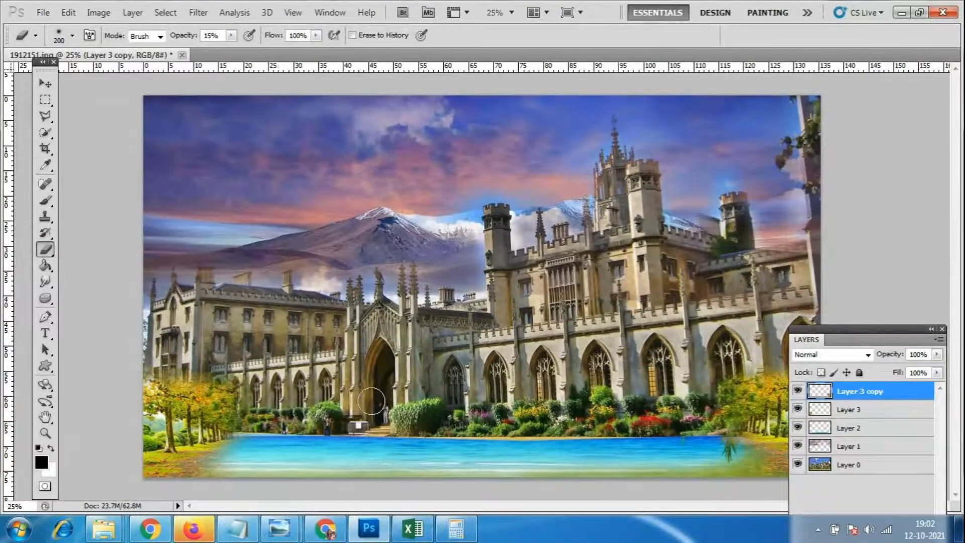
Open the boat photo clone stamptool.jpg from the reff folder
left_click(45, 11)
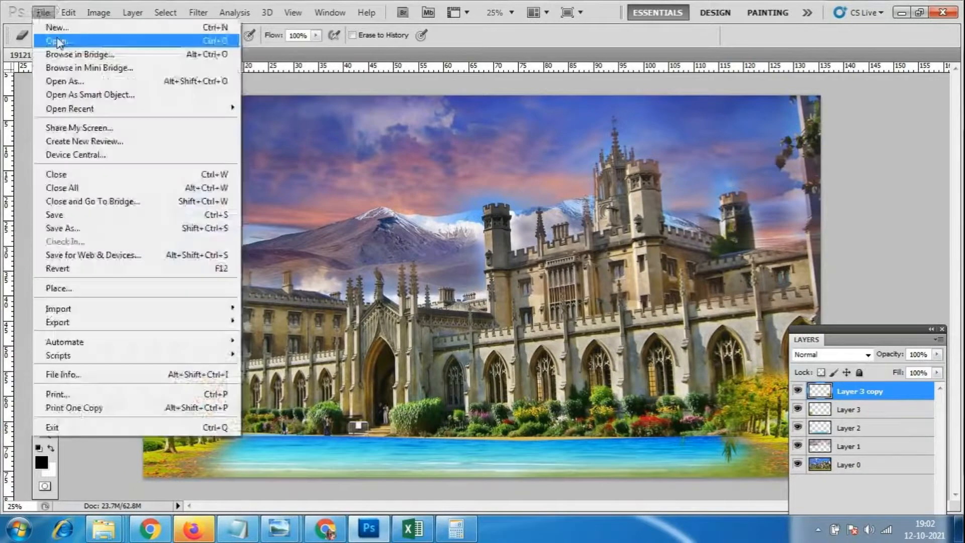
left_click(50, 26)
double_click(452, 214)
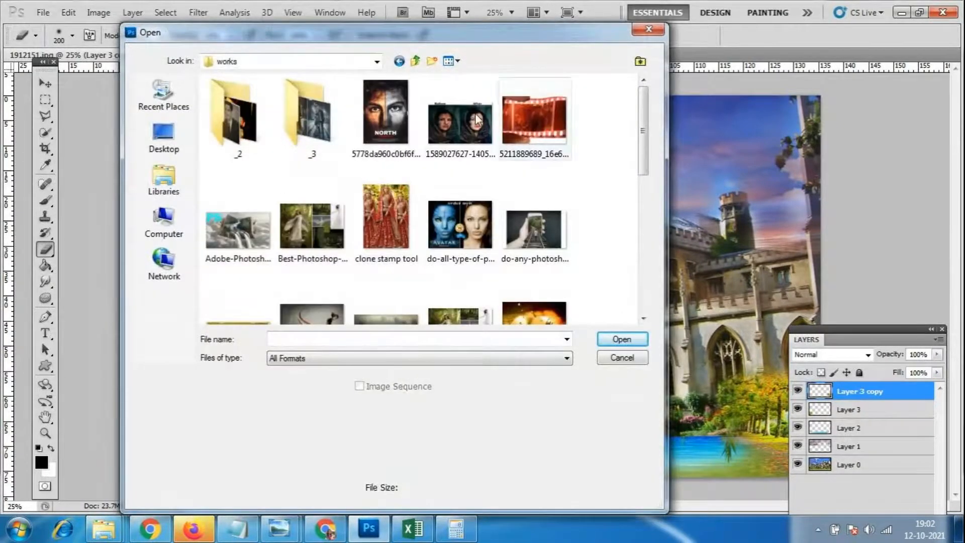
left_click_drag(642, 133, 632, 307)
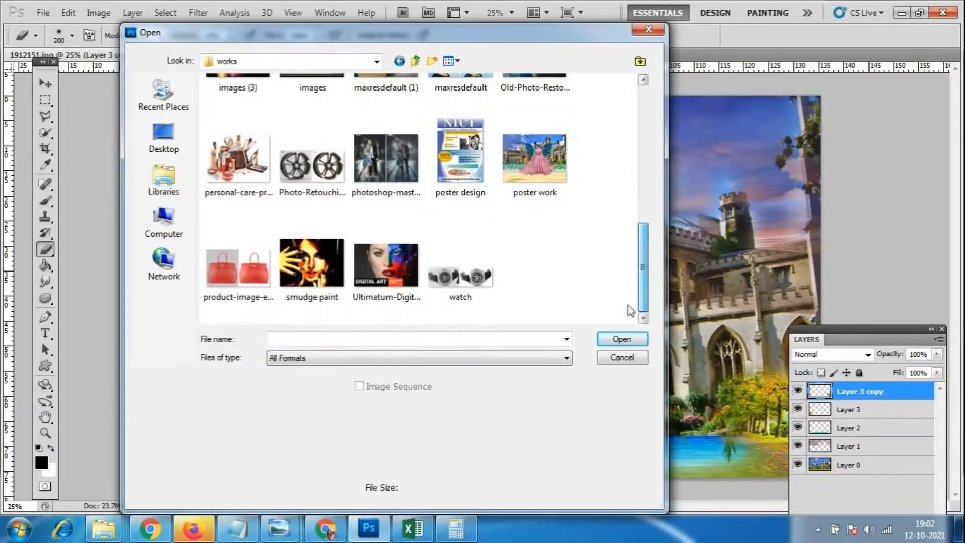
left_click(414, 62)
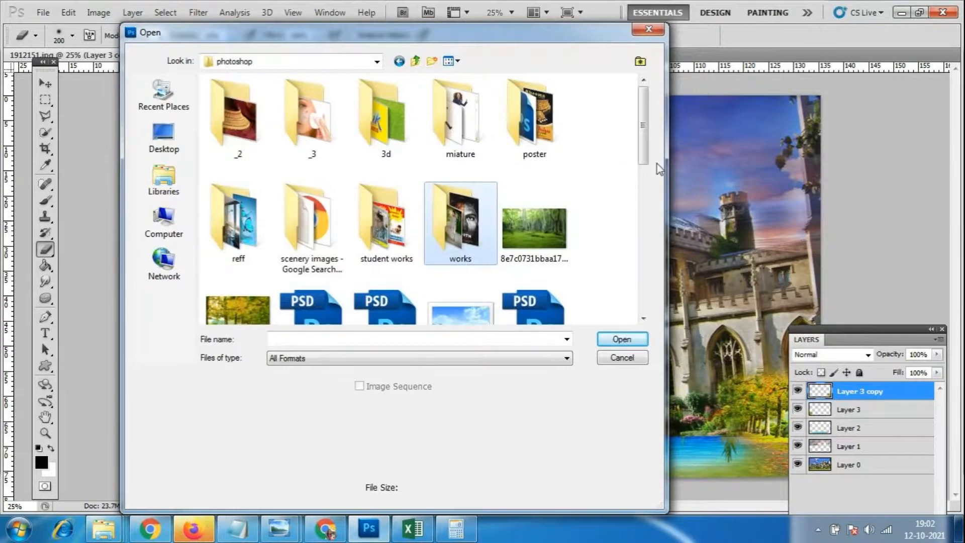
left_click_drag(641, 140, 628, 110)
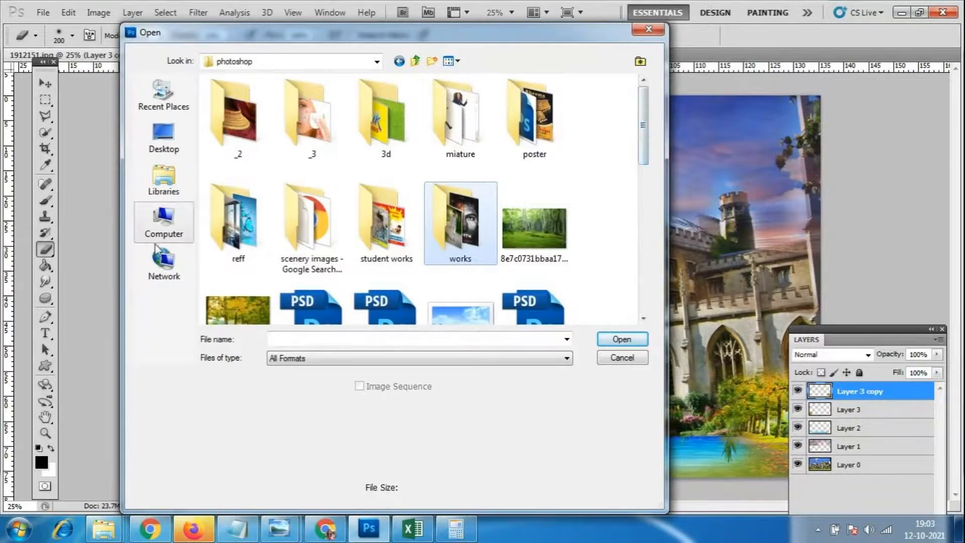
double_click(232, 221)
mouse_move(642, 113)
left_mouse_down()
mouse_move(648, 219)
mouse_move(646, 156)
left_mouse_up()
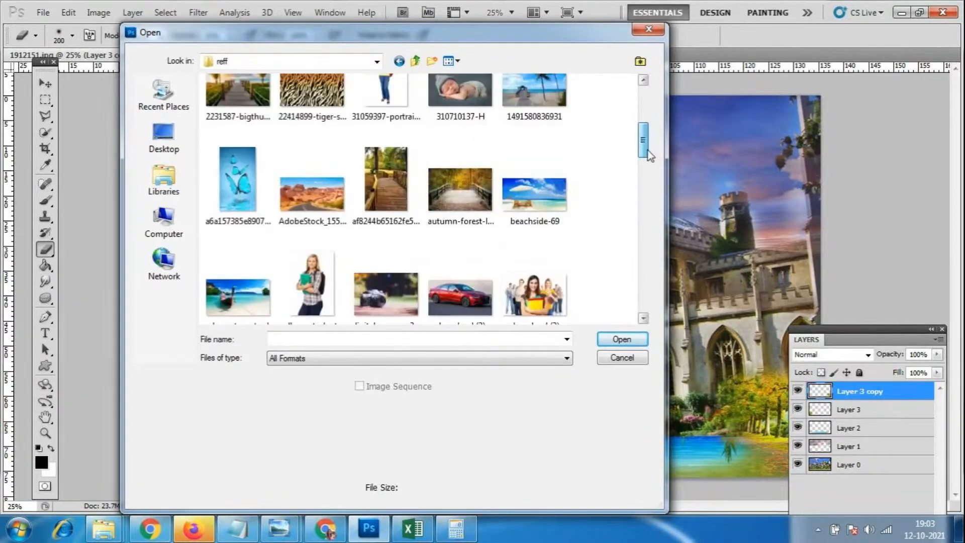
left_click(238, 294)
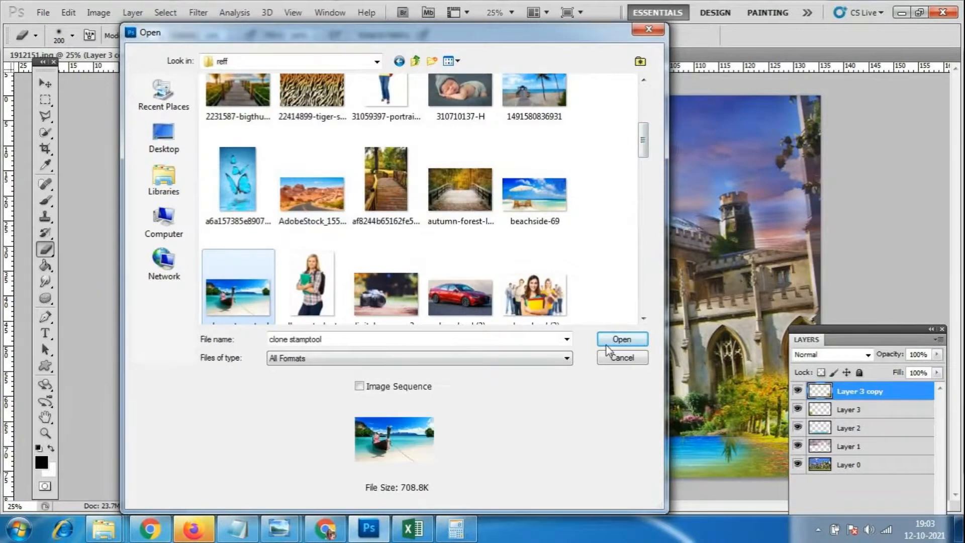
left_click(622, 339)
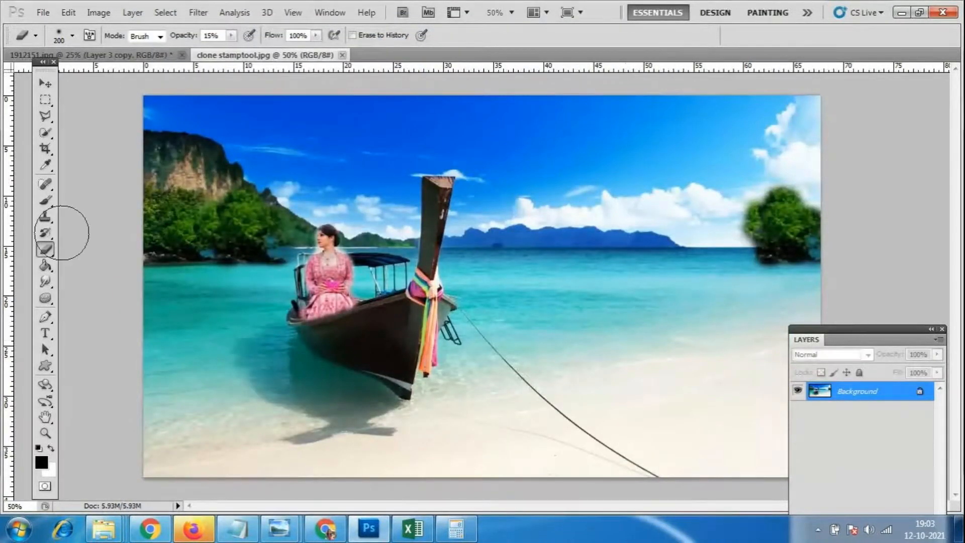
left_click(42, 84)
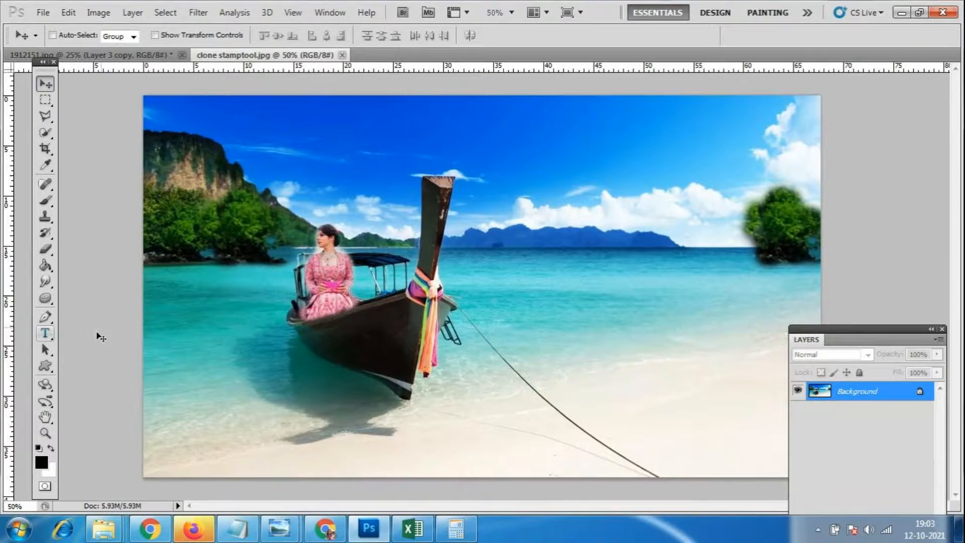
left_click(49, 324)
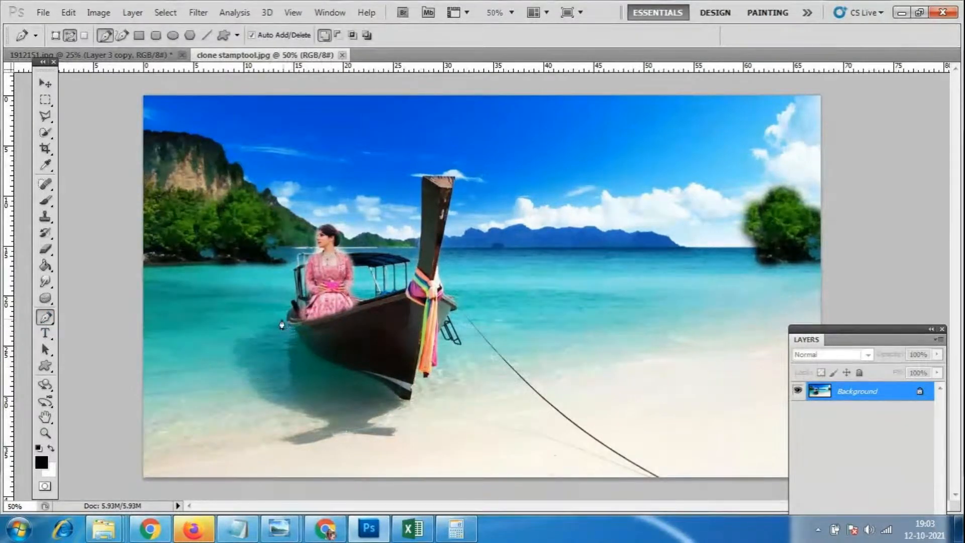
left_click(286, 326)
left_click(304, 342)
key("ctrl+z")
Switch to the Polygonal Lasso tool for outlining the boat
left_click(47, 116)
left_click(47, 117)
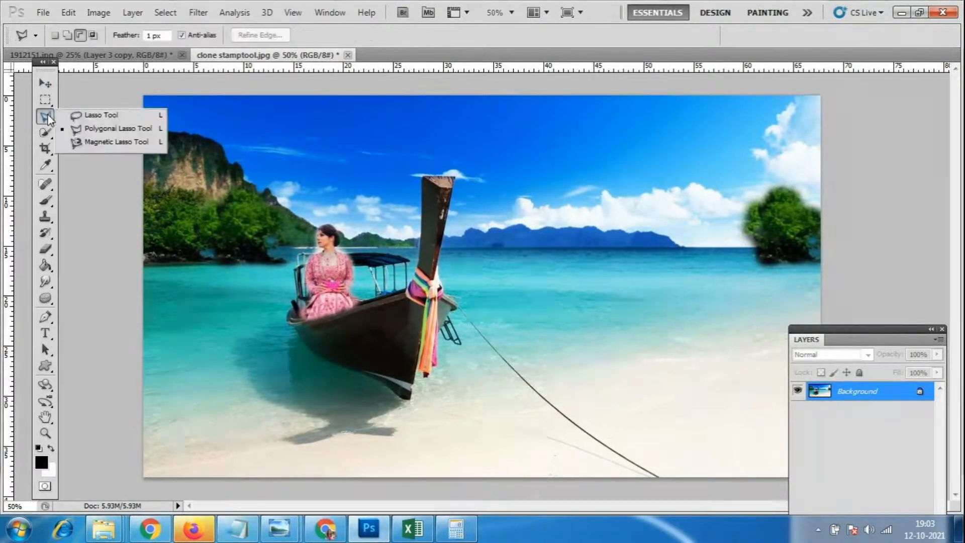
left_click(111, 128)
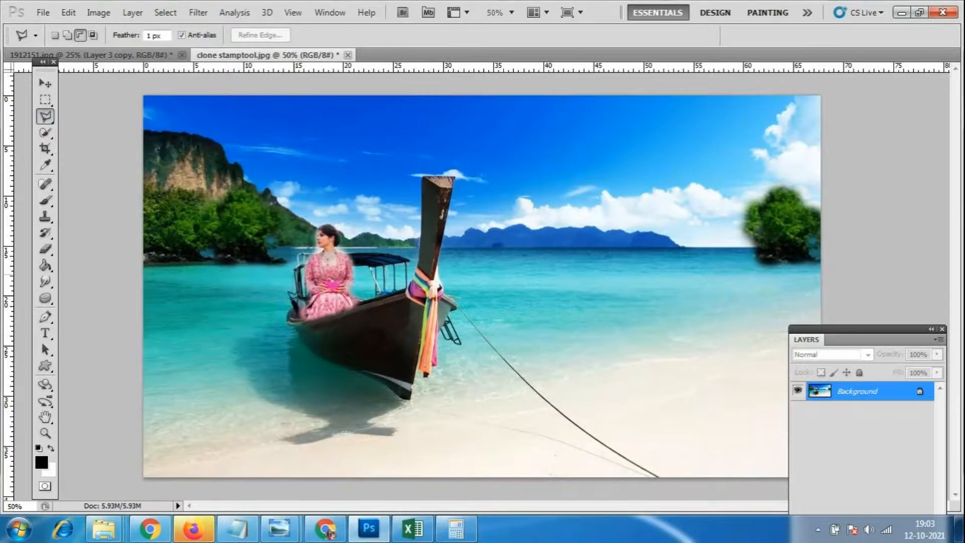
left_click(289, 321)
left_click(343, 368)
left_click(386, 378)
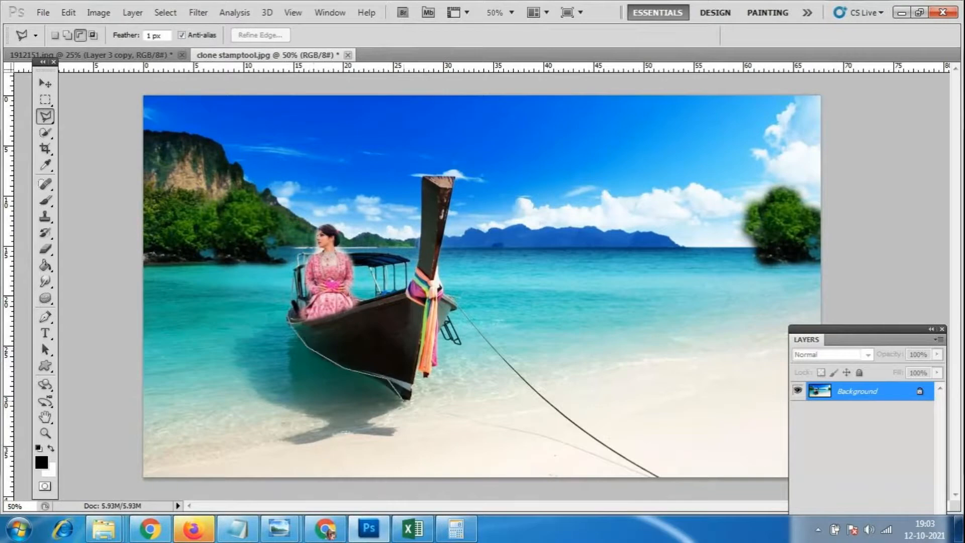
left_click(413, 399)
key("Escape")
Trace a closed polygonal selection around the boat, its tall prow, the canopy and the seated woman
left_click(416, 397)
left_click(425, 344)
left_click(443, 329)
left_click(455, 304)
left_click(441, 296)
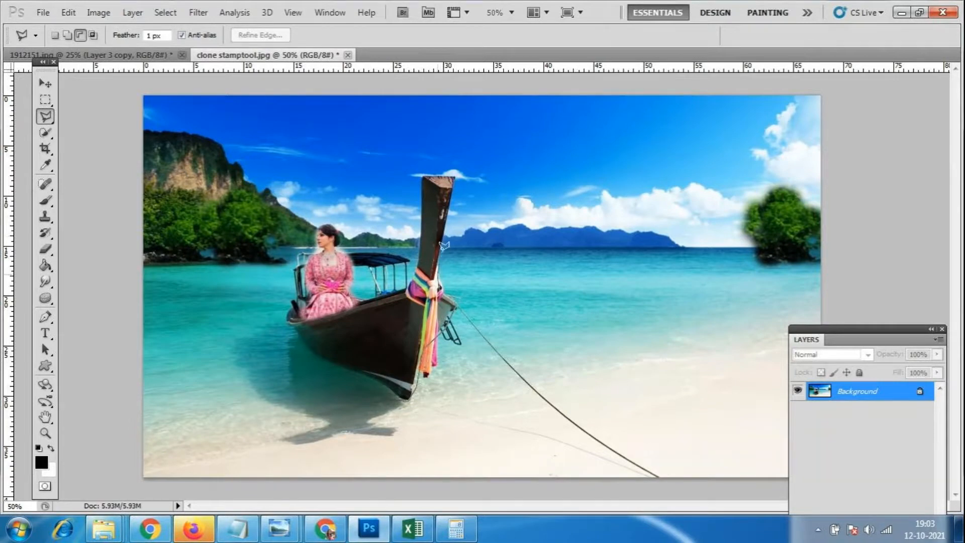
left_click(444, 227)
left_click(455, 175)
left_click(421, 176)
left_click(419, 257)
left_click(405, 288)
left_click(409, 257)
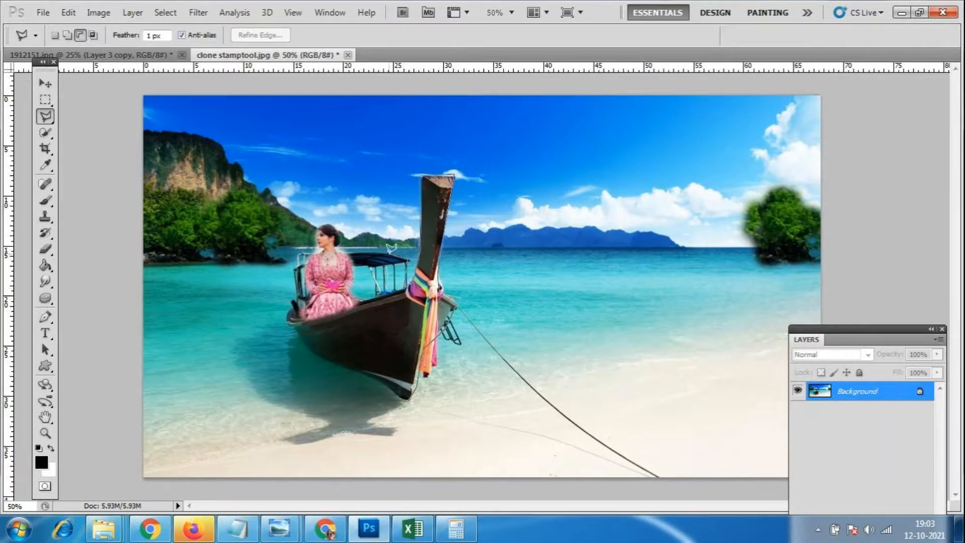
left_click(339, 246)
left_click(338, 232)
left_click(320, 222)
left_click(315, 245)
left_click(299, 256)
left_click(295, 275)
left_click(290, 290)
left_click(288, 322)
left_click(326, 359)
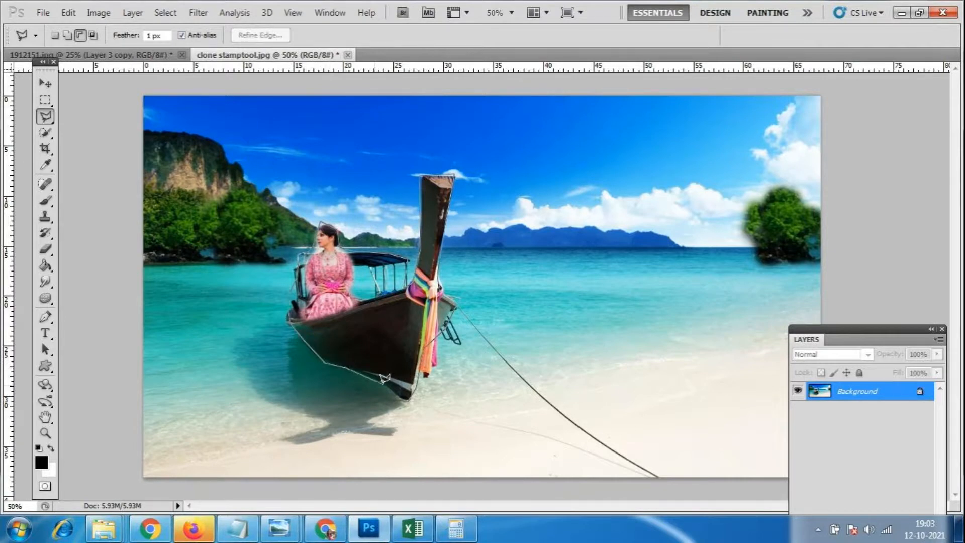
double_click(405, 395)
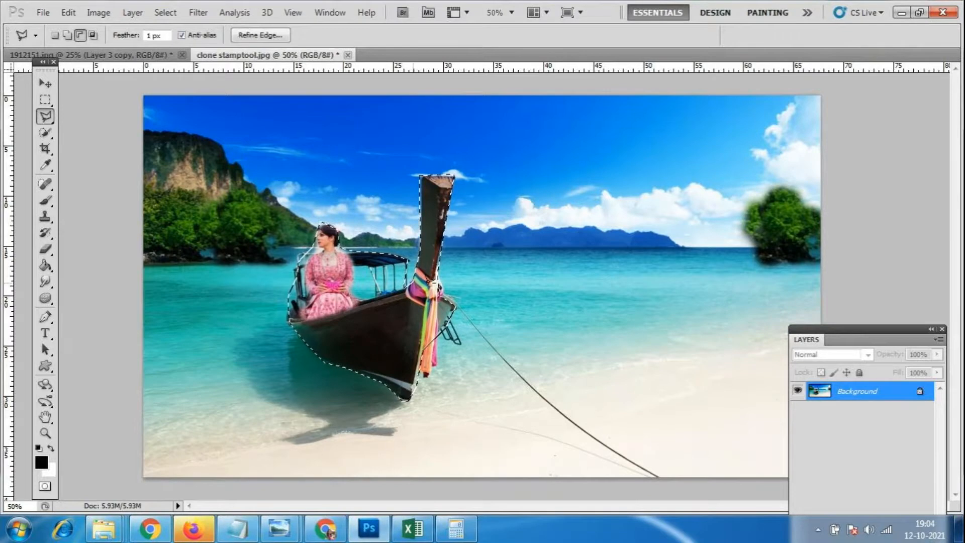
Float the clone stamptool.jpg window over the castle picture and add the hanging ribbons and the metal ladder at the bow to the boat selection
left_click_drag(277, 56, 405, 91)
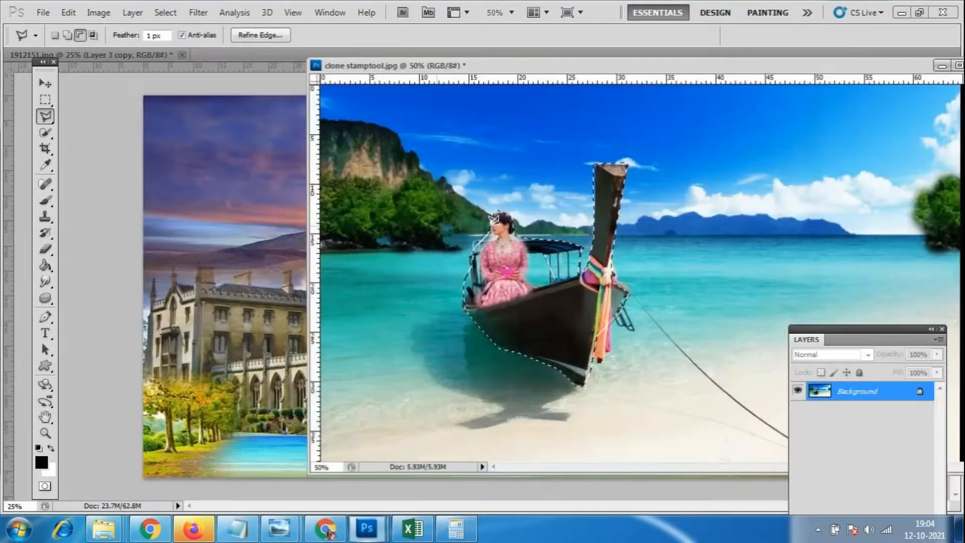
left_click(45, 84)
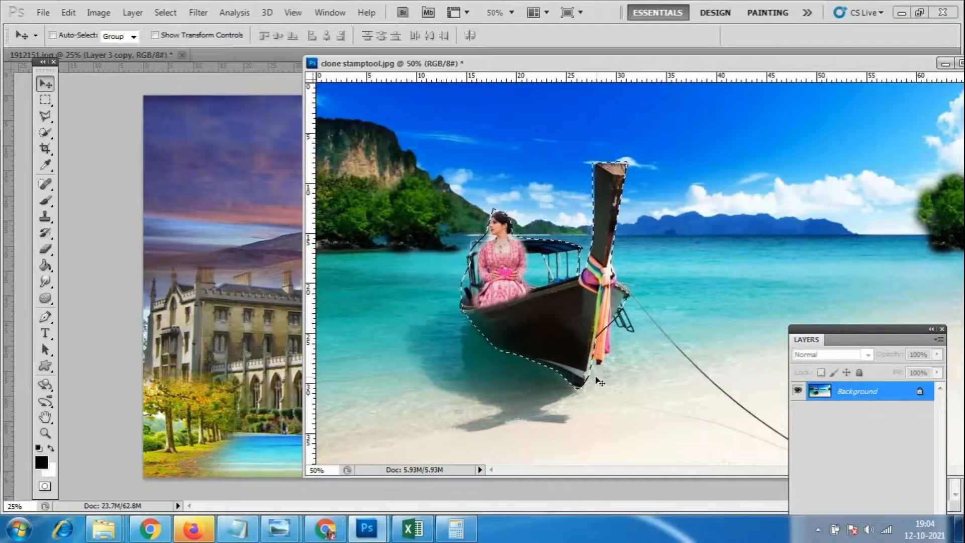
left_click_drag(45, 116, 110, 119)
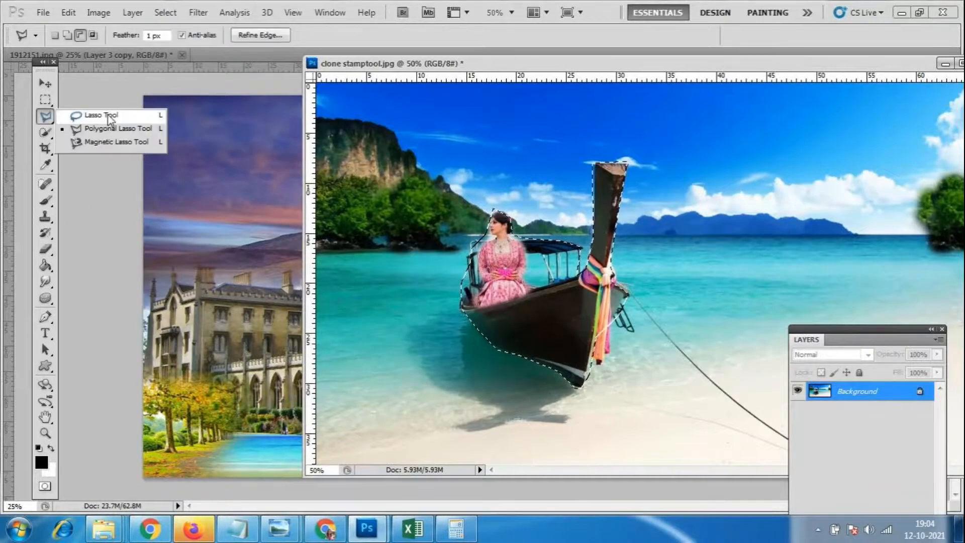
left_click(67, 35)
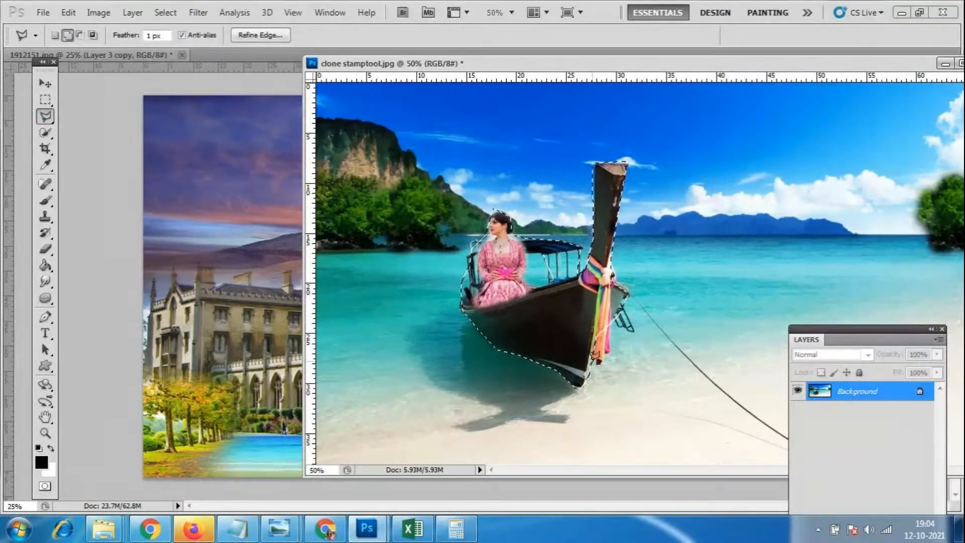
left_click(600, 363)
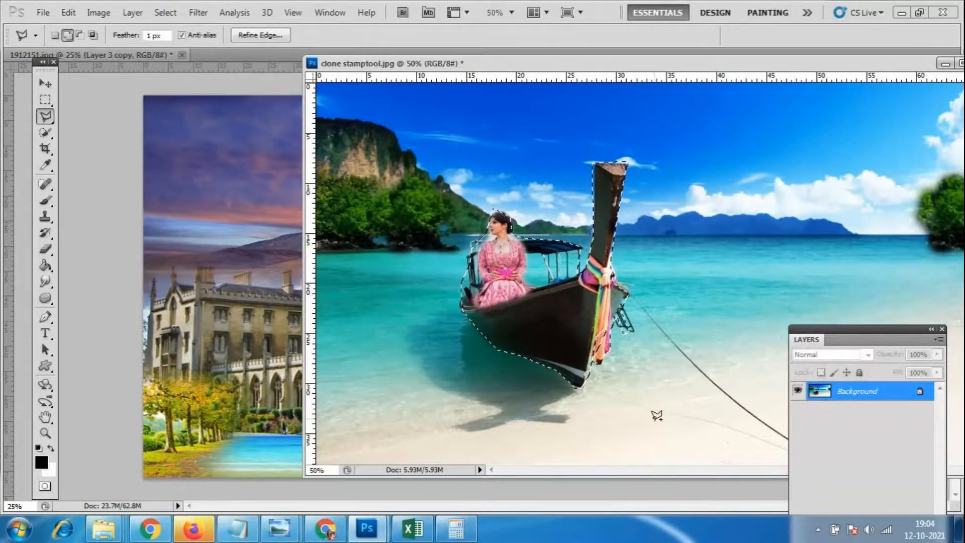
Copy the selected boat with the seated woman into the castle picture and close clone stamptool.jpg without saving its changes
key("ctrl+plus")
key("ctrl+plus")
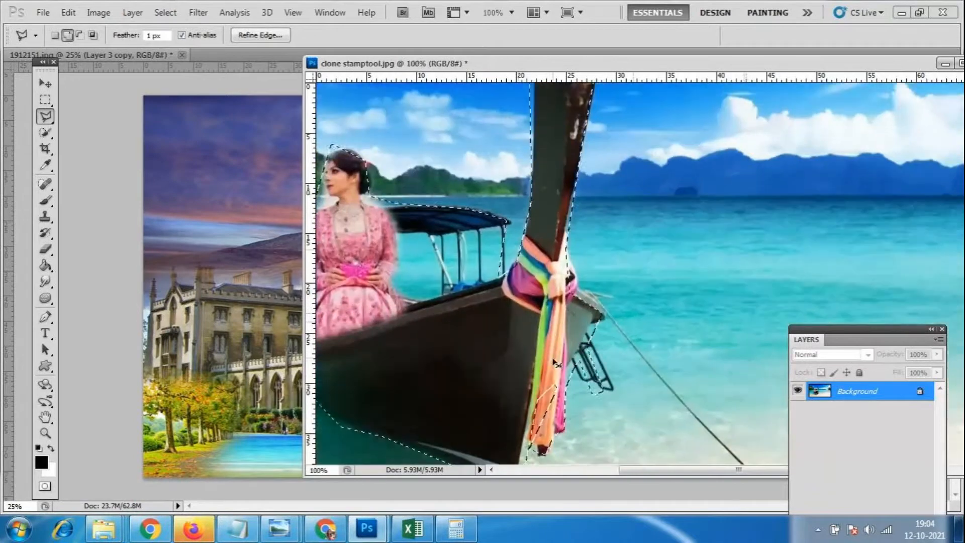
scroll(623, 335, "down", 2)
scroll(558, 331, "down", 2)
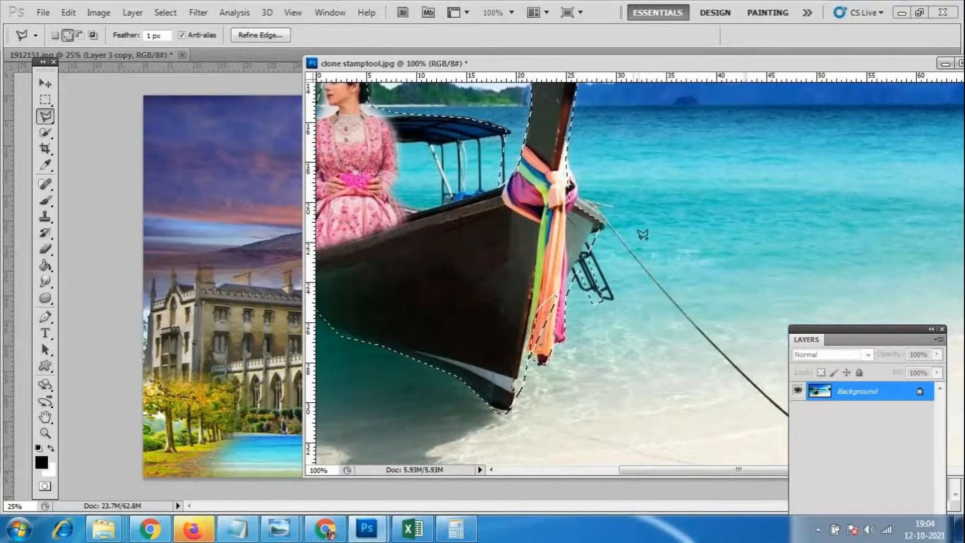
left_click_drag(588, 64, 643, 65)
left_click(44, 83)
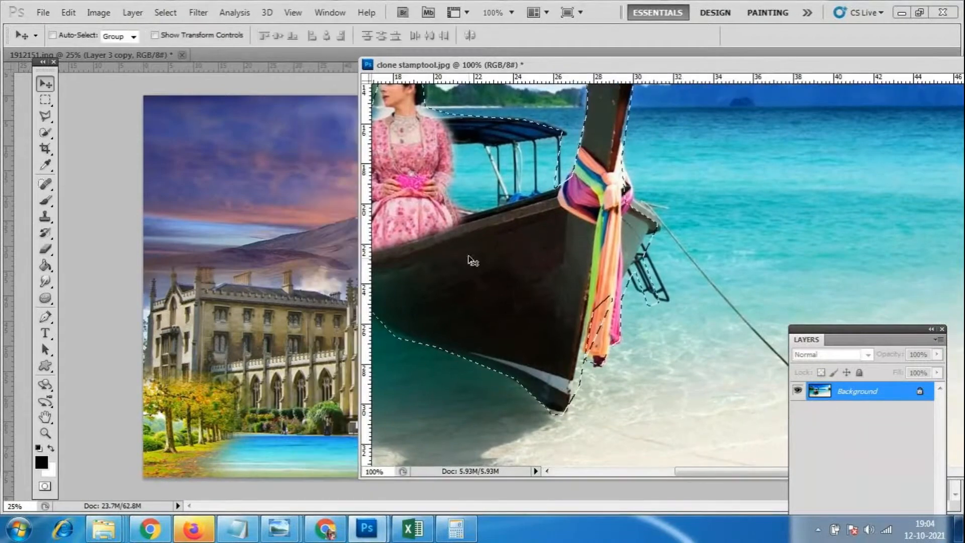
left_click_drag(497, 284, 243, 355)
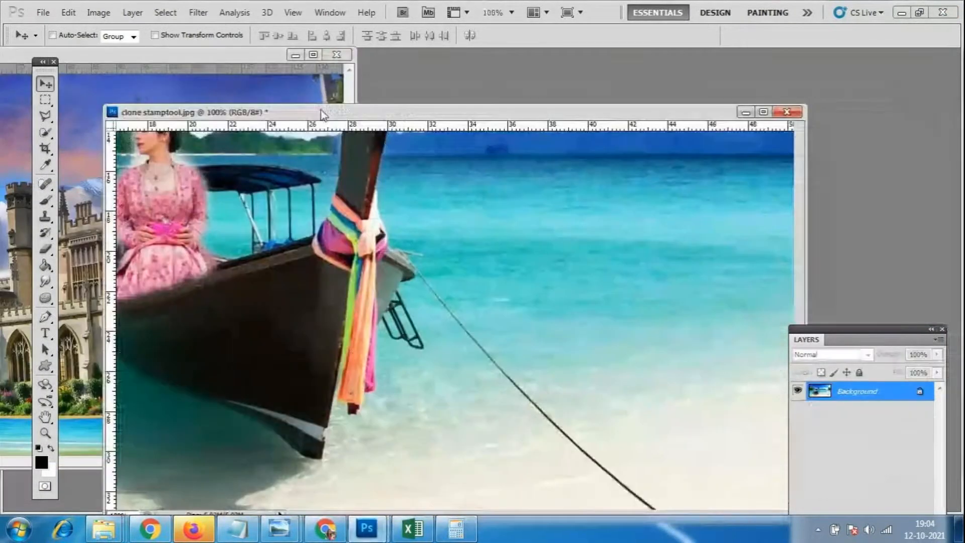
left_click(773, 111)
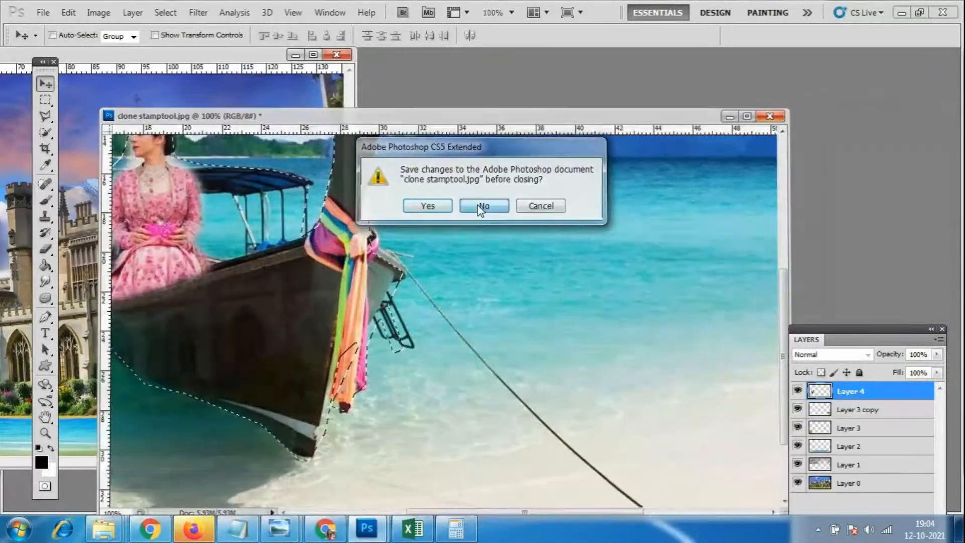
left_click(486, 205)
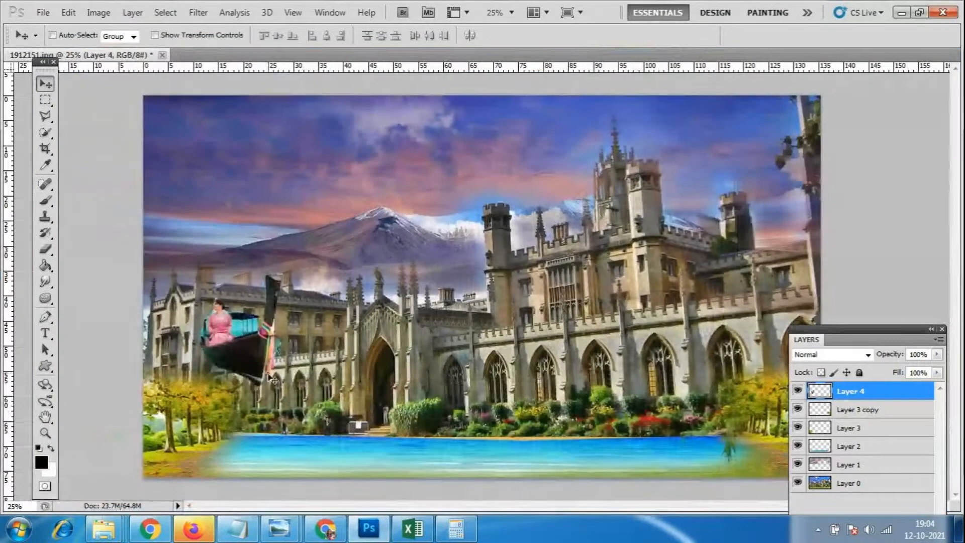
Move the boat onto the water strip below the castle entrance and scale it down proportionally to about 63%
left_click_drag(261, 355, 391, 438)
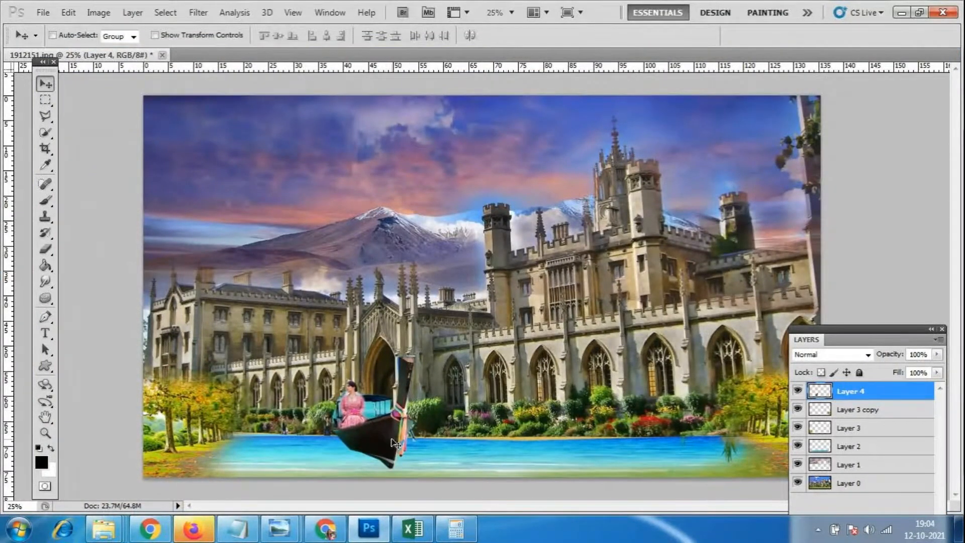
key("ctrl+t")
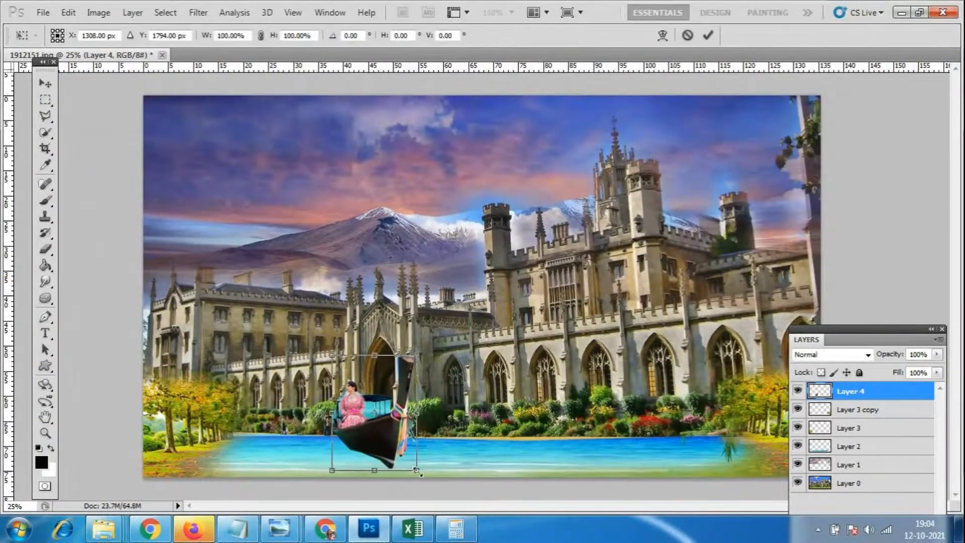
left_click_drag(417, 470, 405, 449)
left_click_drag(378, 433, 365, 458)
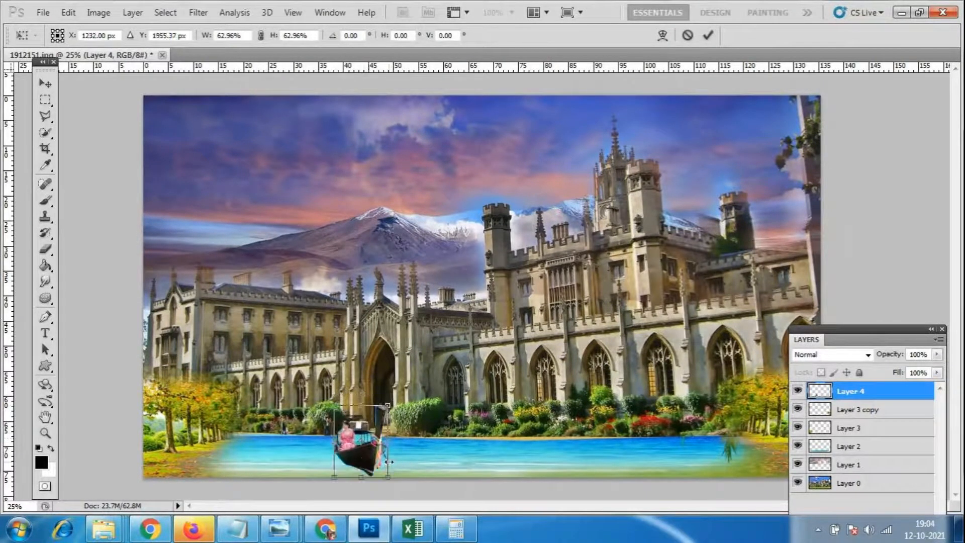
mouse_move(400, 485)
left_mouse_down()
mouse_move(404, 470)
mouse_move(401, 483)
left_mouse_up()
left_click_drag(354, 454, 341, 453)
key("Return")
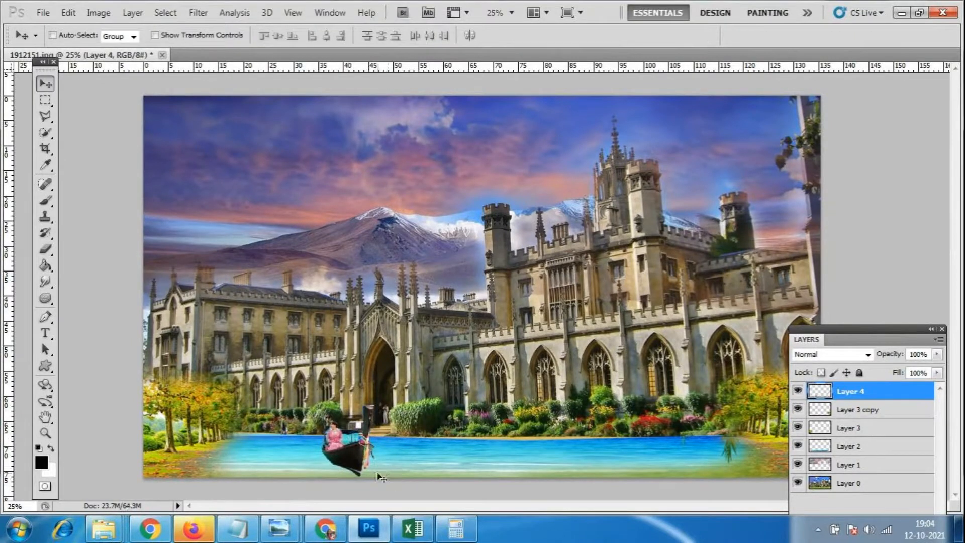
Scale the boat down slightly further so it sits within the water strip
key("ctrl+t")
left_click_drag(376, 479, 372, 473)
key("Return")
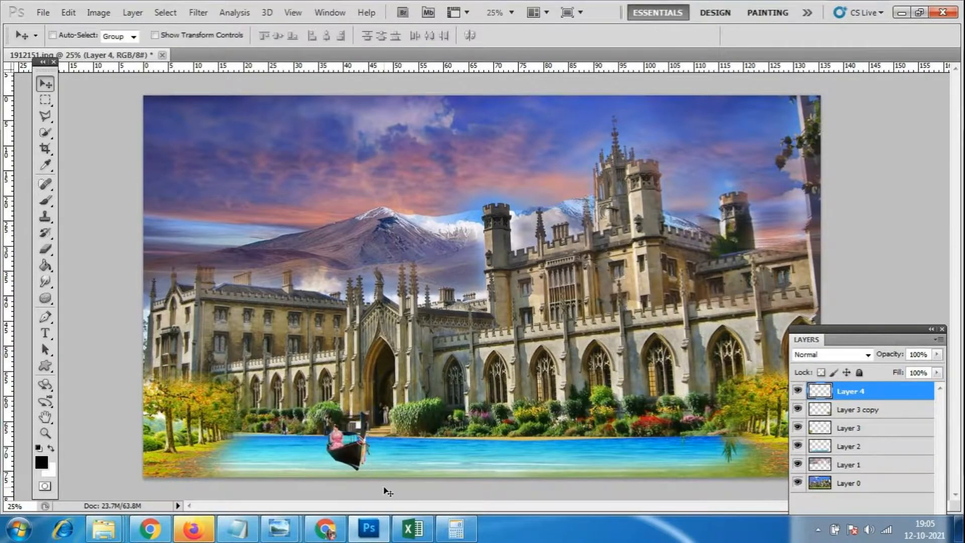
Try rotating the boat by about -7° and undo the rotation
key("ctrl+r")
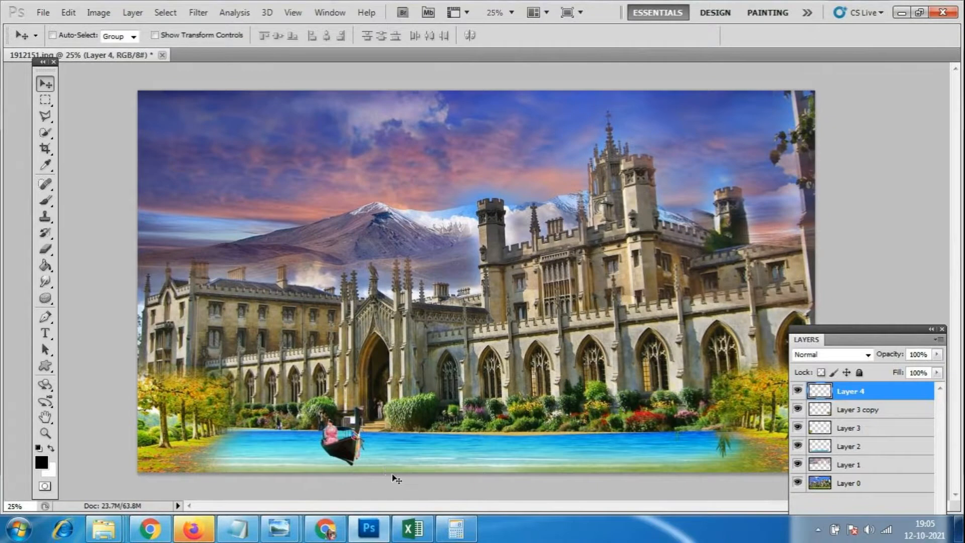
key("ctrl+t")
left_click_drag(377, 481, 381, 476)
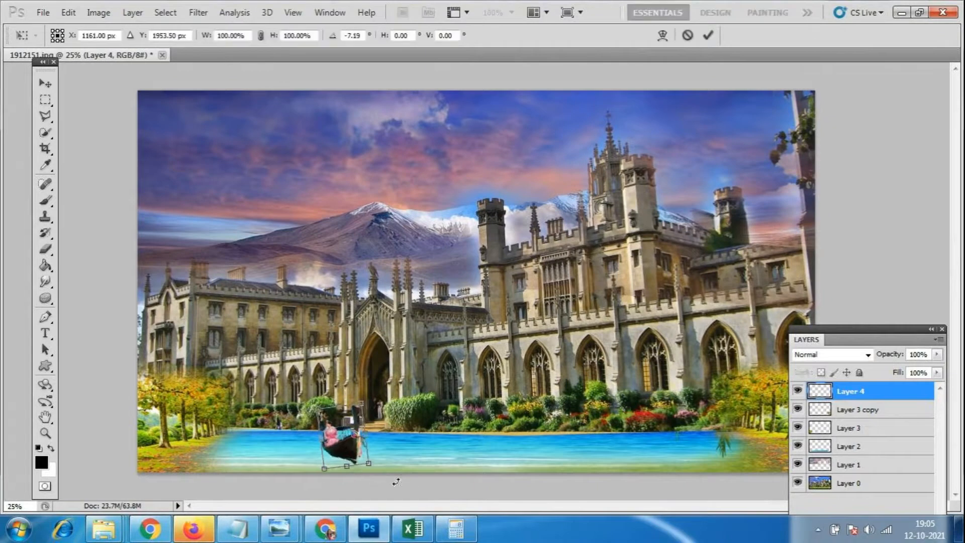
key("Return")
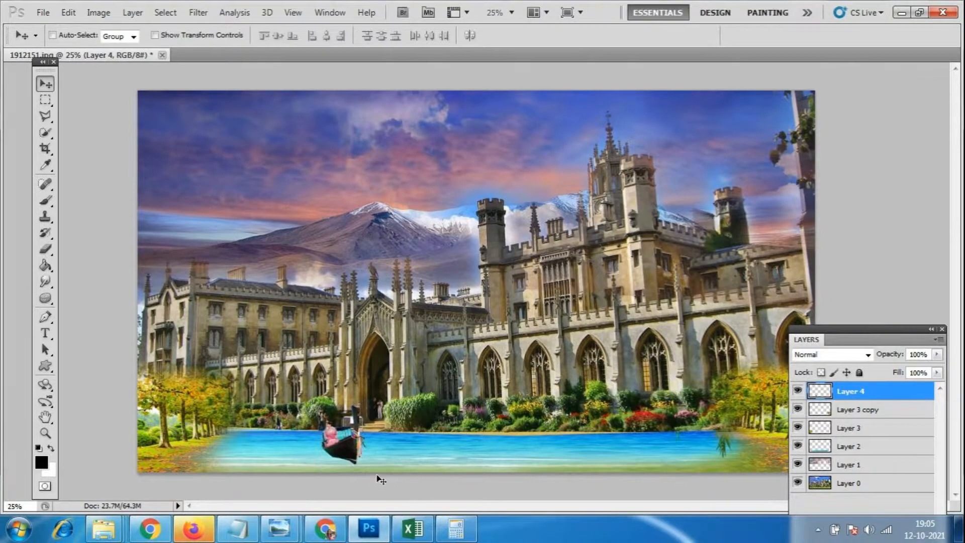
key("ctrl+r")
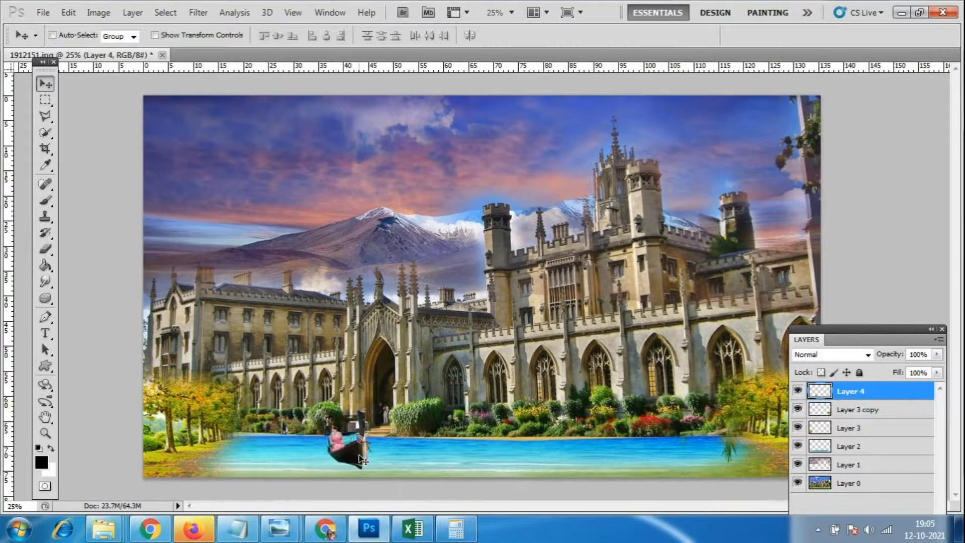
key("ctrl+z")
Scale the boat down to about 90% of its size and shift it slightly left along the water strip
key("ctrl+t")
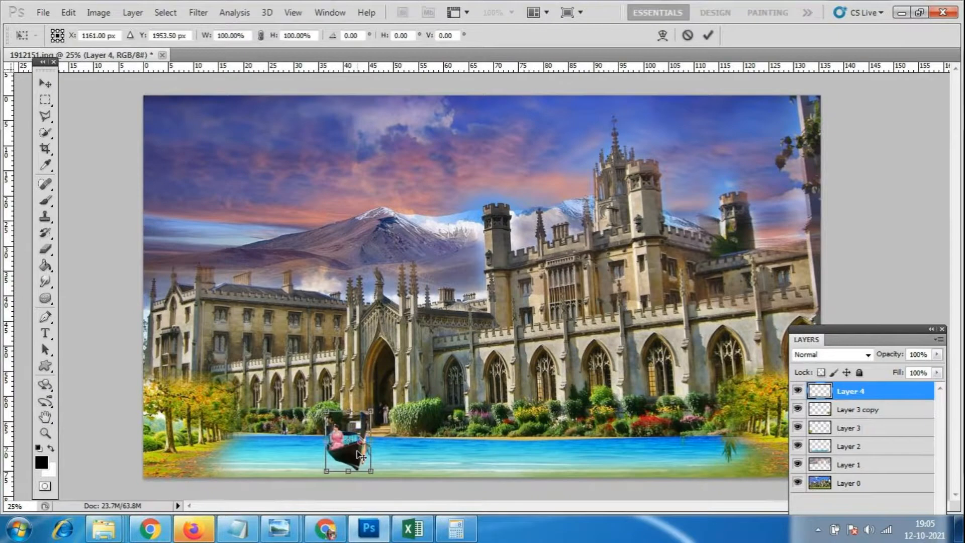
left_click_drag(377, 475, 372, 469)
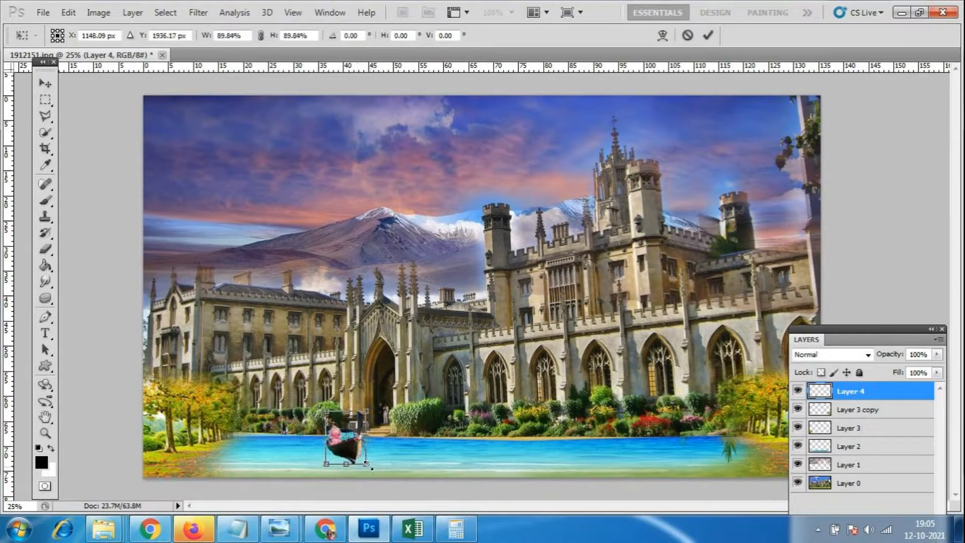
key("Return")
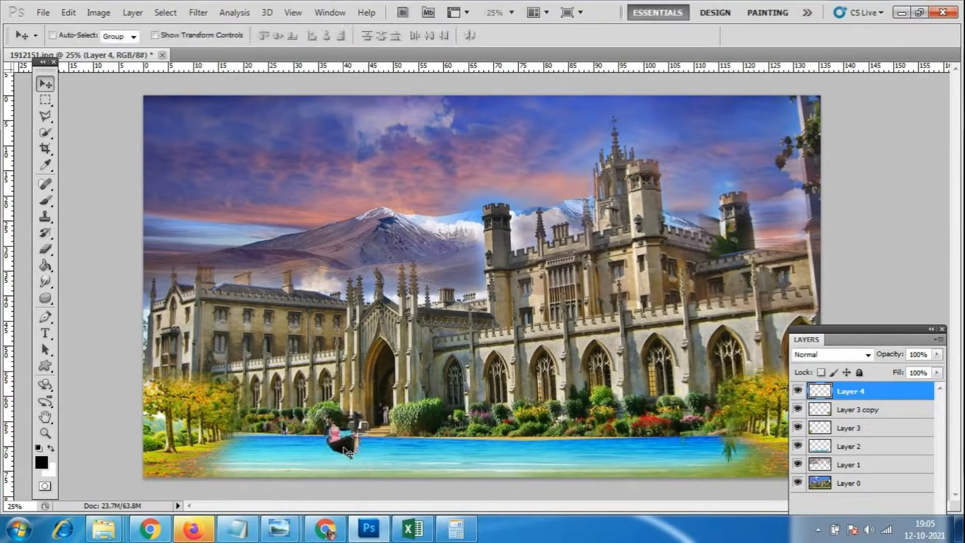
mouse_move(346, 447)
left_mouse_down()
mouse_move(305, 446)
mouse_move(331, 448)
left_mouse_up()
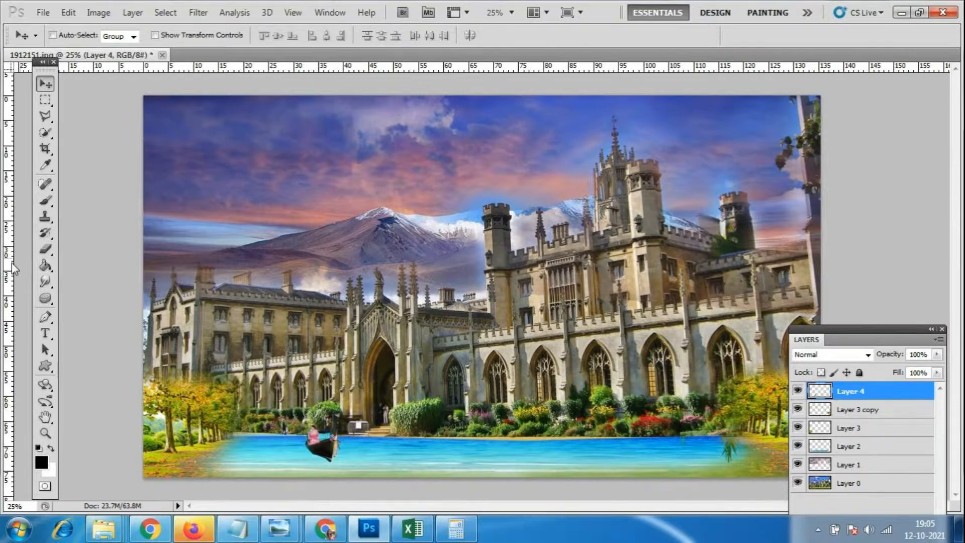
Reopen clone stamptool.jpg from the reff folder and return to the castle picture 1912151.jpg
left_click(40, 13)
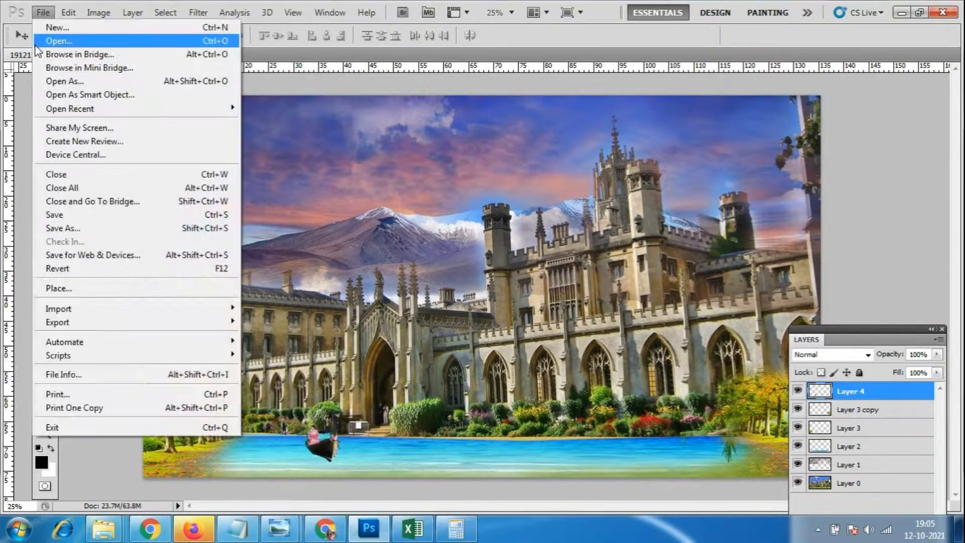
left_click(35, 45)
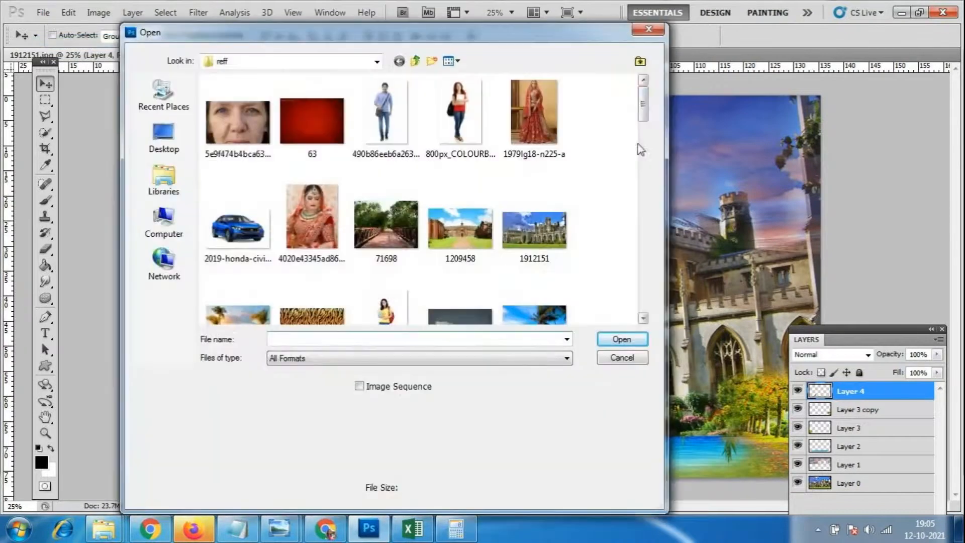
left_click_drag(644, 105, 636, 166)
double_click(238, 272)
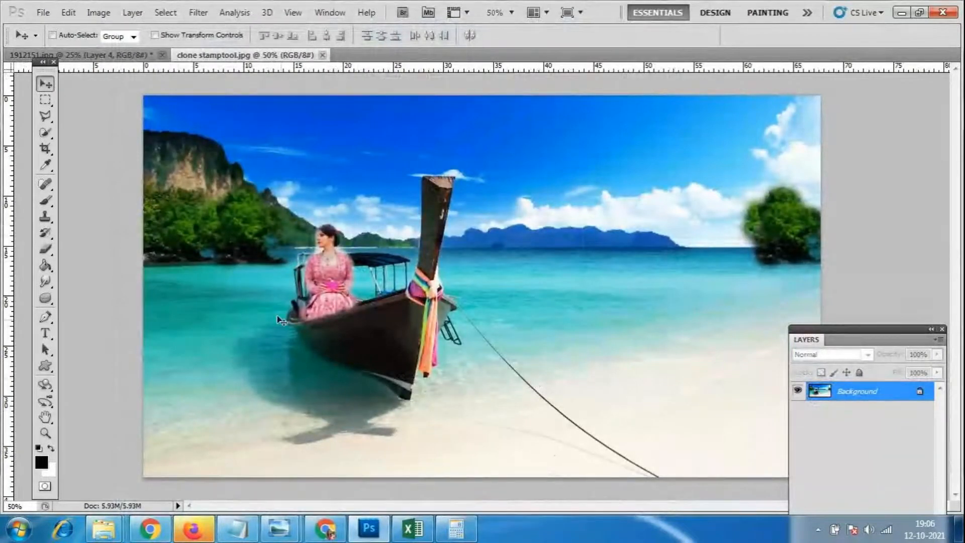
left_click(121, 55)
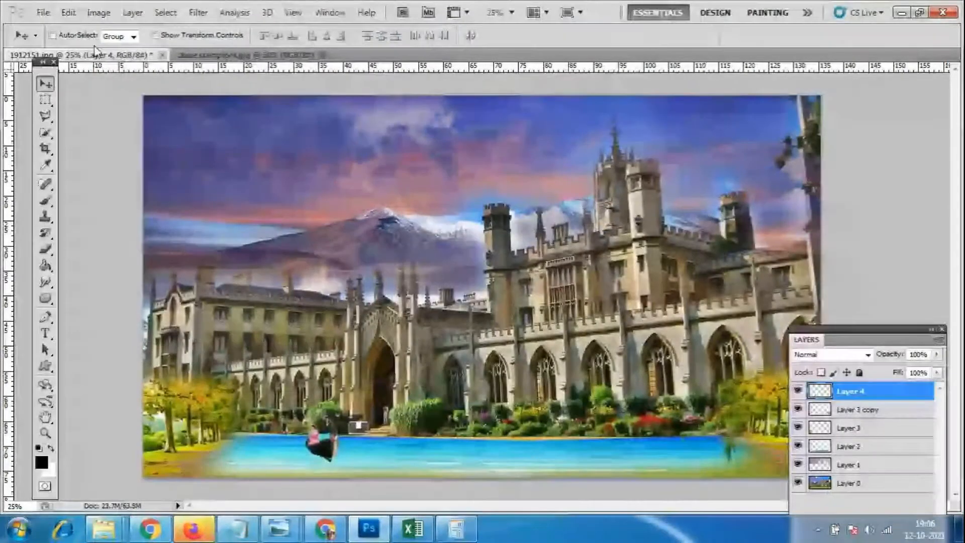
Hide Layer 1, Layer 2, Layer 3, Layer 3 copy and Layer 4, and select the original castle layer, Layer 0
left_click_drag(797, 464, 798, 409)
left_click(797, 391)
left_click(798, 464)
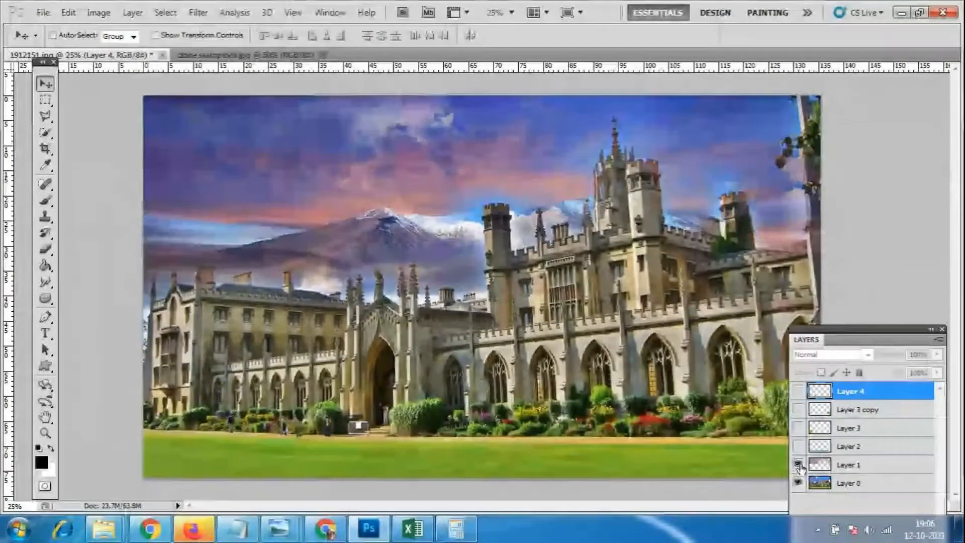
left_click(798, 464)
left_click(797, 446)
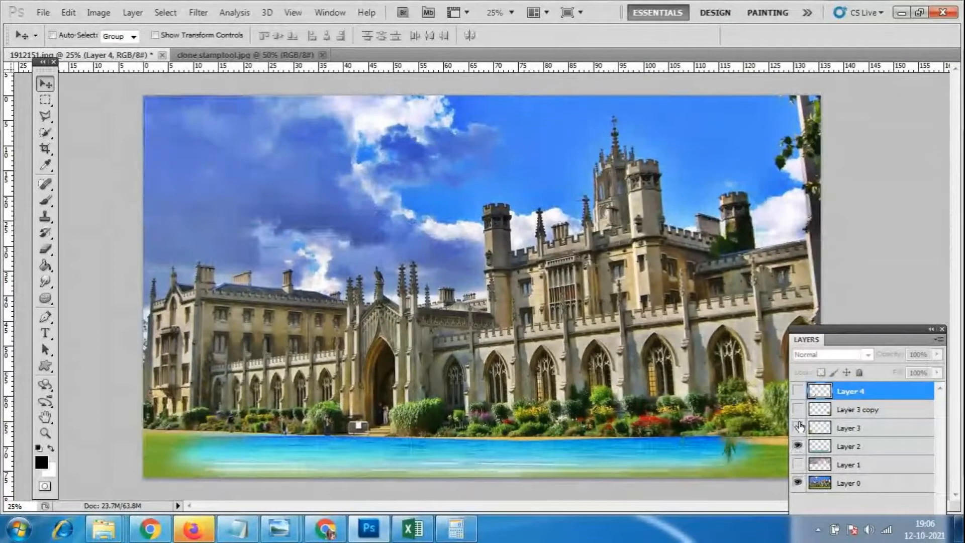
left_click(797, 445)
left_click(849, 482)
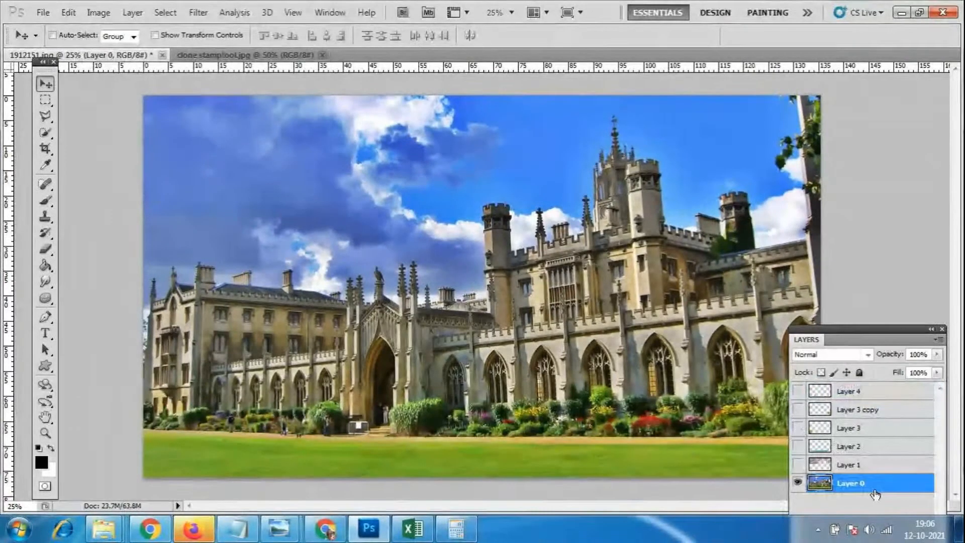
Undo a trial move of Layer 0, fully lock that layer and place the layer list clear of the castle
left_click_drag(871, 321, 843, 173)
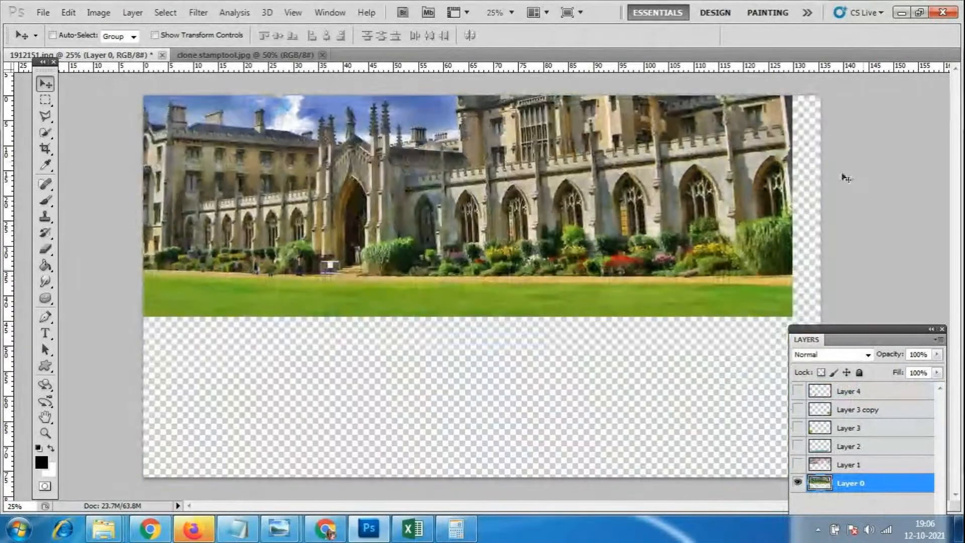
key("ctrl+z")
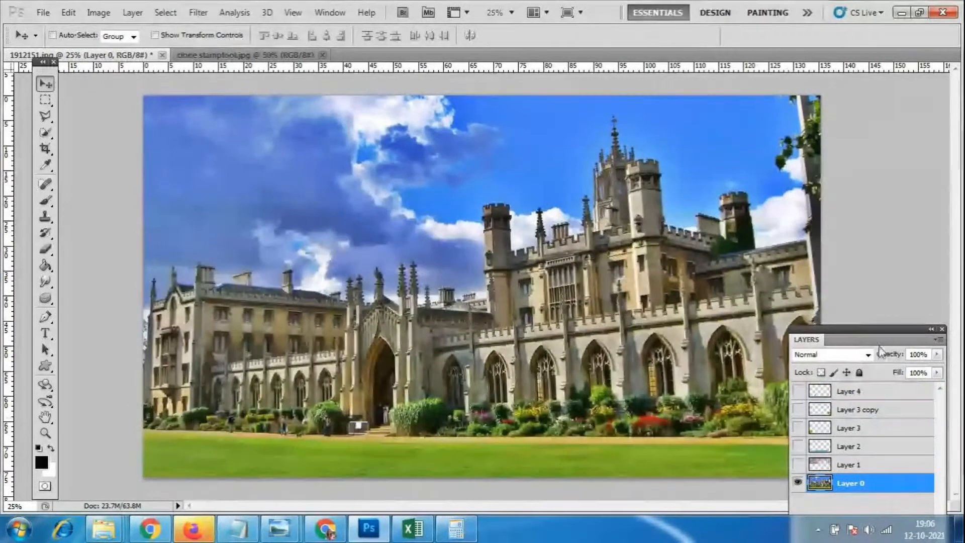
left_click_drag(885, 329, 866, 140)
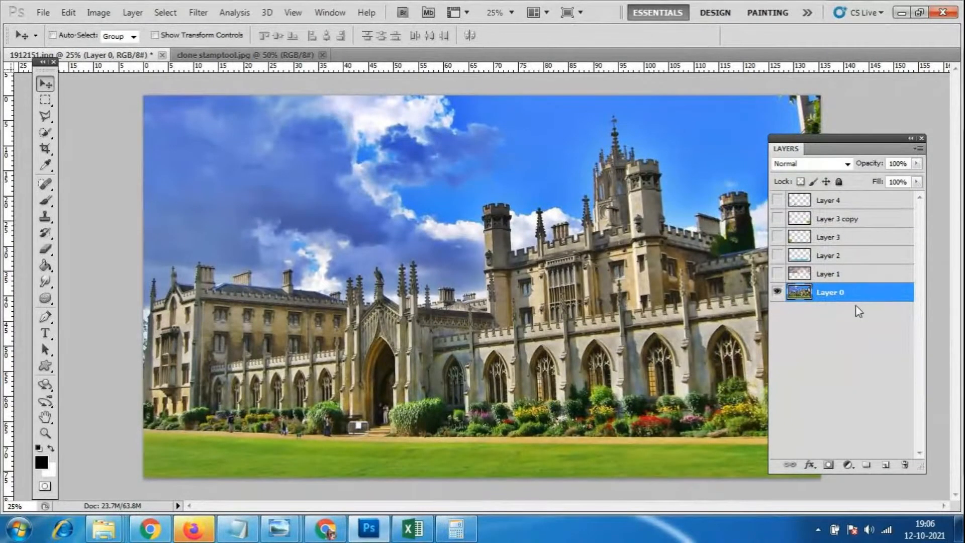
left_click(838, 182)
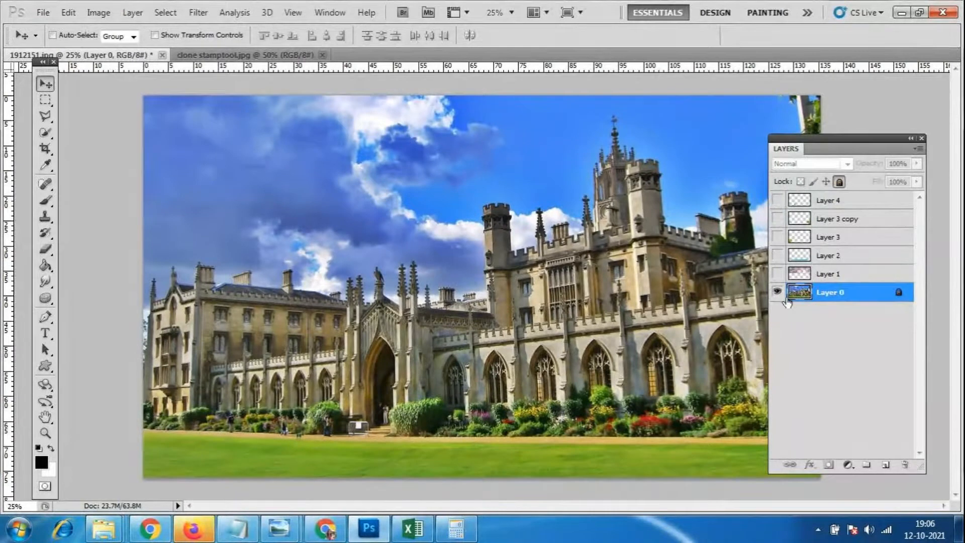
left_click_drag(821, 141, 757, 446)
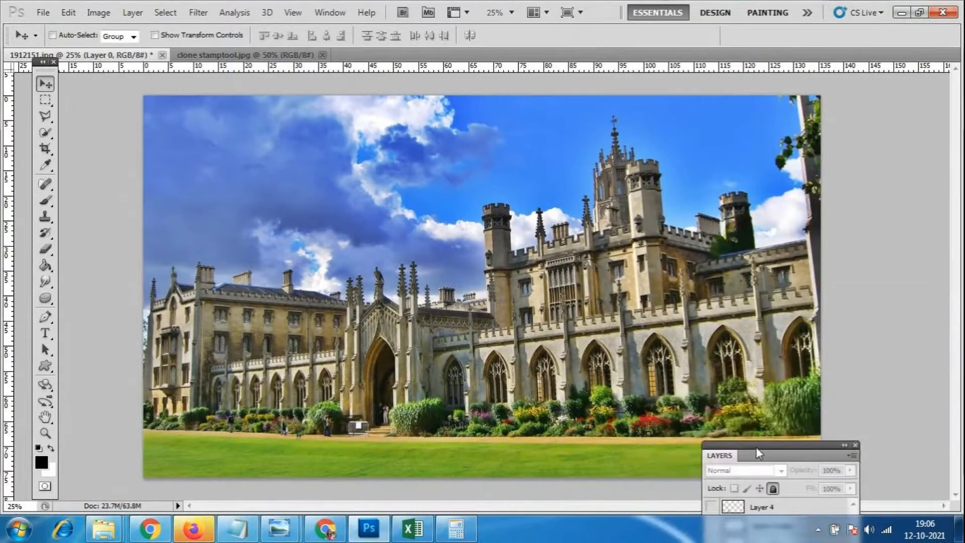
Outline the castle with the Polygonal Lasso, following the lawn edge, the towers and the whole roofline, and close the selection
left_click(45, 116)
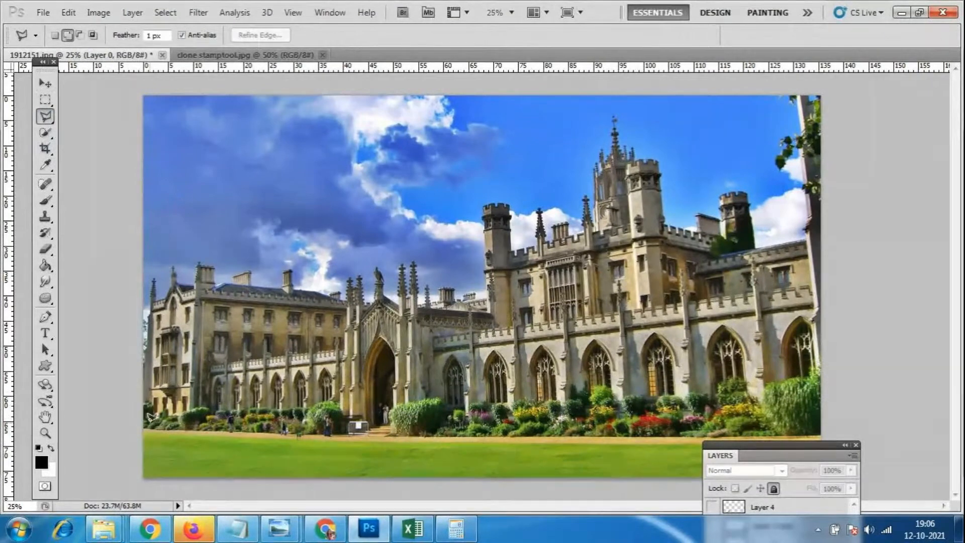
left_click(306, 430)
left_click(846, 432)
left_click(846, 312)
left_click(826, 231)
left_click(806, 226)
left_click(753, 241)
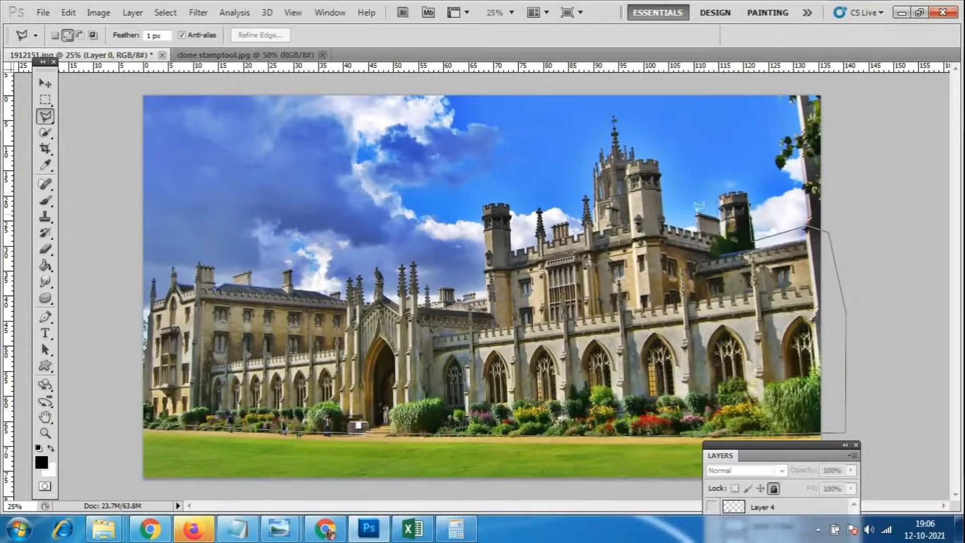
left_click(670, 227)
left_click(663, 162)
left_click(637, 155)
left_click(617, 115)
left_click(609, 115)
left_click(582, 197)
left_click(583, 226)
left_click(568, 233)
left_click(566, 219)
left_click(550, 219)
left_click(549, 237)
left_click(545, 237)
left_click(538, 206)
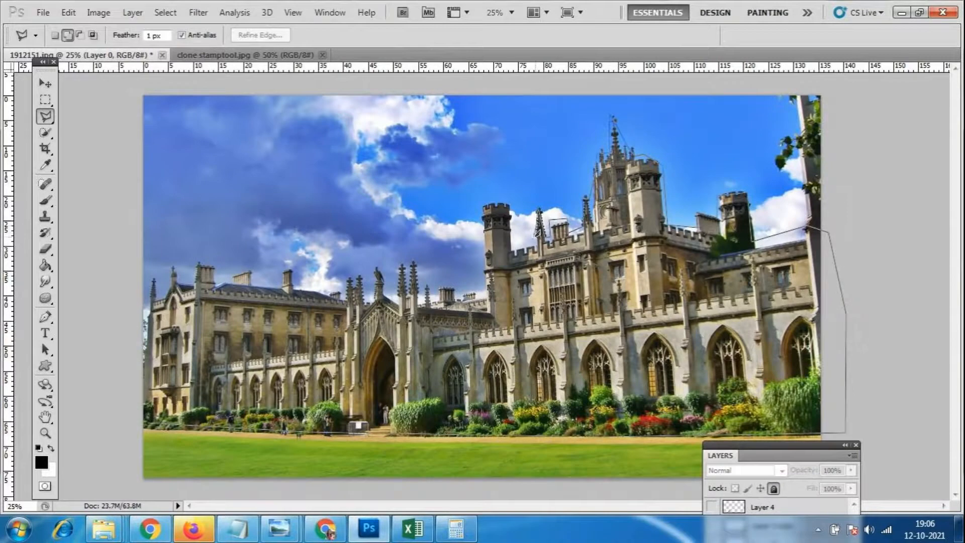
left_click(530, 245)
left_click(511, 249)
left_click(510, 203)
left_click(484, 203)
left_click(485, 273)
left_click(466, 291)
left_click(455, 289)
left_click(434, 293)
left_click(431, 283)
left_click(423, 283)
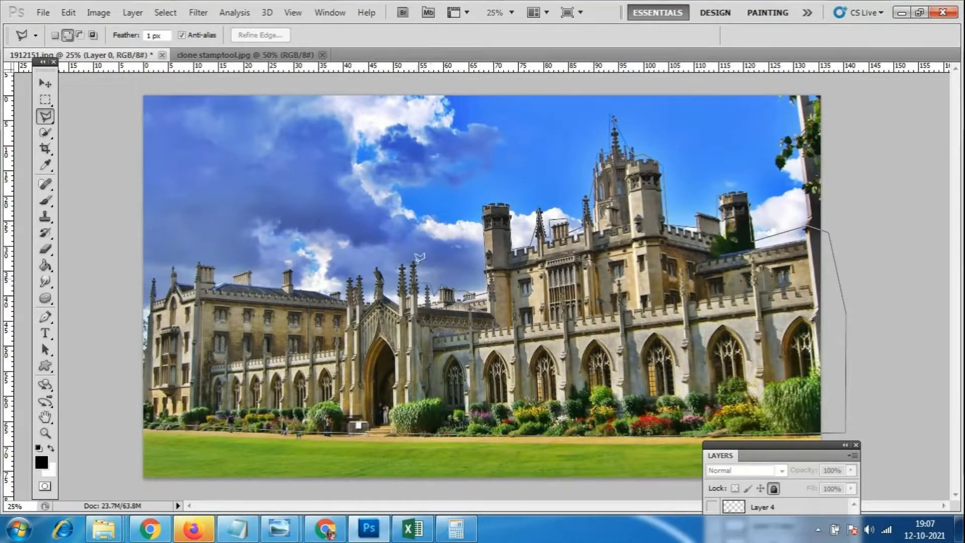
left_click(416, 261)
left_click(401, 261)
left_click(400, 293)
left_click(388, 285)
left_click(376, 260)
left_click(370, 283)
left_click(361, 275)
left_click(341, 275)
left_click(332, 290)
left_click(265, 283)
left_click(217, 278)
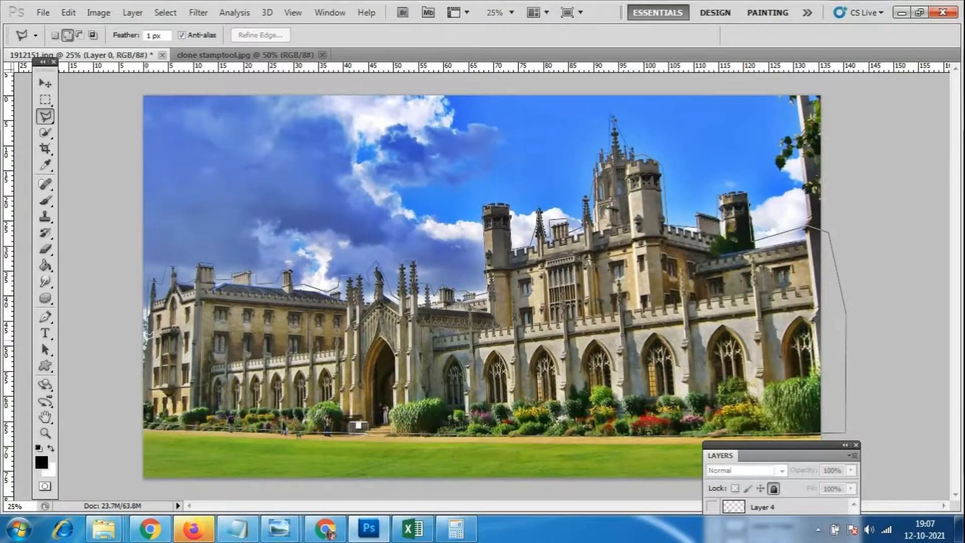
left_click(149, 421)
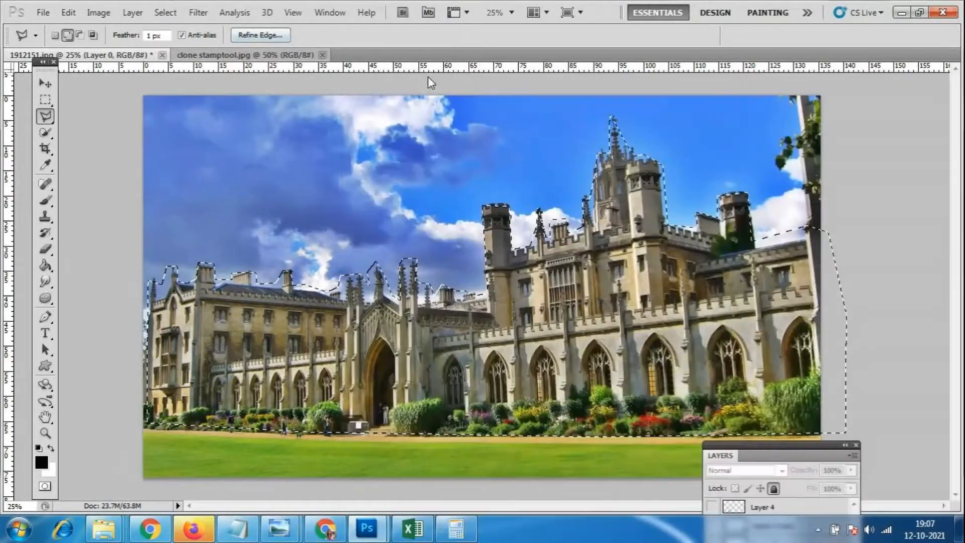
Float clone stamptool.jpg in its own window and try to move the selected castle into it
left_click_drag(251, 55, 427, 76)
left_click(45, 84)
left_click_drag(252, 338, 514, 246)
left_click(477, 206)
left_click_drag(242, 328, 455, 201)
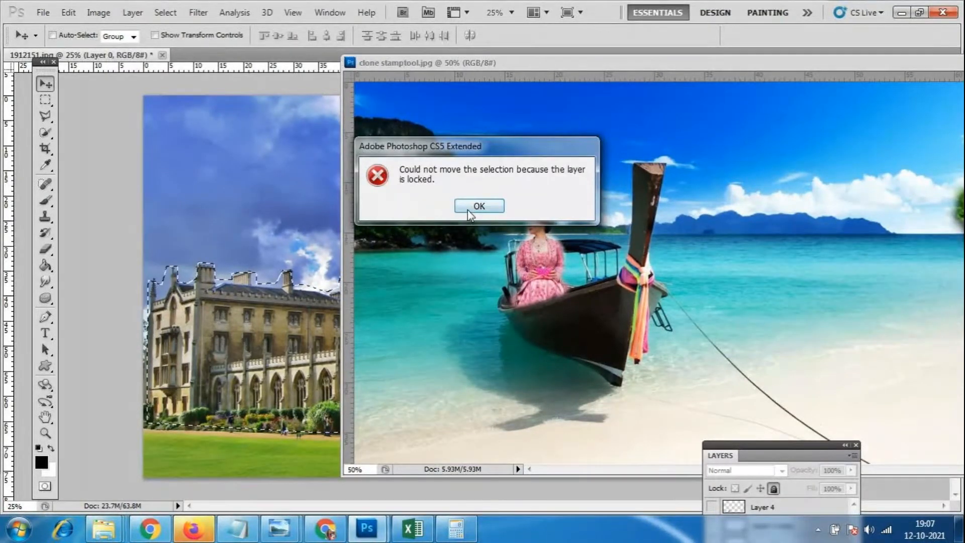
left_click(468, 209)
Shift the floating boat picture below the castle towers and try moving the castle selection on the locked layer
left_click_drag(463, 63, 464, 418)
left_click(551, 230)
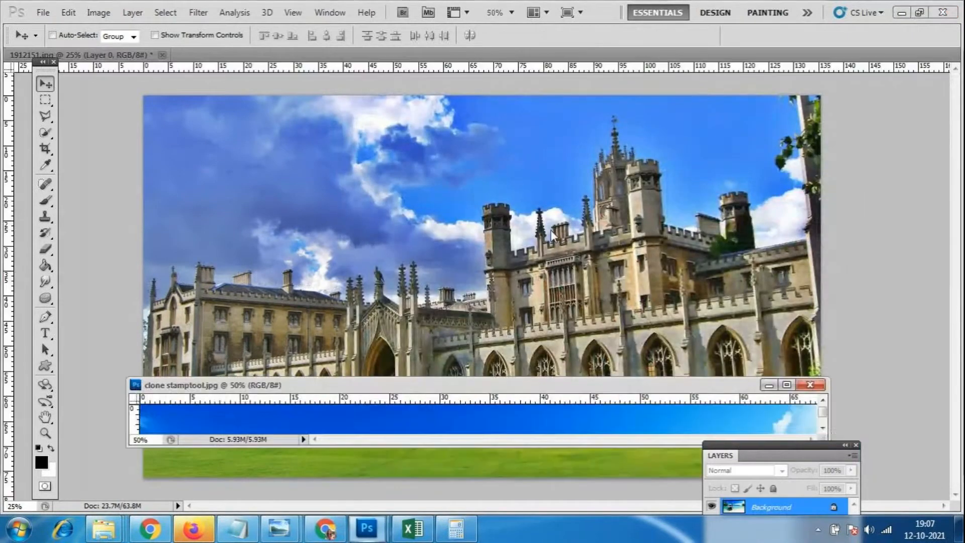
left_click_drag(554, 233, 659, 248)
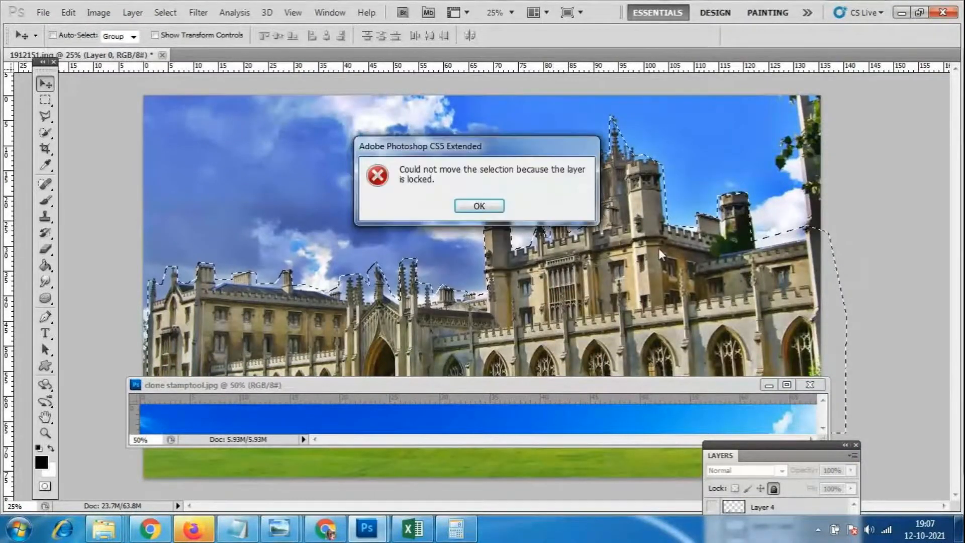
left_click(478, 206)
Unlock Layer 0, then raise and enlarge the floating clone stamptool.jpg window beside the castle
left_click_drag(776, 444, 758, 252)
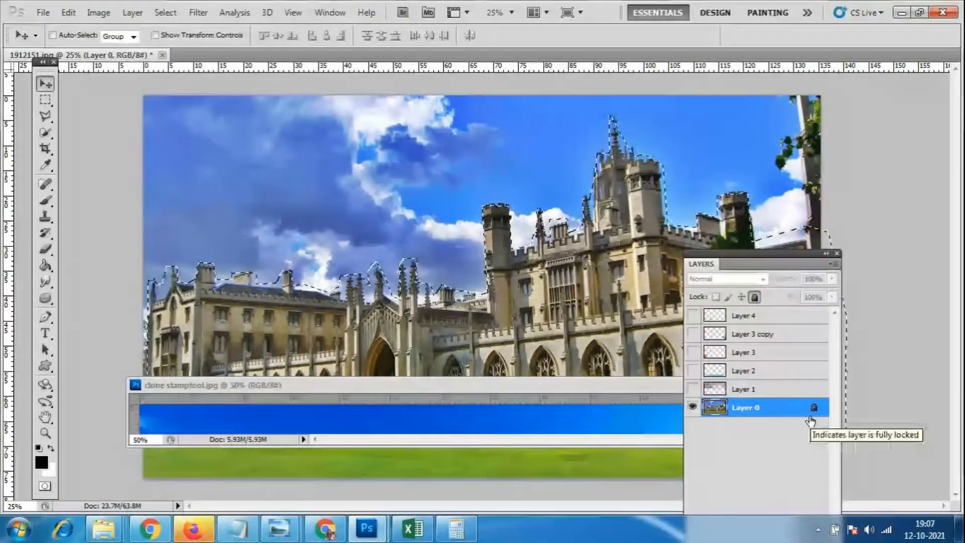
left_click(754, 297)
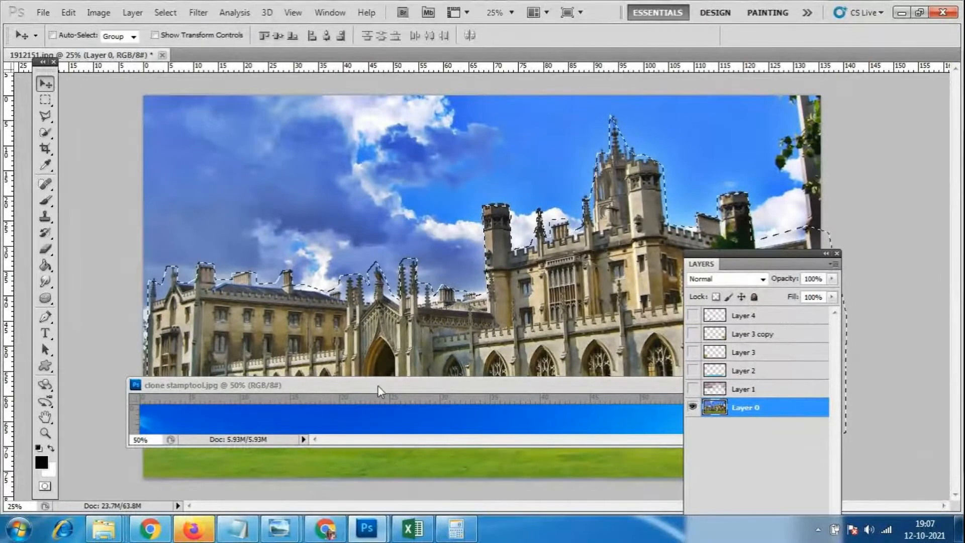
mouse_move(382, 385)
left_mouse_down()
mouse_move(501, 208)
mouse_move(512, 120)
left_mouse_up()
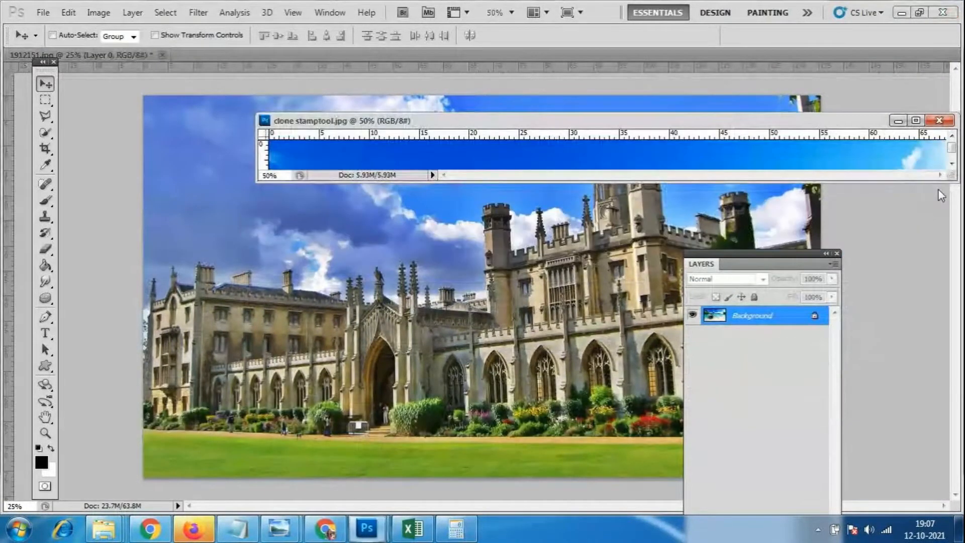
left_click_drag(951, 181, 905, 490)
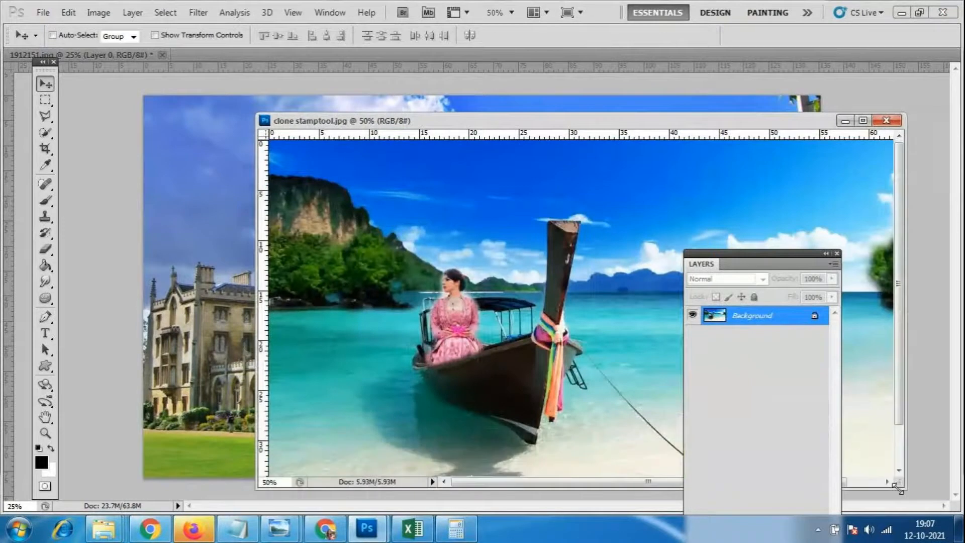
Copy the selected castle into clone stamptool.jpg and dock that window back among the document tabs
left_click(210, 360)
mouse_move(210, 359)
left_mouse_down()
mouse_move(253, 334)
mouse_move(402, 286)
left_mouse_up()
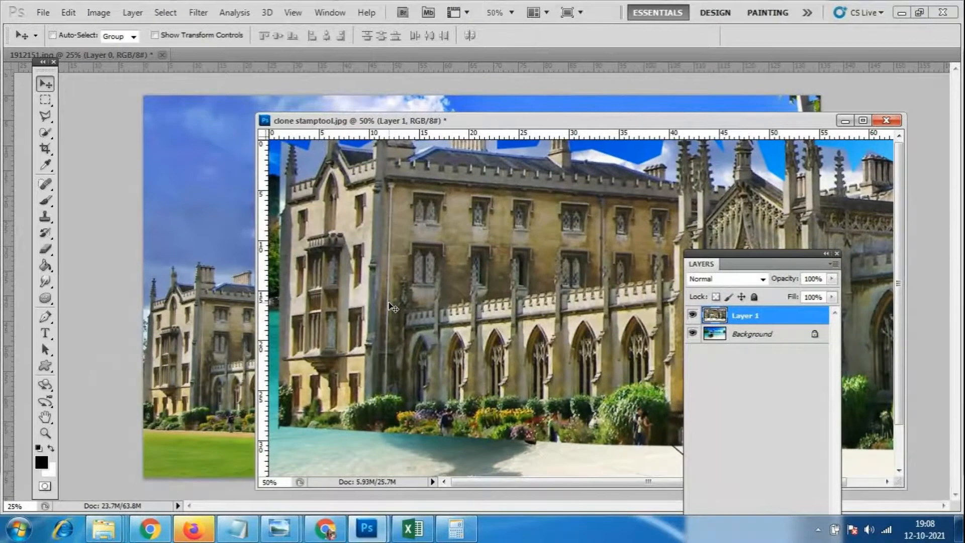
left_click_drag(571, 124, 490, 96)
left_click_drag(752, 264, 881, 404)
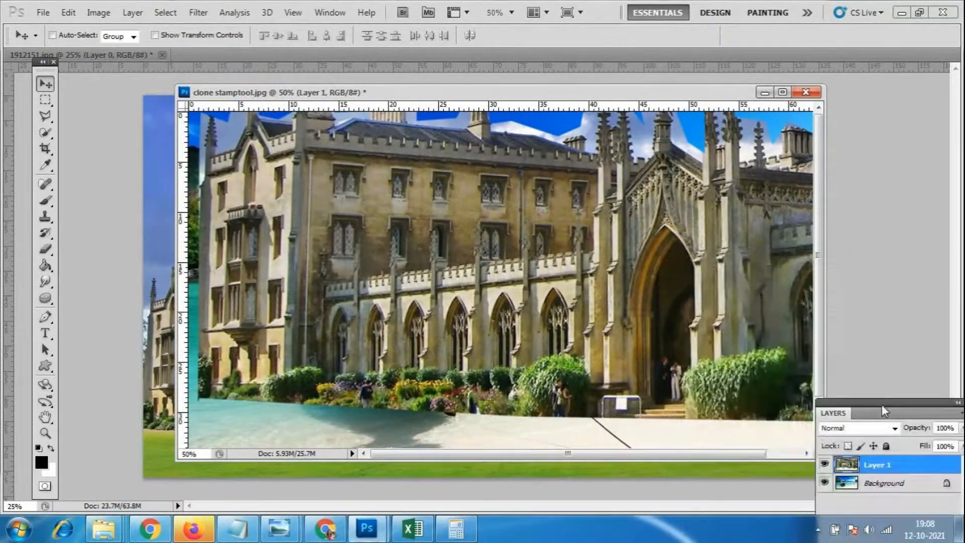
left_click_drag(490, 90, 454, 55)
left_click_drag(521, 286, 487, 316)
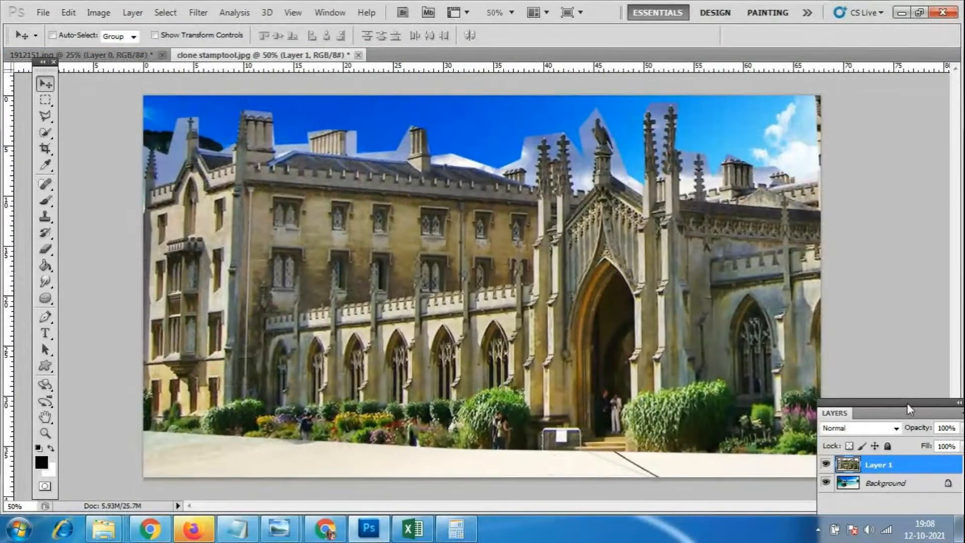
left_click_drag(904, 405, 861, 254)
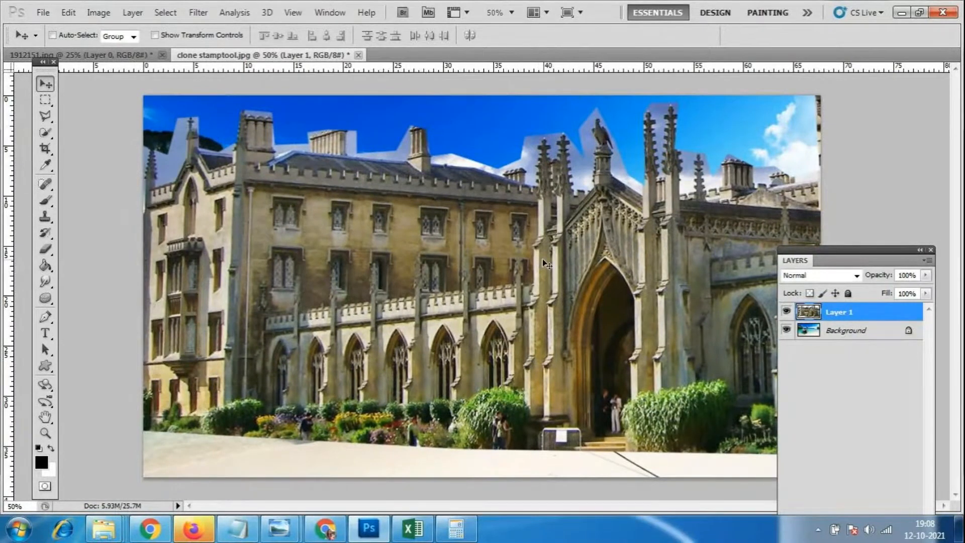
Scale the pasted castle down proportionally to about 68% and shift it left across the boat scene
left_click_drag(542, 258, 529, 262)
key("ctrl+t")
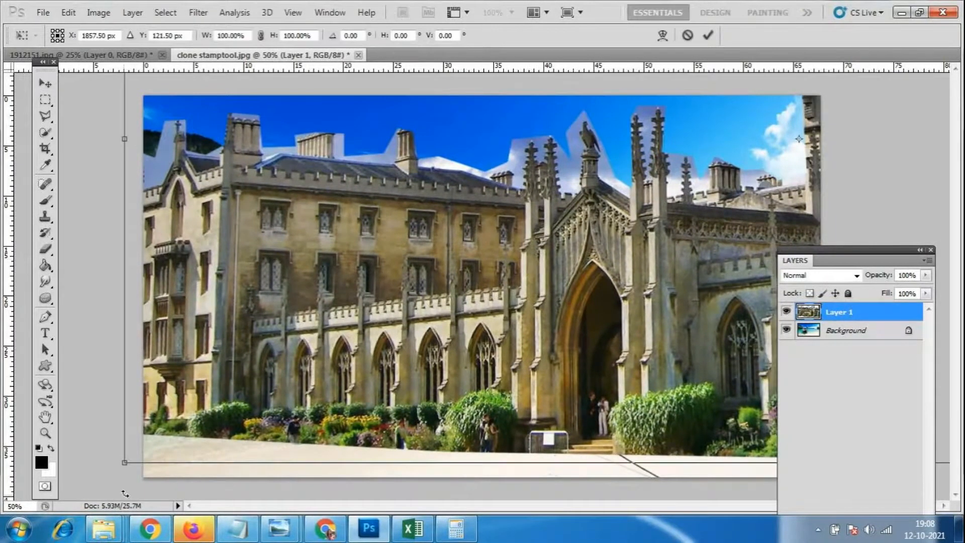
left_click_drag(125, 462, 341, 358)
left_click_drag(687, 259, 483, 242)
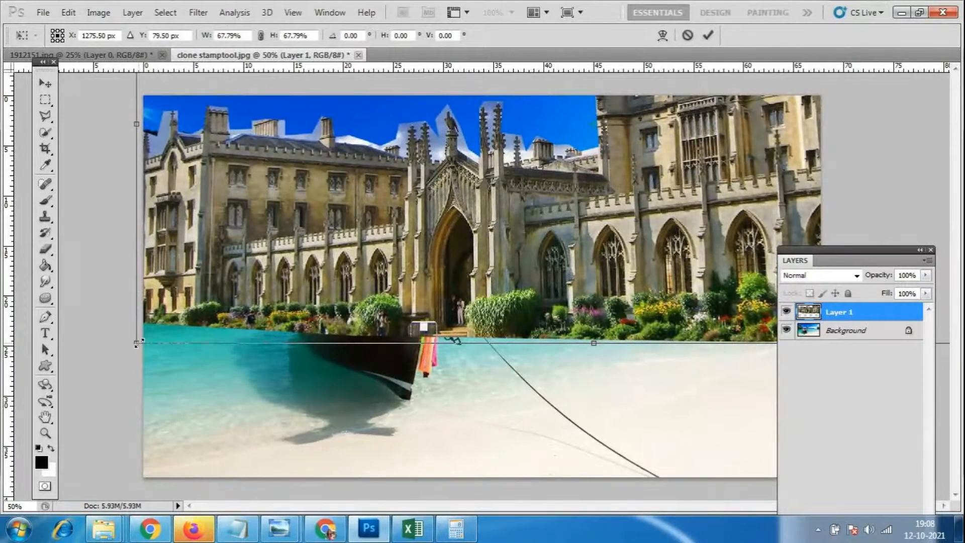
Reduce the castle's scale to about 41% and lower its base onto the shoreline behind the boat
left_click_drag(136, 344, 499, 167)
left_click_drag(742, 142, 524, 215)
key("Down")
key("Down")
key("Down")
key("Down")
key("Down")
key("Down")
key("Down")
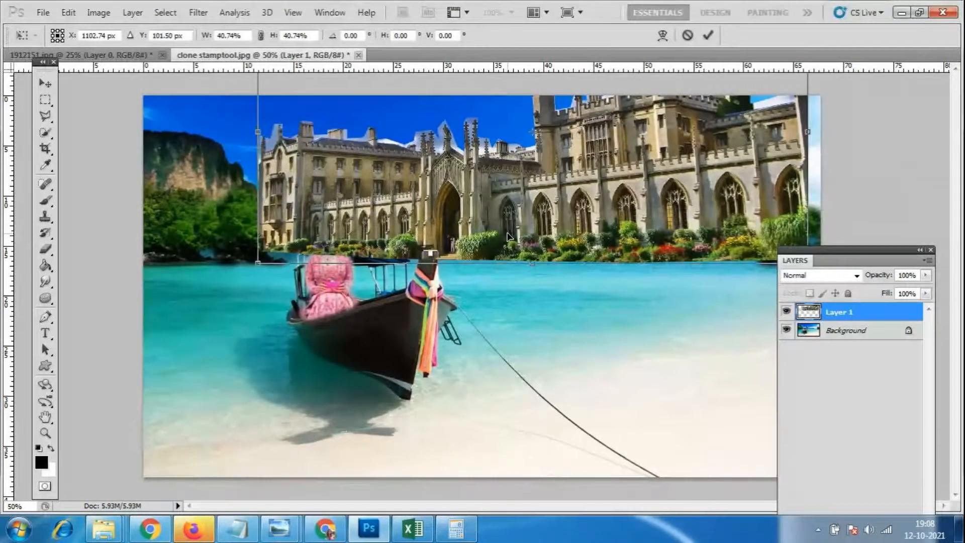
left_click_drag(507, 236, 498, 239)
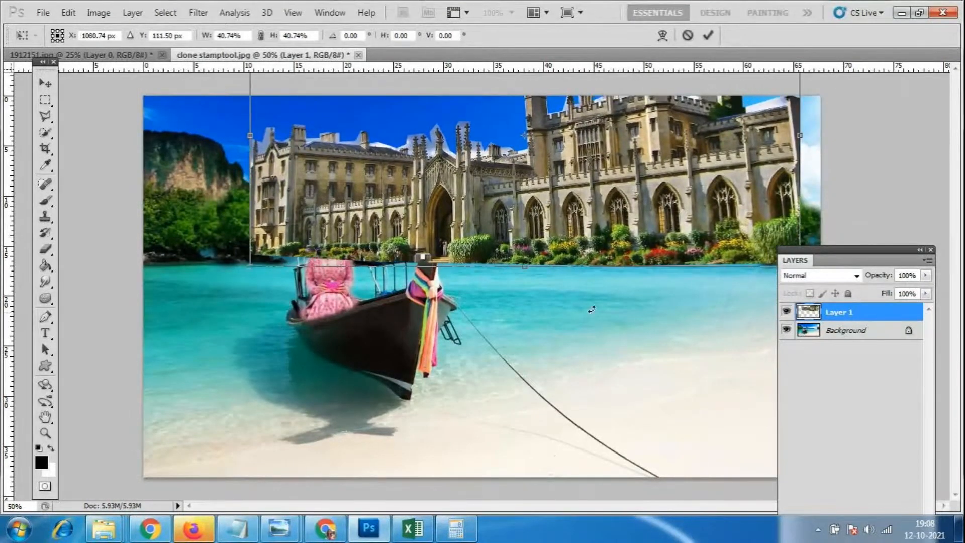
Shrink the castle to about 24% and place it above the water between the boat and the far trees
key("ctrl+minus")
left_click_drag(795, 250, 805, 336)
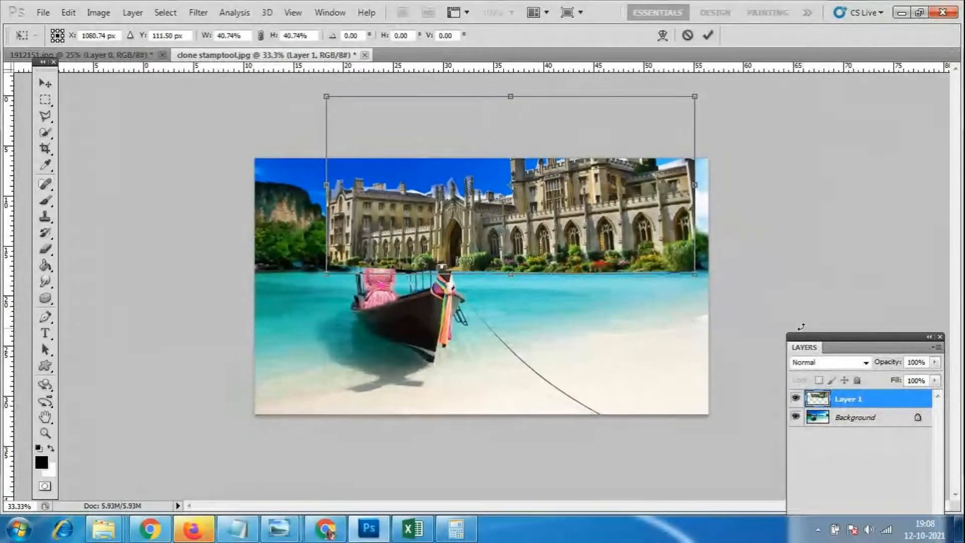
key("ctrl+plus")
left_click_drag(598, 208, 634, 195)
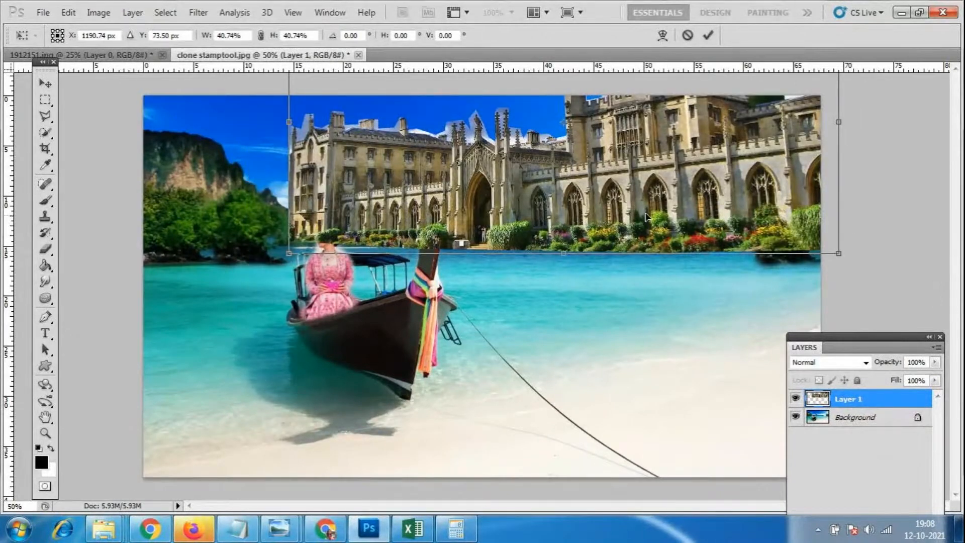
left_click_drag(838, 252, 729, 203)
left_click_drag(682, 163, 697, 219)
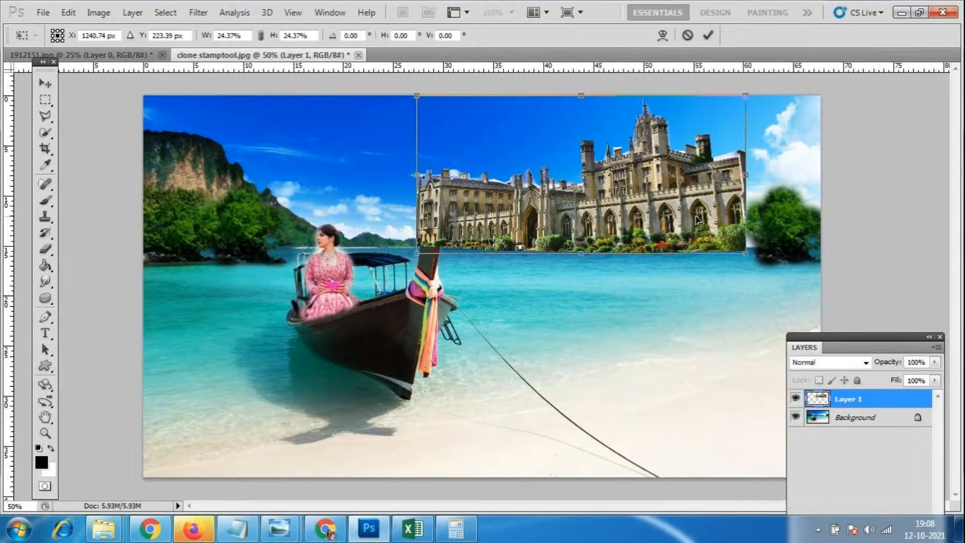
Enlarge the castle to reach past the picture's right edge, apply the transform and settle its base on the waterline
left_click_drag(697, 218, 724, 214)
left_click_drag(769, 255, 829, 279)
left_click_drag(617, 233, 635, 212)
key("Return")
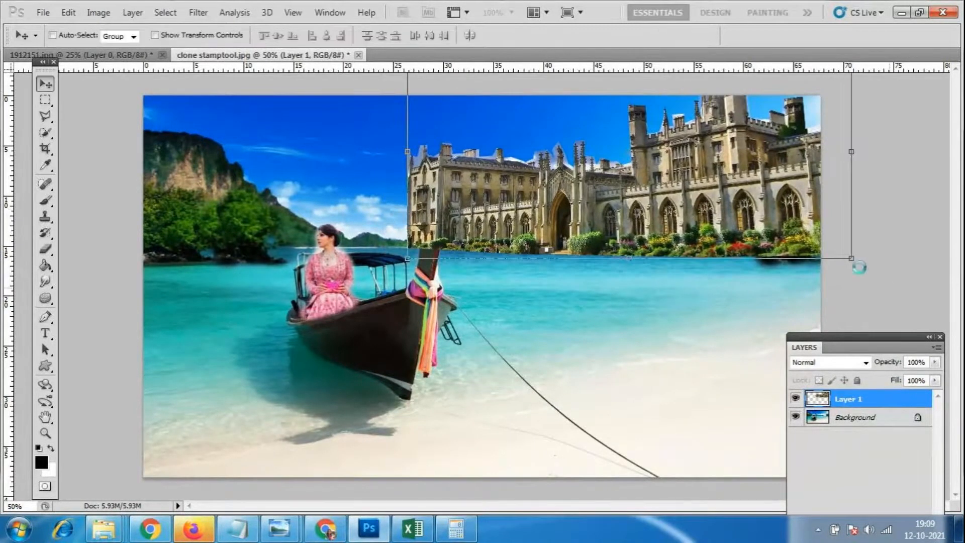
left_click_drag(756, 219, 752, 224)
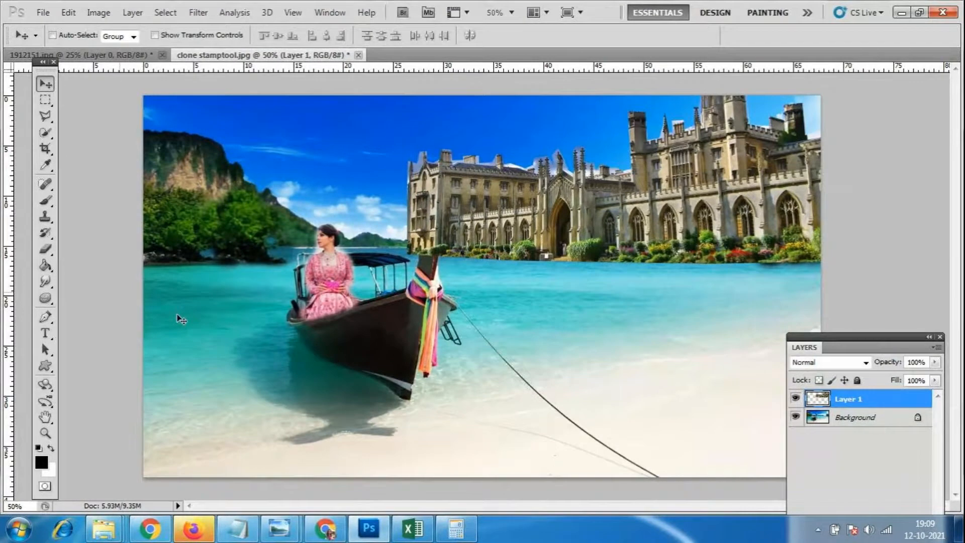
Soften the castle's lower edge along the water with the Eraser at brush size 125 and 15% opacity
left_click(48, 253)
key("bracketleft")
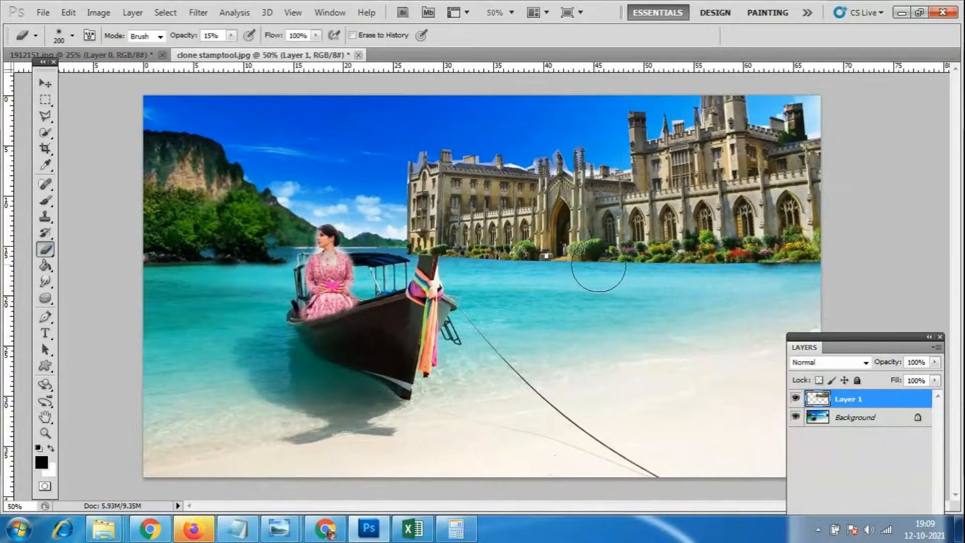
key("bracketleft")
key("bracketleft")
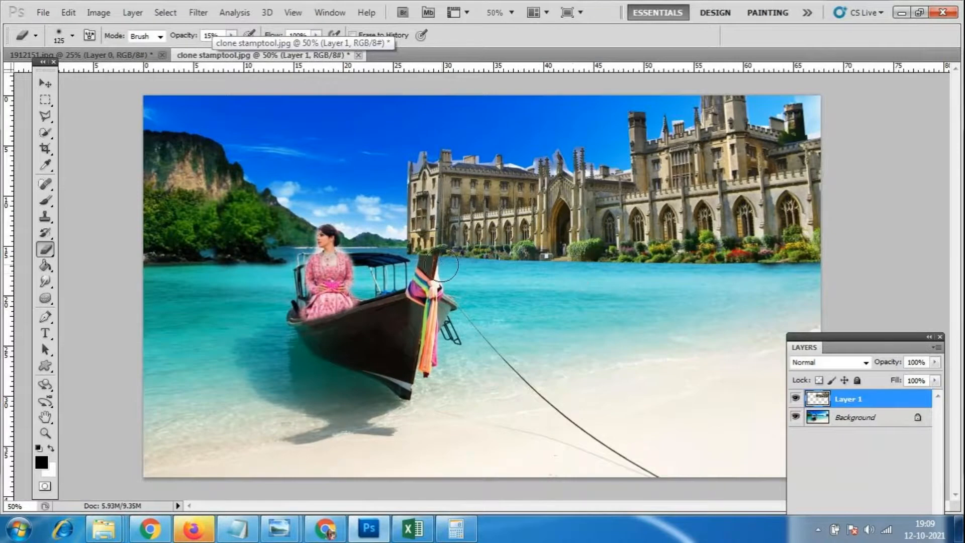
mouse_move(399, 251)
left_mouse_down()
mouse_move(442, 248)
mouse_move(430, 260)
mouse_move(436, 247)
mouse_move(544, 274)
mouse_move(553, 262)
left_mouse_up()
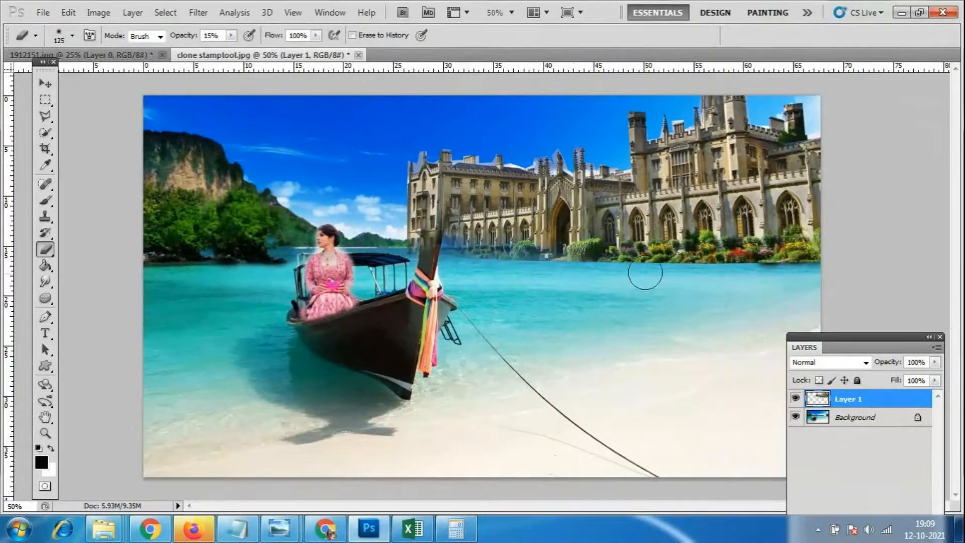
mouse_move(691, 257)
left_mouse_down()
mouse_move(660, 274)
mouse_move(789, 261)
mouse_move(561, 270)
left_mouse_up()
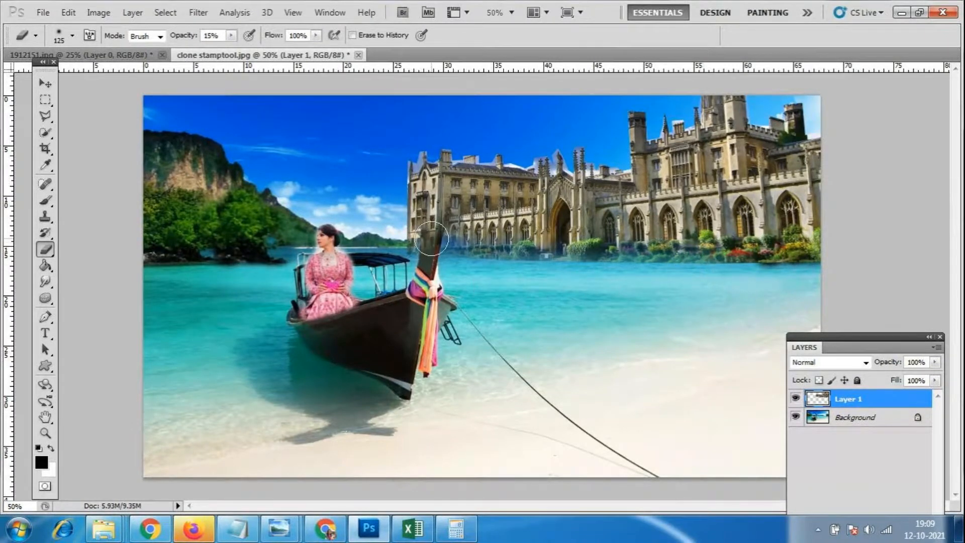
Erase the castle where it covers the boat's prow with a size 70 brush, checking against the hidden layer
key("bracketleft")
key("bracketleft")
key("bracketleft")
left_click_drag(428, 245, 434, 205)
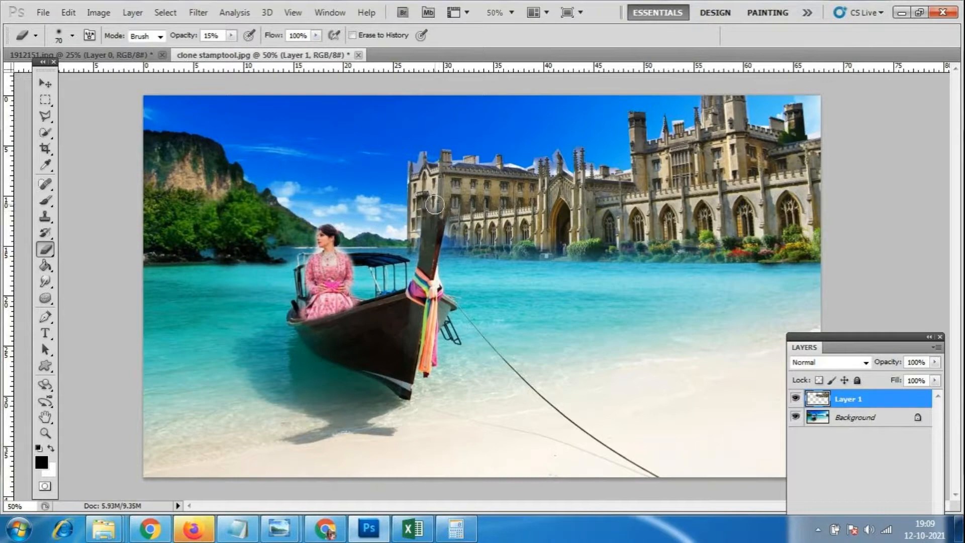
left_click(794, 398)
left_click(794, 398)
mouse_move(435, 208)
left_mouse_down()
mouse_move(447, 188)
mouse_move(432, 185)
mouse_move(435, 216)
mouse_move(435, 171)
mouse_move(440, 242)
mouse_move(427, 295)
left_mouse_up()
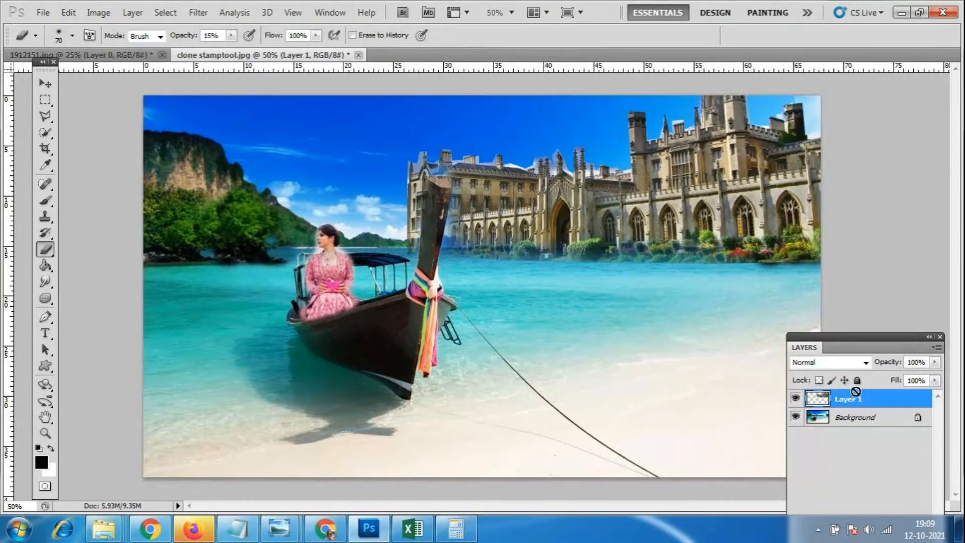
key("ctrl+t")
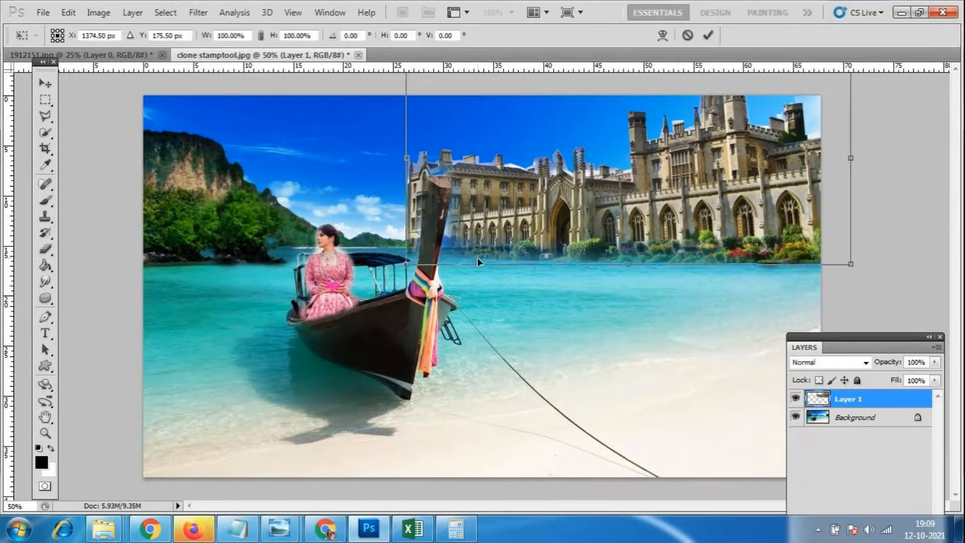
left_click_drag(408, 266, 460, 253)
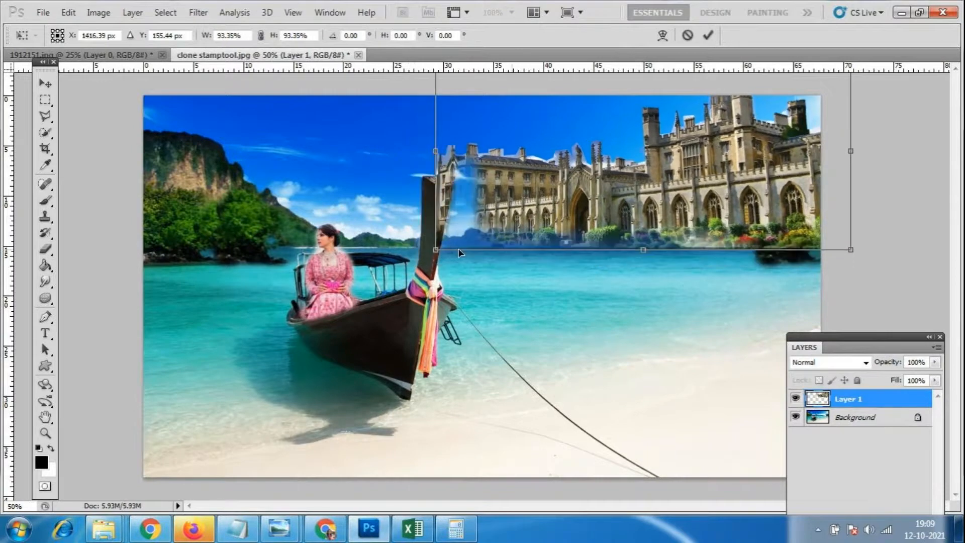
left_click_drag(795, 226, 813, 245)
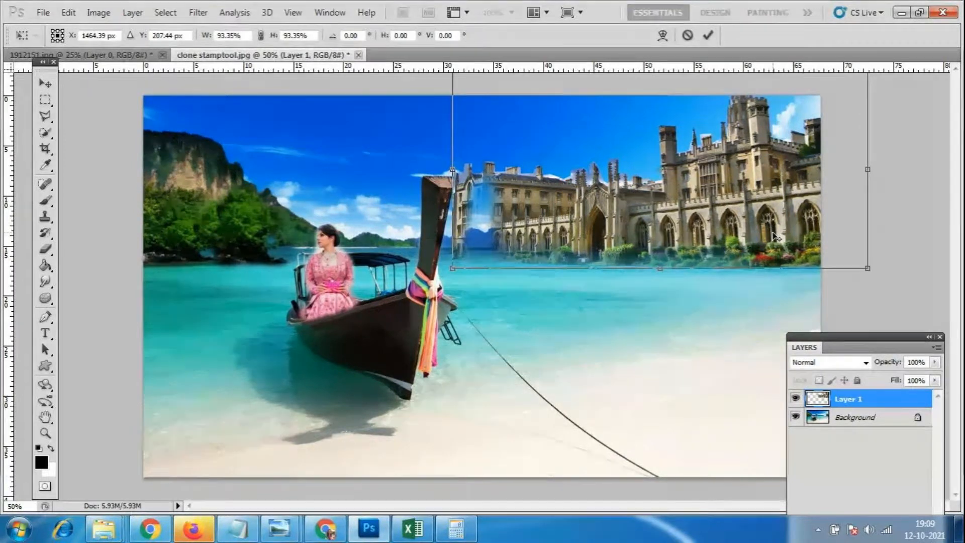
key("Escape")
key("e")
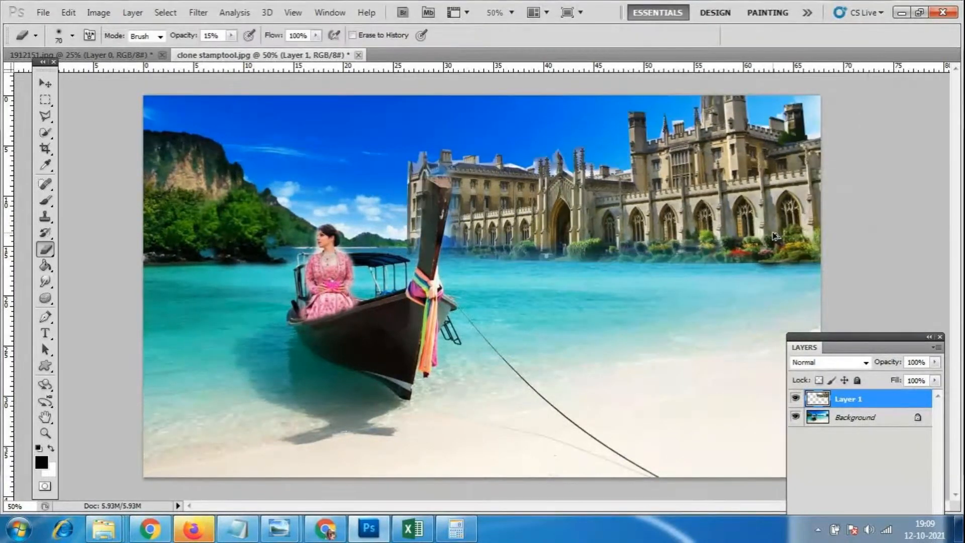
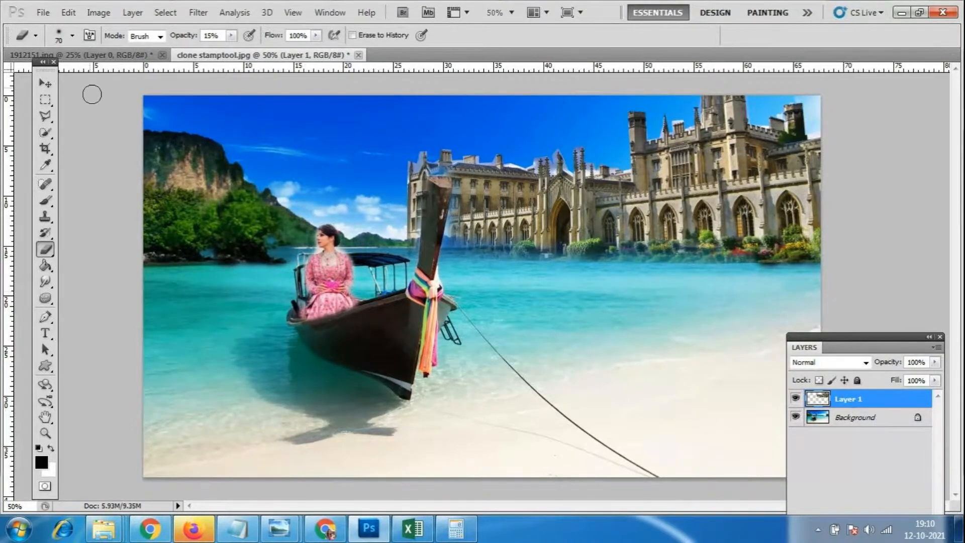
Open the beach picture dY3eN1.jpg from the reff folder
left_click(39, 13)
left_click(57, 41)
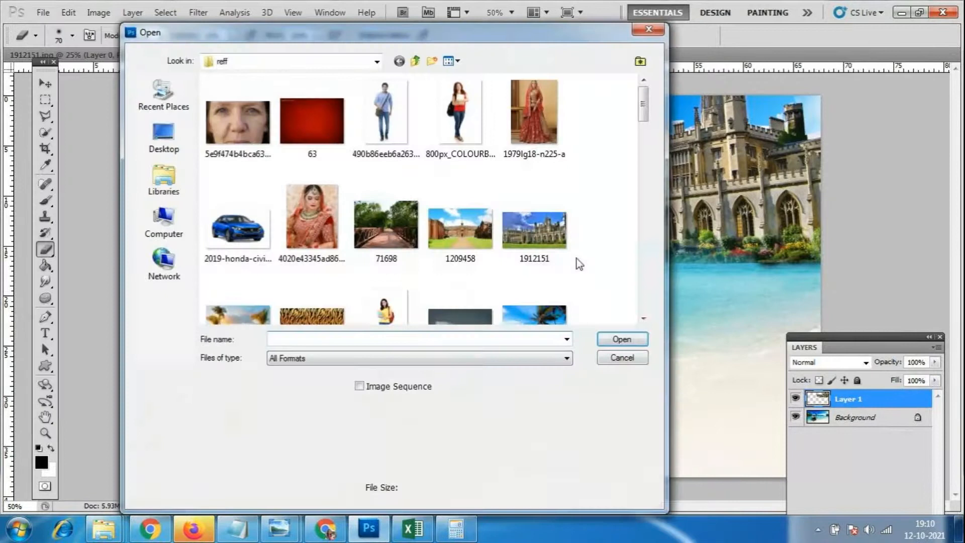
left_click_drag(643, 114, 647, 166)
left_click(217, 217)
left_click(634, 340)
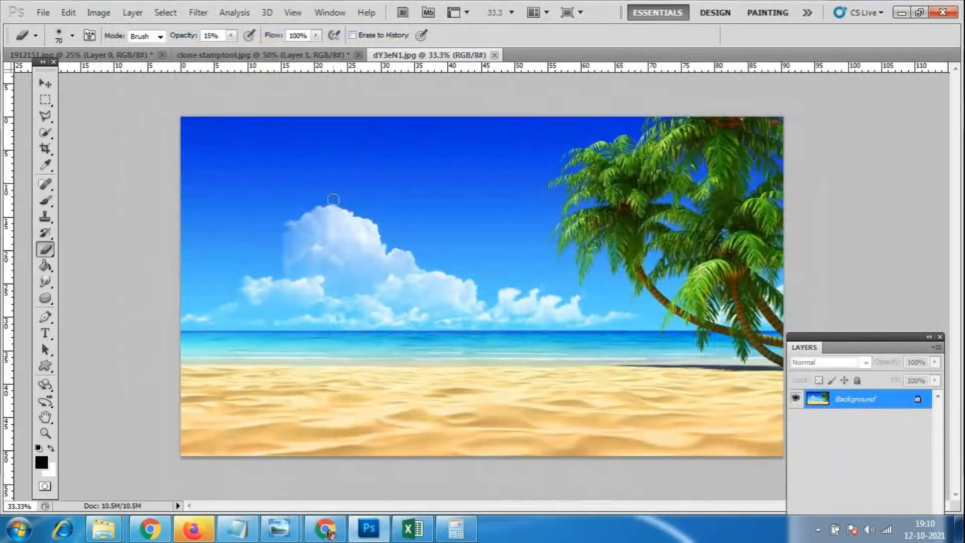
Select the whole sand area below the shoreline with the Polygonal Lasso at 1 px feather
left_click(45, 116)
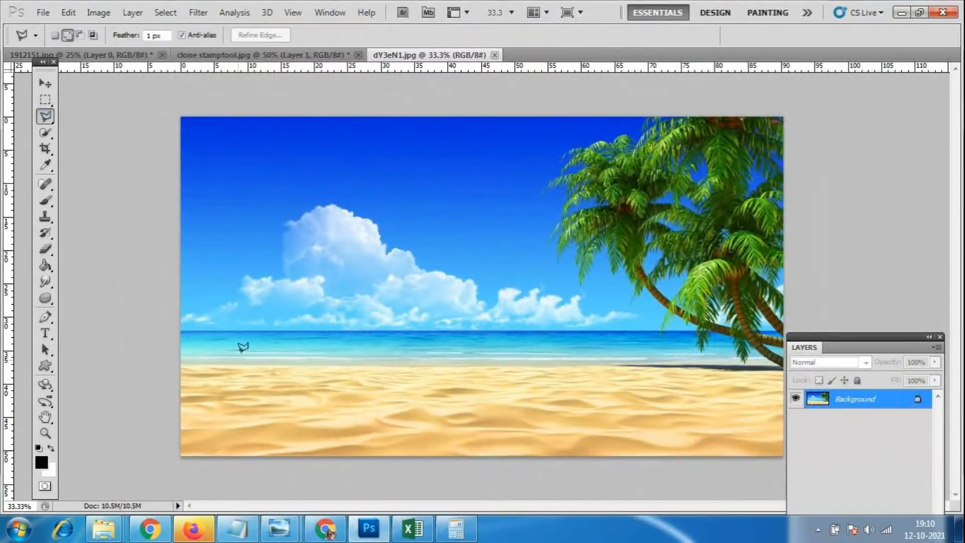
left_click(182, 366)
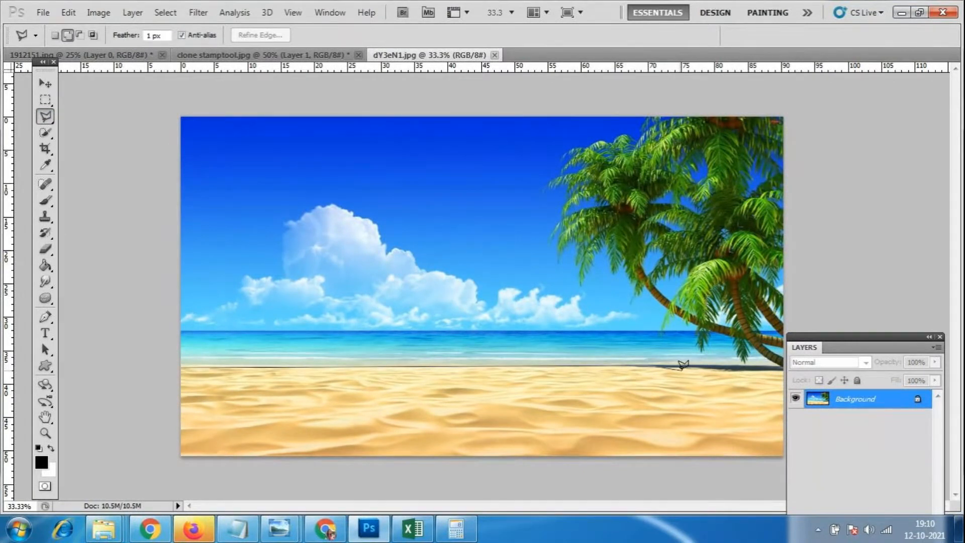
left_click(827, 451)
left_click(755, 478)
left_click(90, 465)
left_click(166, 356)
double_click(185, 365)
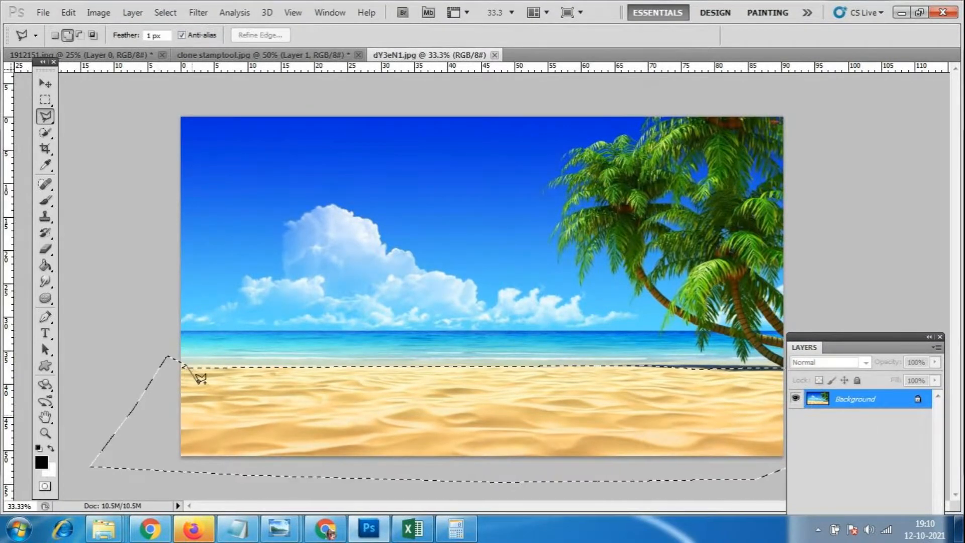
key("Escape")
Float the beach picture's window, copy the selected sand into clone stamptool.jpg as a new layer, and dock the window again
mouse_move(429, 54)
left_mouse_down()
mouse_move(582, 83)
mouse_move(599, 72)
mouse_move(574, 69)
left_mouse_up()
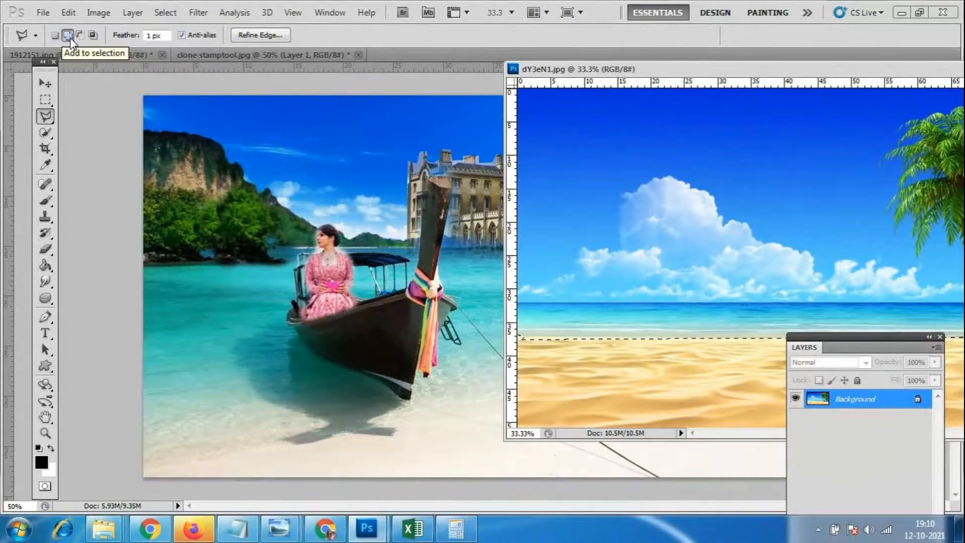
left_click(57, 35)
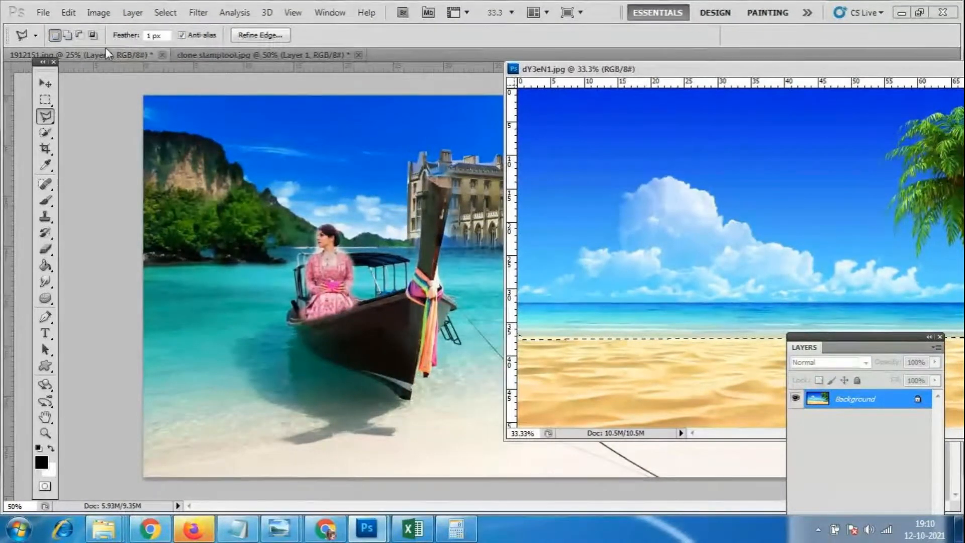
left_click(66, 35)
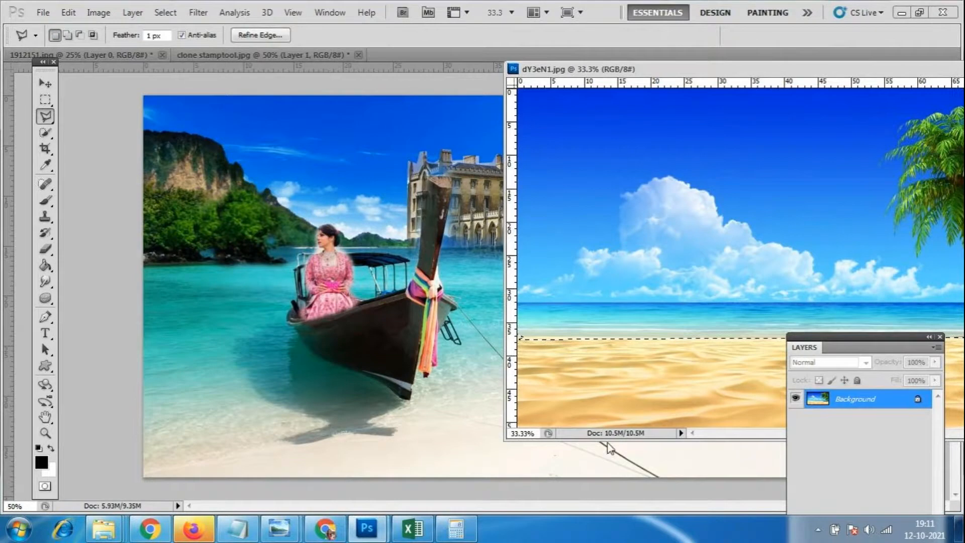
left_click(45, 84)
mouse_move(614, 370)
left_mouse_down()
mouse_move(661, 383)
mouse_move(274, 393)
left_mouse_up()
left_click_drag(806, 71, 416, 75)
left_click_drag(416, 76, 371, 77)
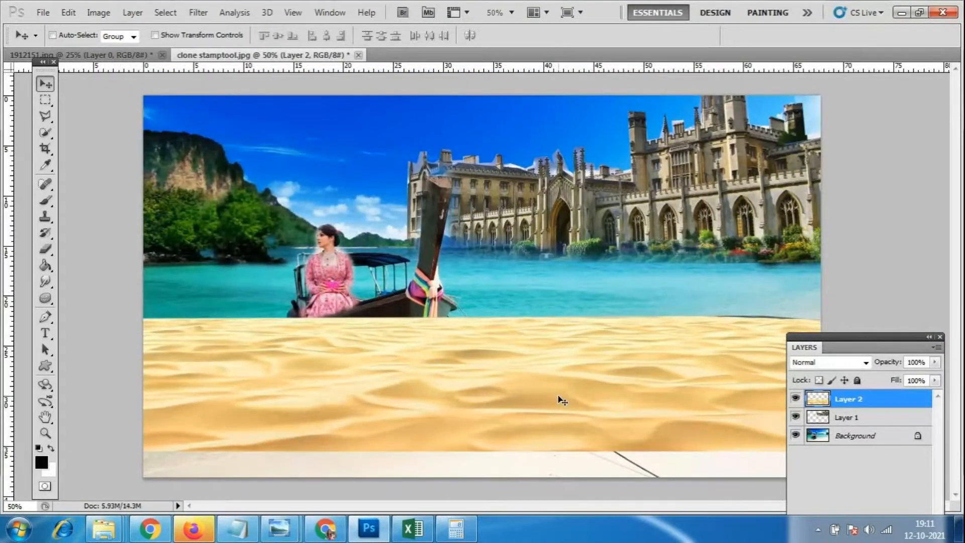
Scale the sand to about 45% width and 28% height and place it as a strip along the castle's base
key("ctrl+t")
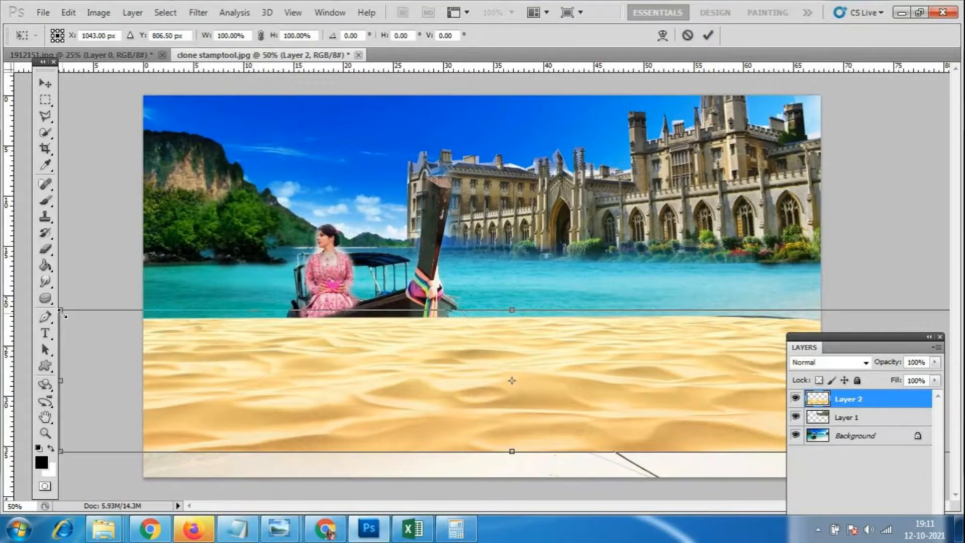
left_click_drag(61, 312, 328, 377)
left_click_drag(511, 411, 665, 279)
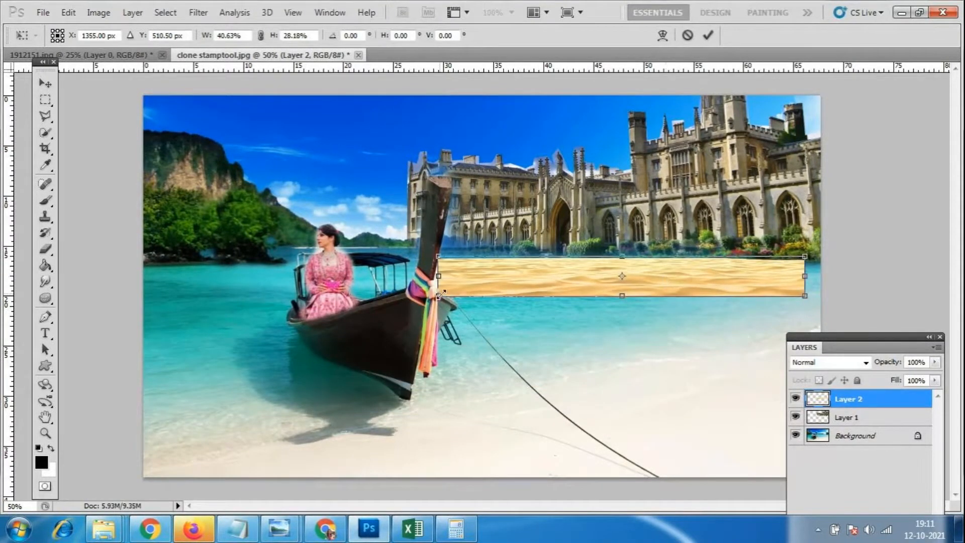
left_click_drag(439, 276, 396, 276)
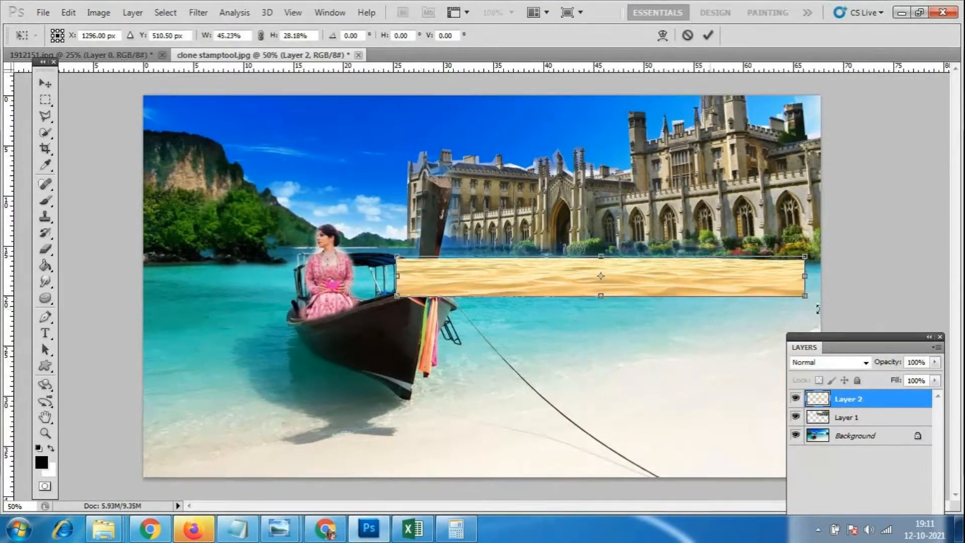
Rotate the sand strip about 2.83°, widen it to about 49% past the picture's edge, and apply the transform
left_click_drag(818, 309, 811, 317)
mouse_move(706, 284)
left_mouse_down()
mouse_move(716, 268)
mouse_move(706, 274)
left_mouse_up()
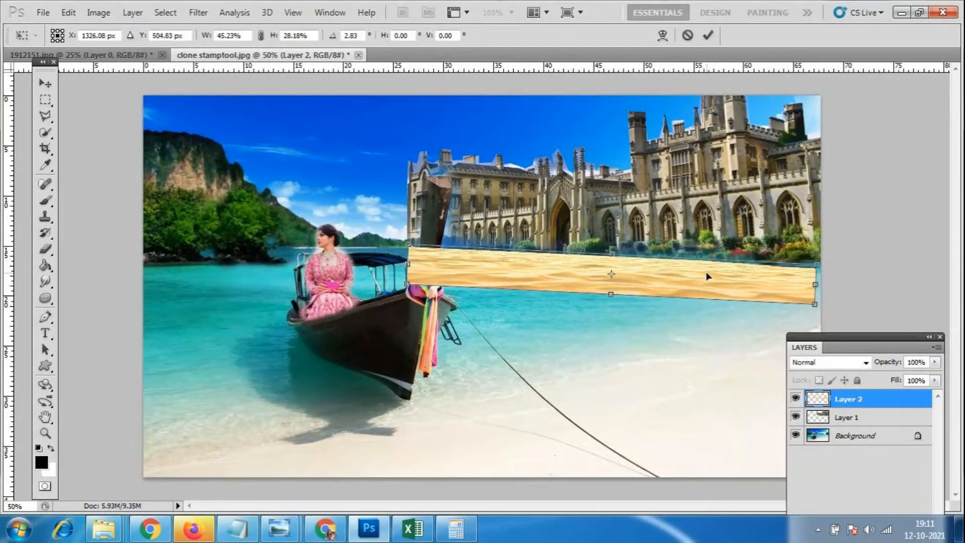
left_click_drag(407, 264, 400, 264)
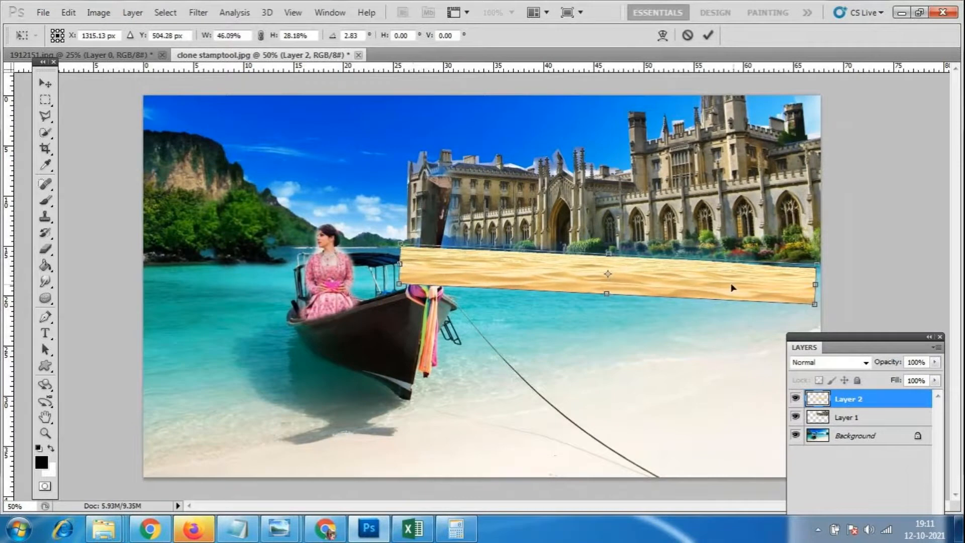
mouse_move(816, 284)
left_mouse_down()
mouse_move(827, 285)
mouse_move(797, 279)
mouse_move(798, 290)
left_mouse_up()
left_click_drag(405, 262, 390, 262)
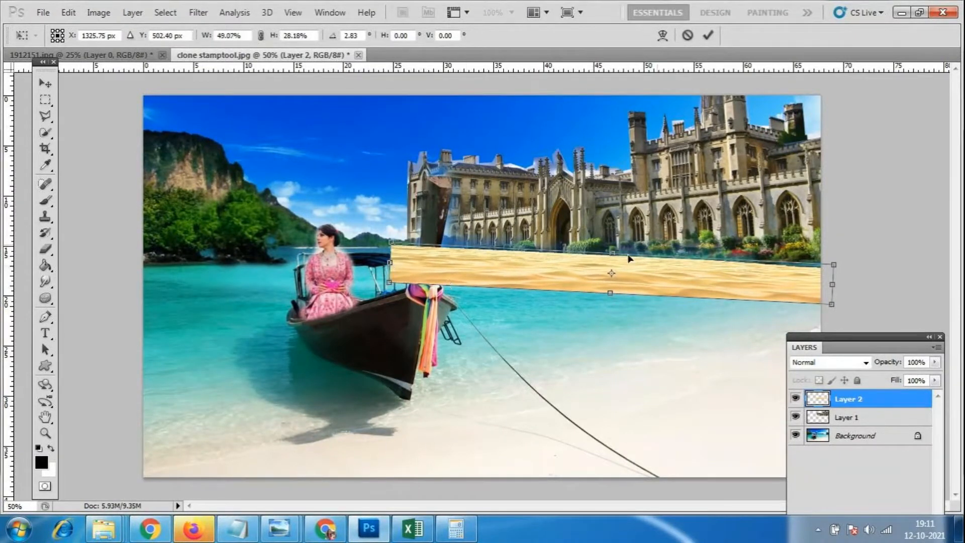
key("Return")
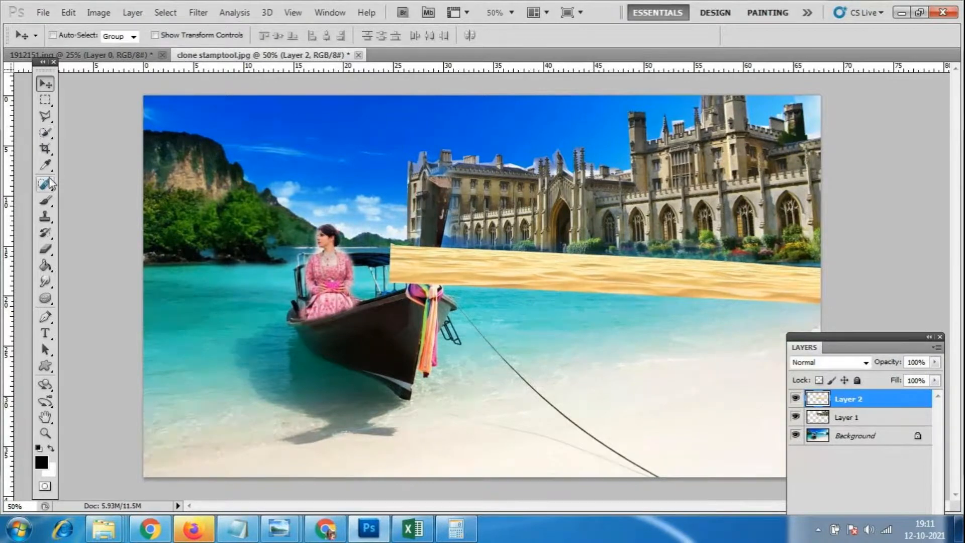
Erase the sand covering the boat's prow and soften the strip's edges with the Eraser at size 70 and 15% opacity
left_click(46, 251)
mouse_move(389, 247)
left_mouse_down()
mouse_move(398, 294)
mouse_move(420, 291)
mouse_move(398, 246)
mouse_move(395, 275)
mouse_move(525, 295)
left_mouse_up()
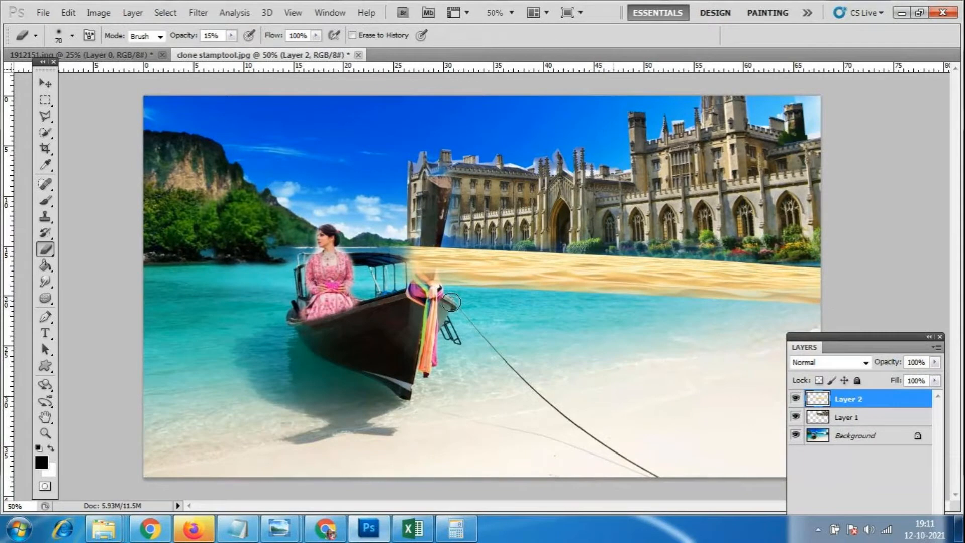
mouse_move(570, 287)
left_mouse_down()
mouse_move(809, 303)
mouse_move(528, 288)
left_mouse_up()
mouse_move(410, 254)
left_mouse_down()
mouse_move(427, 277)
mouse_move(429, 256)
mouse_move(412, 305)
left_mouse_up()
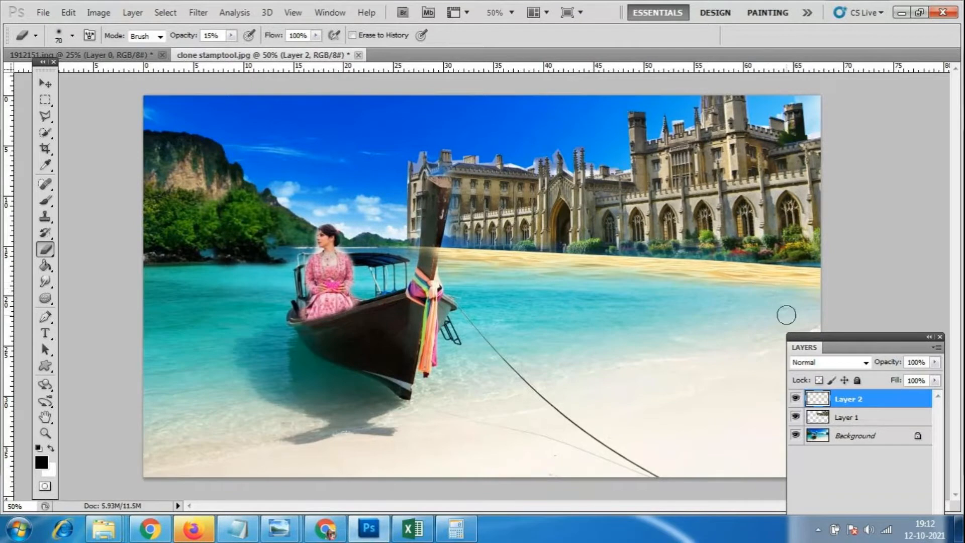
left_click_drag(769, 260, 439, 248)
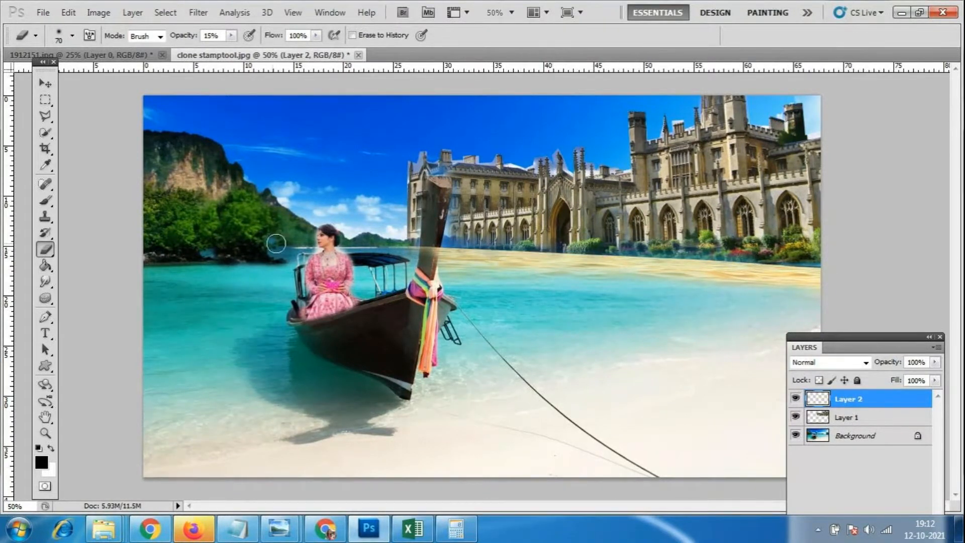
Duplicate the sand strip layer and move the copy across the waterline below the far trees
right_click(883, 405)
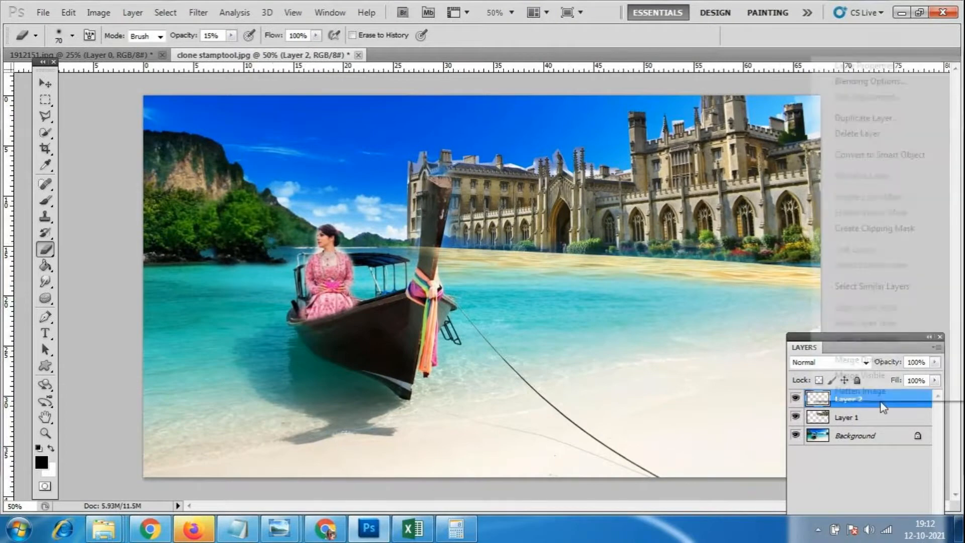
left_click(866, 117)
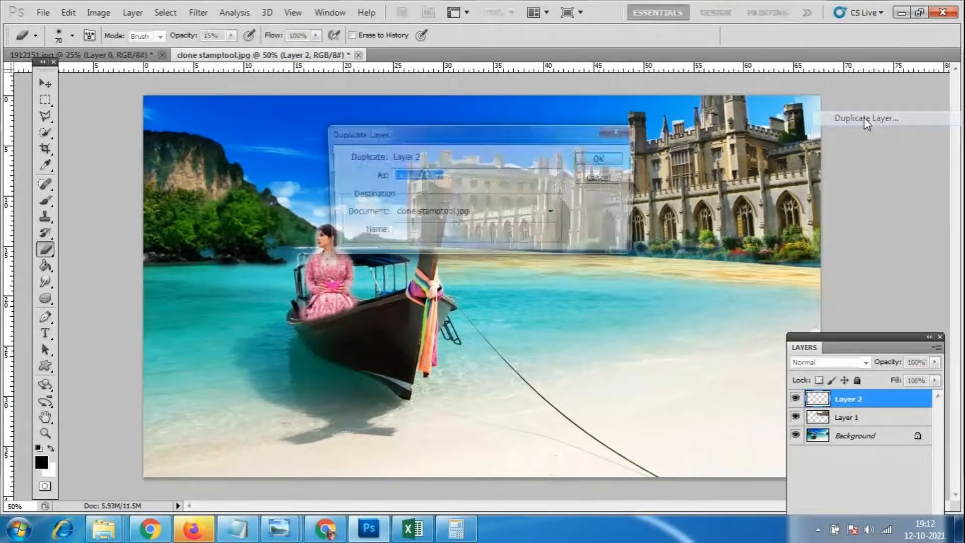
key("Return")
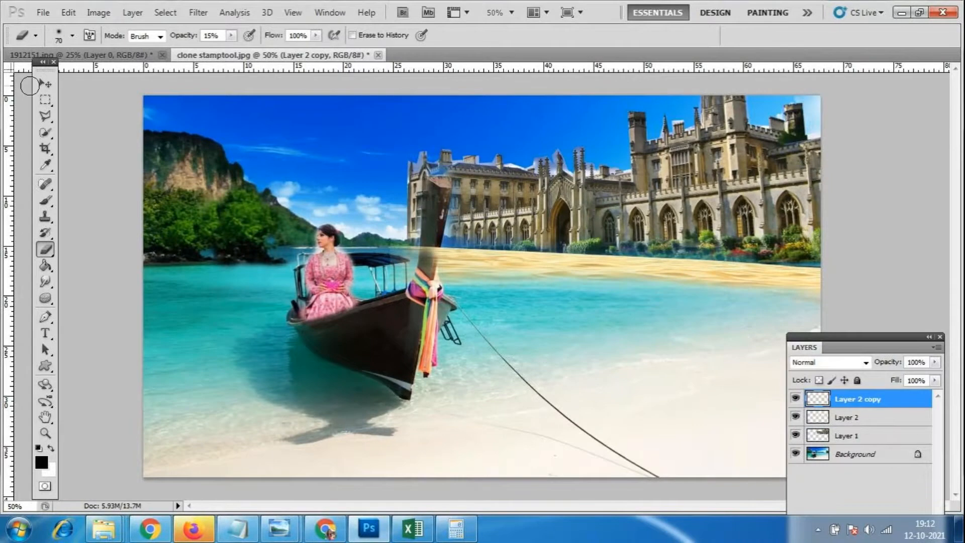
left_click(45, 83)
mouse_move(549, 275)
left_mouse_down()
mouse_move(310, 264)
mouse_move(247, 272)
mouse_move(257, 263)
left_mouse_up()
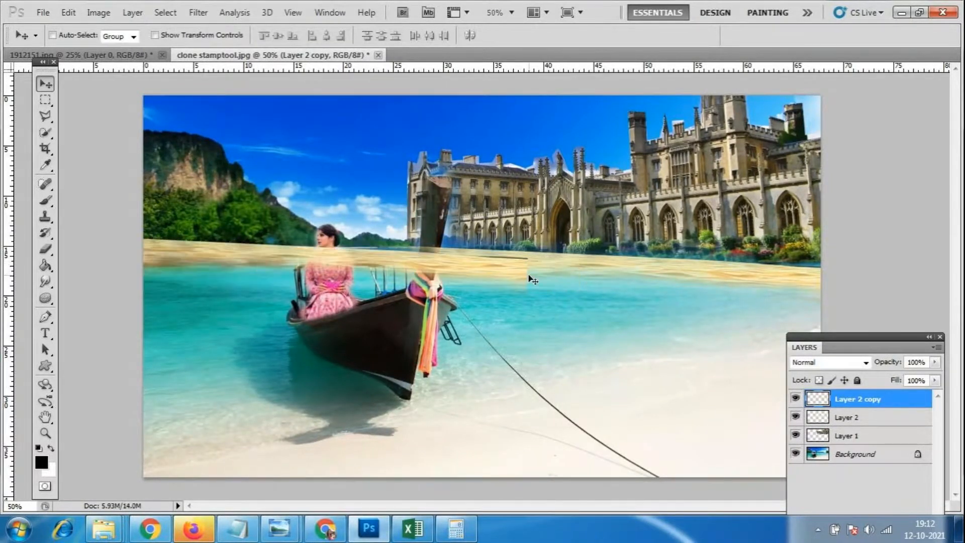
Rotate the copied sand strip about -4.79°, shift it to end at the boat's prow, and apply the transform
key("ctrl+t")
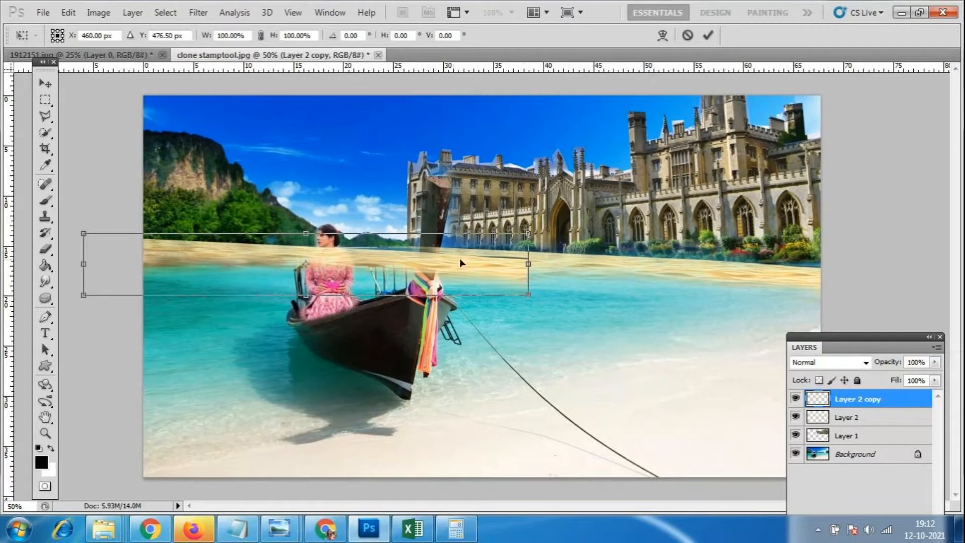
left_click_drag(533, 301, 368, 264)
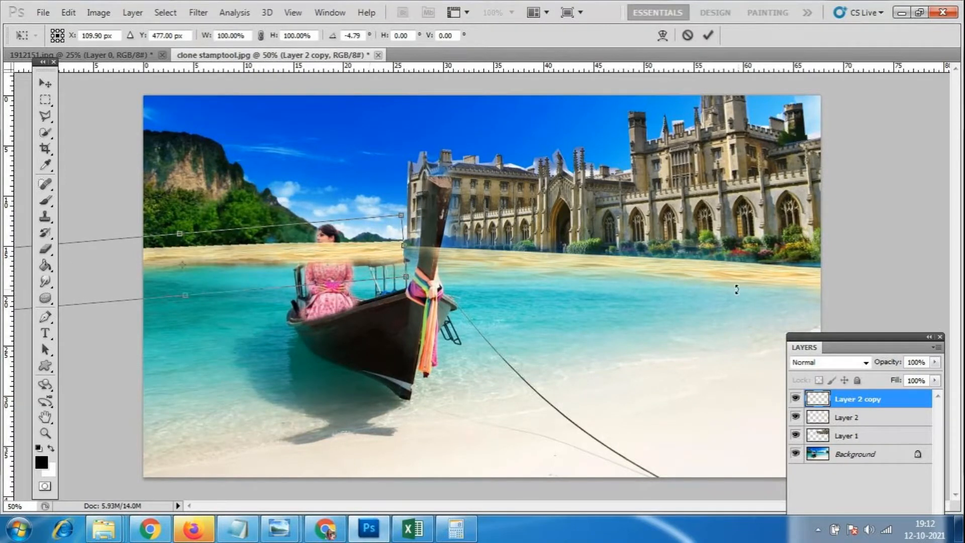
key("Return")
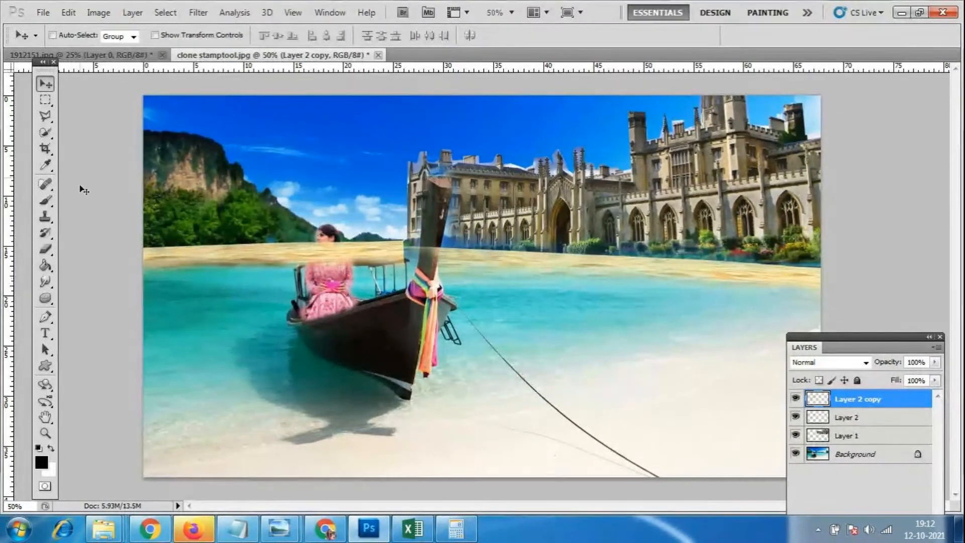
Erase the copied sand over the woman and the boat's canopy, and soften its lower edge along the water
left_click(45, 249)
mouse_move(321, 252)
left_mouse_down()
mouse_move(327, 268)
mouse_move(325, 243)
mouse_move(323, 277)
left_mouse_up()
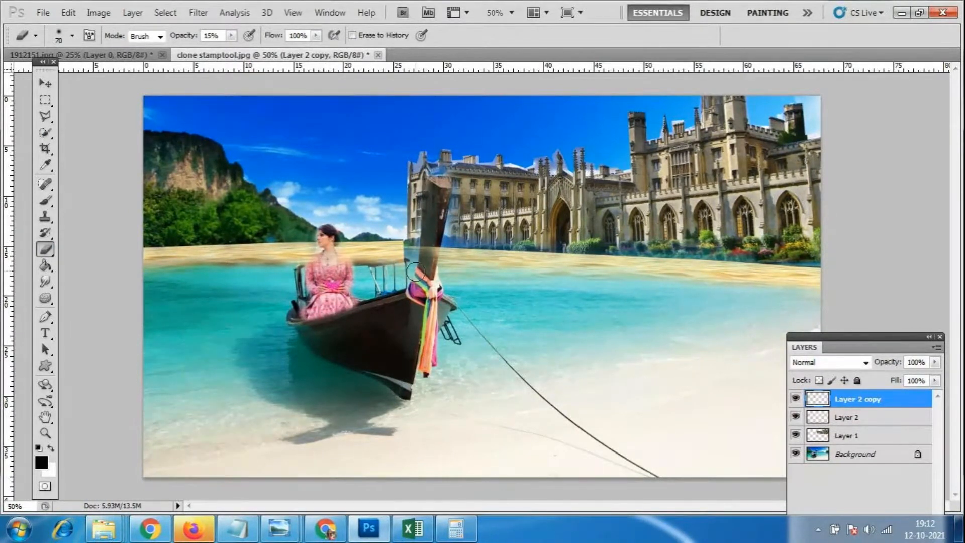
mouse_move(415, 272)
left_mouse_down()
mouse_move(359, 271)
mouse_move(391, 265)
mouse_move(365, 257)
mouse_move(384, 260)
mouse_move(354, 269)
mouse_move(365, 266)
mouse_move(361, 259)
mouse_move(398, 272)
mouse_move(361, 262)
mouse_move(332, 267)
mouse_move(391, 278)
mouse_move(408, 254)
left_mouse_up()
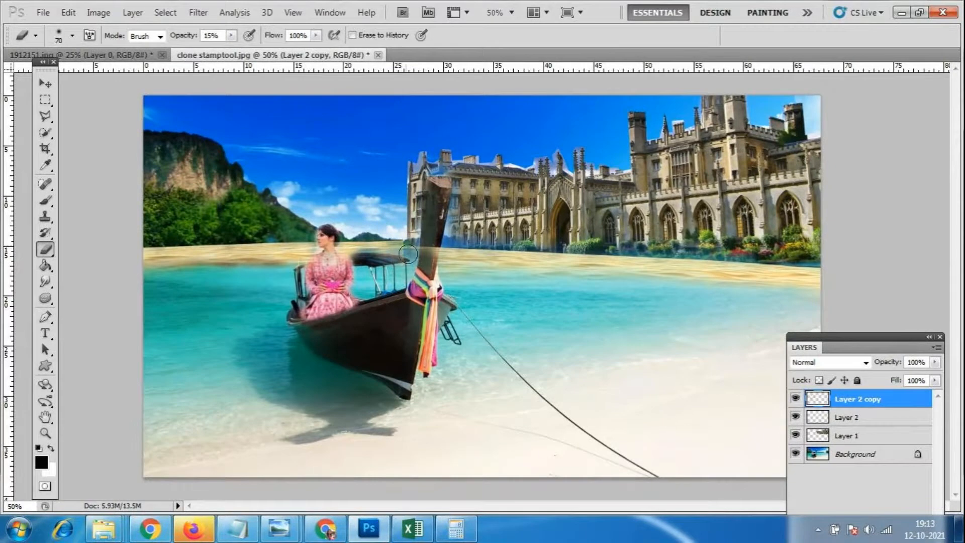
mouse_move(269, 258)
left_mouse_down()
mouse_move(198, 262)
mouse_move(220, 273)
mouse_move(261, 268)
left_mouse_up()
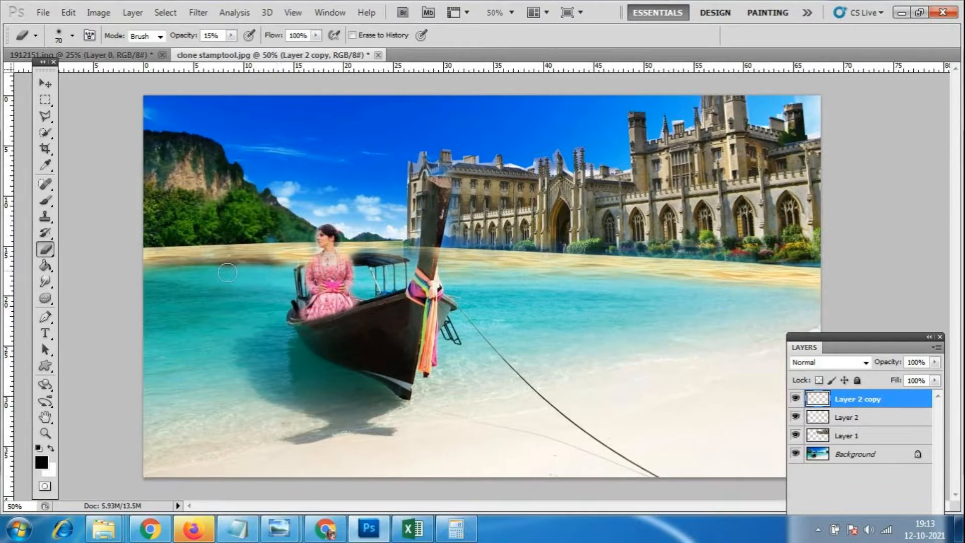
left_click(46, 83)
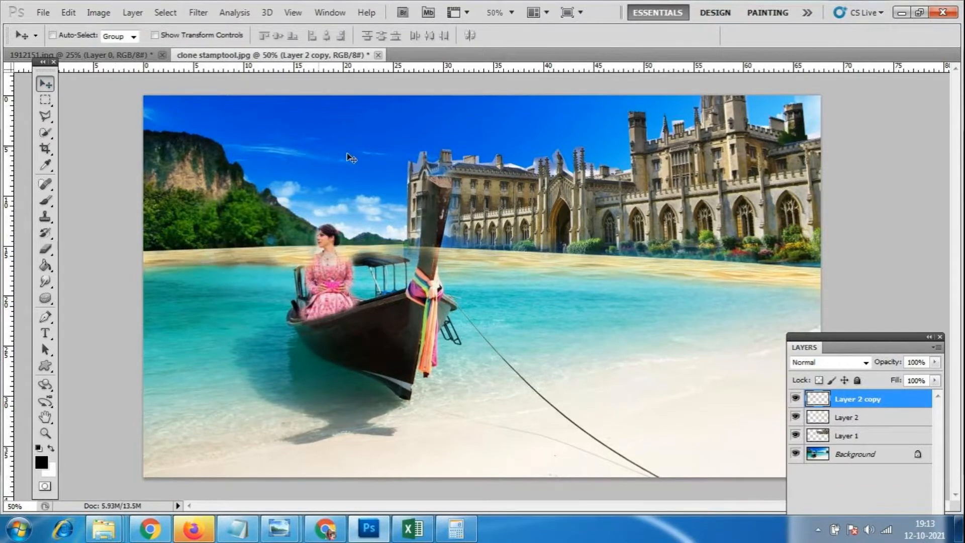
Erase more of the copied sand strip beside the woman and along its lower water edge at 15% opacity
left_click(45, 249)
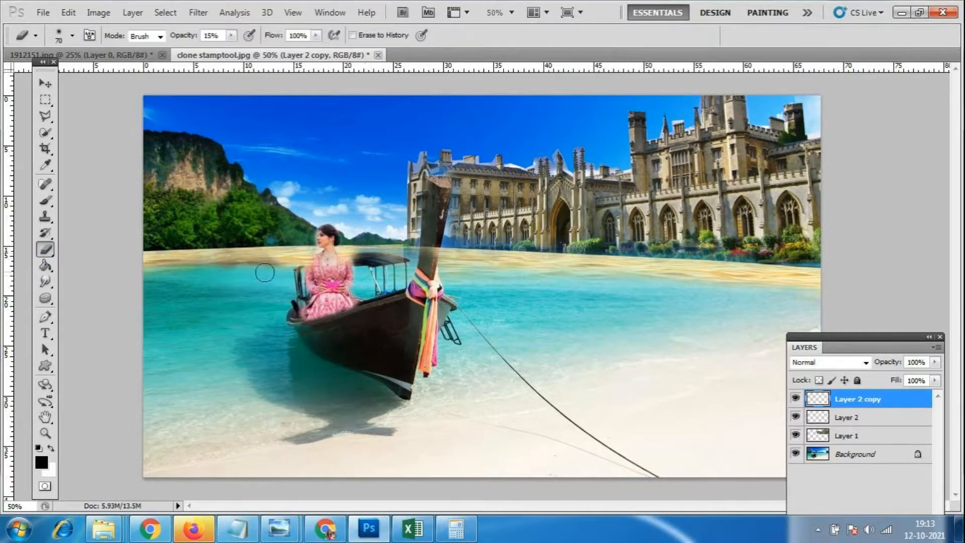
left_click_drag(320, 276, 303, 276)
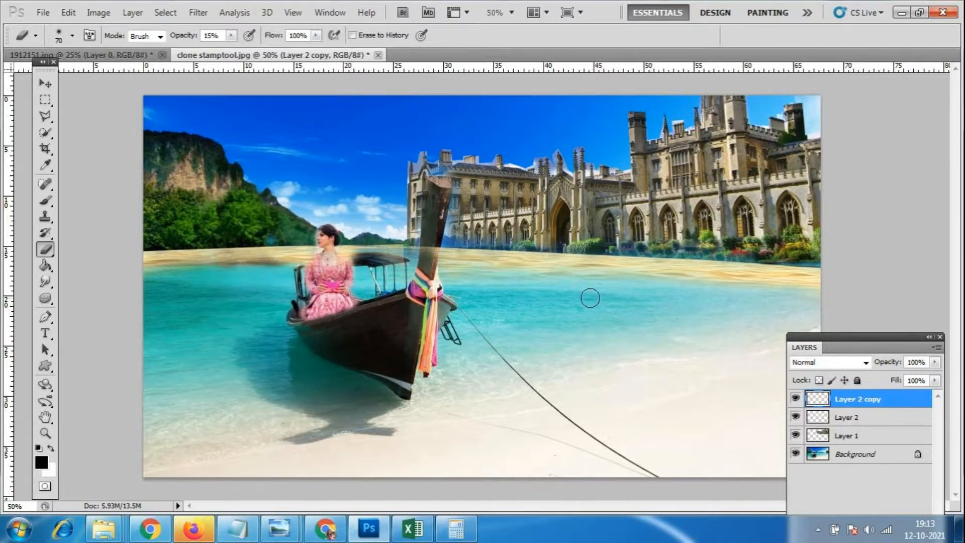
left_click_drag(253, 269, 167, 265)
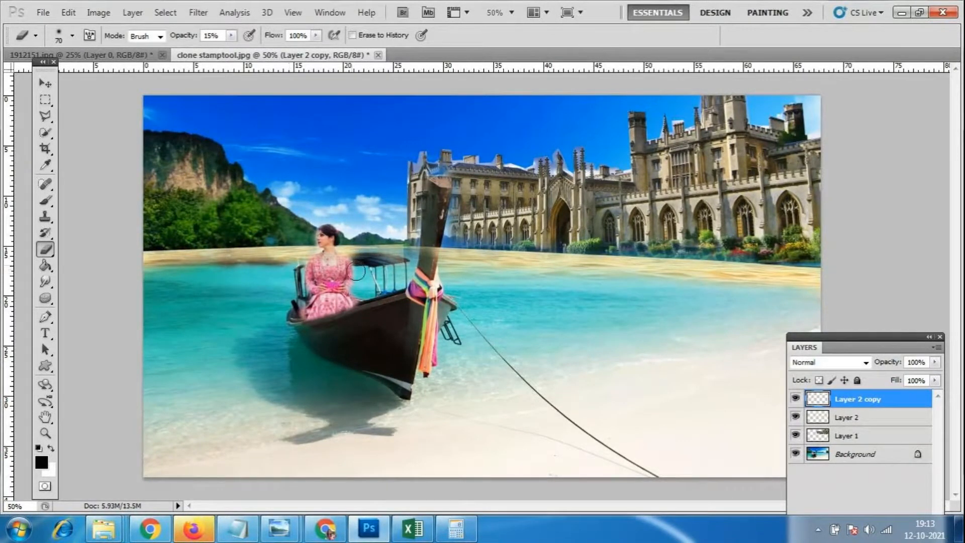
left_click_drag(306, 268, 305, 274)
Nudge the original sand strip on Layer 2 slightly down below the castle garden
left_click(870, 418)
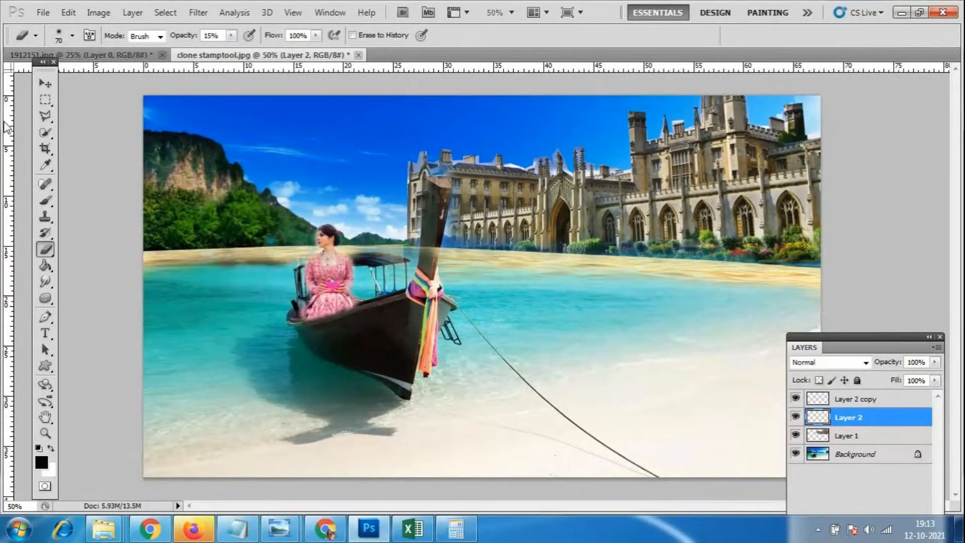
left_click(45, 83)
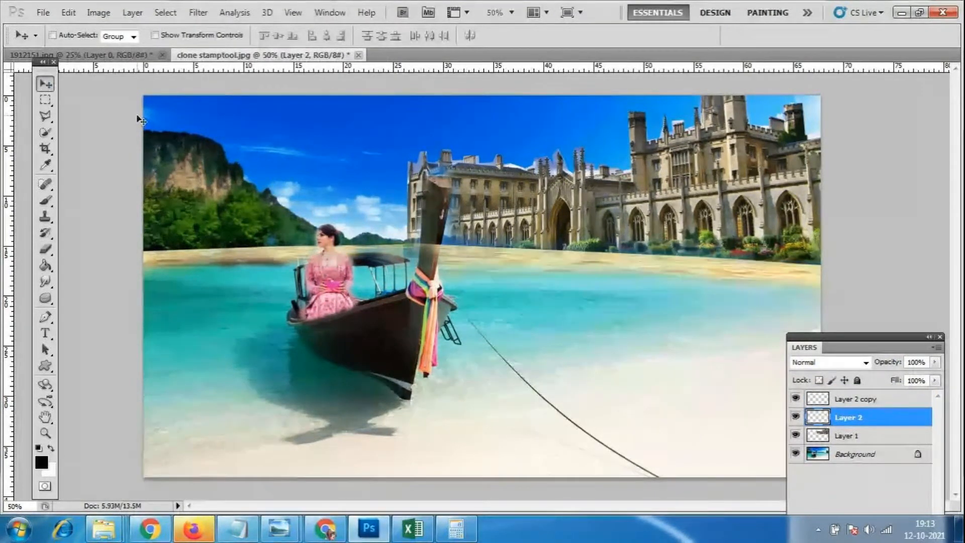
key("Up")
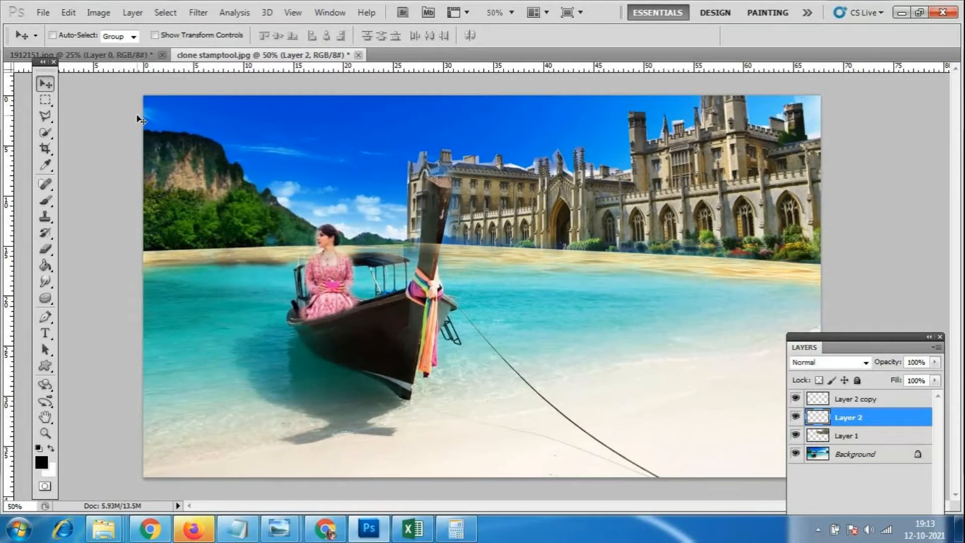
key("Down")
key("Down")
key("Down")
key("Down")
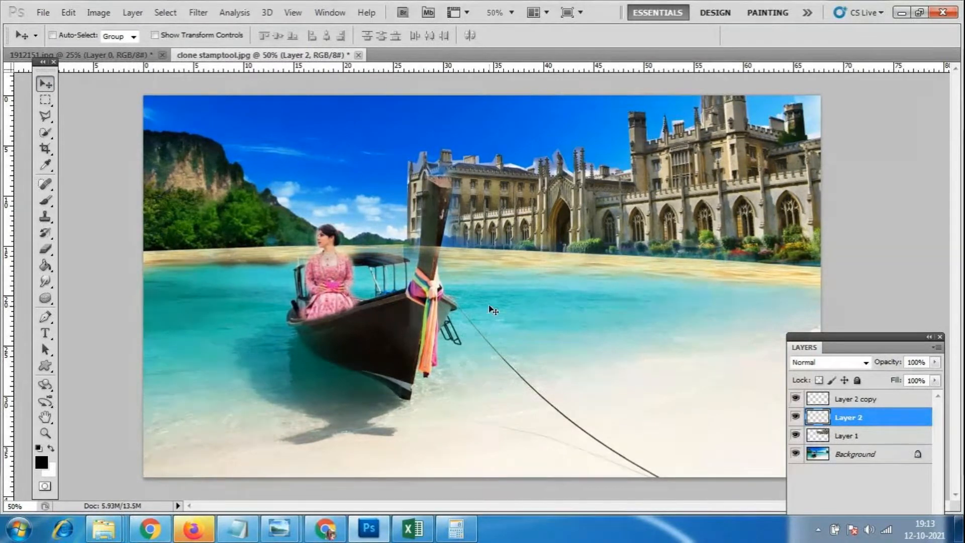
Free-transform the Layer 2 sand strip, undo the vertical squash, make a slight adjustment instead and apply it
key("ctrl+t")
left_click_drag(837, 304, 843, 299)
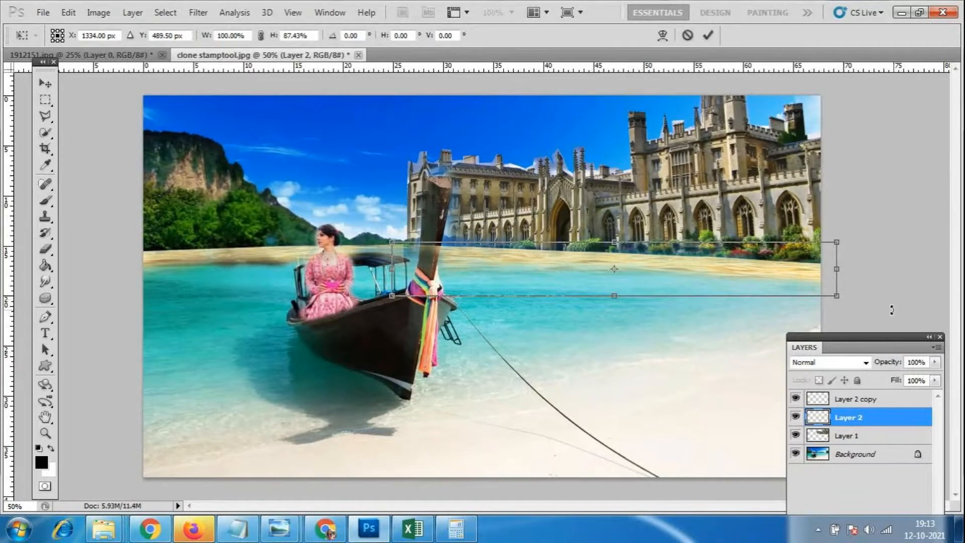
key("ctrl+z")
left_click_drag(863, 314, 860, 310)
key("Return")
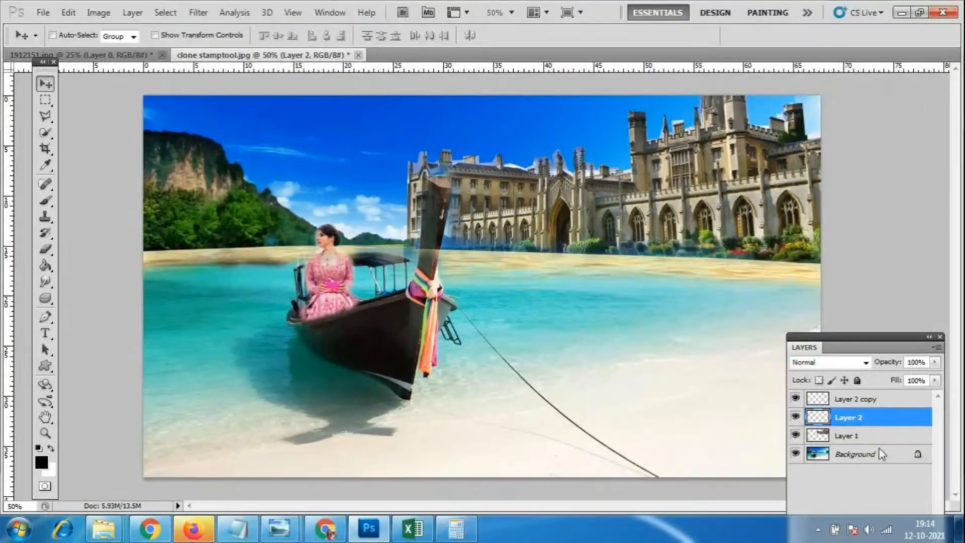
Compare the scene with the Layer 2 sand strip hidden and shown, and inspect the shoreline blend up close
left_click(796, 416)
left_click(796, 416)
left_click(45, 248)
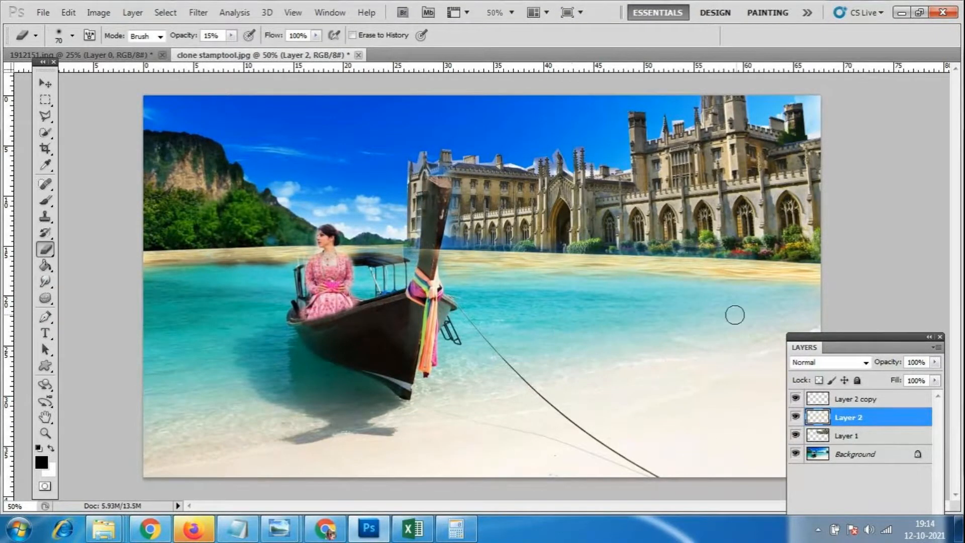
key("ctrl+plus")
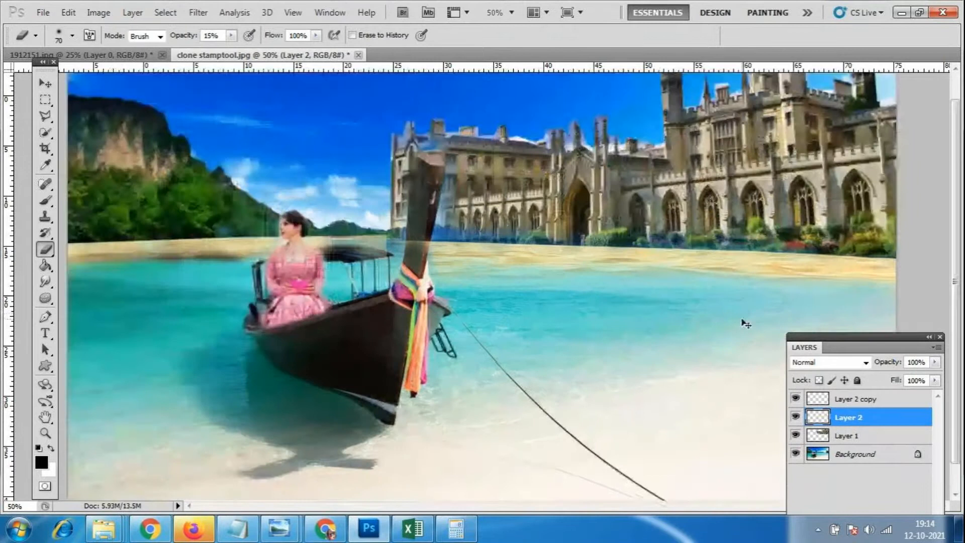
key("ctrl+minus")
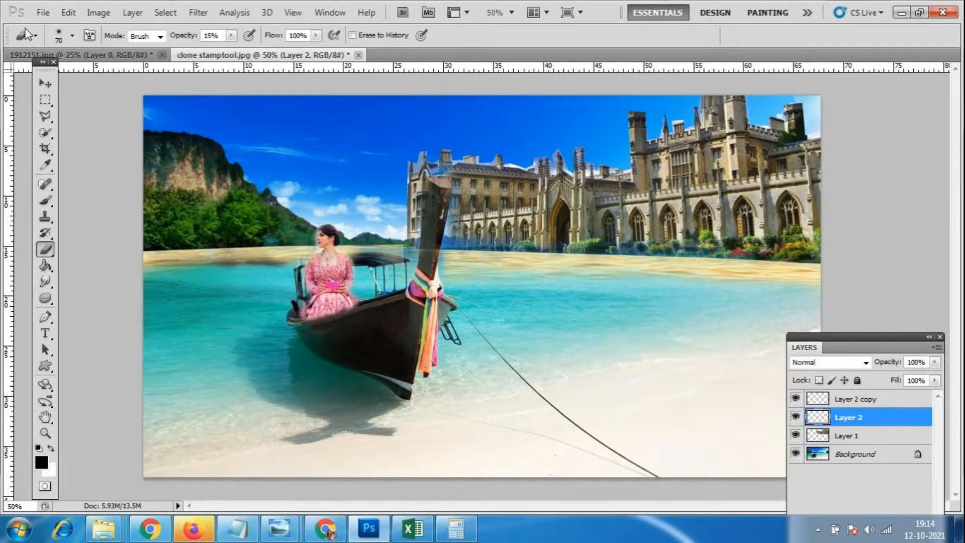
left_click(44, 12)
left_click(53, 40)
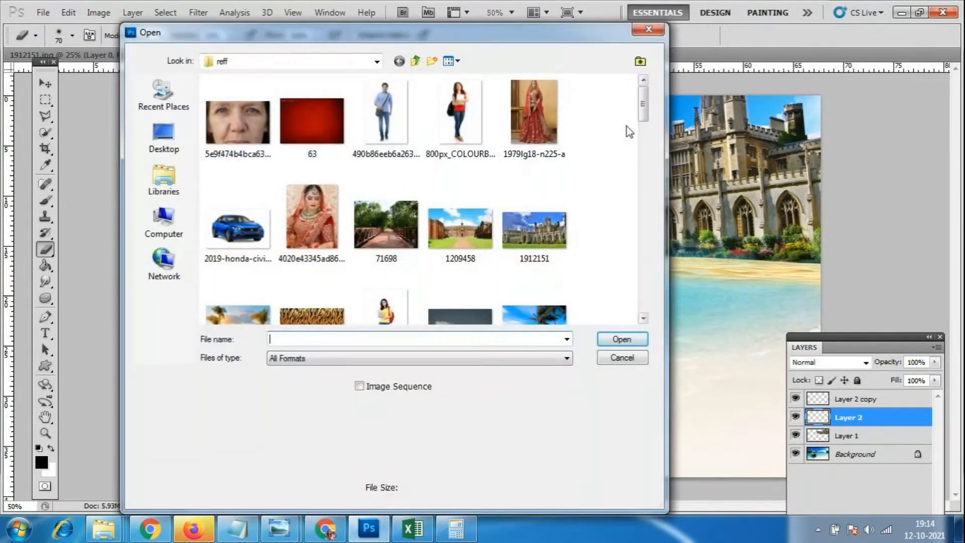
left_click(613, 352)
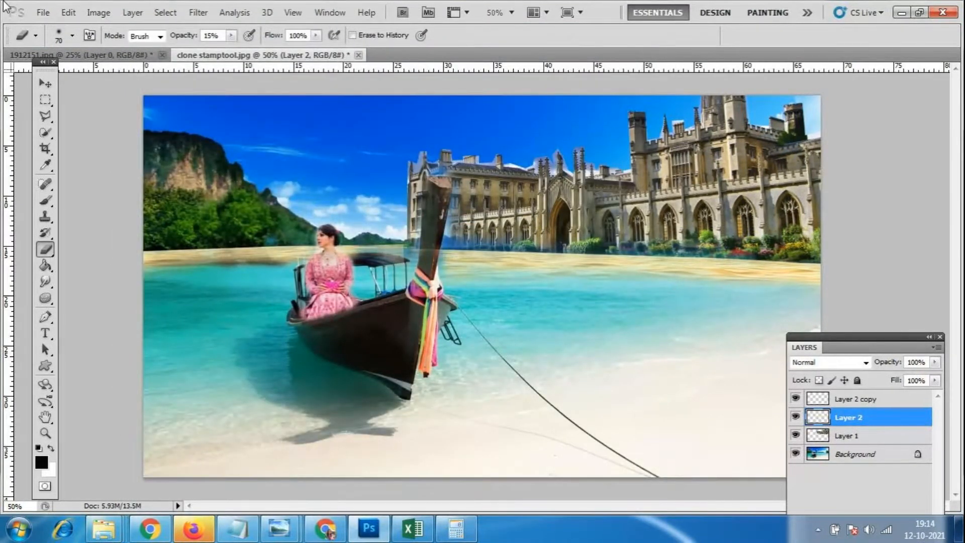
Start saving the composite as a new Photoshop file in the photoshop folder inside MMC on the Desktop
left_click(43, 13)
left_click(63, 228)
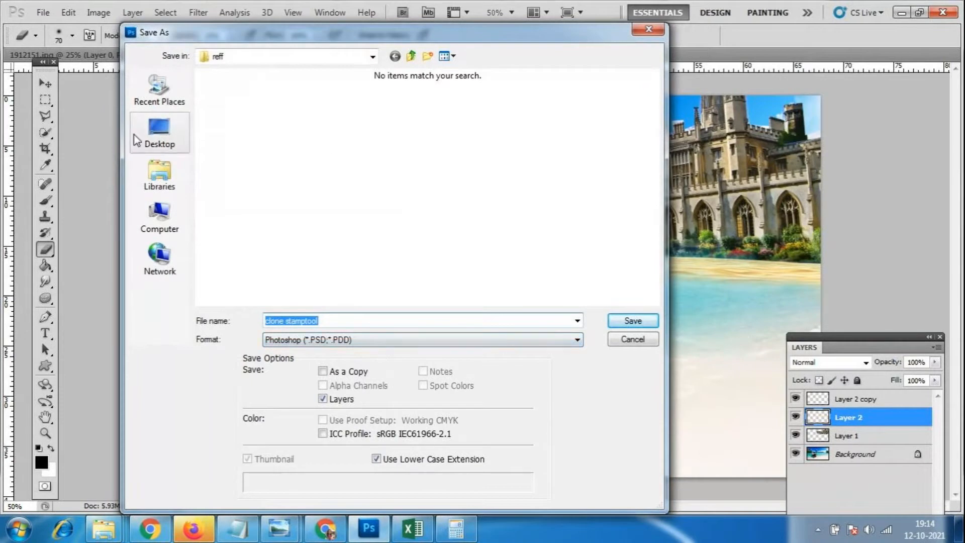
left_click(163, 143)
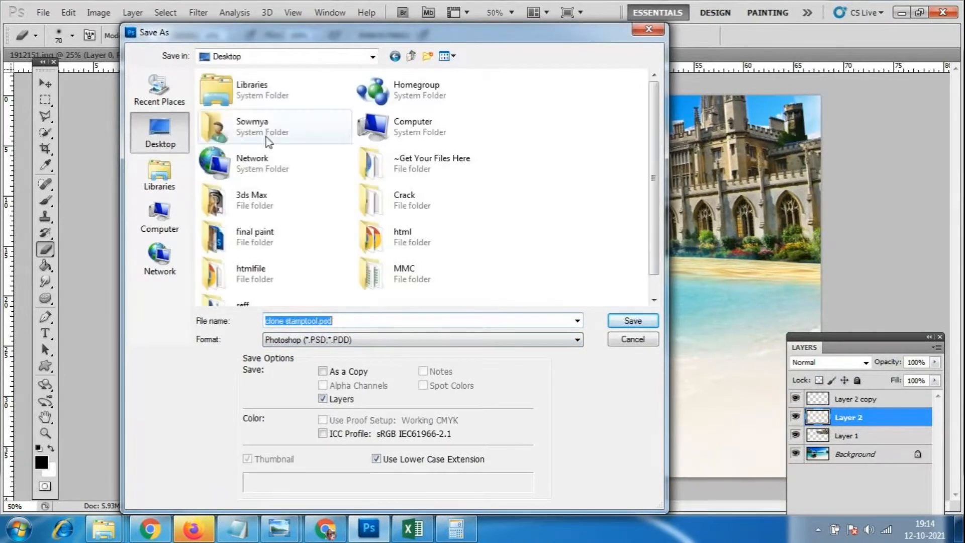
scroll(653, 191, "down", 1)
left_click(452, 261)
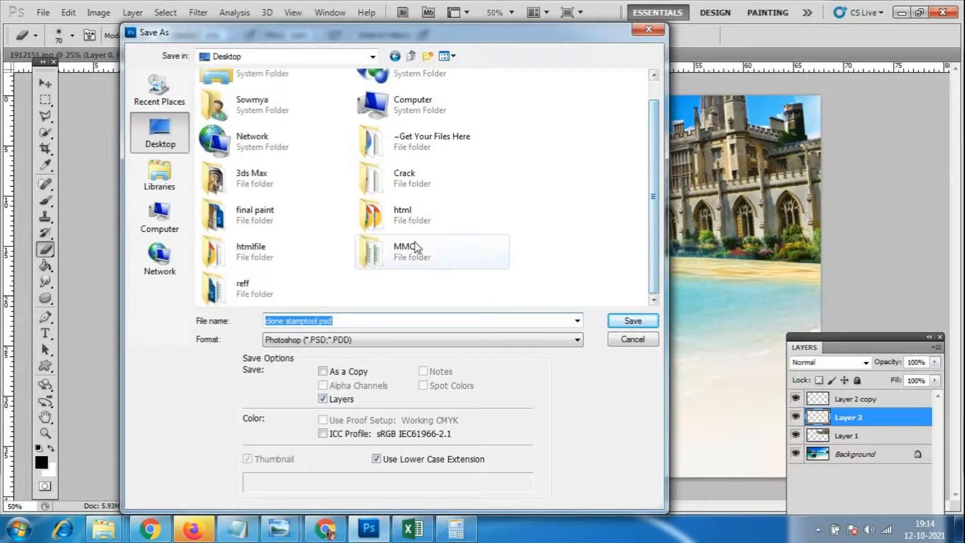
double_click(451, 260)
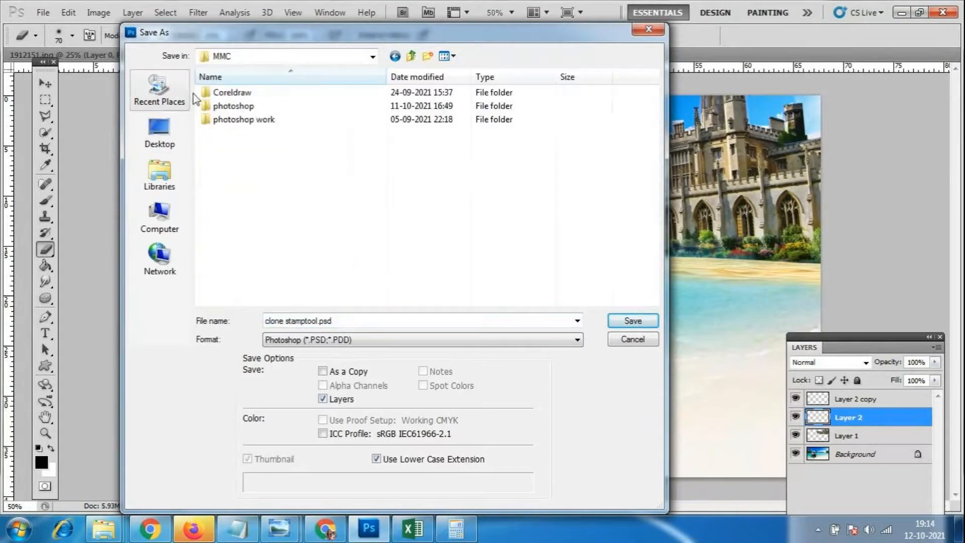
double_click(259, 107)
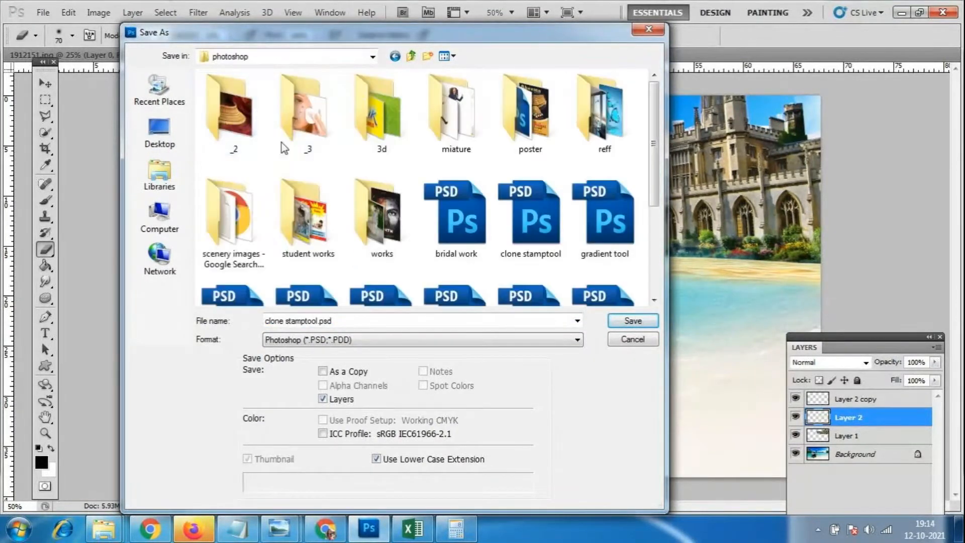
scroll(656, 136, "down", 3)
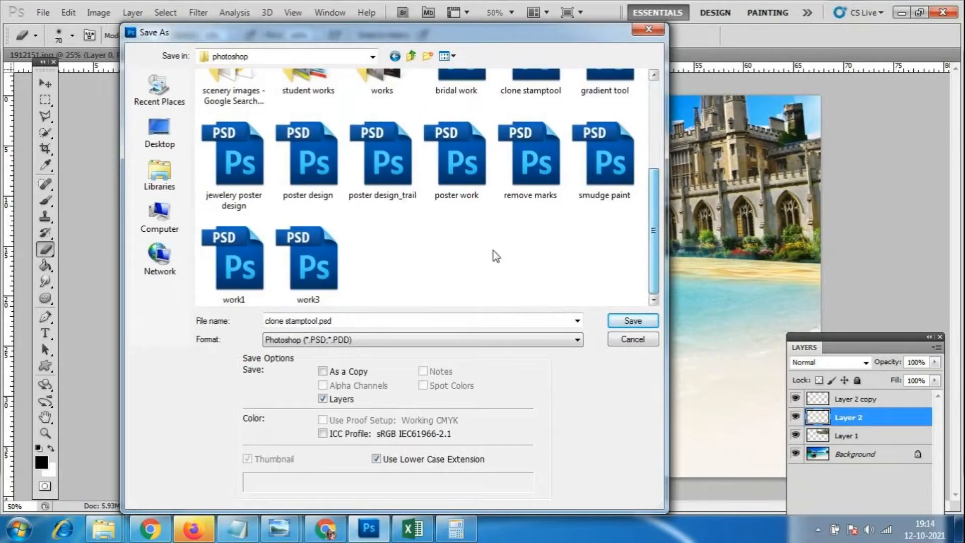
left_click(358, 324)
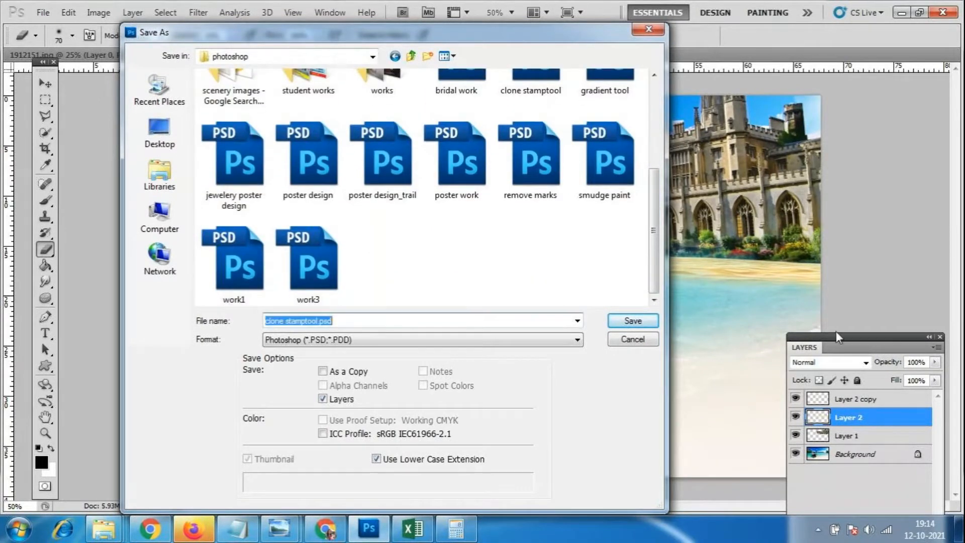
type("collage")
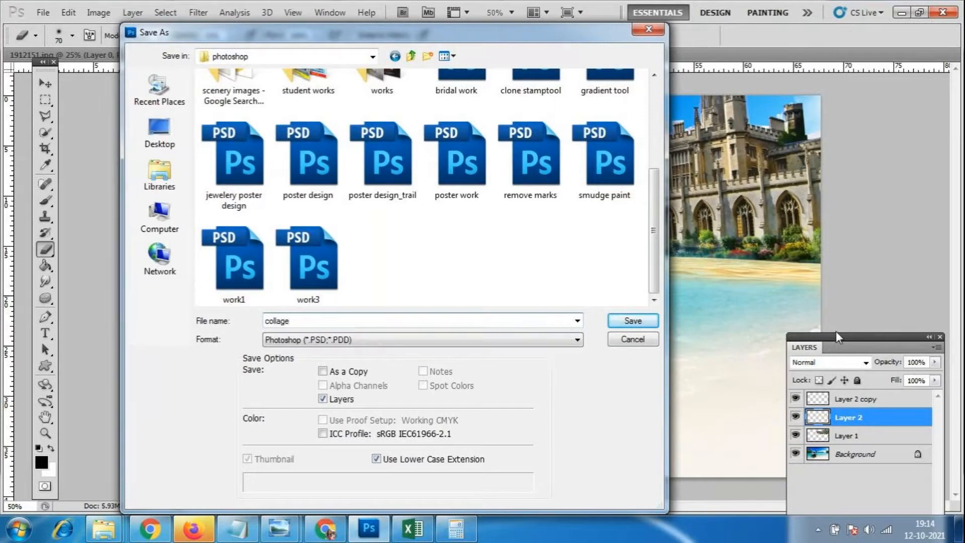
key("BackSpace")
key("BackSpace")
key("BackSpace")
key("BackSpace")
key("BackSpace")
key("BackSpace")
key("BackSpace")
type("pol")
key("BackSpace")
key("BackSpace")
key("BackSpace")
type("wor")
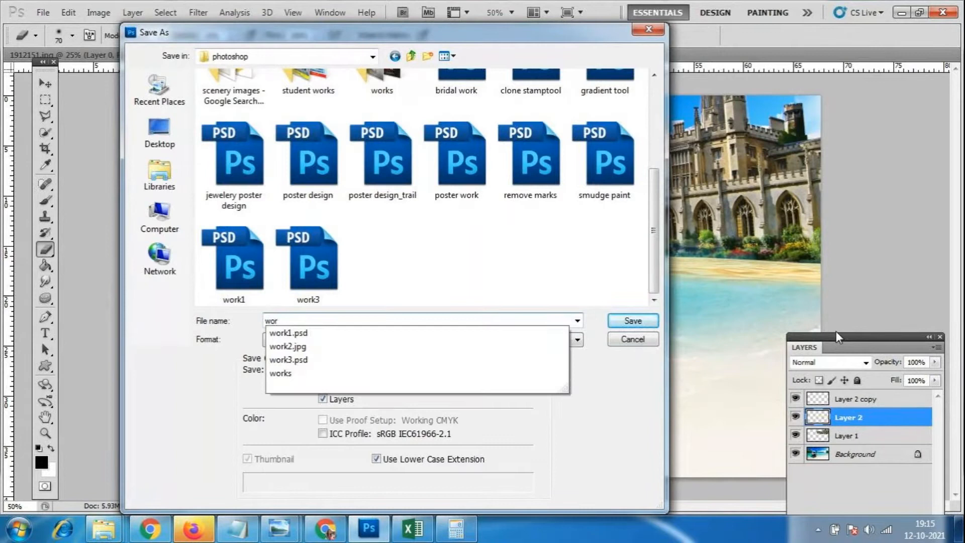
key("BackSpace")
key("BackSpace")
key("BackSpace")
Name the file "polygonal laso tool" and save it as a layered PSD with Maximize Compatibility on
type("p")
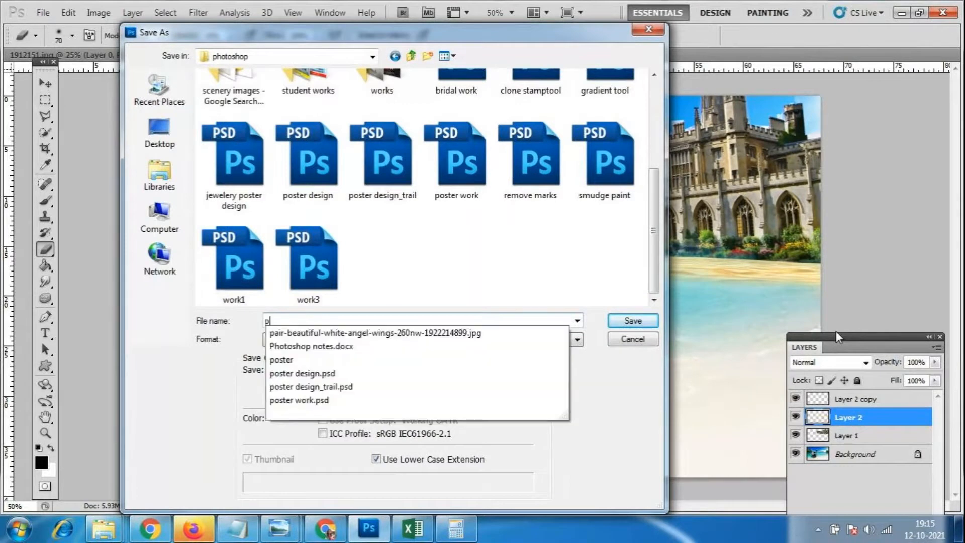
type("oly")
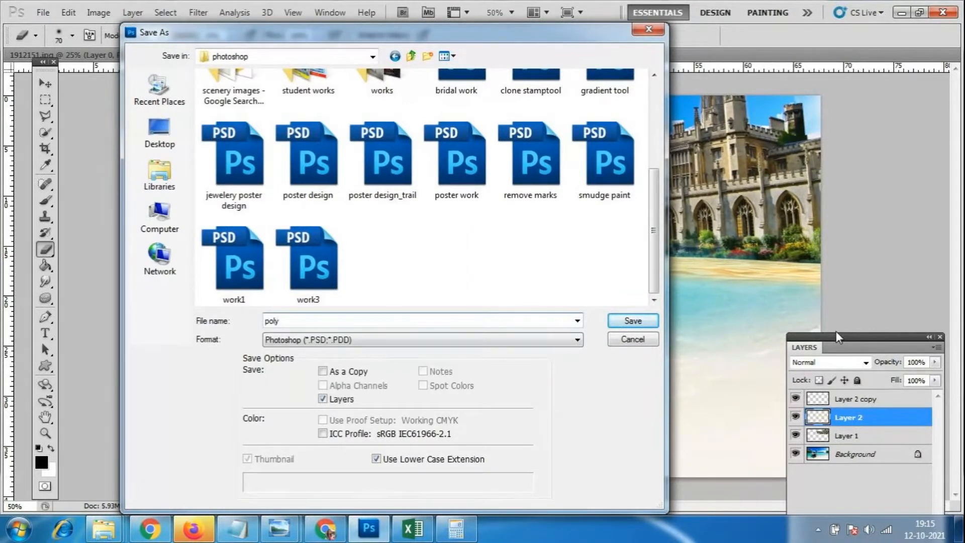
type("gonal laso tool")
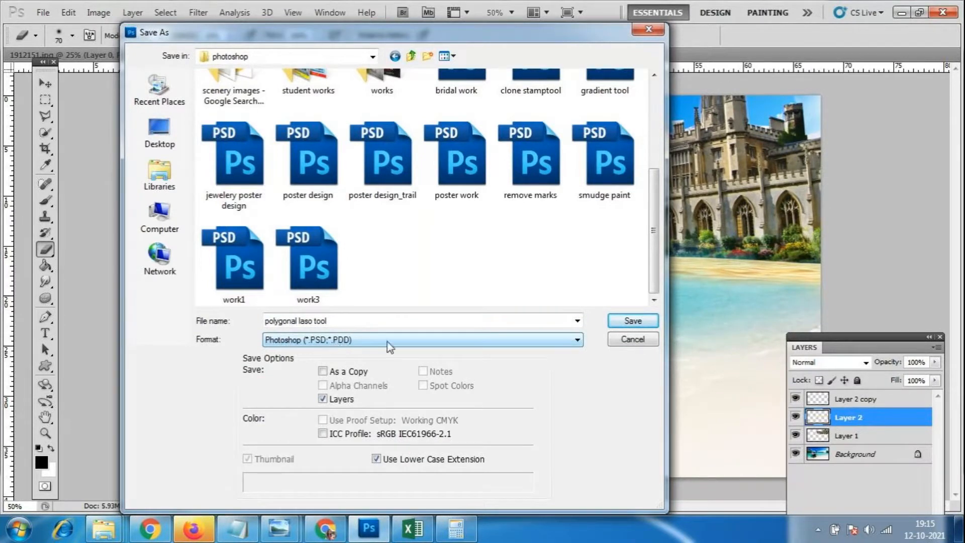
left_click(632, 326)
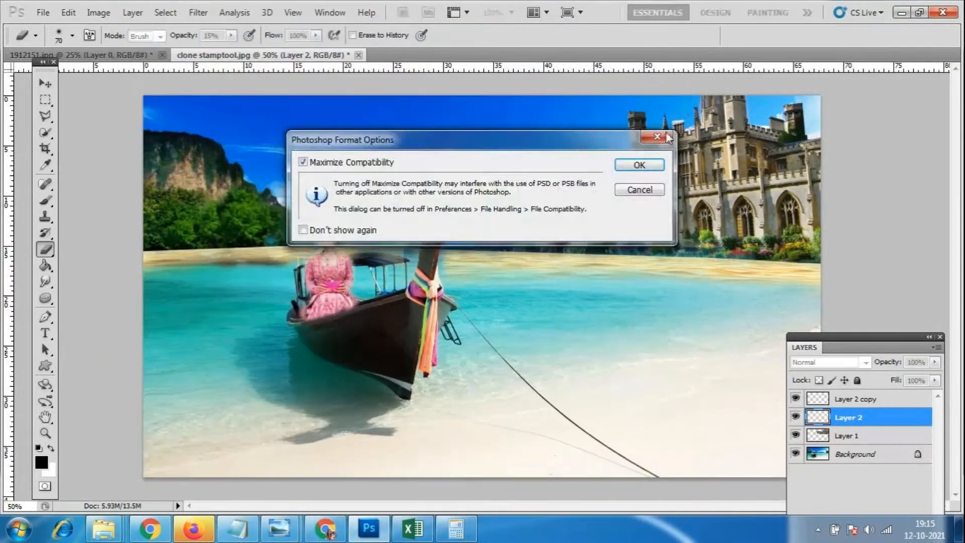
left_click(655, 162)
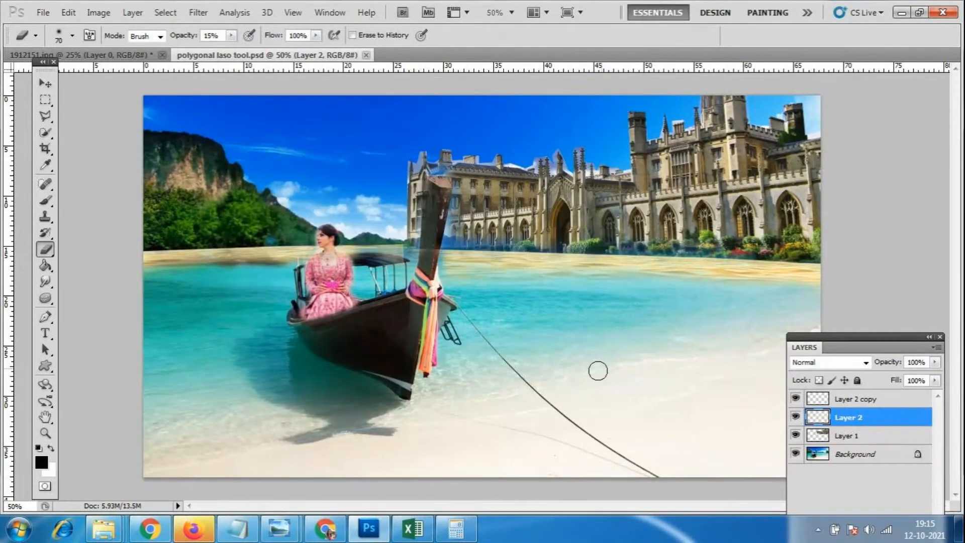
Switch to Windows Explorer and check for the polygonal laso tool file in the MMC photoshop folder
left_click(99, 532)
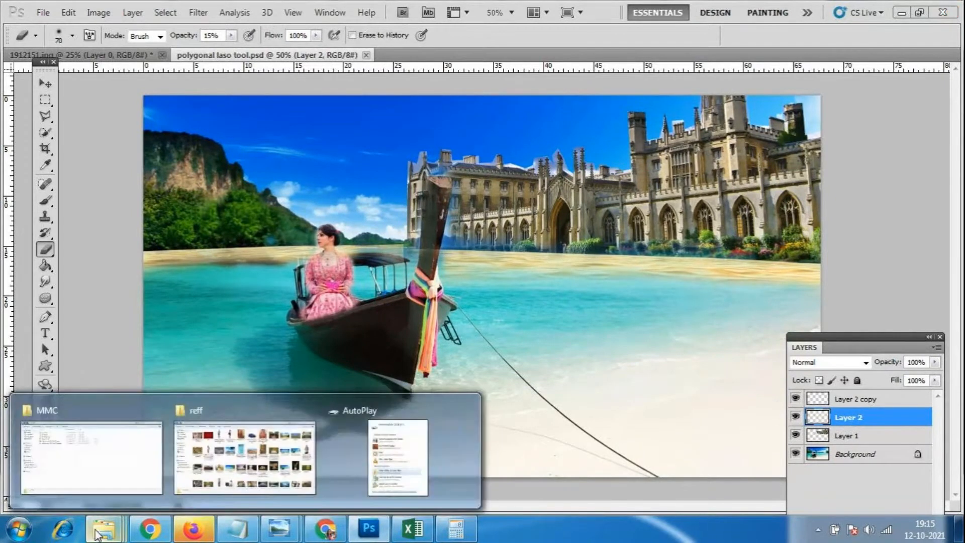
left_click(245, 463)
left_click(11, 26)
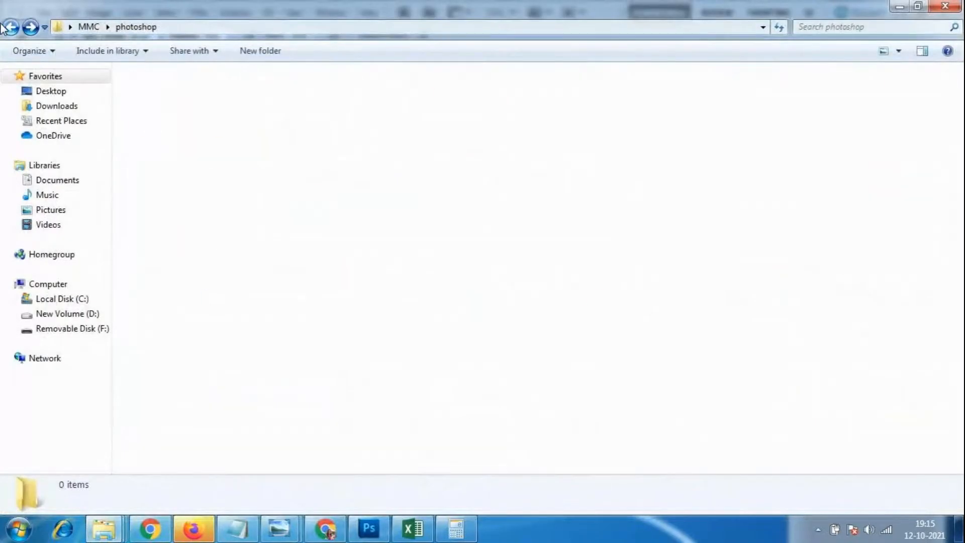
left_click(817, 395)
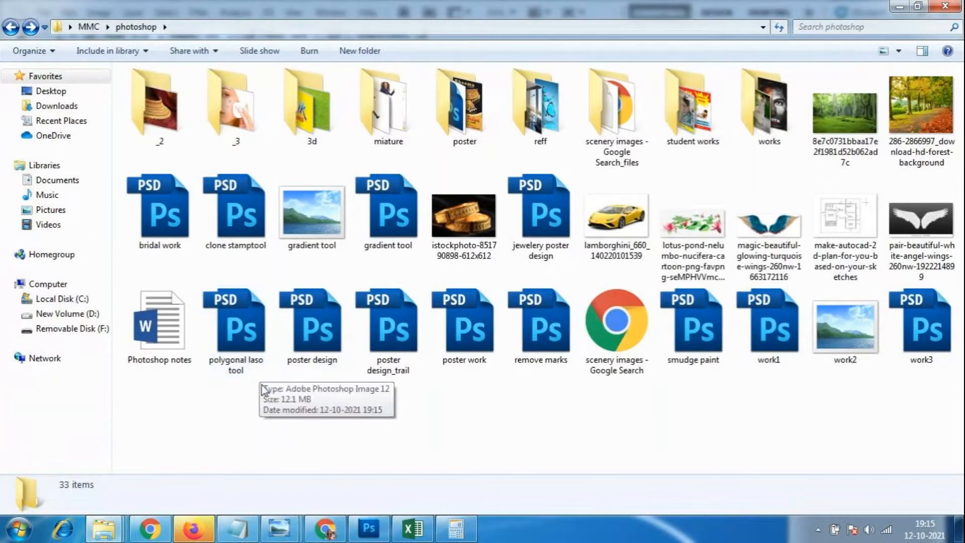
left_click(246, 346)
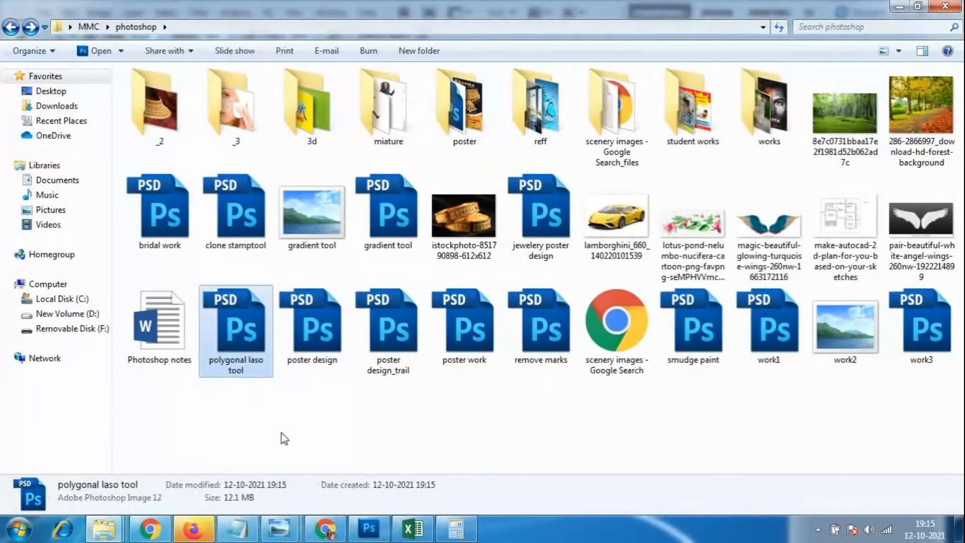
left_click(358, 460)
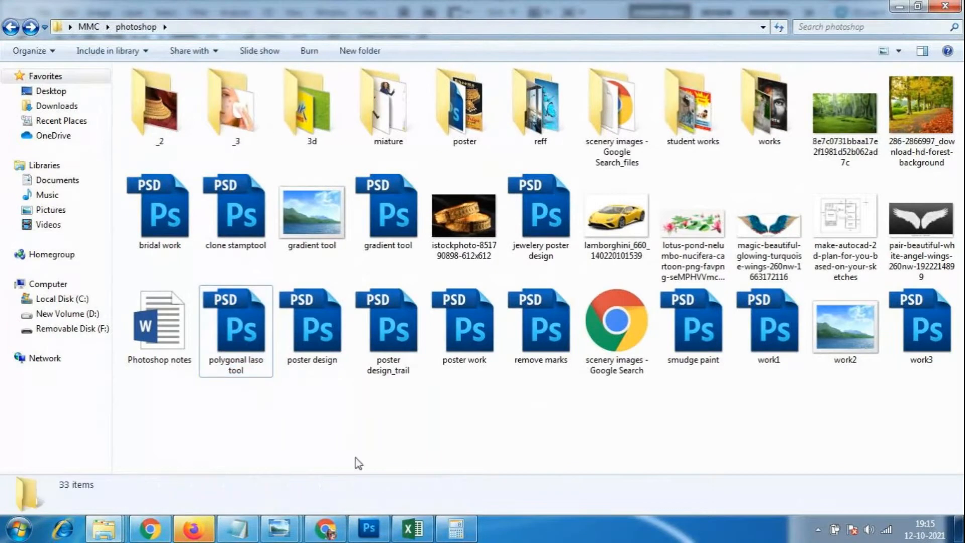
Switch to Photoshop and save a JPEG copy as polygonal laso tool.jpg in the photoshop folder, with Maximum quality 12 and Baseline ("Standard")
left_click(372, 533)
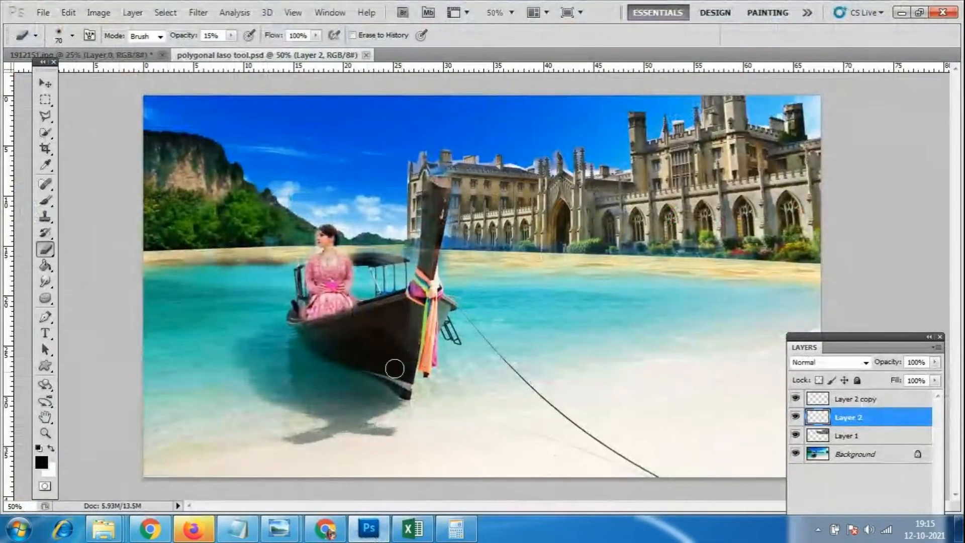
left_click(44, 13)
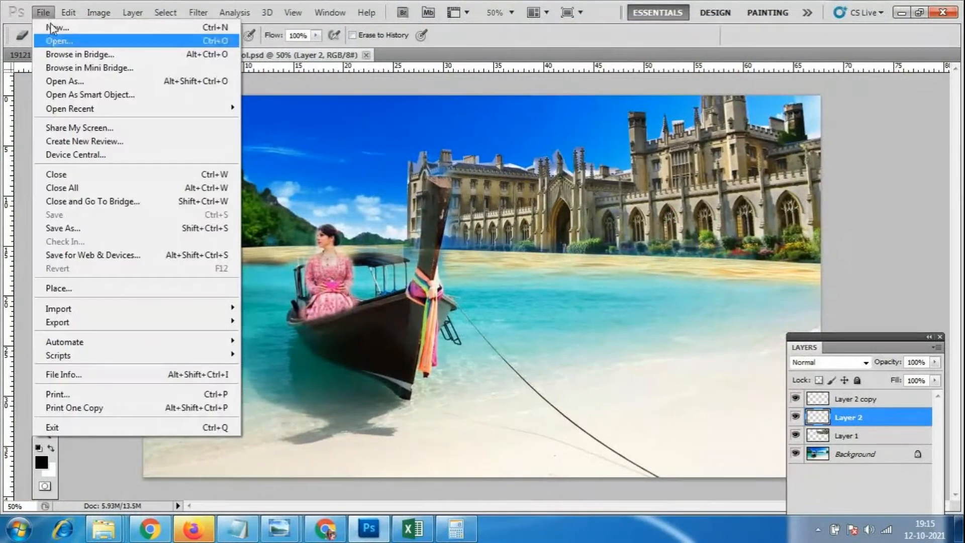
left_click(76, 229)
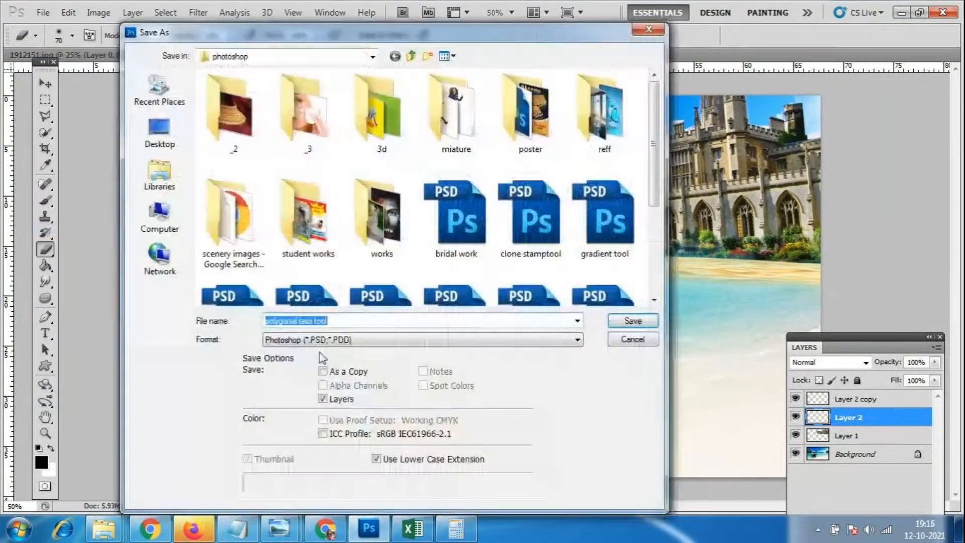
left_click(333, 340)
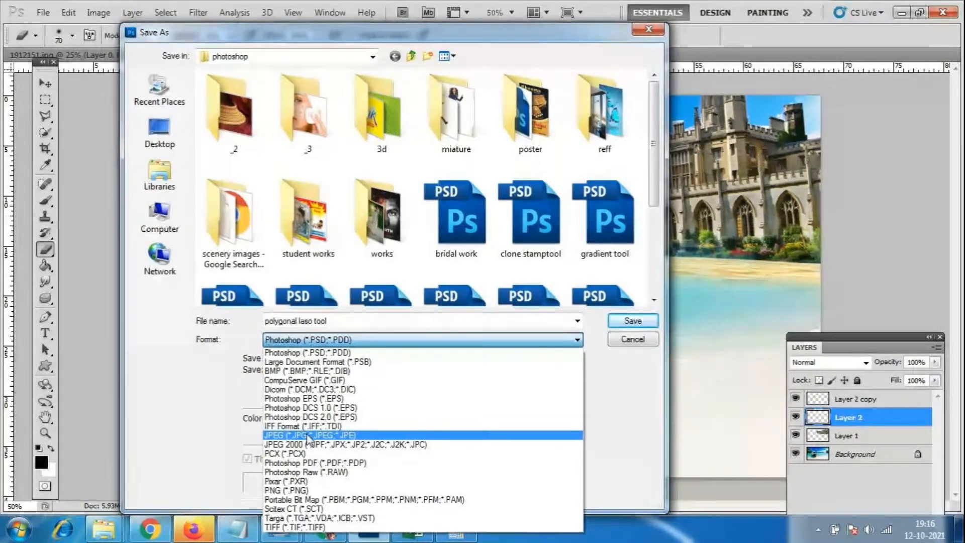
left_click(308, 435)
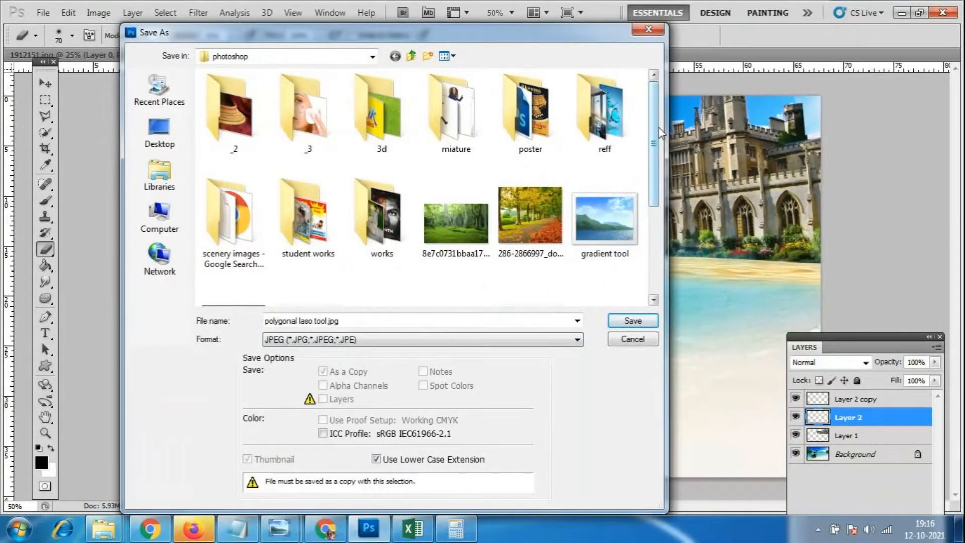
scroll(654, 151, "down", 5)
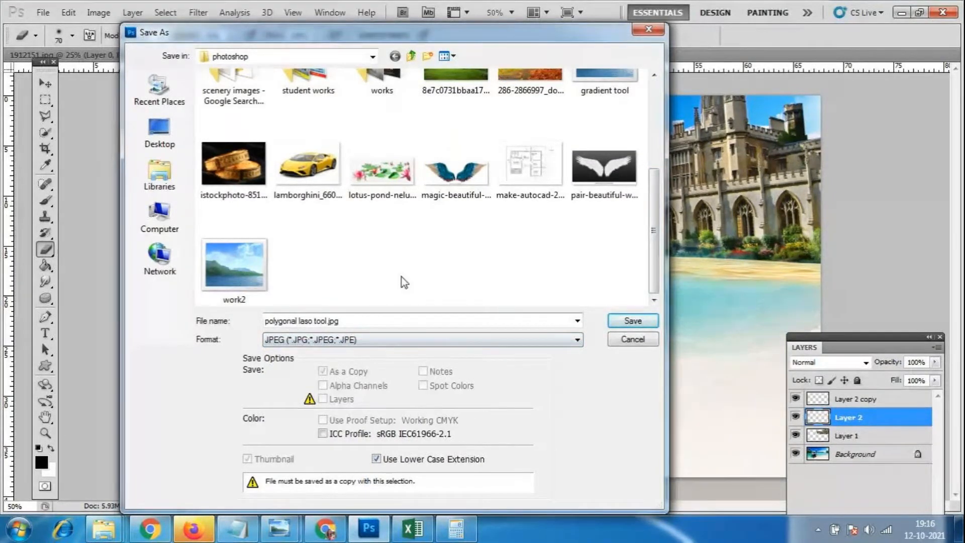
left_click(633, 320)
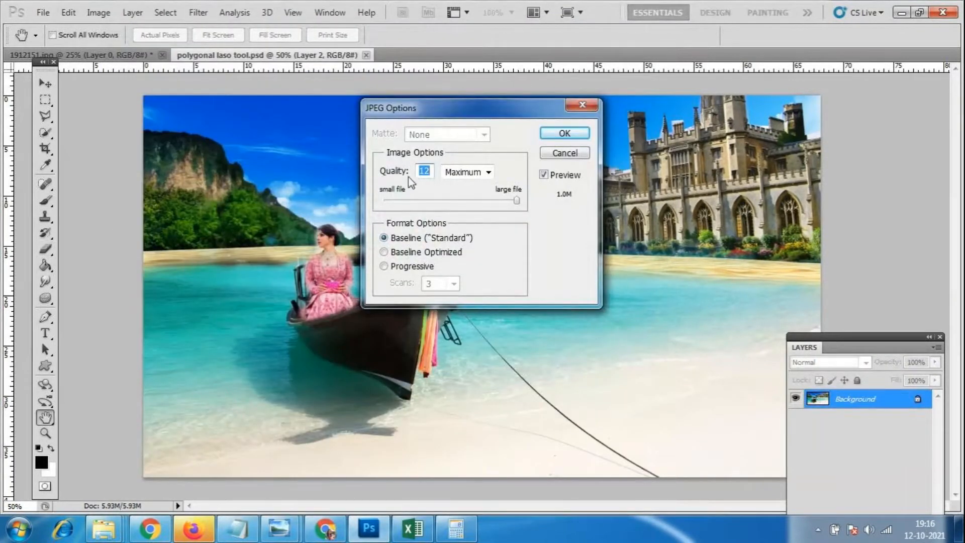
left_click(564, 133)
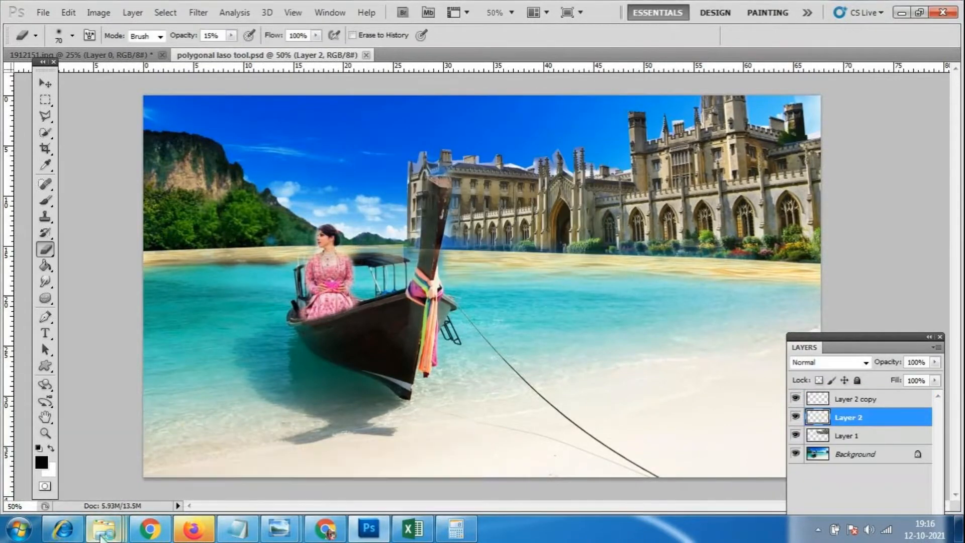
Switch to Windows Explorer and view the polygonal laso tool JPEG in Windows Photo Viewer
mouse_move(100, 534)
left_click(240, 470)
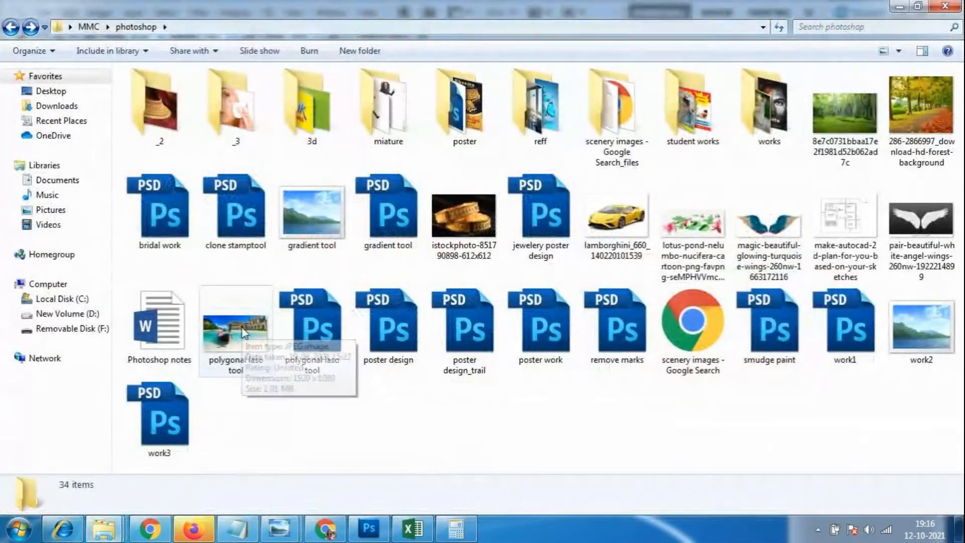
double_click(342, 316)
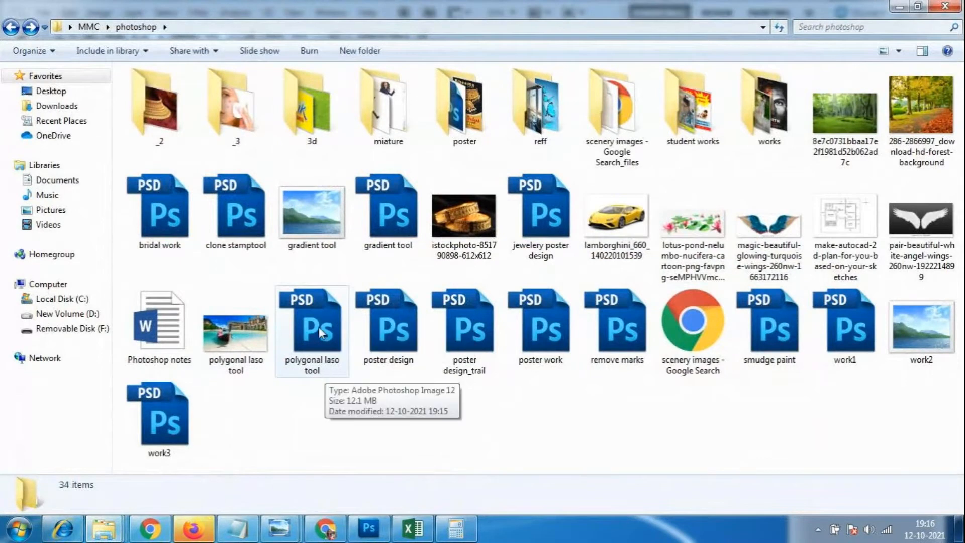
double_click(249, 343)
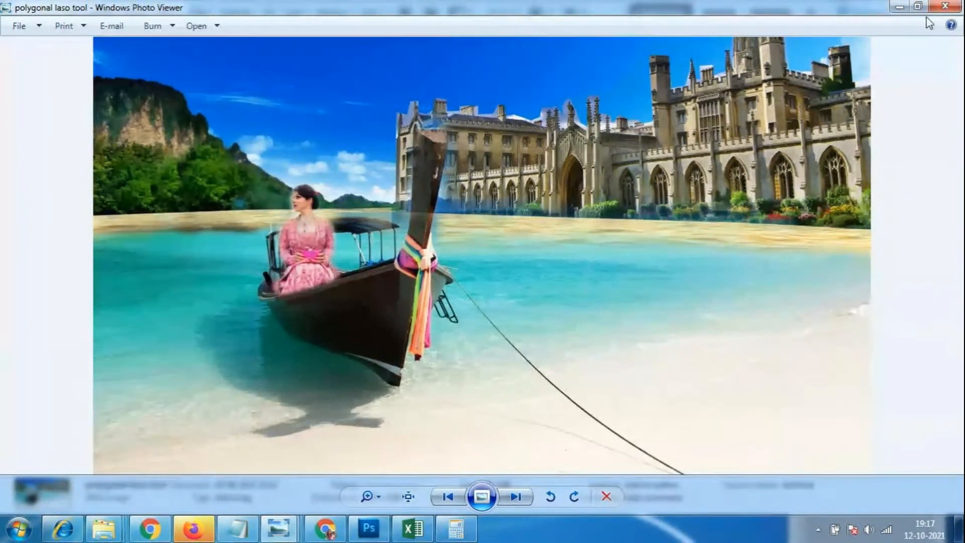
left_click(943, 7)
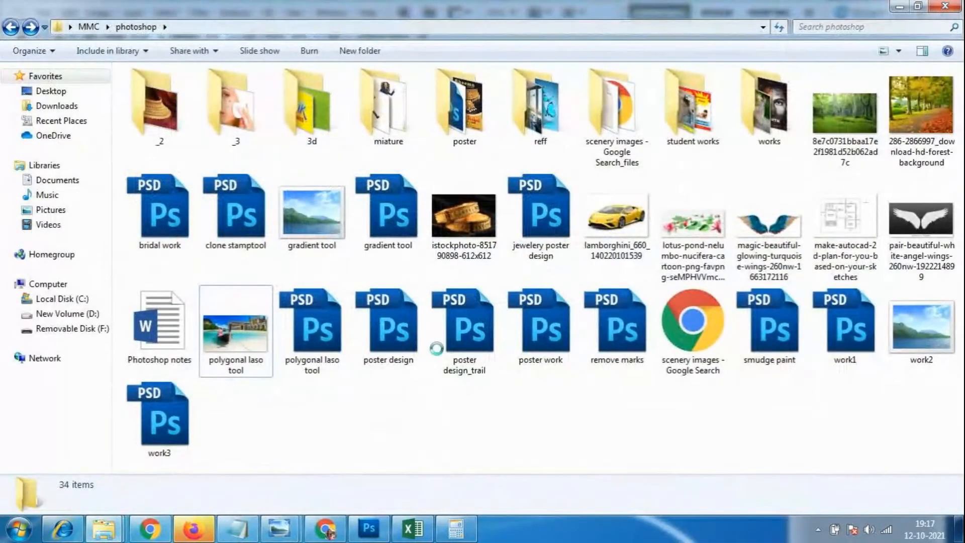
Refresh the photoshop folder and view the exported polygonal laso tool JPEG once more
right_click(378, 219)
left_click(429, 283)
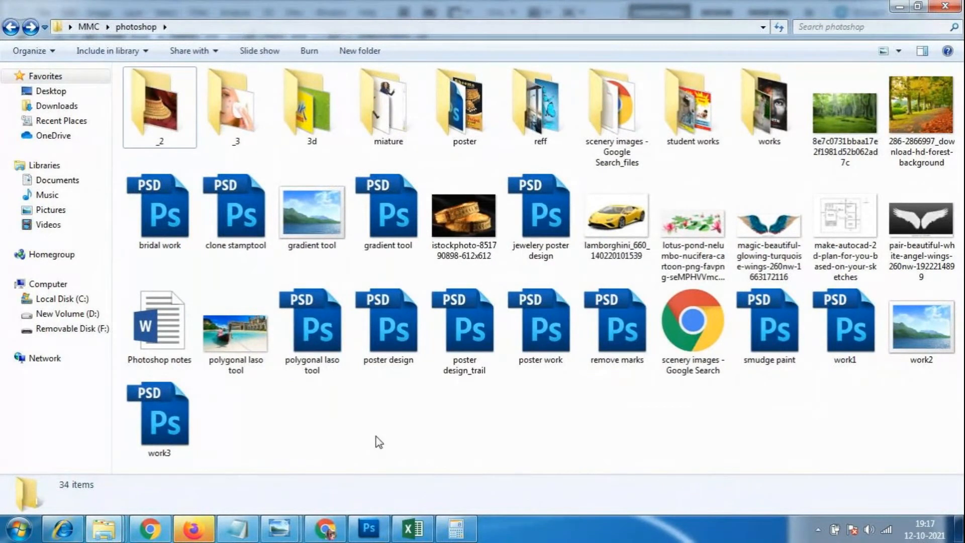
double_click(239, 339)
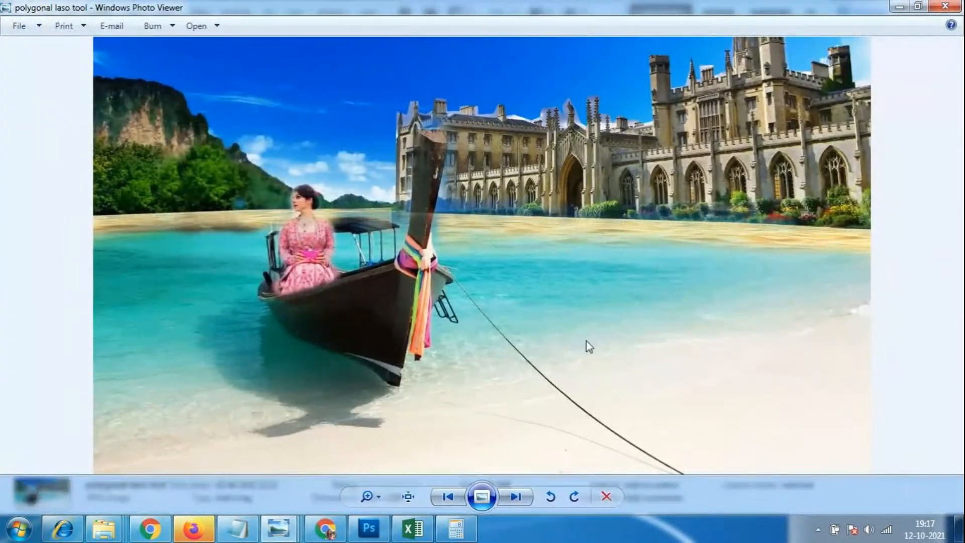
left_click(943, 7)
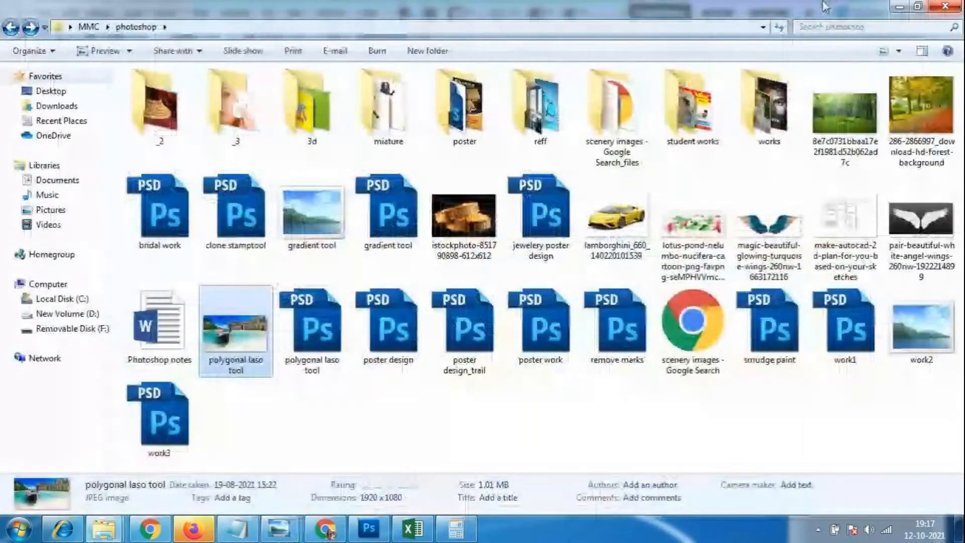
left_click(467, 418)
left_click(369, 528)
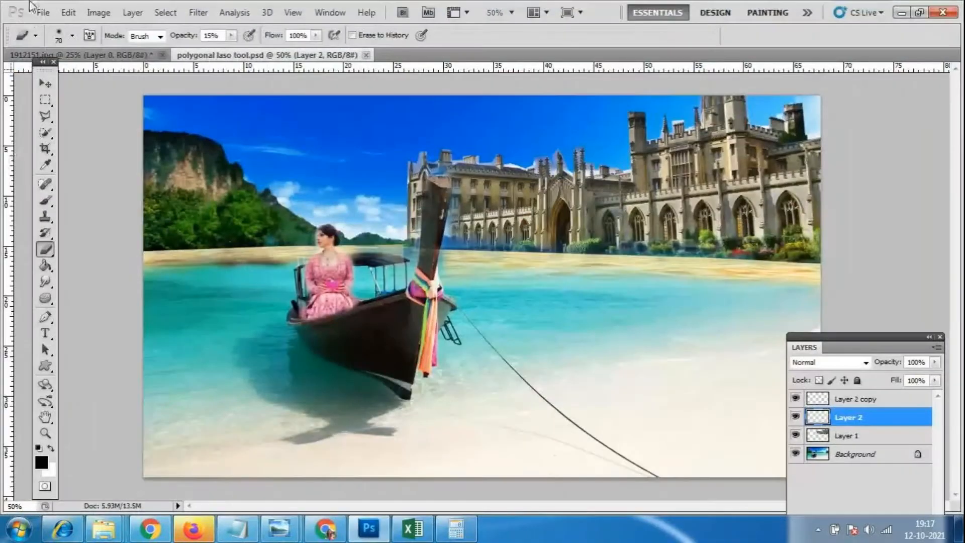
left_click(44, 14)
left_click(46, 42)
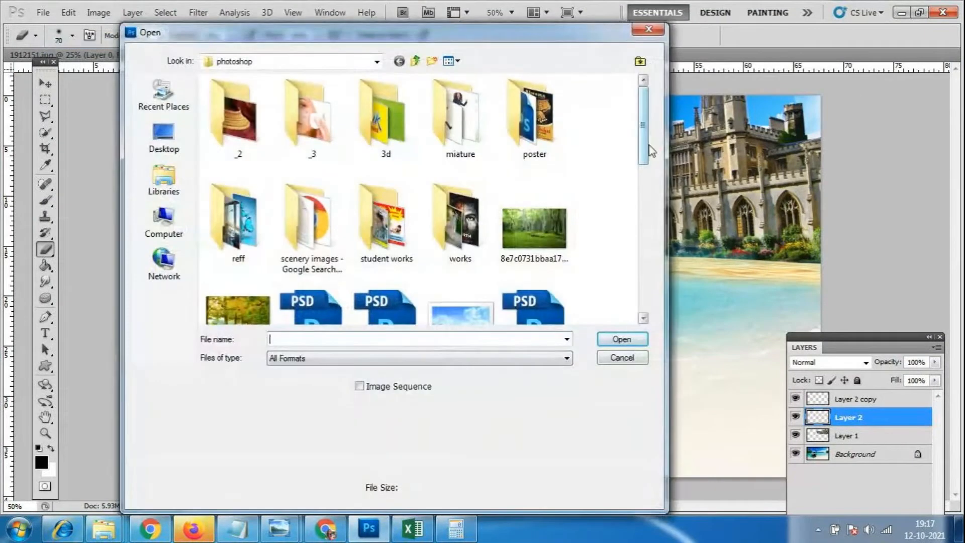
left_click_drag(646, 135, 623, 140)
double_click(234, 221)
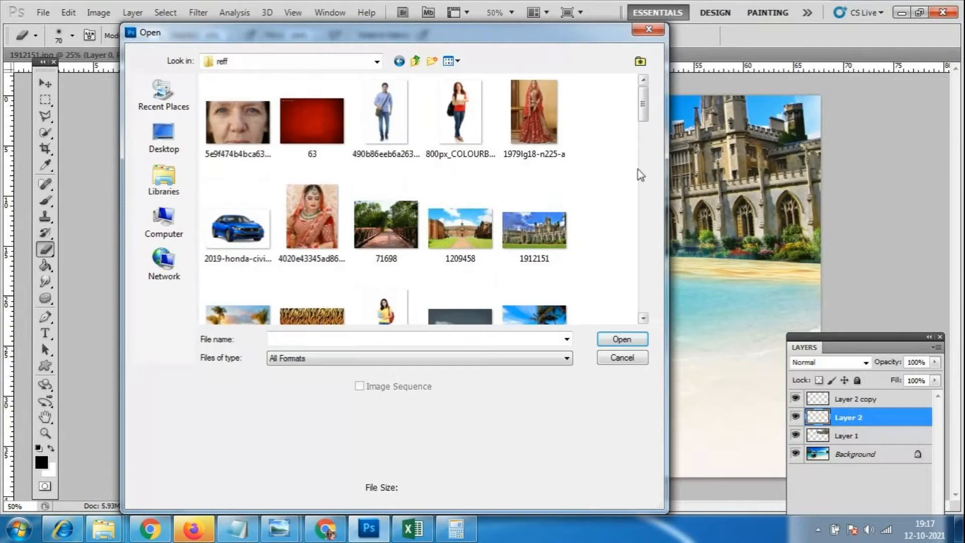
scroll(643, 151, "down", 2)
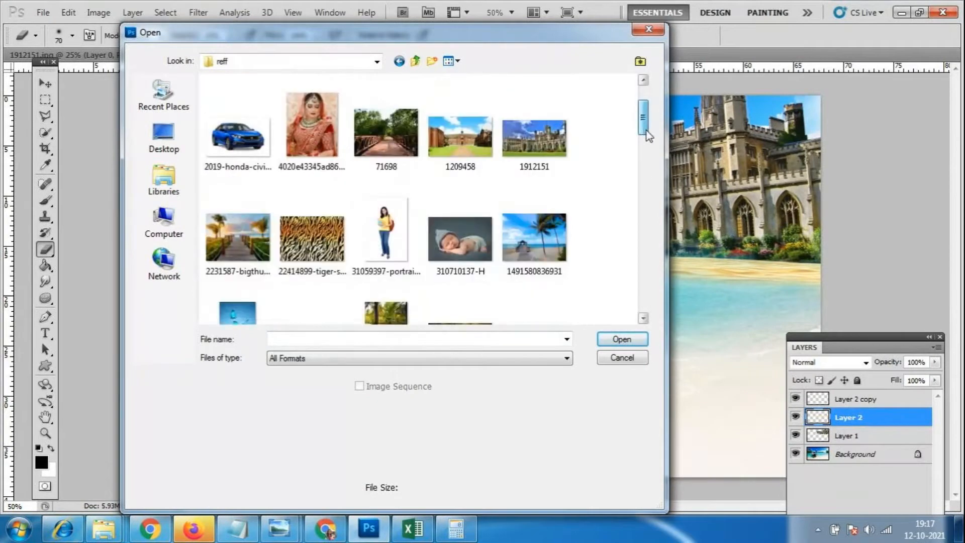
left_click_drag(647, 132, 650, 234)
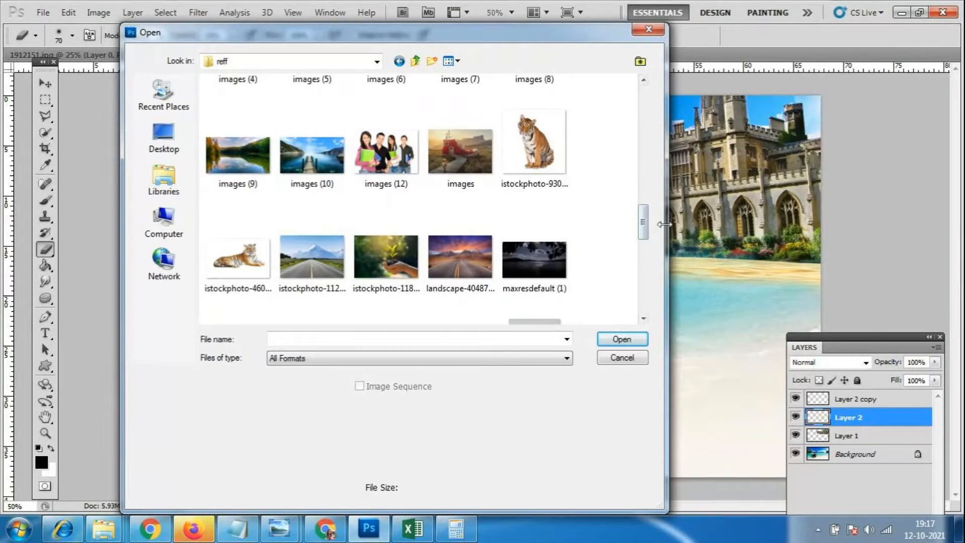
left_click_drag(648, 226, 643, 257)
left_click(237, 241)
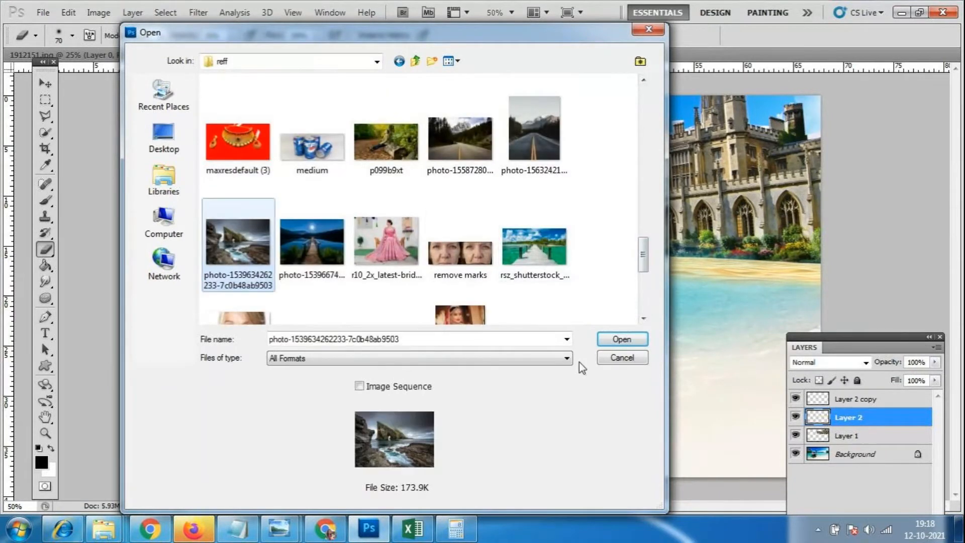
left_click(611, 342)
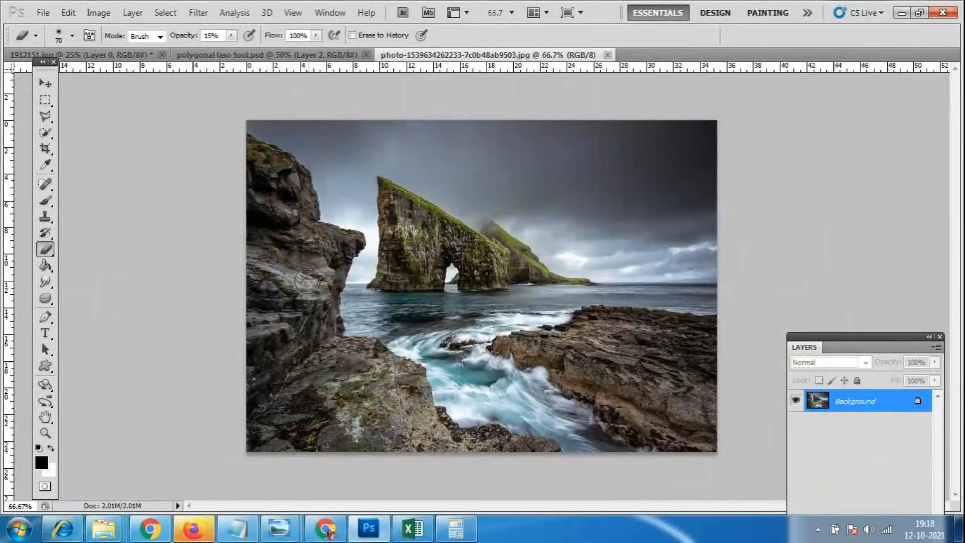
Choose the Polygonal Lasso tool for selecting in the rocky coast photo
left_click(46, 117)
right_click(47, 117)
left_click(120, 127)
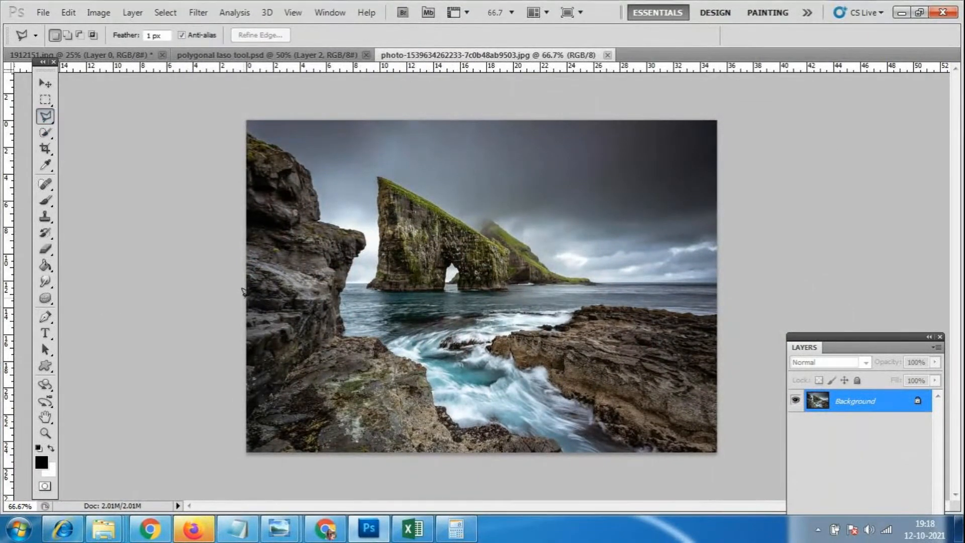
left_click(243, 320)
left_click(340, 300)
left_click(583, 283)
left_click(732, 280)
left_click(768, 145)
left_click(698, 98)
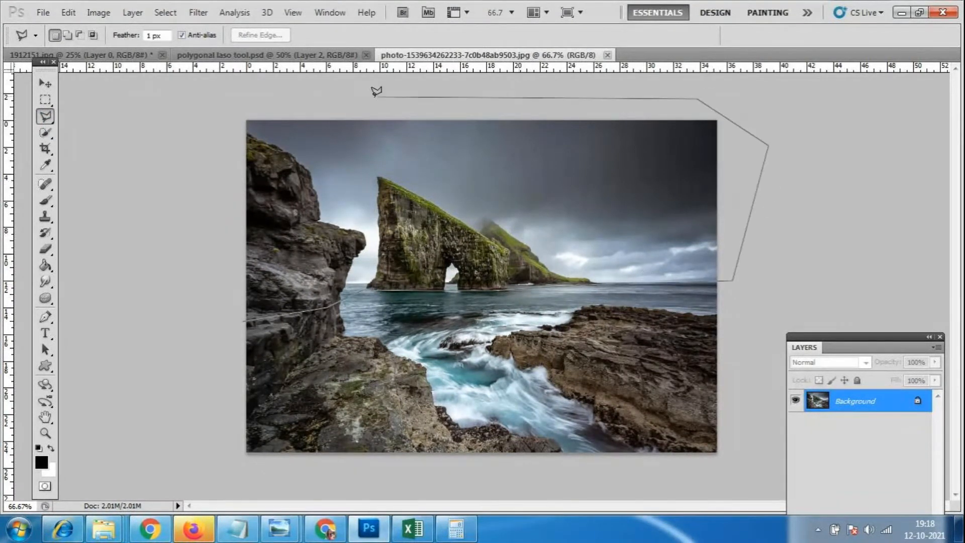
left_click(216, 95)
left_click(156, 203)
left_click(243, 319)
Select the sky, sea arch and upper cliff above the waterline of the coast photo with the Polygonal Lasso tool
left_click(239, 323)
left_click(236, 315)
left_click(375, 289)
left_click(486, 292)
left_click(602, 283)
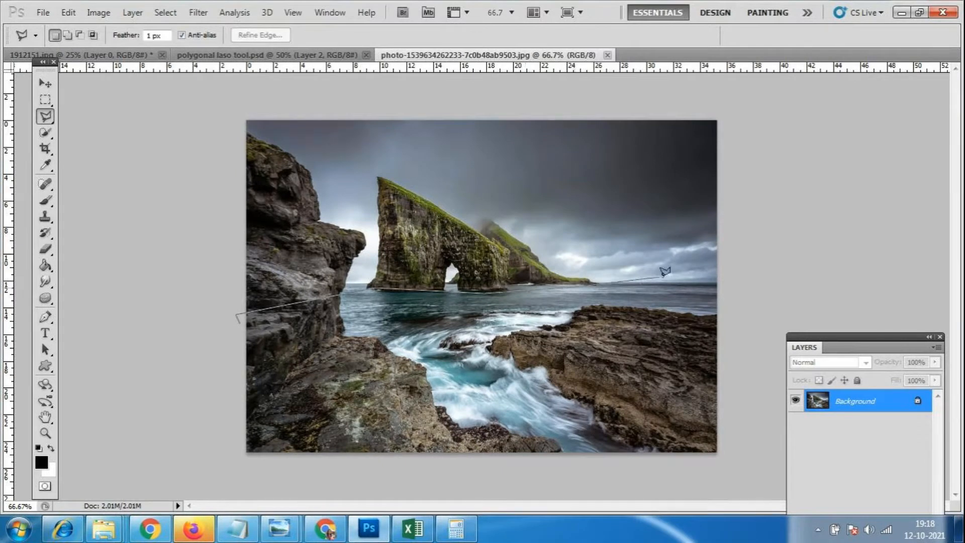
left_click(776, 277)
left_click(737, 100)
left_click(573, 86)
left_click(256, 100)
left_click(150, 114)
left_click(158, 210)
left_click(178, 283)
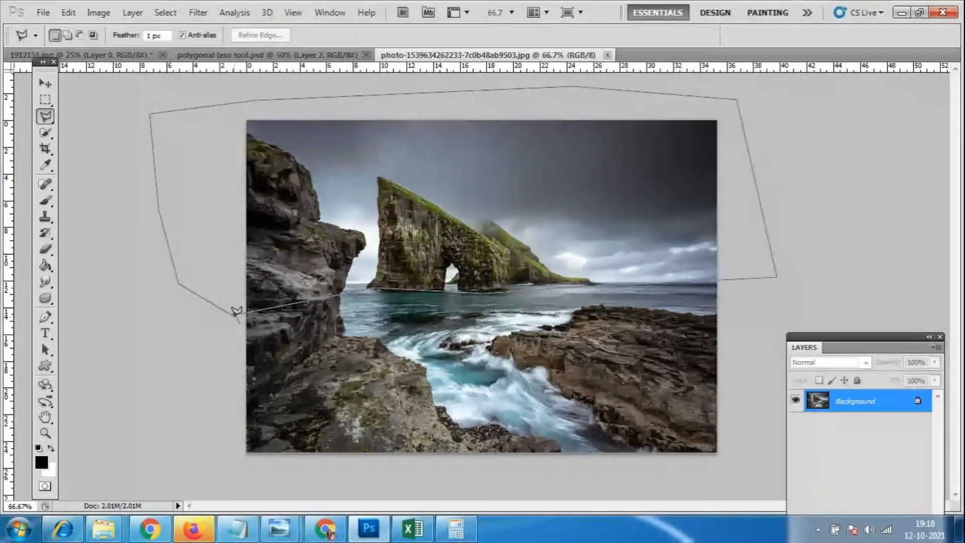
double_click(237, 318)
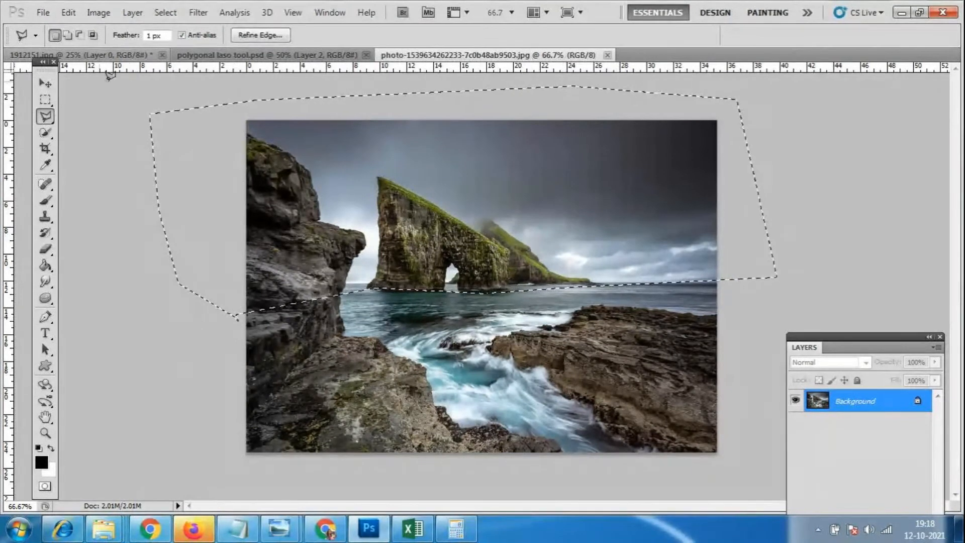
Move the selected cliffs and sky into polygonal laso tool.psd as a new layer and close the source photo
left_click(45, 83)
left_click_drag(485, 56, 704, 95)
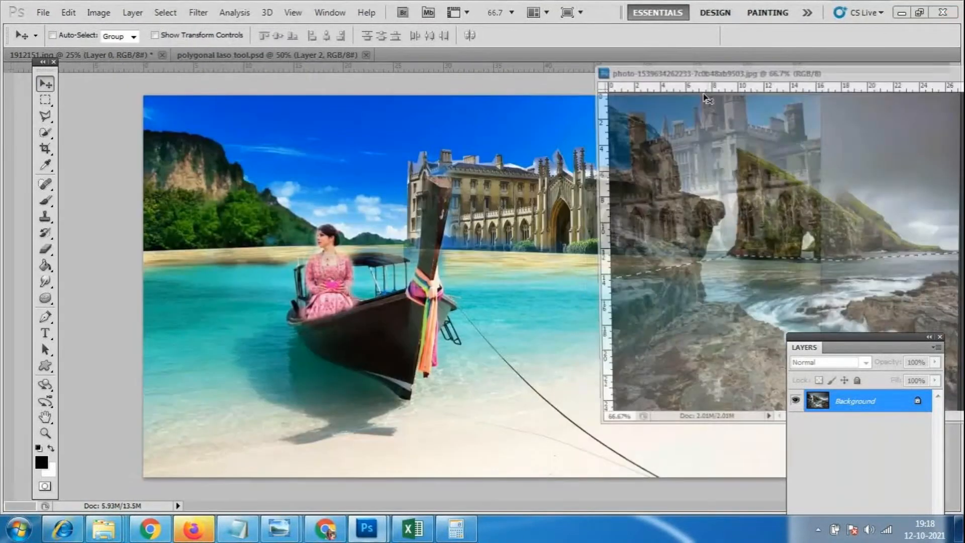
left_click_drag(761, 199, 300, 217)
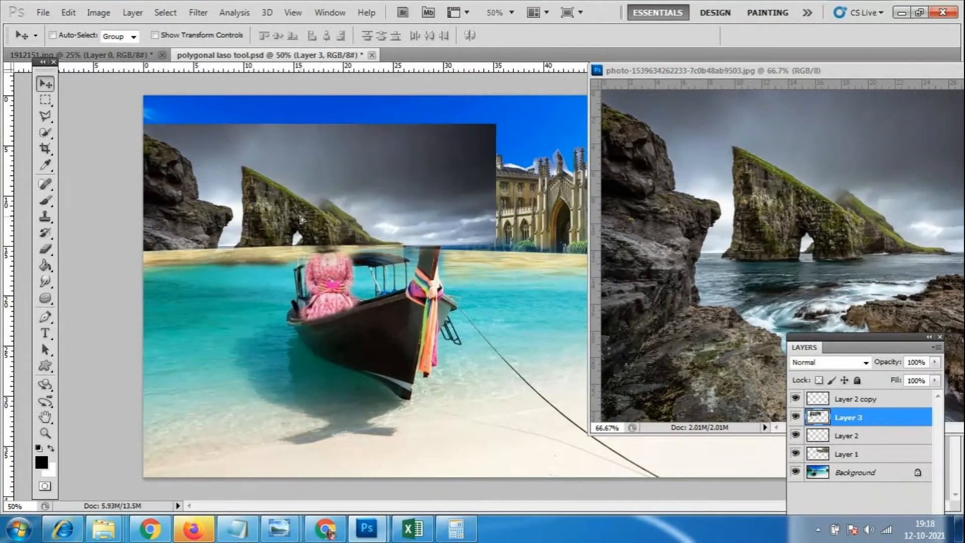
left_click_drag(916, 71, 625, 96)
left_click(782, 95)
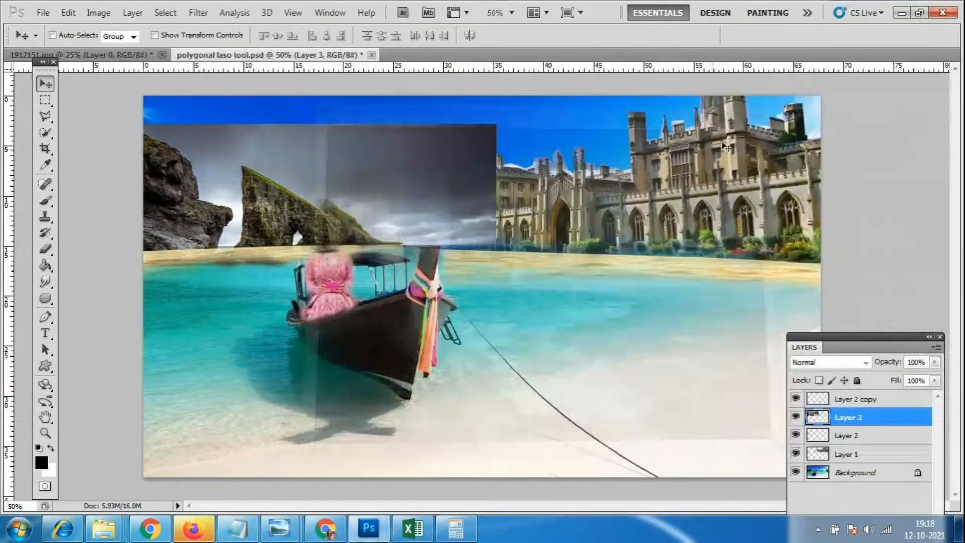
Reorder Layer 3 so it sits beneath Layer 1 and directly above the Background layer
left_click_drag(883, 339, 830, 149)
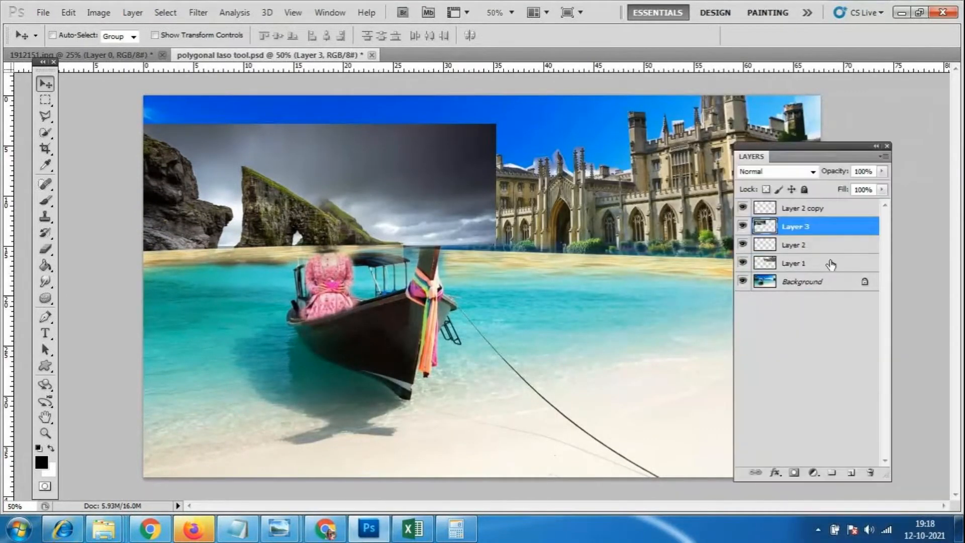
left_click_drag(786, 228, 809, 274)
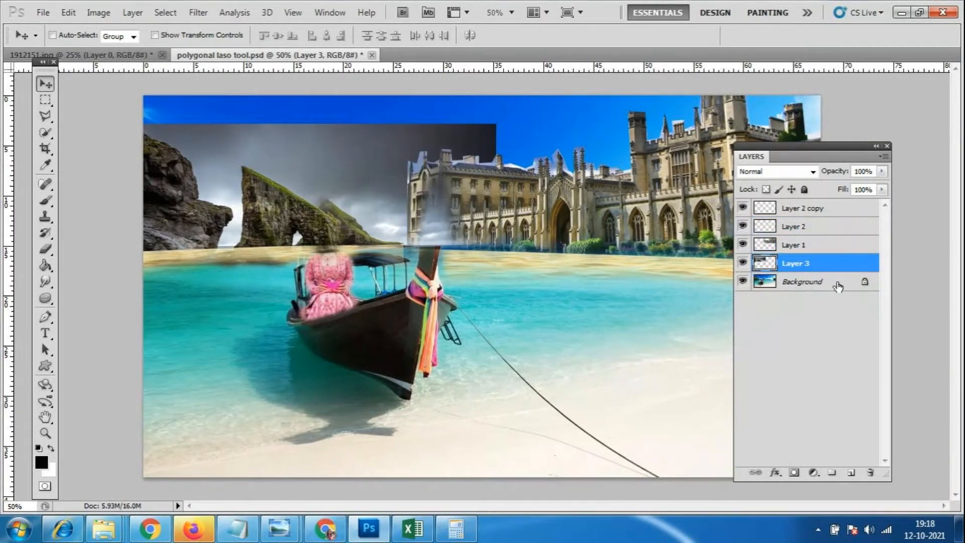
Shift Layer 3 slightly and free-transform it to about 80% width and 126% height with a slight rotation of about 0.9°
mouse_move(266, 167)
left_mouse_down()
mouse_move(303, 141)
mouse_move(314, 110)
mouse_move(423, 164)
mouse_move(249, 166)
mouse_move(457, 259)
mouse_move(374, 295)
mouse_move(366, 164)
mouse_move(345, 156)
mouse_move(467, 156)
mouse_move(236, 149)
mouse_move(270, 157)
left_mouse_up()
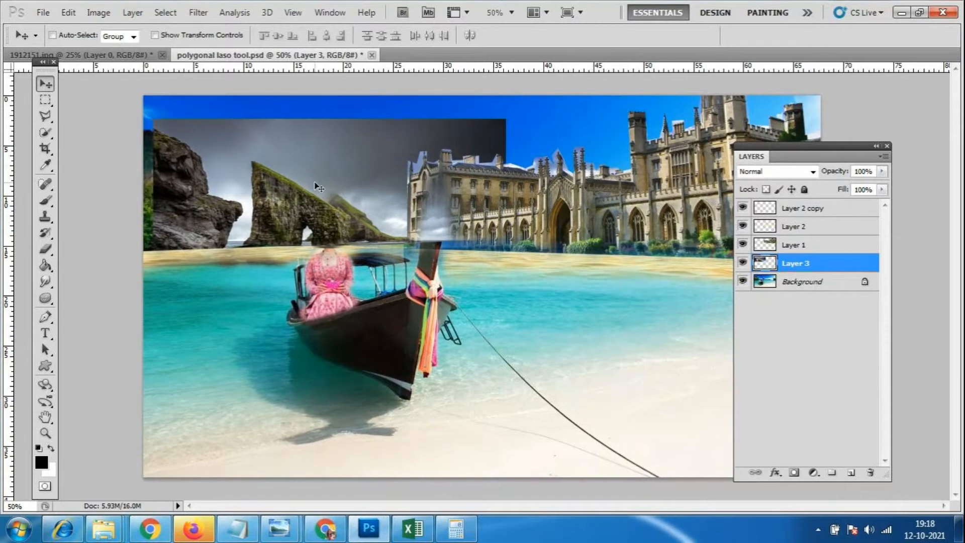
key("ctrl+t")
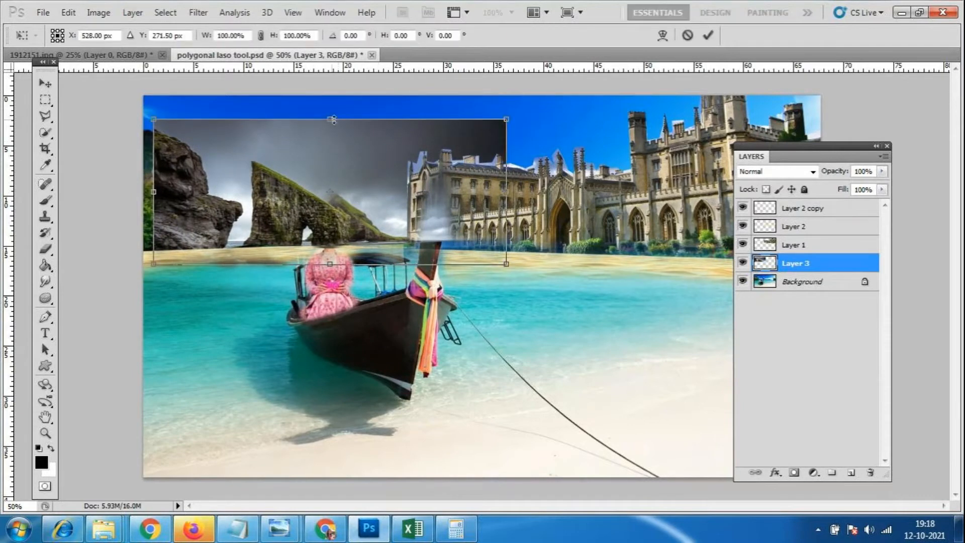
left_click_drag(330, 119, 331, 89)
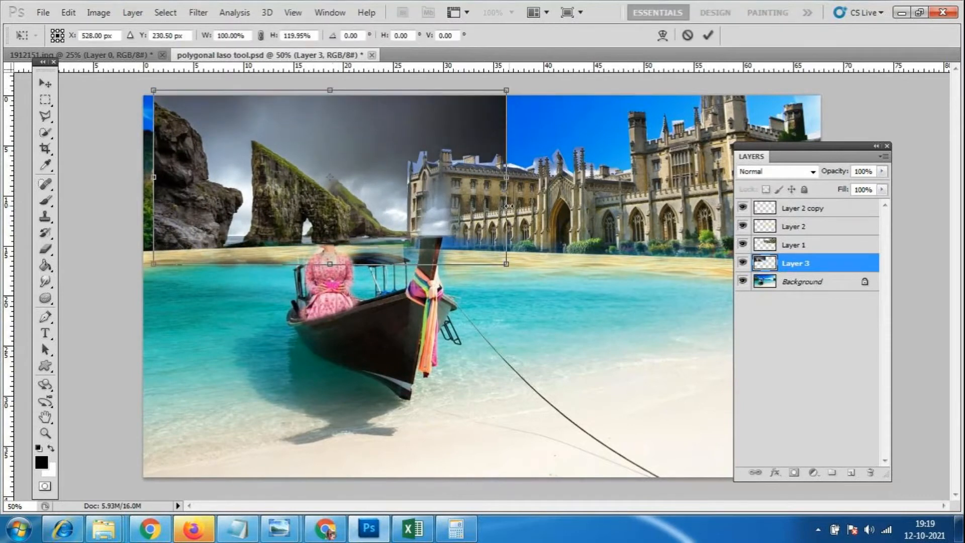
left_click_drag(506, 263, 458, 285)
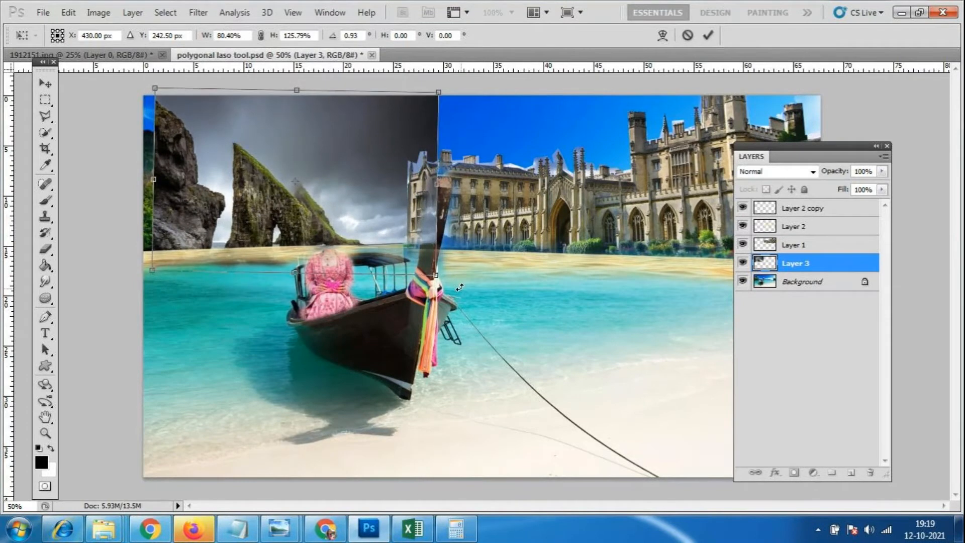
key("Return")
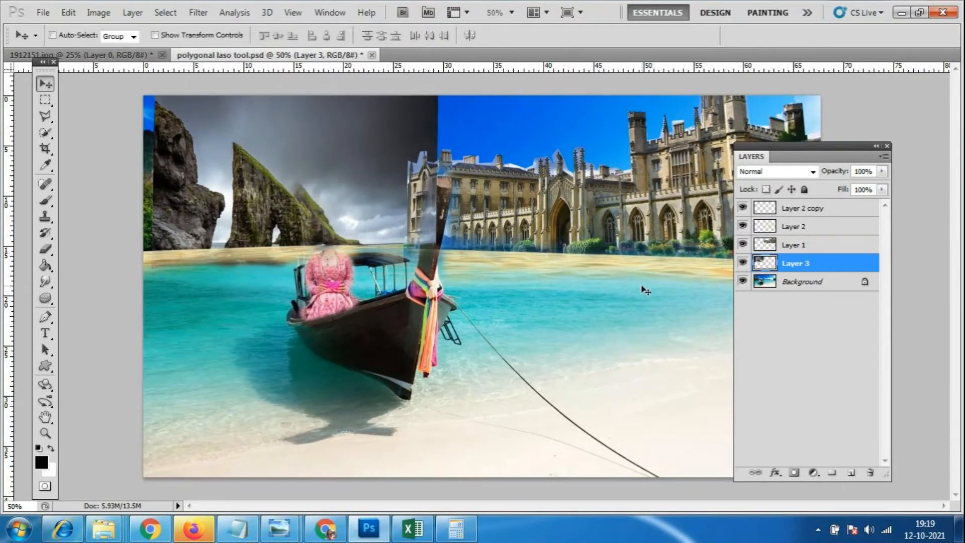
Fade Layer 3's cliff top and upper stormy sky with the Eraser, raising its opacity to 20%
left_click(47, 250)
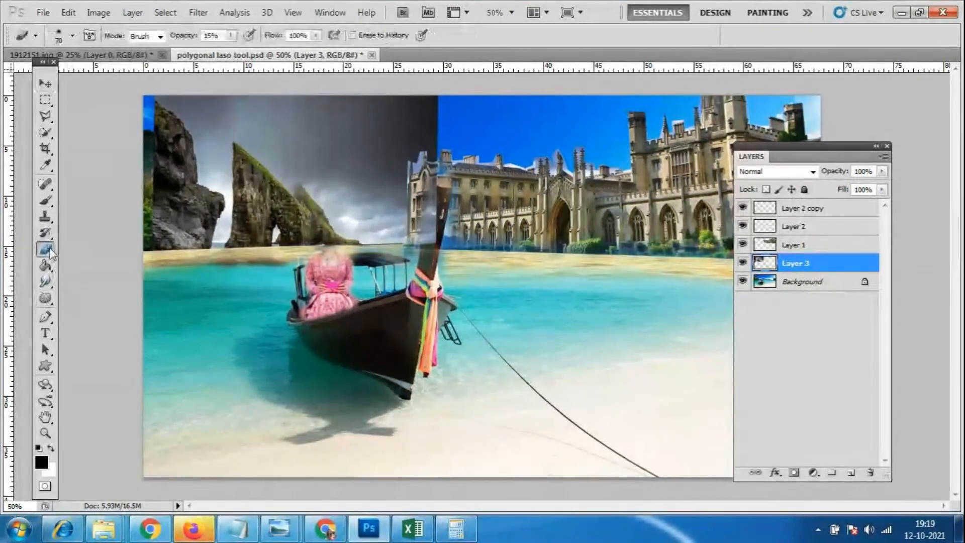
mouse_move(151, 113)
left_mouse_down()
mouse_move(161, 107)
mouse_move(173, 134)
mouse_move(163, 107)
left_mouse_up()
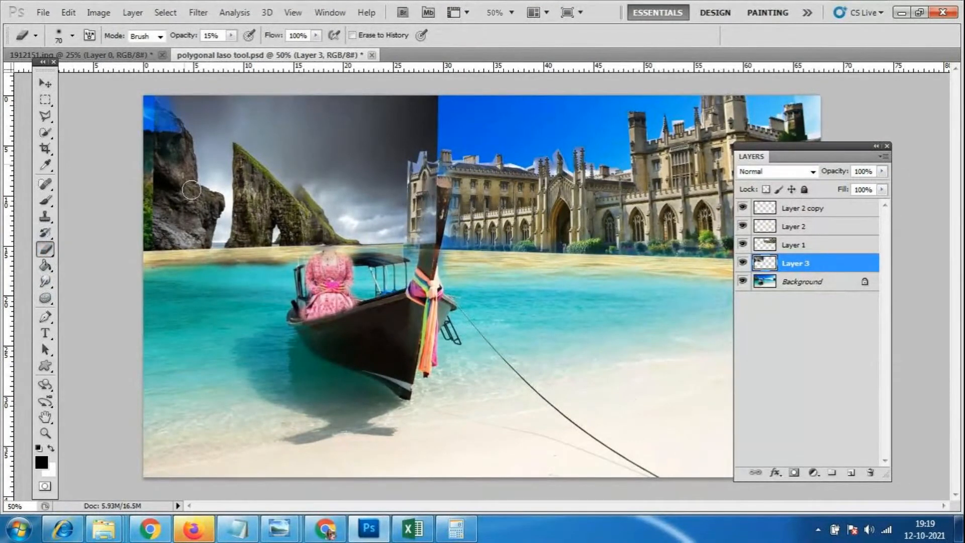
left_click(219, 36)
type("20")
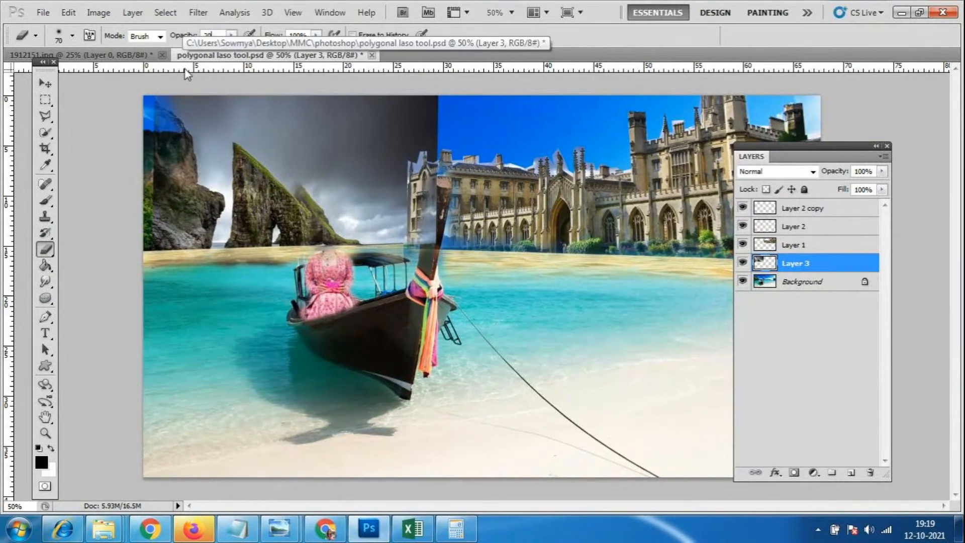
mouse_move(185, 136)
left_mouse_down()
mouse_move(176, 144)
mouse_move(171, 124)
mouse_move(153, 114)
mouse_move(168, 200)
mouse_move(164, 130)
mouse_move(185, 149)
left_mouse_up()
mouse_move(185, 151)
left_mouse_down()
mouse_move(198, 101)
mouse_move(427, 115)
left_mouse_up()
mouse_move(255, 103)
left_mouse_down()
mouse_move(381, 141)
mouse_move(362, 131)
mouse_move(394, 109)
mouse_move(409, 136)
mouse_move(441, 134)
left_mouse_up()
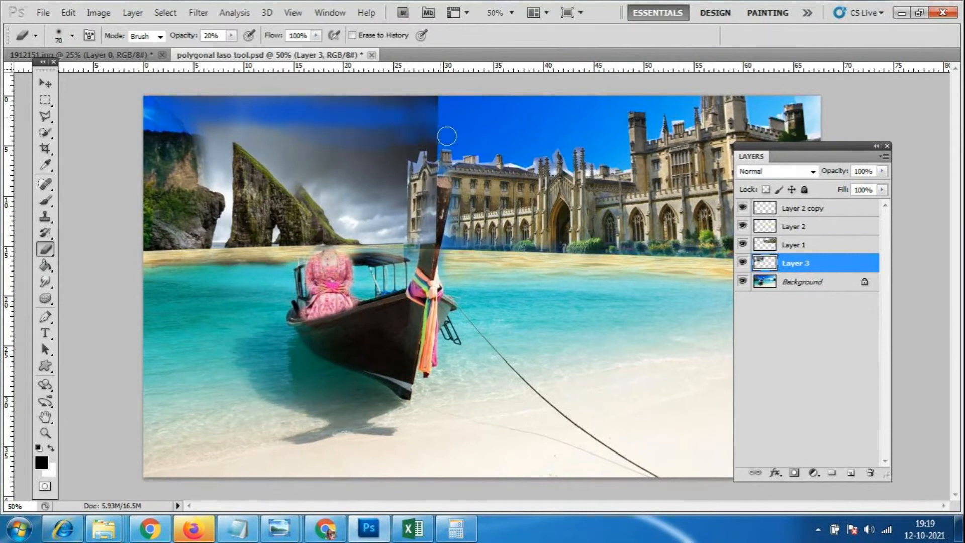
Erase Layer 3's dark sky between the sea arch and castle at 25% opacity, enlarging the eraser to 125 px
double_click(219, 34)
type("25")
key("Return")
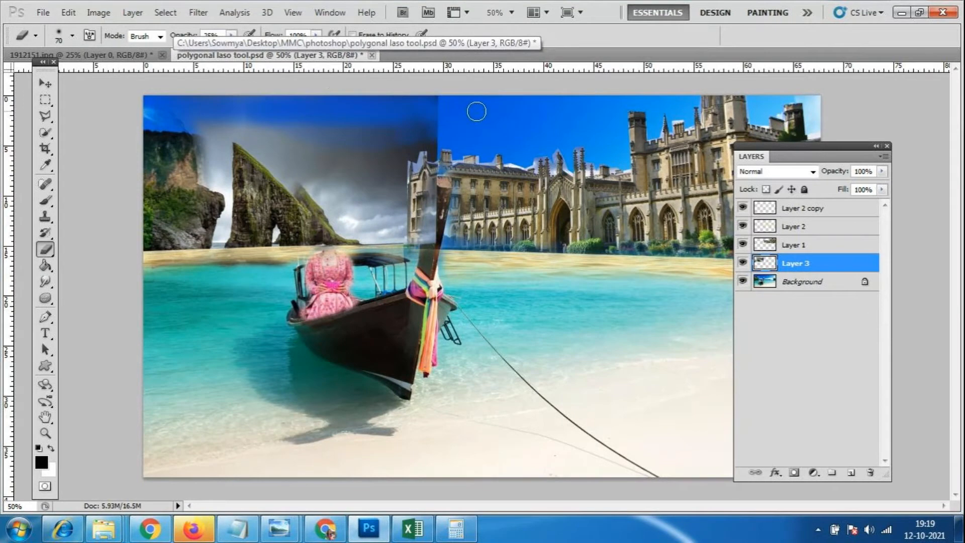
mouse_move(381, 161)
left_mouse_down()
mouse_move(357, 118)
mouse_move(343, 139)
mouse_move(343, 191)
mouse_move(331, 132)
mouse_move(398, 143)
mouse_move(402, 131)
mouse_move(427, 149)
mouse_move(434, 117)
mouse_move(436, 136)
mouse_move(426, 98)
mouse_move(437, 101)
mouse_move(433, 181)
mouse_move(414, 190)
mouse_move(411, 129)
mouse_move(394, 237)
mouse_move(384, 202)
mouse_move(269, 113)
mouse_move(291, 151)
mouse_move(367, 226)
mouse_move(404, 215)
left_mouse_up()
key("bracketright")
key("bracketright")
key("bracketright")
key("bracketright")
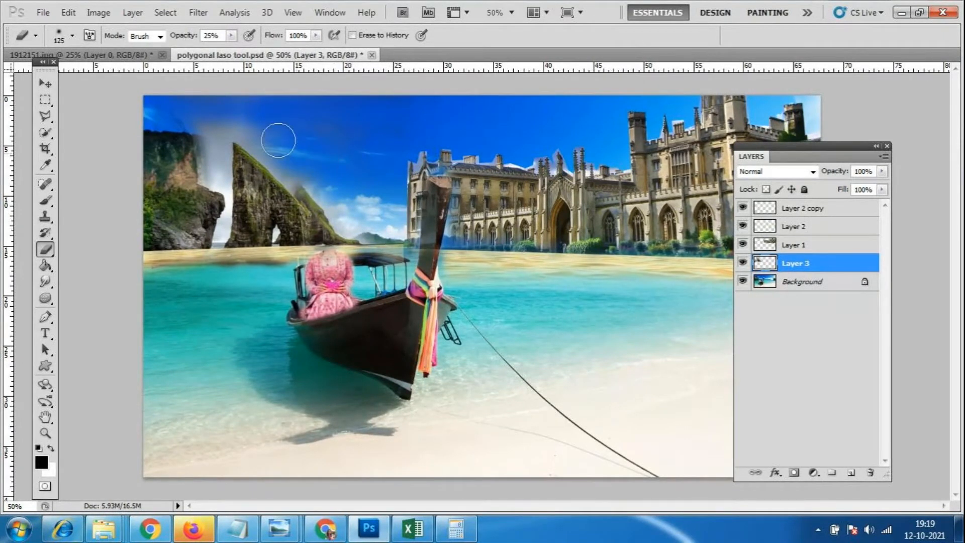
Erase the leftover rock and grey haze around the sea arch on Layer 3
mouse_move(230, 123)
left_mouse_down()
mouse_move(207, 242)
mouse_move(207, 226)
mouse_move(212, 231)
mouse_move(169, 251)
mouse_move(183, 168)
mouse_move(155, 103)
mouse_move(172, 114)
mouse_move(220, 108)
mouse_move(223, 133)
mouse_move(231, 128)
mouse_move(291, 176)
left_mouse_up()
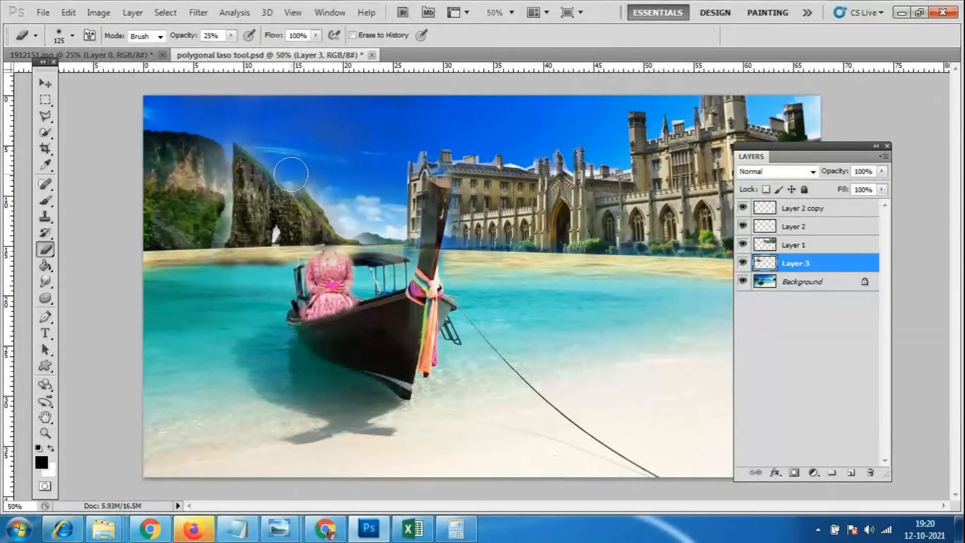
left_click_drag(340, 145, 337, 166)
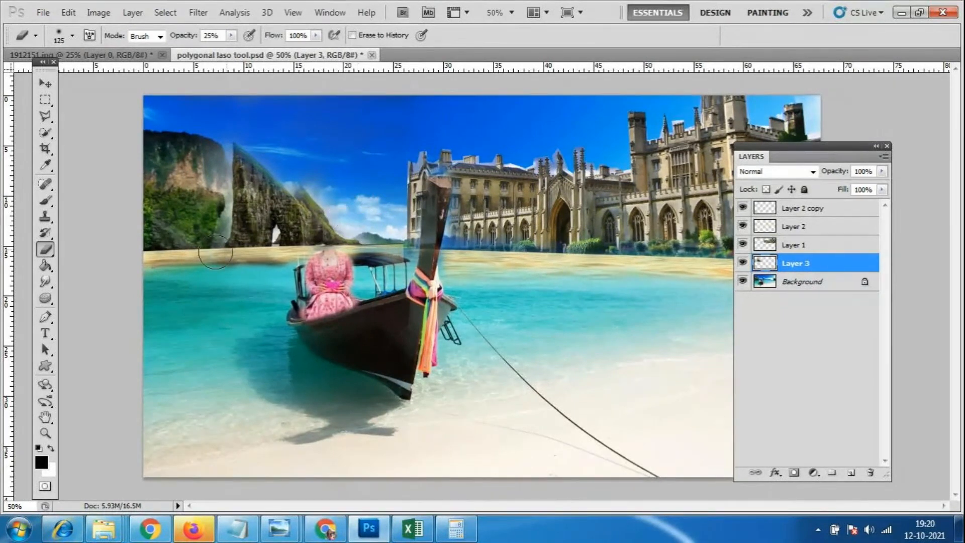
left_click_drag(242, 221, 246, 202)
left_click_drag(216, 157, 204, 232)
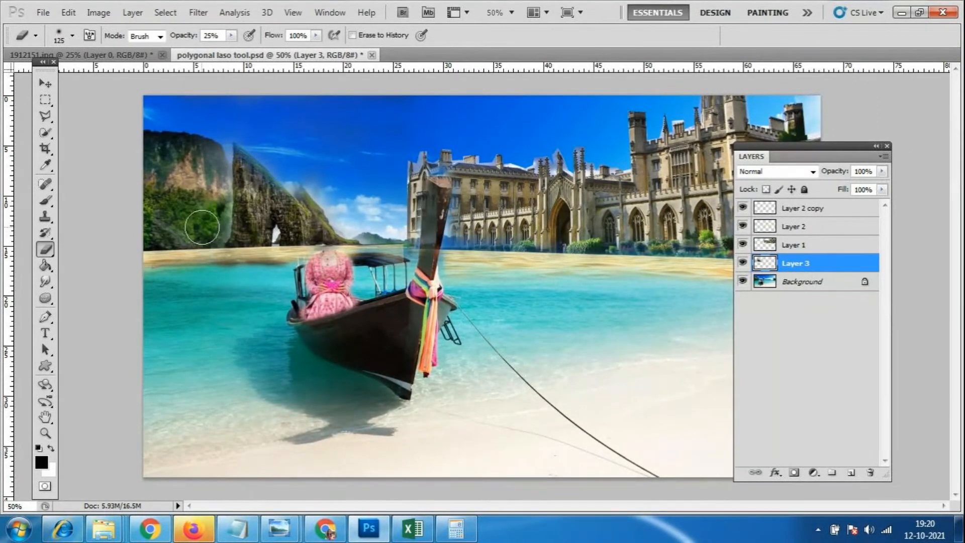
Nudge Layer 3 to the right with the Move tool so the sea arch stands clear of the green cliff
left_click(43, 85)
key("Right")
key("Right")
key("Right")
key("Right")
key("Right")
key("Right")
key("Right")
key("Right")
key("Right")
key("Right")
key("Right")
key("Right")
key("Right")
key("Right")
key("Right")
key("Right")
key("Right")
key("Right")
key("Right")
key("Right")
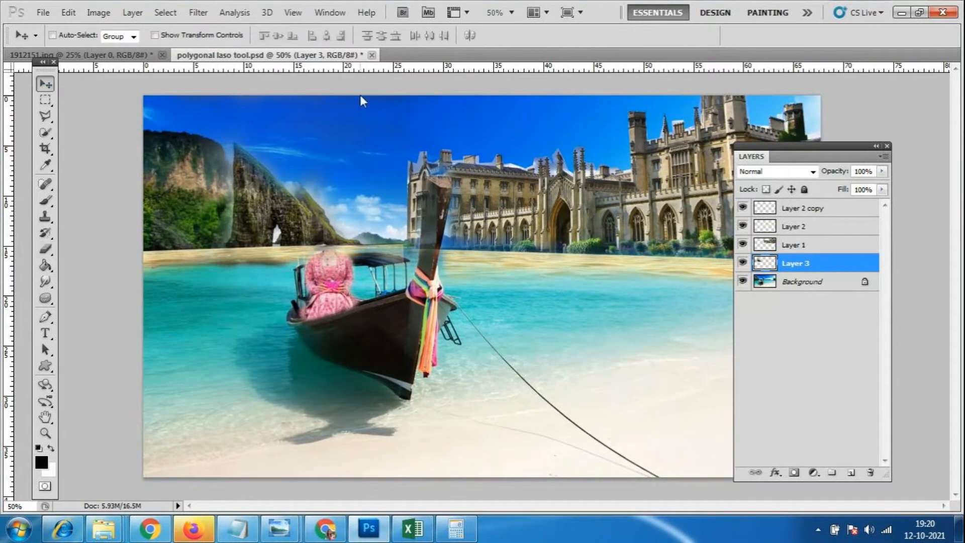
key("Right")
key("Right")
key("Right")
key("Right")
key("Right")
key("Right")
key("Right")
key("Right")
key("Right")
key("Right")
key("Right")
key("Right")
key("Right")
key("Right")
key("Right")
key("Right")
key("Right")
key("Right")
key("Right")
key("Right")
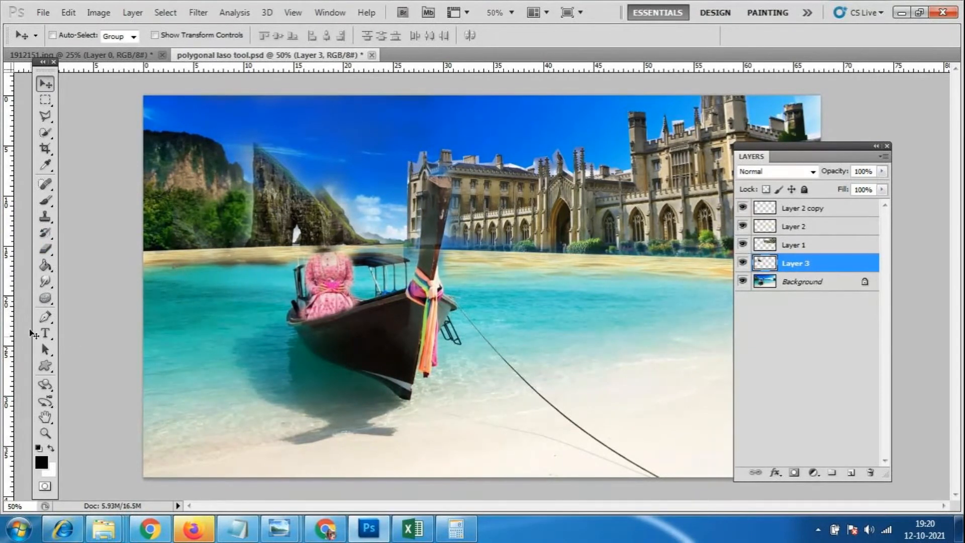
Erase the part of Layer 3 around the seated woman's head and shoulders using a 70 px eraser
left_click(45, 249)
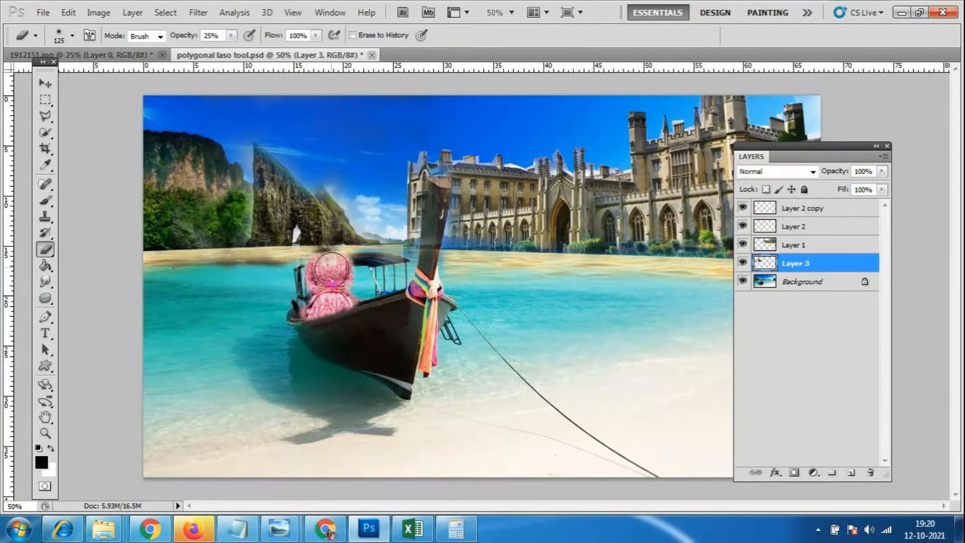
key("bracketleft")
mouse_move(330, 265)
left_mouse_down()
mouse_move(324, 236)
mouse_move(332, 257)
mouse_move(334, 235)
mouse_move(329, 260)
mouse_move(350, 275)
mouse_move(357, 233)
left_mouse_up()
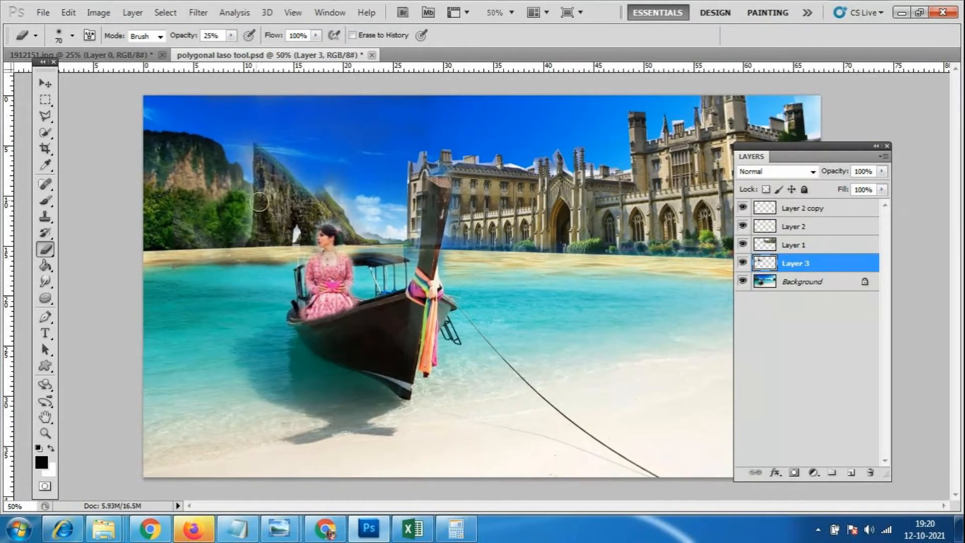
Erase the remaining haze along the sea arch's base and side edges on Layer 3, moving the Layers panel off the image
left_click_drag(227, 244, 257, 247)
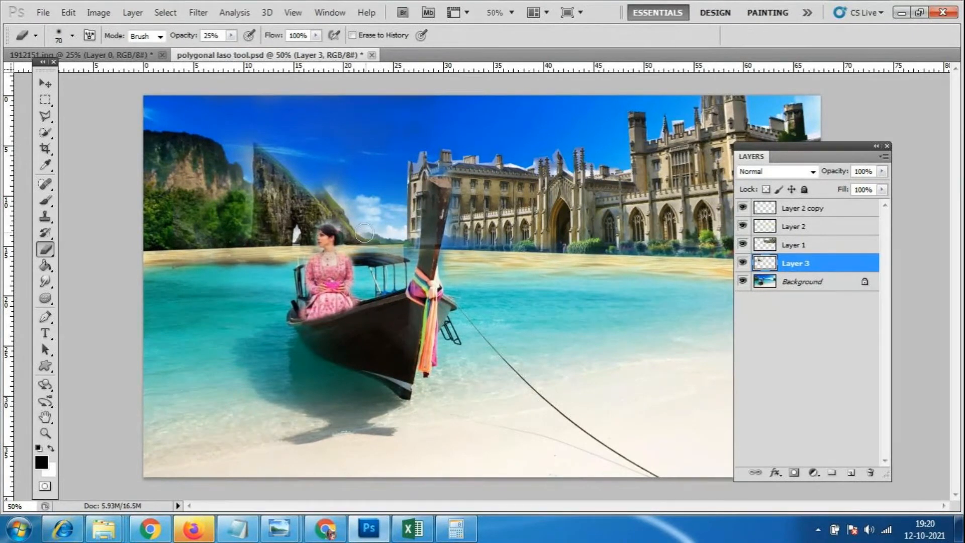
mouse_move(363, 227)
left_mouse_down()
mouse_move(414, 250)
mouse_move(376, 236)
left_mouse_up()
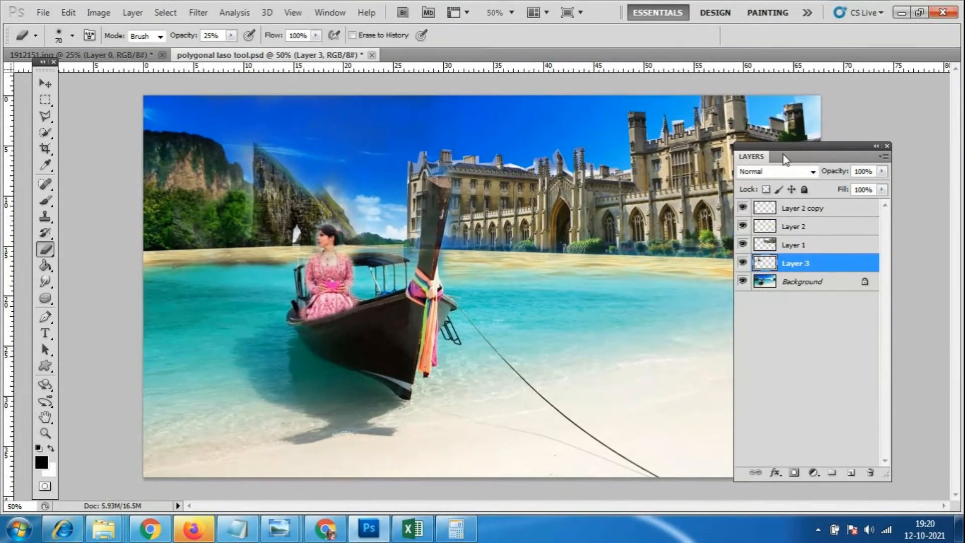
left_click_drag(773, 144, 865, 164)
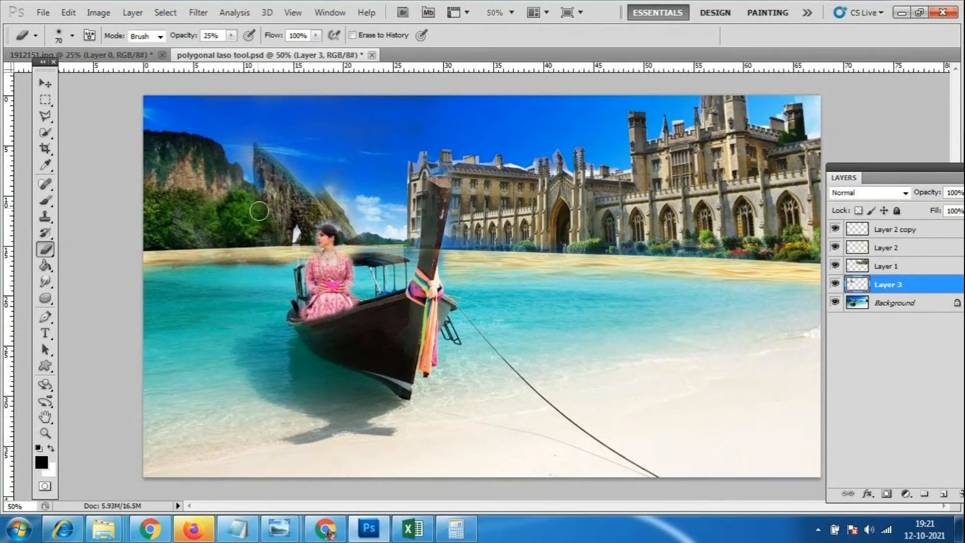
mouse_move(263, 216)
left_mouse_down()
mouse_move(242, 219)
mouse_move(249, 209)
mouse_move(226, 224)
mouse_move(239, 224)
left_mouse_up()
left_click(267, 241)
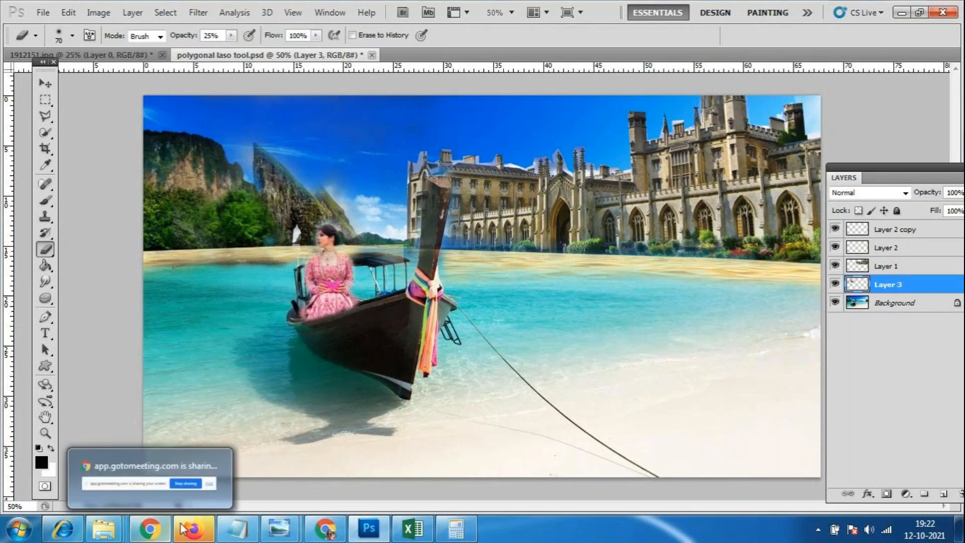
Save the changes to polygonal laso tool.psd
left_click(155, 532)
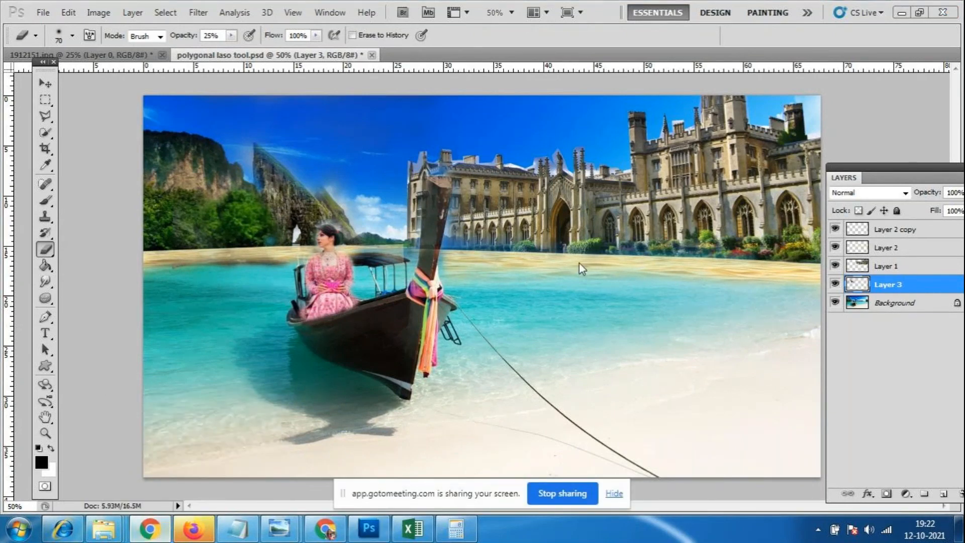
left_click(43, 12)
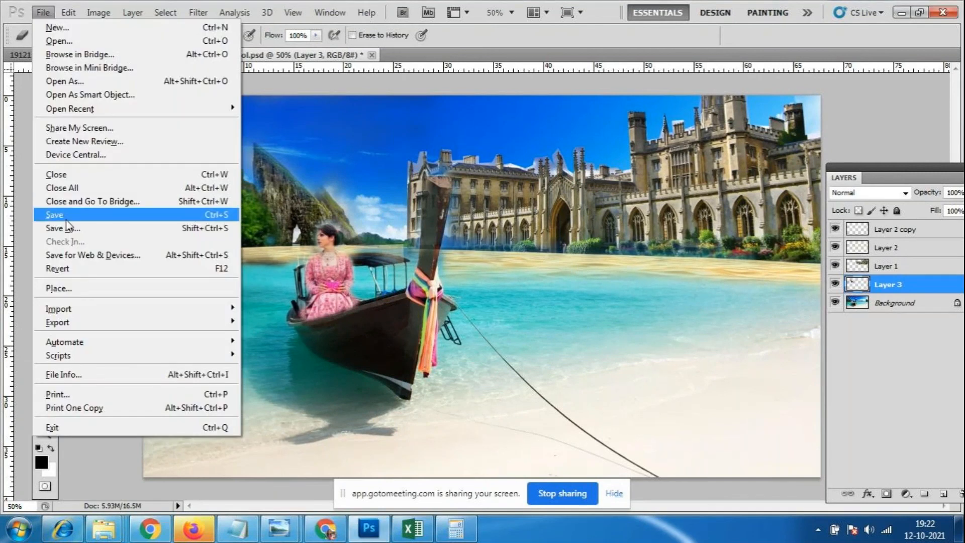
left_click(75, 215)
Save a JPEG copy of the composite over the existing polygonal laso tool.jpg in the photoshop folder
left_click(49, 15)
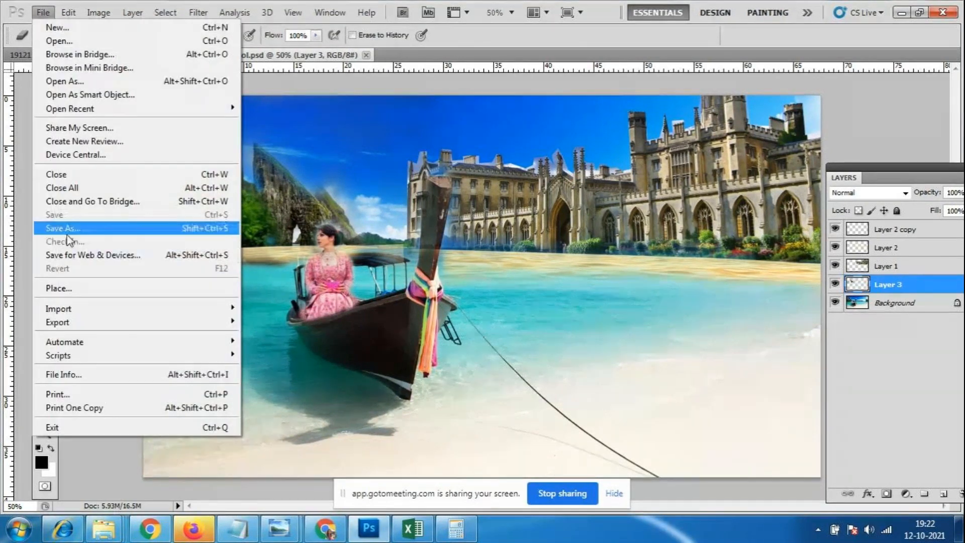
left_click(67, 229)
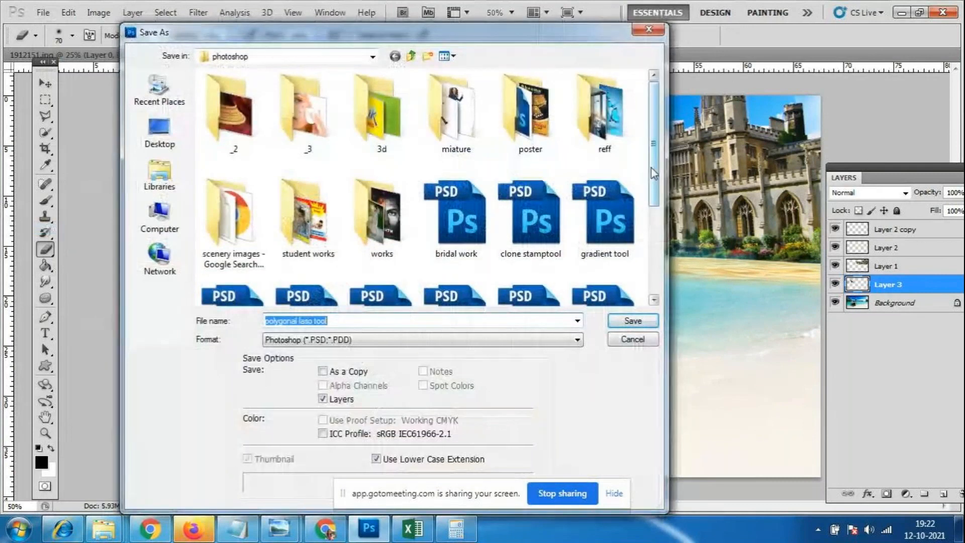
left_click_drag(653, 167, 676, 282)
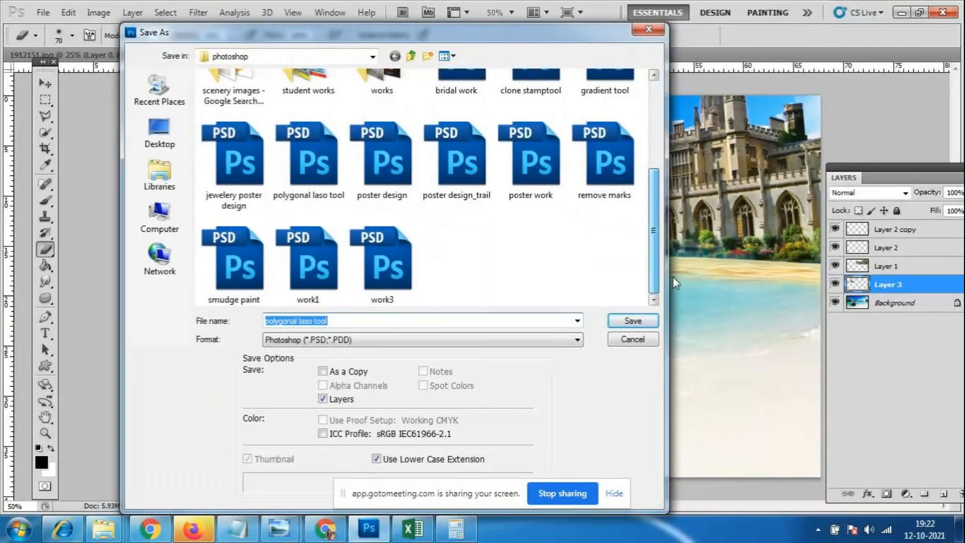
left_click(377, 340)
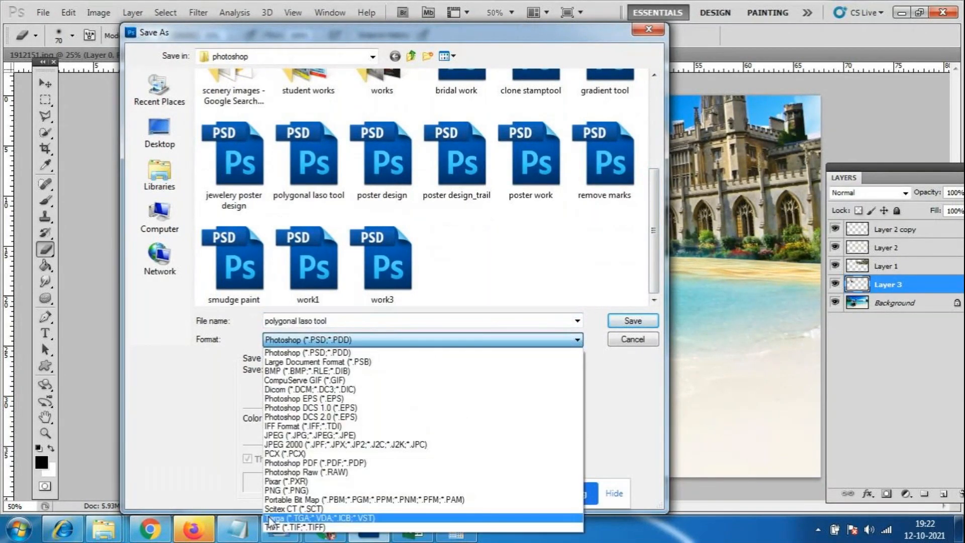
left_click(302, 434)
left_click(236, 281)
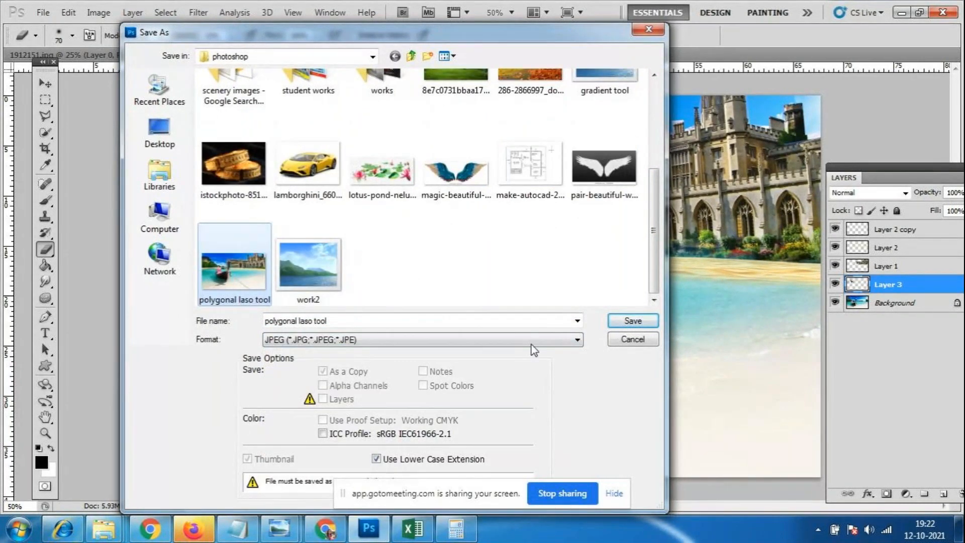
left_click(632, 320)
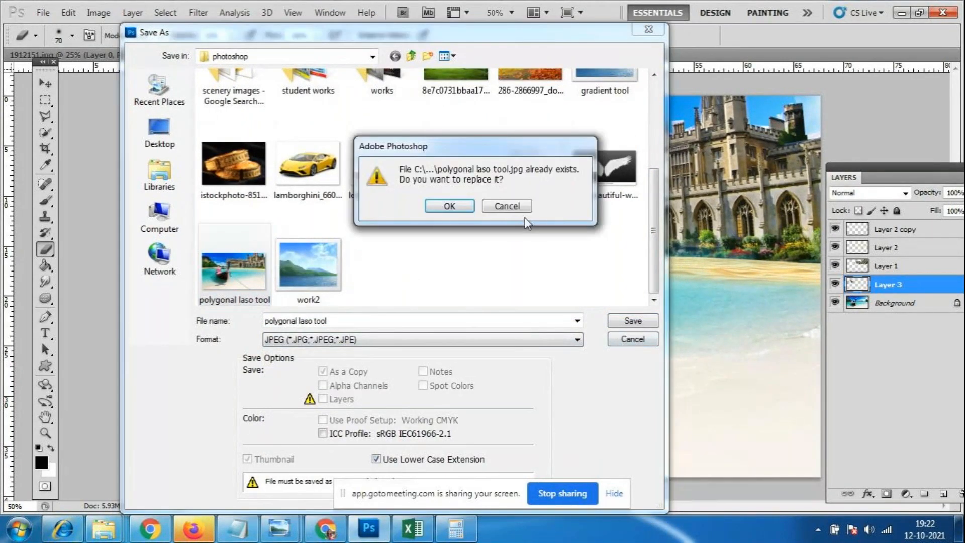
left_click(450, 206)
left_click(565, 133)
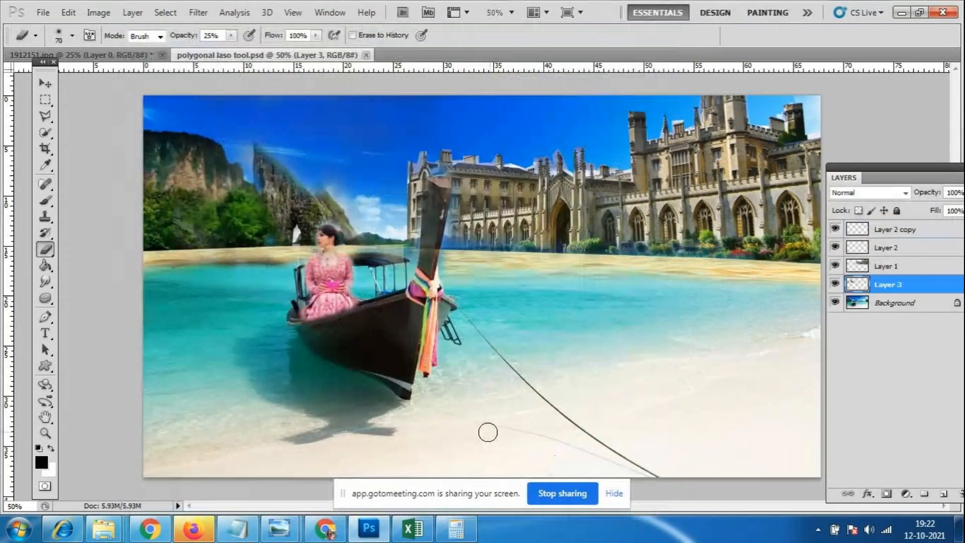